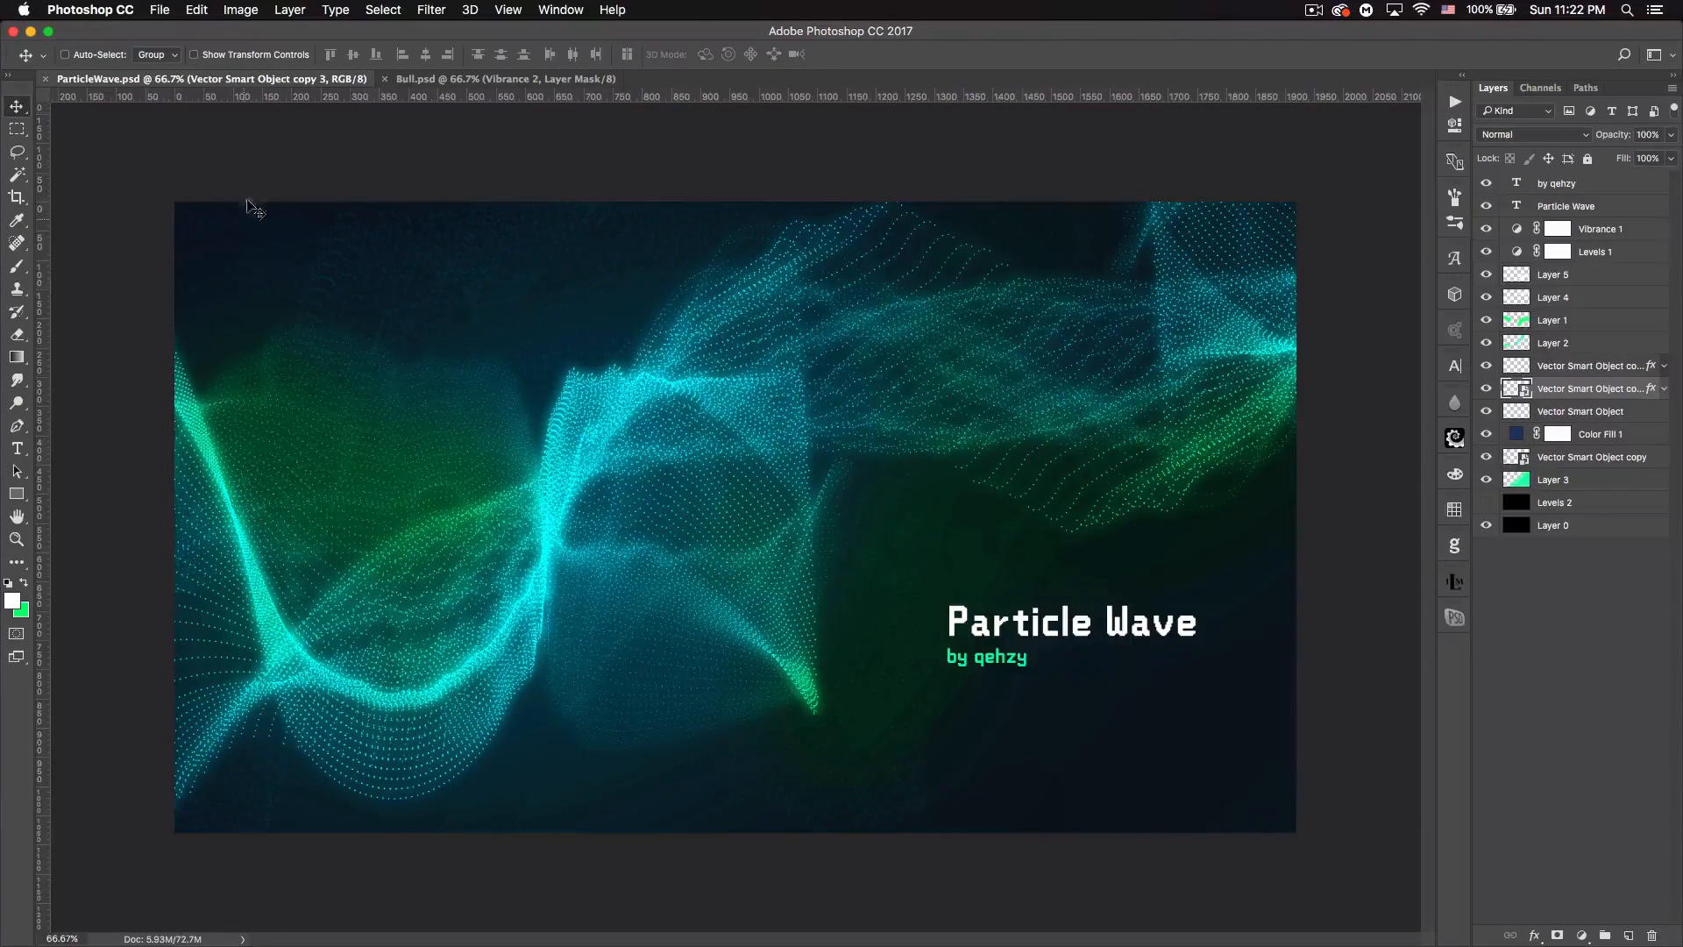
- Look over the finished artwork in Bull.psd and return to ParticleWave.psd
{"action": "left_click", "coordinate": [447, 79]}
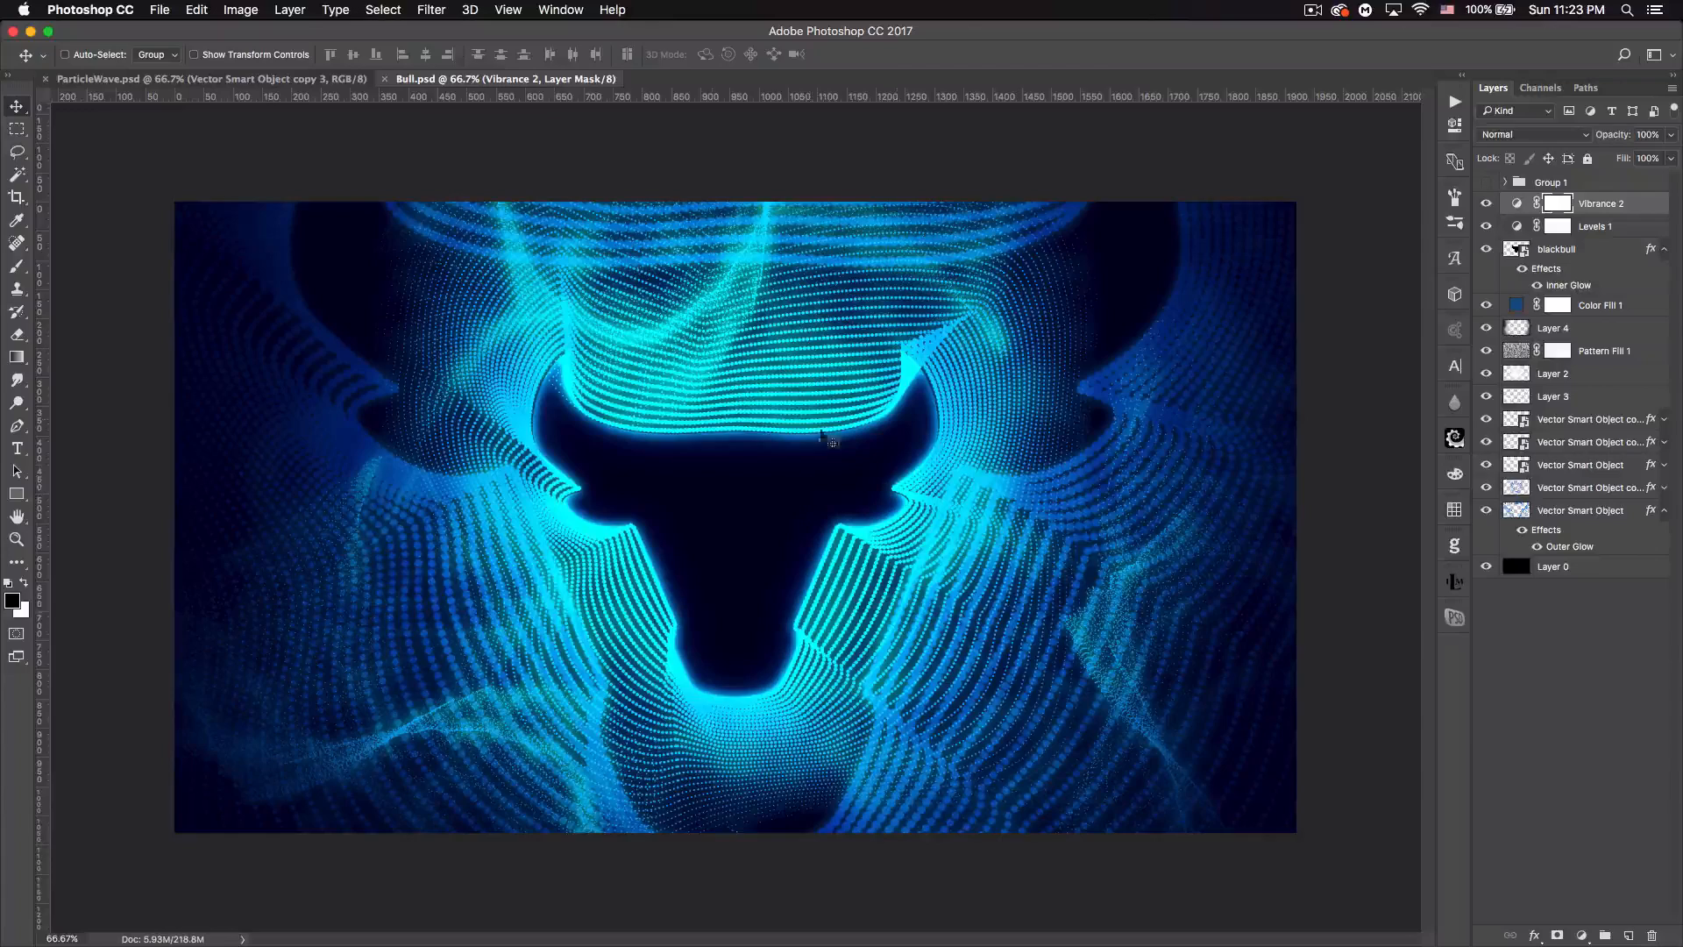
{"action": "left_click", "coordinate": [222, 84]}
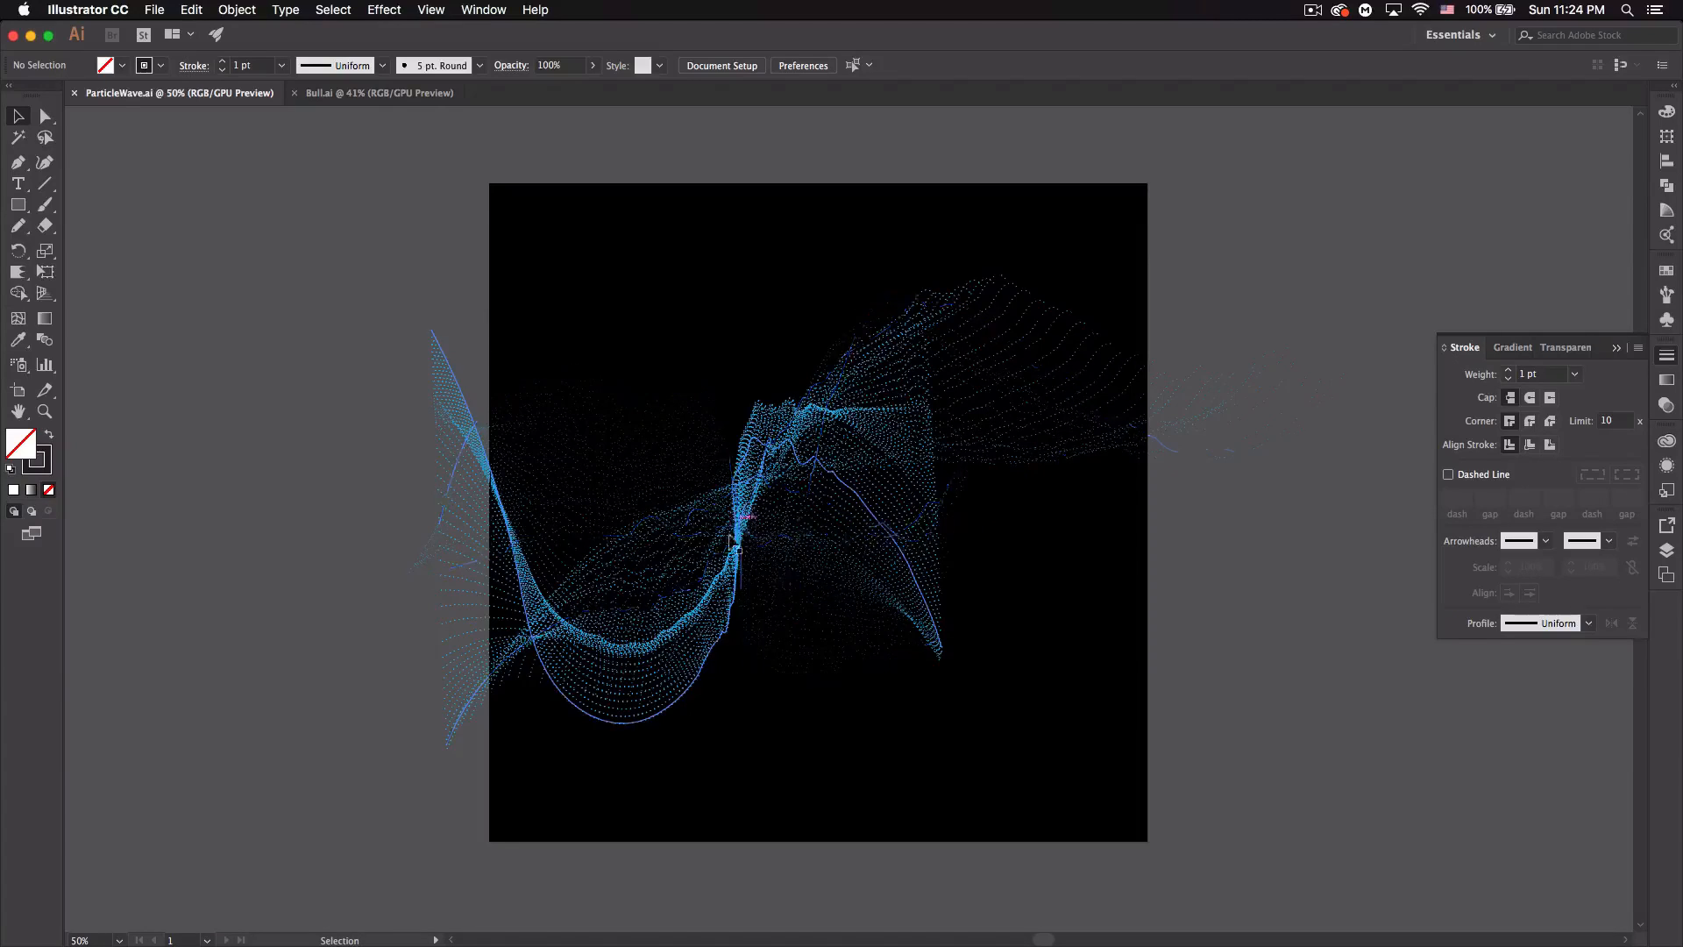
- In Illustrator, create a new 1500 x 1500 pixel document in RGB color mode
{"action": "left_click", "coordinate": [158, 9]}
{"action": "left_click", "coordinate": [172, 33]}
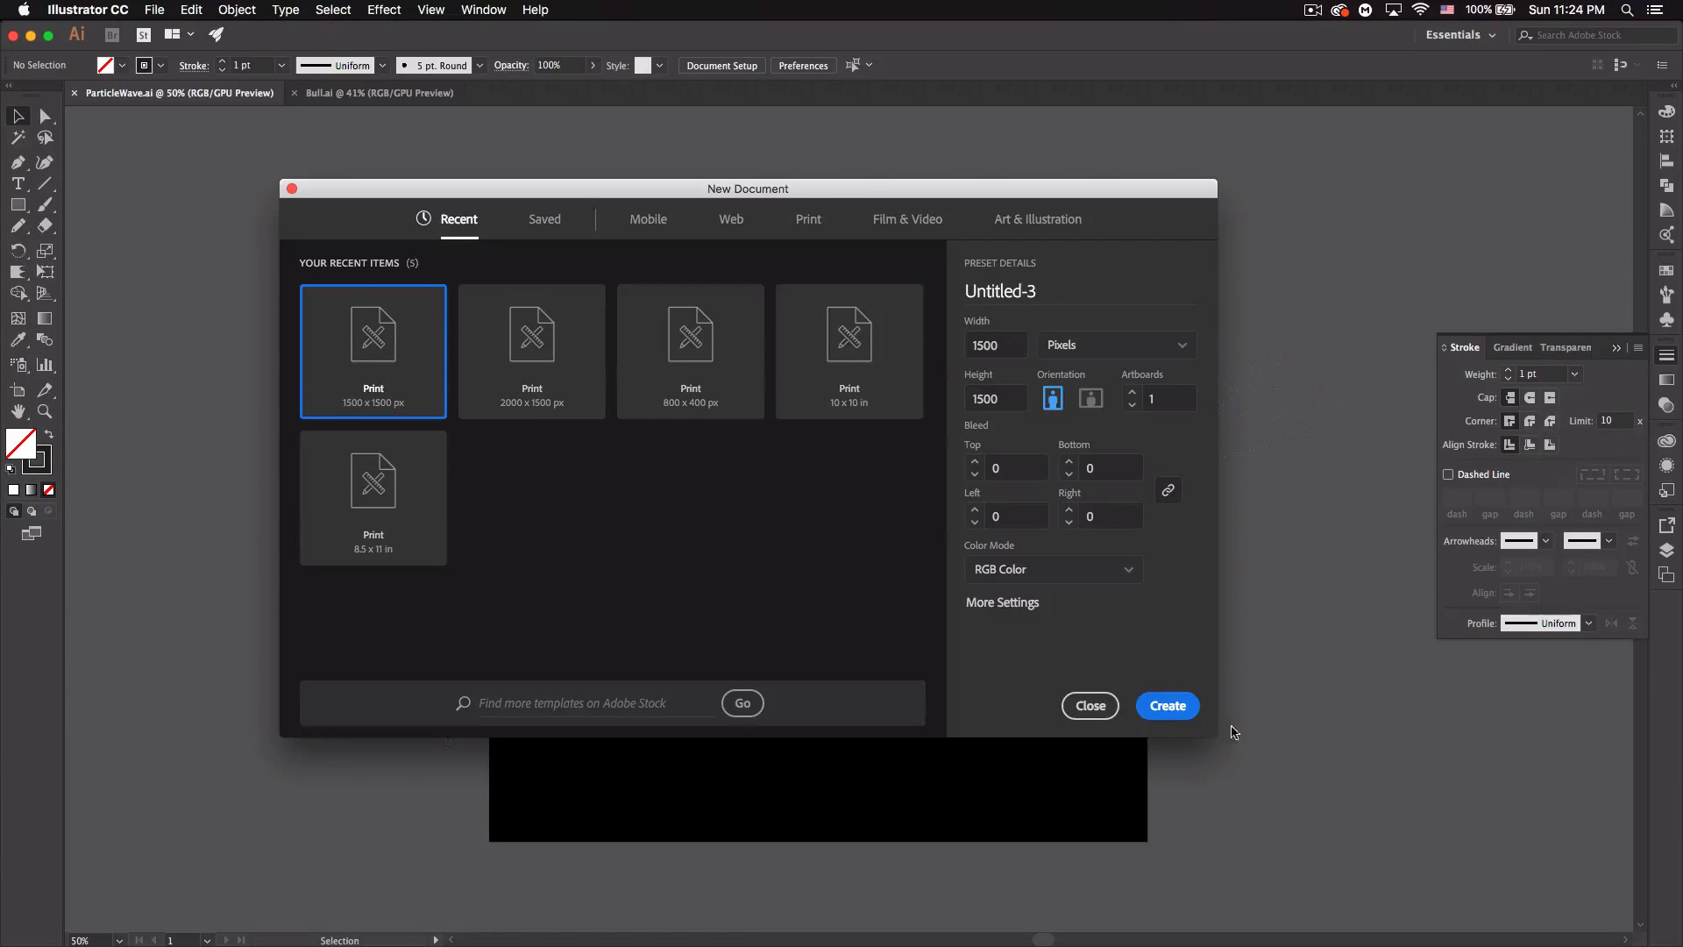
{"action": "left_click", "coordinate": [1169, 707]}
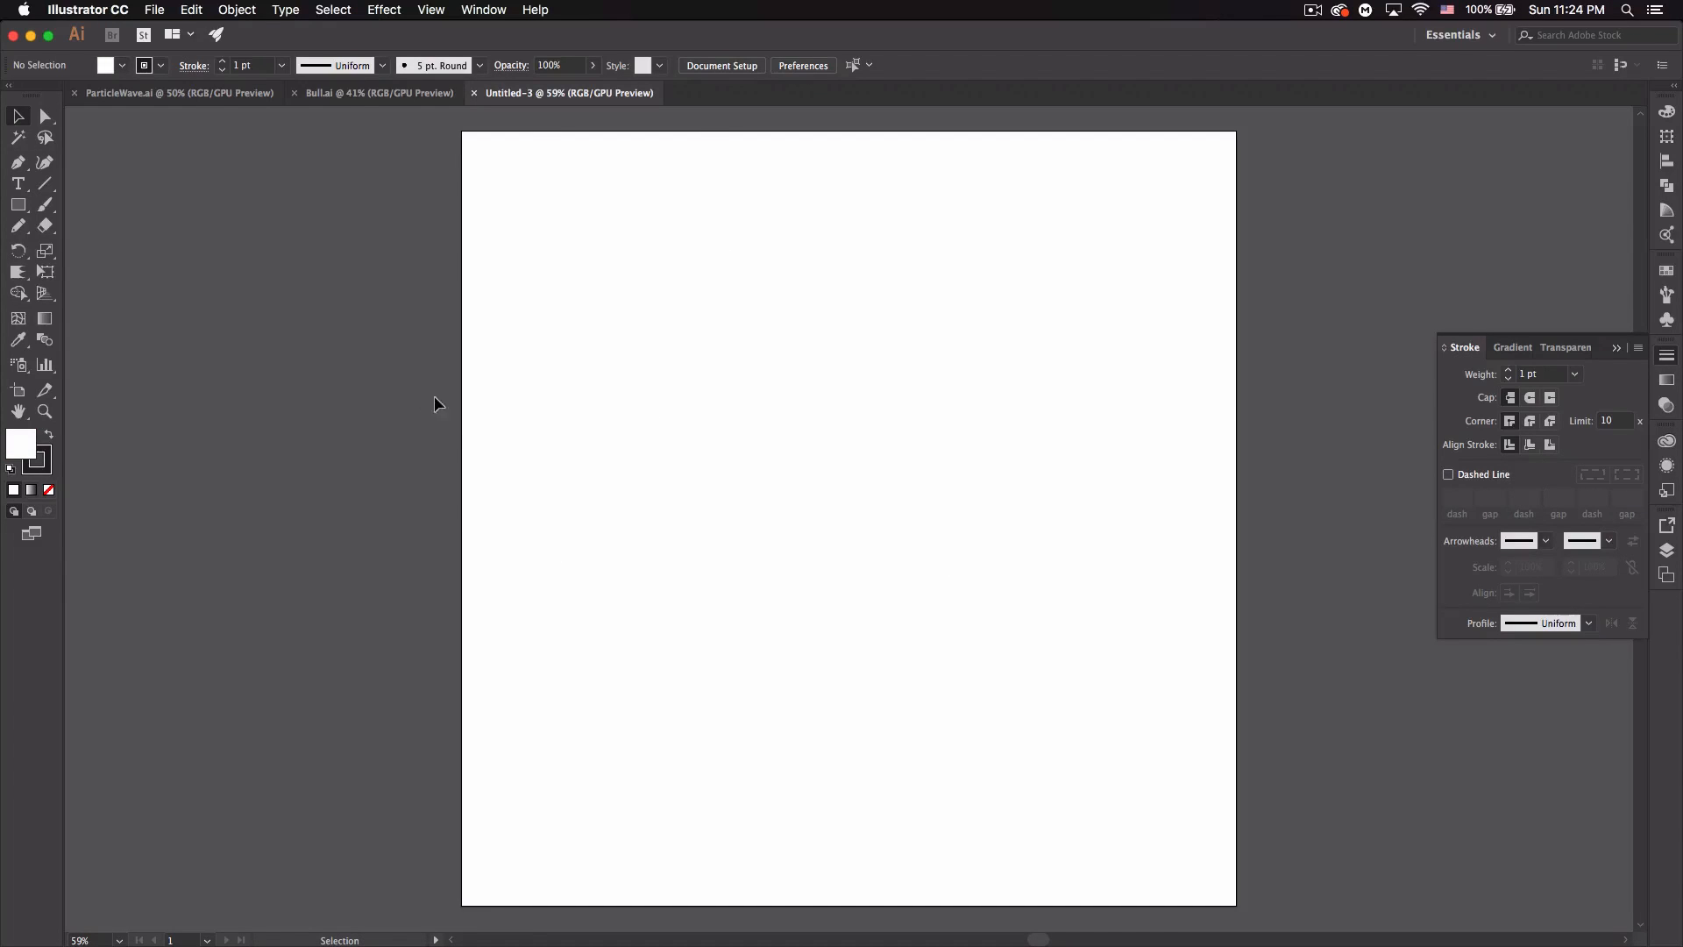
- Set the fill color to black and remove the stroke
{"action": "left_click", "coordinate": [49, 492]}
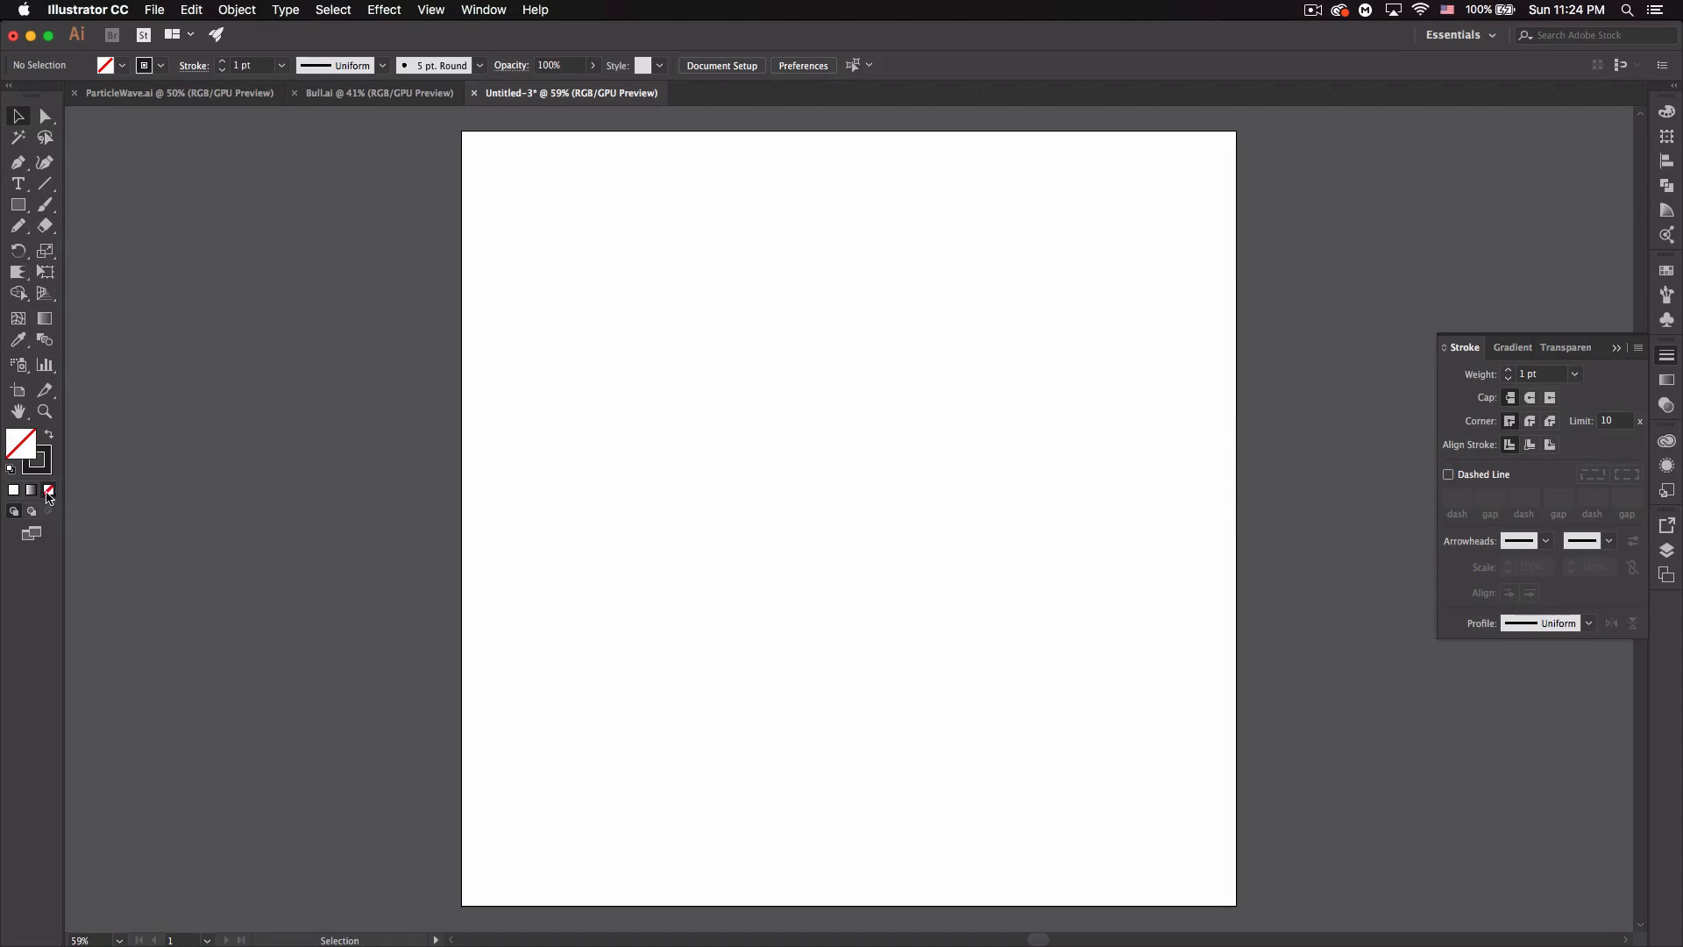
{"action": "left_click", "coordinate": [50, 435]}
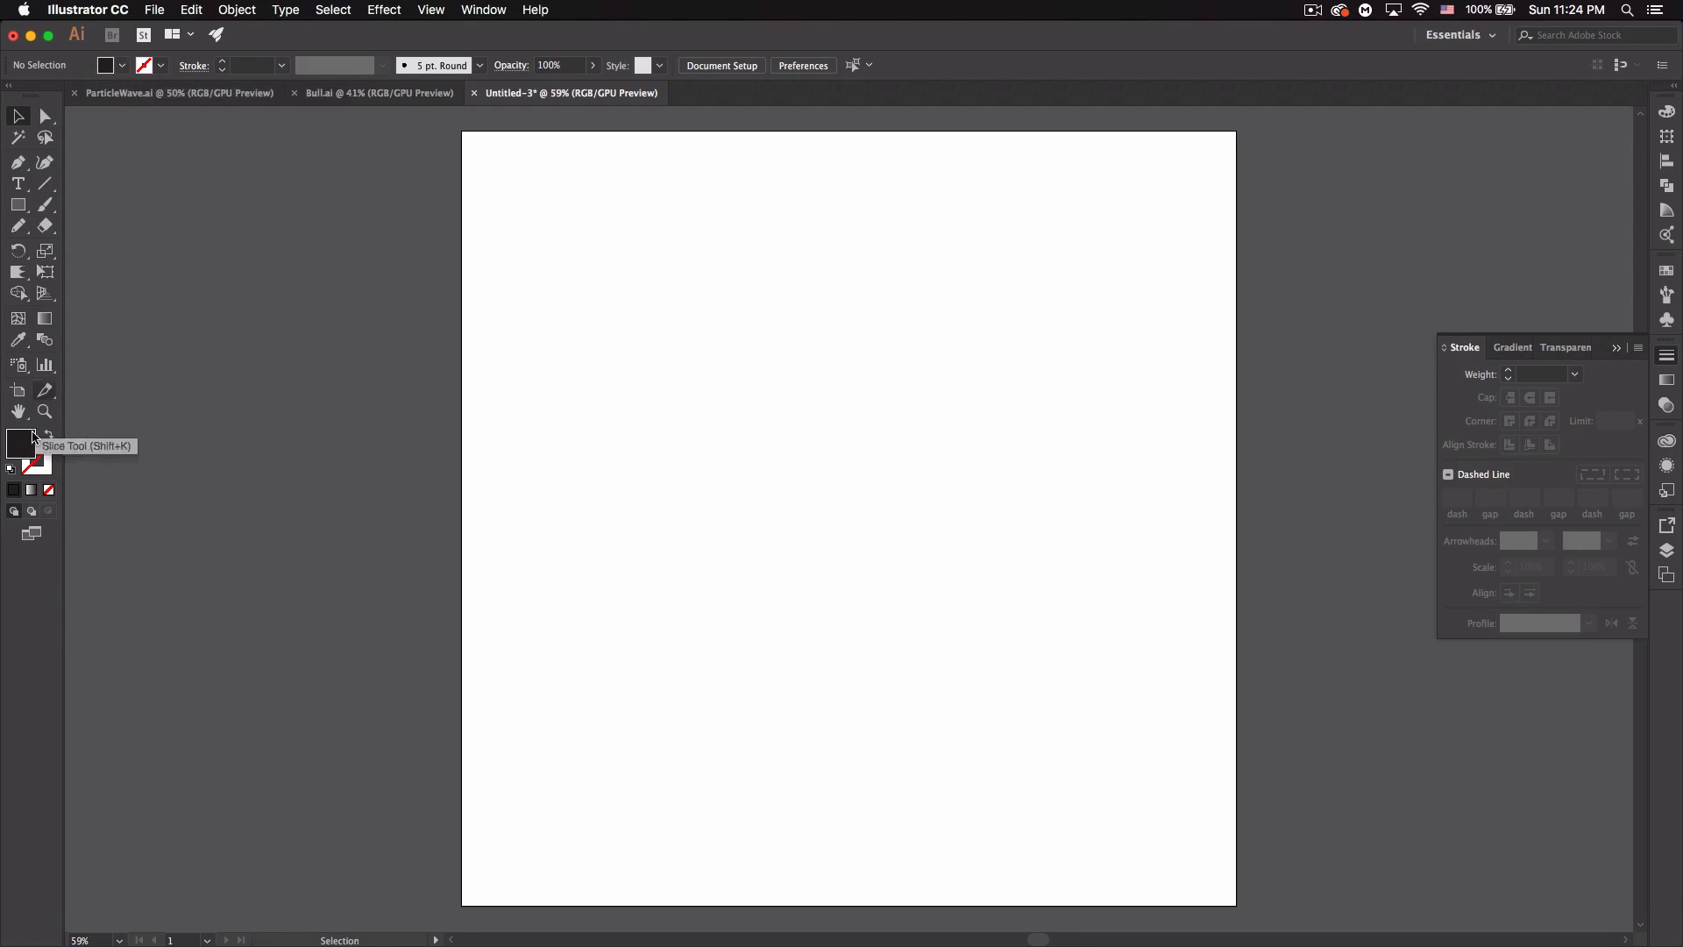
{"action": "double_click", "coordinate": [24, 453]}
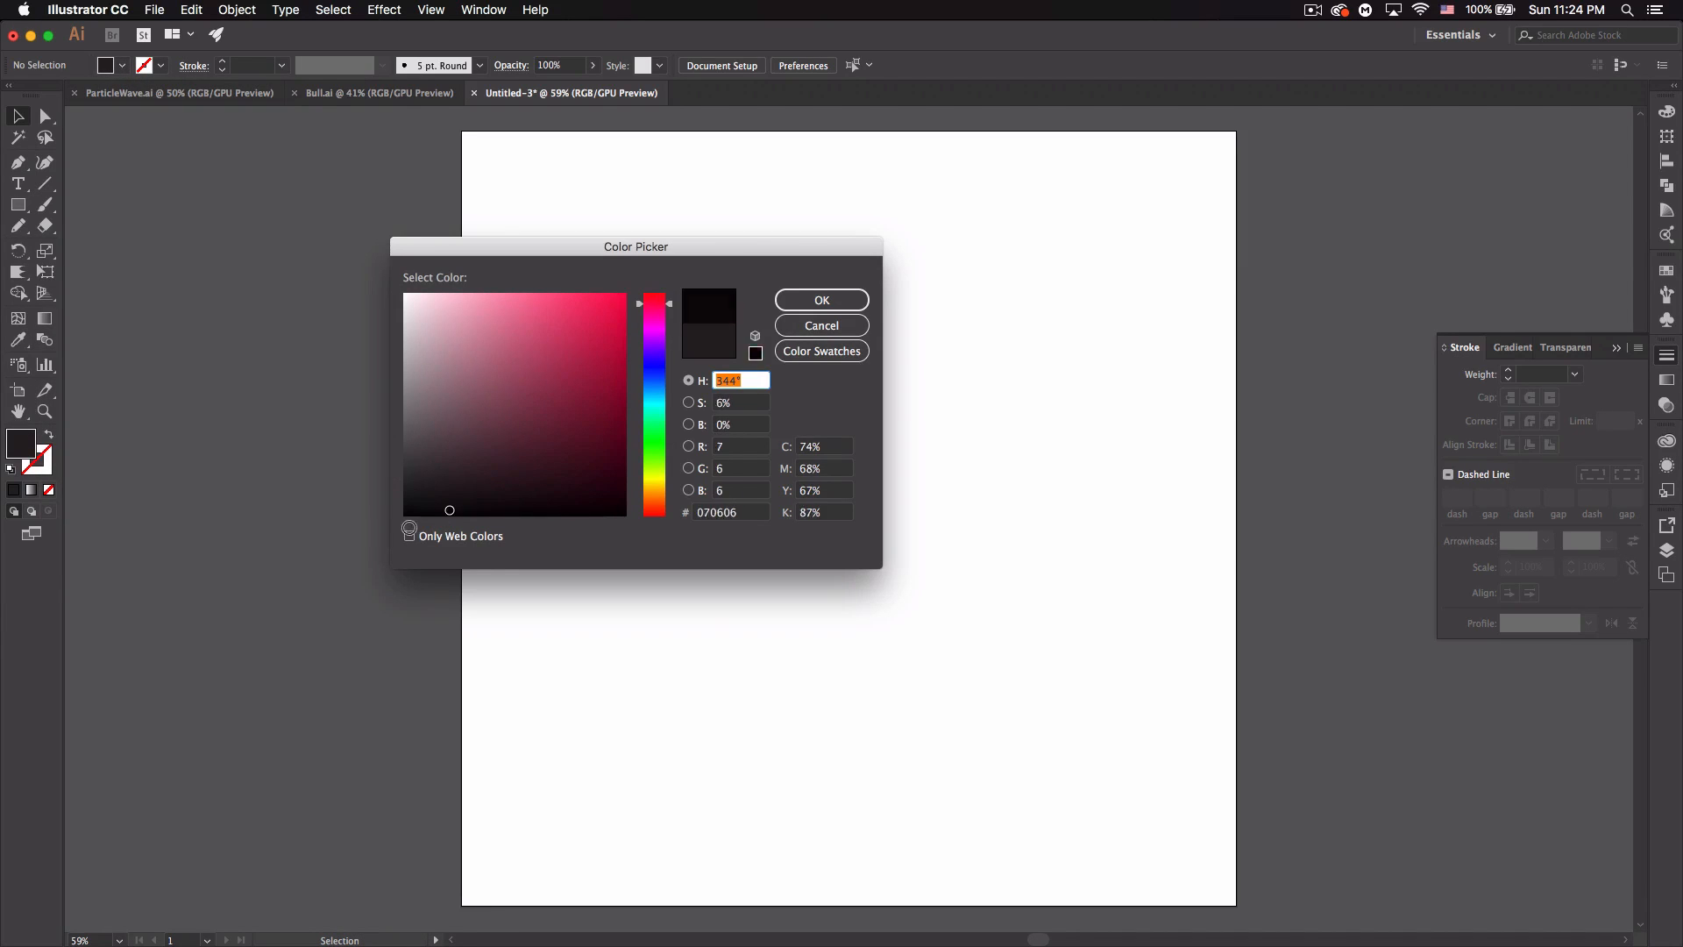
{"action": "left_click", "coordinate": [807, 301]}
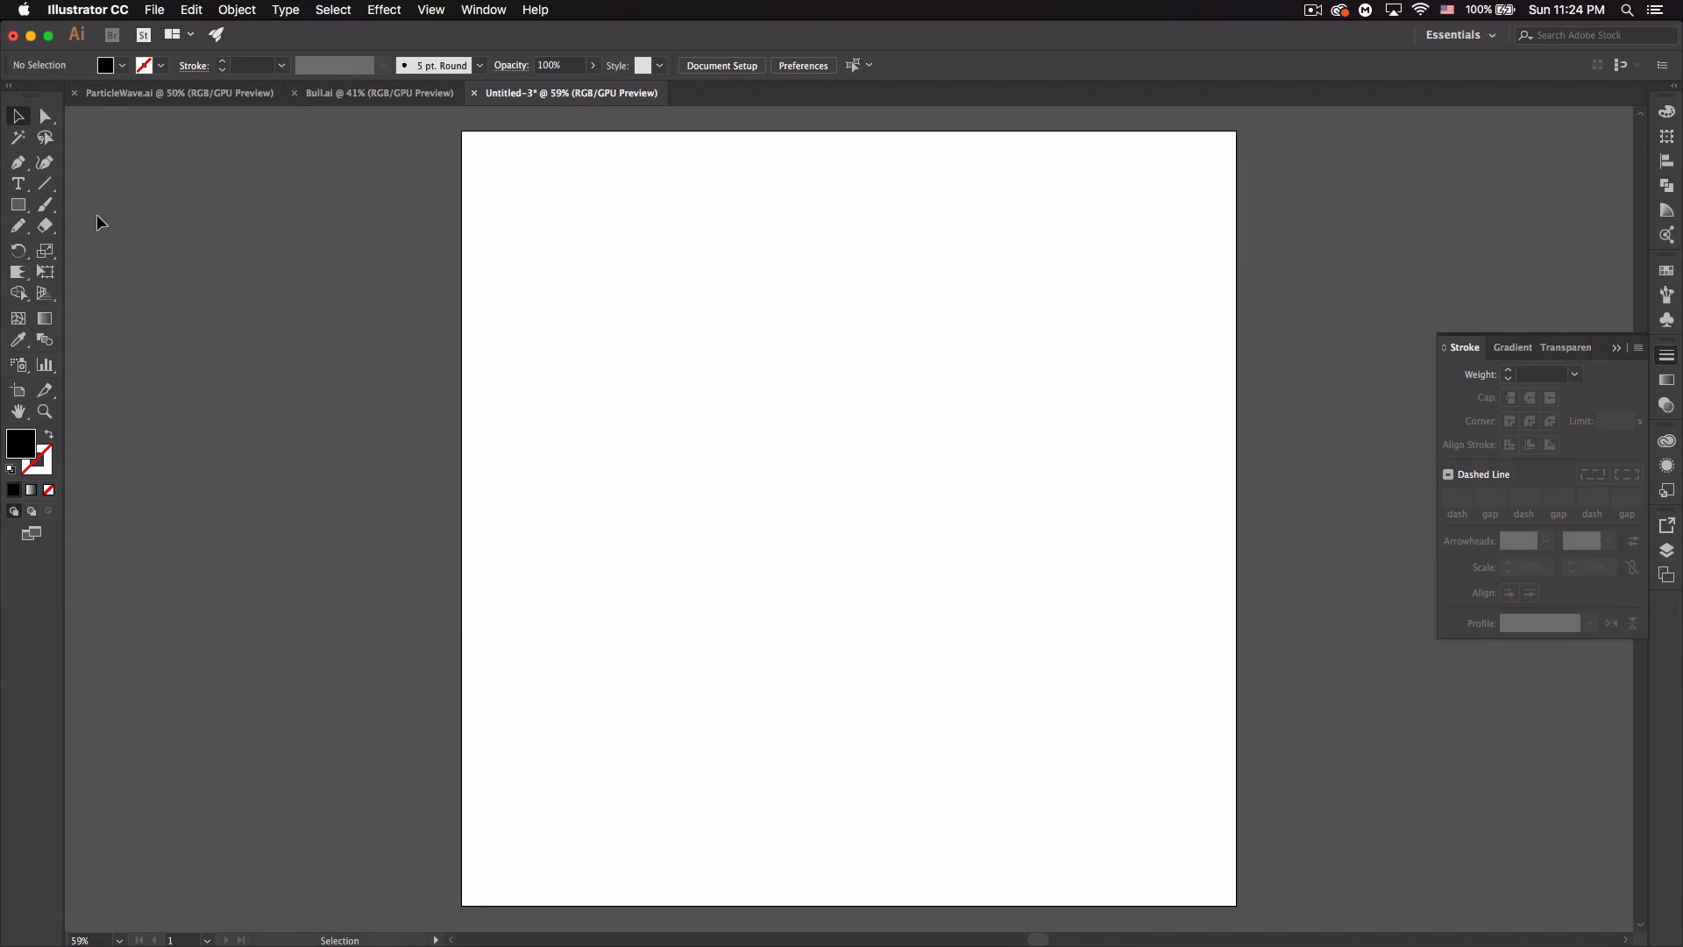
- Draw a black rectangle covering the whole artboard and lock it as the background
{"action": "left_click", "coordinate": [23, 209]}
{"action": "left_click_drag", "start_coordinate": [465, 133], "coordinate": [1234, 904]}
{"action": "key", "text": "super+2"}
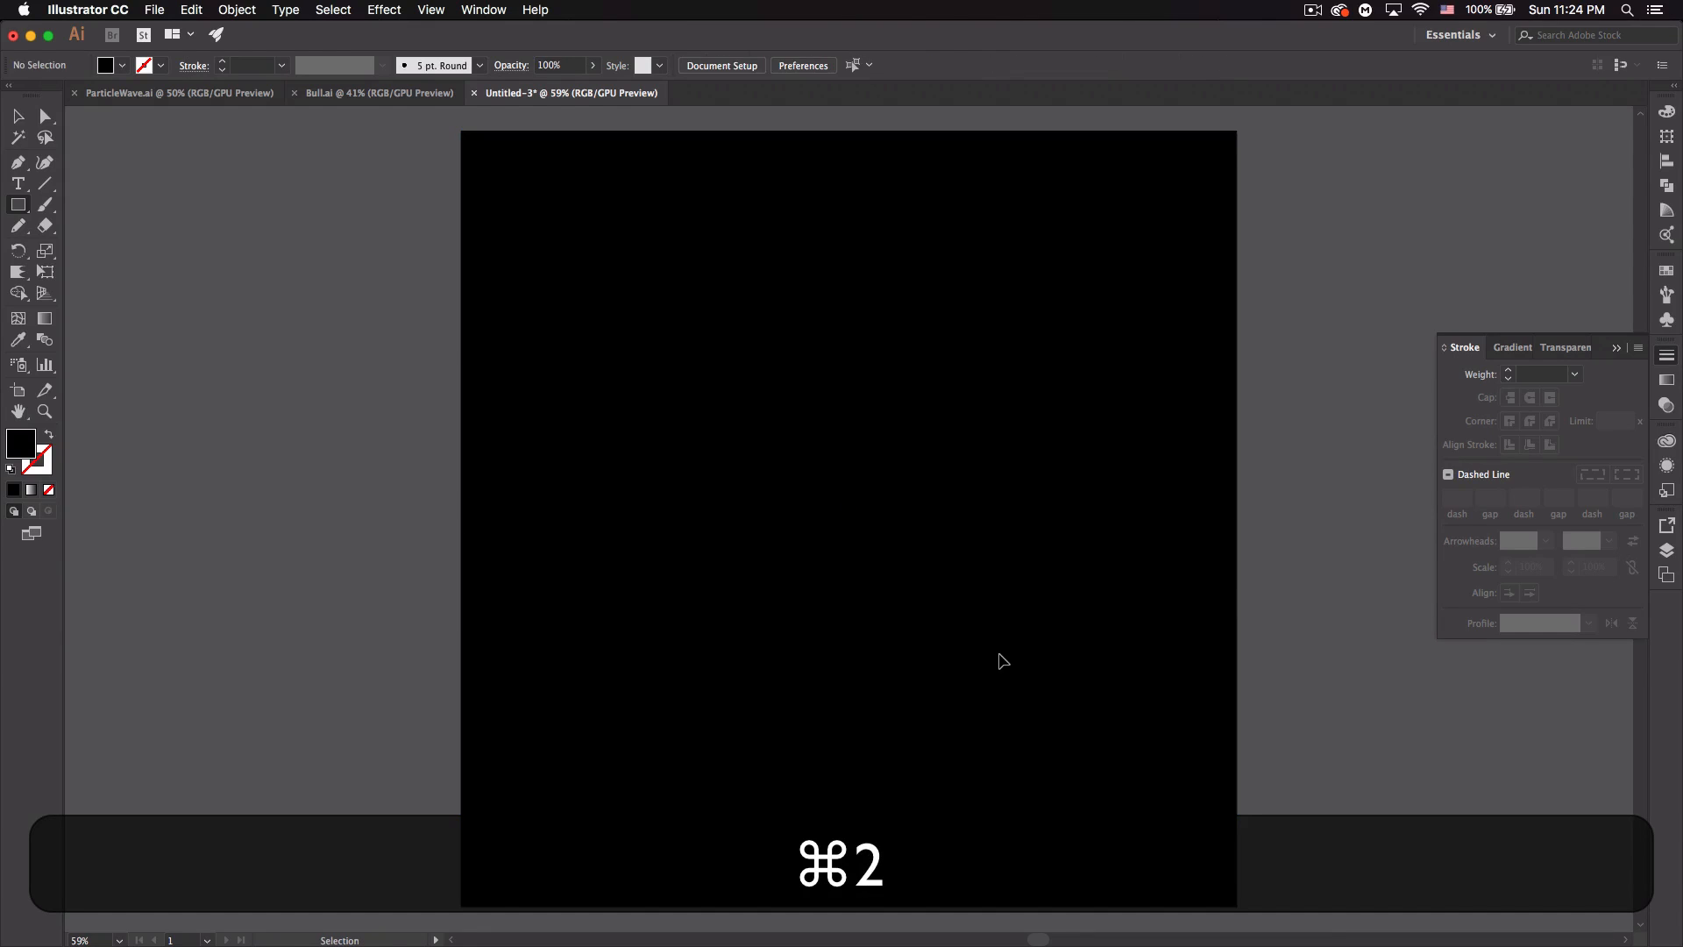
{"action": "left_click", "coordinate": [18, 115]}
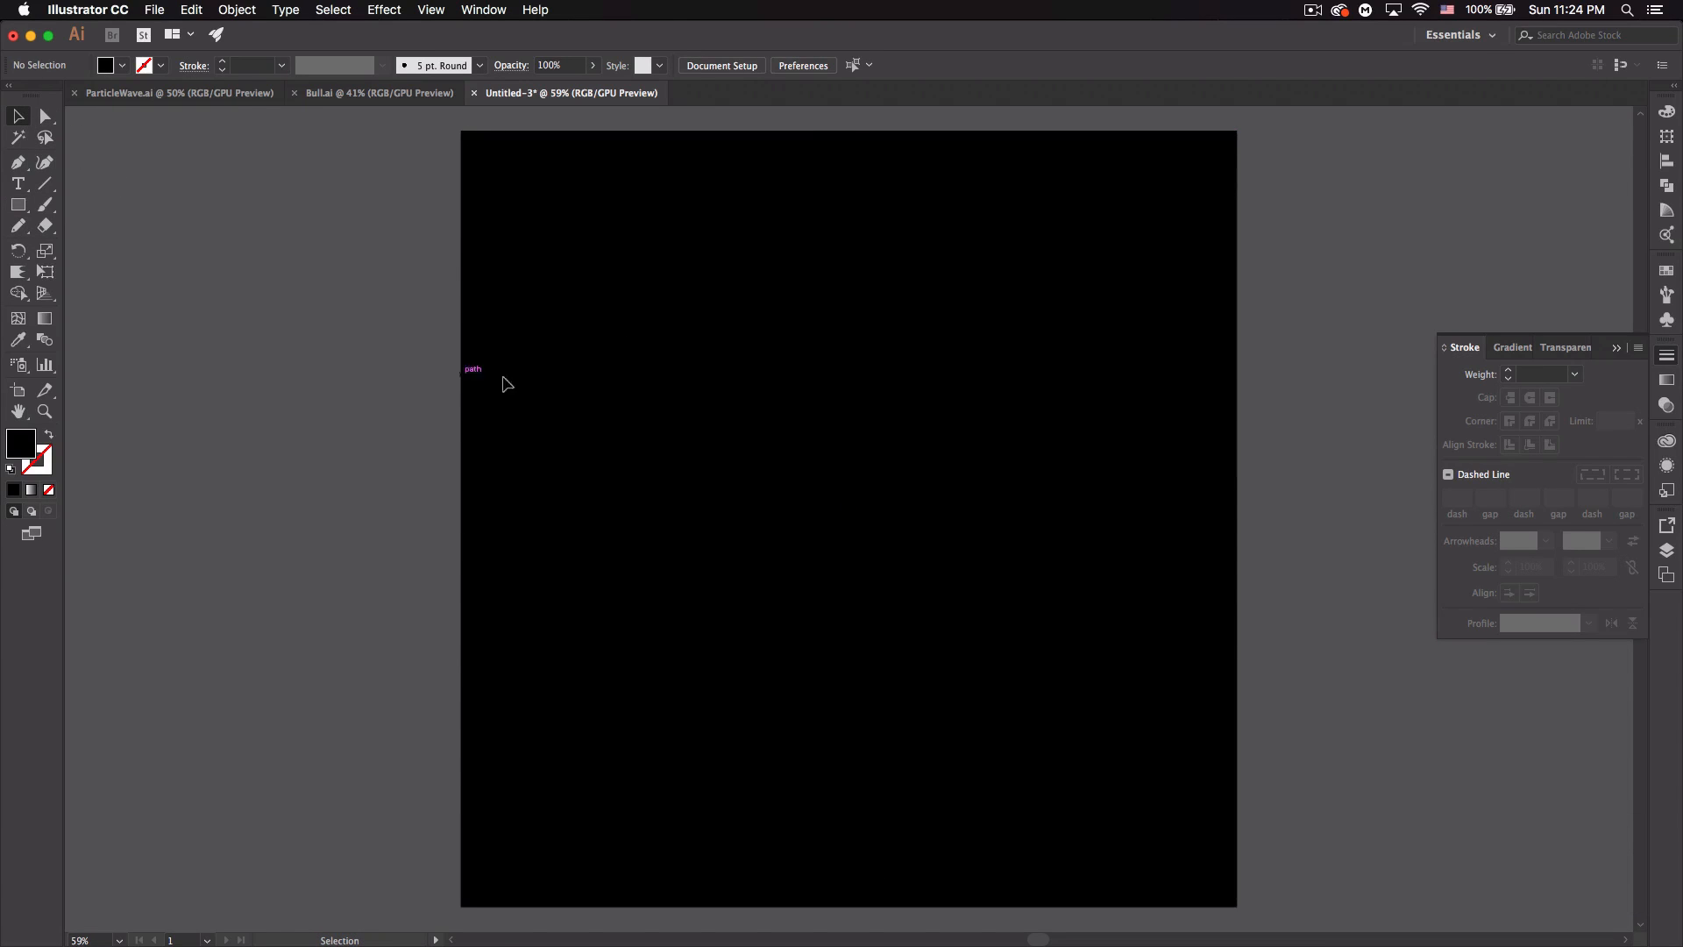
- Set the stroke to a light blue swatch with no fill
{"action": "left_click", "coordinate": [50, 439]}
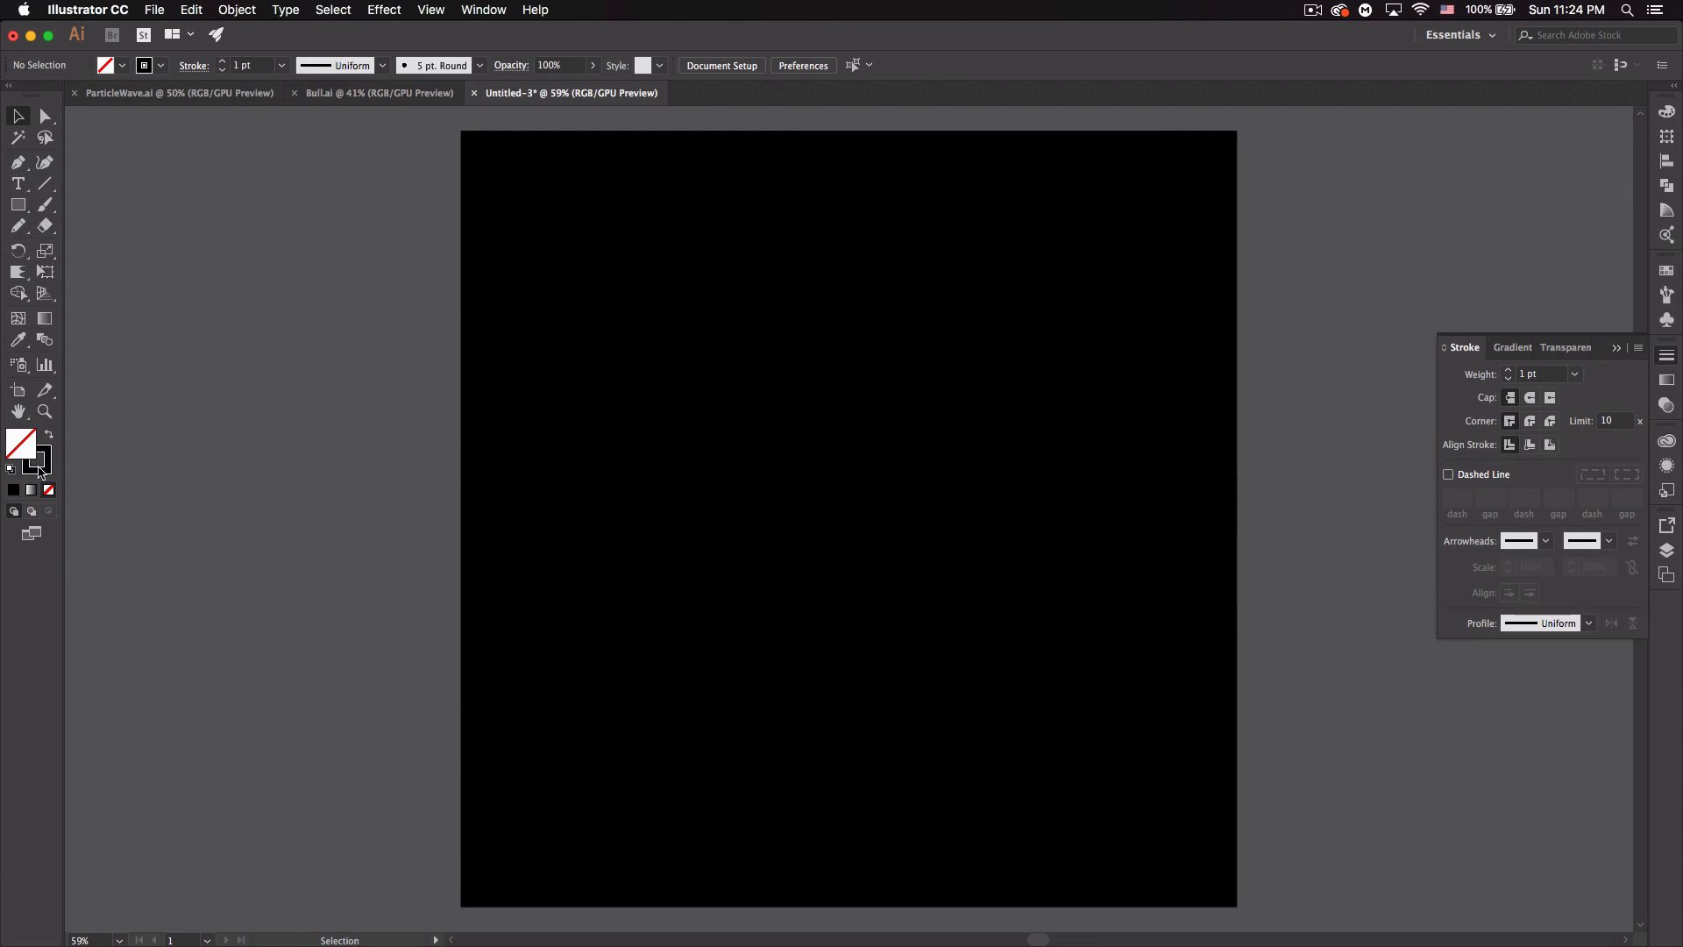
{"action": "left_click", "coordinate": [161, 65]}
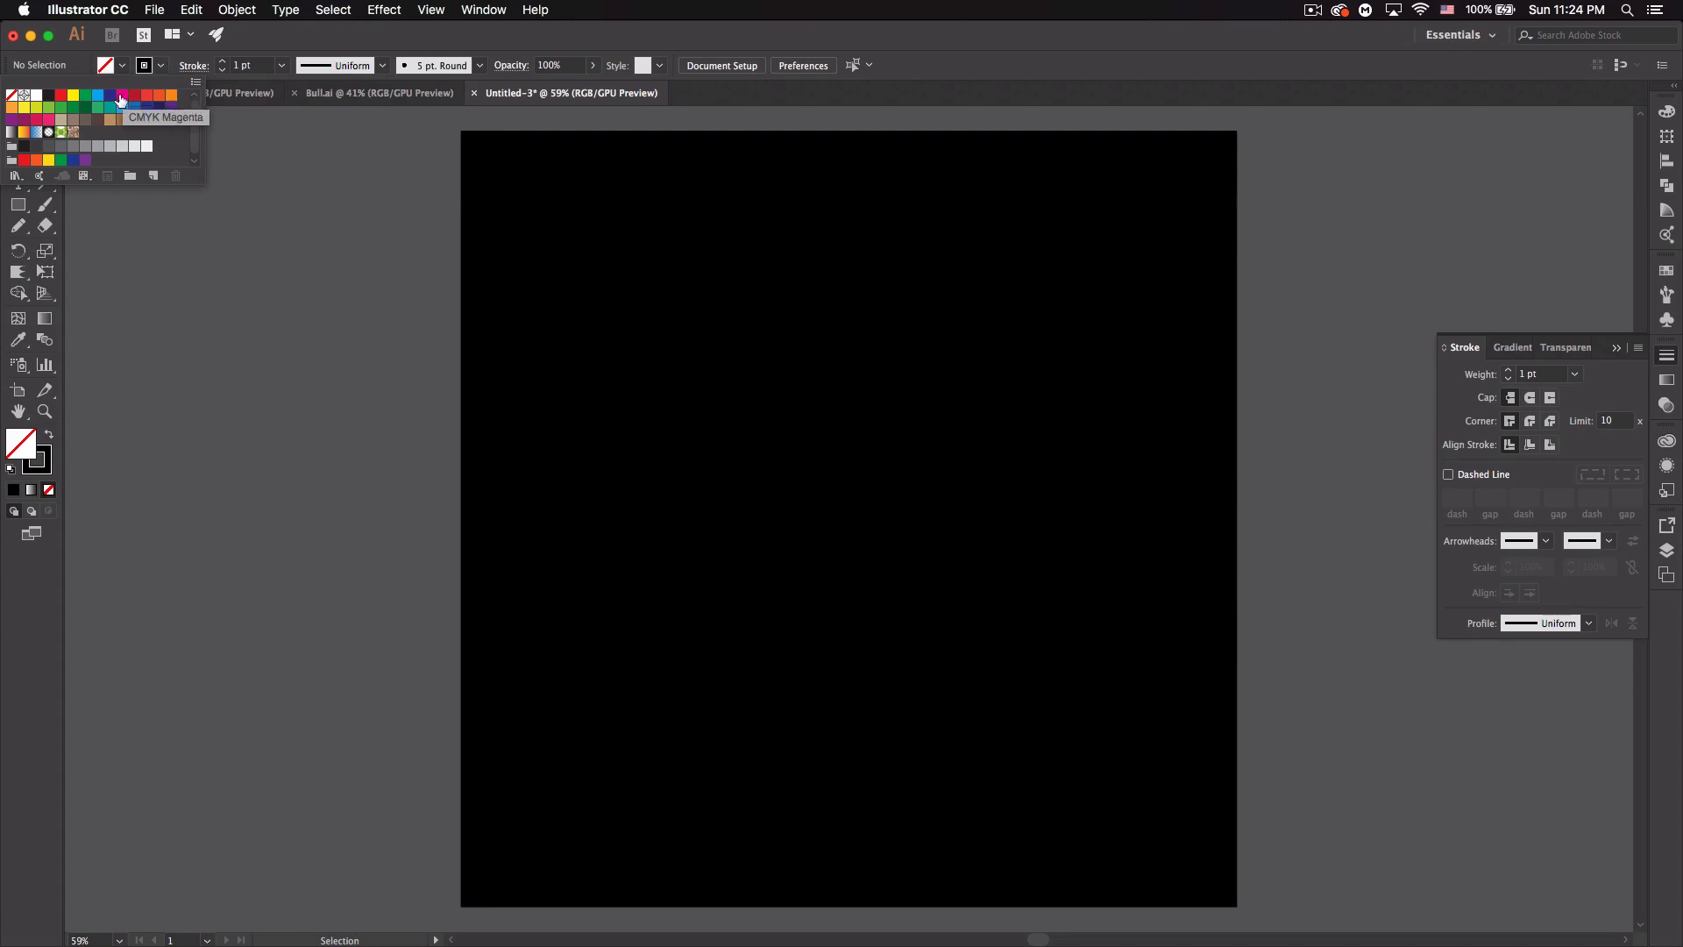
{"action": "left_click", "coordinate": [123, 107]}
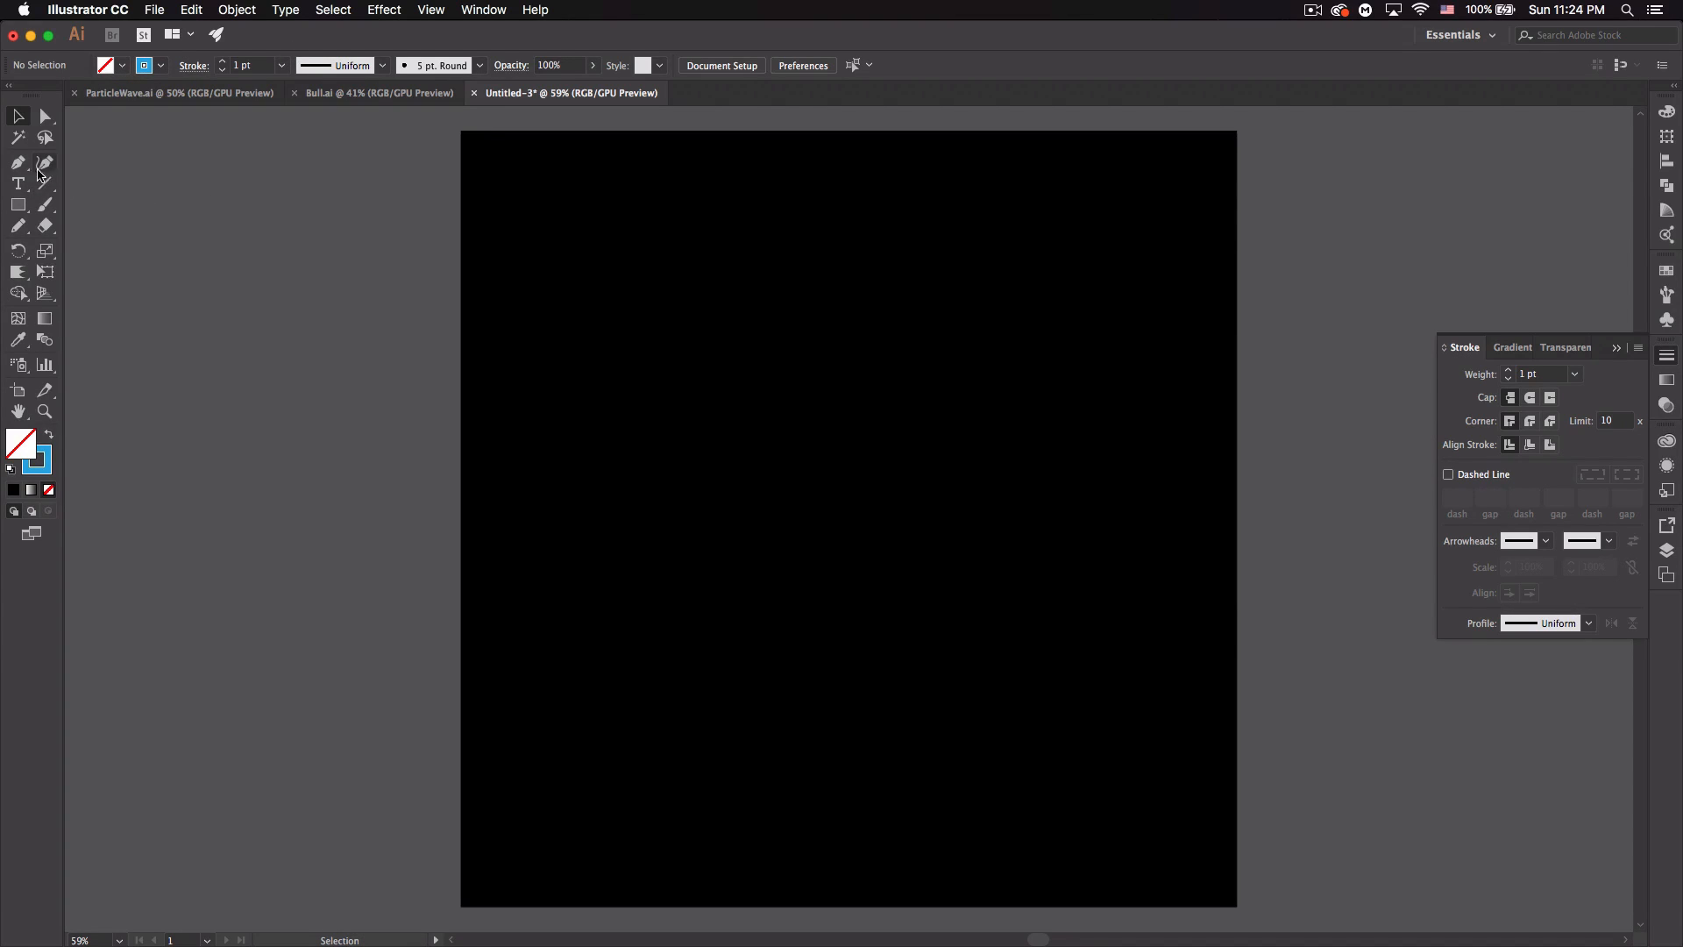
- Choose the Pencil tool and confirm its options with Fidelity at Smooth and Edit selected paths within 7 pixels
{"action": "left_click", "coordinate": [19, 227]}
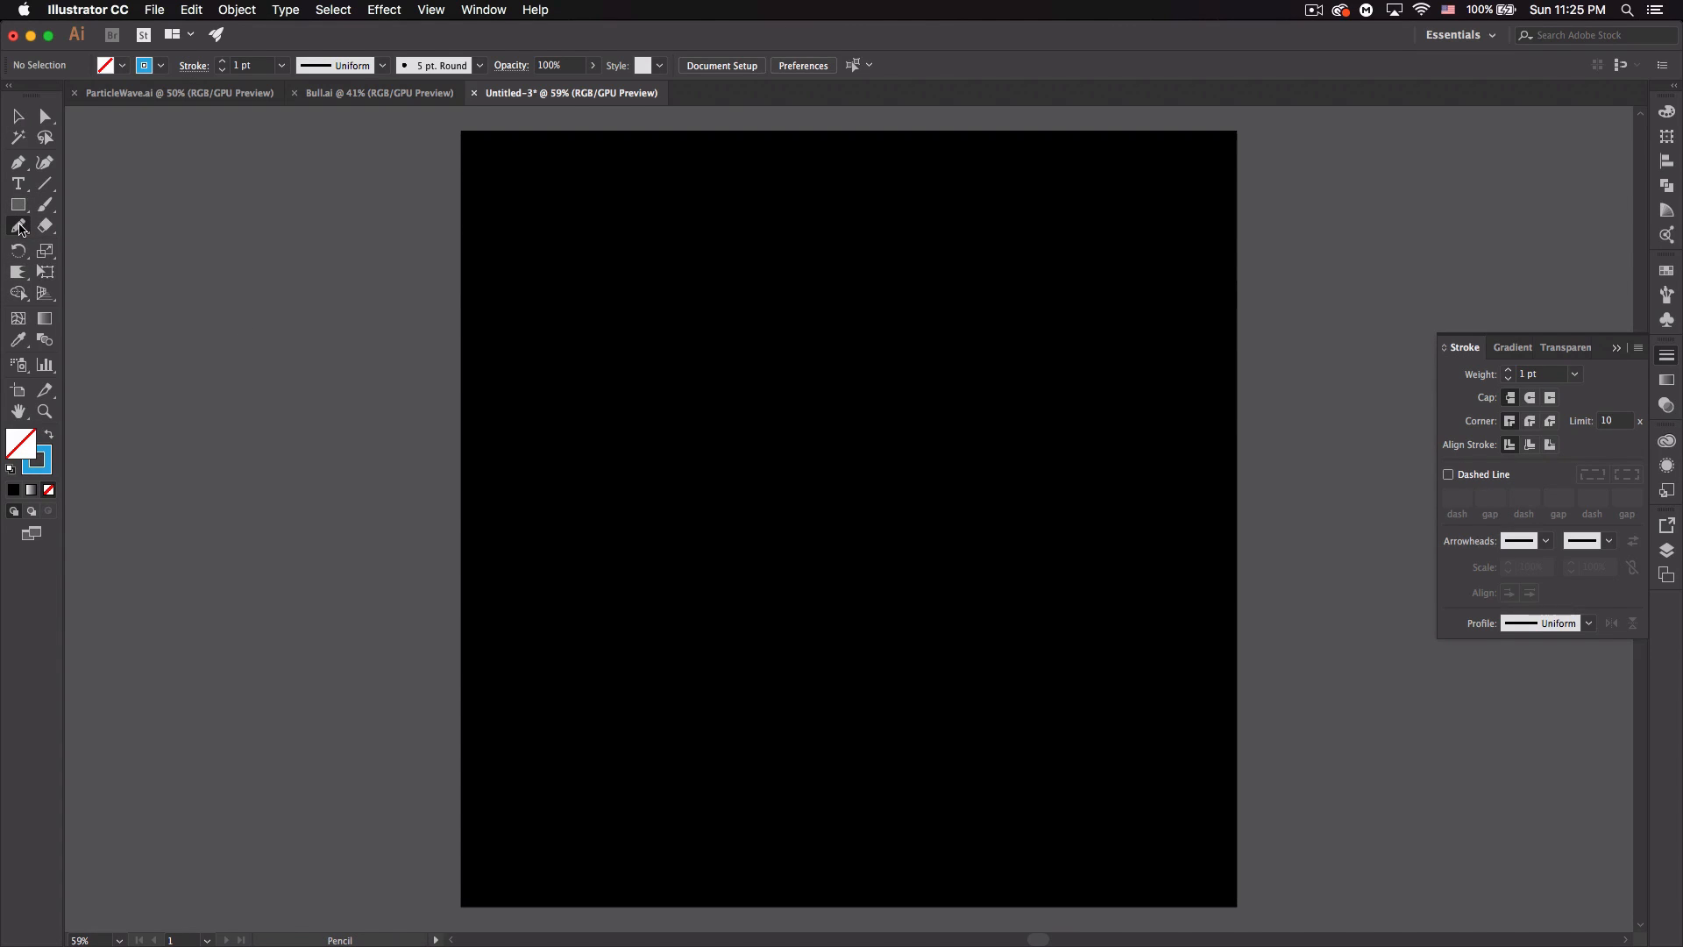
{"action": "left_click_drag", "start_coordinate": [19, 227], "coordinate": [95, 227]}
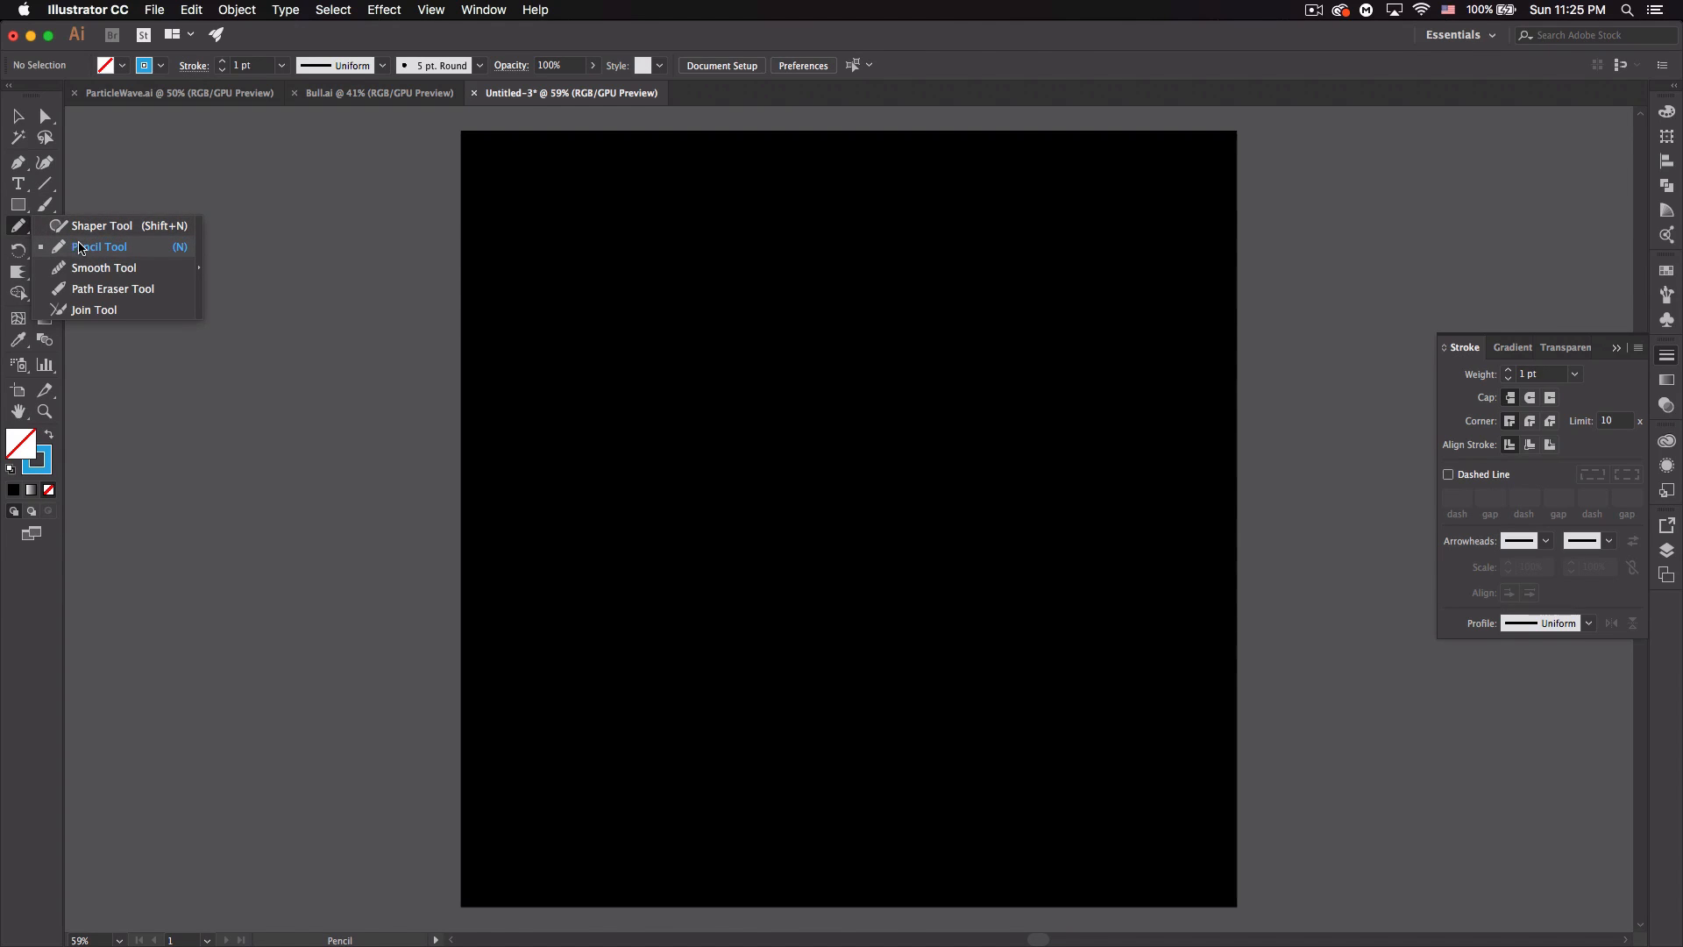
{"action": "left_click", "coordinate": [79, 248]}
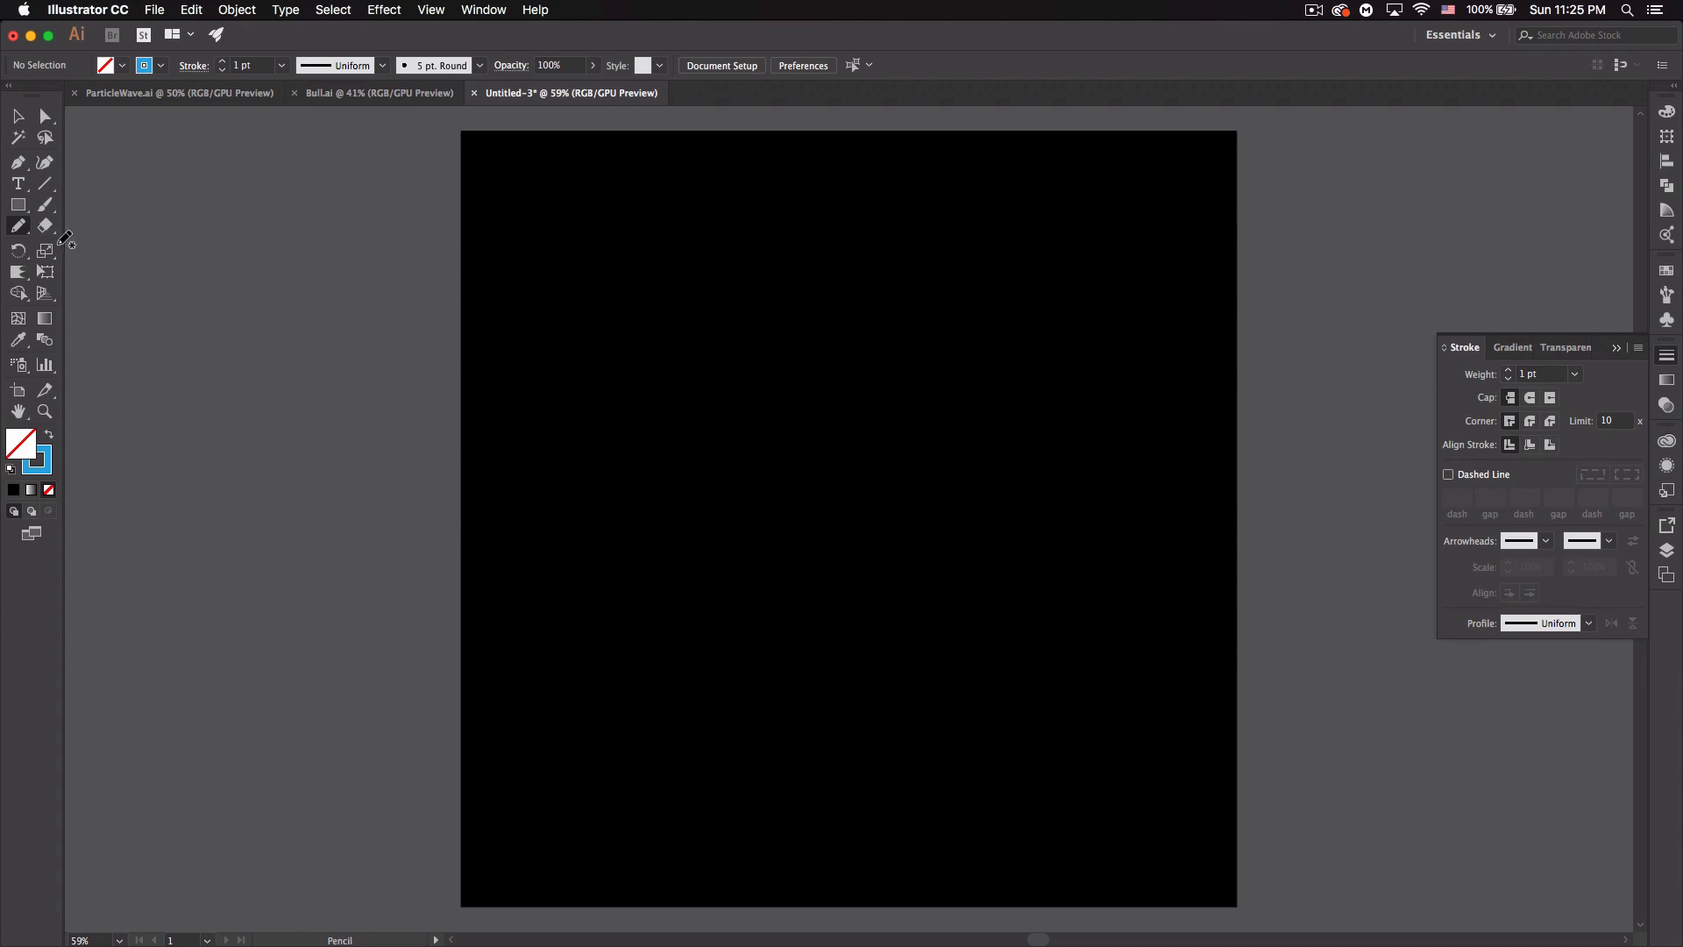
{"action": "double_click", "coordinate": [19, 226]}
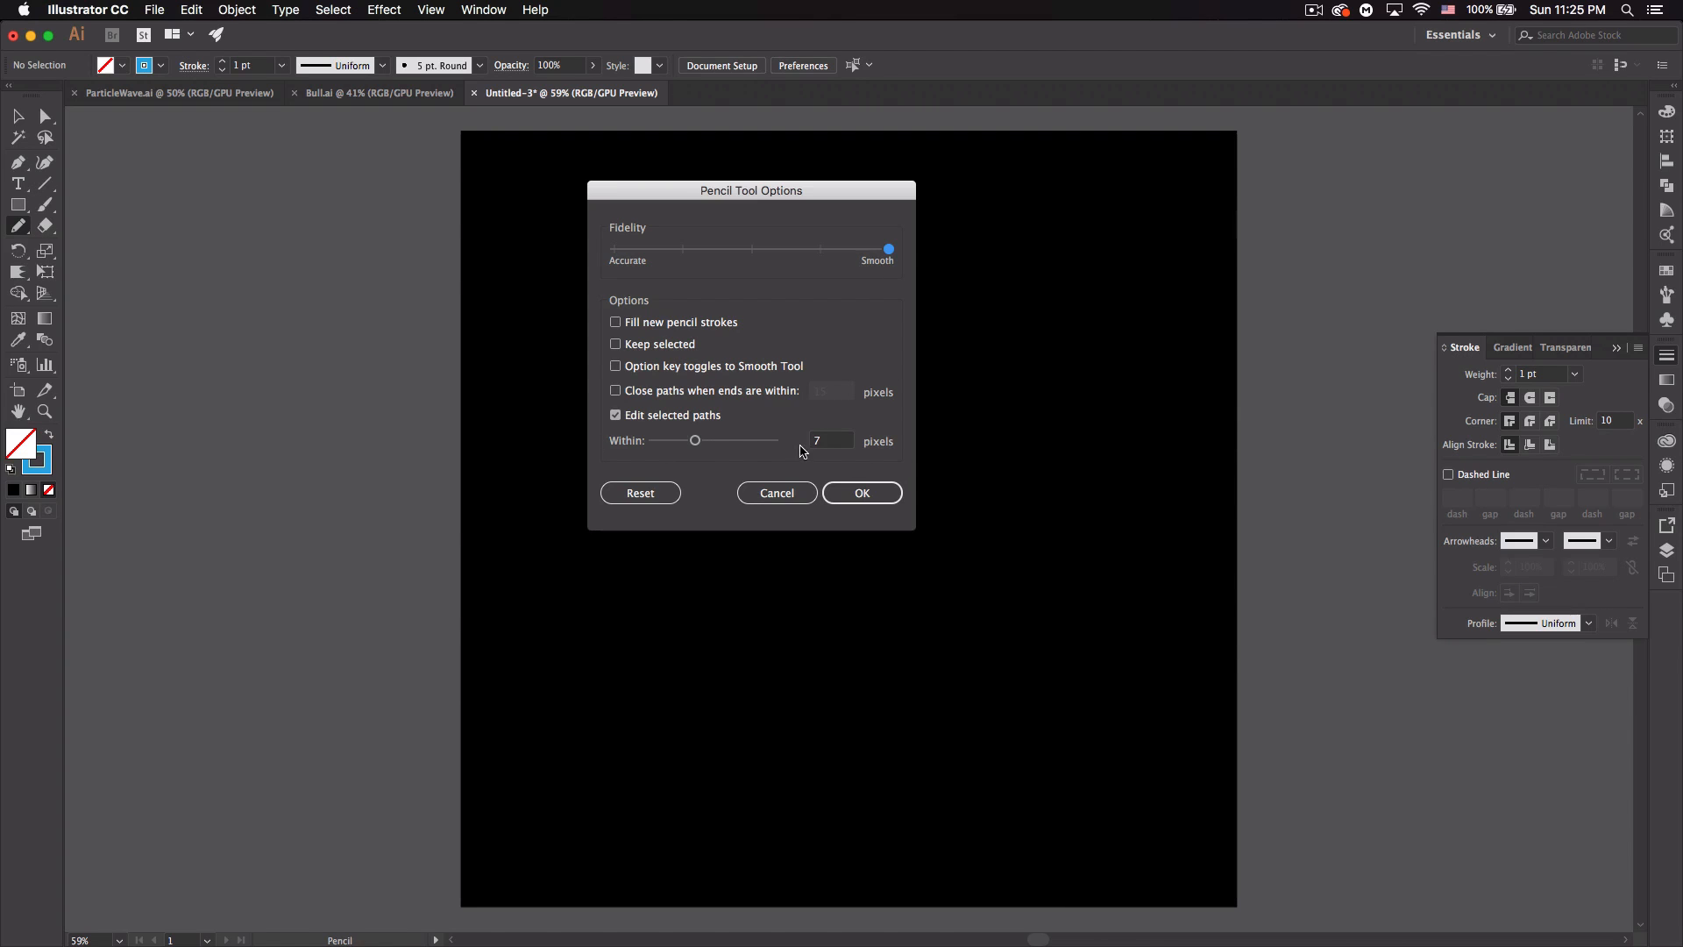
{"action": "left_click", "coordinate": [862, 492]}
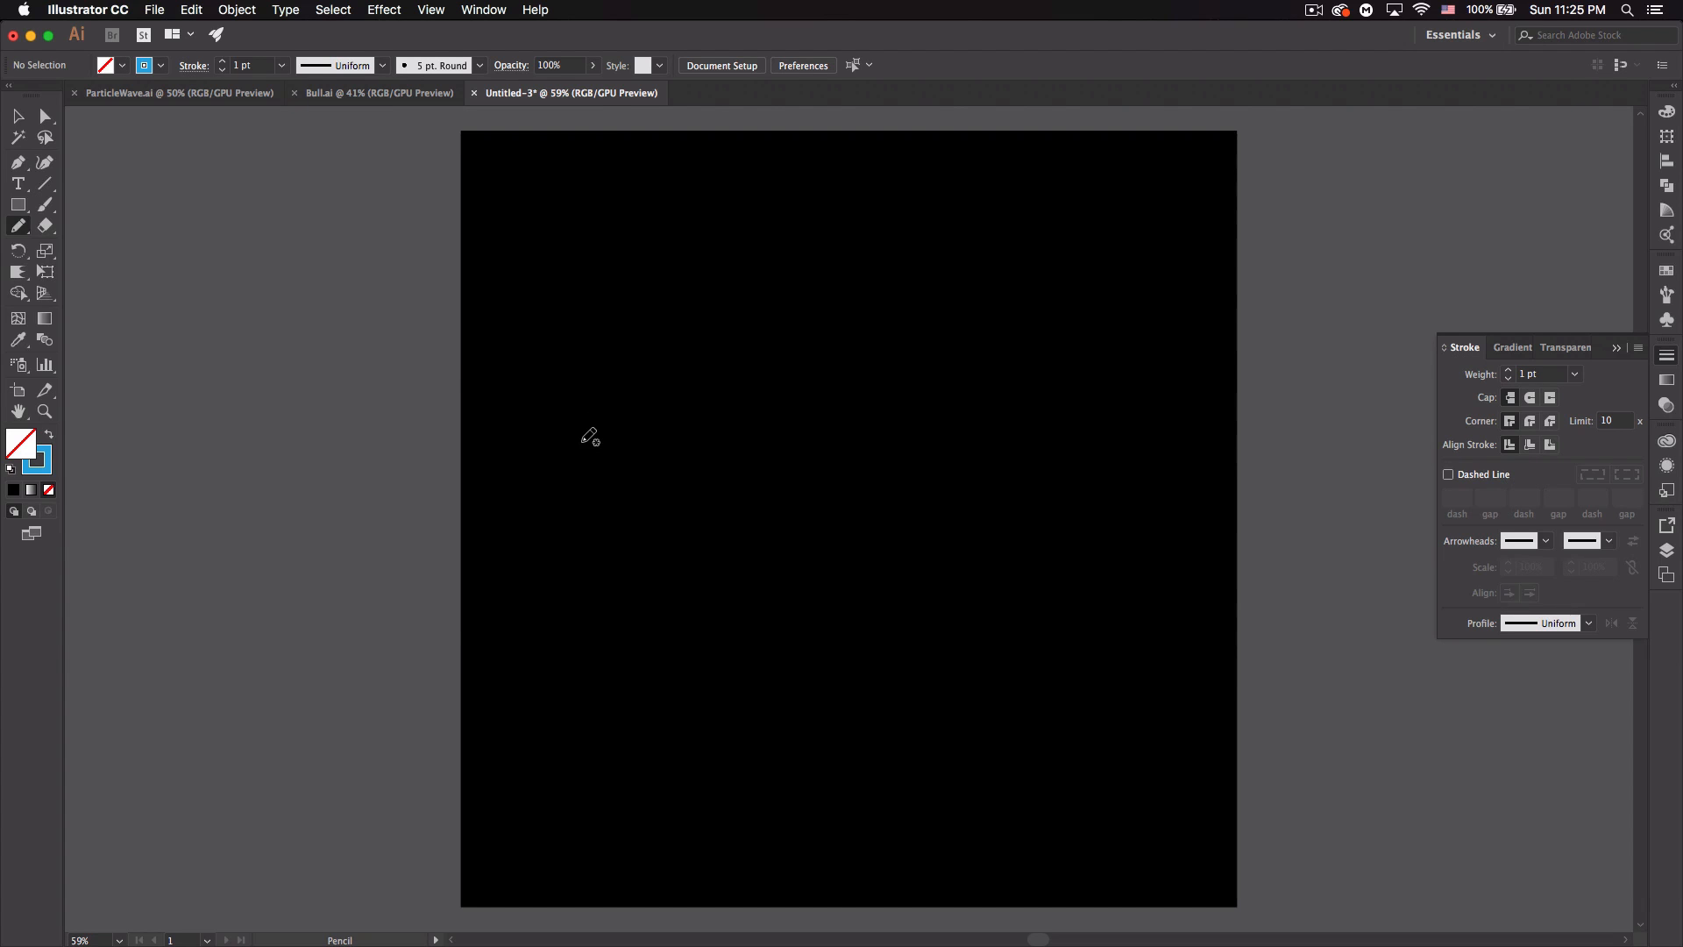
- Draw four smooth freehand curves with the Pencil tool: three long ones across the artboard and a short wave near the center
{"action": "mouse_move", "coordinate": [514, 542]}
{"action": "left_mouse_down"}
{"action": "mouse_move", "coordinate": [1124, 259]}
{"action": "mouse_move", "coordinate": [1158, 218]}
{"action": "left_mouse_up"}
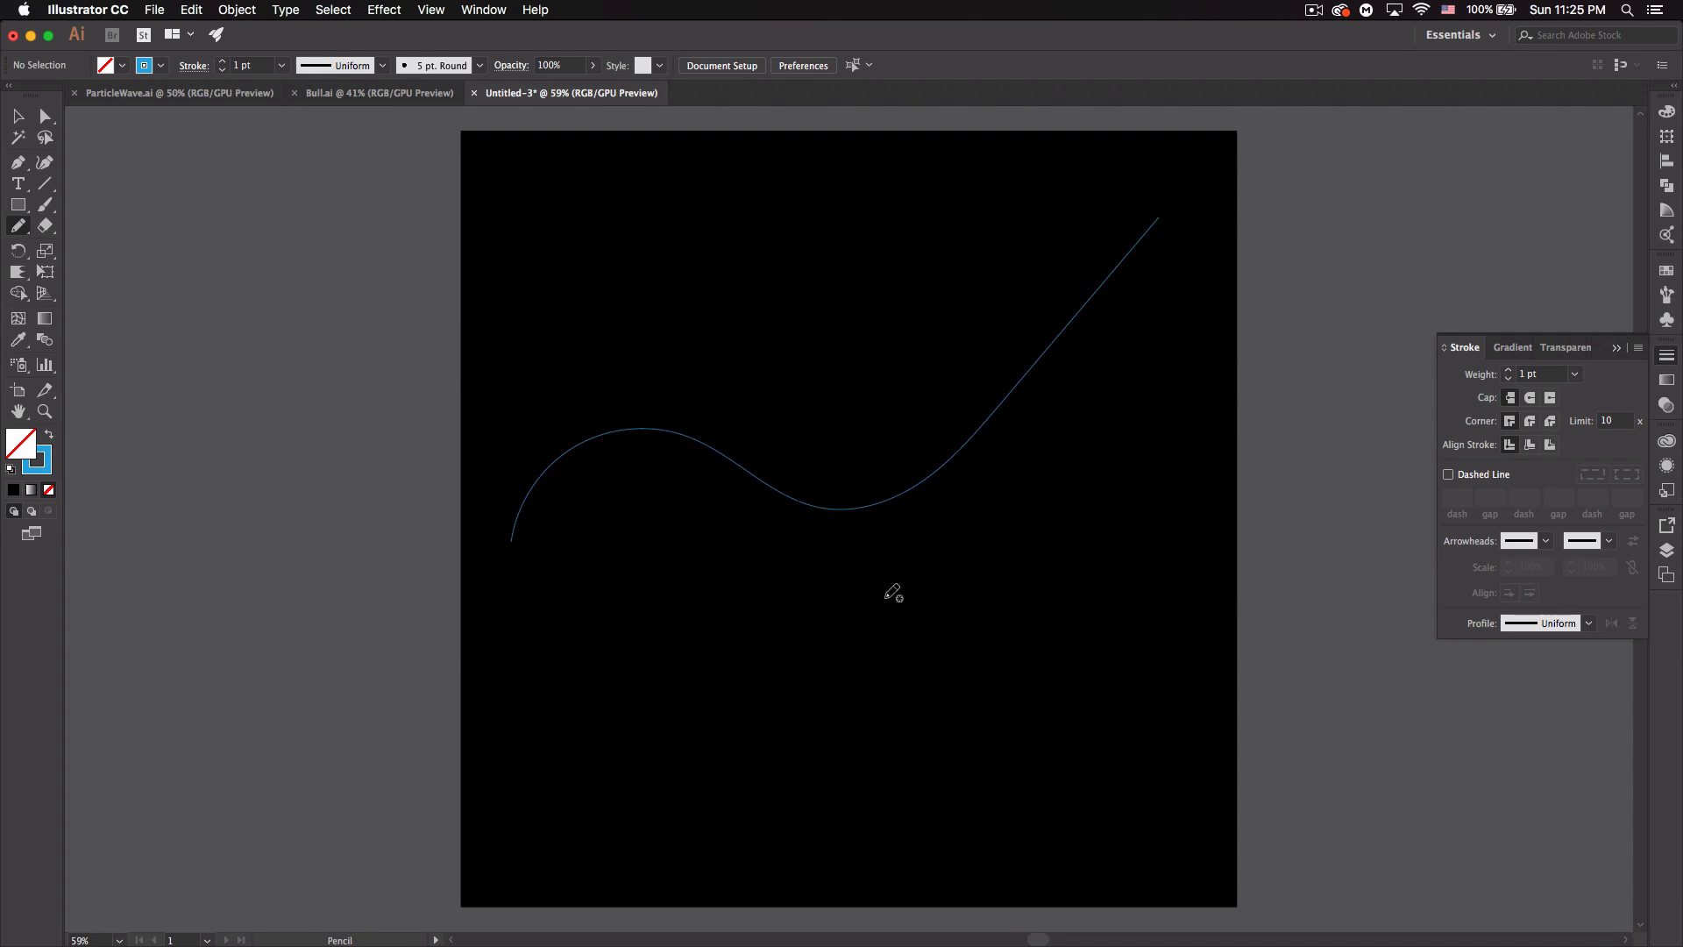
{"action": "mouse_move", "coordinate": [594, 215]}
{"action": "left_mouse_down"}
{"action": "mouse_move", "coordinate": [997, 447]}
{"action": "mouse_move", "coordinate": [1204, 608]}
{"action": "left_mouse_up"}
{"action": "left_click_drag", "start_coordinate": [608, 611], "coordinate": [953, 663]}
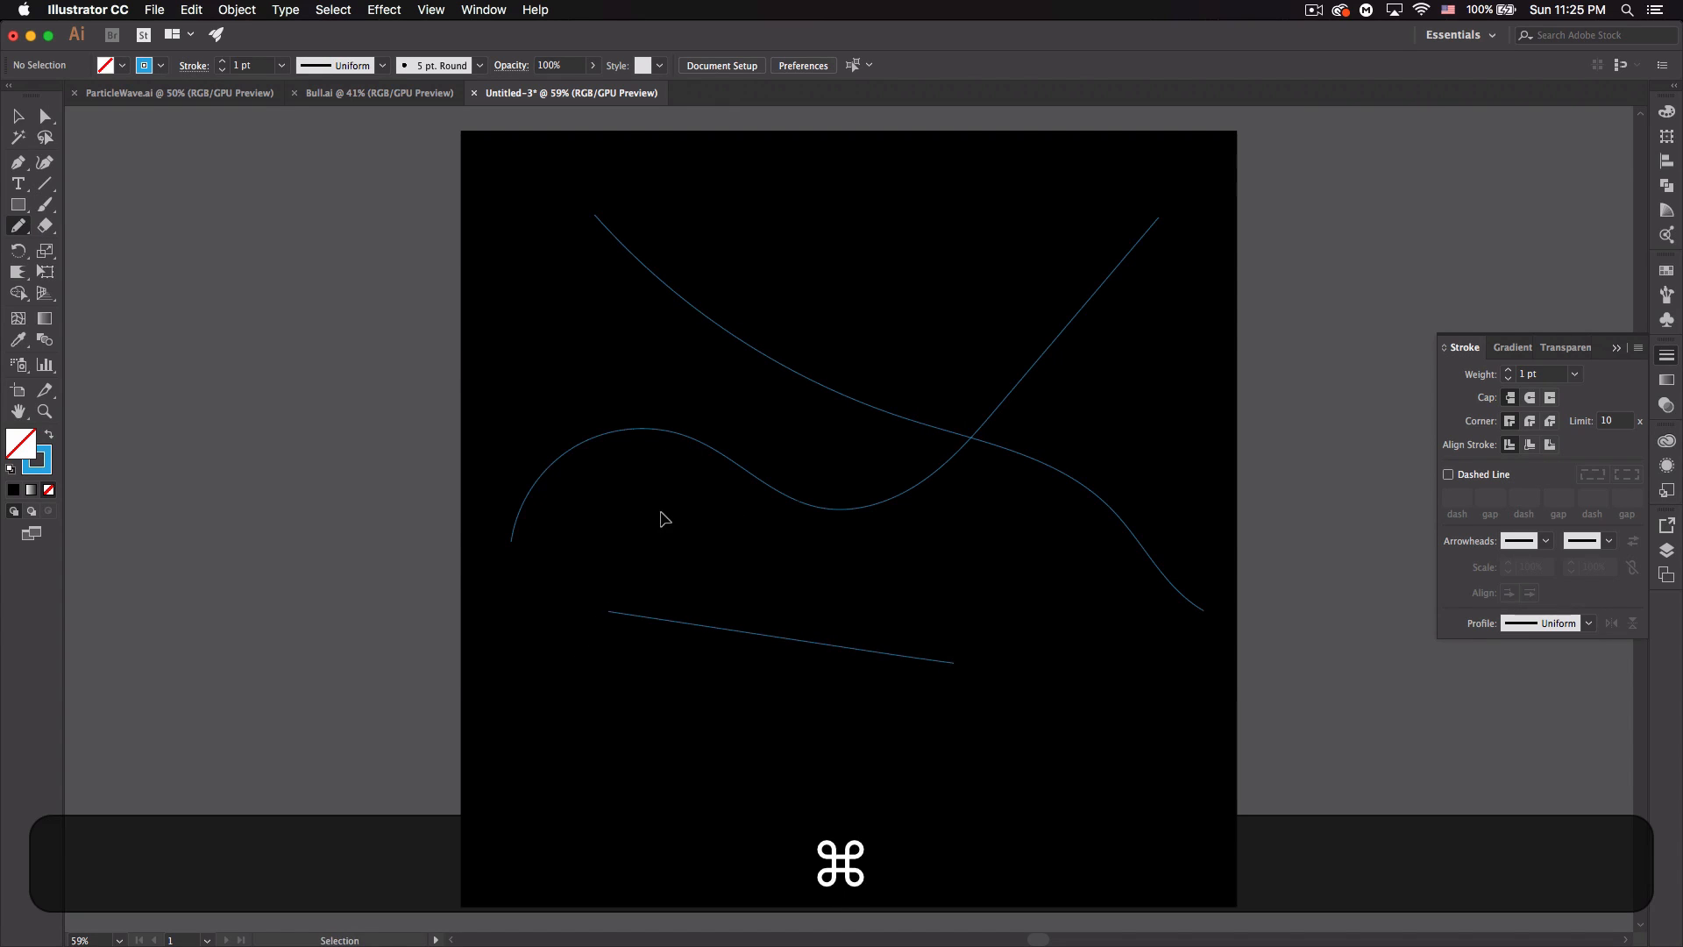
{"action": "key", "text": "super+z"}
{"action": "mouse_move", "coordinate": [750, 625]}
{"action": "left_mouse_down"}
{"action": "mouse_move", "coordinate": [862, 609]}
{"action": "mouse_move", "coordinate": [953, 642]}
{"action": "left_mouse_up"}
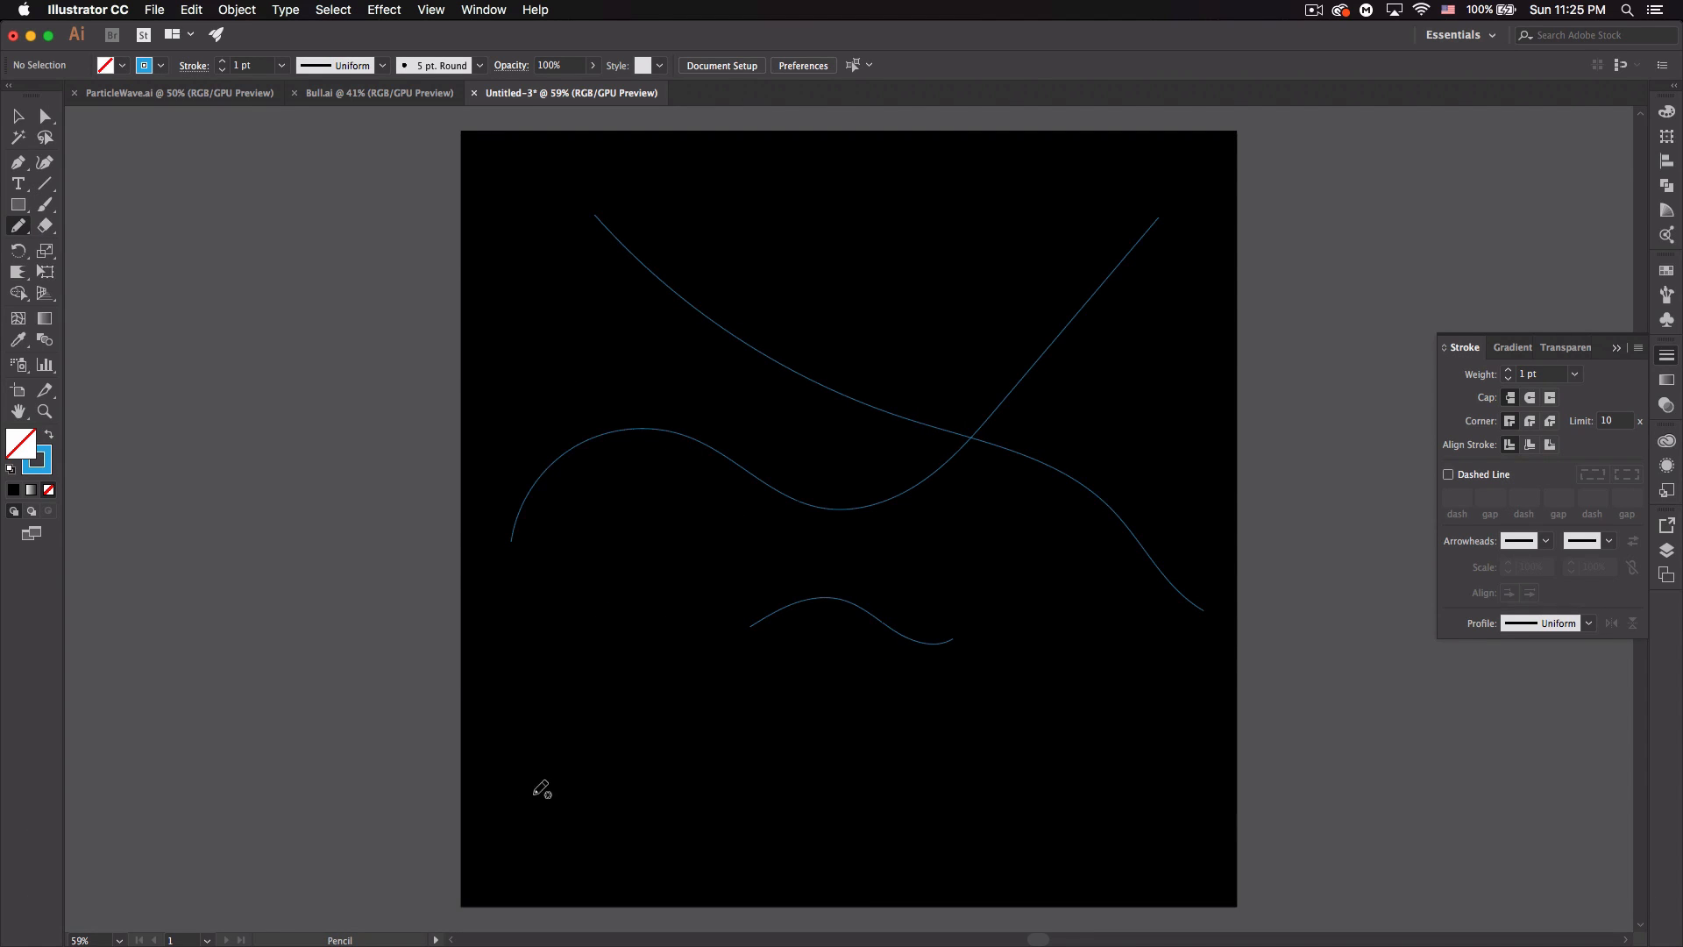
{"action": "mouse_move", "coordinate": [506, 789]}
{"action": "left_mouse_down"}
{"action": "mouse_move", "coordinate": [1100, 654]}
{"action": "mouse_move", "coordinate": [1257, 290]}
{"action": "left_mouse_up"}
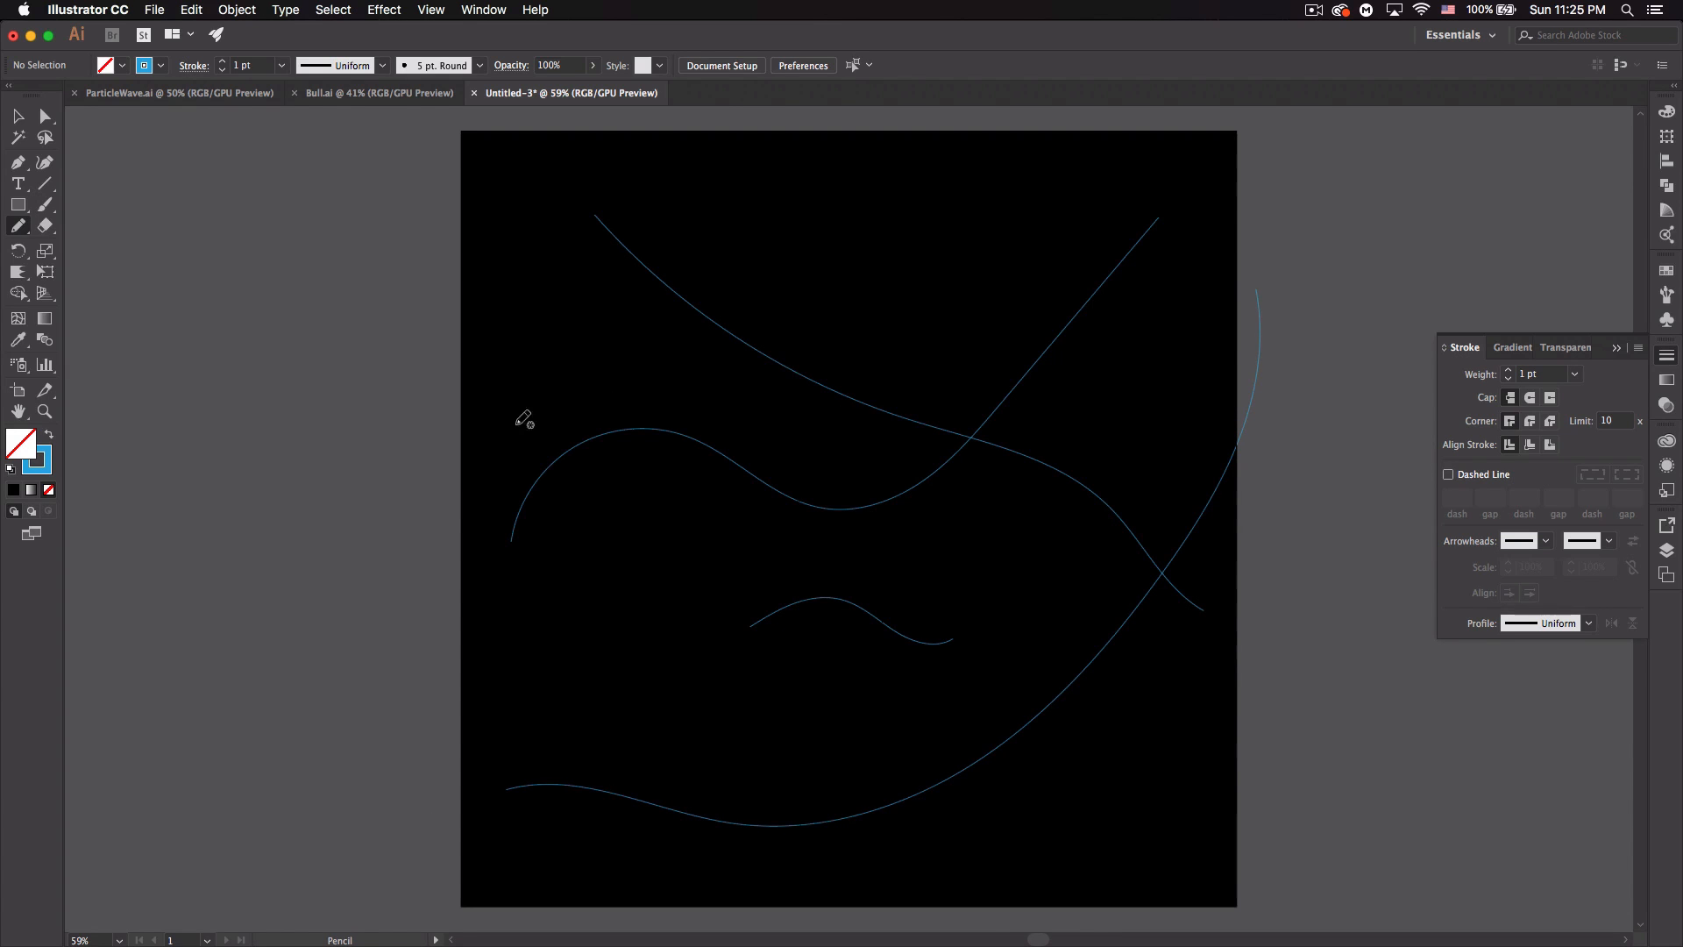
{"action": "mouse_move", "coordinate": [596, 576]}
{"action": "left_mouse_down"}
{"action": "mouse_move", "coordinate": [850, 633]}
{"action": "mouse_move", "coordinate": [902, 665]}
{"action": "left_mouse_up"}
{"action": "left_click_drag", "start_coordinate": [875, 873], "coordinate": [834, 354]}
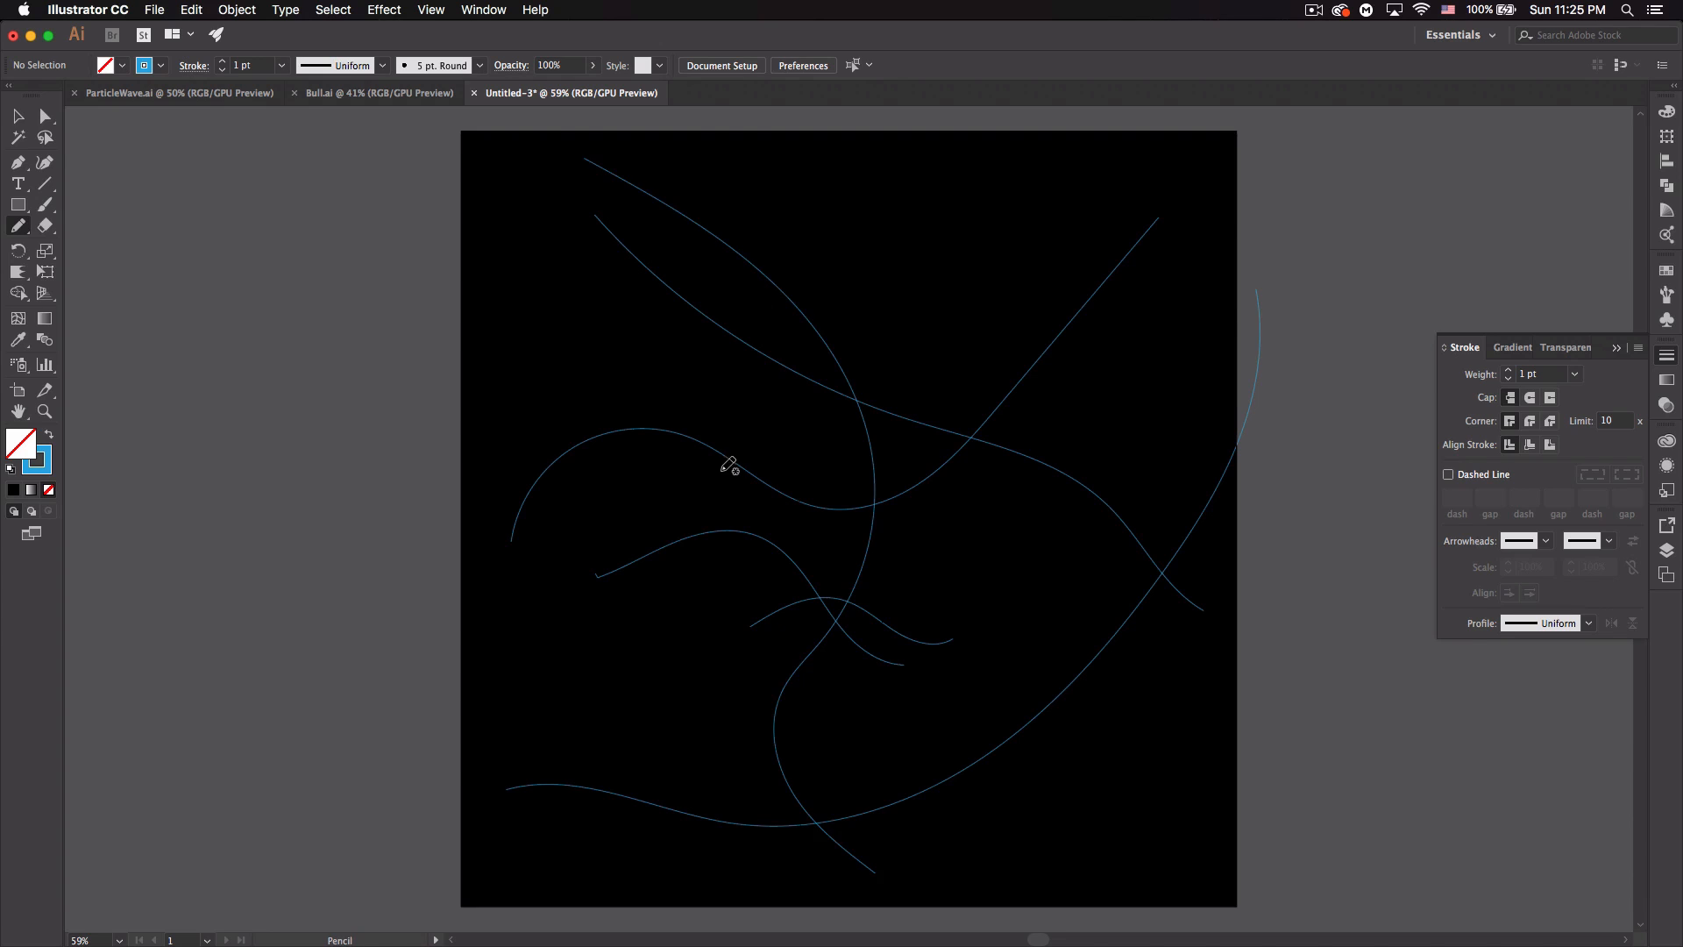
{"action": "key", "text": "super+z"}
{"action": "left_click_drag", "start_coordinate": [996, 817], "coordinate": [815, 590]}
{"action": "key", "text": "super+z"}
{"action": "left_click_drag", "start_coordinate": [969, 844], "coordinate": [544, 334]}
{"action": "key", "text": "super+z"}
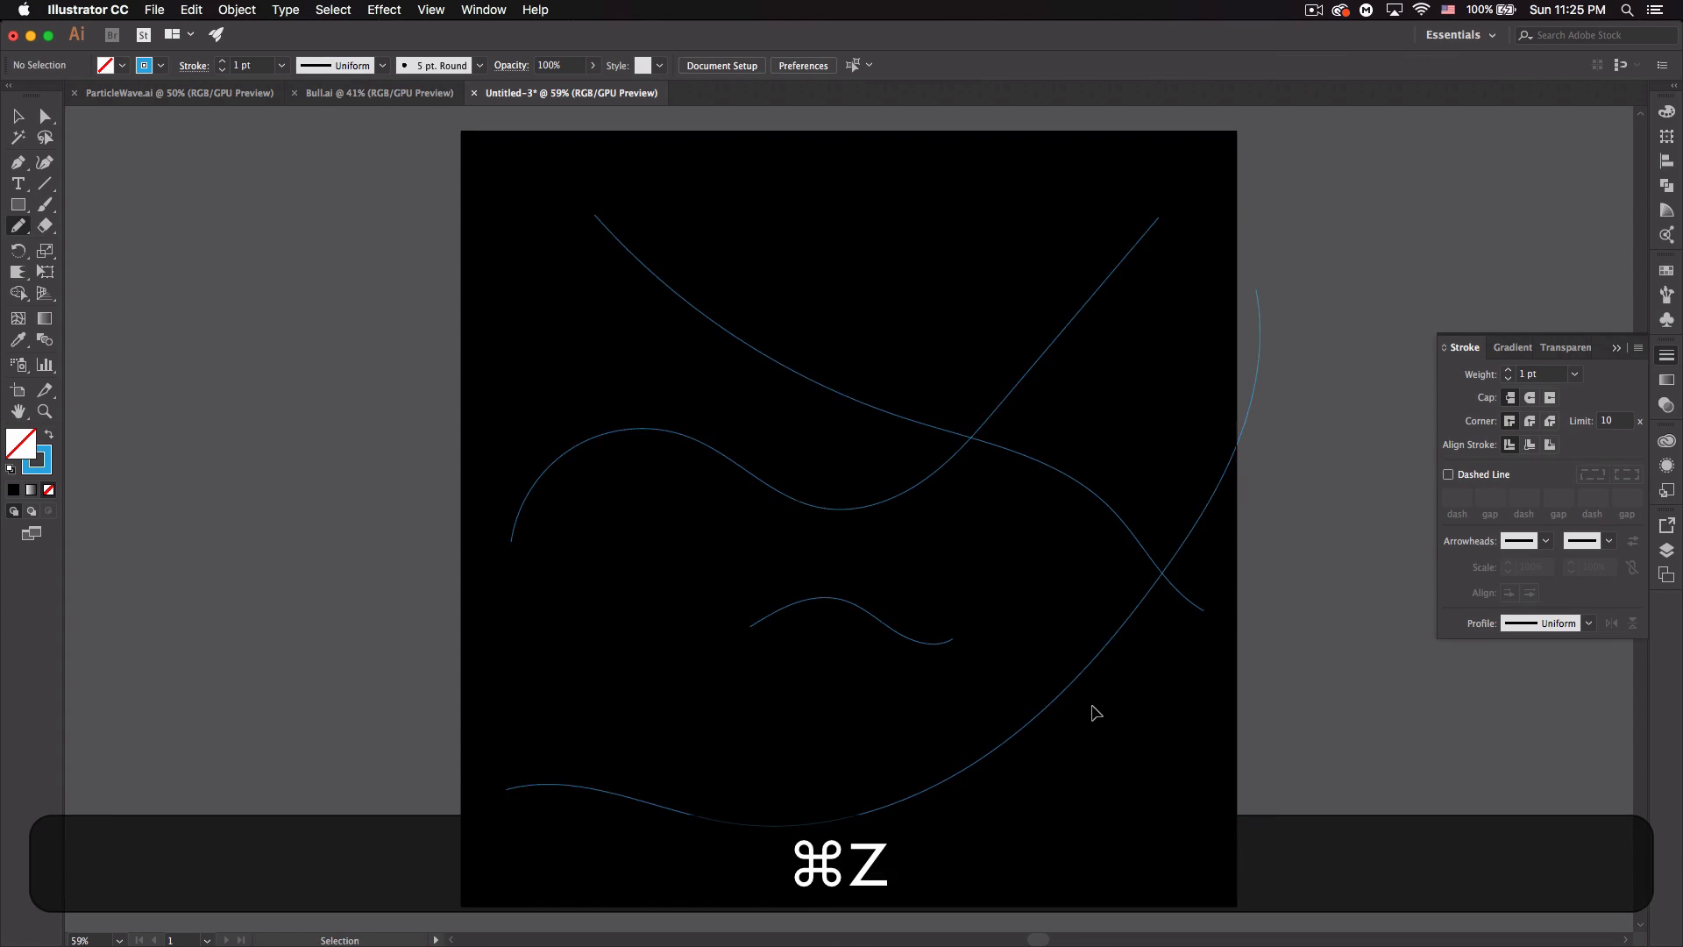
- Draw two more freehand curves crossing the existing ones, a long S-shape from lower right to upper left and a shorter one near the upper middle
{"action": "mouse_move", "coordinate": [956, 828]}
{"action": "left_mouse_down"}
{"action": "mouse_move", "coordinate": [899, 776]}
{"action": "mouse_move", "coordinate": [829, 499]}
{"action": "mouse_move", "coordinate": [611, 333]}
{"action": "left_mouse_up"}
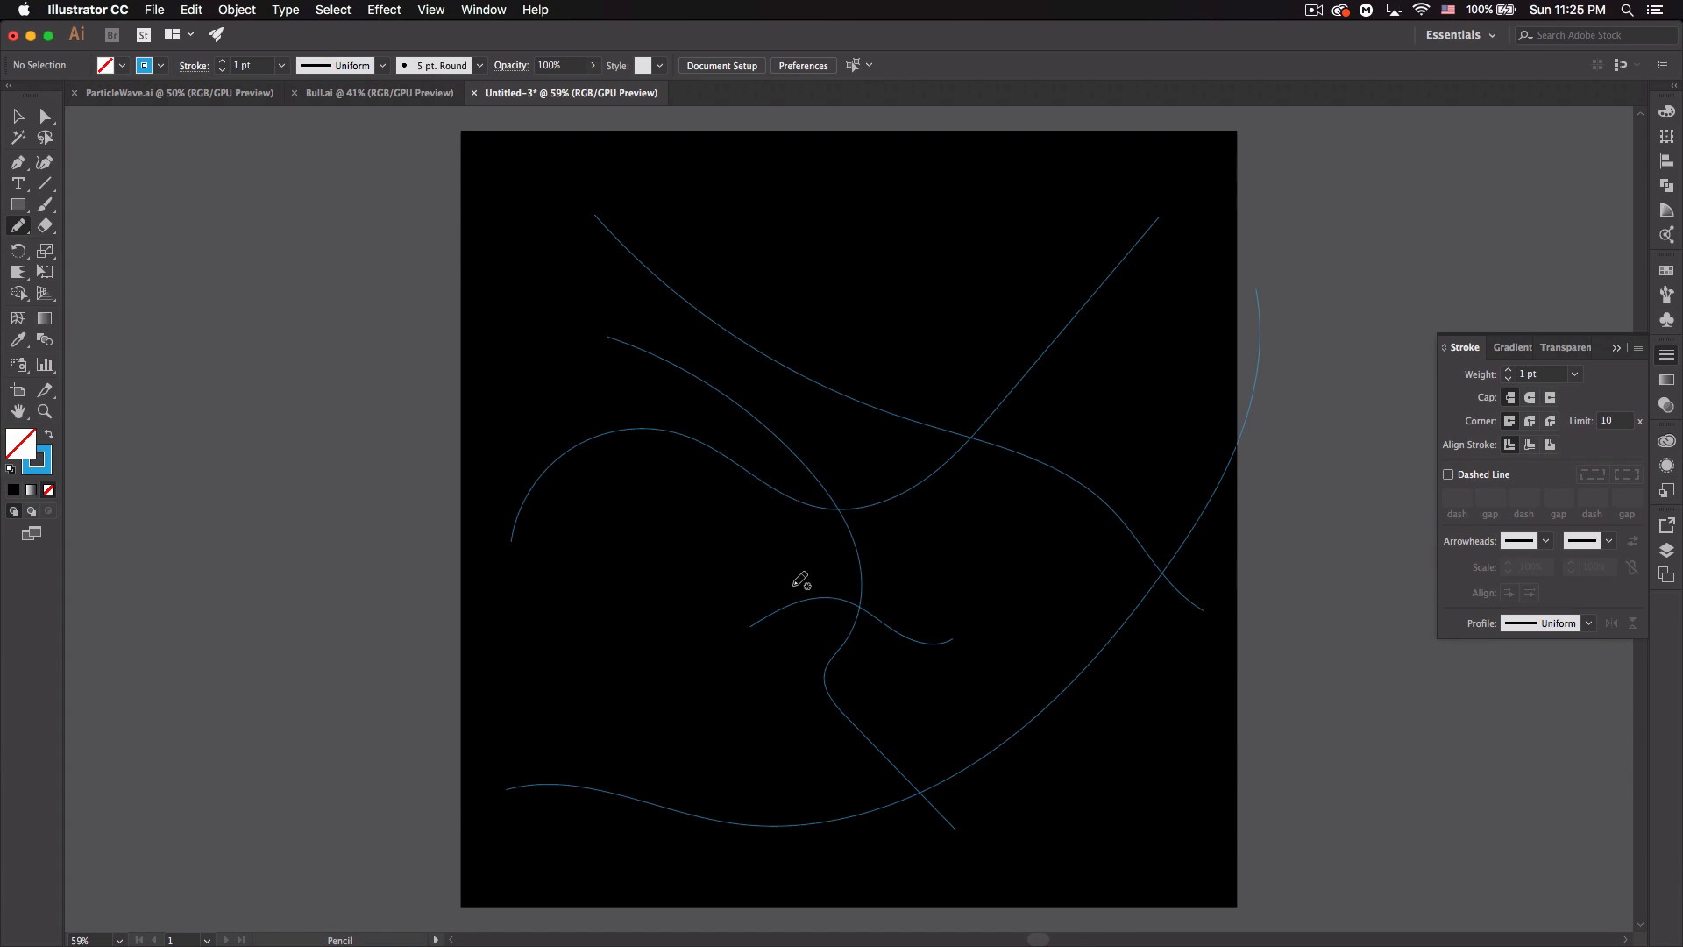
{"action": "mouse_move", "coordinate": [624, 574]}
{"action": "left_mouse_down"}
{"action": "mouse_move", "coordinate": [850, 343]}
{"action": "mouse_move", "coordinate": [849, 250]}
{"action": "left_mouse_up"}
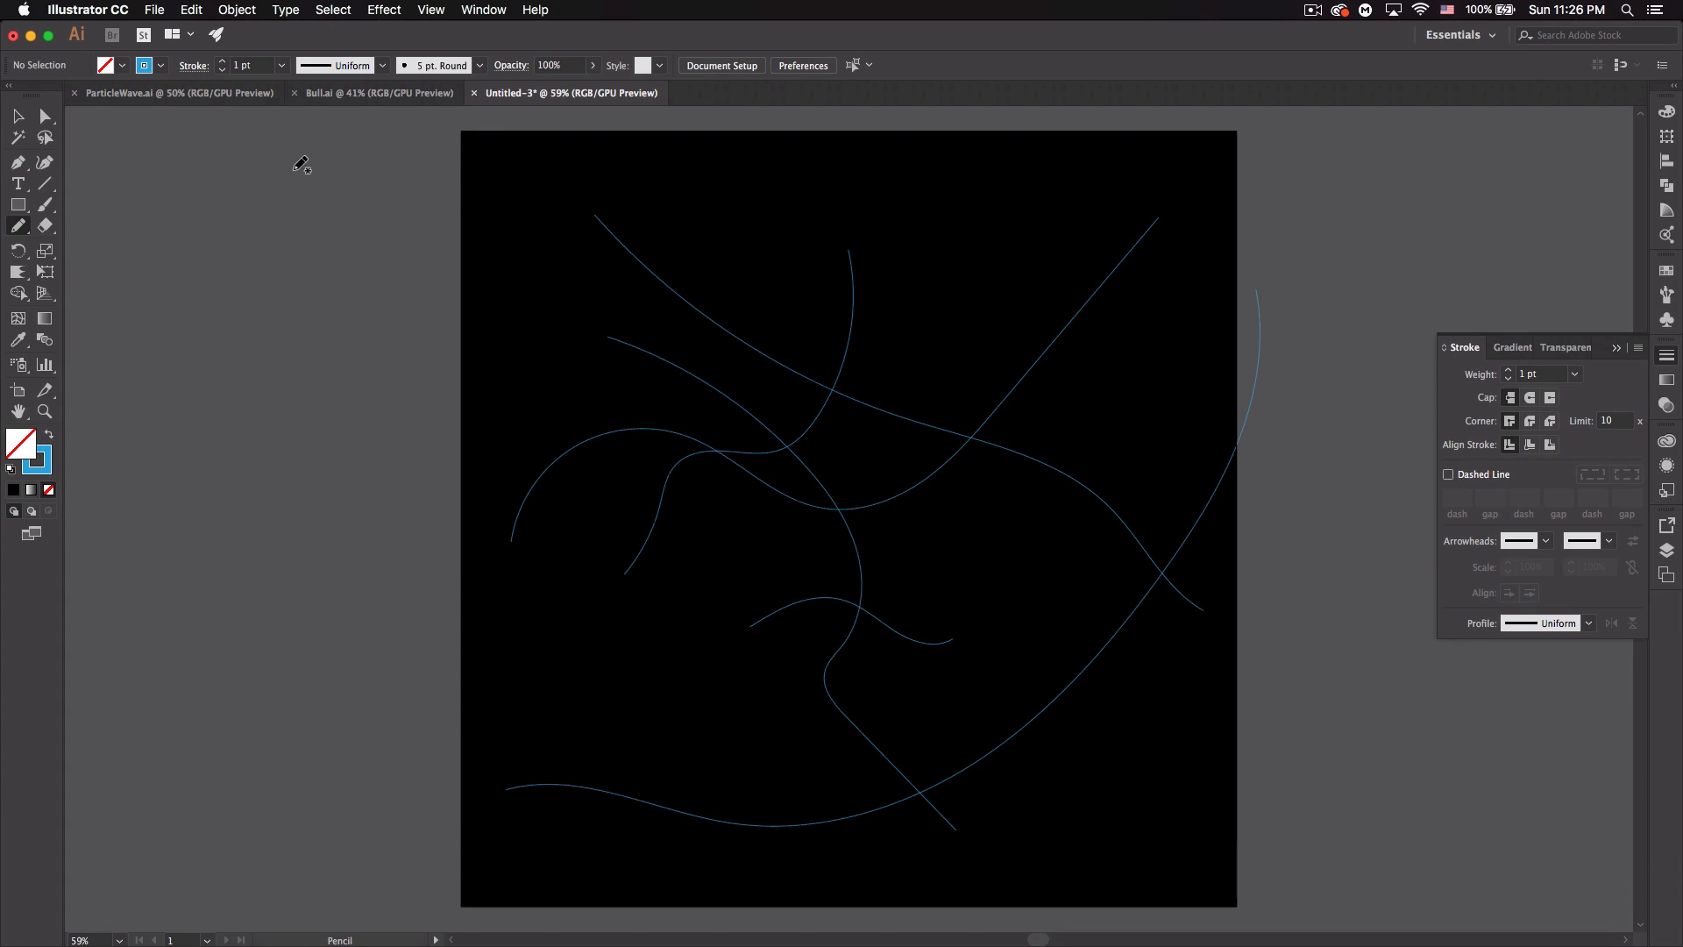
- Select all six curves and give their strokes round caps and round corners
{"action": "left_click", "coordinate": [17, 115]}
{"action": "left_click_drag", "start_coordinate": [368, 177], "coordinate": [1291, 885]}
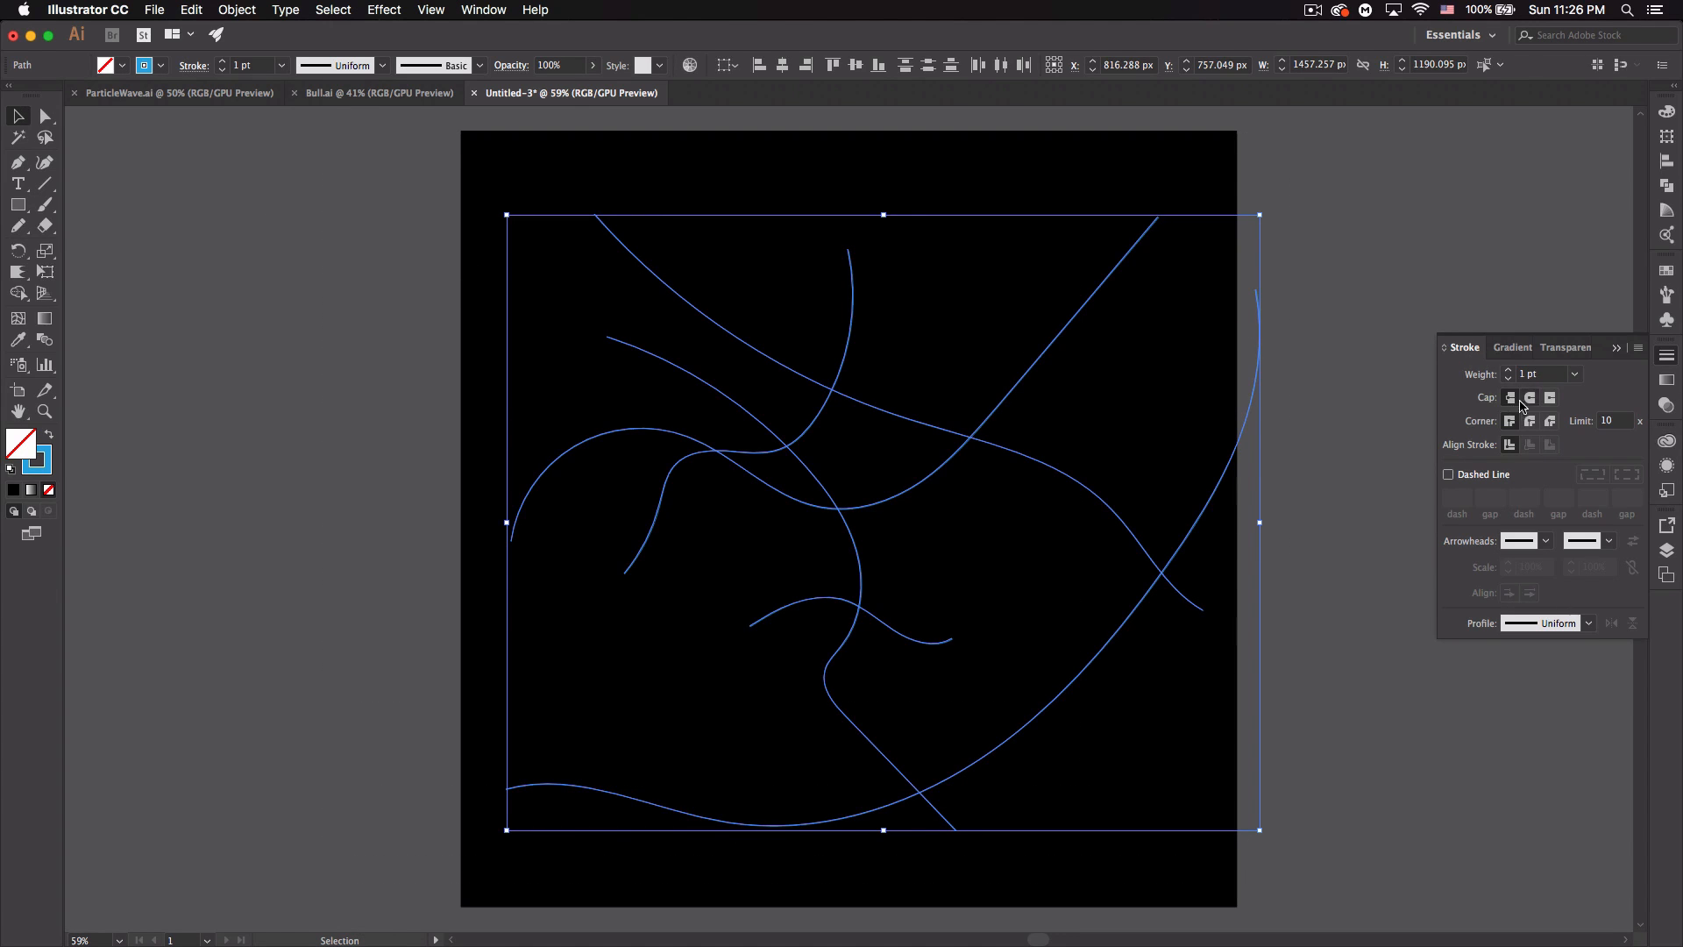
{"action": "left_click", "coordinate": [1667, 356]}
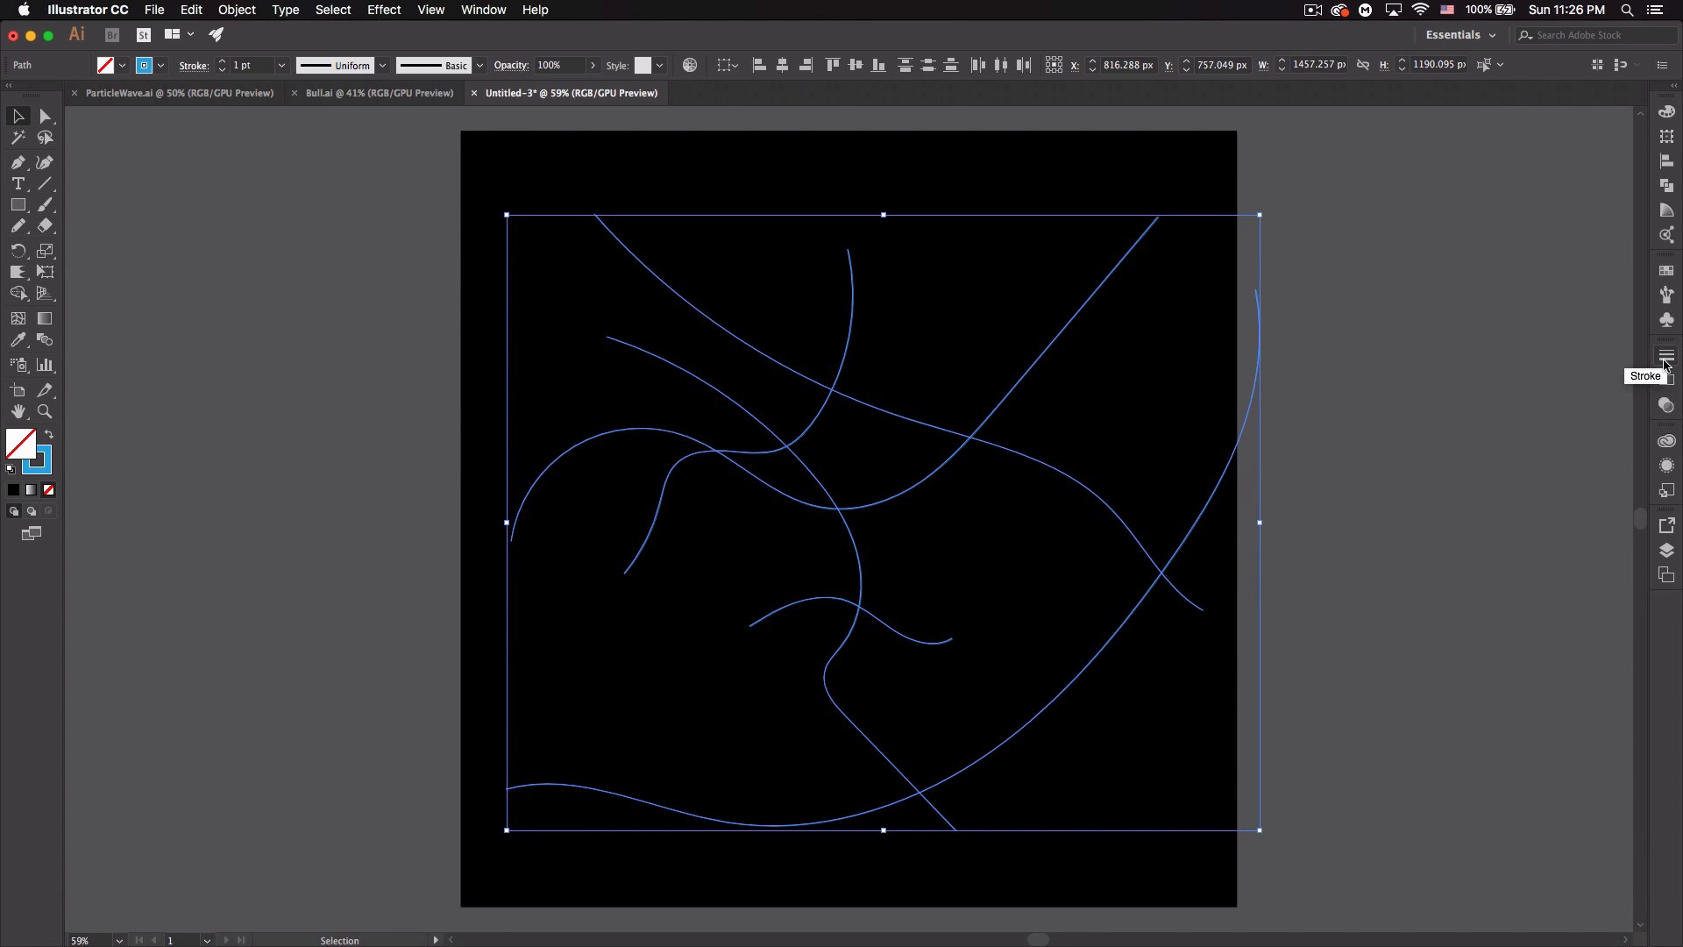
{"action": "left_click", "coordinate": [1666, 358]}
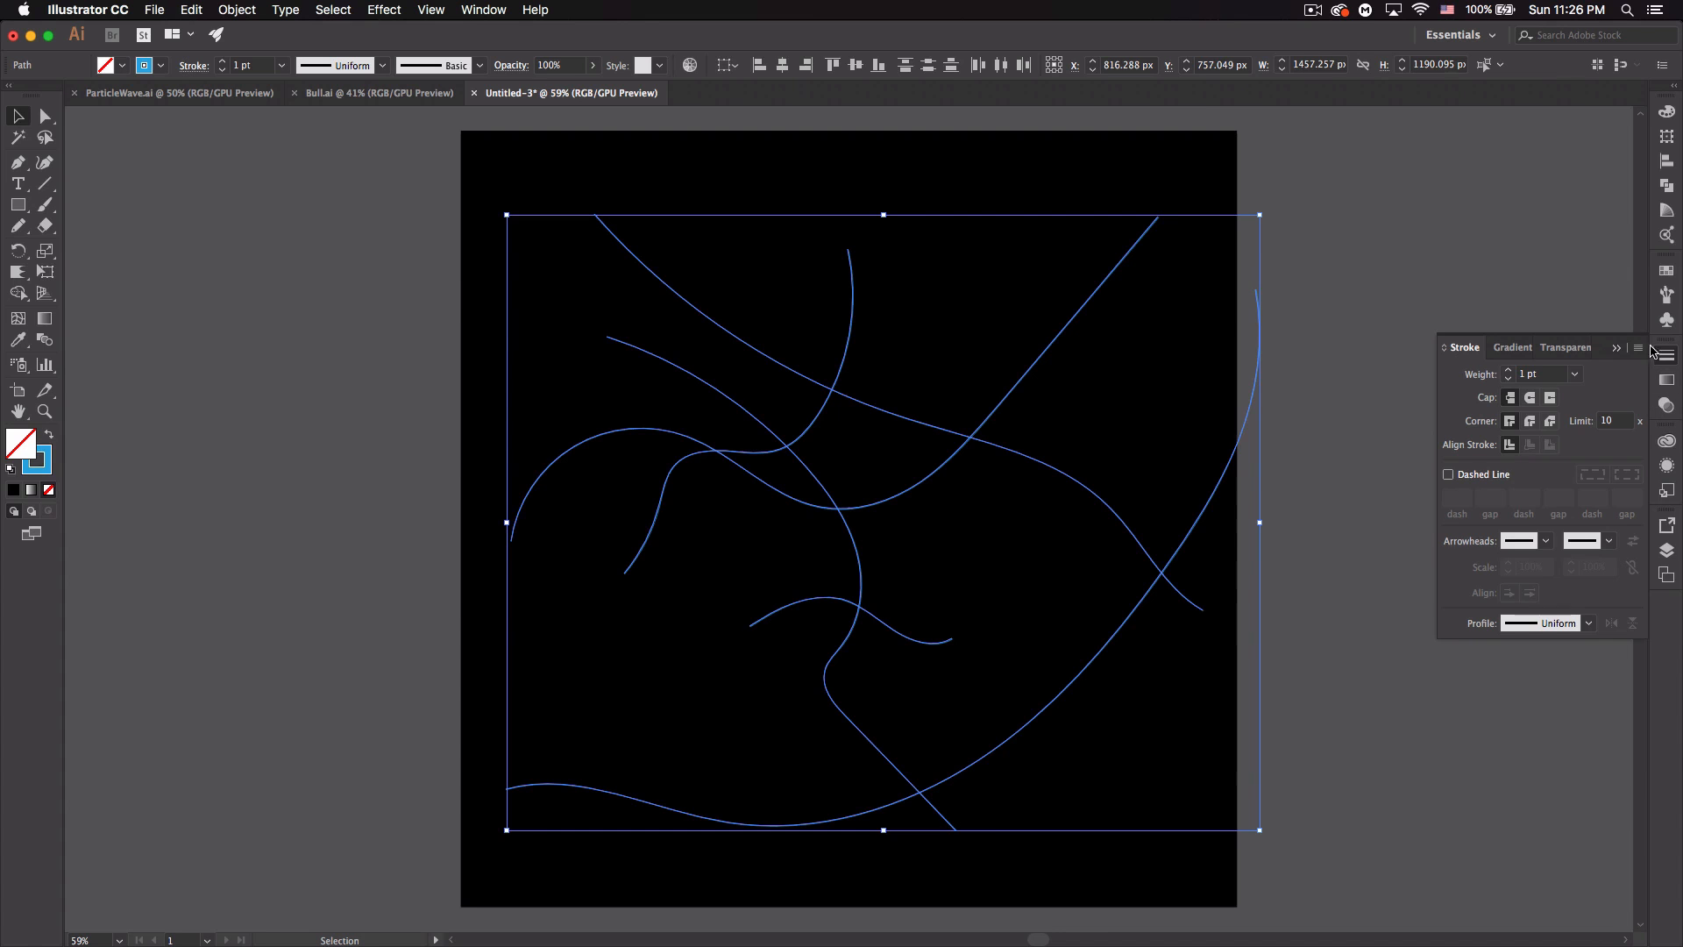
{"action": "left_click", "coordinate": [482, 10]}
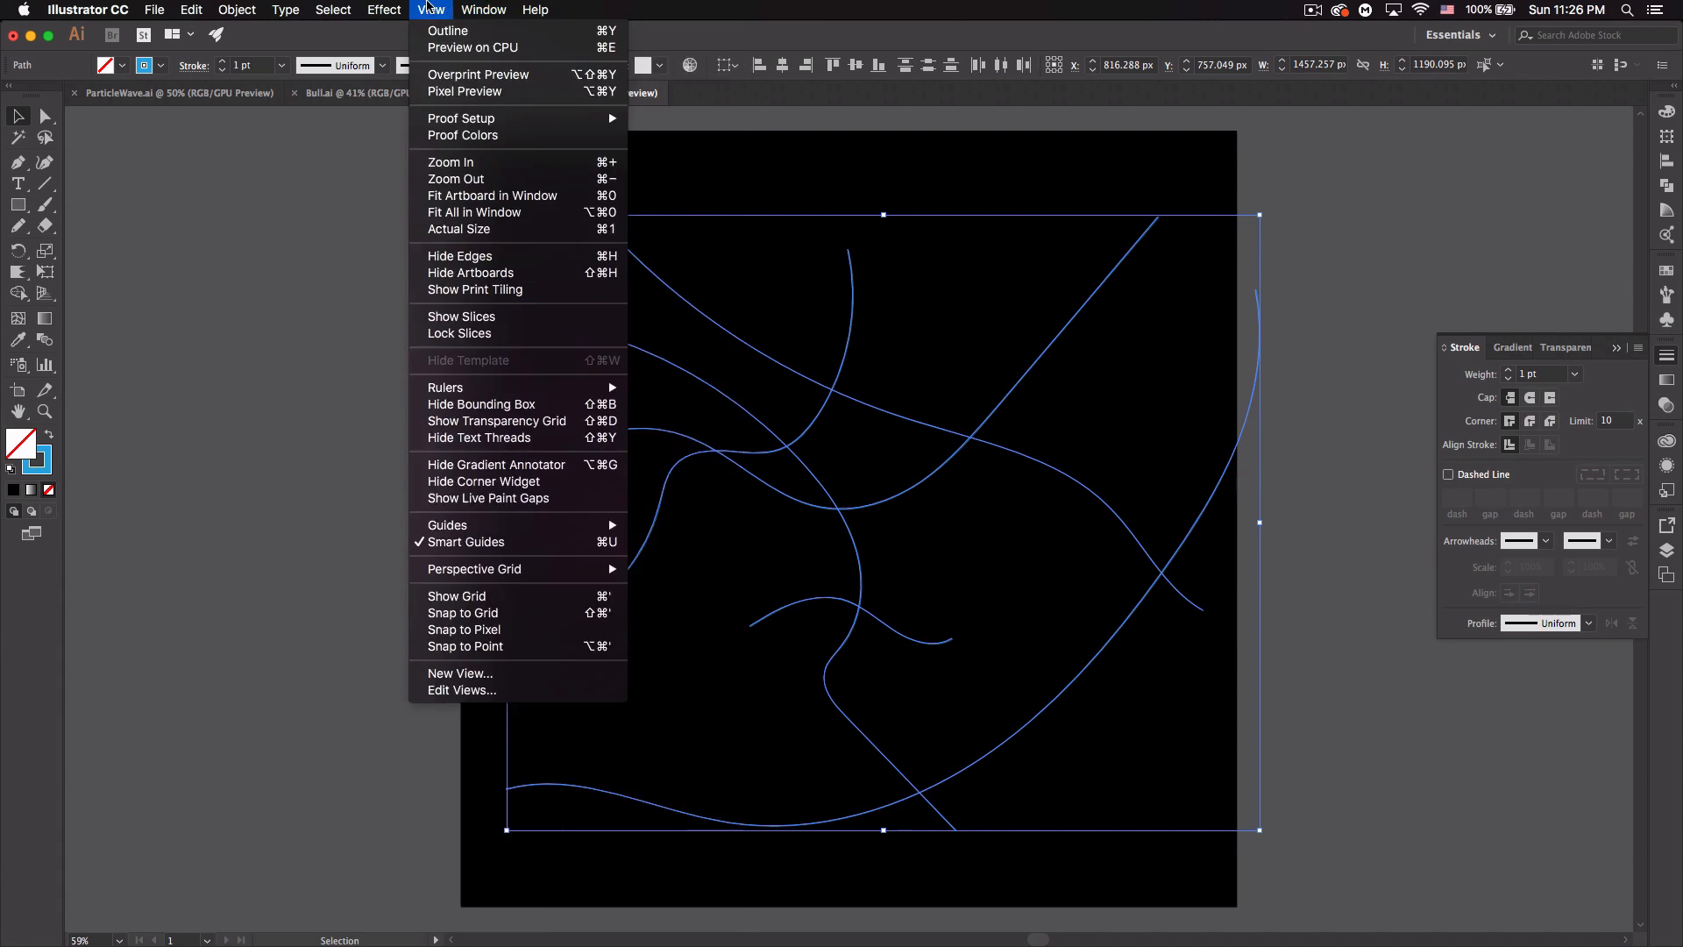
{"action": "left_click", "coordinate": [488, 11]}
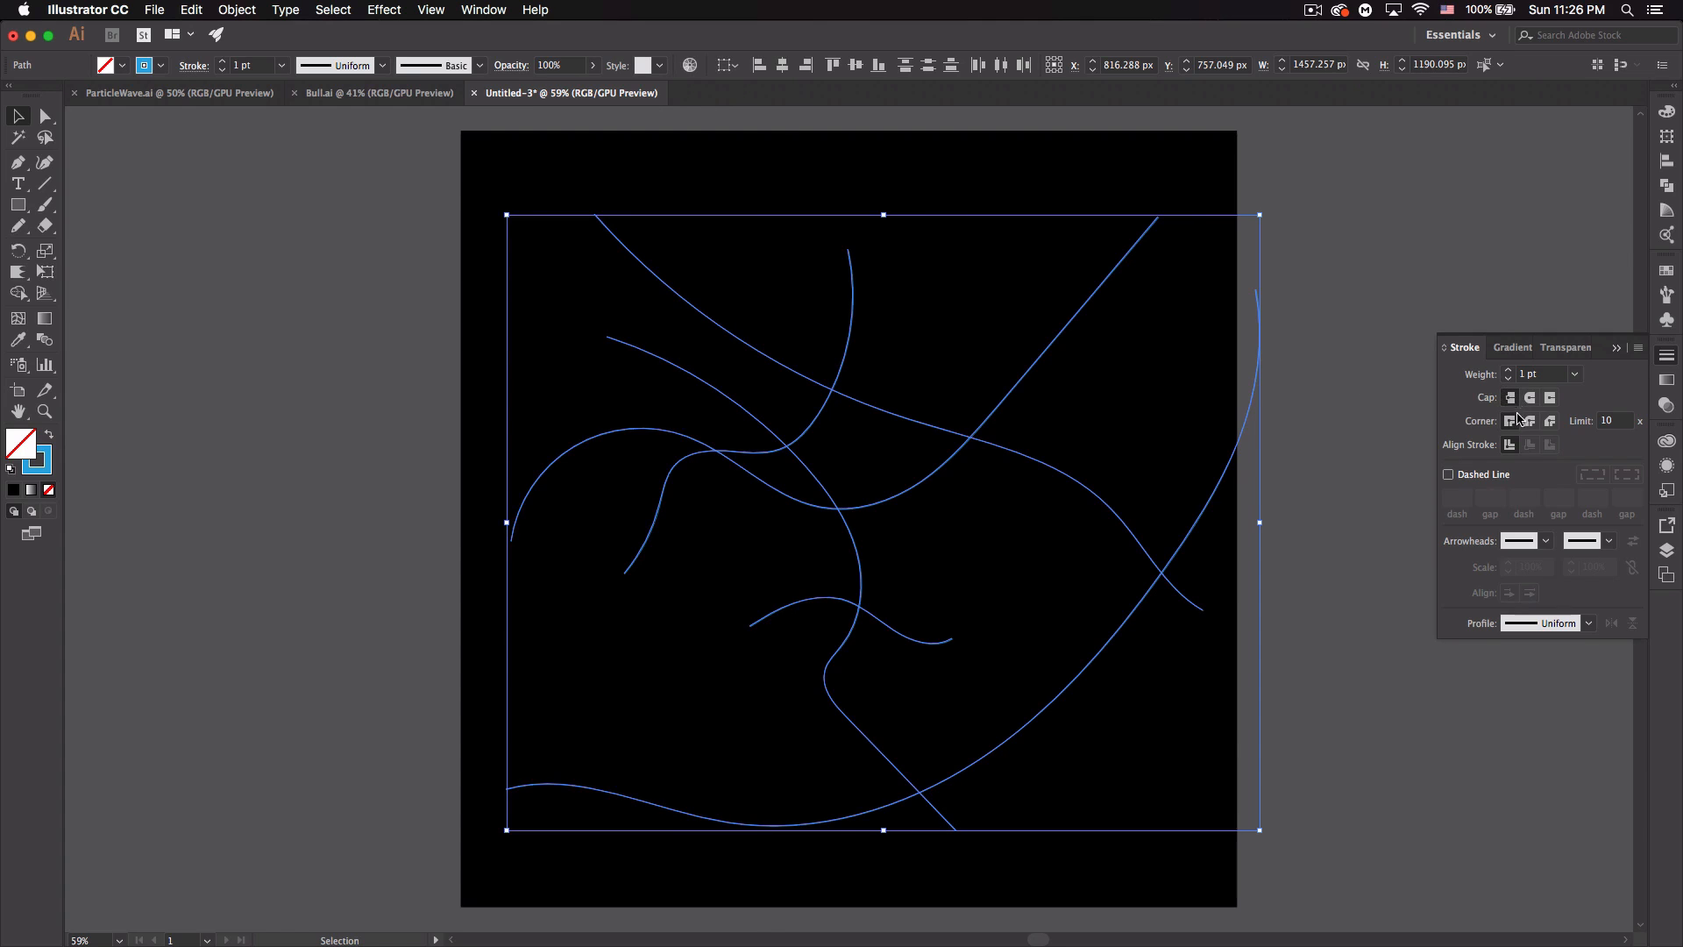
{"action": "left_click", "coordinate": [1531, 400]}
{"action": "left_click", "coordinate": [1531, 423]}
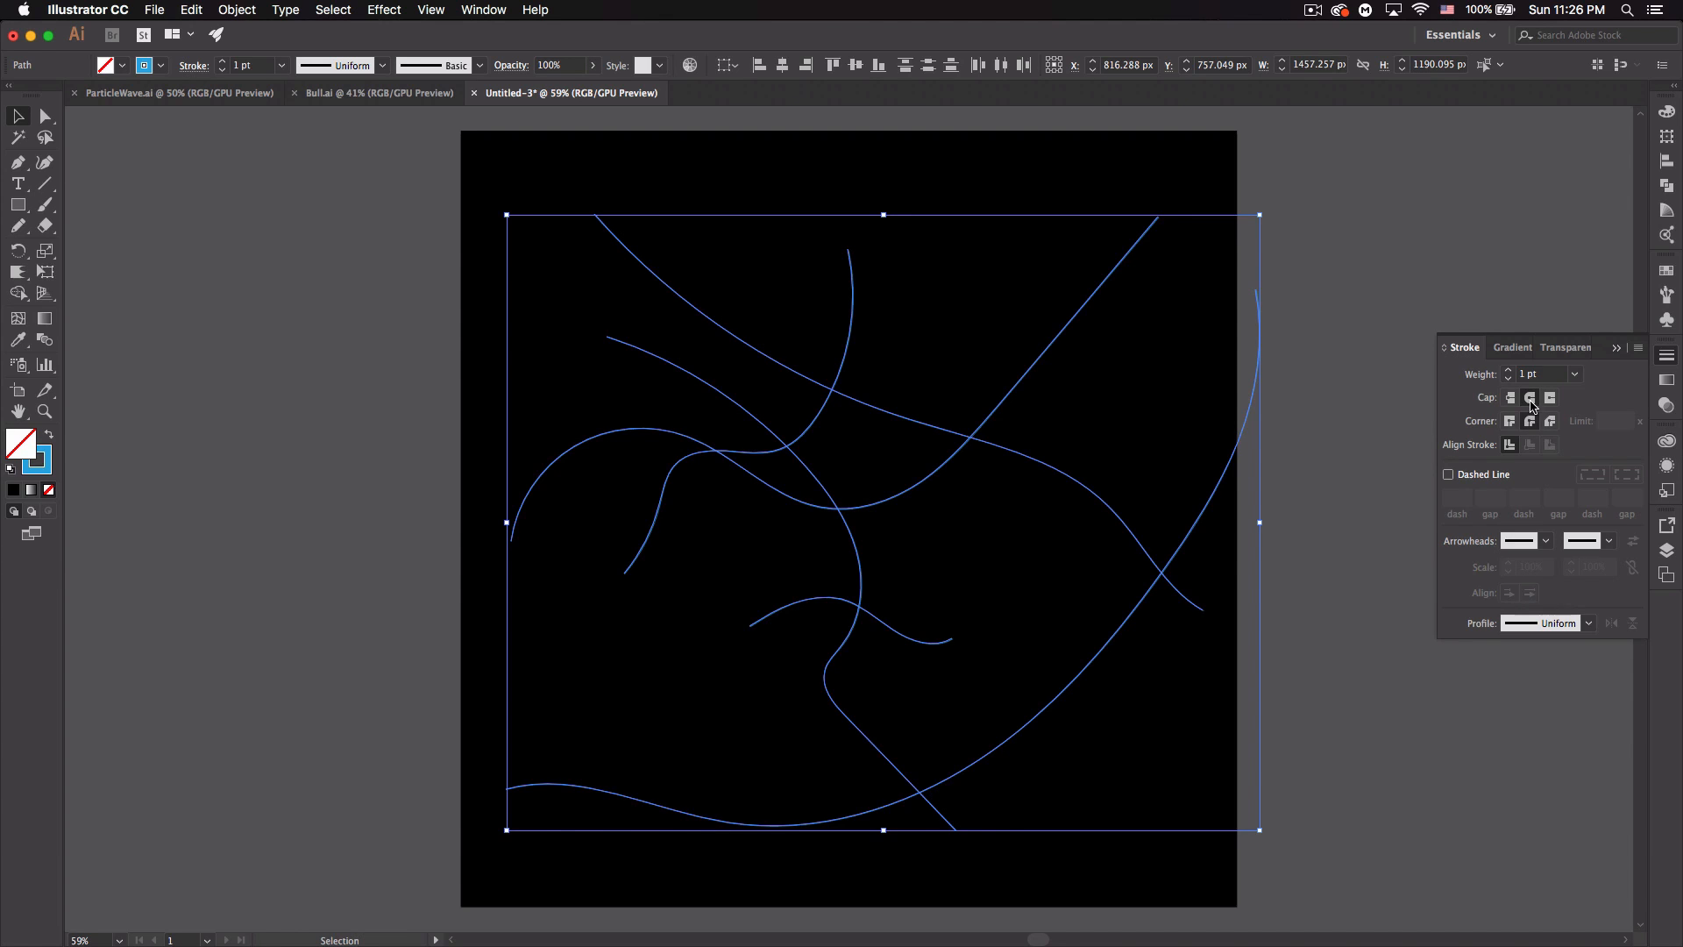
- Make the selected curves' strokes dashed with a 0 pt dash and a 7 pt gap
{"action": "left_click", "coordinate": [1462, 479]}
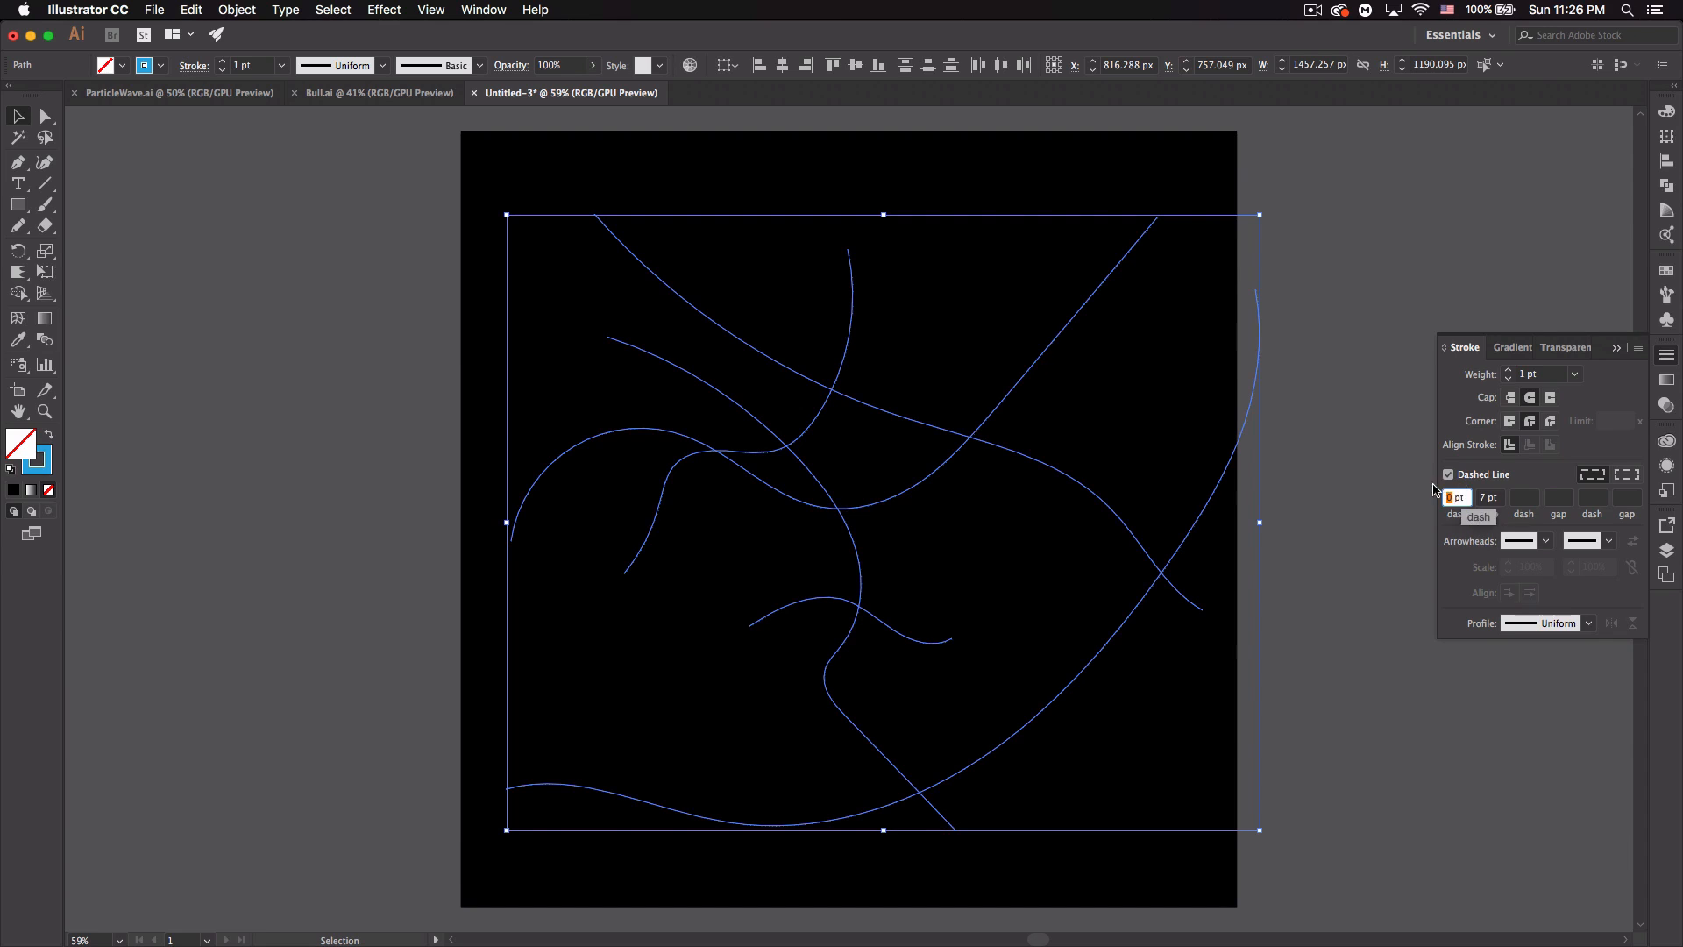
{"action": "key", "text": "Tab"}
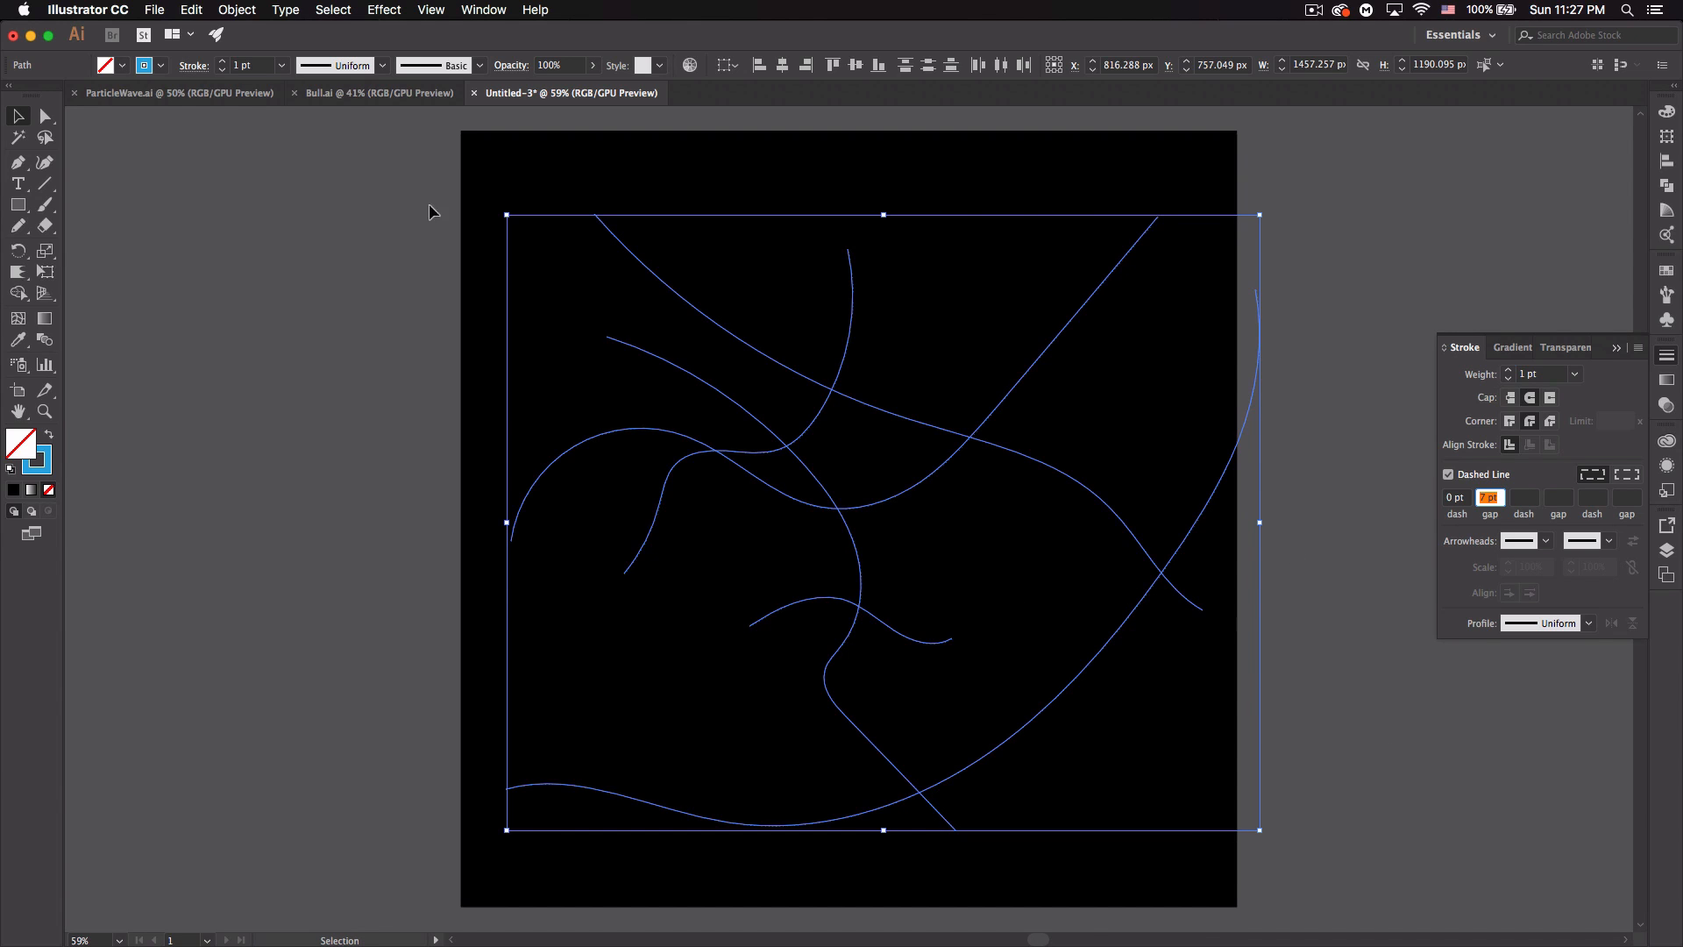
- Make a blend from the six selected dotted curves
{"action": "left_click", "coordinate": [241, 9]}
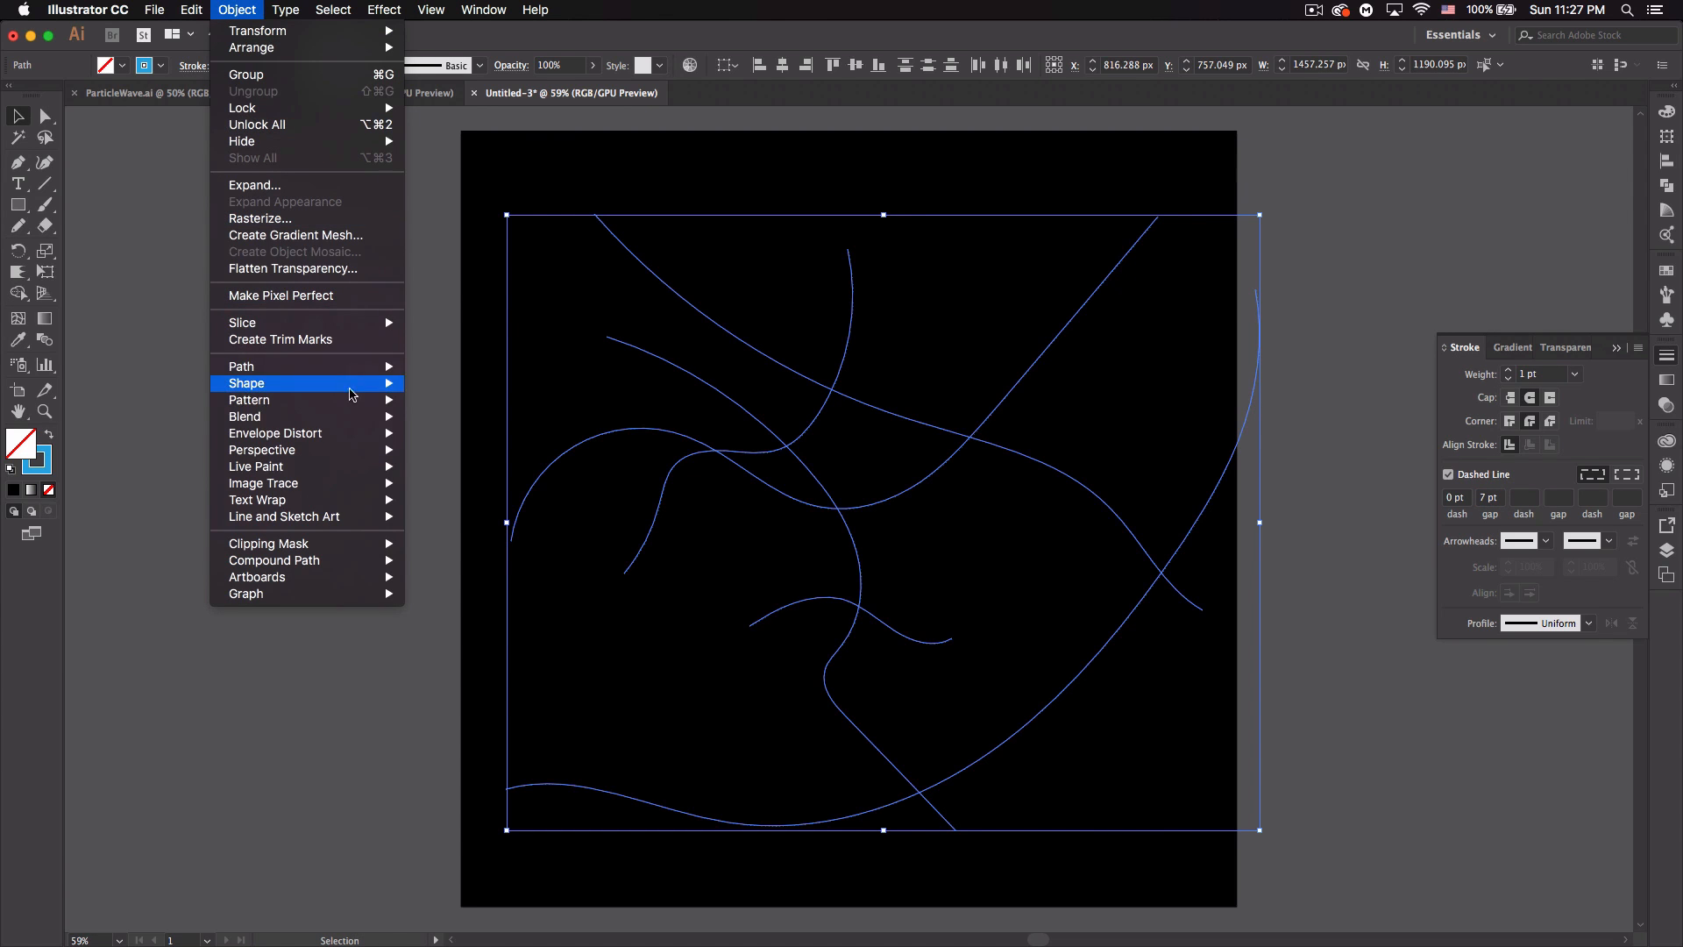
{"action": "mouse_move", "coordinate": [356, 419]}
{"action": "left_click", "coordinate": [447, 418]}
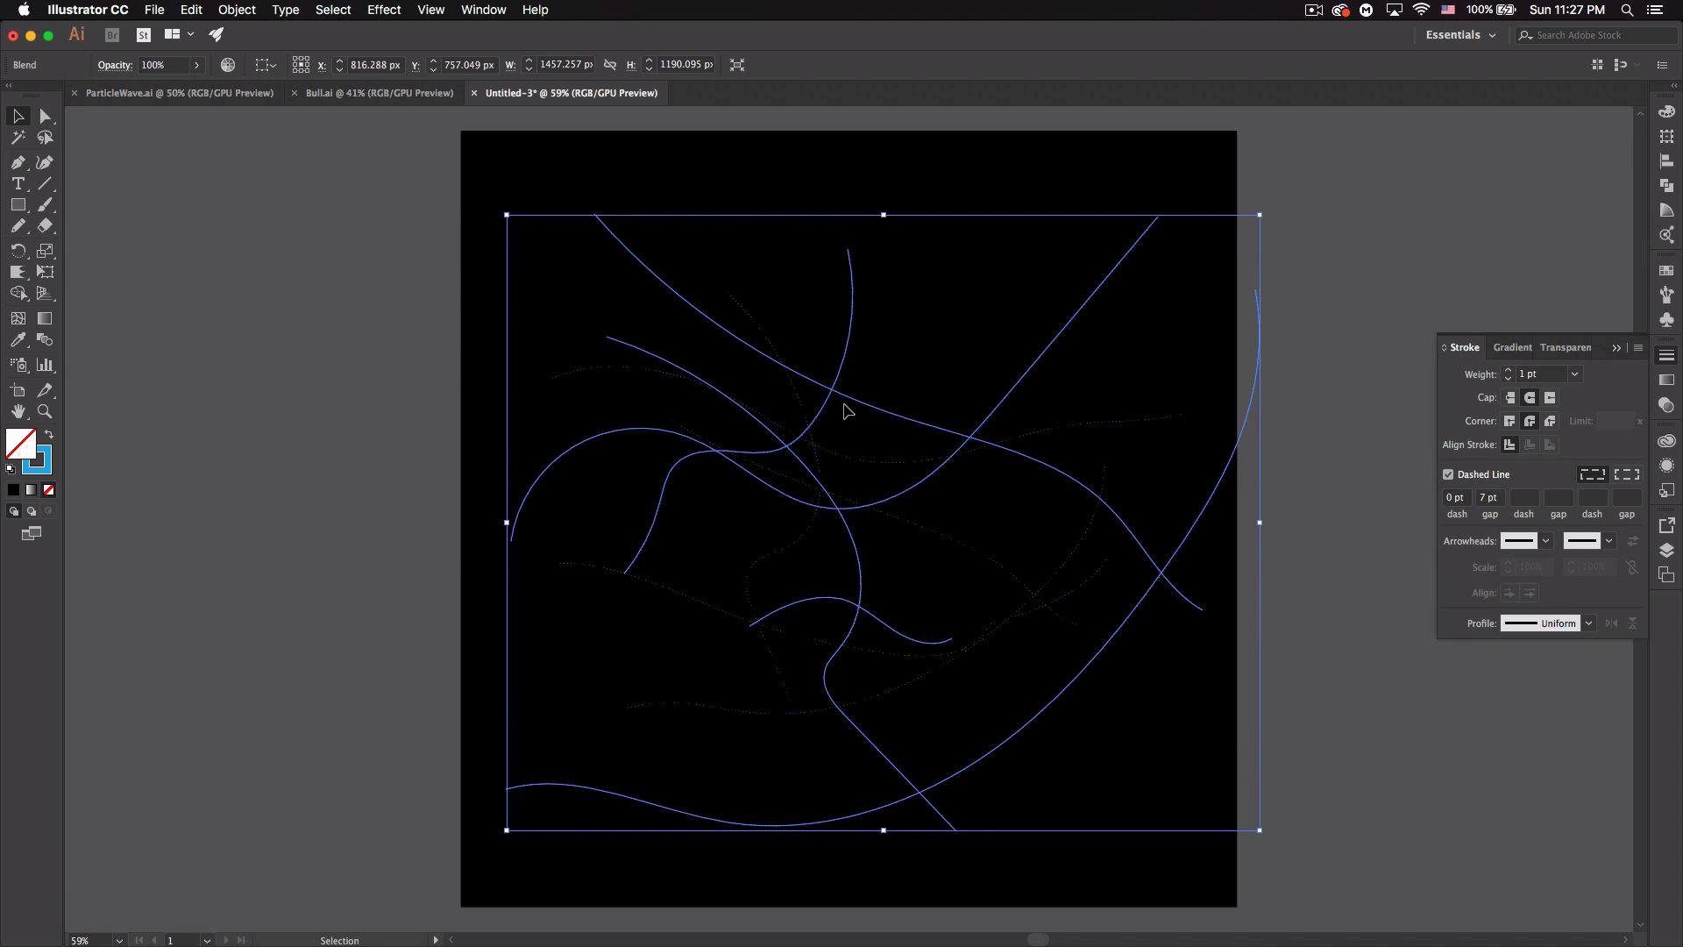
- Set the blend's spacing to 30 specified steps with the preview on, and deselect the blend
{"action": "left_click", "coordinate": [238, 10]}
{"action": "mouse_move", "coordinate": [342, 421]}
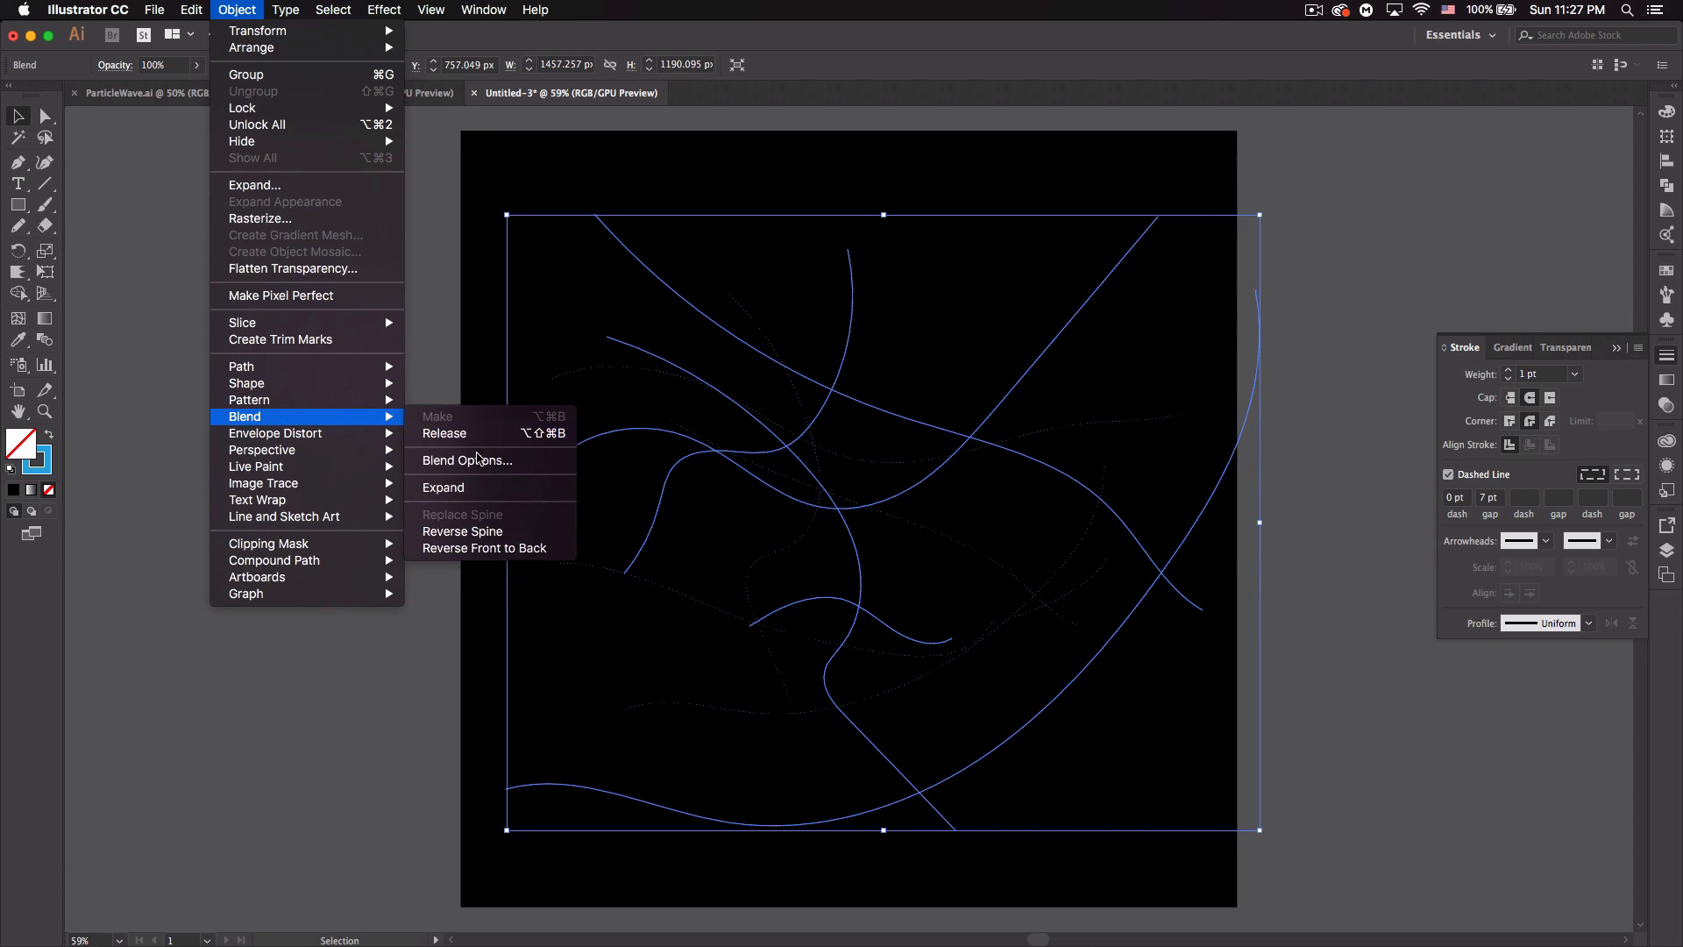
{"action": "left_click", "coordinate": [477, 454]}
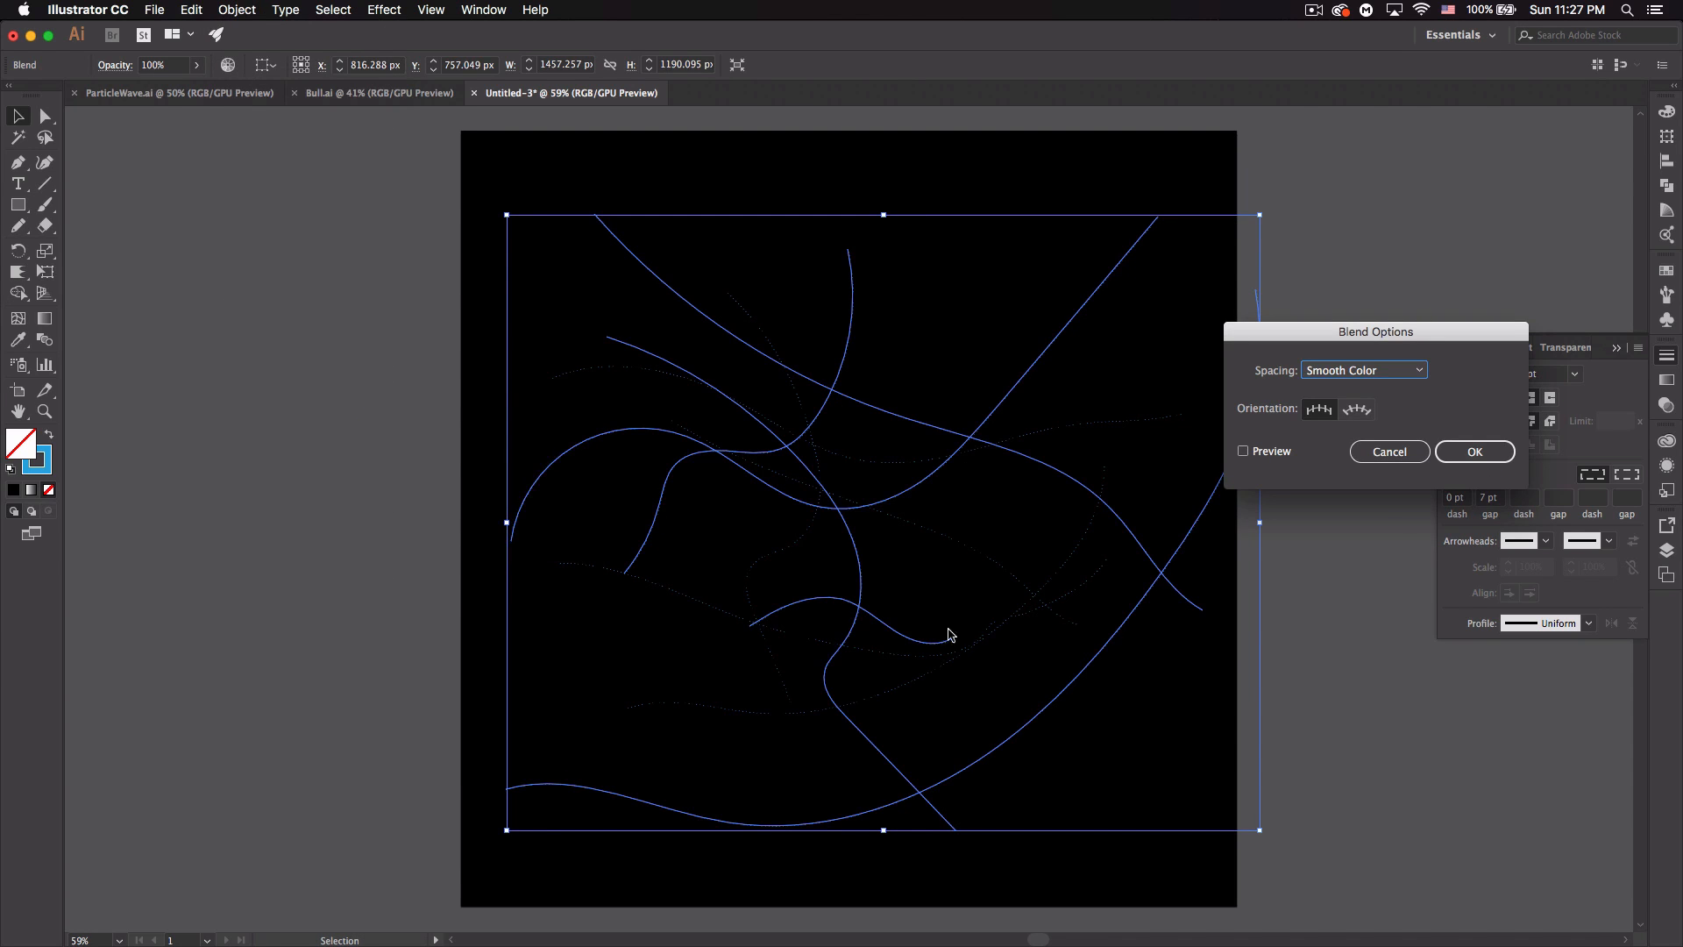
{"action": "left_click", "coordinate": [1341, 371]}
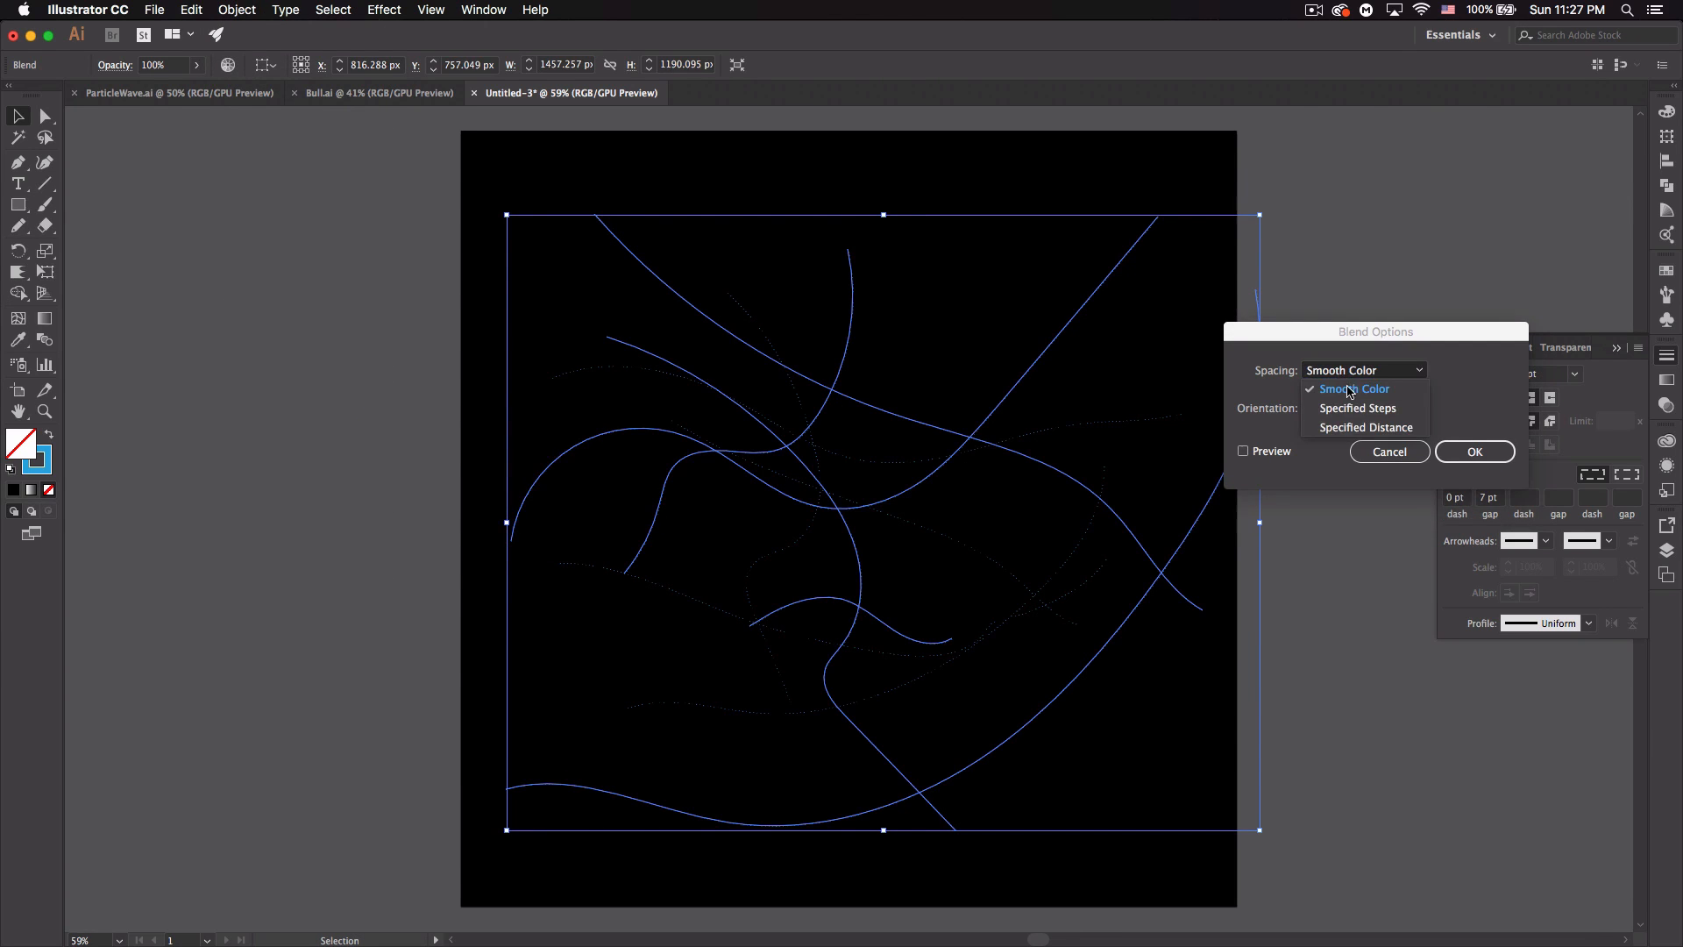
{"action": "left_click", "coordinate": [1358, 396]}
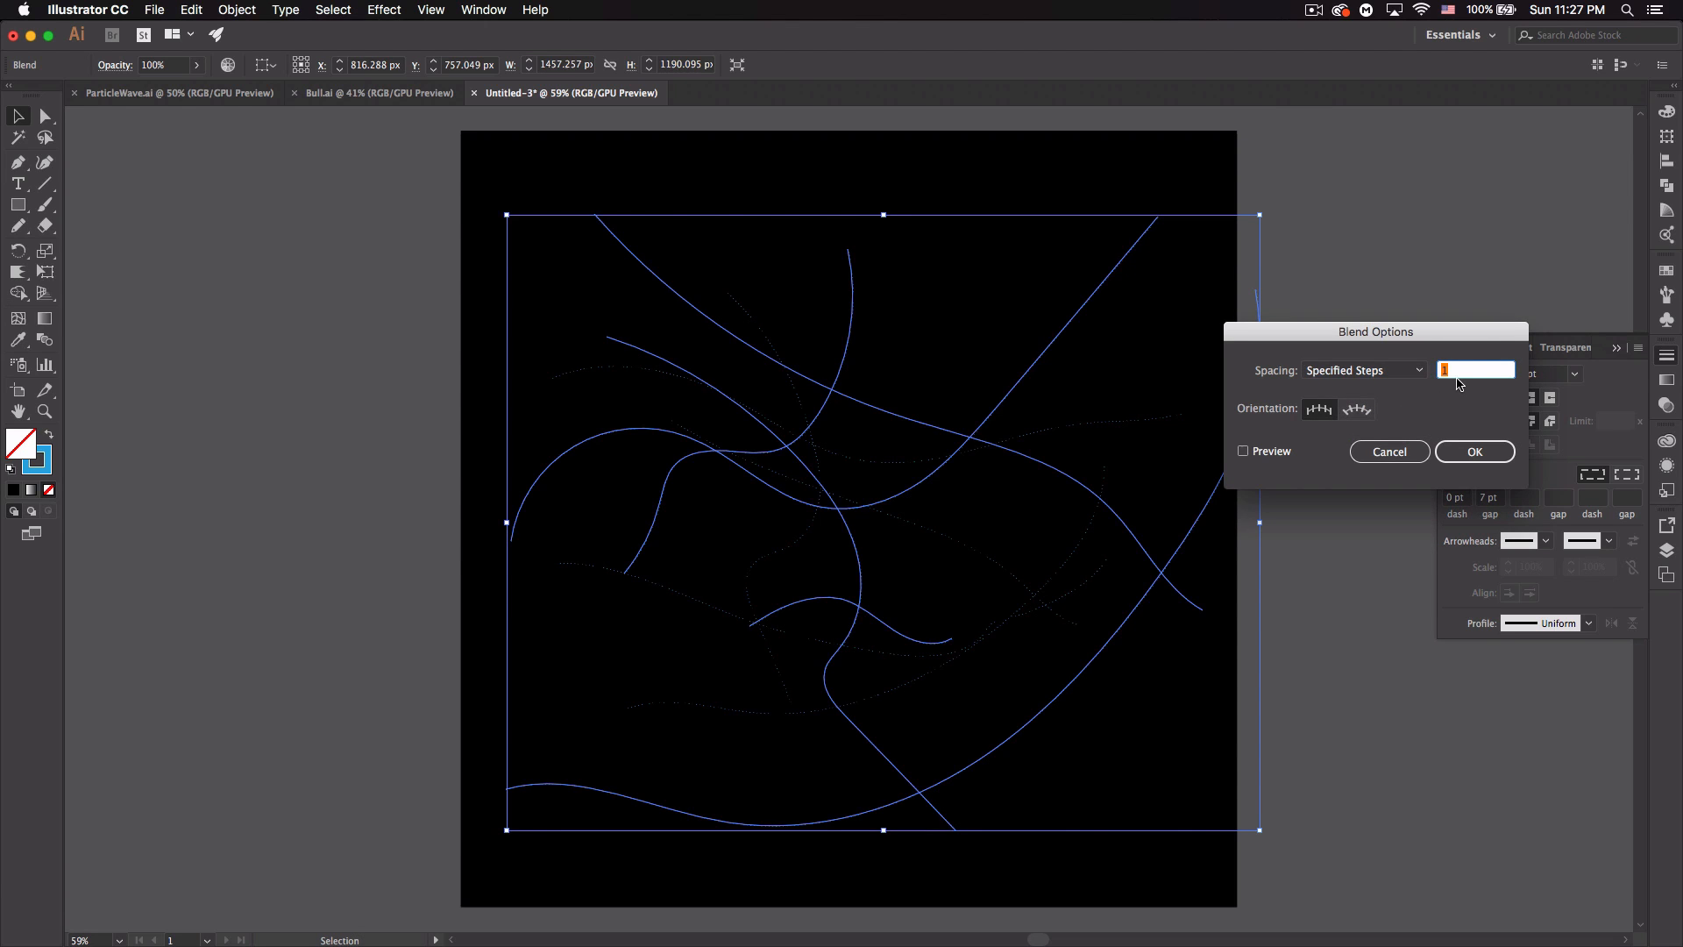
{"action": "type", "text": "30"}
{"action": "left_click", "coordinate": [1244, 453]}
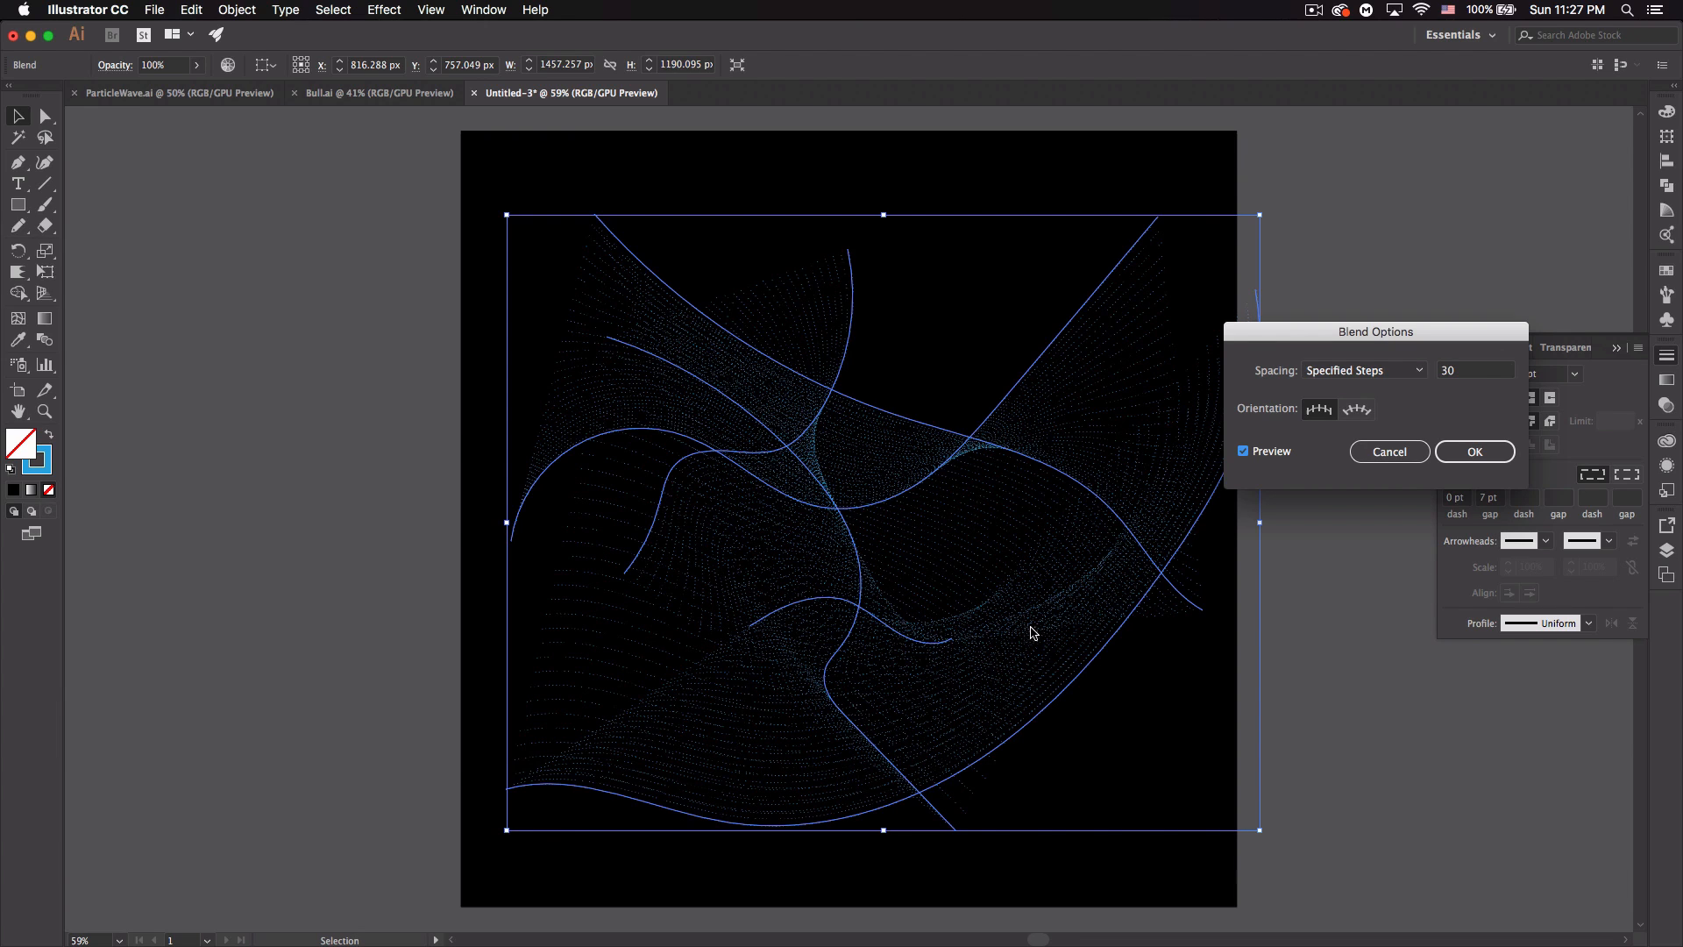
{"action": "left_click", "coordinate": [1470, 451]}
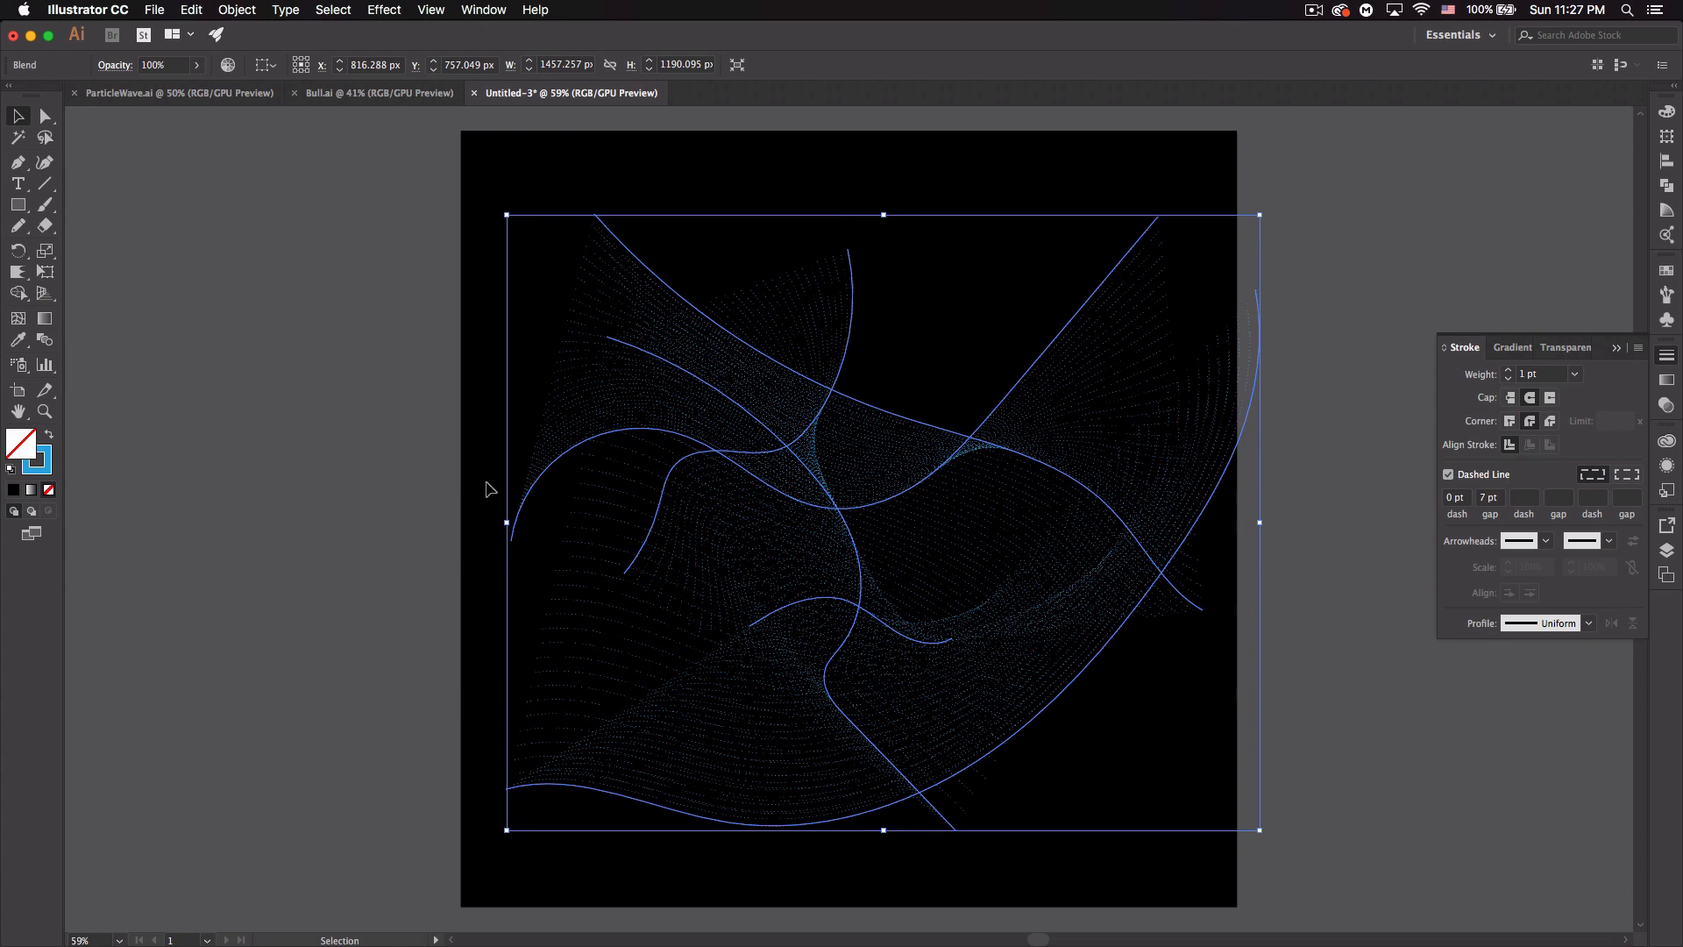
{"action": "left_click", "coordinate": [312, 479]}
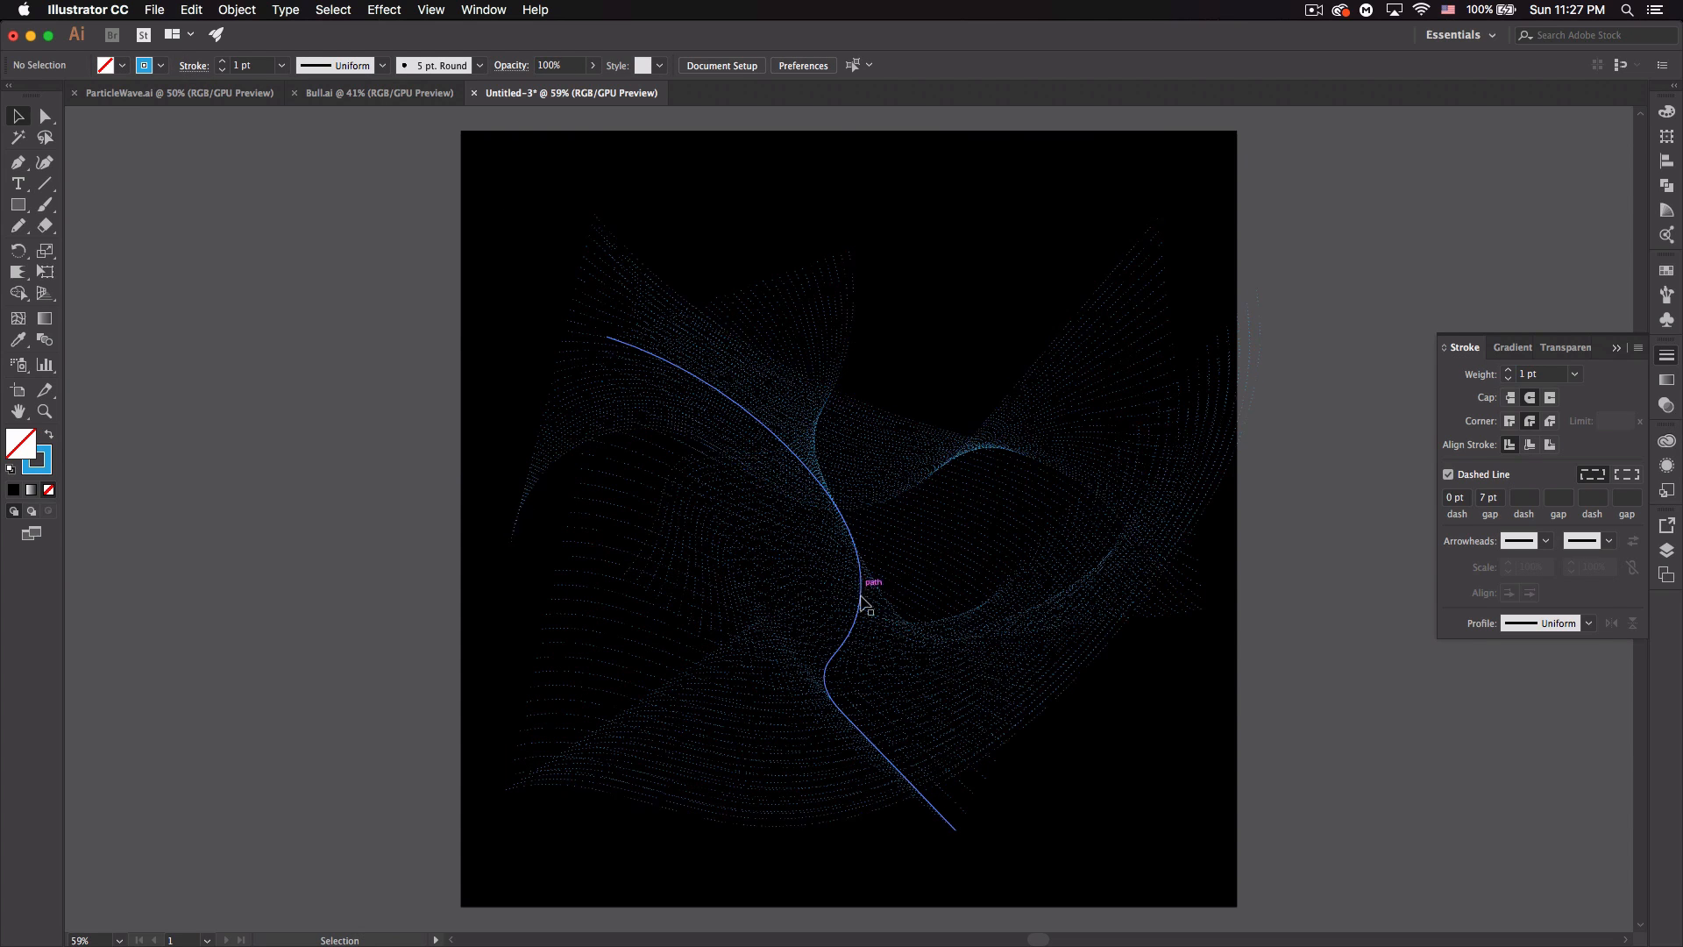
- Select only the long S-shaped curve inside the blend and set its stroke to 2 pt with a 5 pt dash gap
{"action": "left_click", "coordinate": [44, 116]}
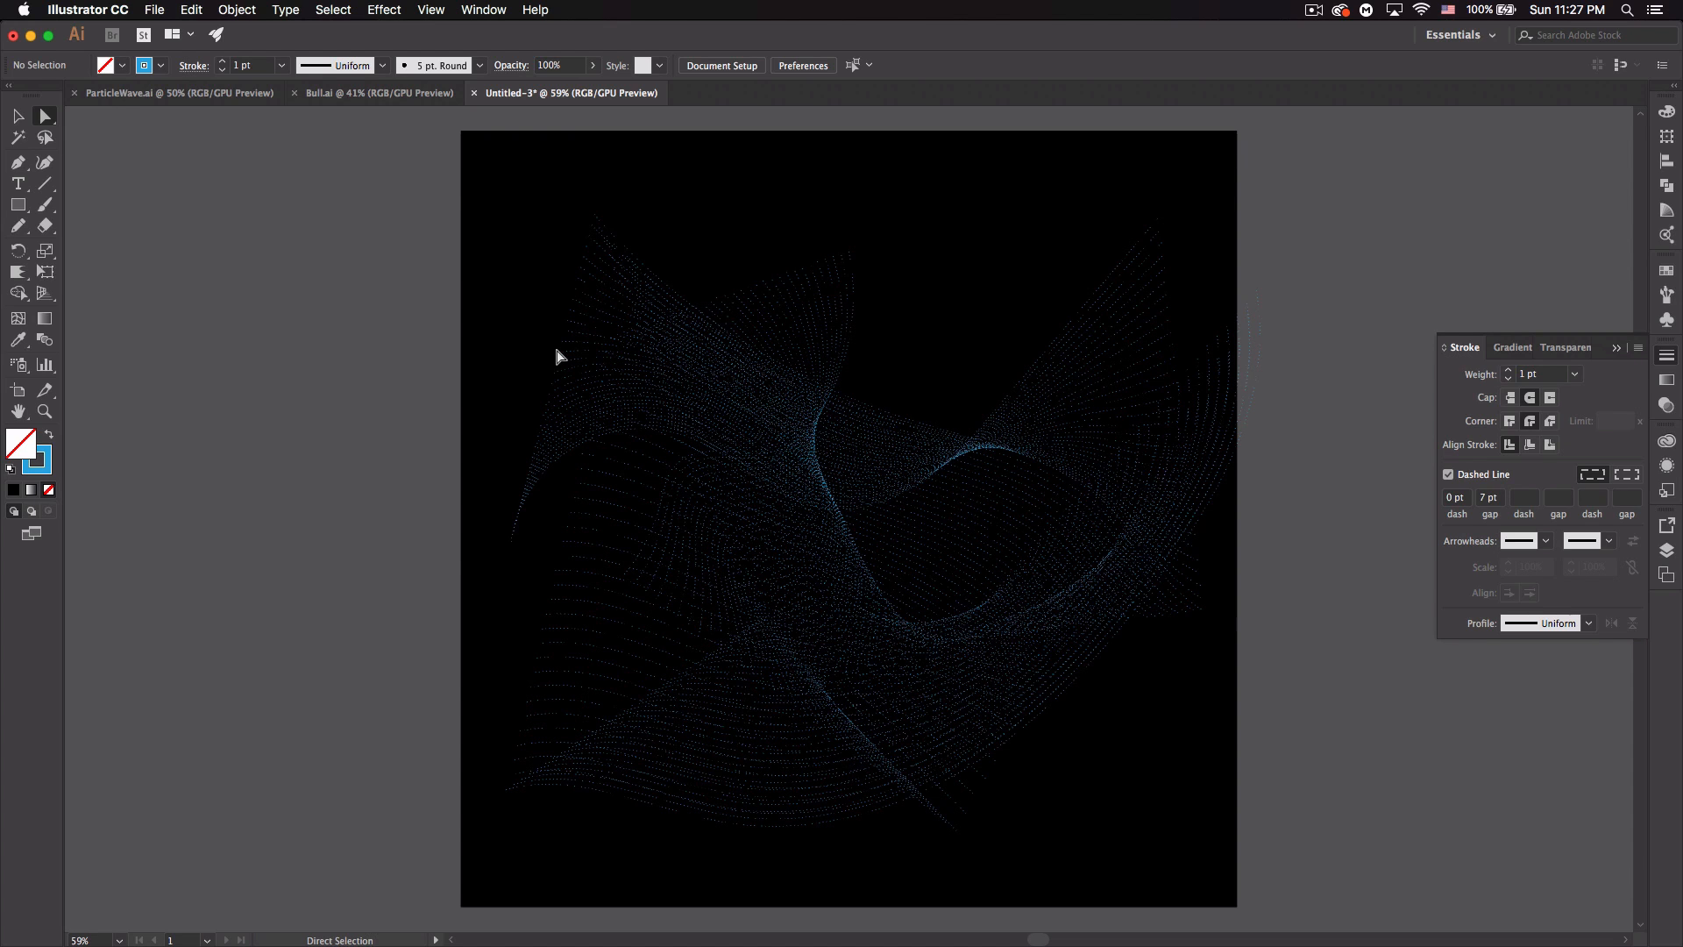
{"action": "left_click", "coordinate": [862, 567]}
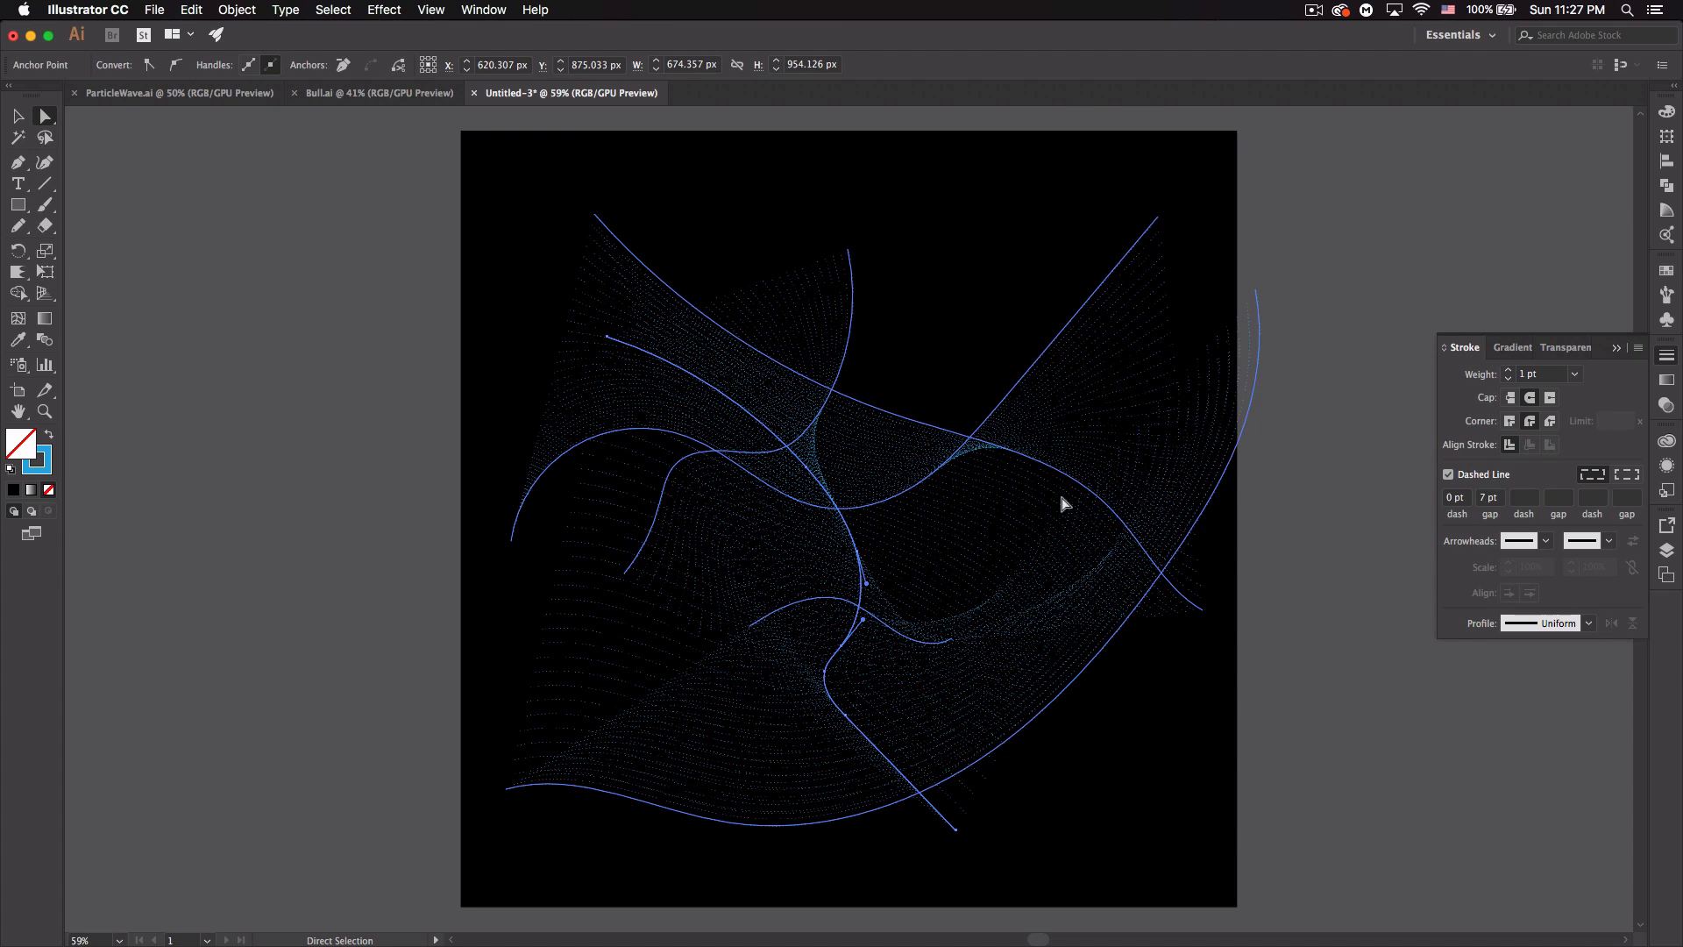
{"action": "left_click", "coordinate": [1507, 369]}
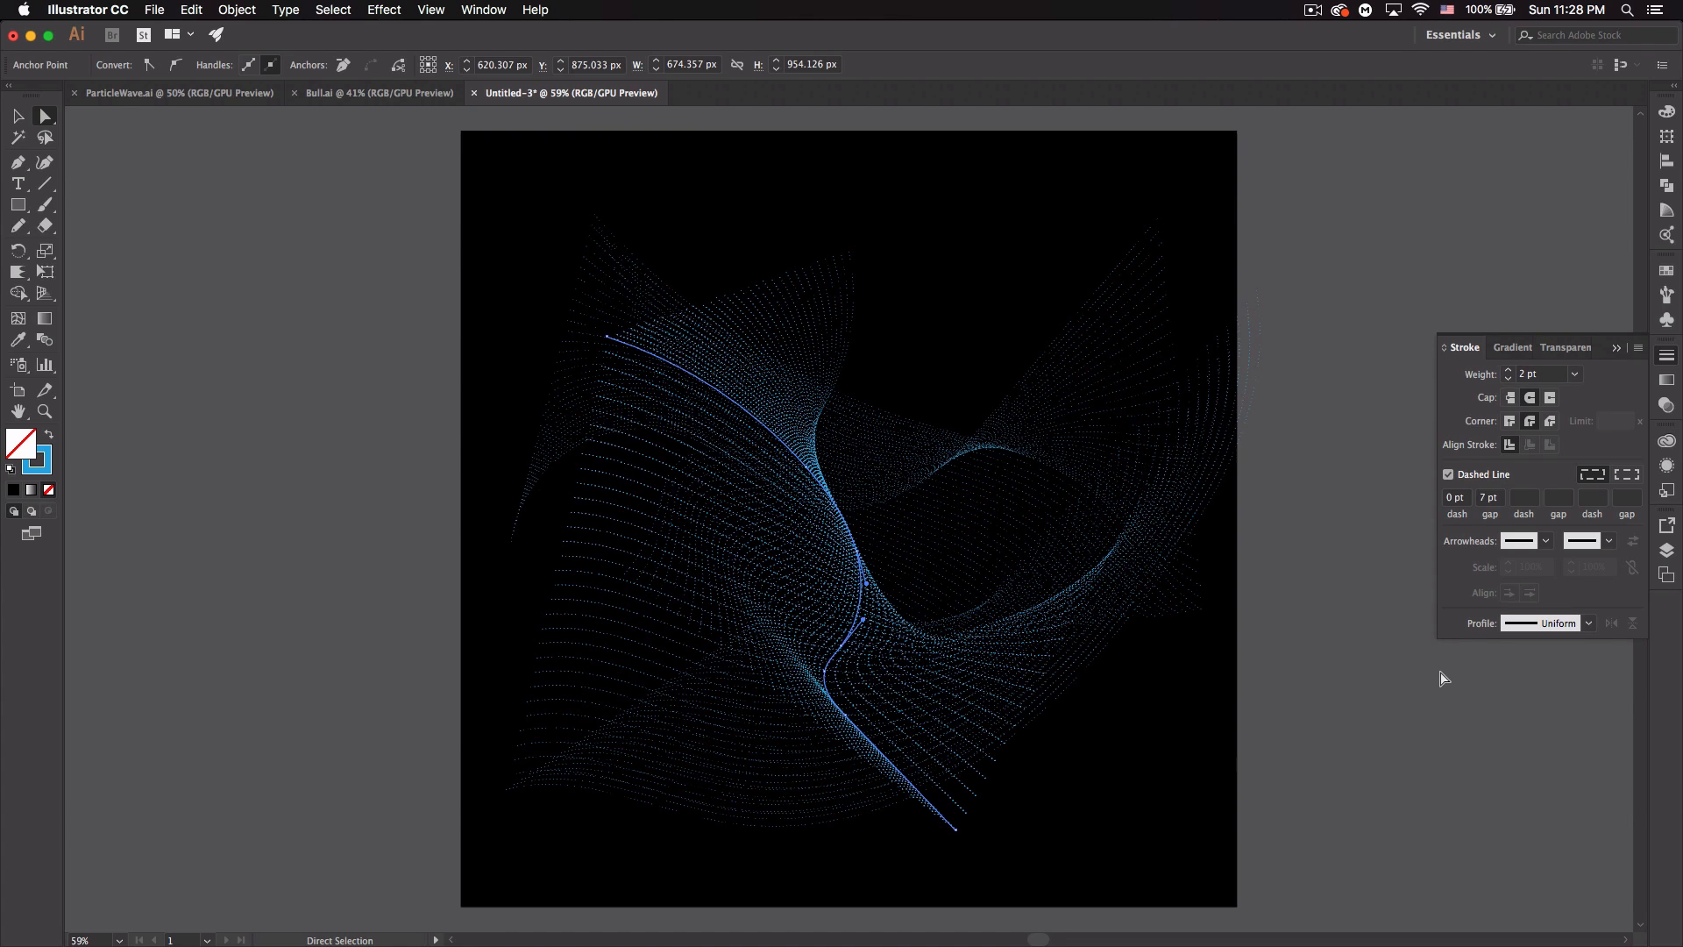
{"action": "double_click", "coordinate": [1490, 496]}
{"action": "type", "text": "5"}
{"action": "left_click", "coordinate": [1266, 723]}
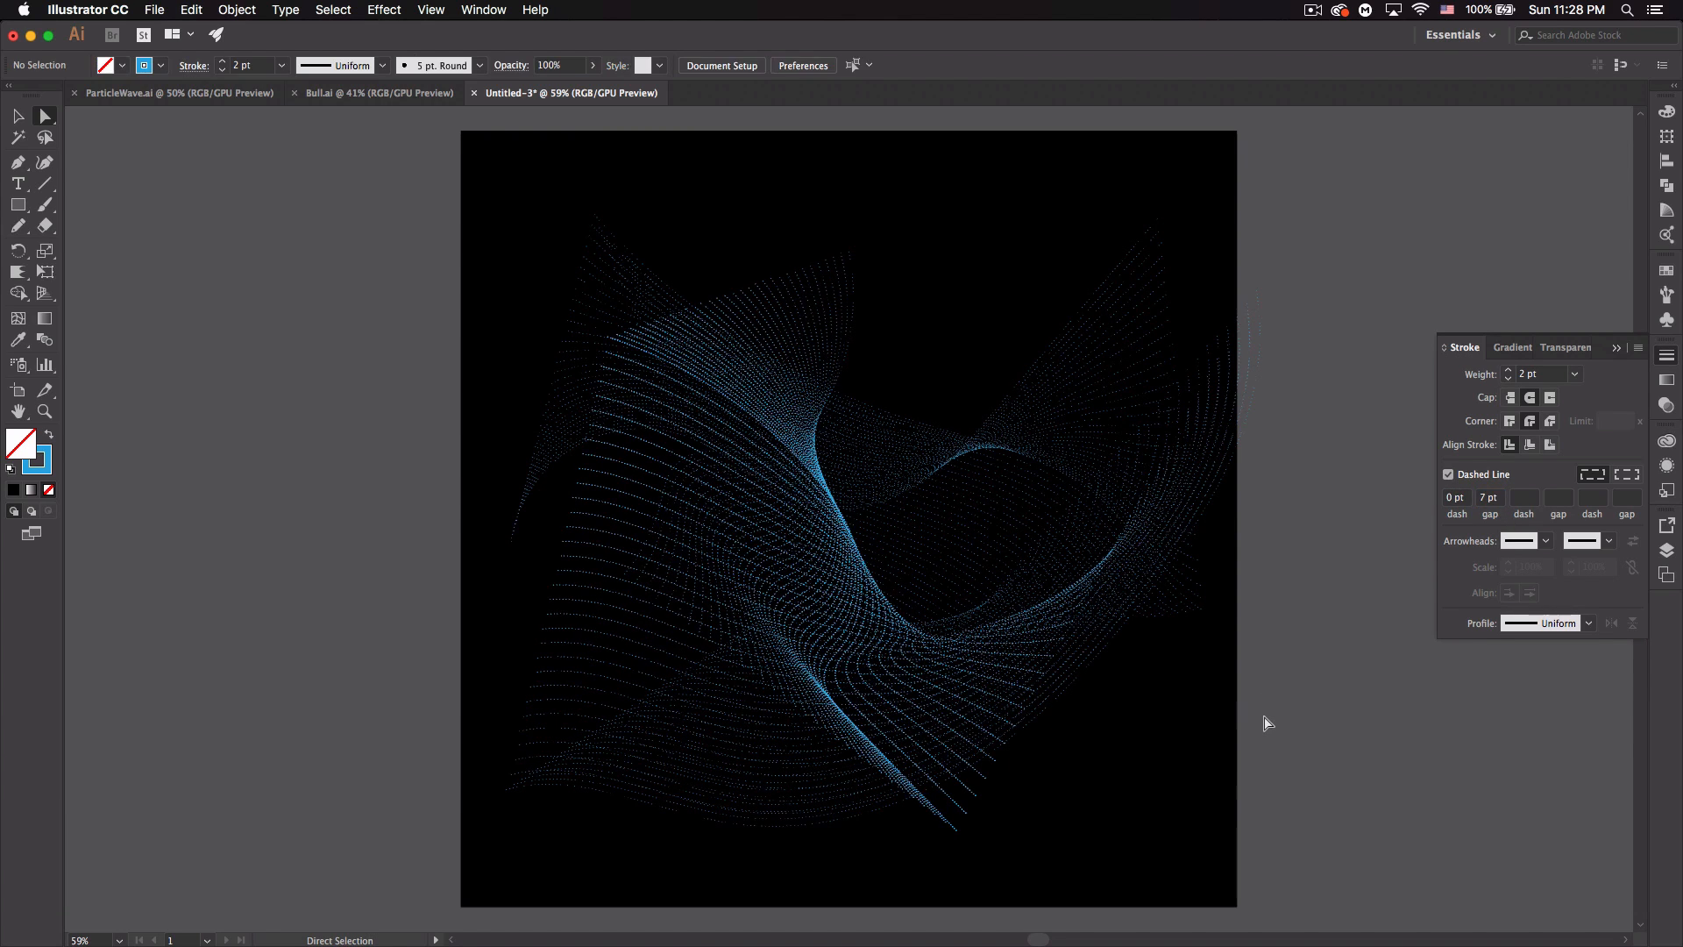
- Give the long bottom curve of the blend a 0.5 pt stroke weight and a 10 pt dash gap
{"action": "left_click", "coordinate": [848, 826]}
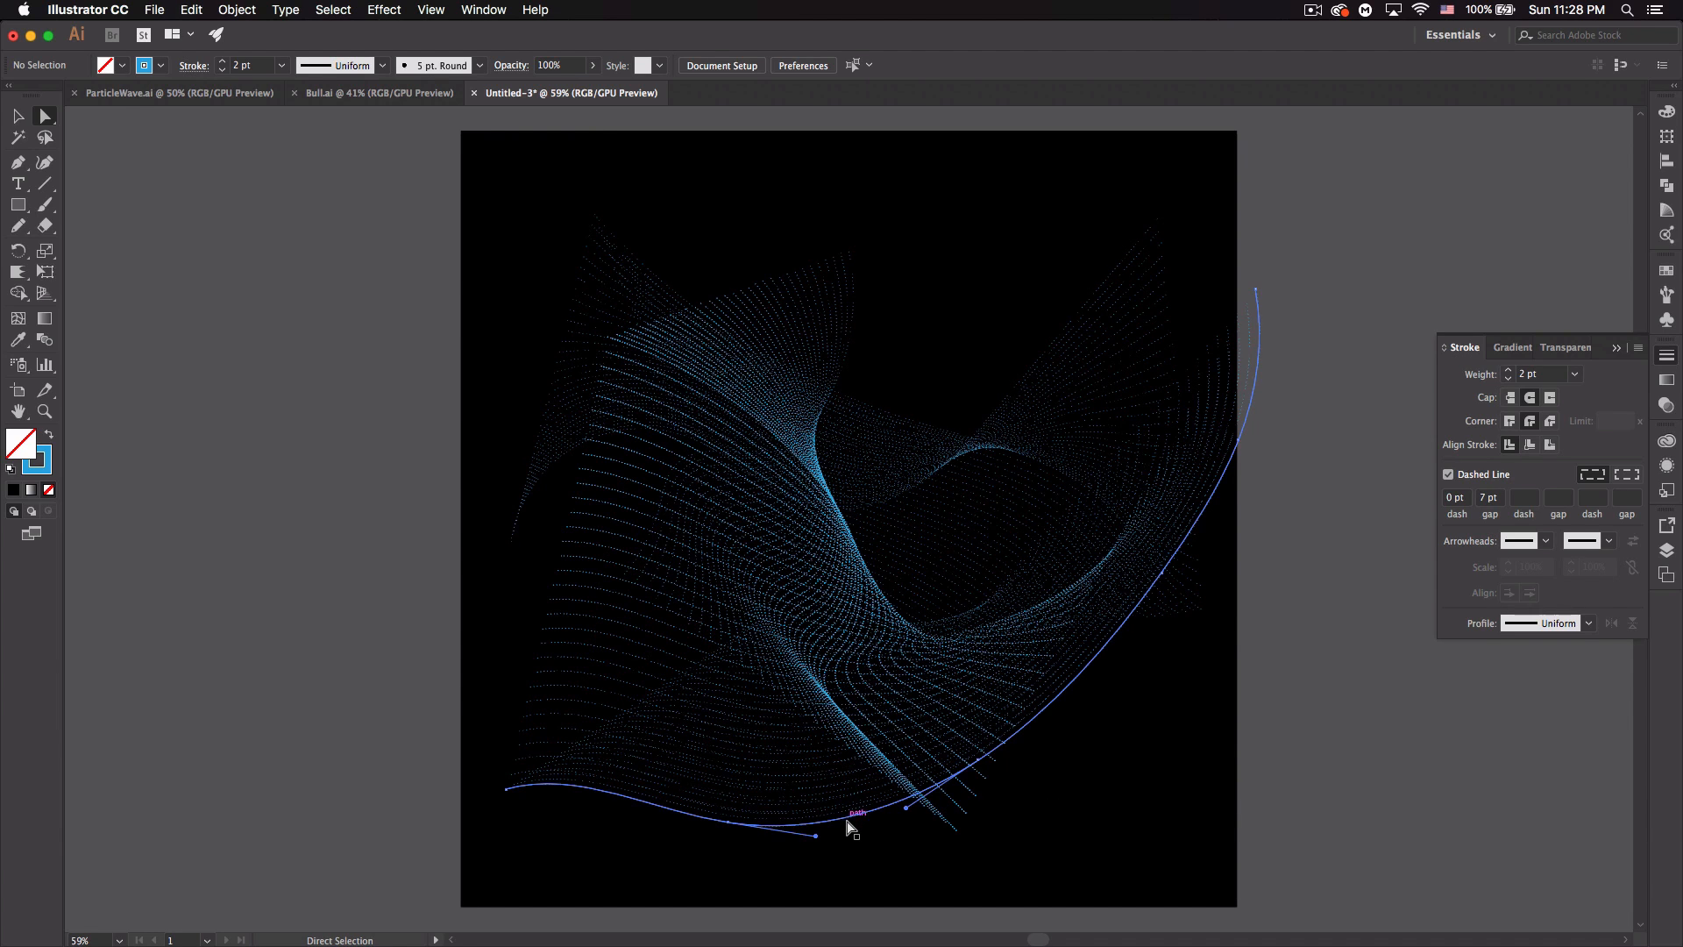
{"action": "left_click", "coordinate": [1575, 375]}
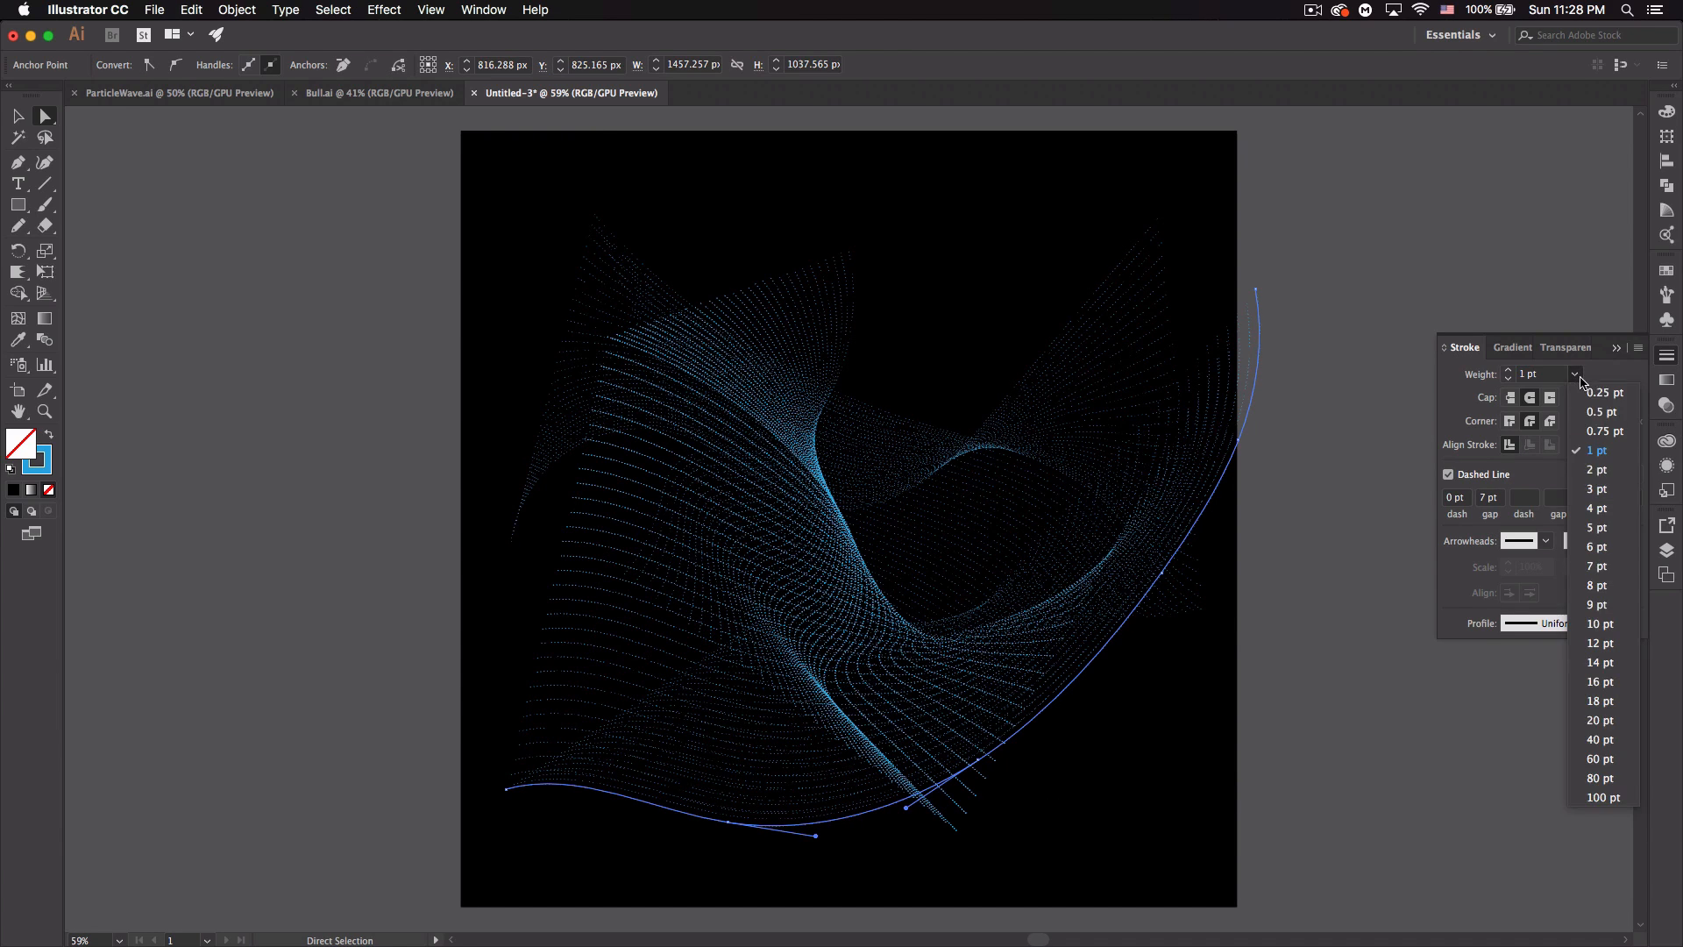
{"action": "left_click", "coordinate": [1611, 412]}
{"action": "left_click", "coordinate": [1500, 502]}
{"action": "type", "text": "10"}
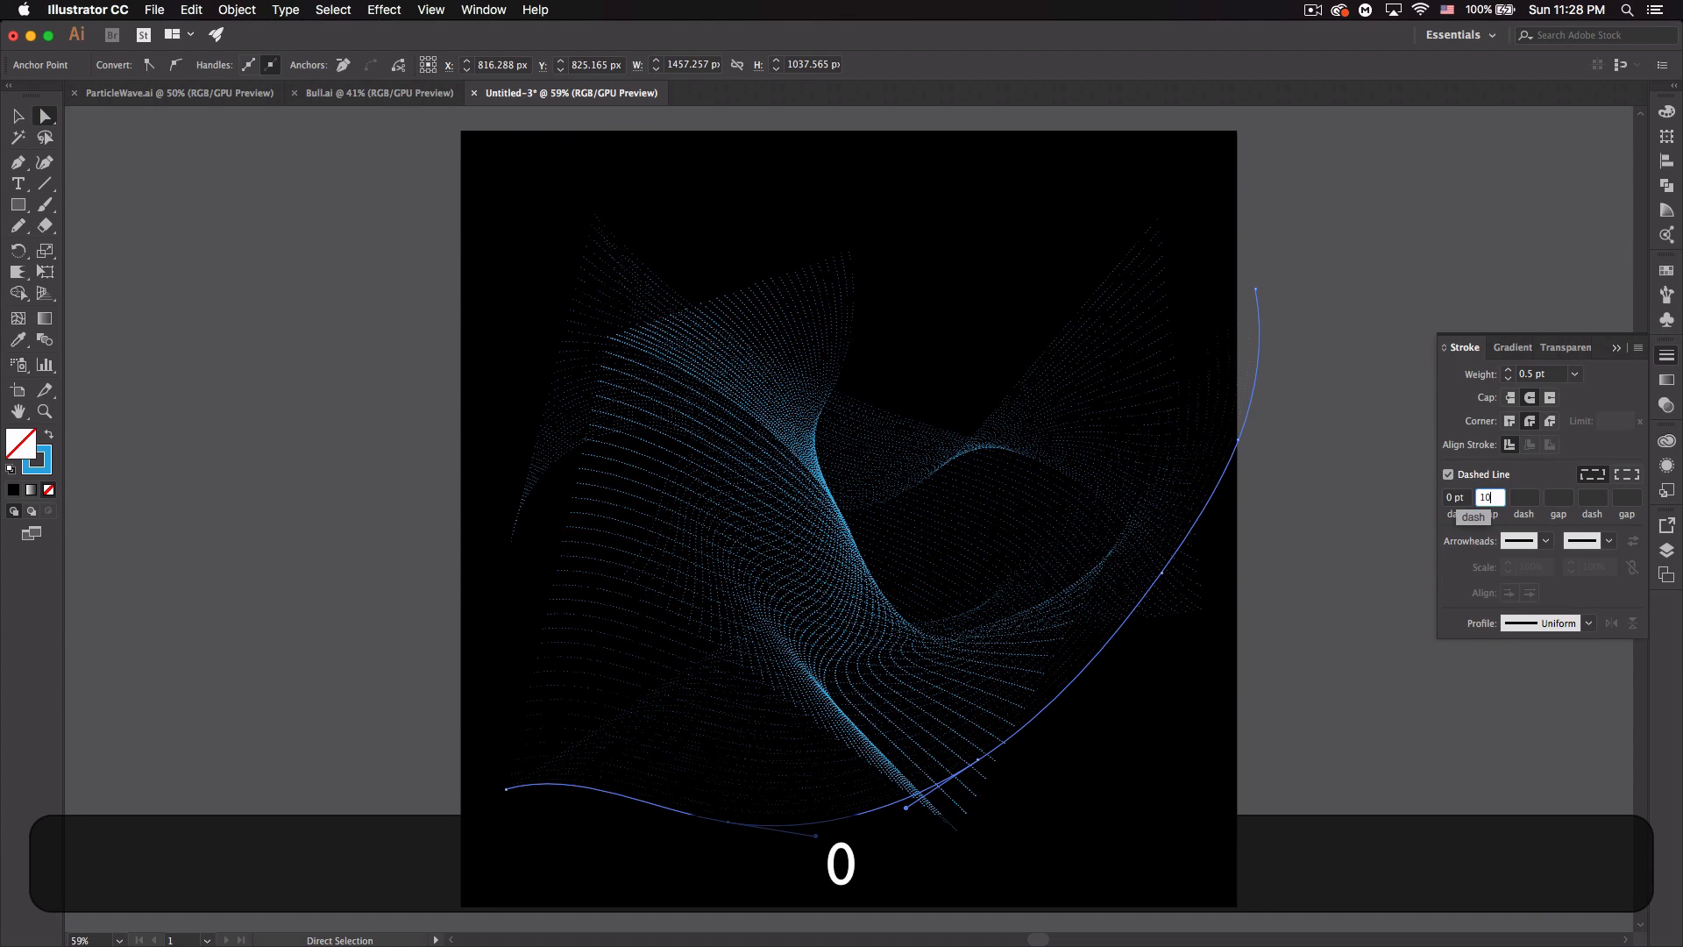
{"action": "left_click", "coordinate": [1290, 796]}
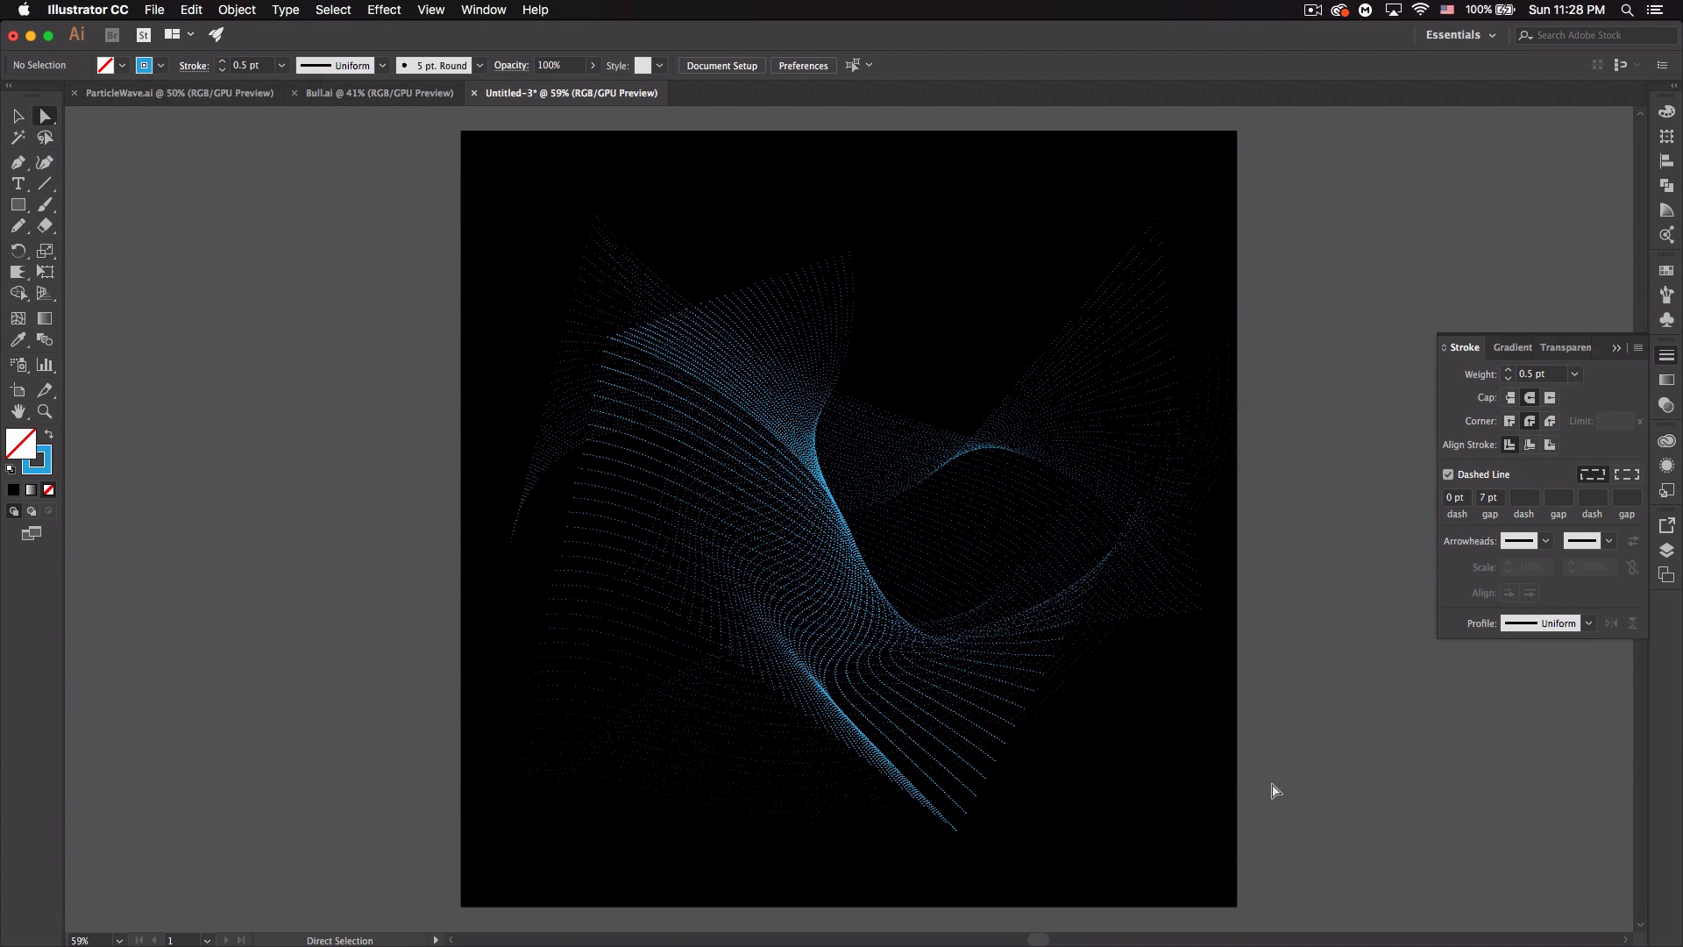
- Set the dash gap of the short wave curve near the center to 9 pt
{"action": "left_click", "coordinate": [932, 645]}
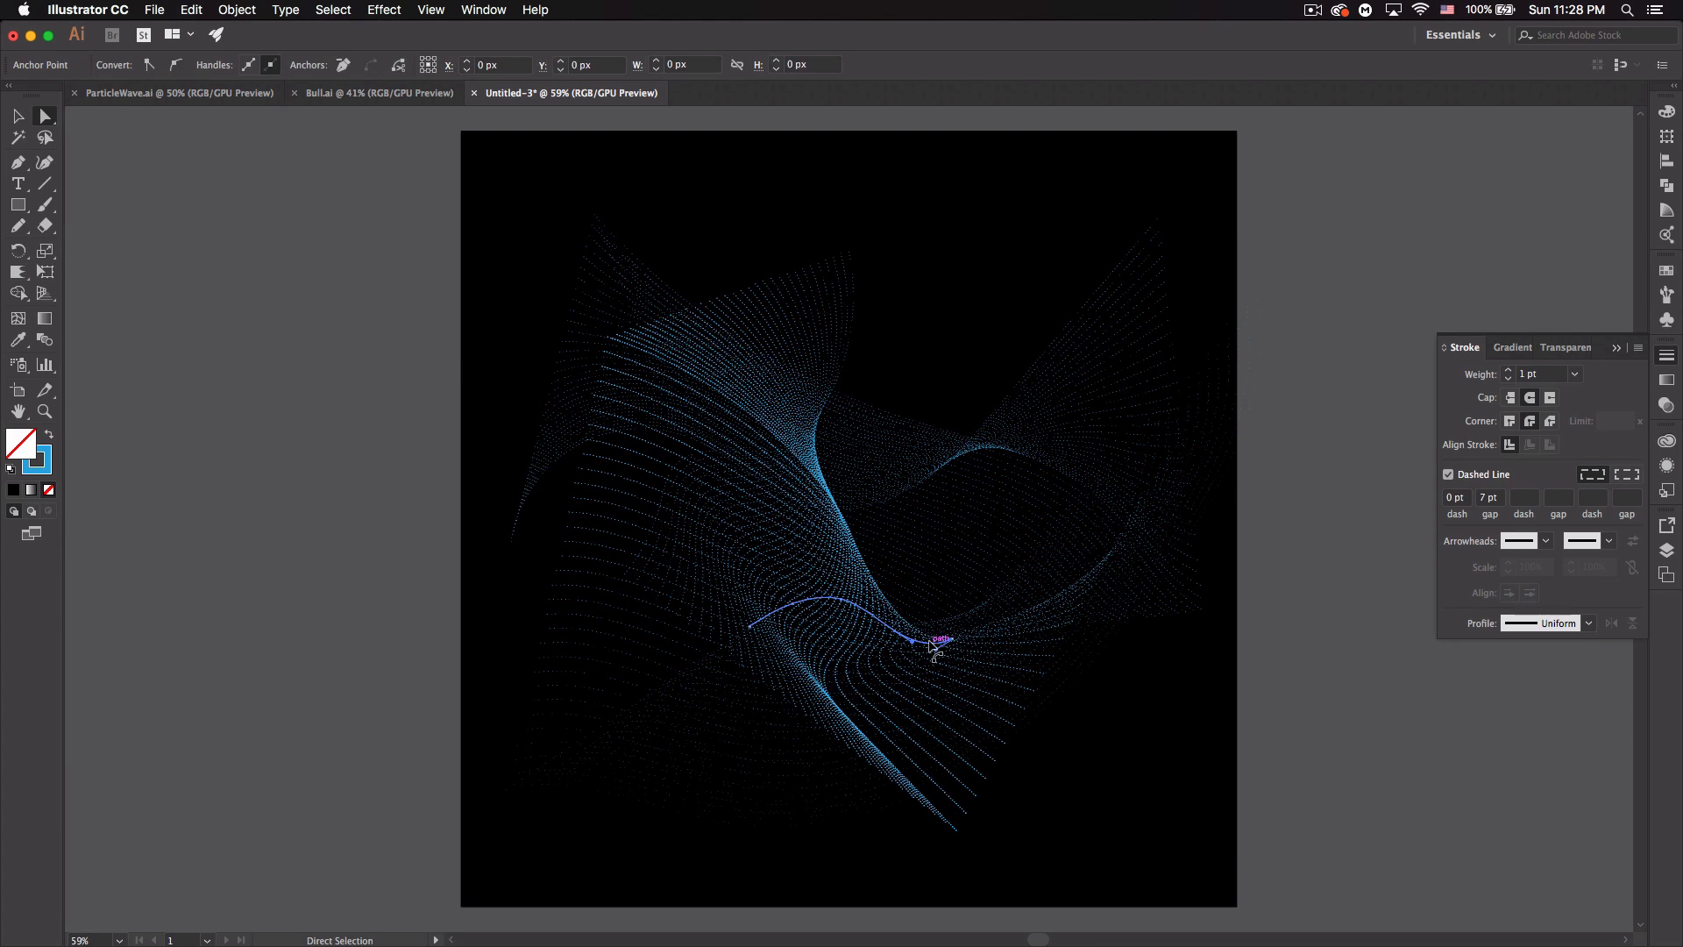
{"action": "left_click", "coordinate": [1500, 498]}
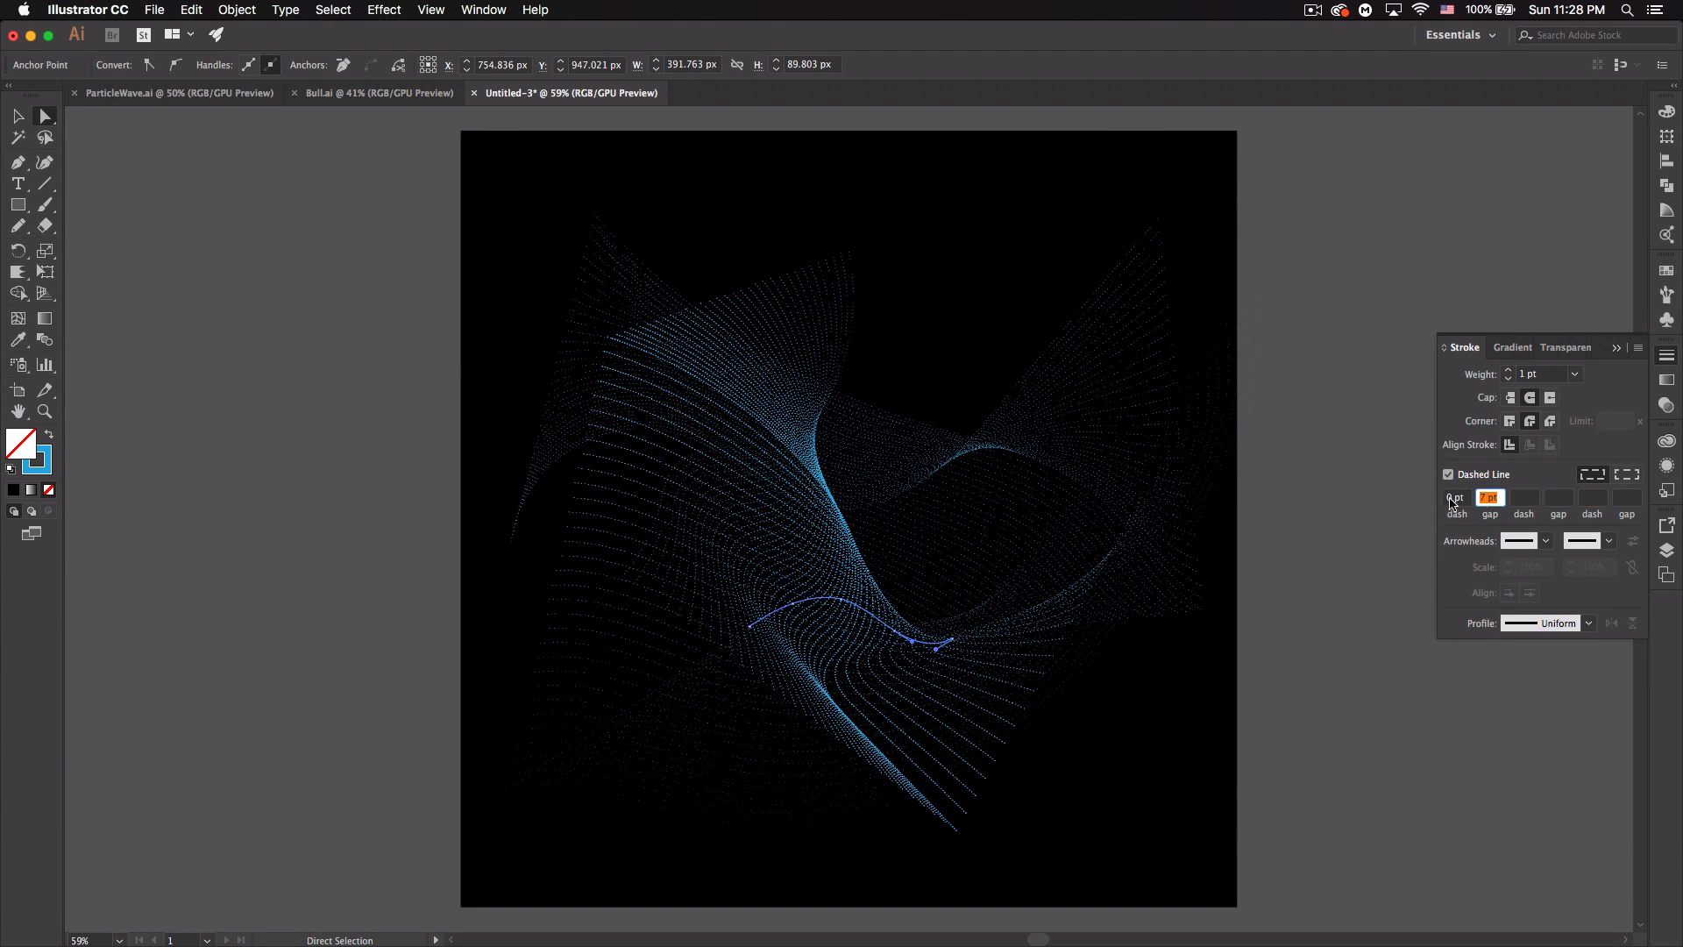
{"action": "type", "text": "9"}
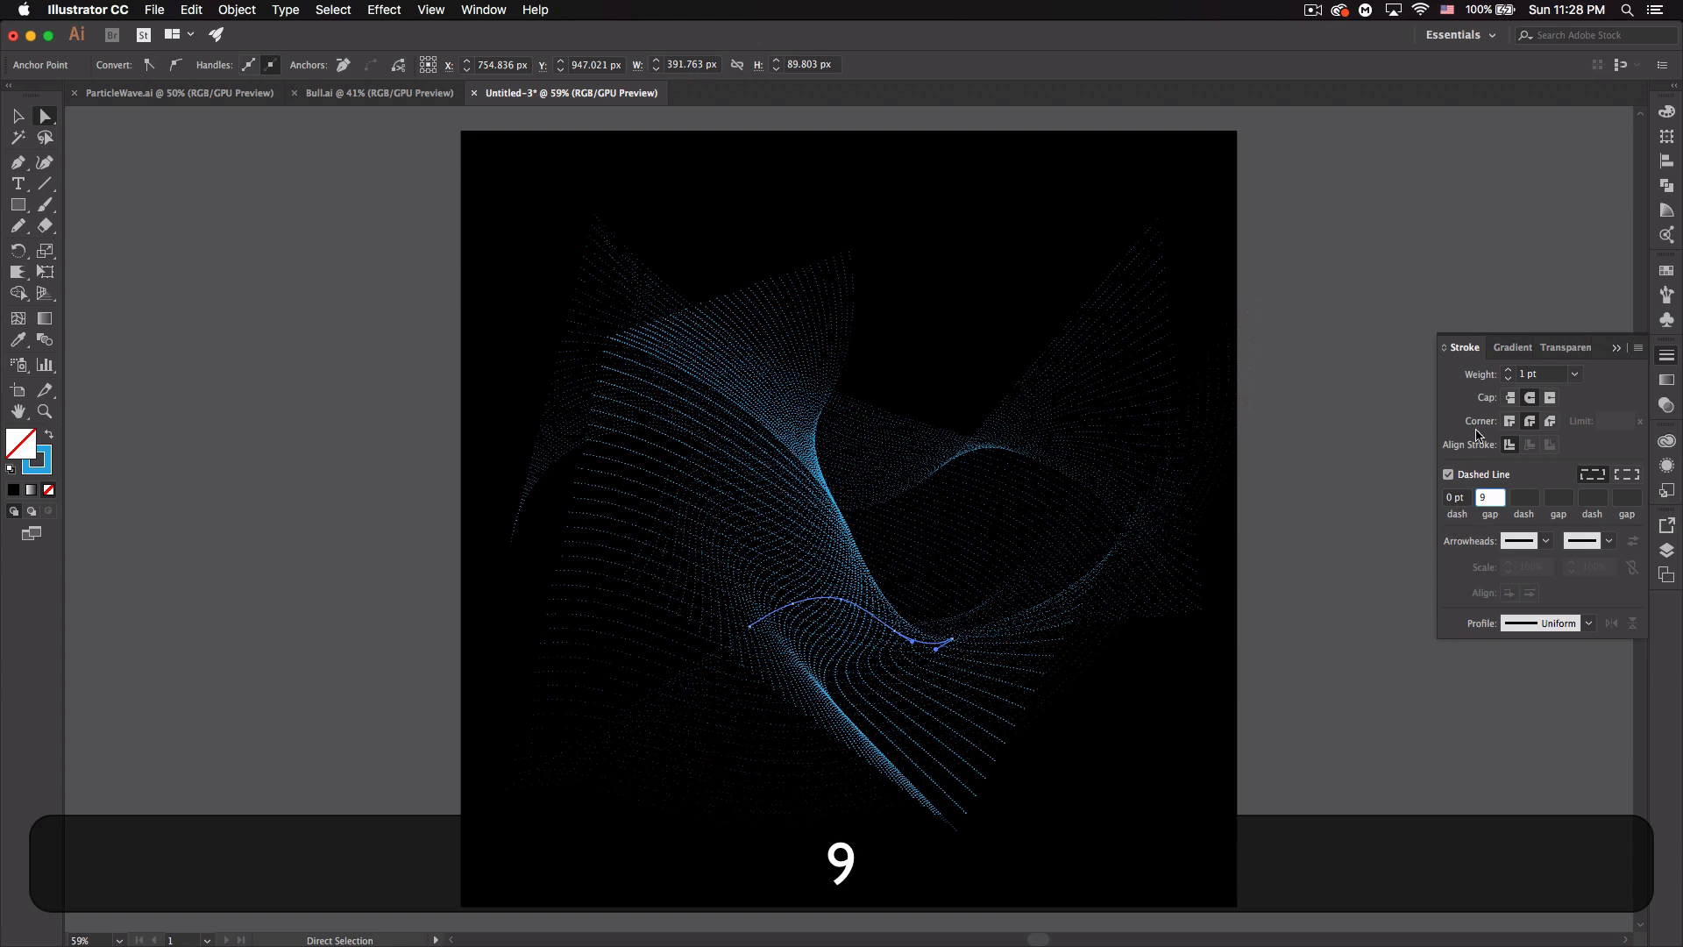
{"action": "key", "text": "Escape"}
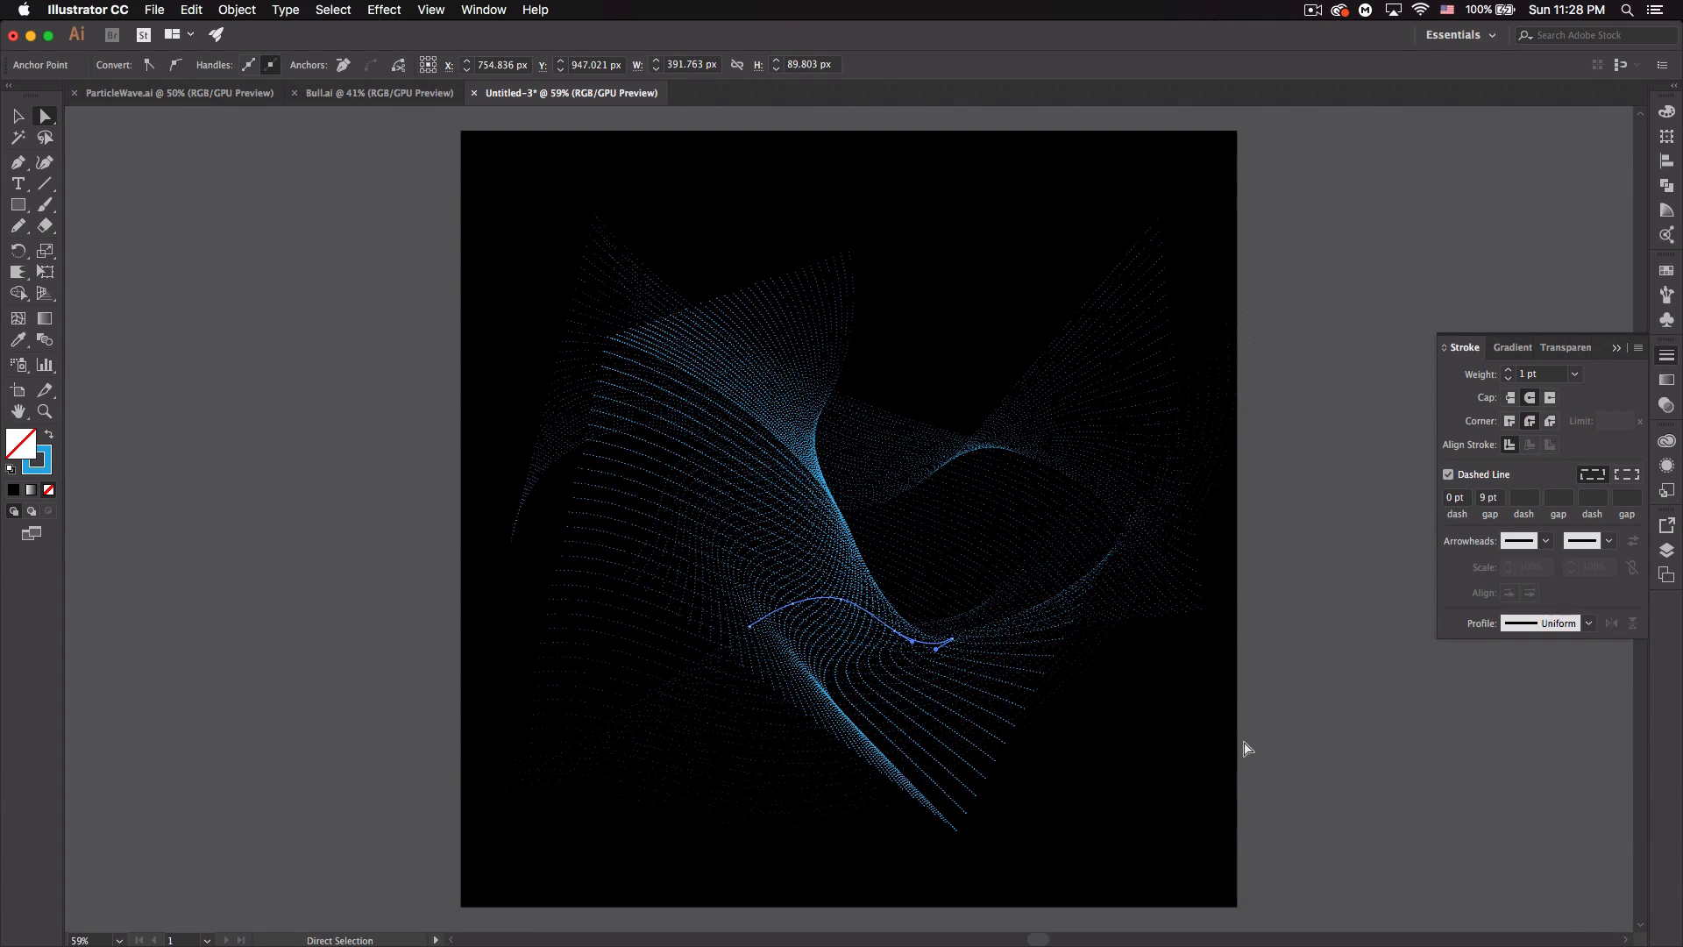
{"action": "left_click", "coordinate": [1243, 748]}
- Give the long upper curve running from upper left to lower right a 0.75 pt stroke weight and a 5 pt dash gap
{"action": "left_click", "coordinate": [1058, 456]}
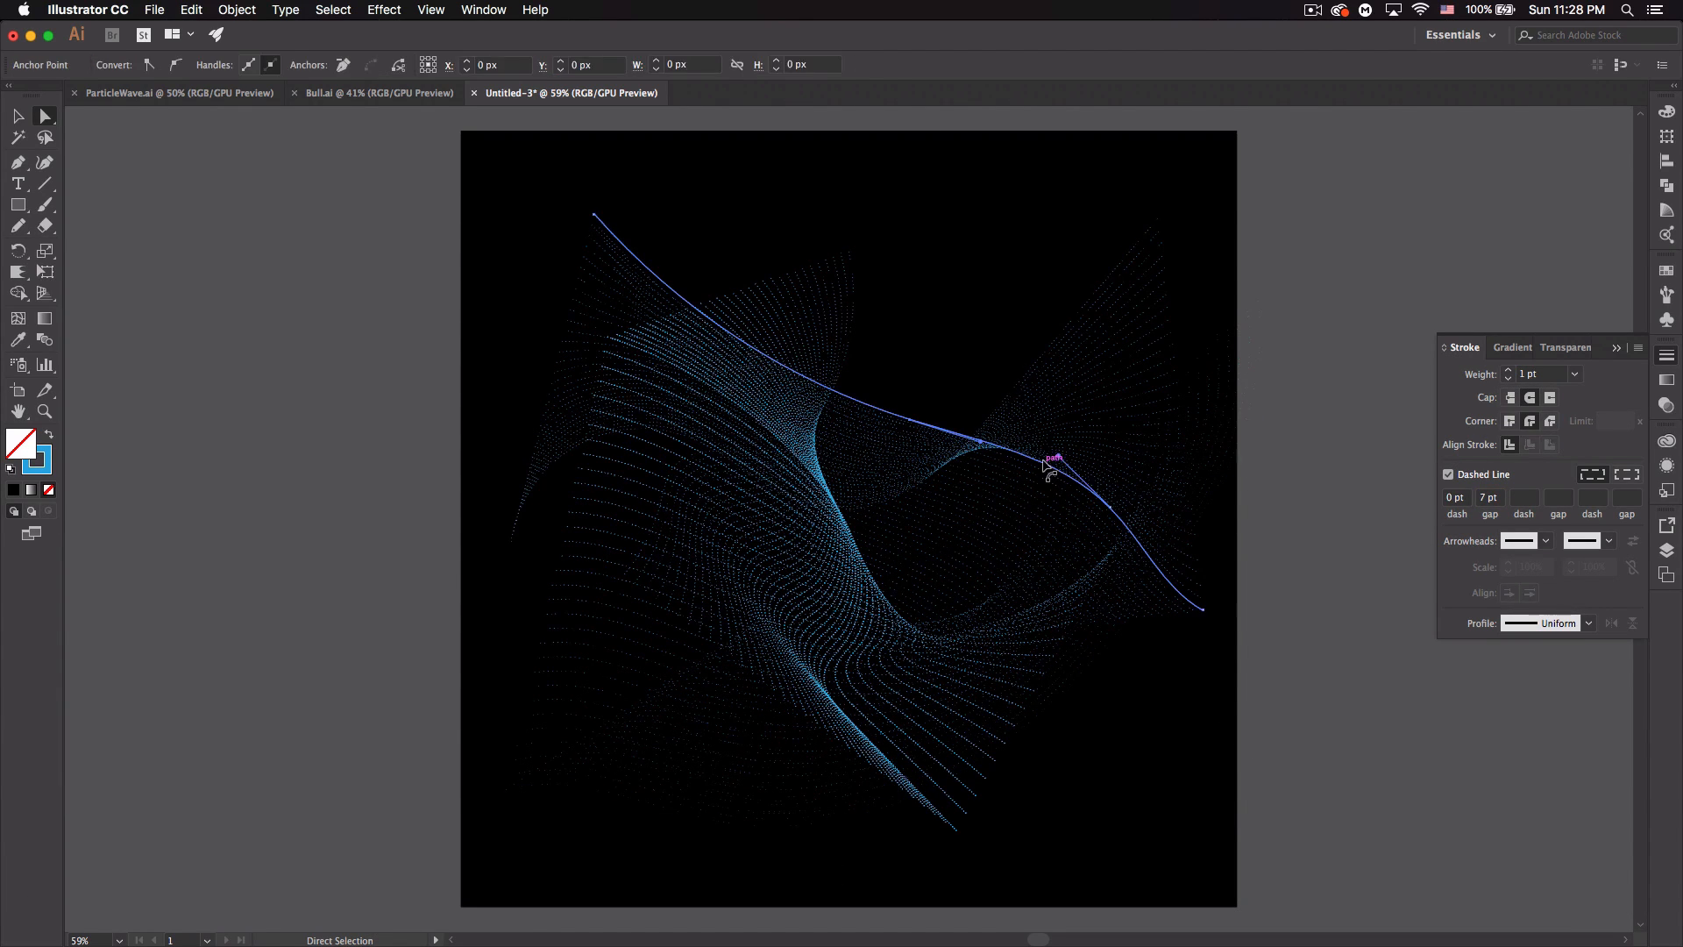
{"action": "left_click", "coordinate": [1507, 379]}
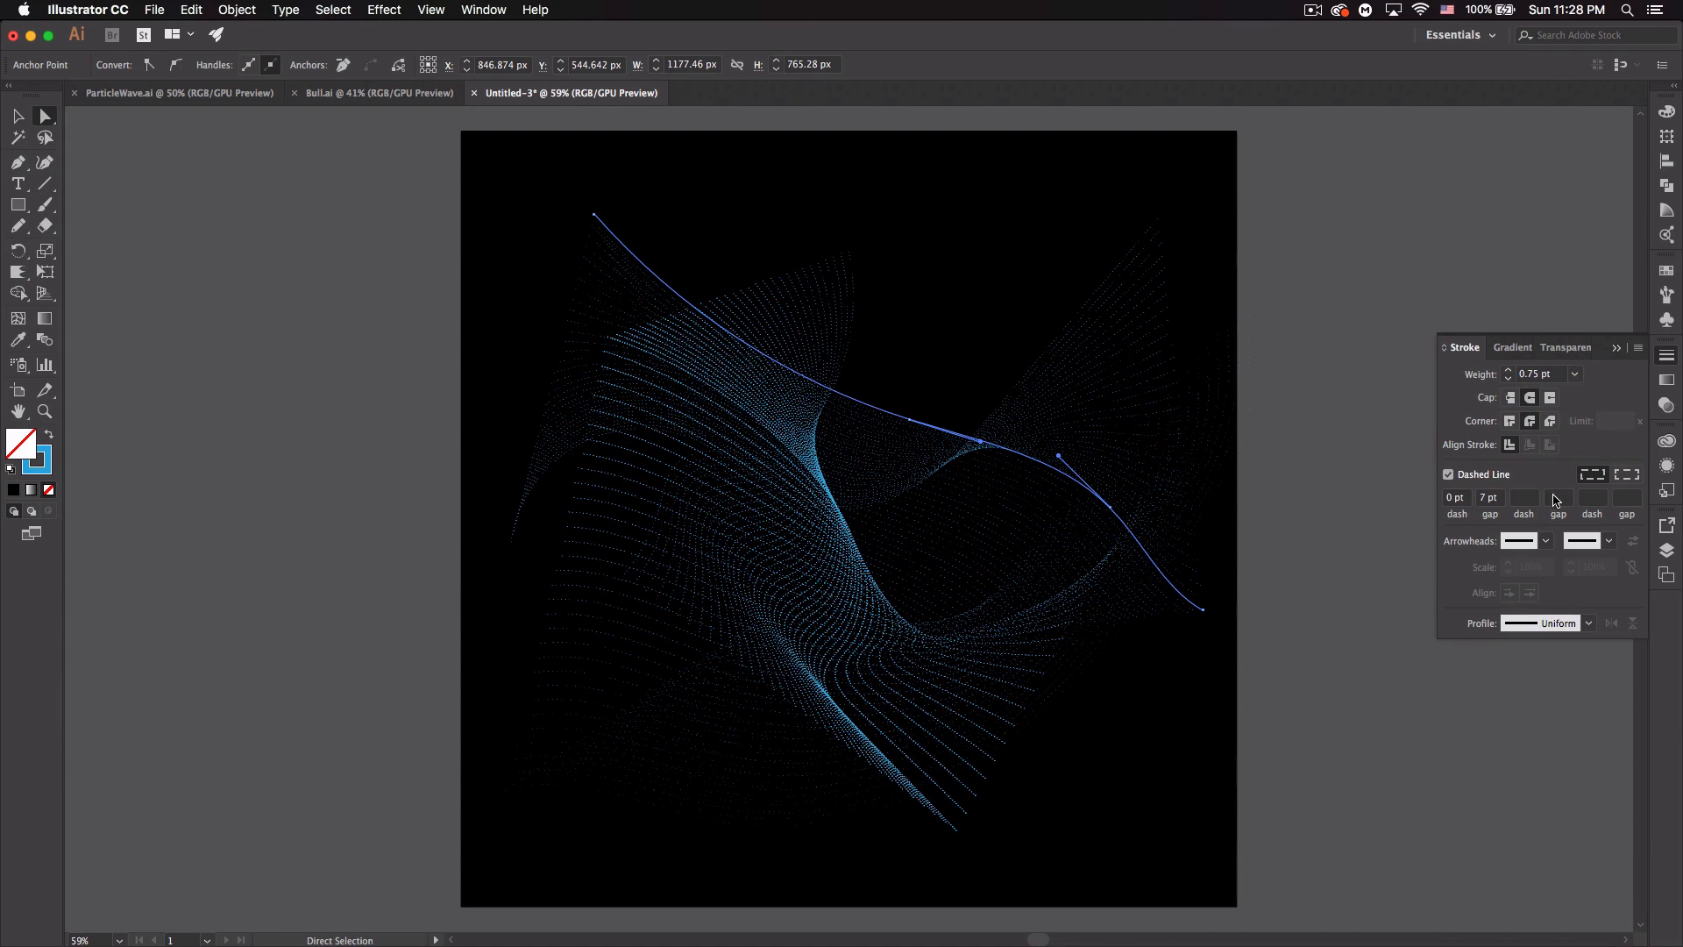
{"action": "left_click", "coordinate": [1499, 501]}
{"action": "type", "text": "5"}
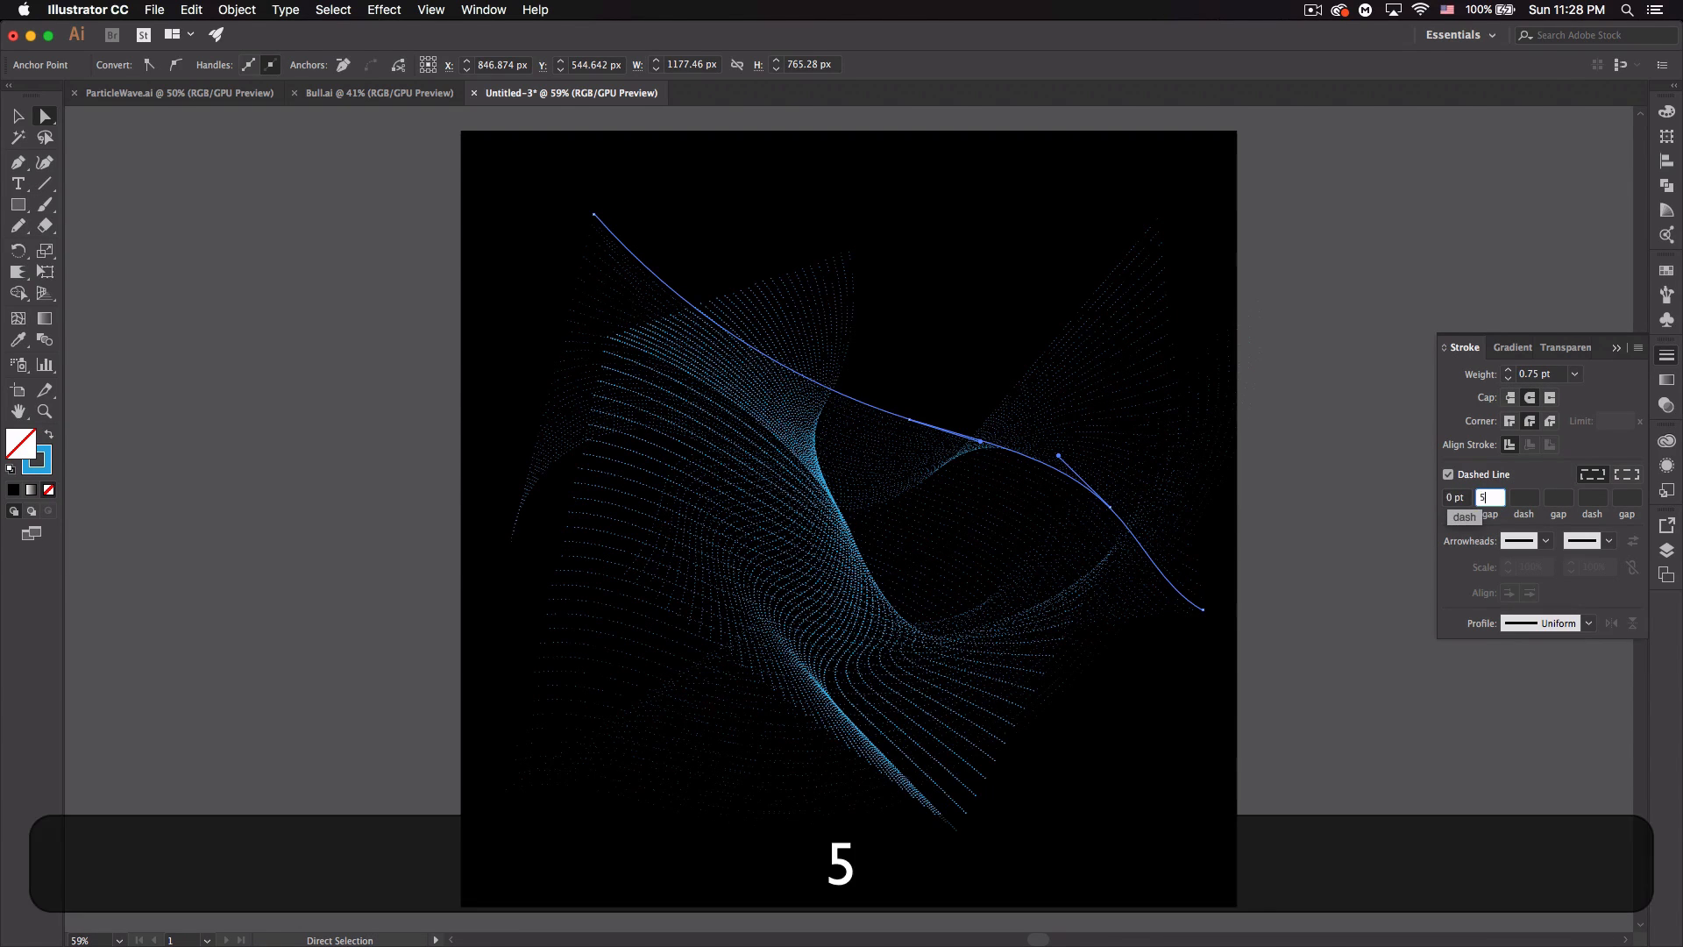
{"action": "left_click", "coordinate": [1239, 814]}
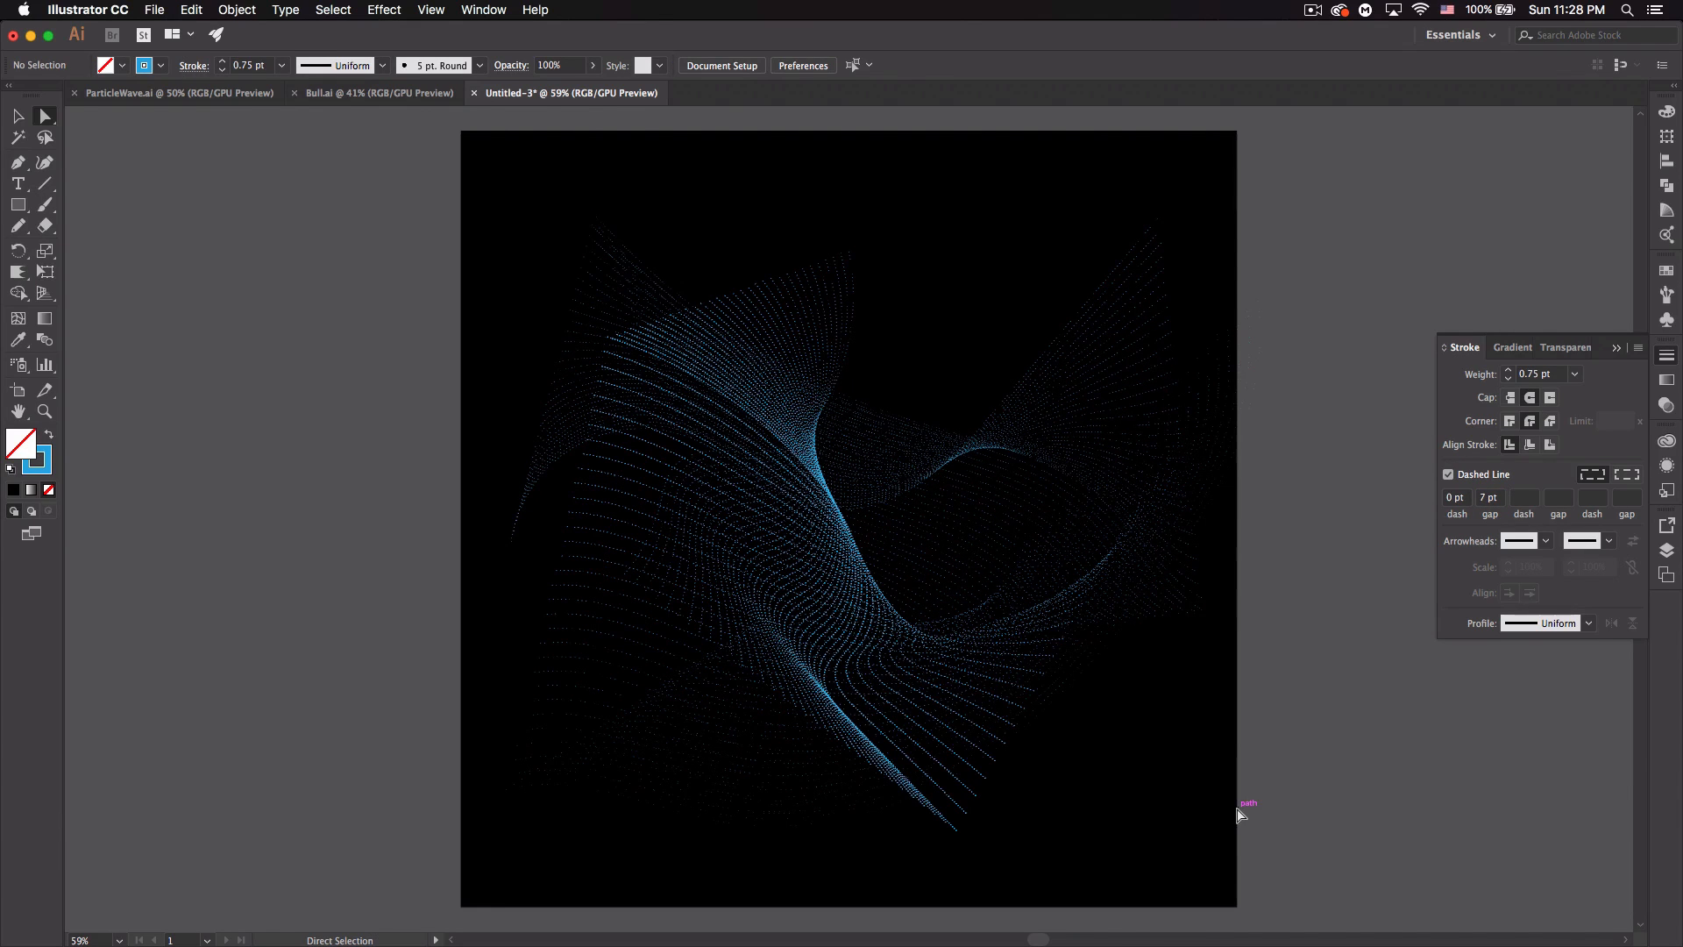
- Select the shorter curve near the upper middle within the blend, open its dash gap for editing, and deselect the curve
{"action": "left_click", "coordinate": [790, 449]}
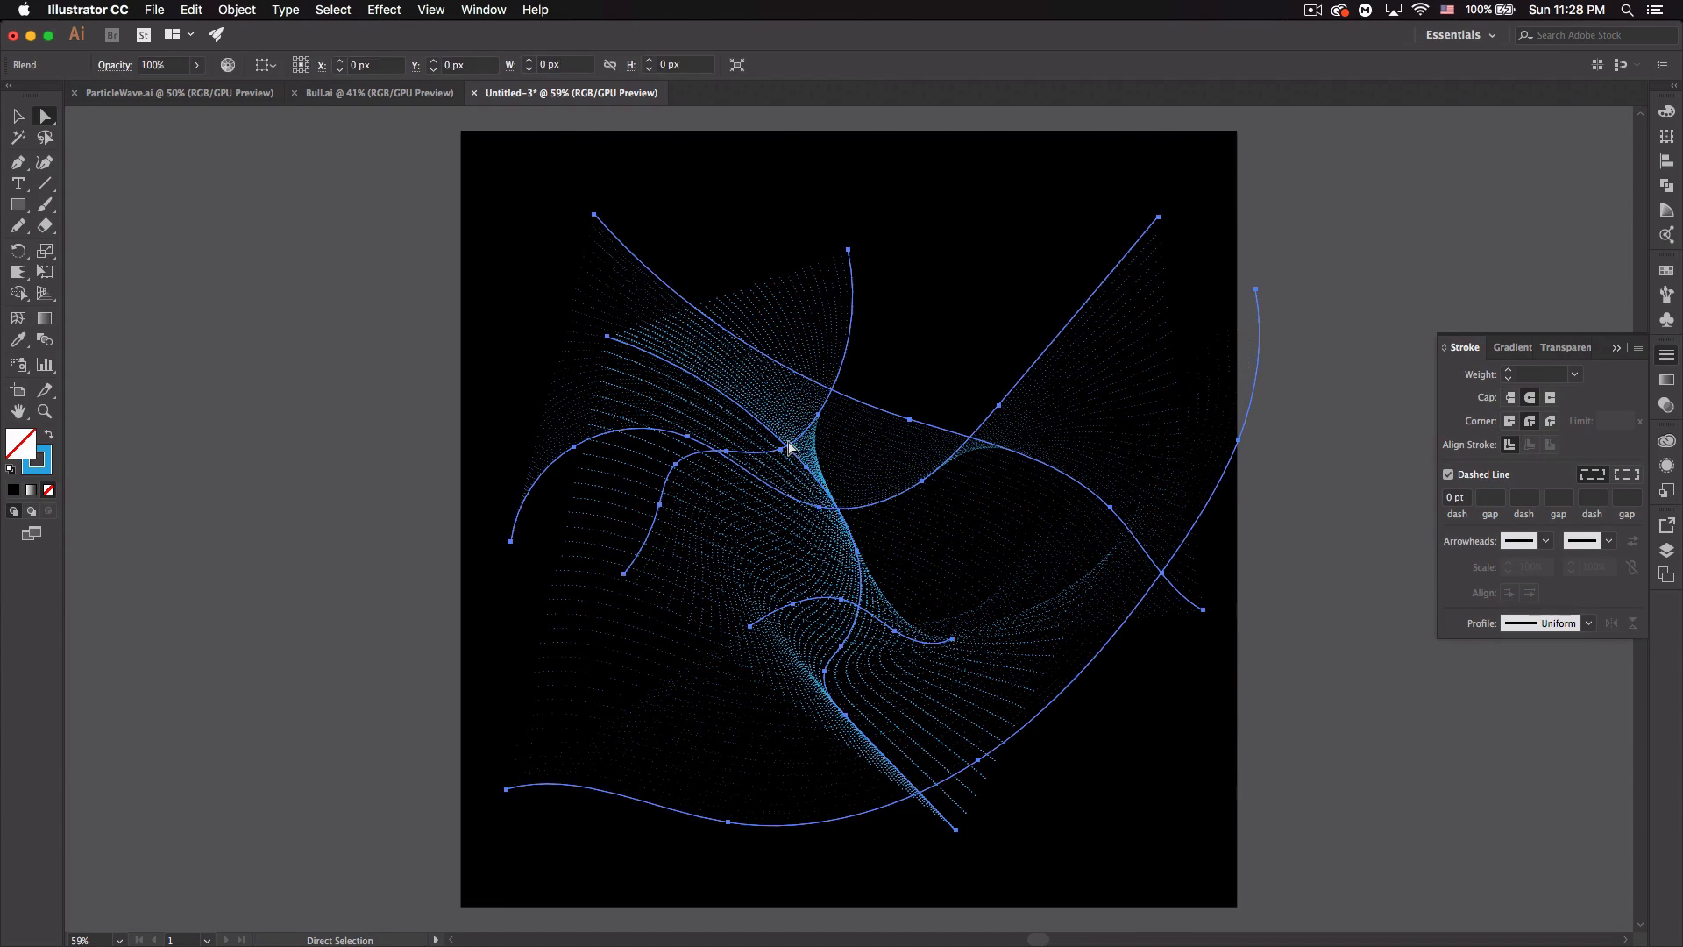
{"action": "left_click", "coordinate": [1142, 740]}
{"action": "left_click", "coordinate": [797, 451]}
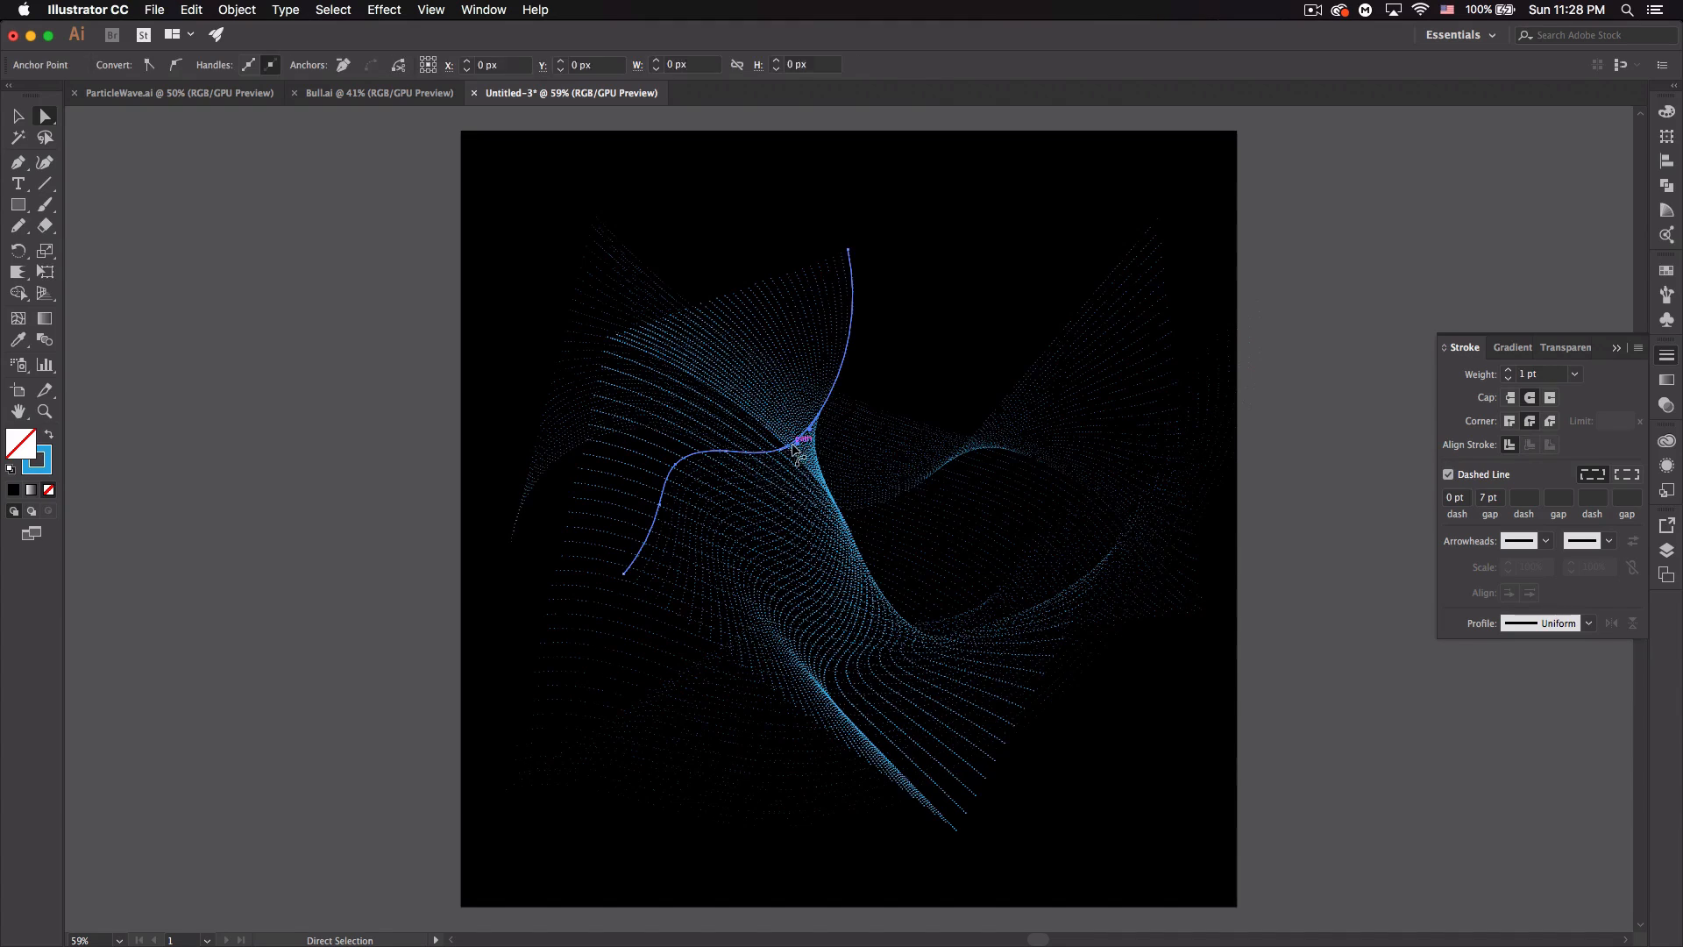
{"action": "double_click", "coordinate": [1494, 501]}
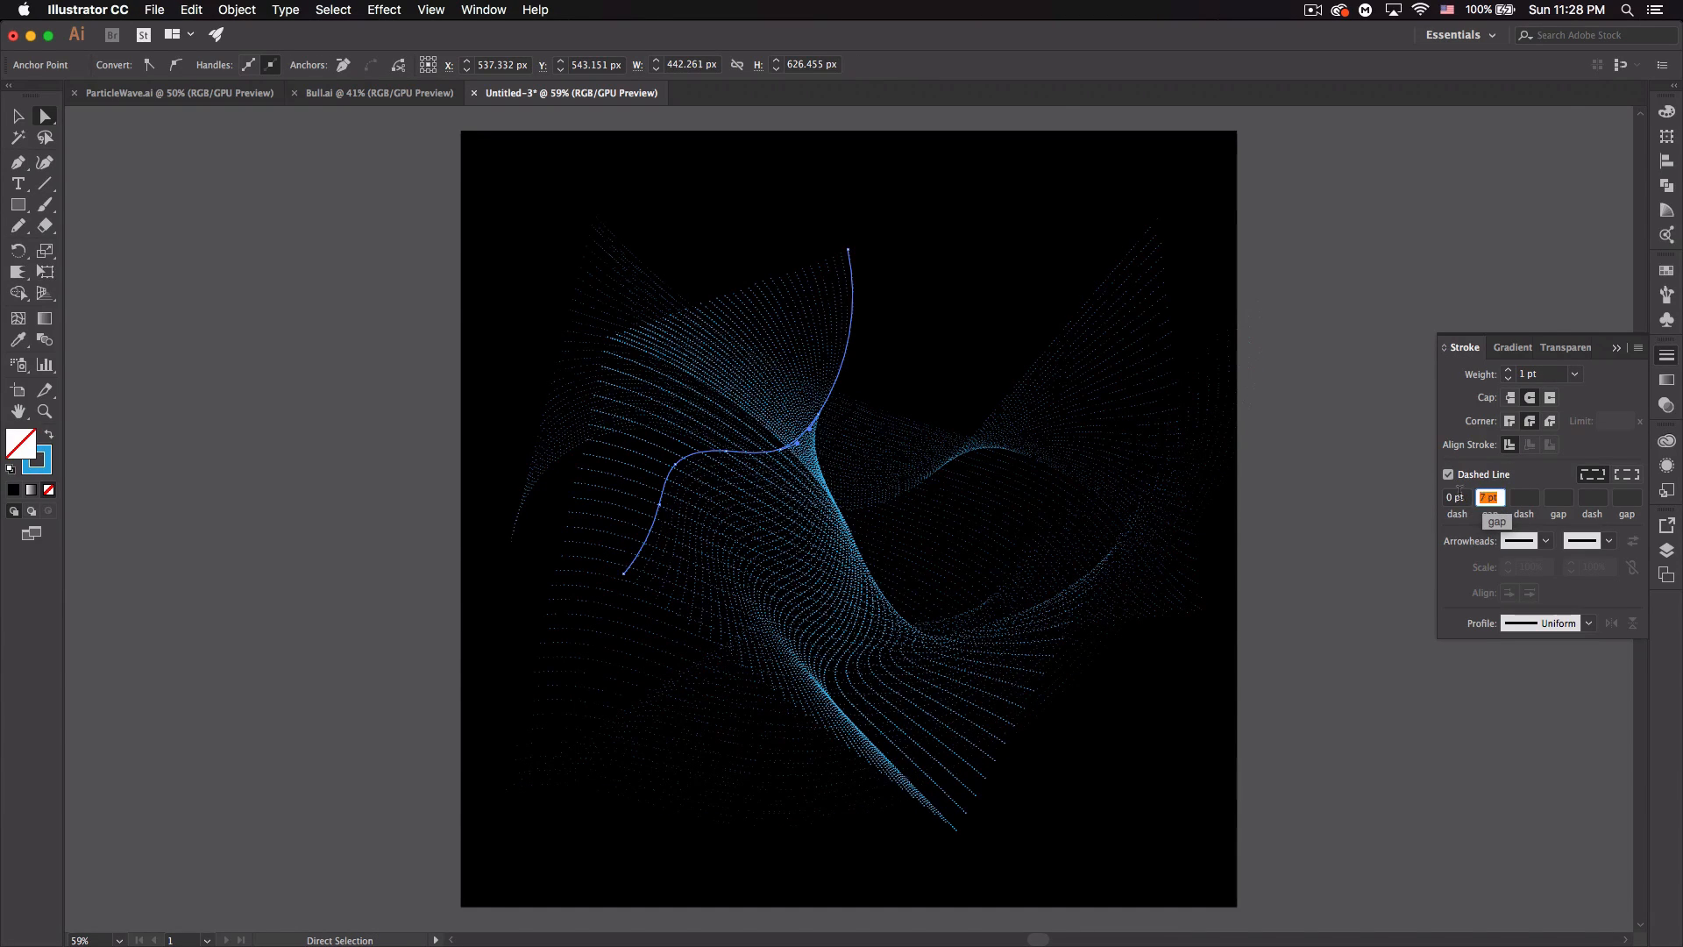
{"action": "left_click", "coordinate": [1295, 667]}
{"action": "left_click", "coordinate": [1295, 667]}
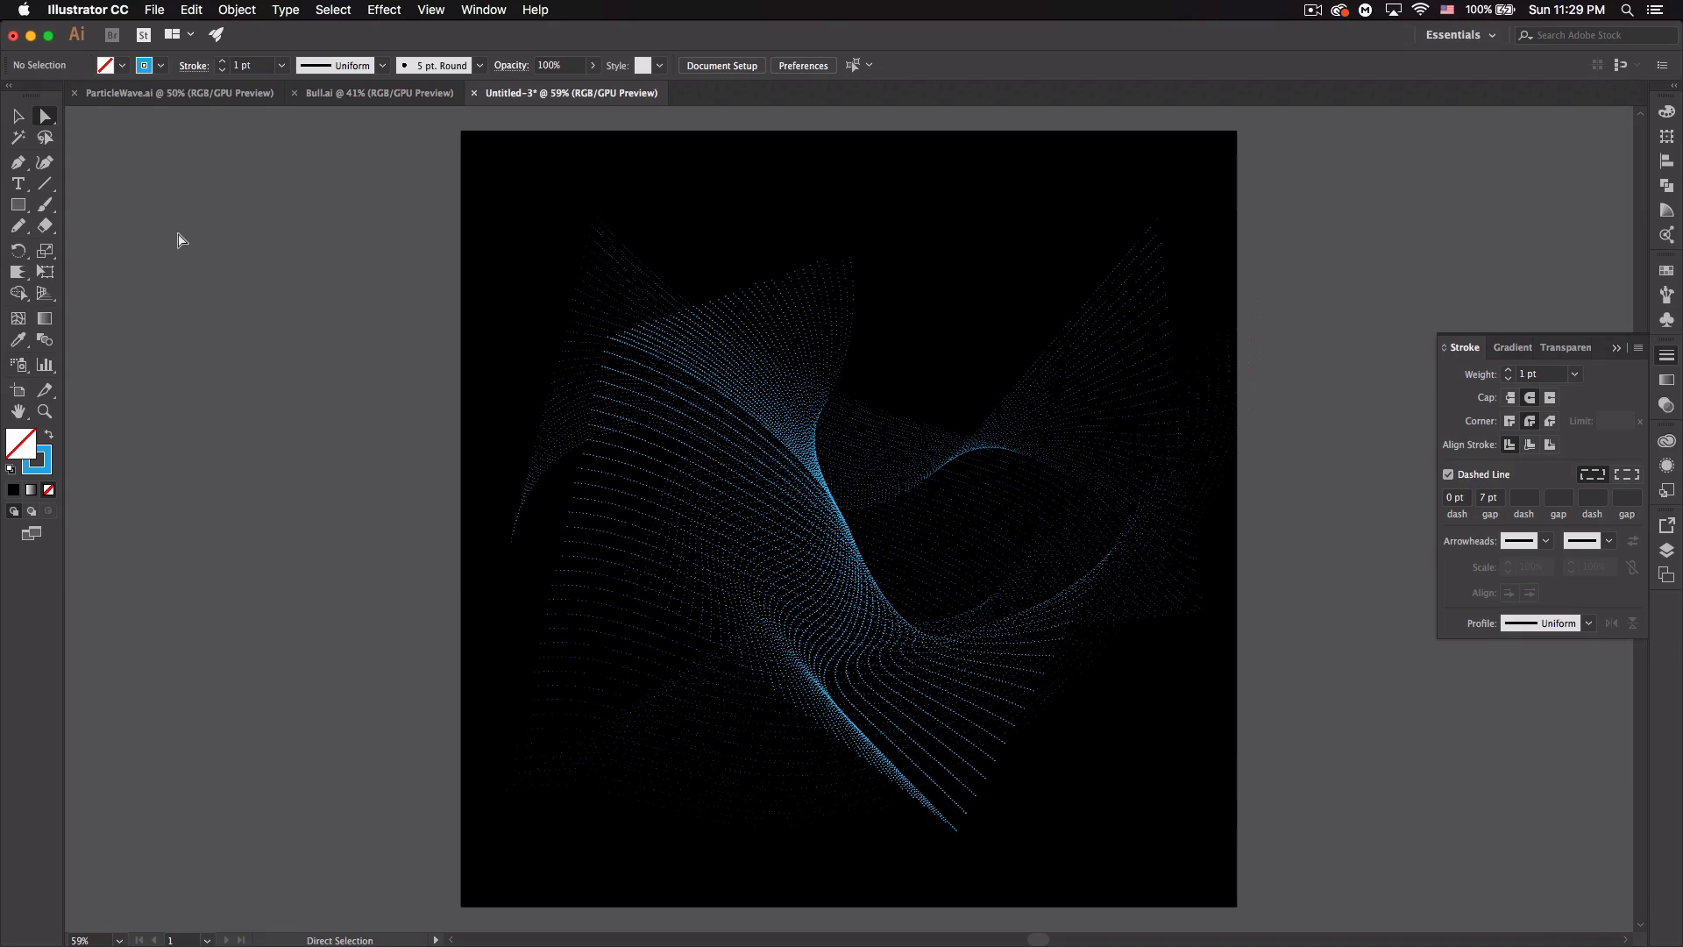
- Draw a freehand wave with the Pencil tool across the middle of the blend, rising toward the right
{"action": "left_click", "coordinate": [17, 225]}
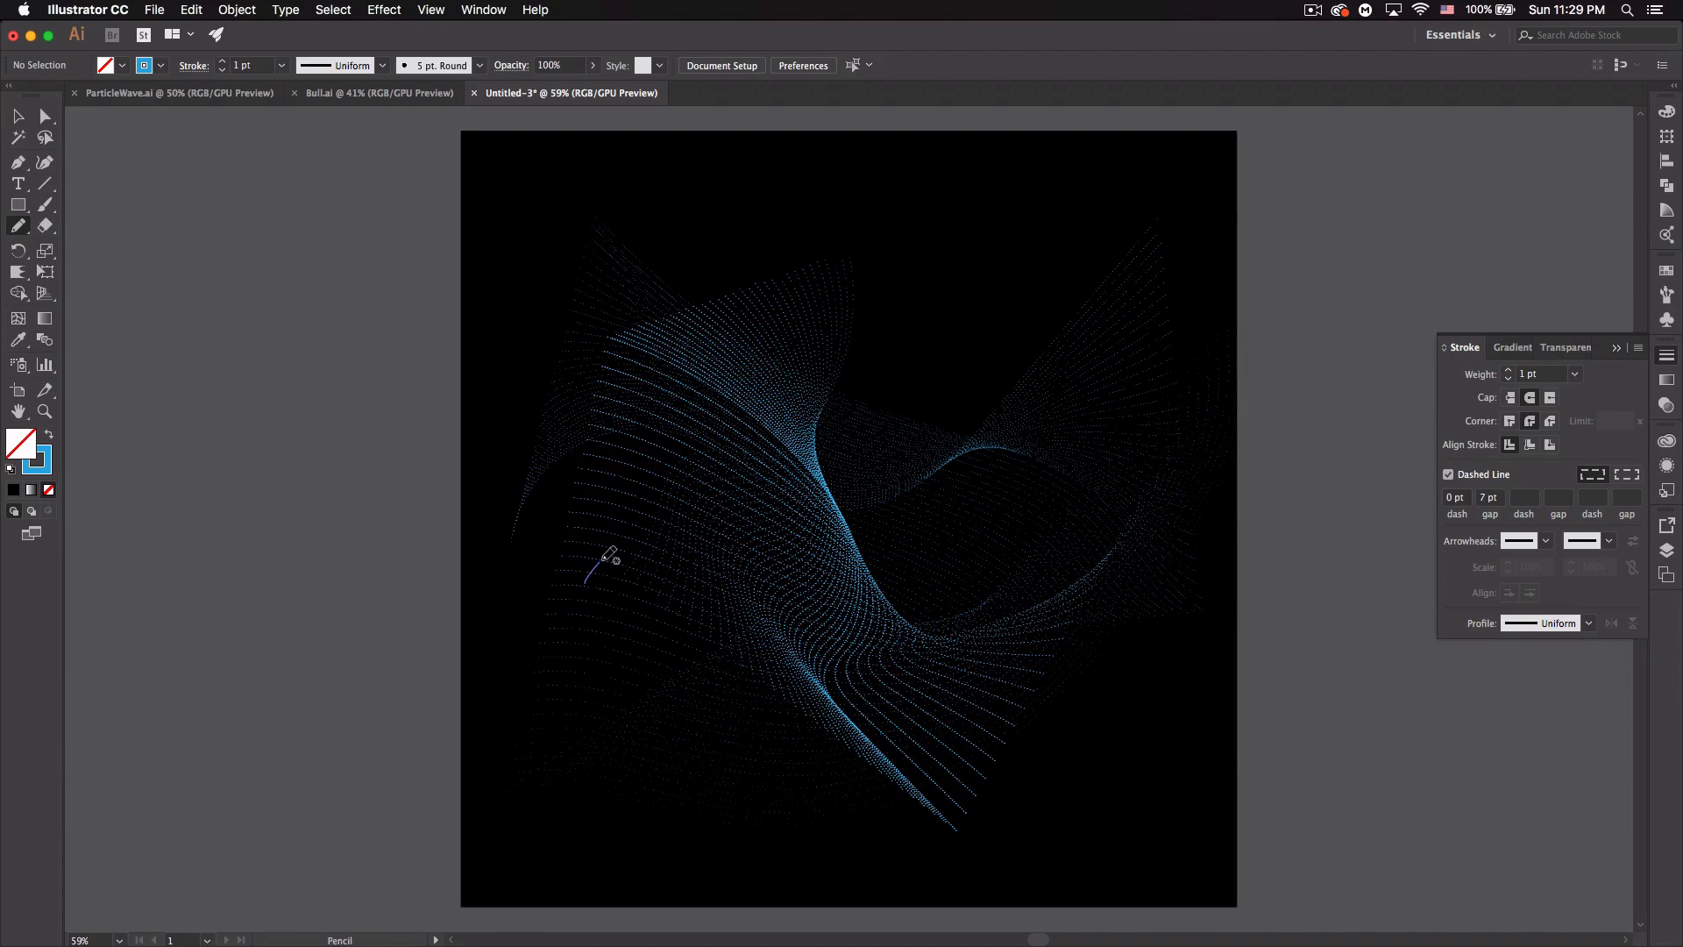
{"action": "mouse_move", "coordinate": [602, 556]}
{"action": "left_mouse_down"}
{"action": "mouse_move", "coordinate": [760, 588]}
{"action": "mouse_move", "coordinate": [1041, 470]}
{"action": "left_mouse_up"}
- Try replacing the blend's spine with the new pencil wave, and undo the replacement
{"action": "left_click", "coordinate": [18, 116]}
{"action": "left_click_drag", "start_coordinate": [375, 177], "coordinate": [1334, 849]}
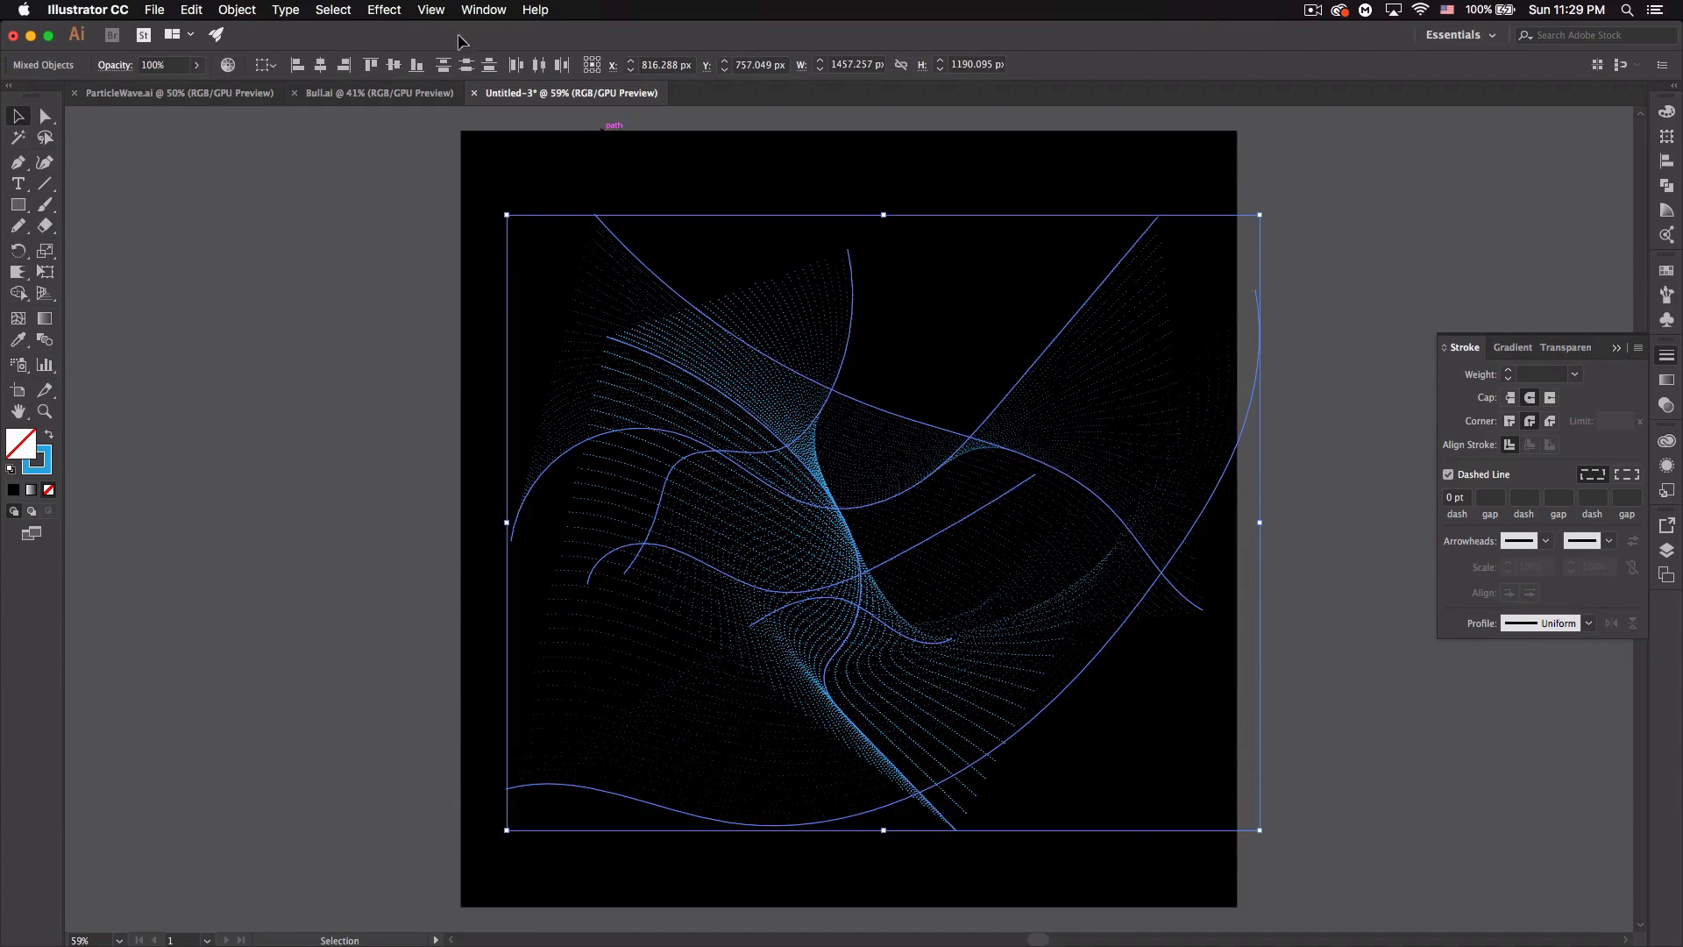
{"action": "left_click", "coordinate": [237, 10]}
{"action": "mouse_move", "coordinate": [372, 417]}
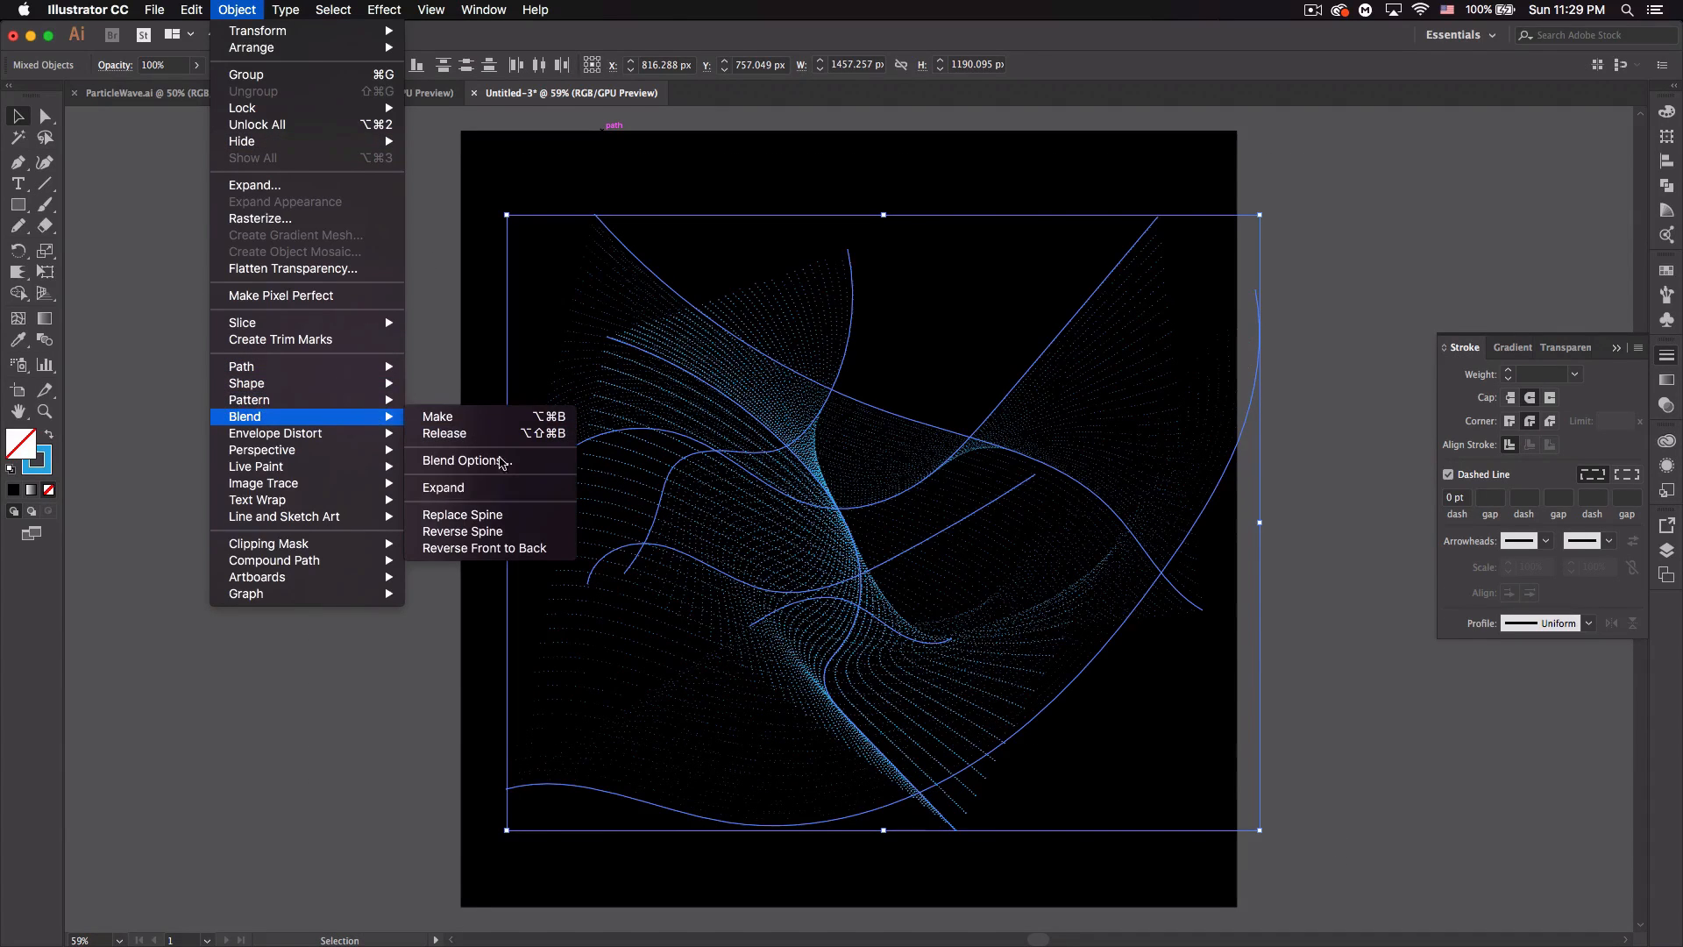
{"action": "left_click", "coordinate": [515, 514]}
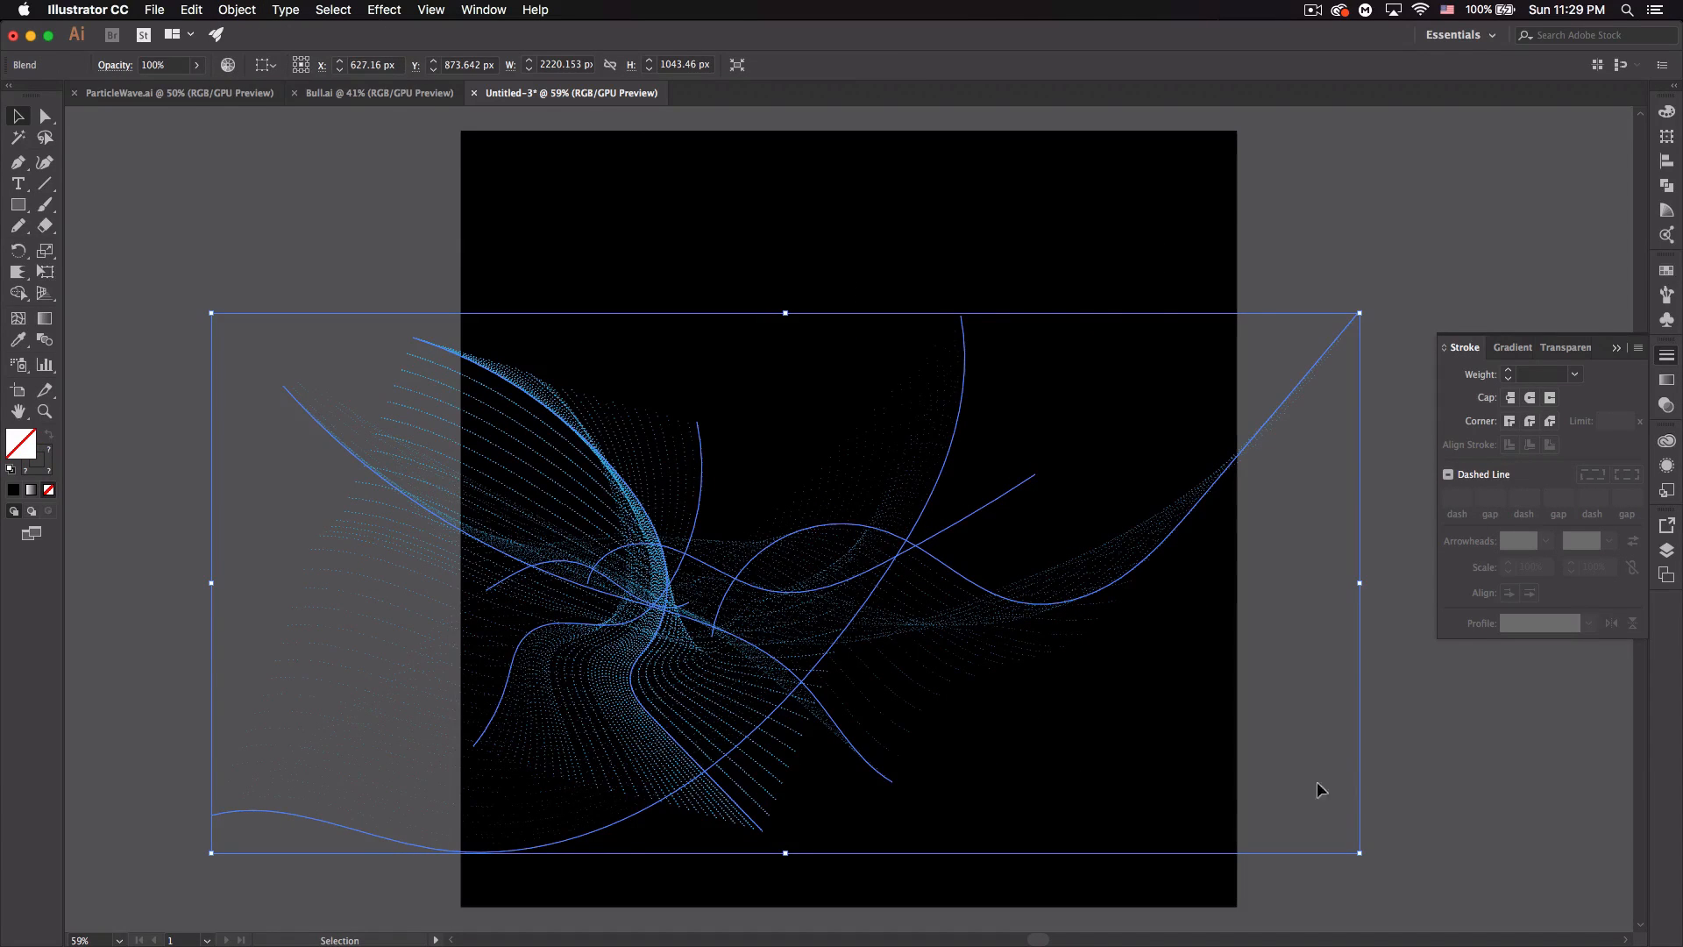
{"action": "left_click", "coordinate": [1442, 762]}
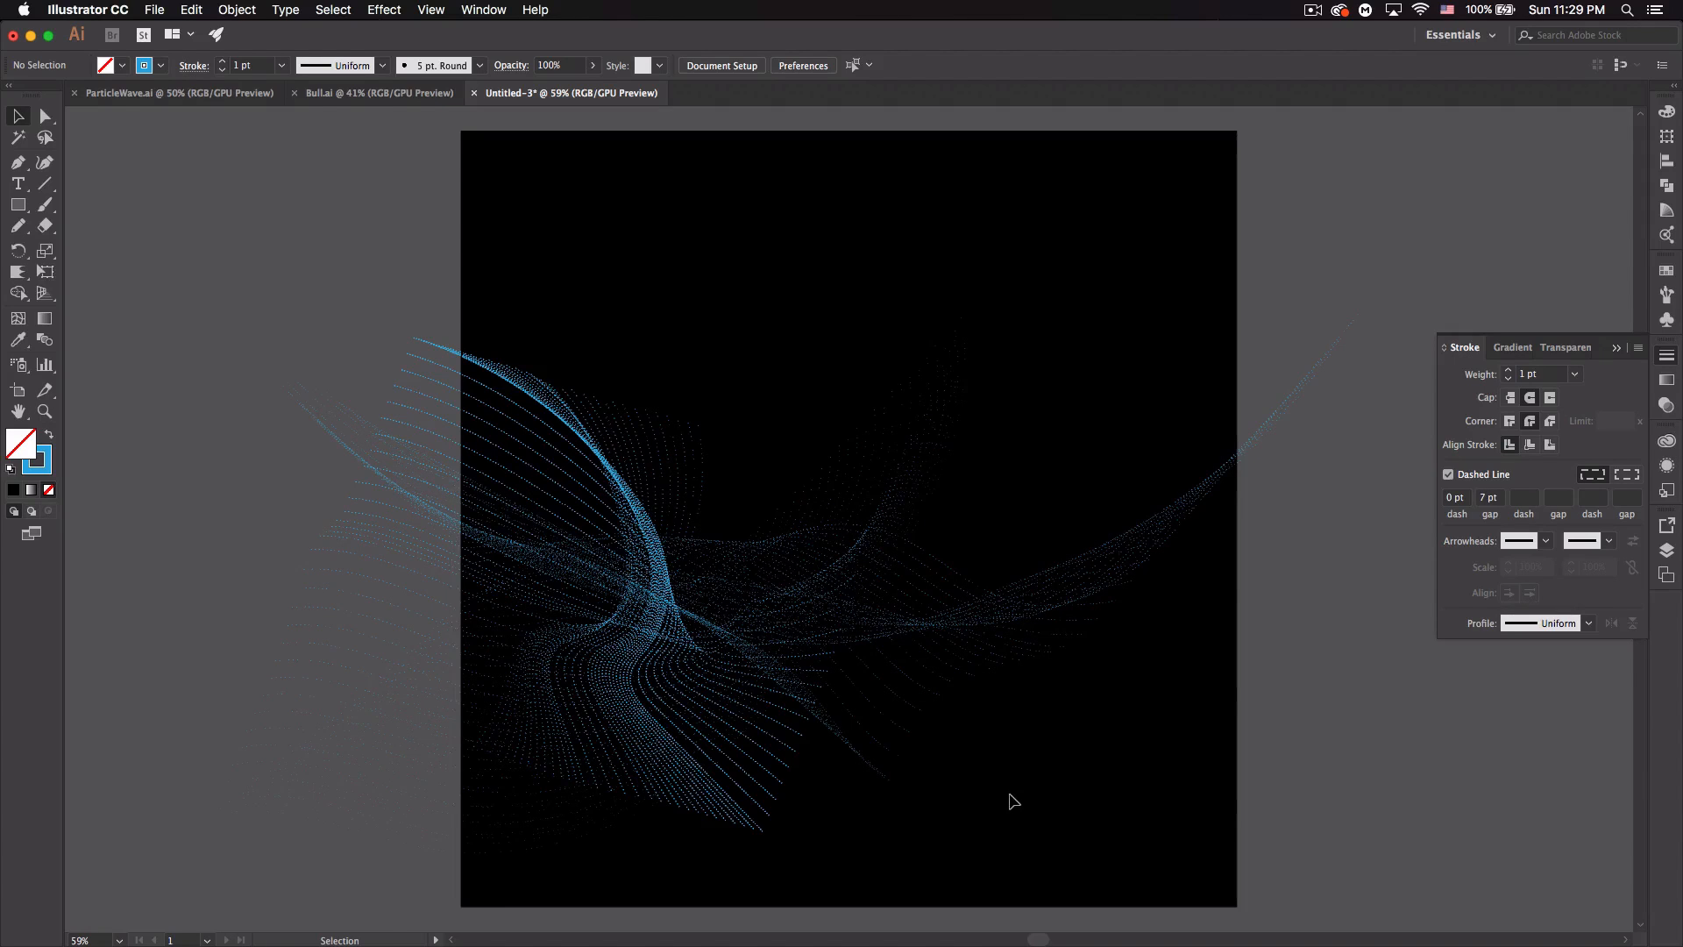
{"action": "key", "text": "super+z"}
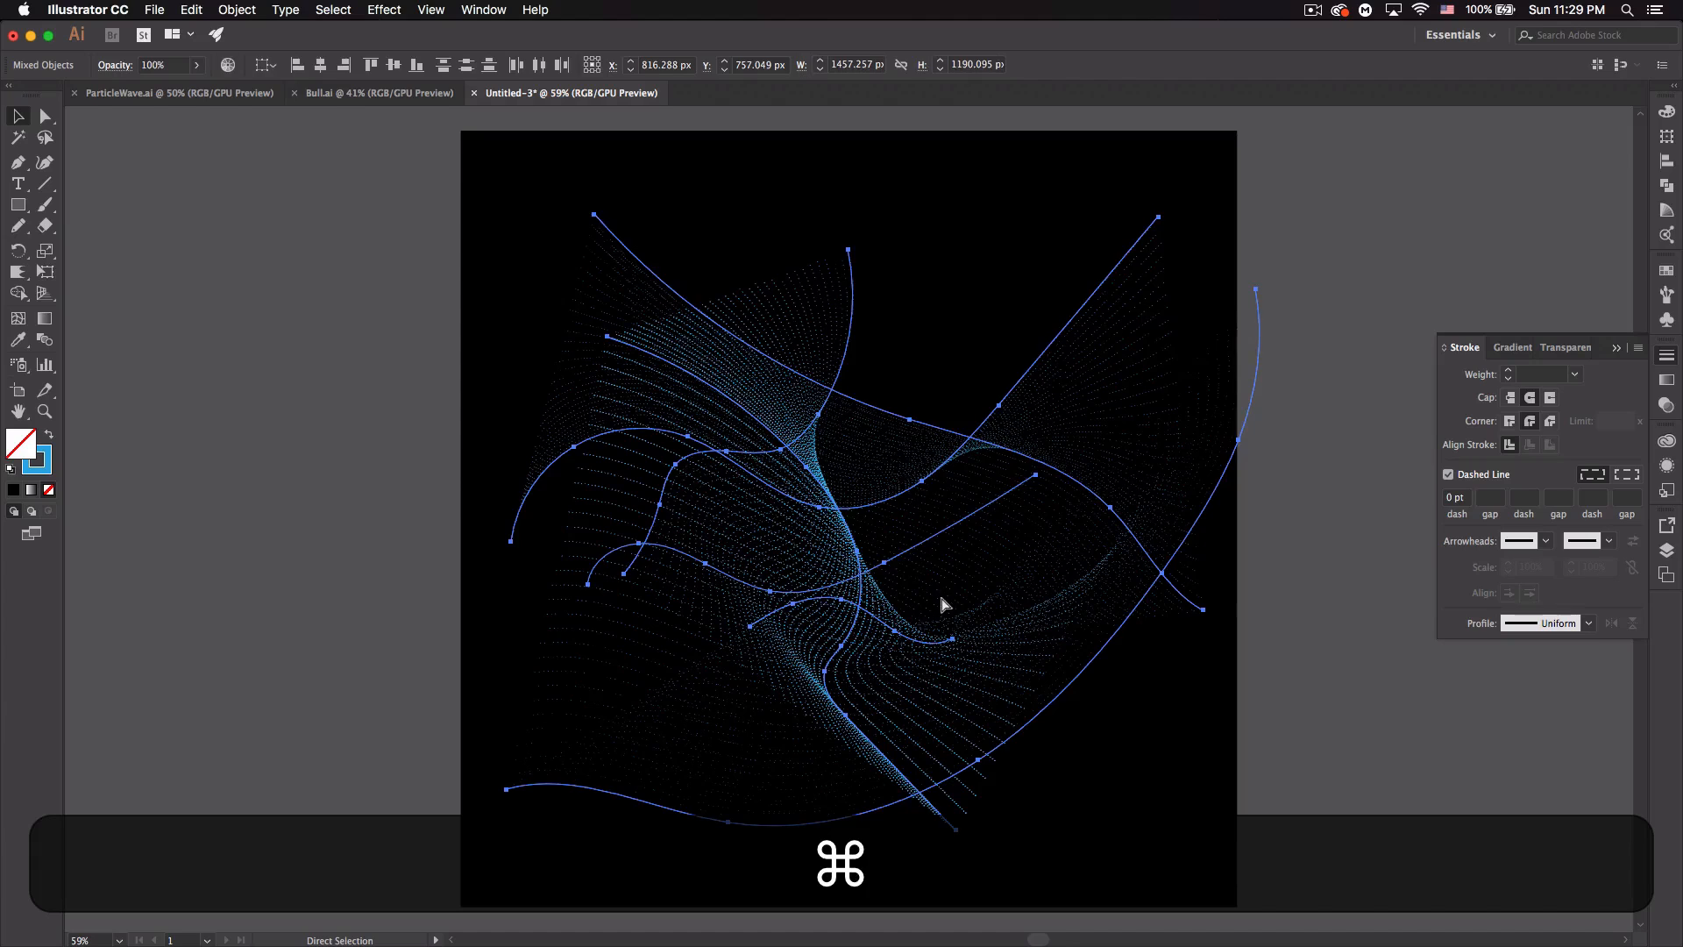
- Undo the previous pencil wave and draw a new freehand wave across the middle of the blend, rising toward the upper right
{"action": "key", "text": "super+z"}
{"action": "key", "text": "super+z"}
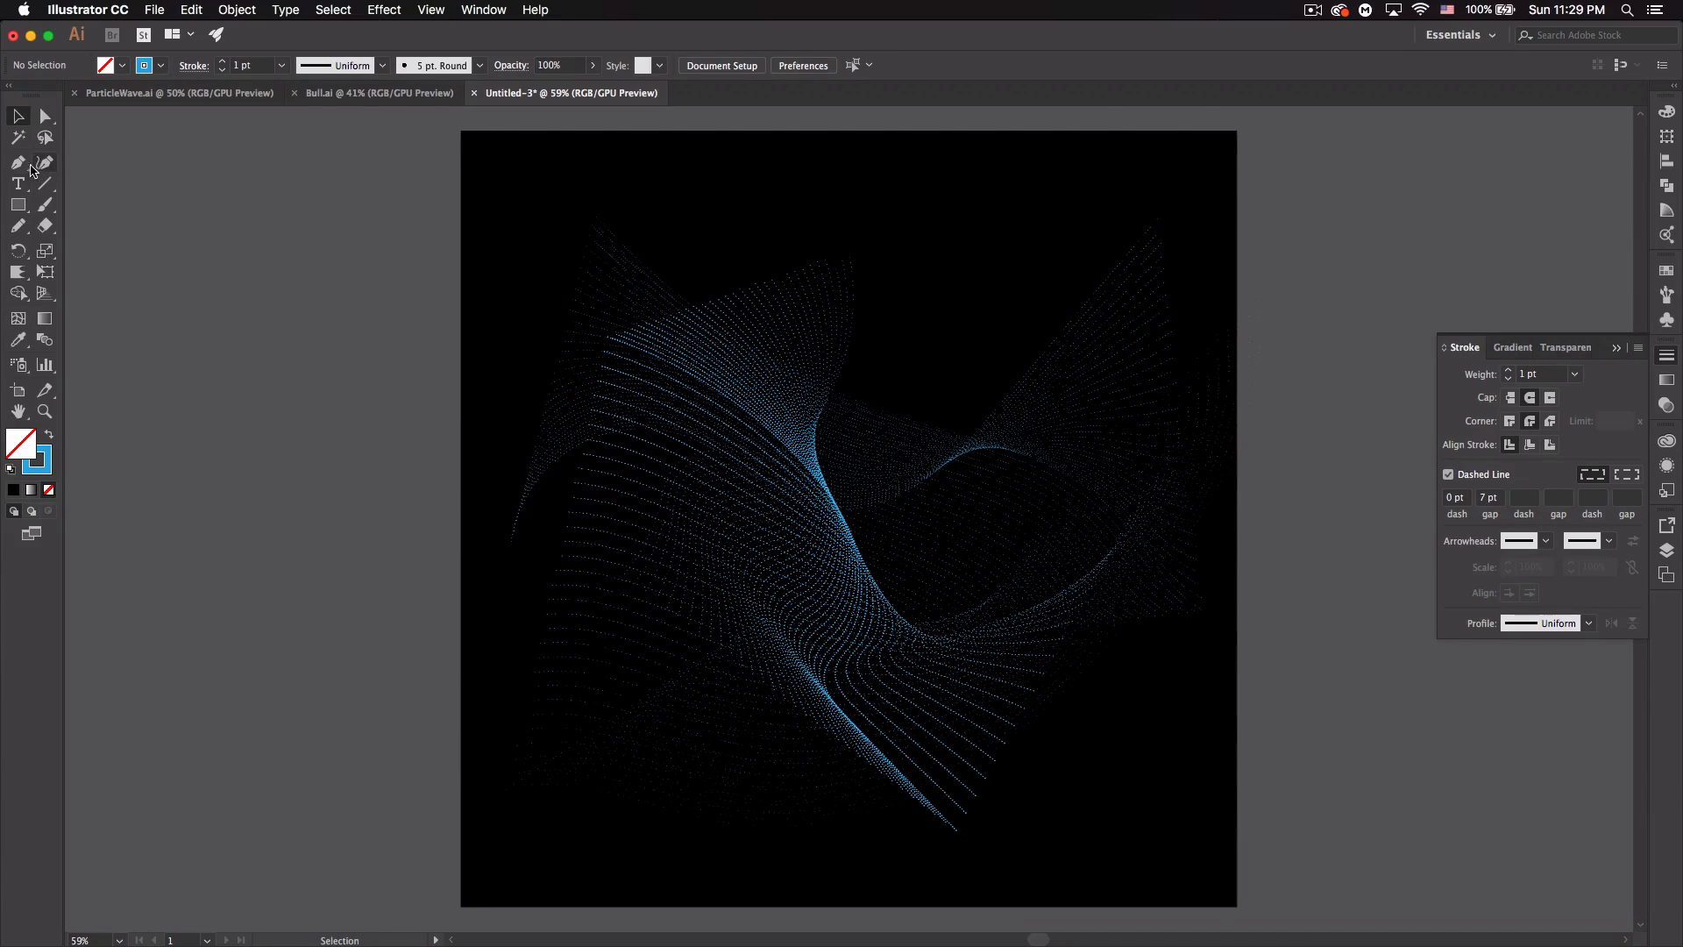
{"action": "left_click", "coordinate": [18, 225]}
{"action": "mouse_move", "coordinate": [621, 651]}
{"action": "left_mouse_down"}
{"action": "mouse_move", "coordinate": [660, 569]}
{"action": "mouse_move", "coordinate": [988, 527]}
{"action": "mouse_move", "coordinate": [1113, 341]}
{"action": "left_mouse_up"}
- Replace the blend's spine with the new pencil wave and deselect the artwork
{"action": "key", "text": "v"}
{"action": "mouse_move", "coordinate": [210, 136]}
{"action": "left_mouse_down"}
{"action": "mouse_move", "coordinate": [265, 192]}
{"action": "mouse_move", "coordinate": [824, 579]}
{"action": "left_mouse_up"}
{"action": "left_click", "coordinate": [237, 10]}
{"action": "mouse_move", "coordinate": [282, 415]}
{"action": "left_click", "coordinate": [438, 415]}
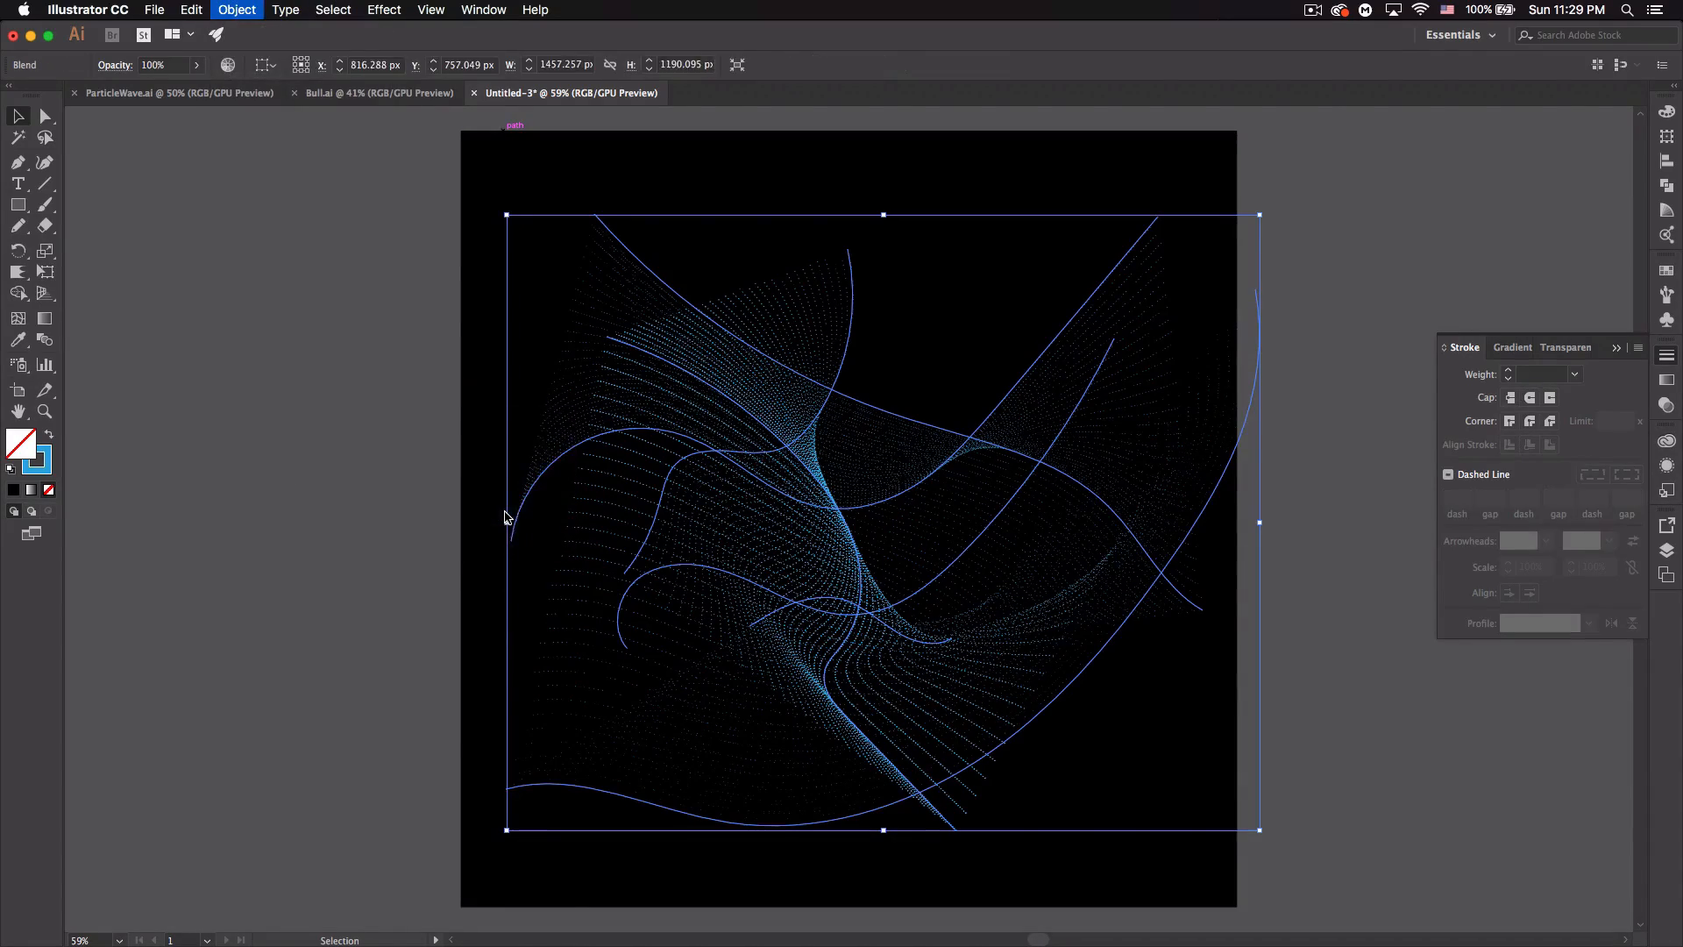
{"action": "left_click", "coordinate": [1195, 737]}
{"action": "left_click_drag", "start_coordinate": [862, 665], "coordinate": [615, 656]}
{"action": "key", "text": "super+z"}
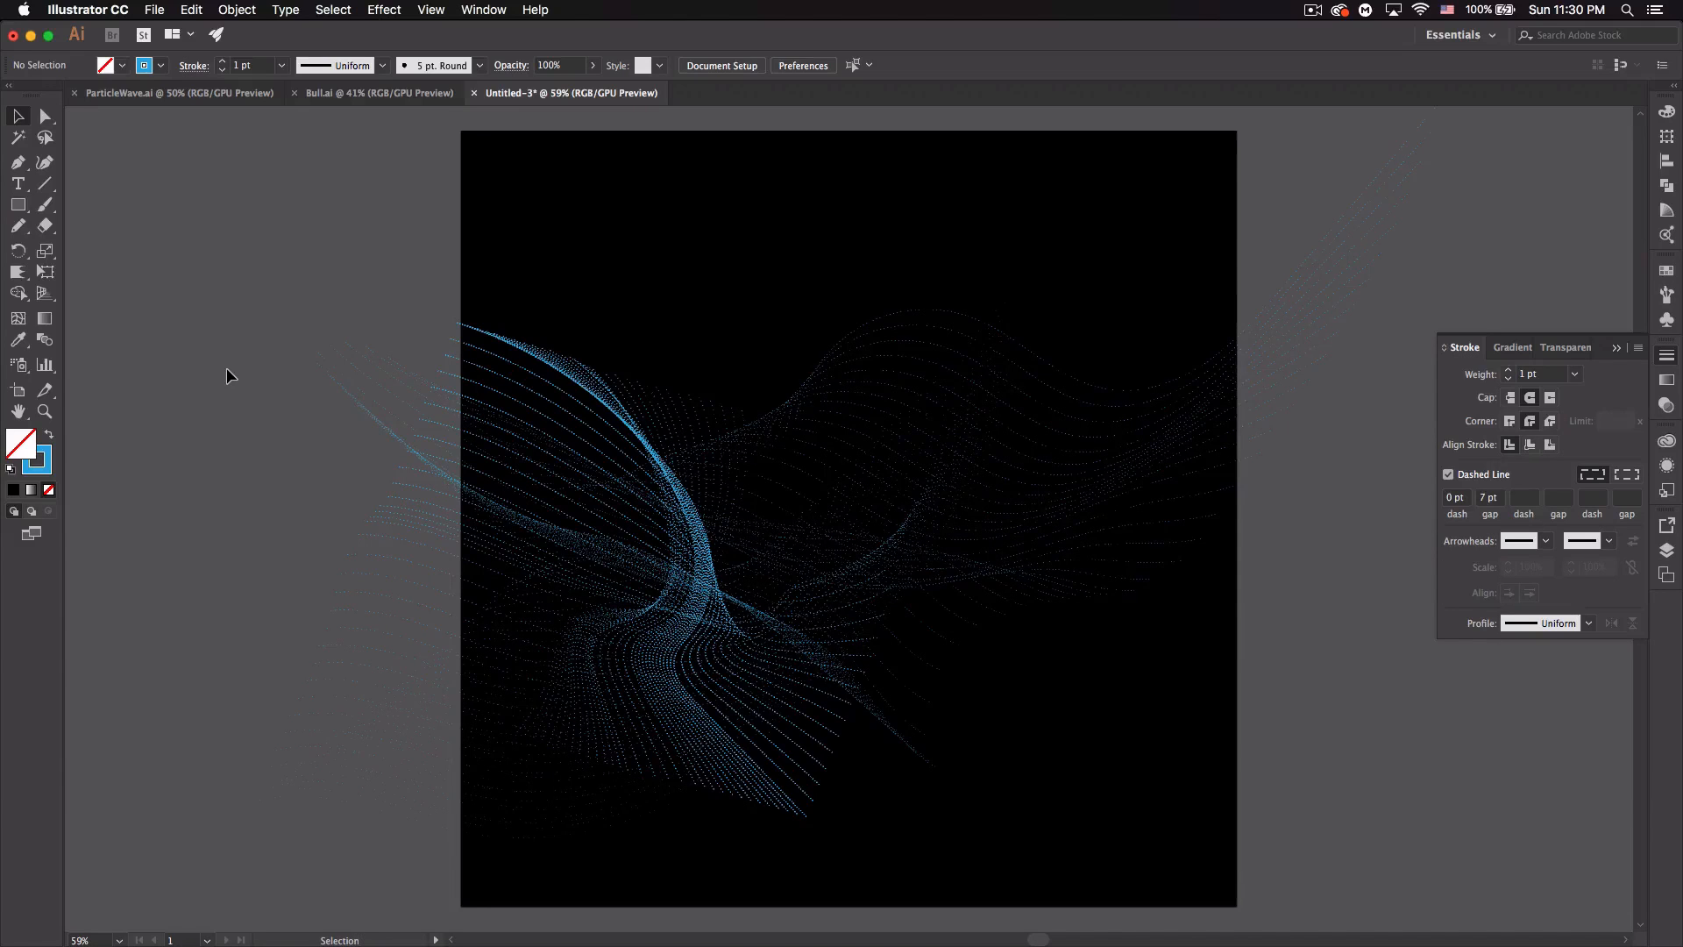
- Activate the Wrinkle tool and accept its options with a 300 px brush, 50% intensity, 100% vertical wrinkling and a detail of 2
{"action": "left_click", "coordinate": [17, 272]}
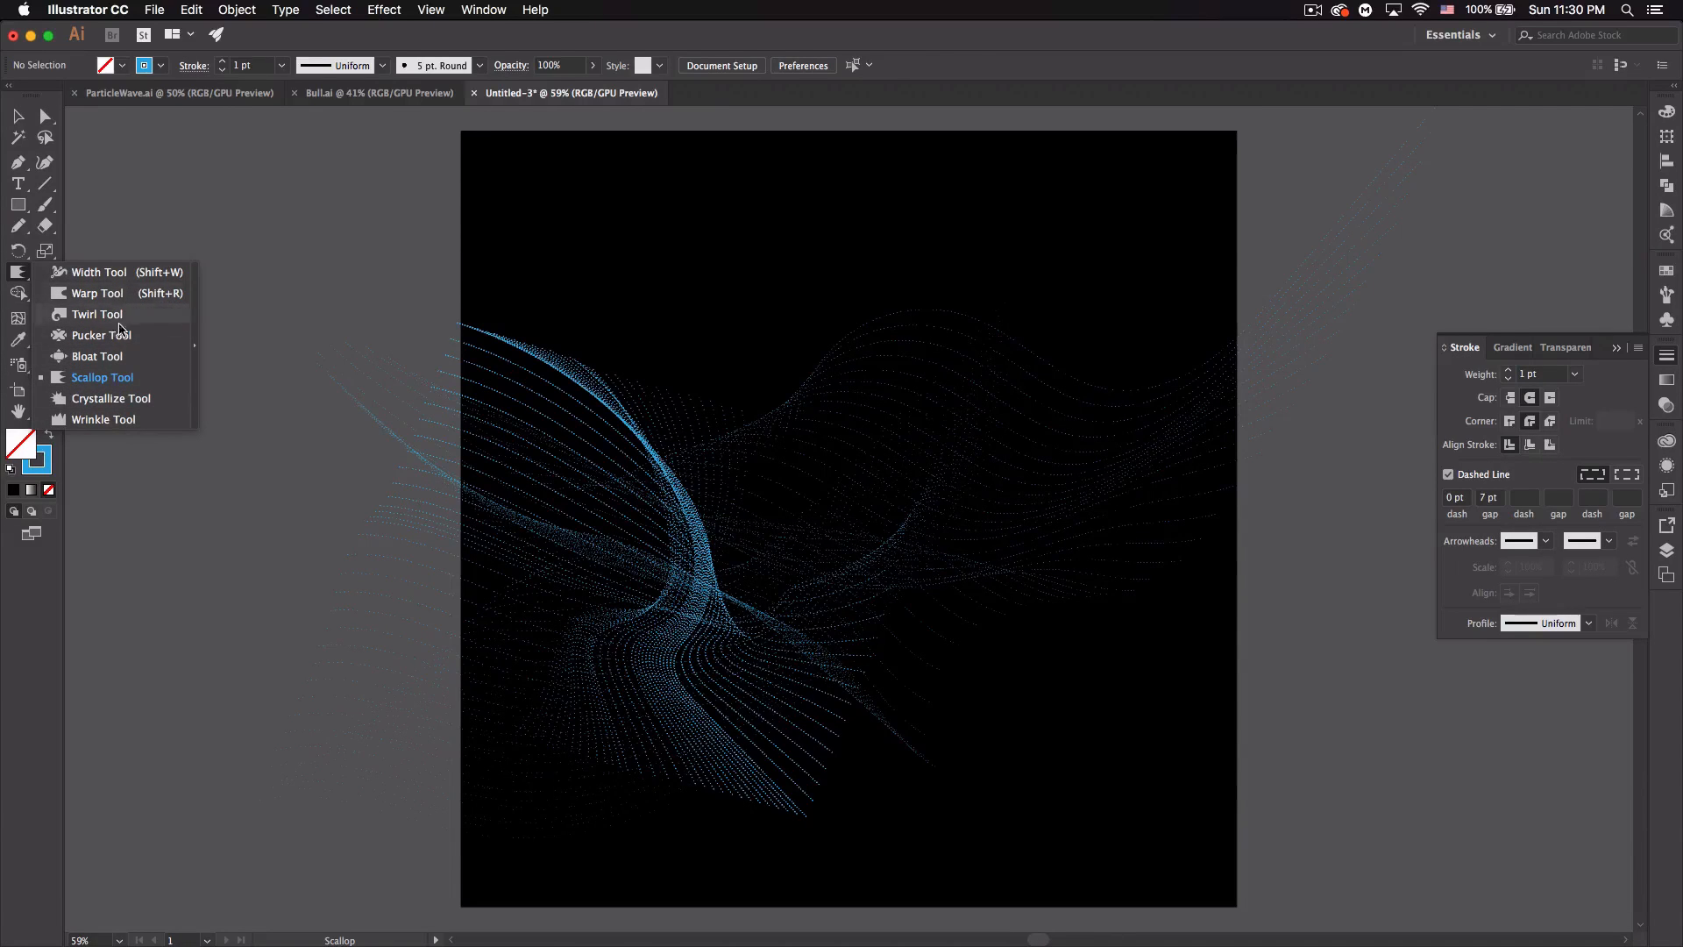
{"action": "left_click", "coordinate": [102, 420]}
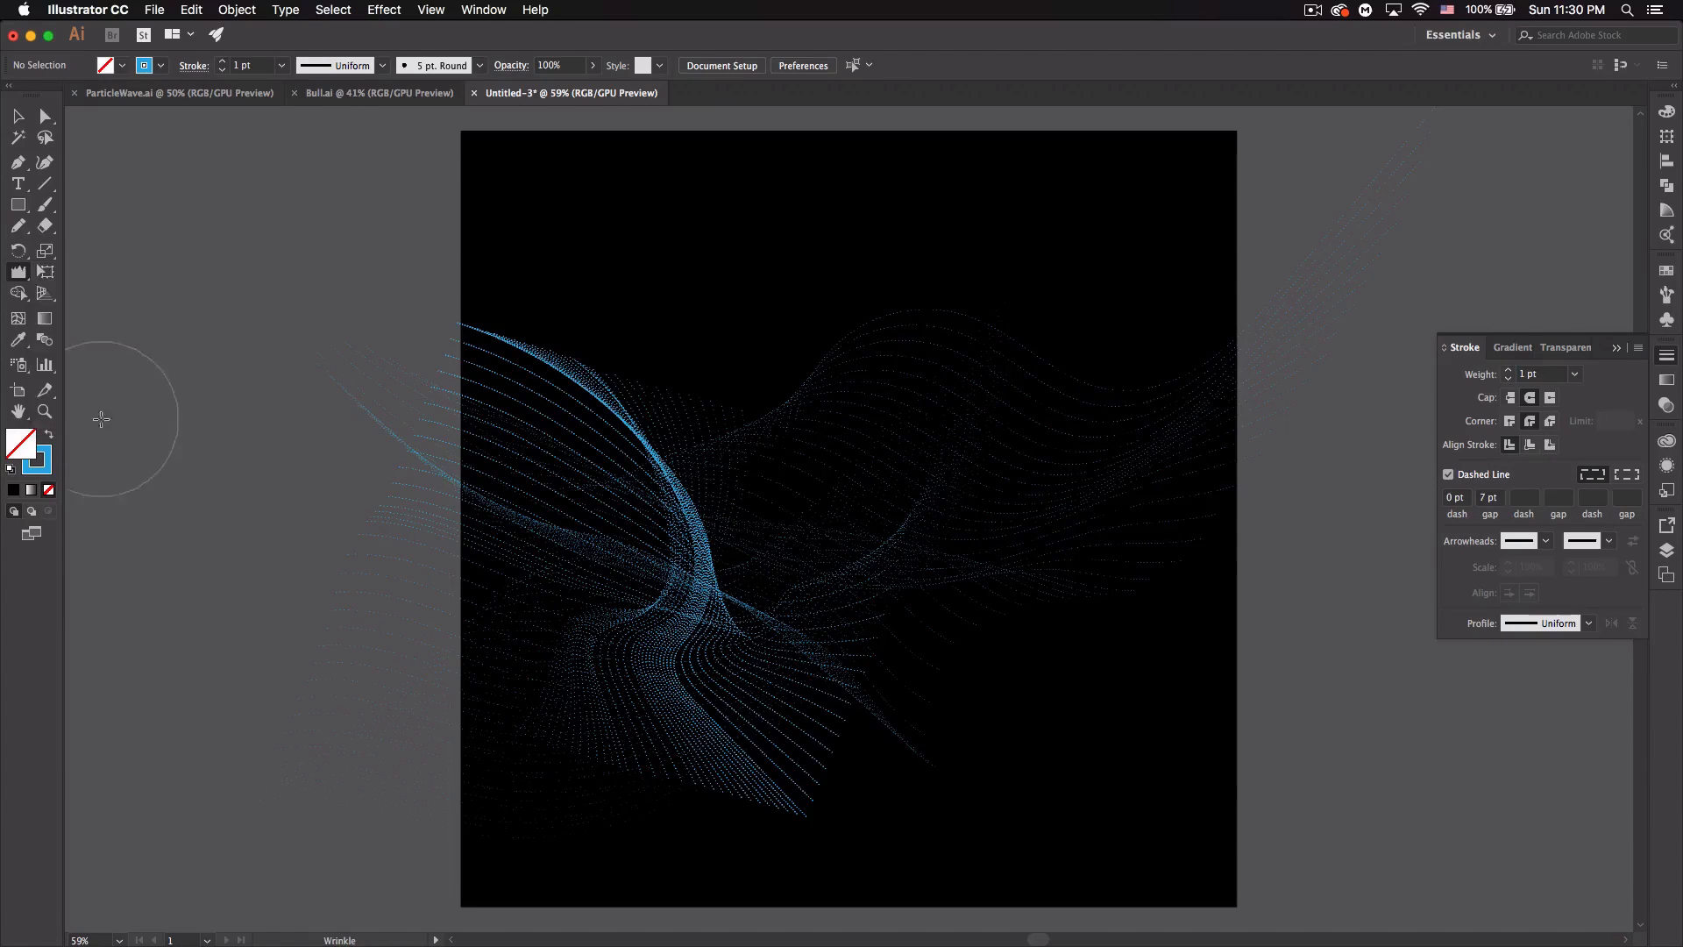
{"action": "double_click", "coordinate": [18, 271]}
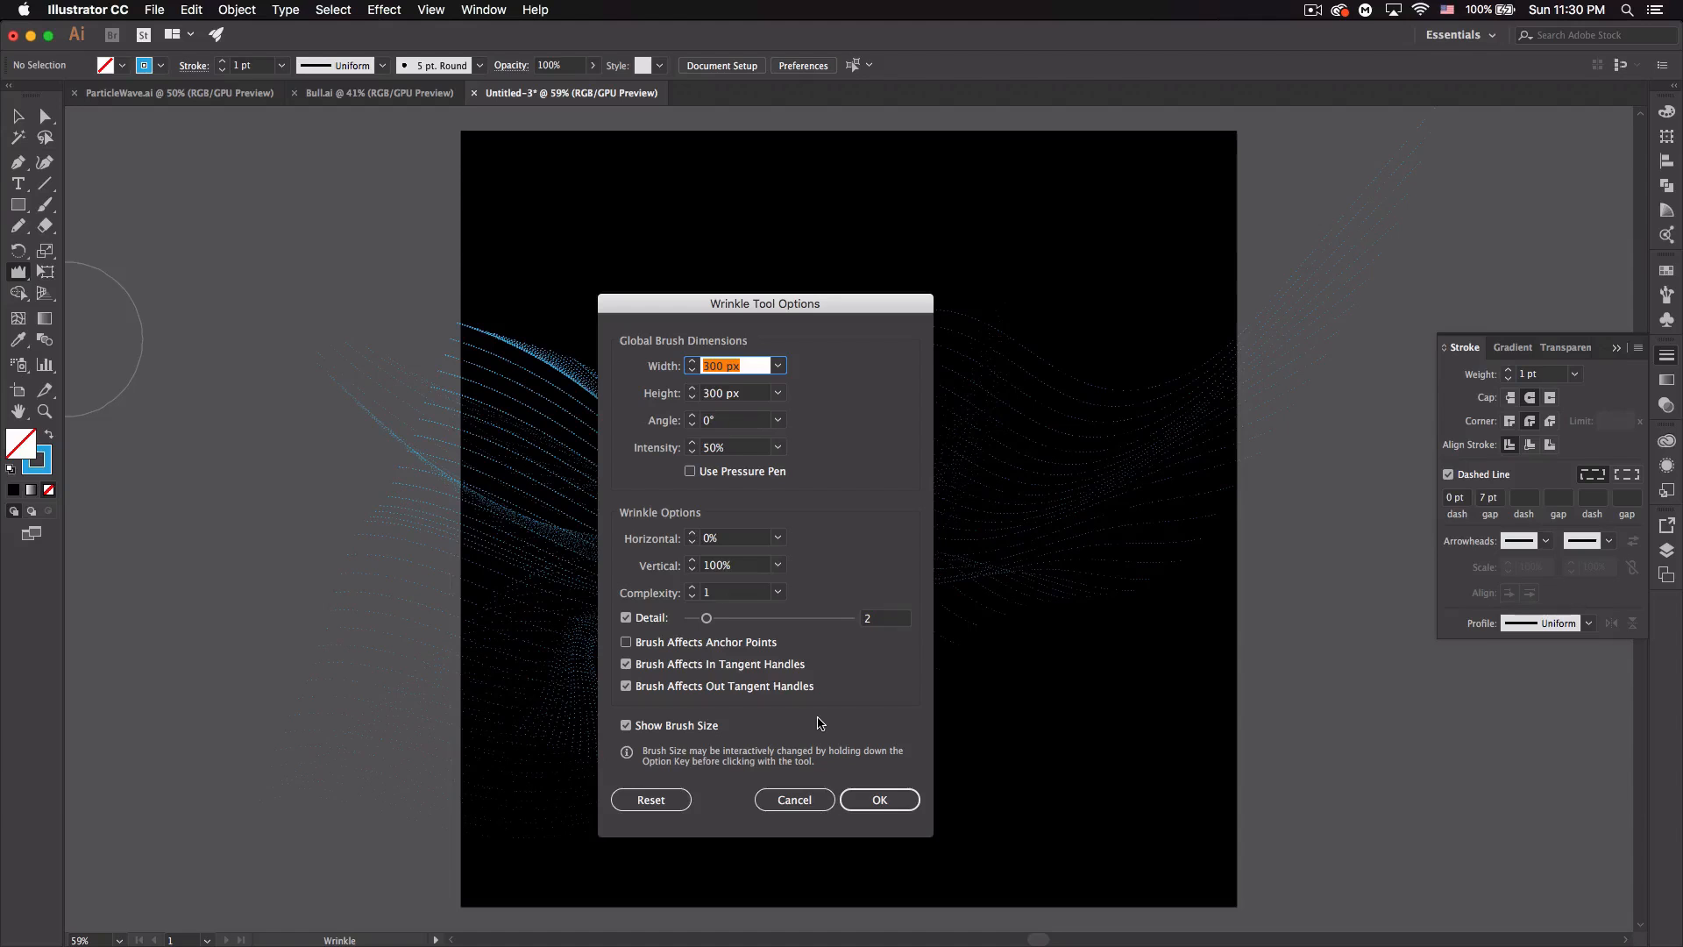
{"action": "left_click", "coordinate": [879, 800]}
- Wrinkle the dotted curves through the middle and lower left of the wave with several brush strokes
{"action": "mouse_move", "coordinate": [1007, 807]}
{"action": "left_mouse_down"}
{"action": "mouse_move", "coordinate": [969, 473]}
{"action": "mouse_move", "coordinate": [972, 506]}
{"action": "mouse_move", "coordinate": [965, 478]}
{"action": "mouse_move", "coordinate": [991, 513]}
{"action": "mouse_move", "coordinate": [846, 565]}
{"action": "mouse_move", "coordinate": [826, 544]}
{"action": "mouse_move", "coordinate": [645, 520]}
{"action": "mouse_move", "coordinate": [668, 591]}
{"action": "mouse_move", "coordinate": [693, 589]}
{"action": "mouse_move", "coordinate": [818, 675]}
{"action": "mouse_move", "coordinate": [807, 553]}
{"action": "mouse_move", "coordinate": [622, 614]}
{"action": "mouse_move", "coordinate": [728, 534]}
{"action": "mouse_move", "coordinate": [654, 554]}
{"action": "mouse_move", "coordinate": [693, 526]}
{"action": "left_mouse_up"}
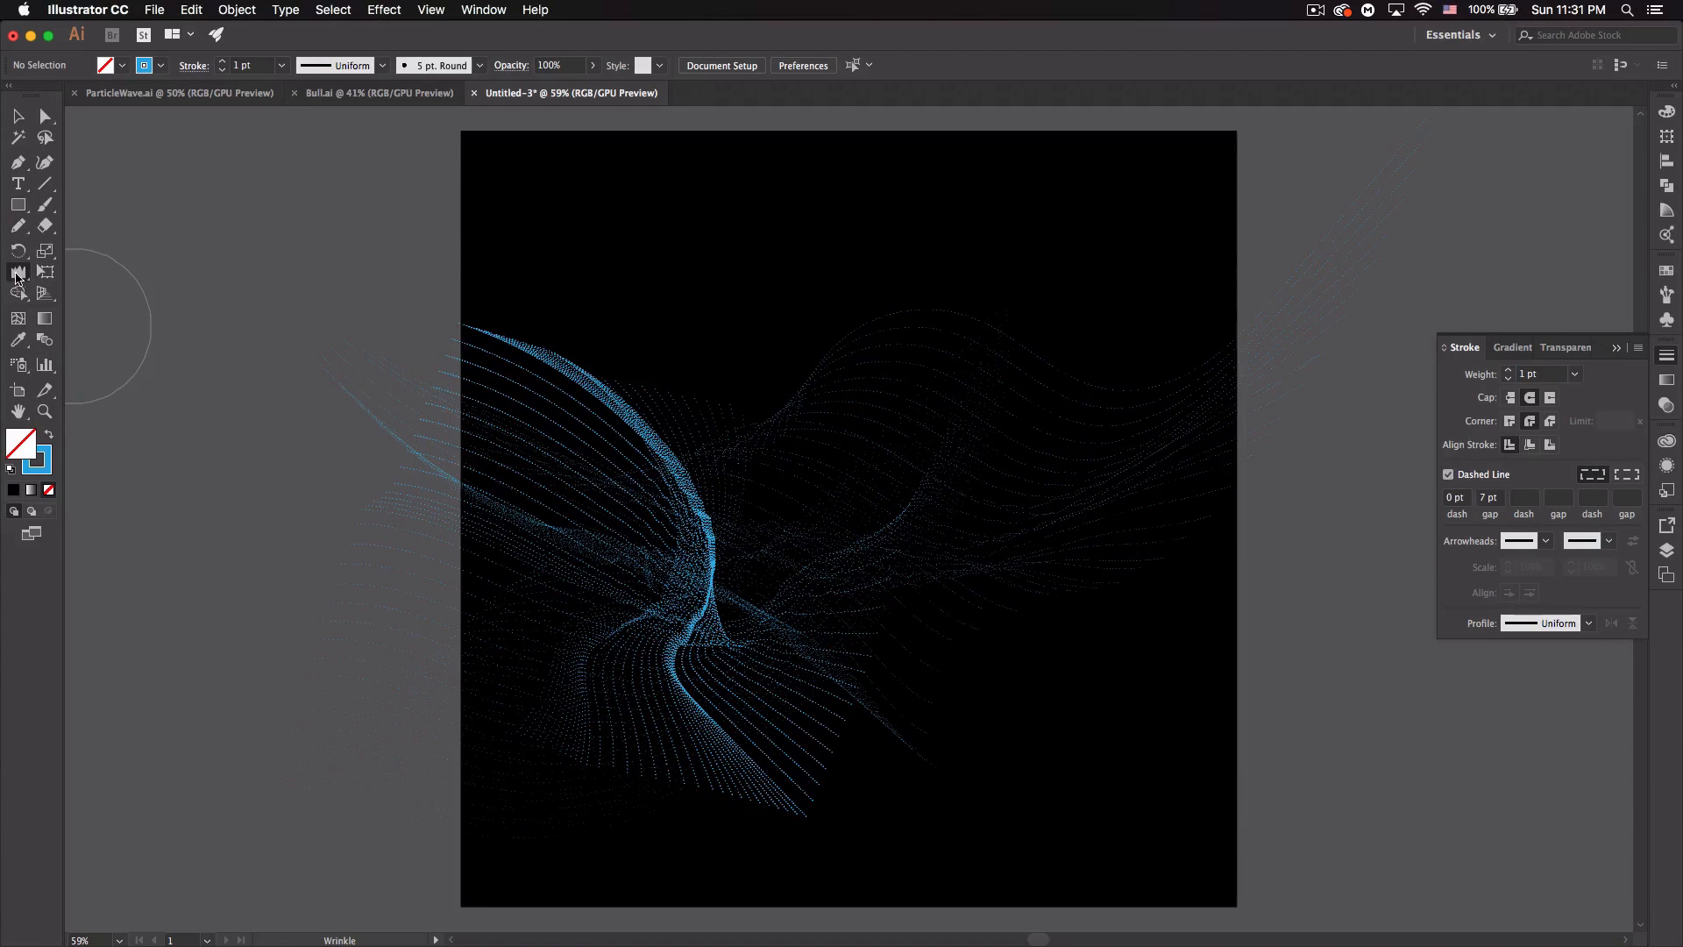
{"action": "left_click", "coordinate": [17, 279]}
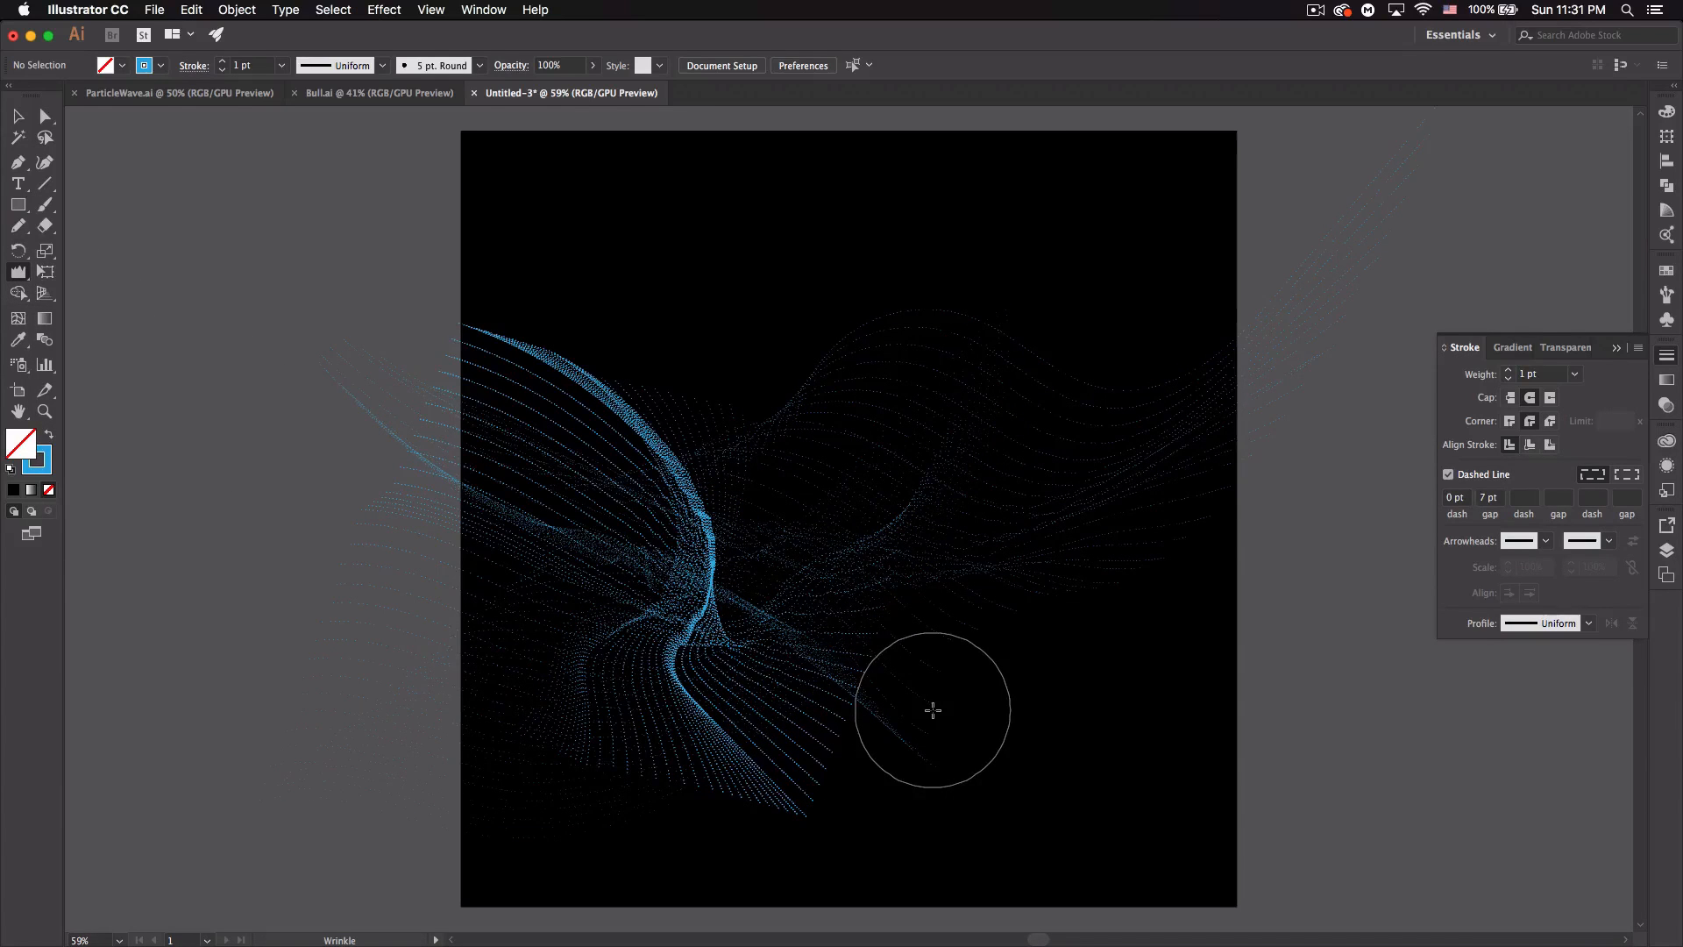
{"action": "mouse_move", "coordinate": [804, 402]}
{"action": "left_mouse_down"}
{"action": "mouse_move", "coordinate": [823, 387]}
{"action": "mouse_move", "coordinate": [701, 429]}
{"action": "mouse_move", "coordinate": [688, 486]}
{"action": "left_mouse_up"}
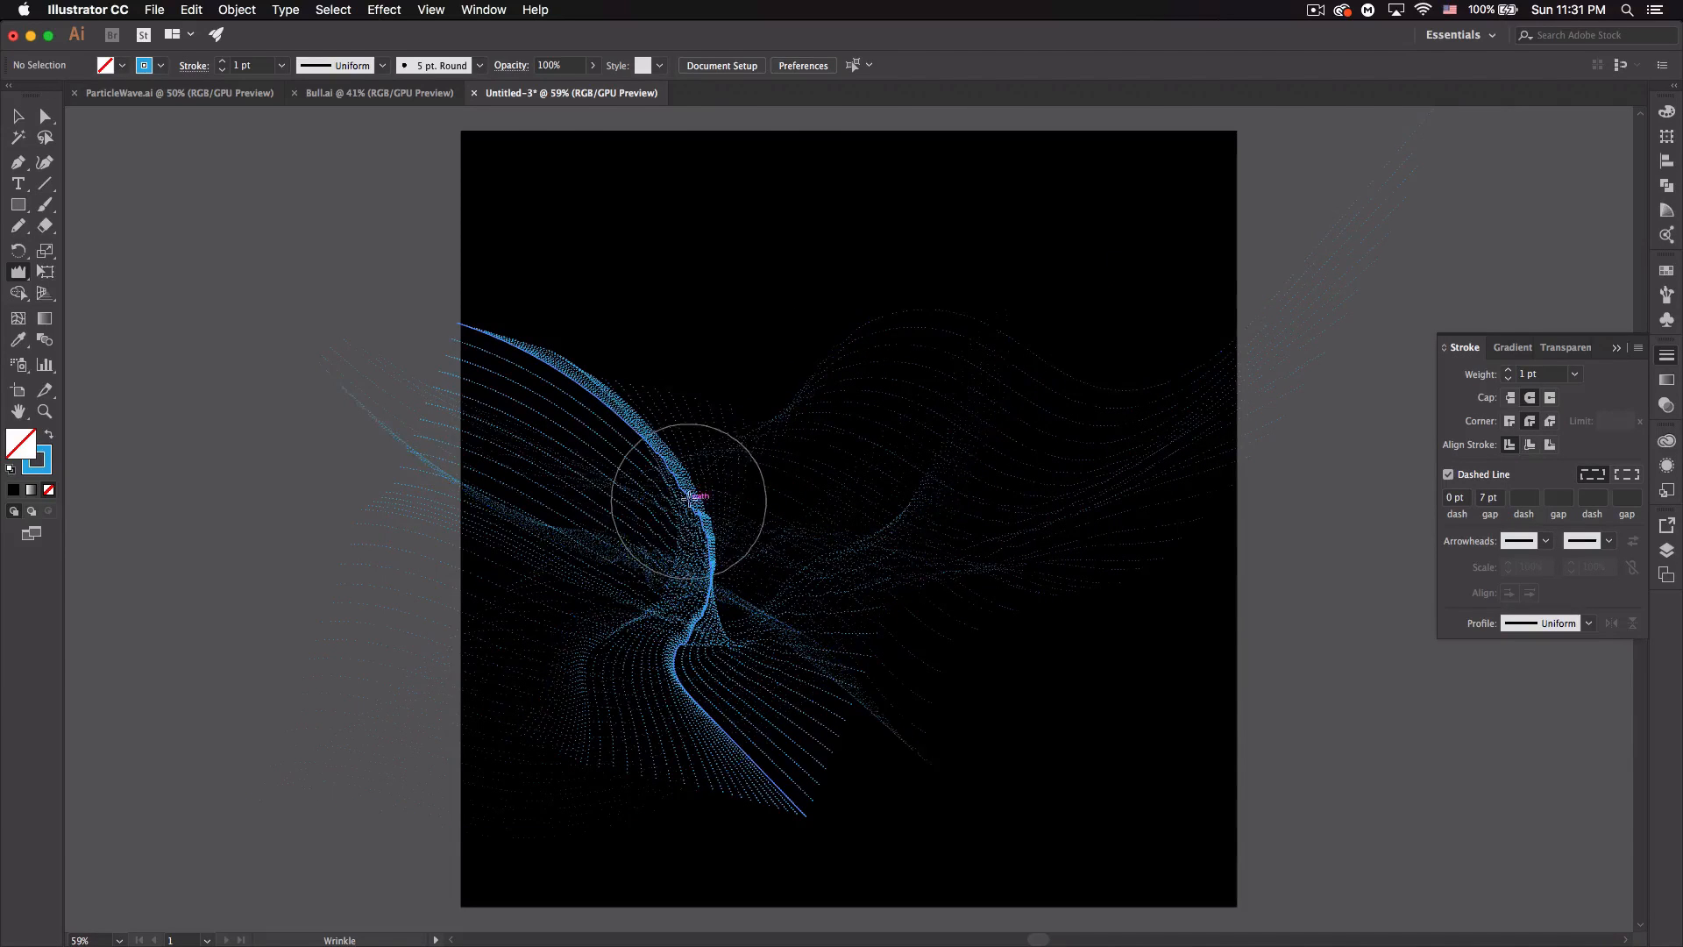
{"action": "mouse_move", "coordinate": [707, 598]}
{"action": "left_mouse_down"}
{"action": "mouse_move", "coordinate": [601, 410]}
{"action": "mouse_move", "coordinate": [670, 486]}
{"action": "mouse_move", "coordinate": [636, 412]}
{"action": "mouse_move", "coordinate": [570, 355]}
{"action": "mouse_move", "coordinate": [597, 431]}
{"action": "left_mouse_up"}
{"action": "mouse_move", "coordinate": [662, 491]}
{"action": "left_mouse_down"}
{"action": "mouse_move", "coordinate": [710, 587]}
{"action": "mouse_move", "coordinate": [686, 657]}
{"action": "left_mouse_up"}
{"action": "left_click_drag", "start_coordinate": [744, 755], "coordinate": [735, 755]}
{"action": "mouse_move", "coordinate": [530, 660]}
{"action": "left_mouse_down"}
{"action": "mouse_move", "coordinate": [616, 605]}
{"action": "mouse_move", "coordinate": [844, 669]}
{"action": "mouse_move", "coordinate": [793, 592]}
{"action": "left_mouse_up"}
- Crystallize the curves around the center of the artboard, to the right of the wave's bright fold, using the Crystallize tool
{"action": "left_click_drag", "start_coordinate": [27, 275], "coordinate": [127, 396]}
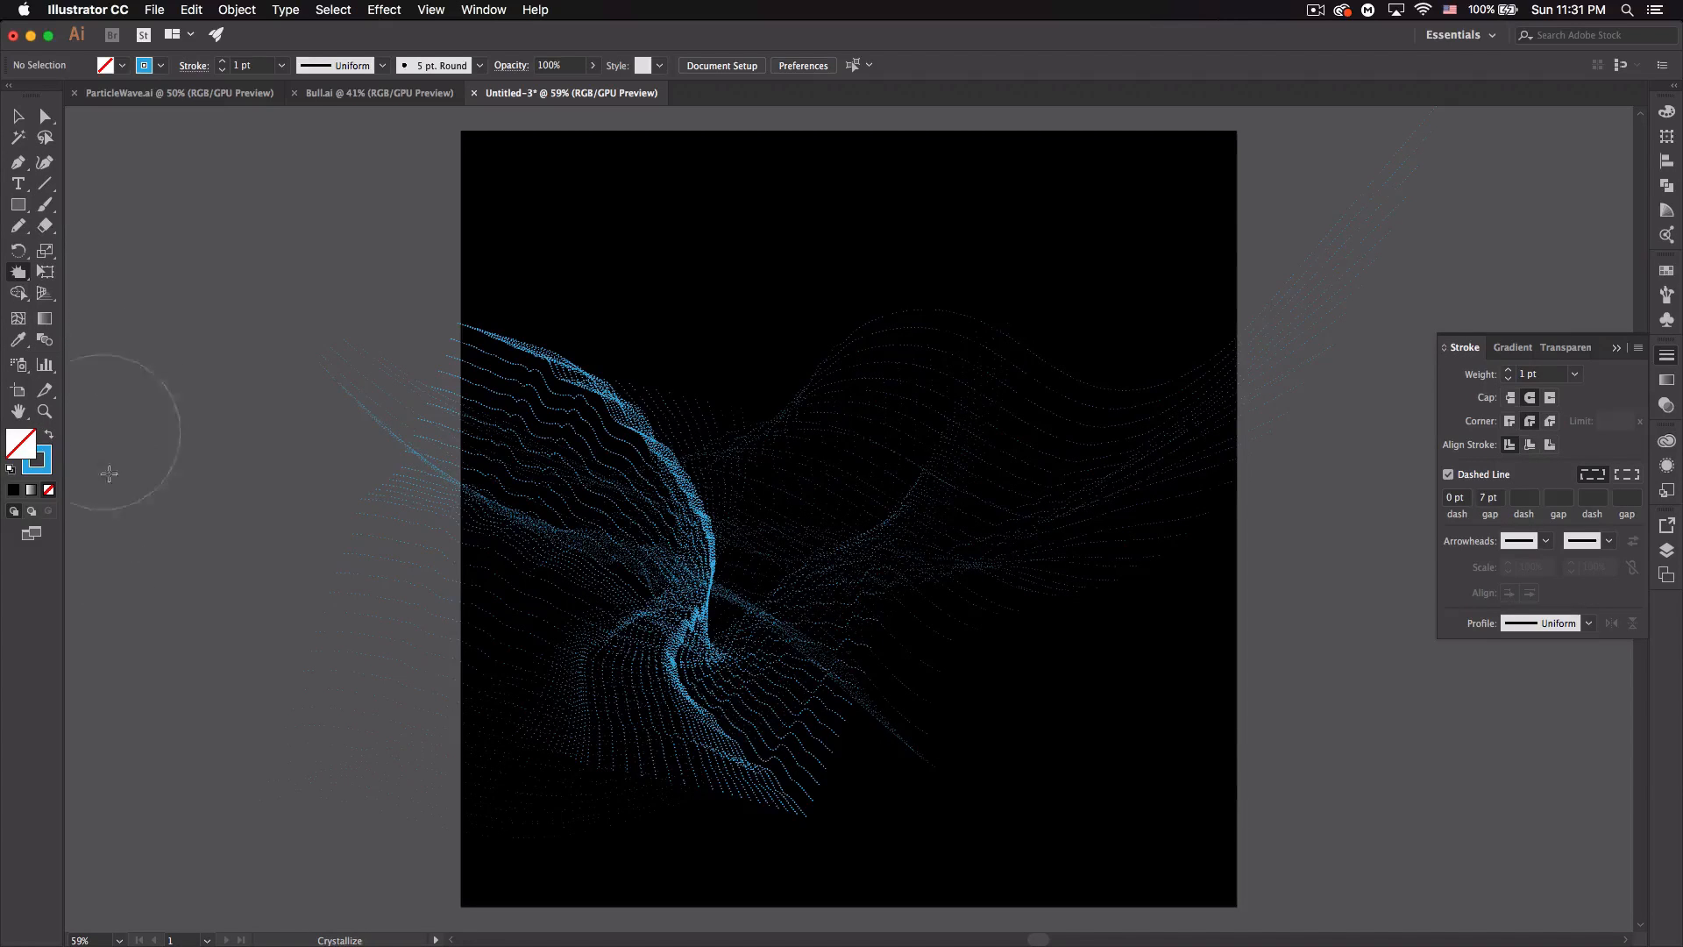
{"action": "mouse_move", "coordinate": [1007, 474]}
{"action": "left_mouse_down"}
{"action": "mouse_move", "coordinate": [977, 458]}
{"action": "mouse_move", "coordinate": [876, 536]}
{"action": "left_mouse_up"}
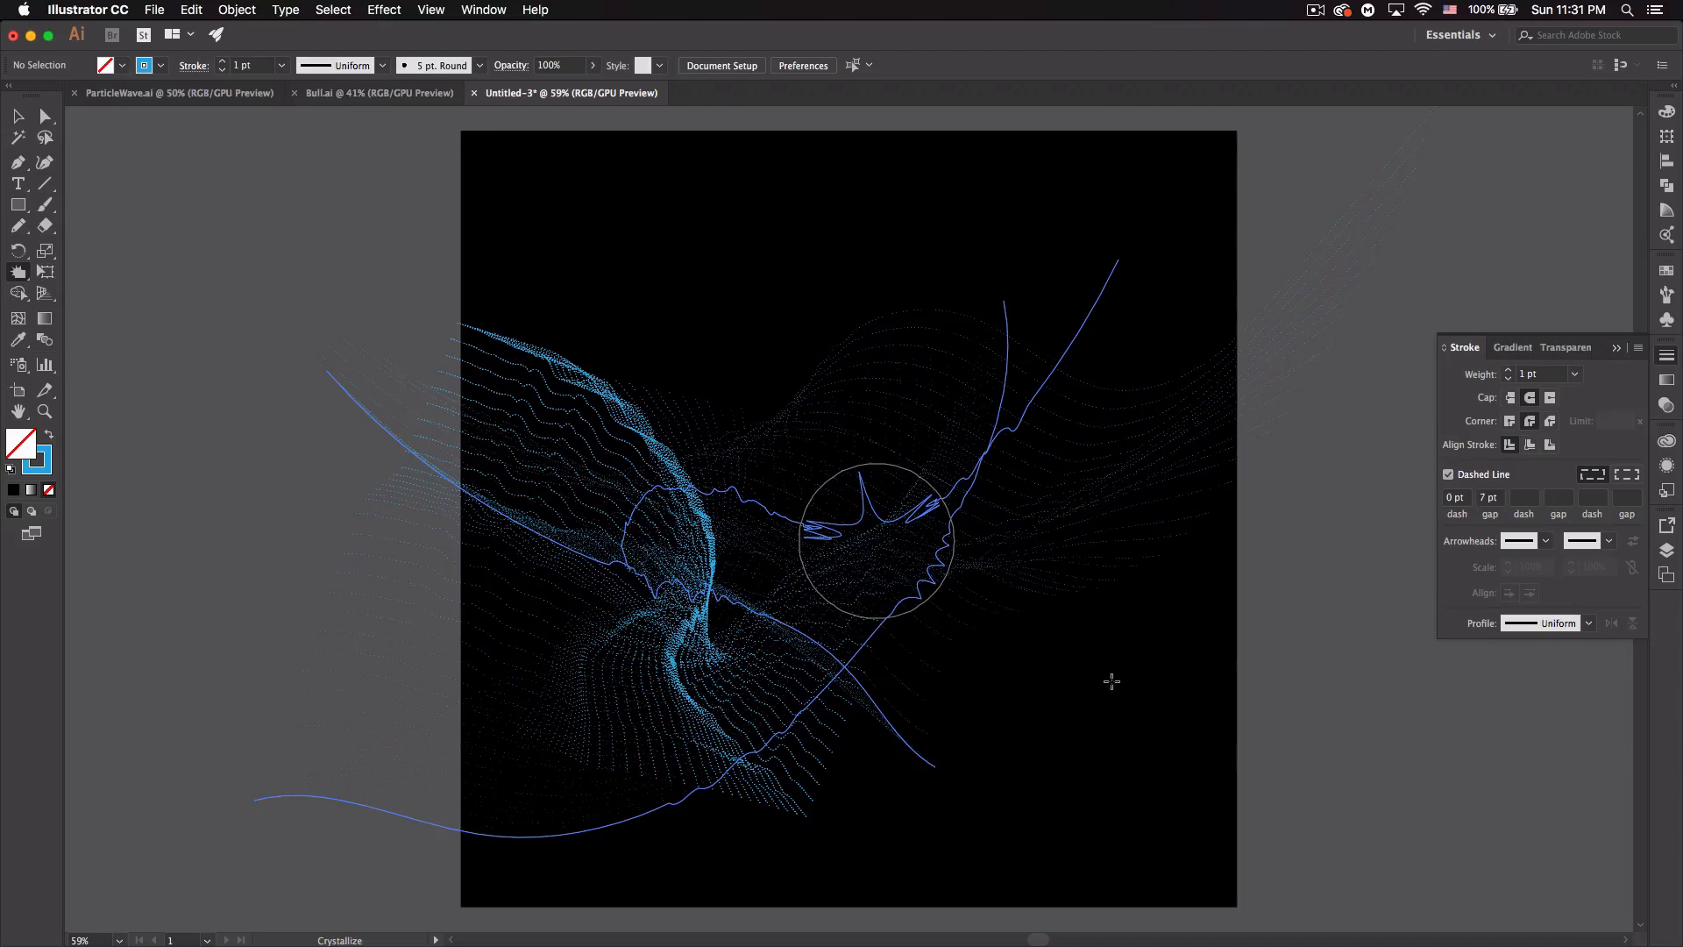
{"action": "mouse_move", "coordinate": [750, 493]}
{"action": "left_mouse_down"}
{"action": "mouse_move", "coordinate": [906, 578]}
{"action": "mouse_move", "coordinate": [921, 596]}
{"action": "mouse_move", "coordinate": [890, 610]}
{"action": "mouse_move", "coordinate": [899, 628]}
{"action": "mouse_move", "coordinate": [889, 579]}
{"action": "left_mouse_up"}
{"action": "left_click_drag", "start_coordinate": [1000, 613], "coordinate": [998, 613]}
{"action": "mouse_move", "coordinate": [900, 574]}
{"action": "left_mouse_down"}
{"action": "mouse_move", "coordinate": [962, 525]}
{"action": "mouse_move", "coordinate": [866, 529]}
{"action": "mouse_move", "coordinate": [984, 523]}
{"action": "mouse_move", "coordinate": [903, 623]}
{"action": "left_mouse_up"}
- Try crystallizing the bright fold and the upper right curves, undoing each attempt
{"action": "left_click_drag", "start_coordinate": [698, 536], "coordinate": [694, 535]}
{"action": "left_click", "coordinate": [714, 530]}
{"action": "key", "text": "super+z"}
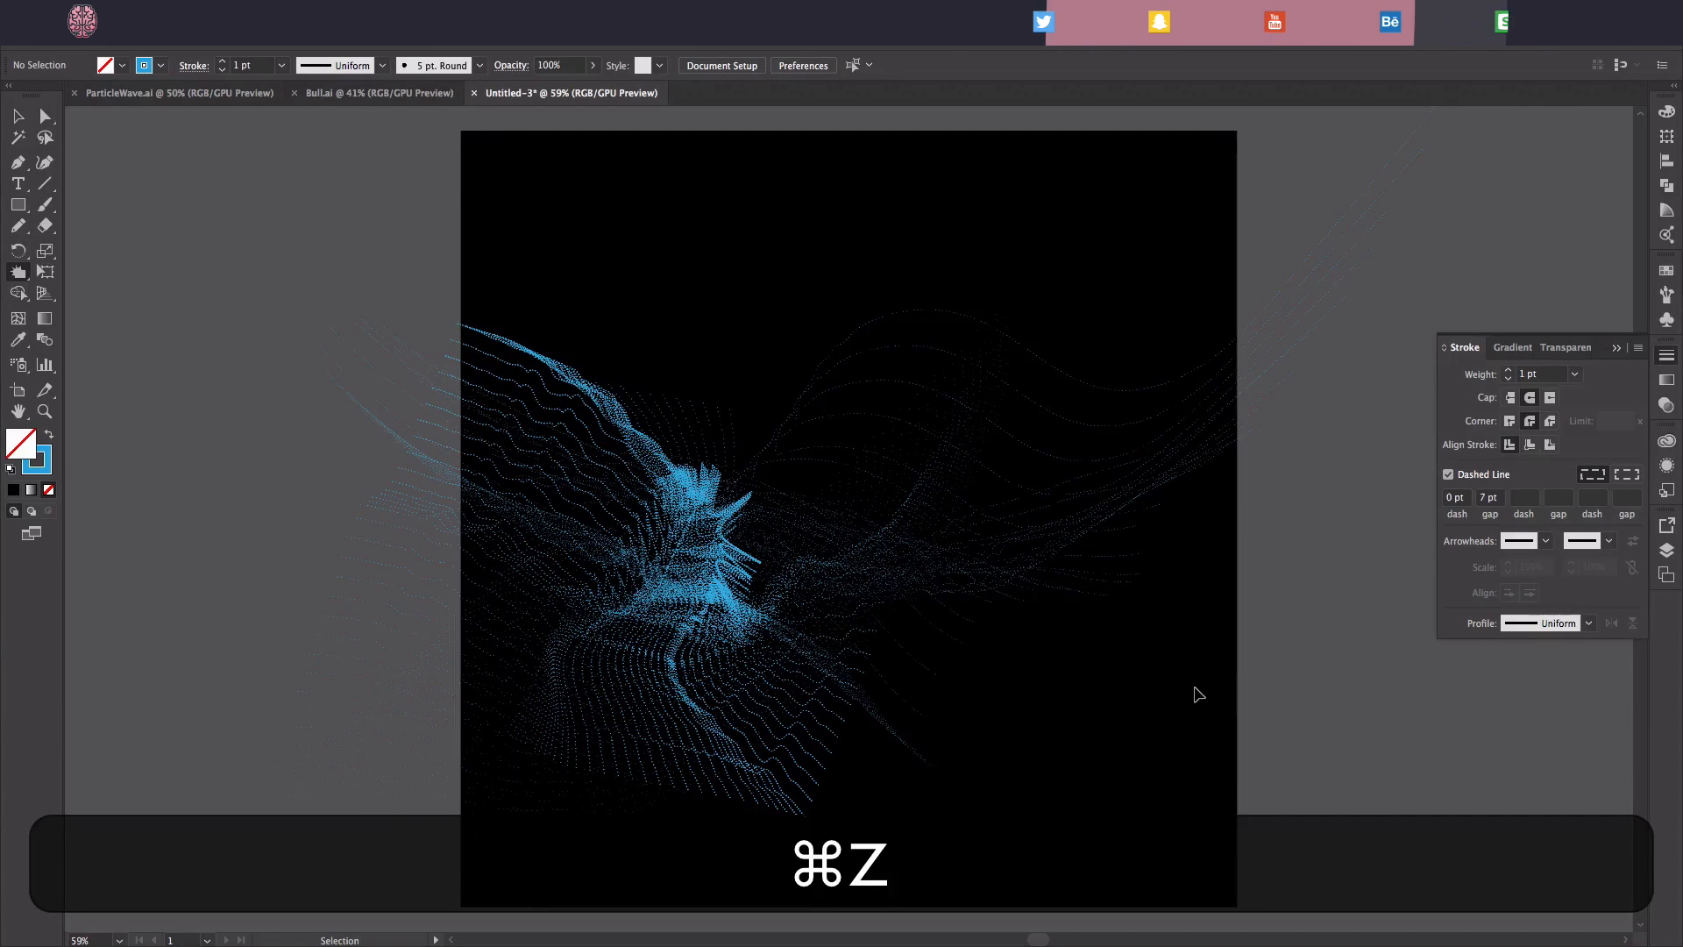
{"action": "left_click", "coordinate": [1154, 390]}
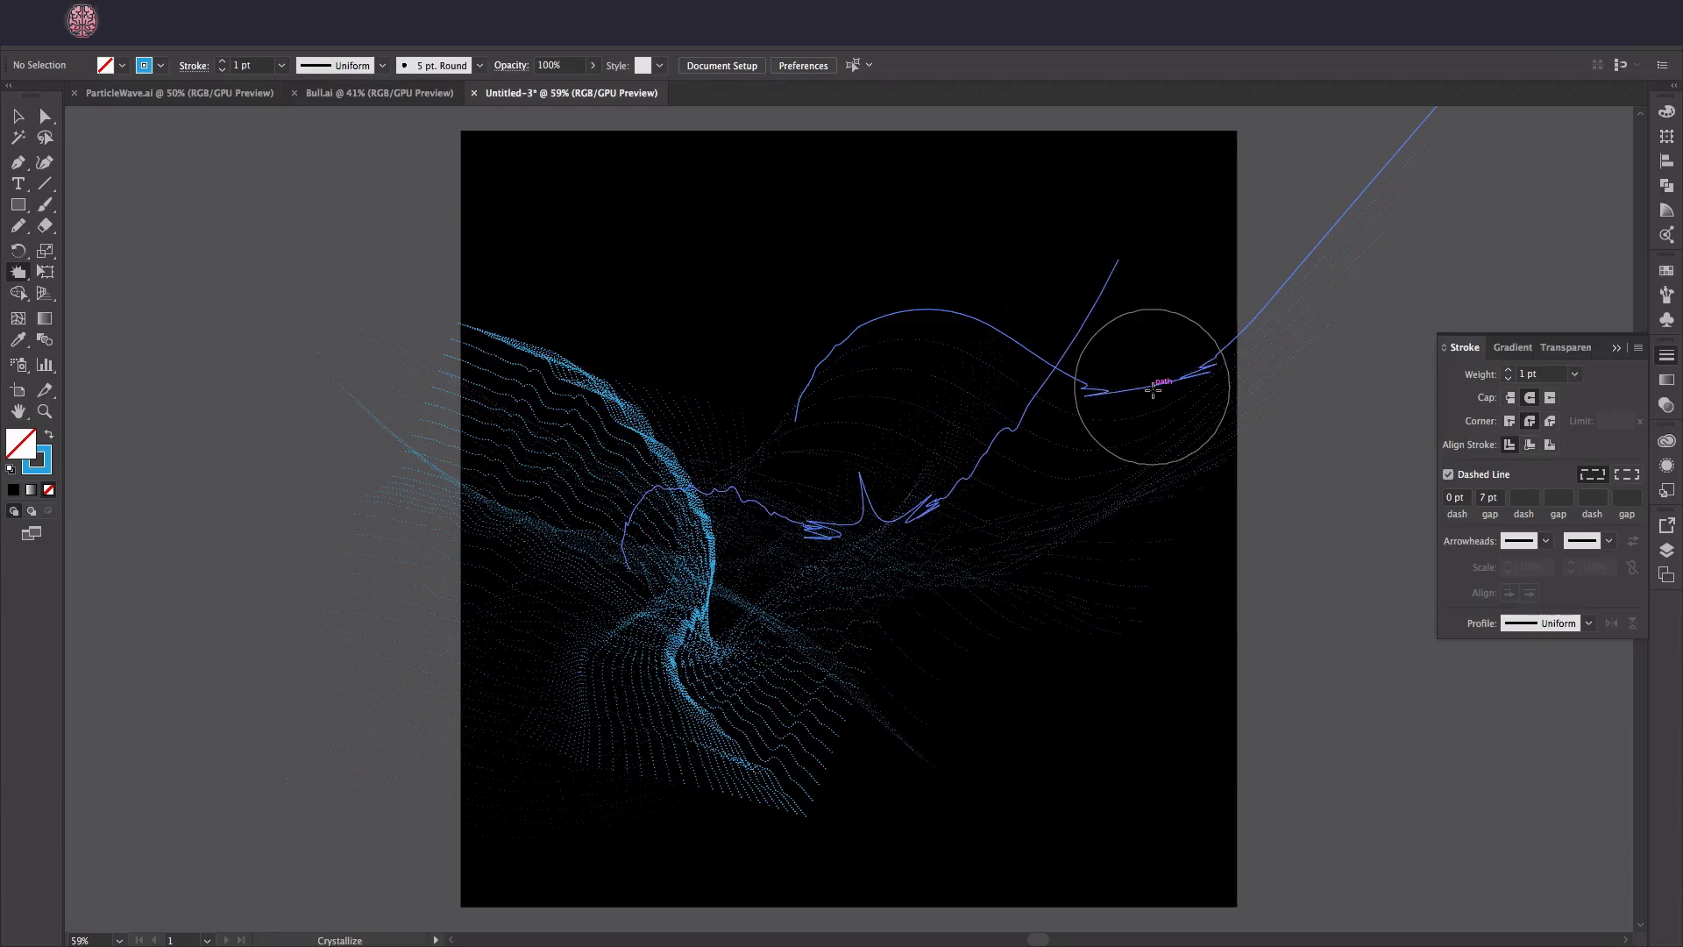
{"action": "key", "text": "super+z"}
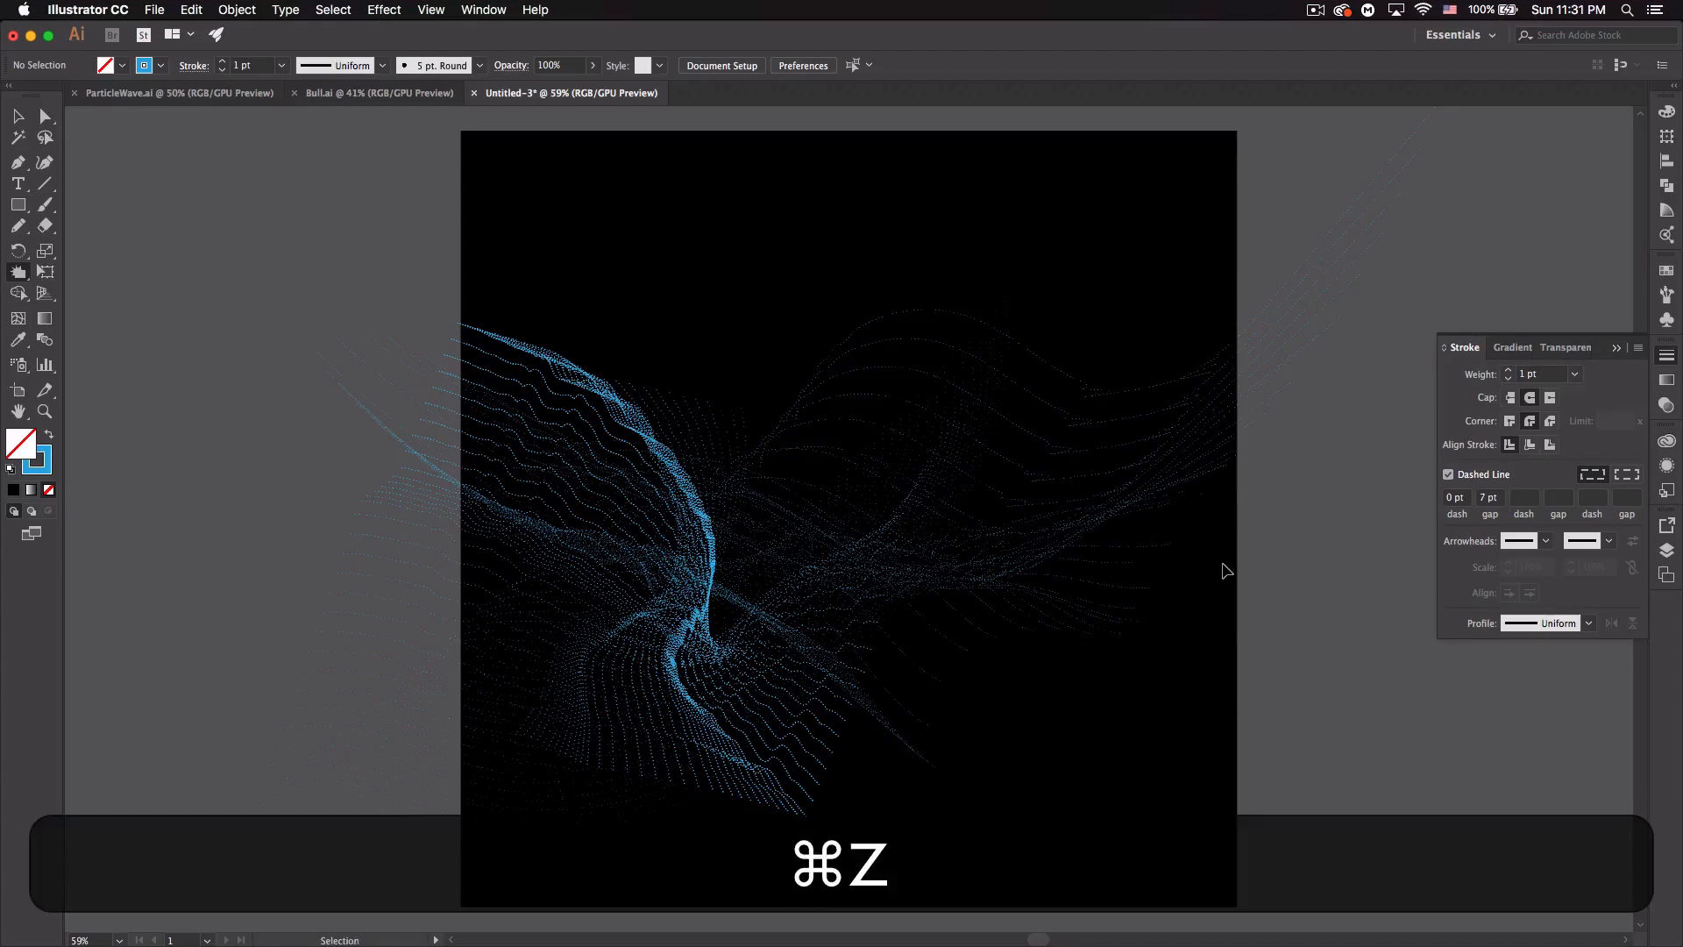
{"action": "left_click", "coordinate": [1142, 424]}
{"action": "left_click", "coordinate": [1019, 348]}
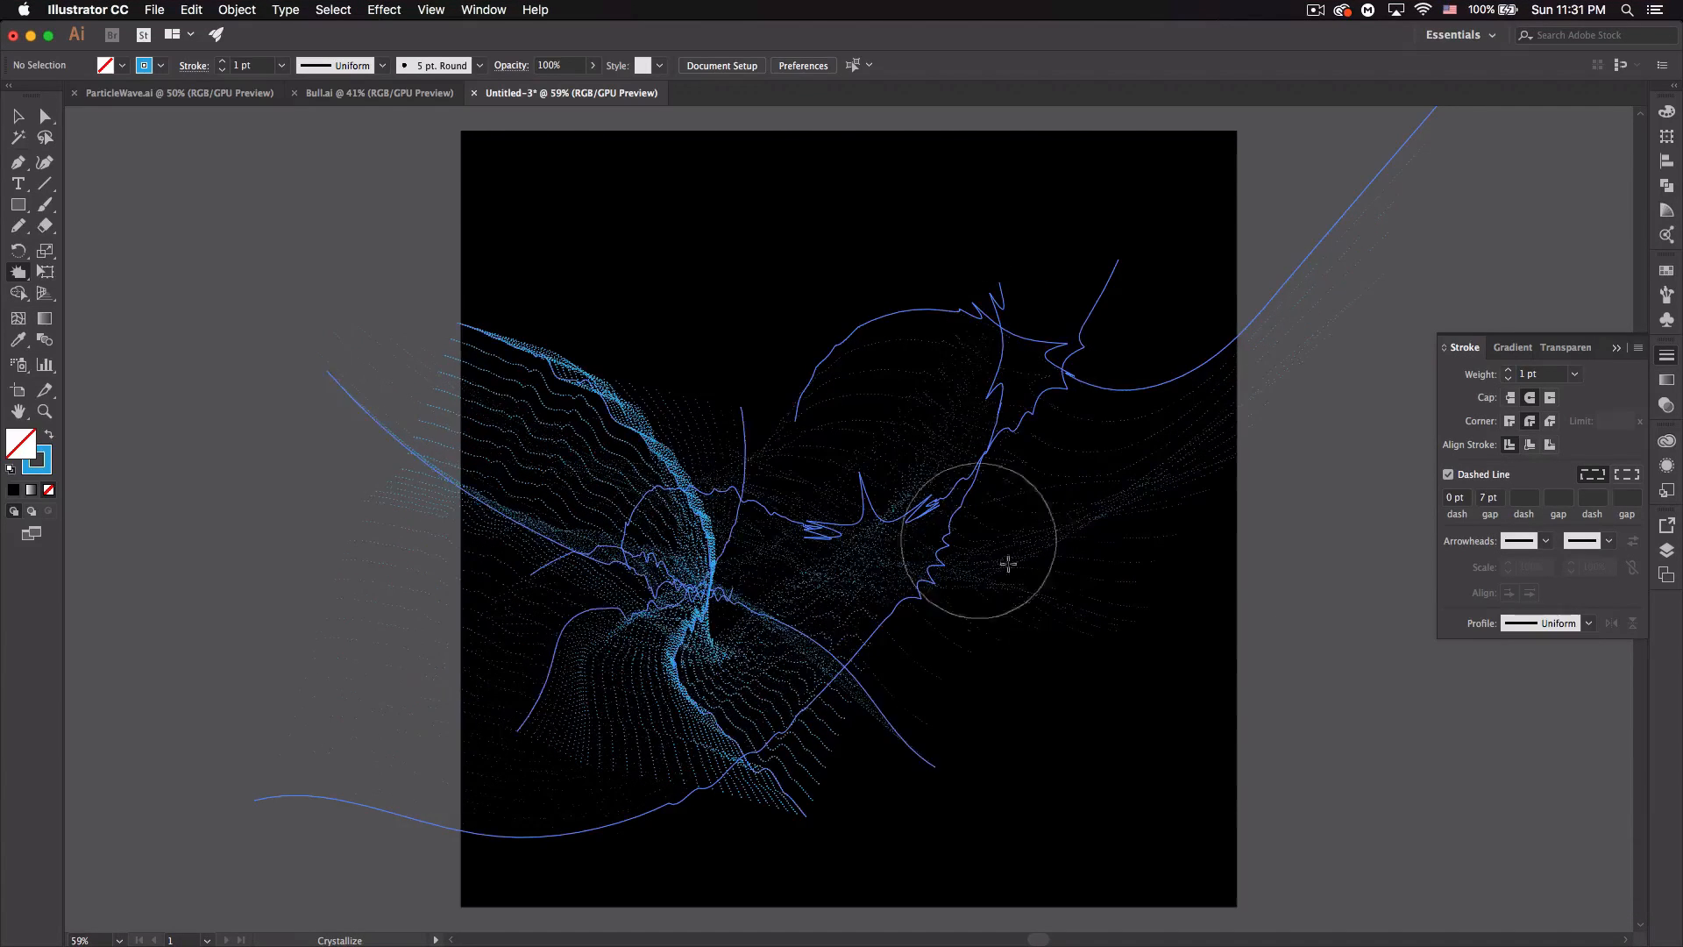
{"action": "key", "text": "super+z"}
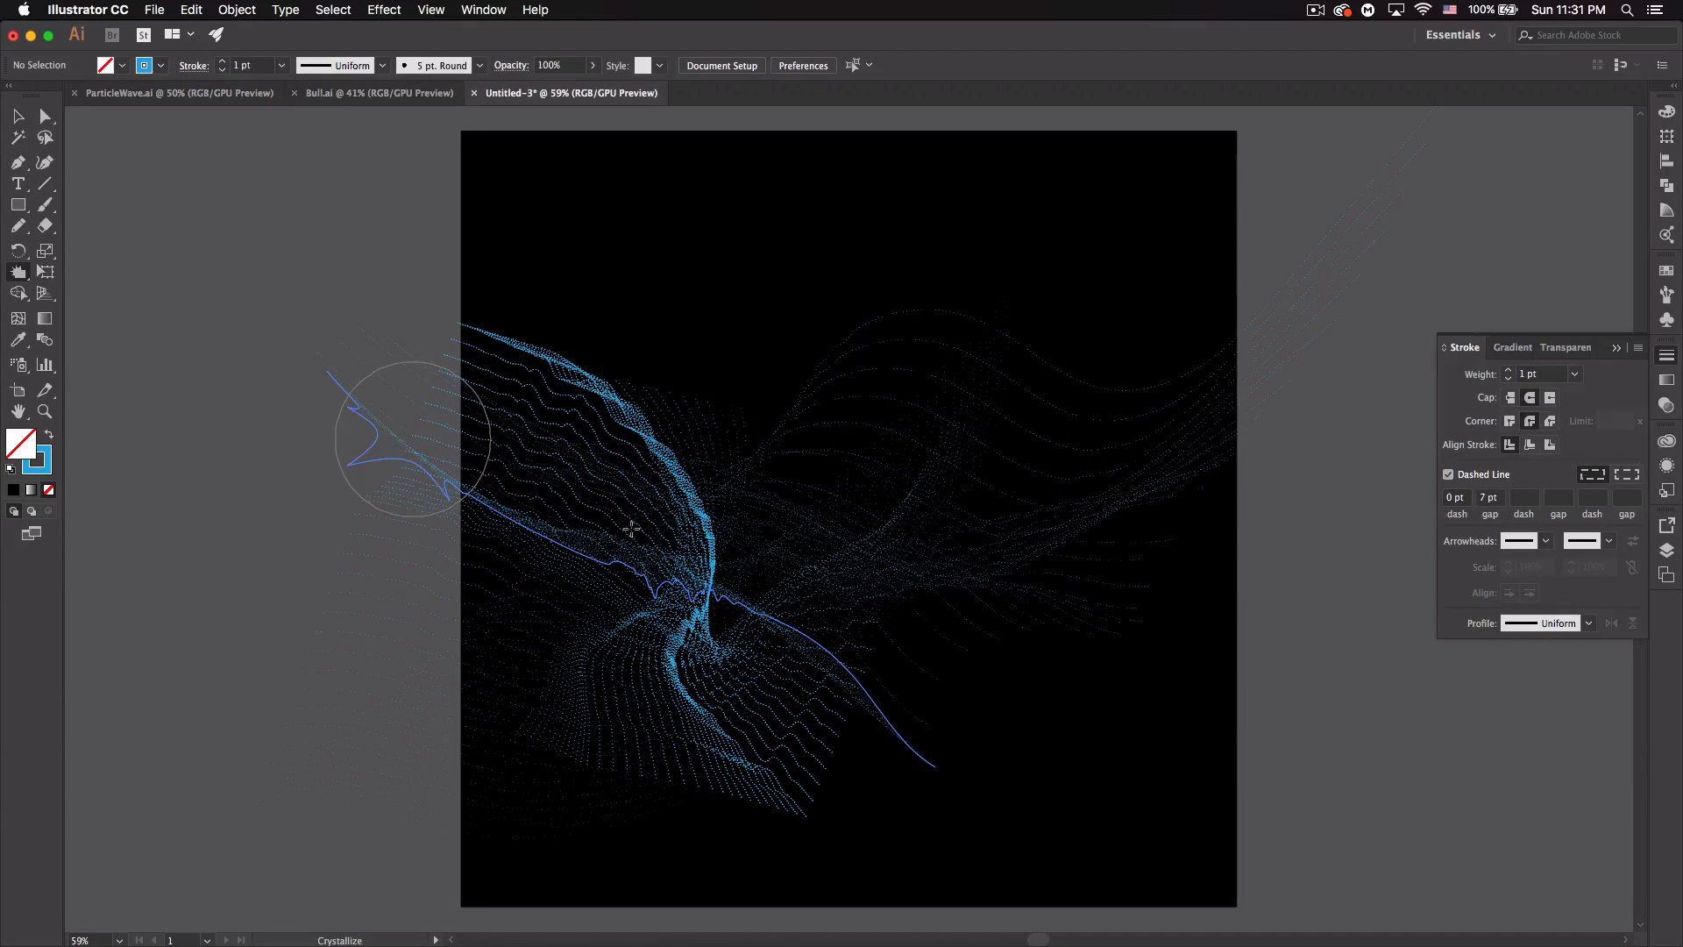
- Crystallize the outer curve at the wave's left end and finish with the Selection tool and nothing selected
{"action": "left_click_drag", "start_coordinate": [664, 650], "coordinate": [597, 731]}
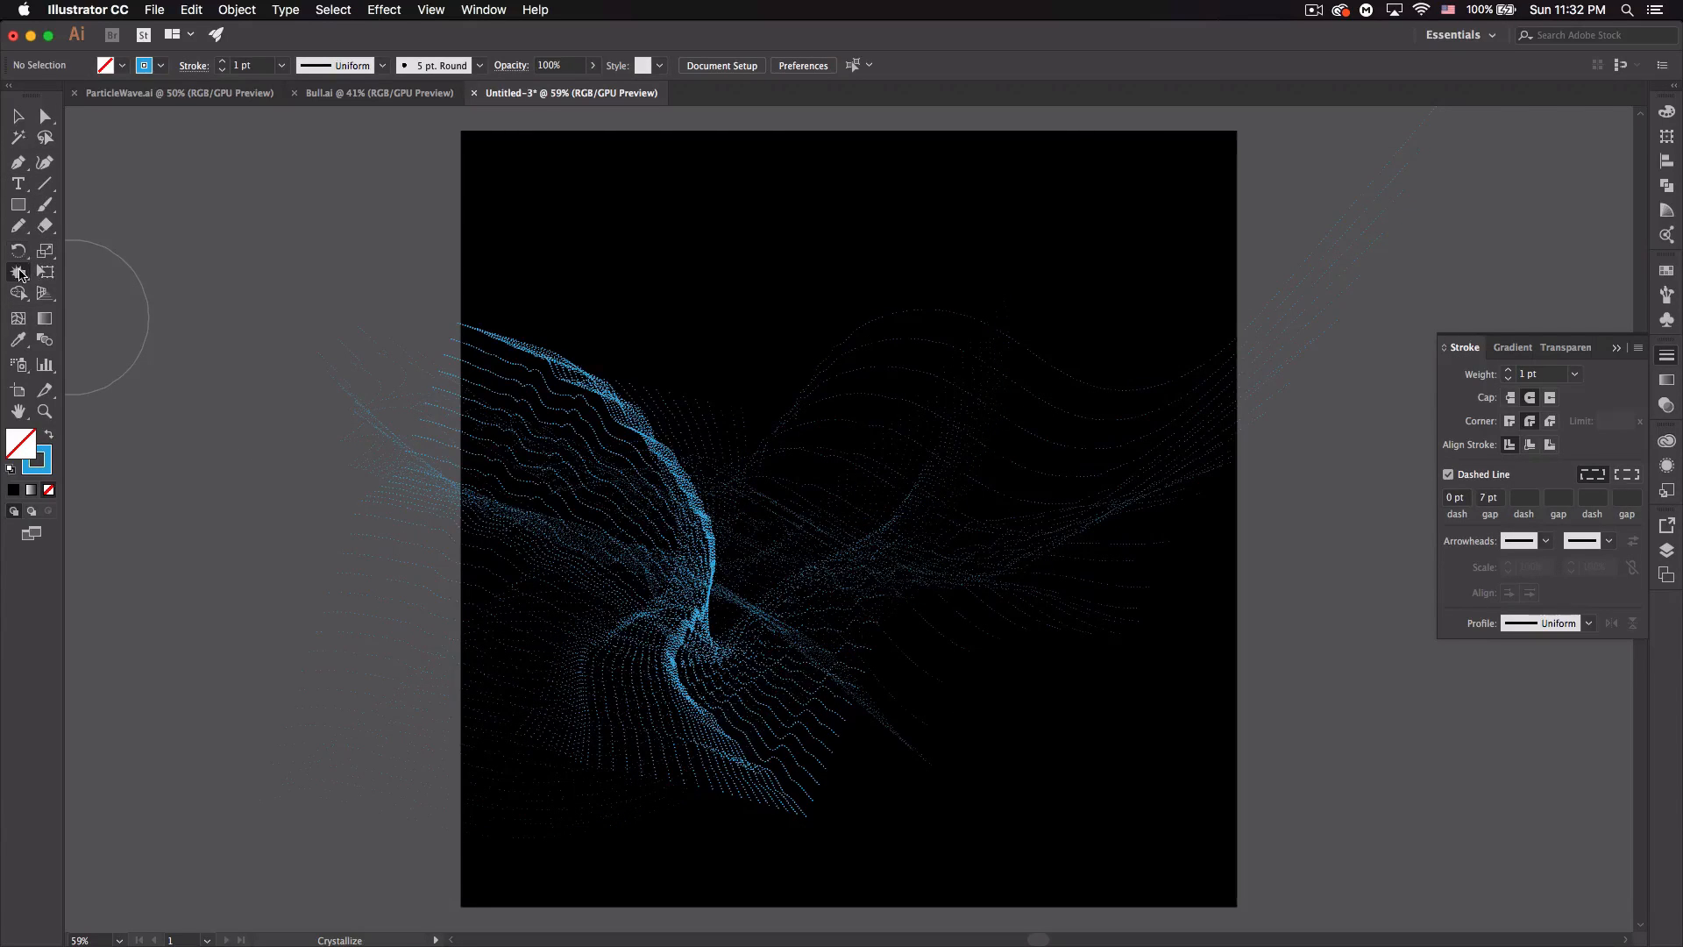
{"action": "left_click", "coordinate": [18, 272]}
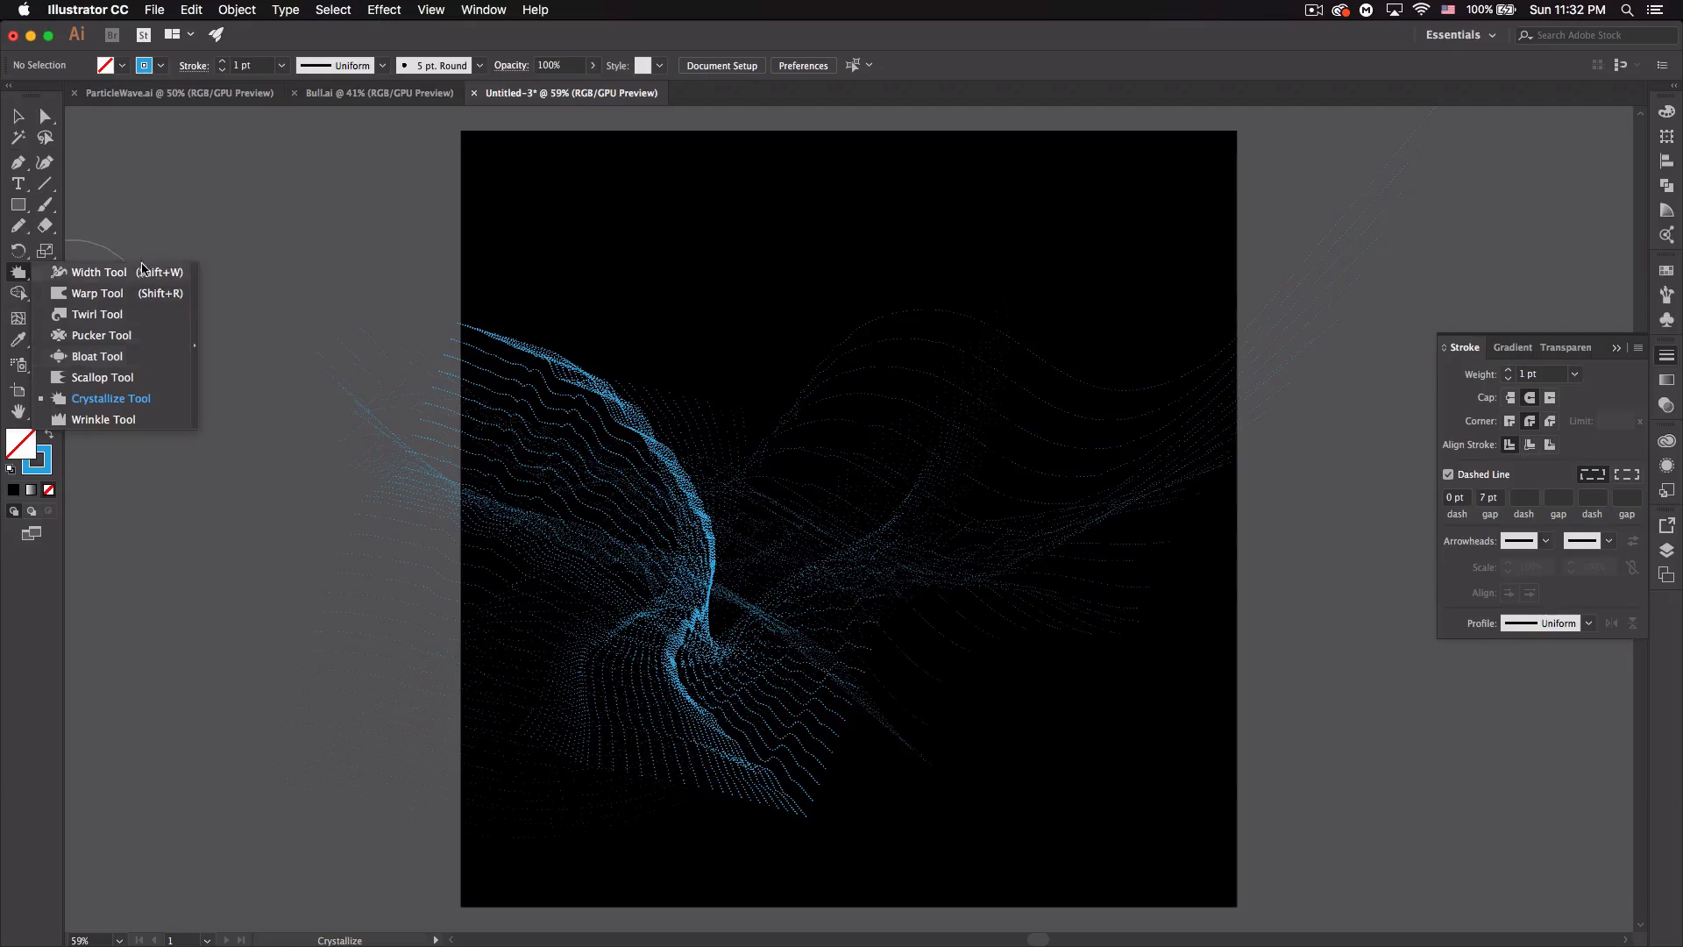
{"action": "left_click", "coordinate": [19, 278]}
{"action": "left_click", "coordinate": [18, 115]}
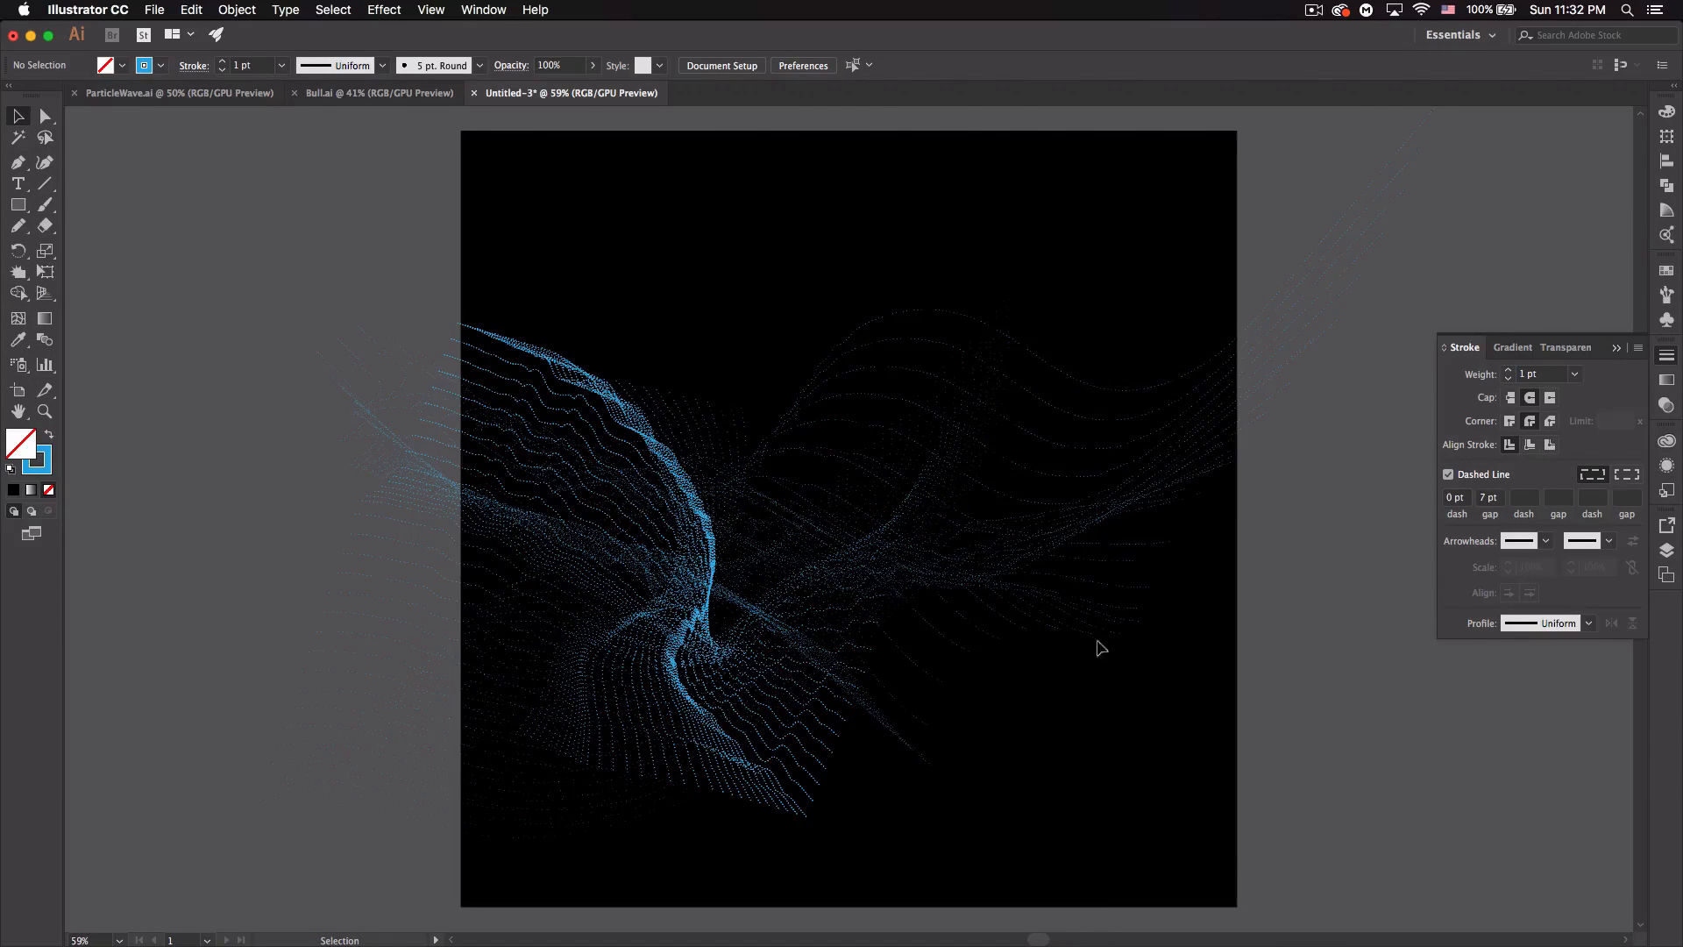
{"action": "left_click_drag", "start_coordinate": [190, 194], "coordinate": [1568, 925]}
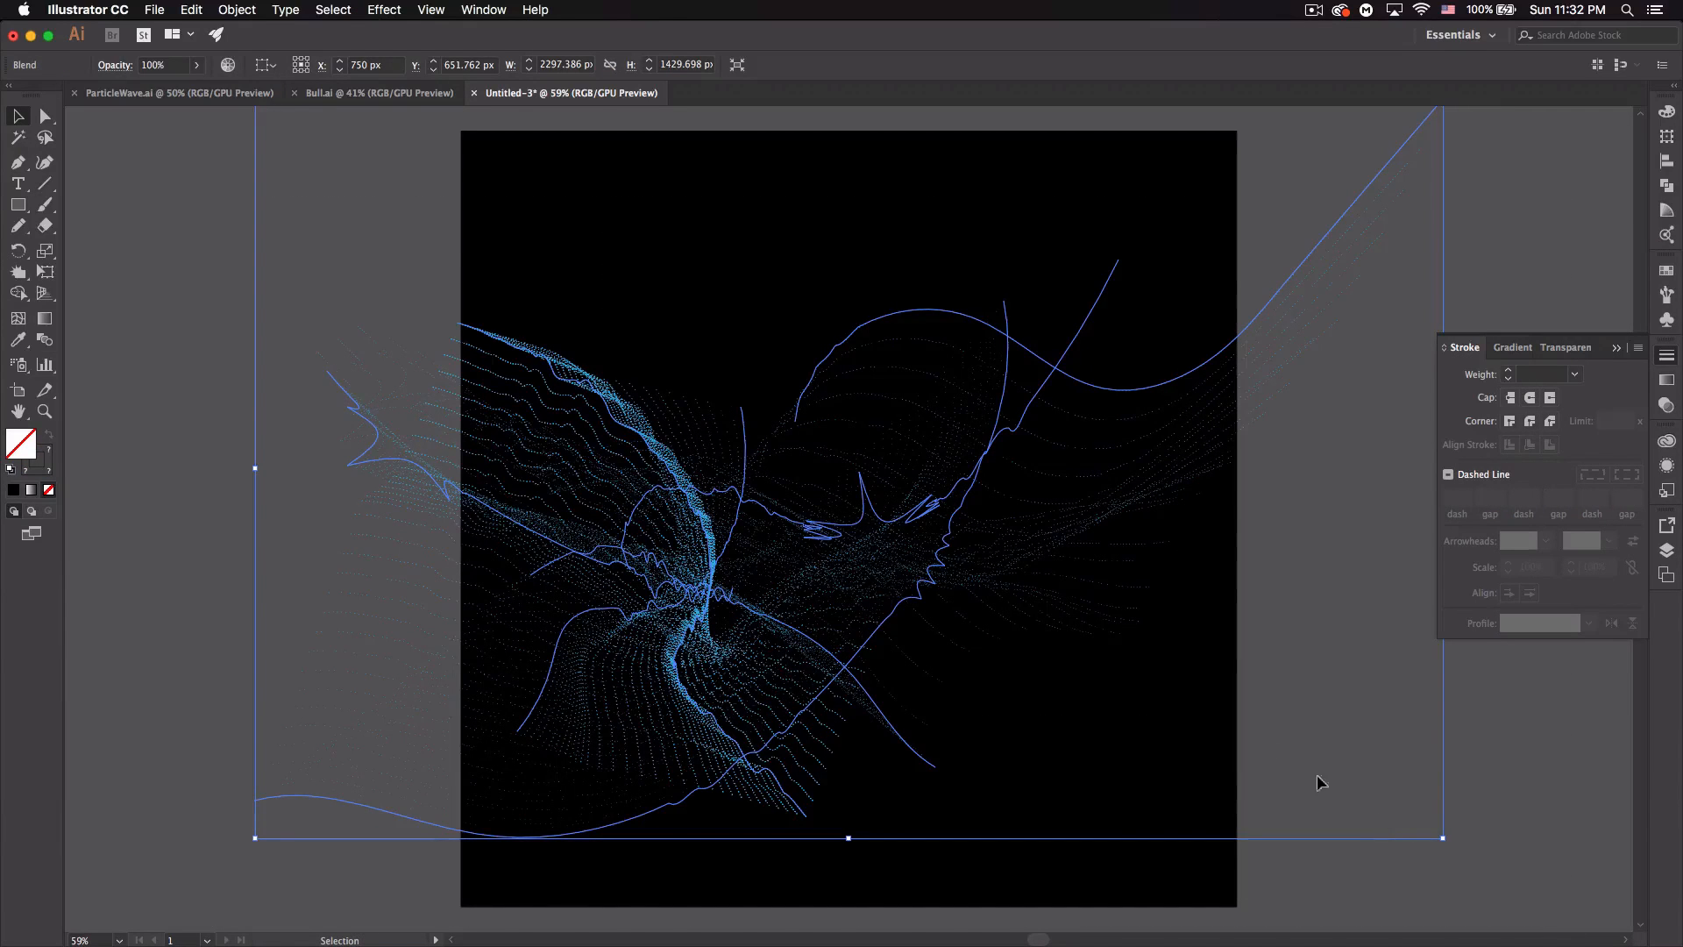
{"action": "left_click", "coordinate": [155, 143]}
- Switch to the ParticleWave.ai document and copy its entire wave blend
{"action": "left_click", "coordinate": [158, 93]}
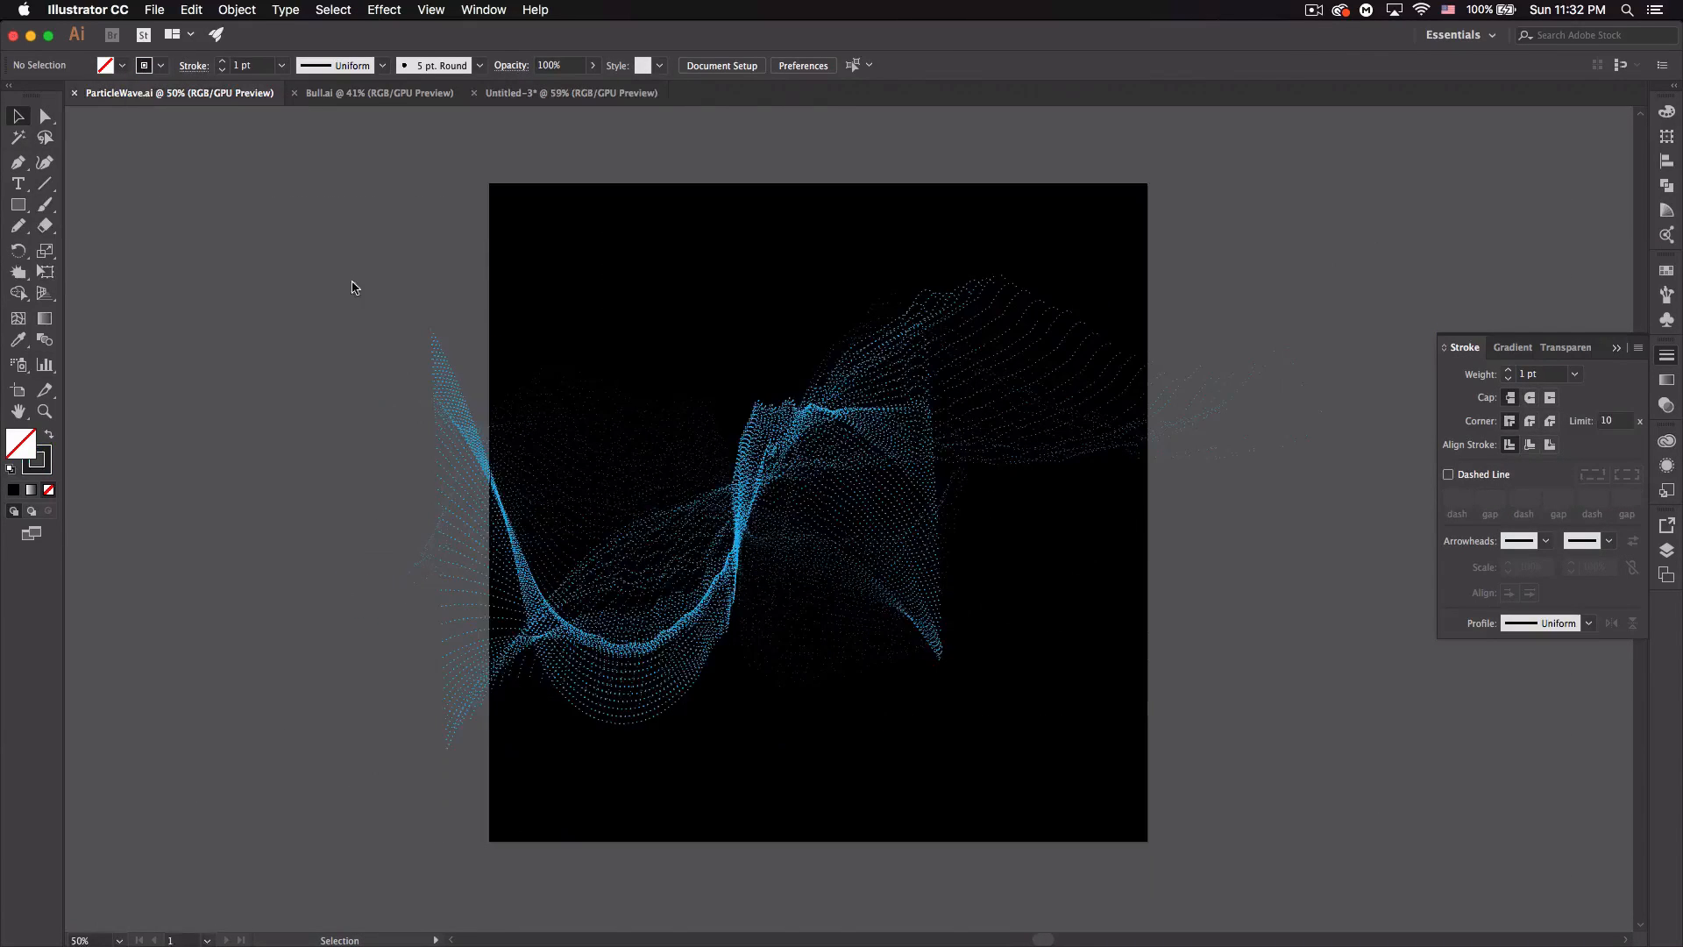
{"action": "left_click_drag", "start_coordinate": [235, 193], "coordinate": [1328, 830]}
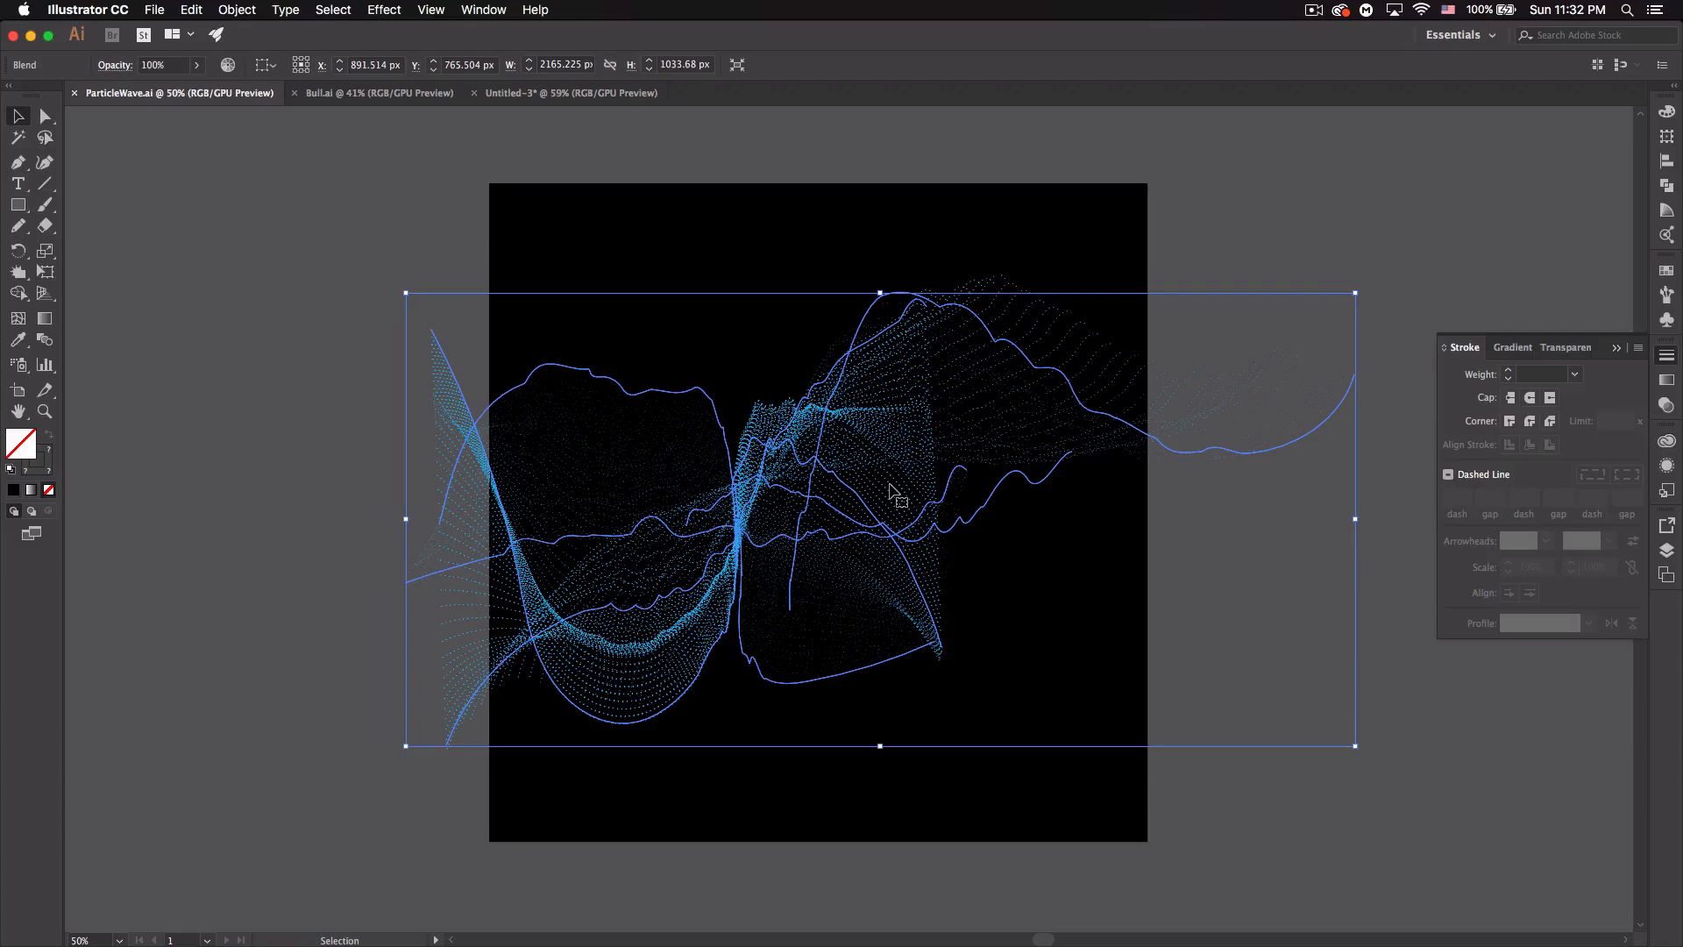
{"action": "key", "text": "super"}
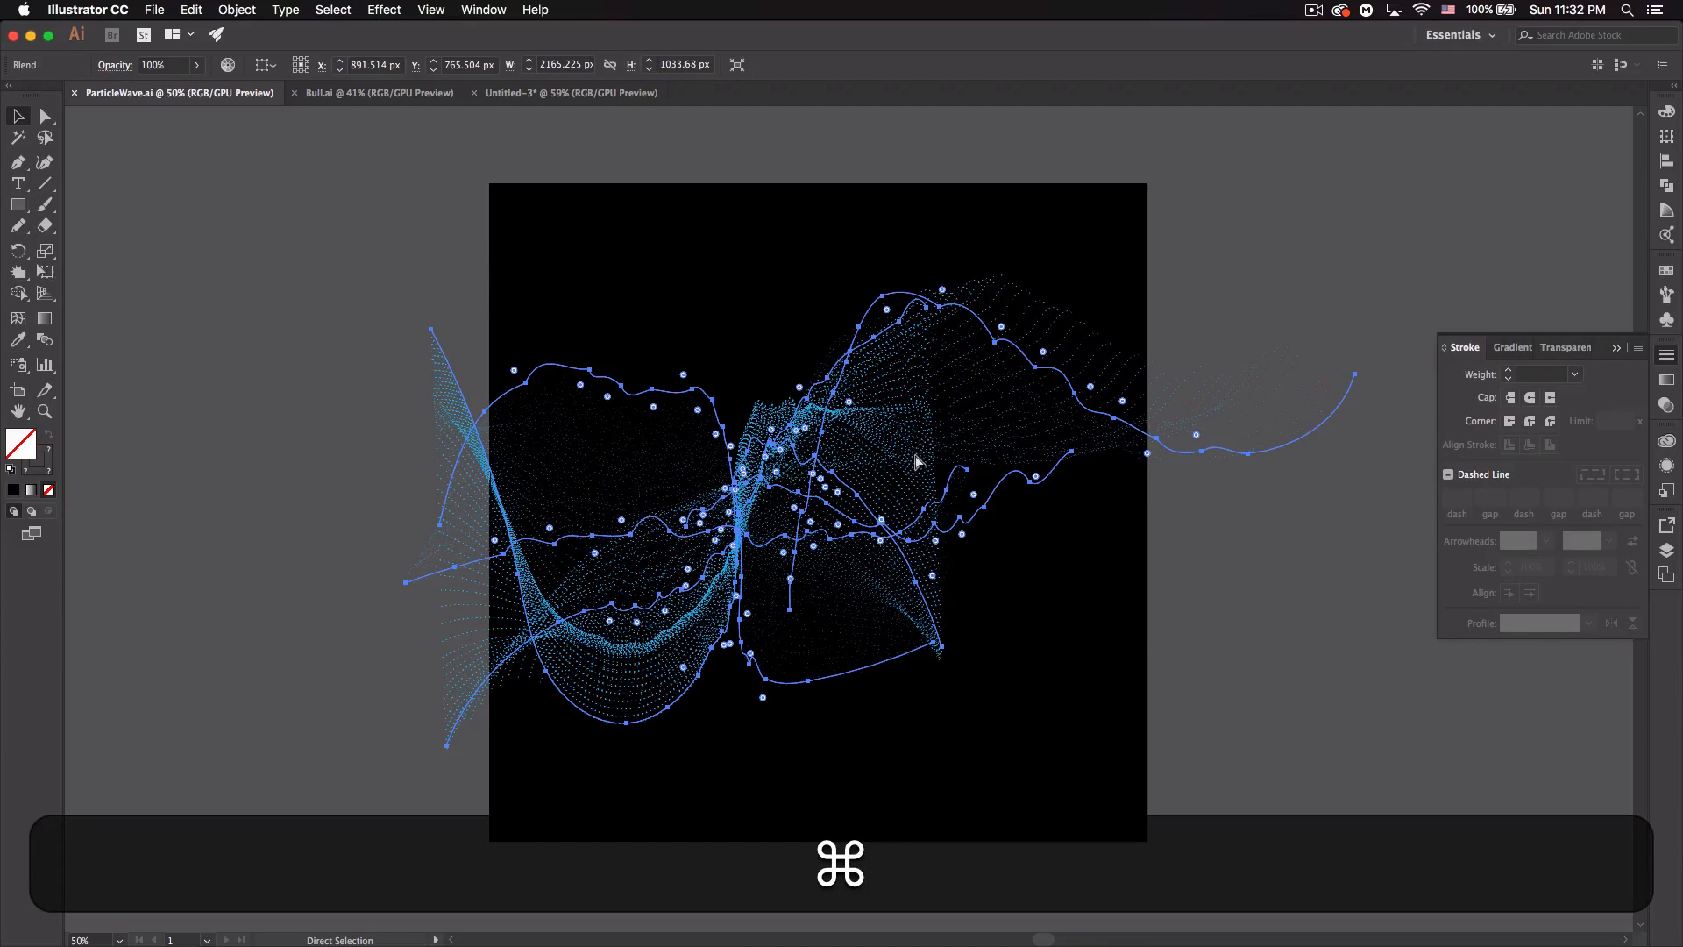
{"action": "key", "text": "super+c"}
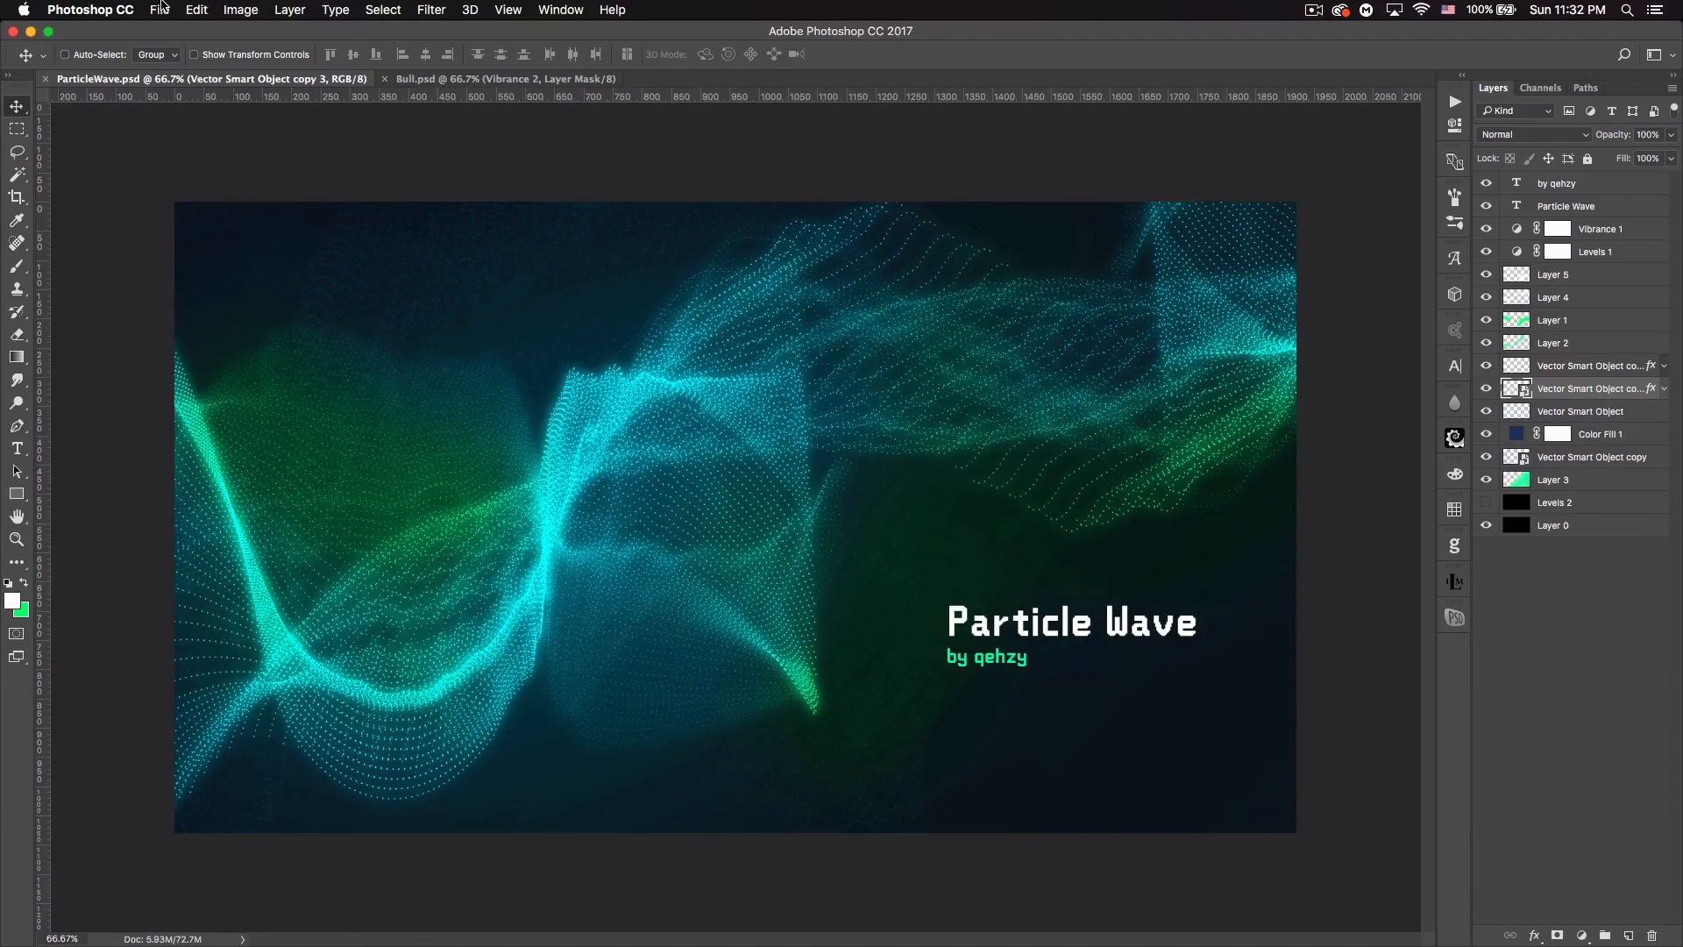
- Switch to Photoshop and create a 1920 x 1080 px document at 72 ppi with a black background
{"action": "left_click", "coordinate": [158, 10]}
{"action": "left_click", "coordinate": [166, 30]}
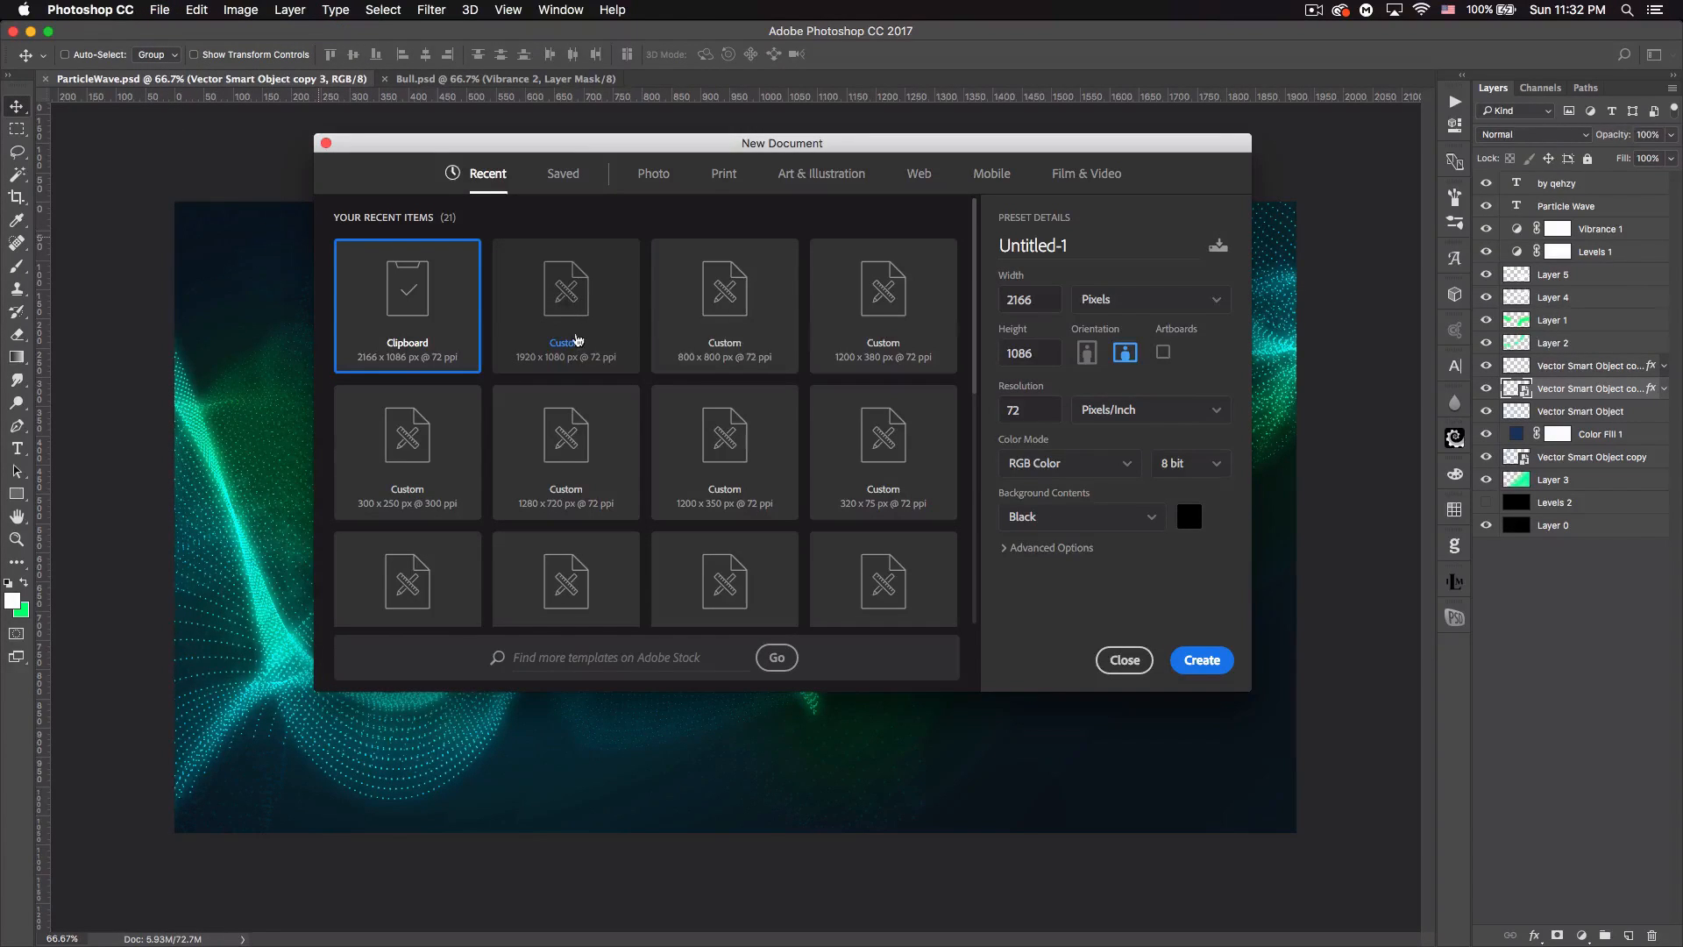
{"action": "left_click", "coordinate": [576, 329]}
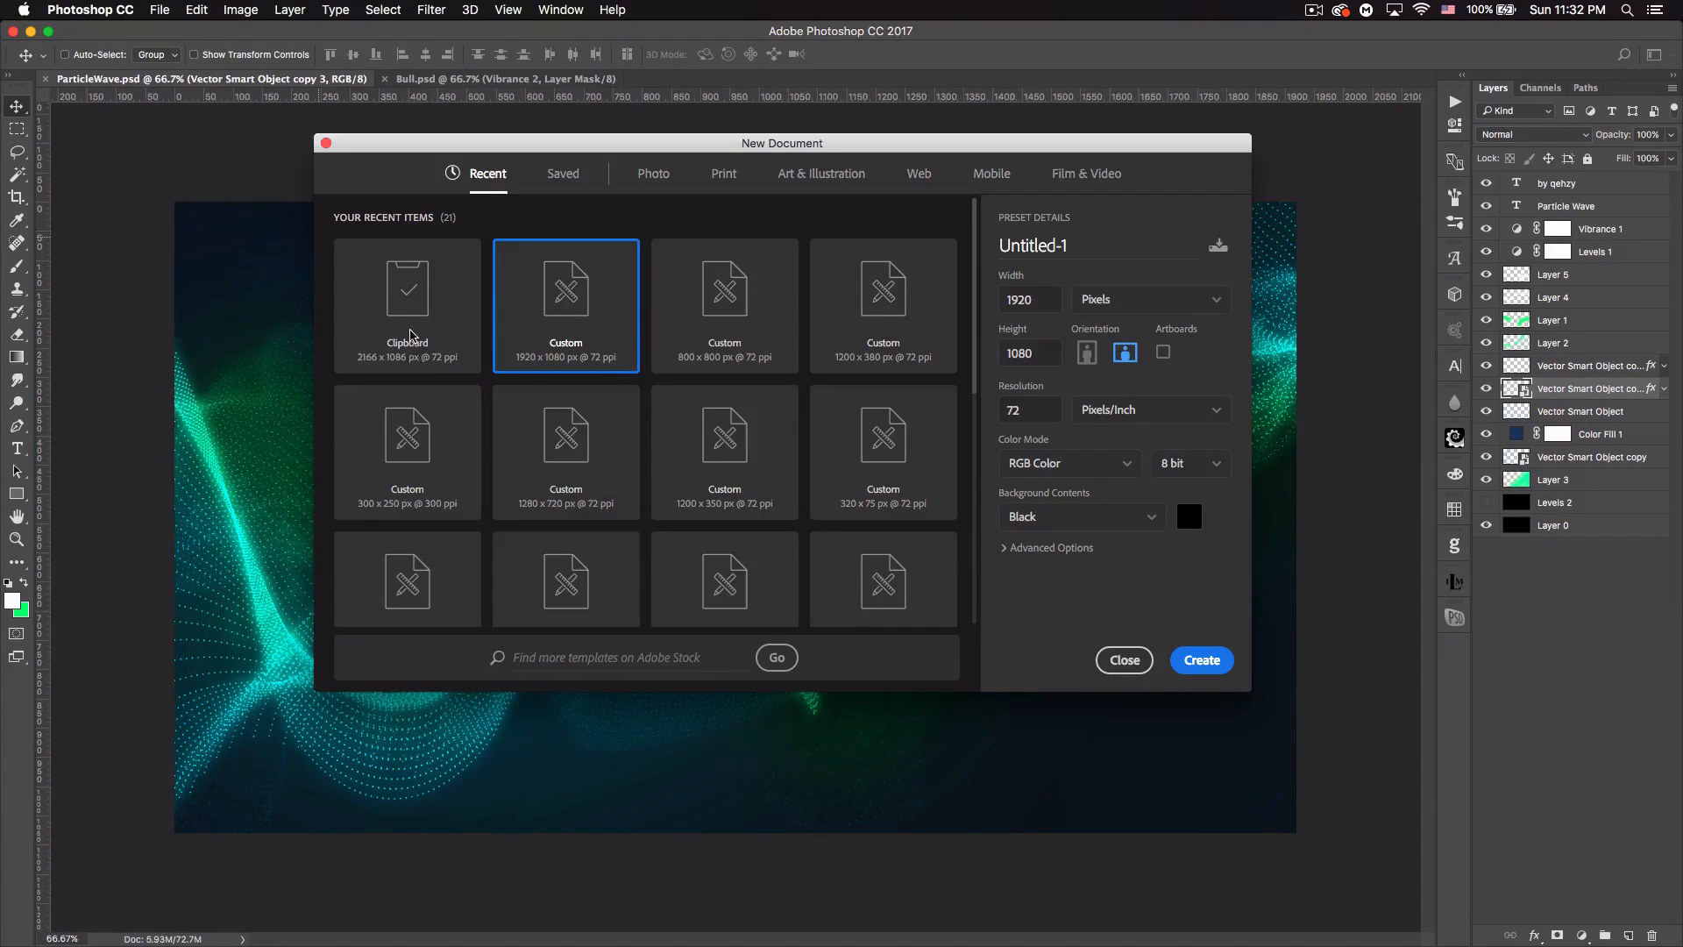
{"action": "left_click", "coordinate": [1202, 660]}
- Paste the copied wave as a smart object and scale it to about 99% so it fills the canvas height
{"action": "key", "text": "super+v"}
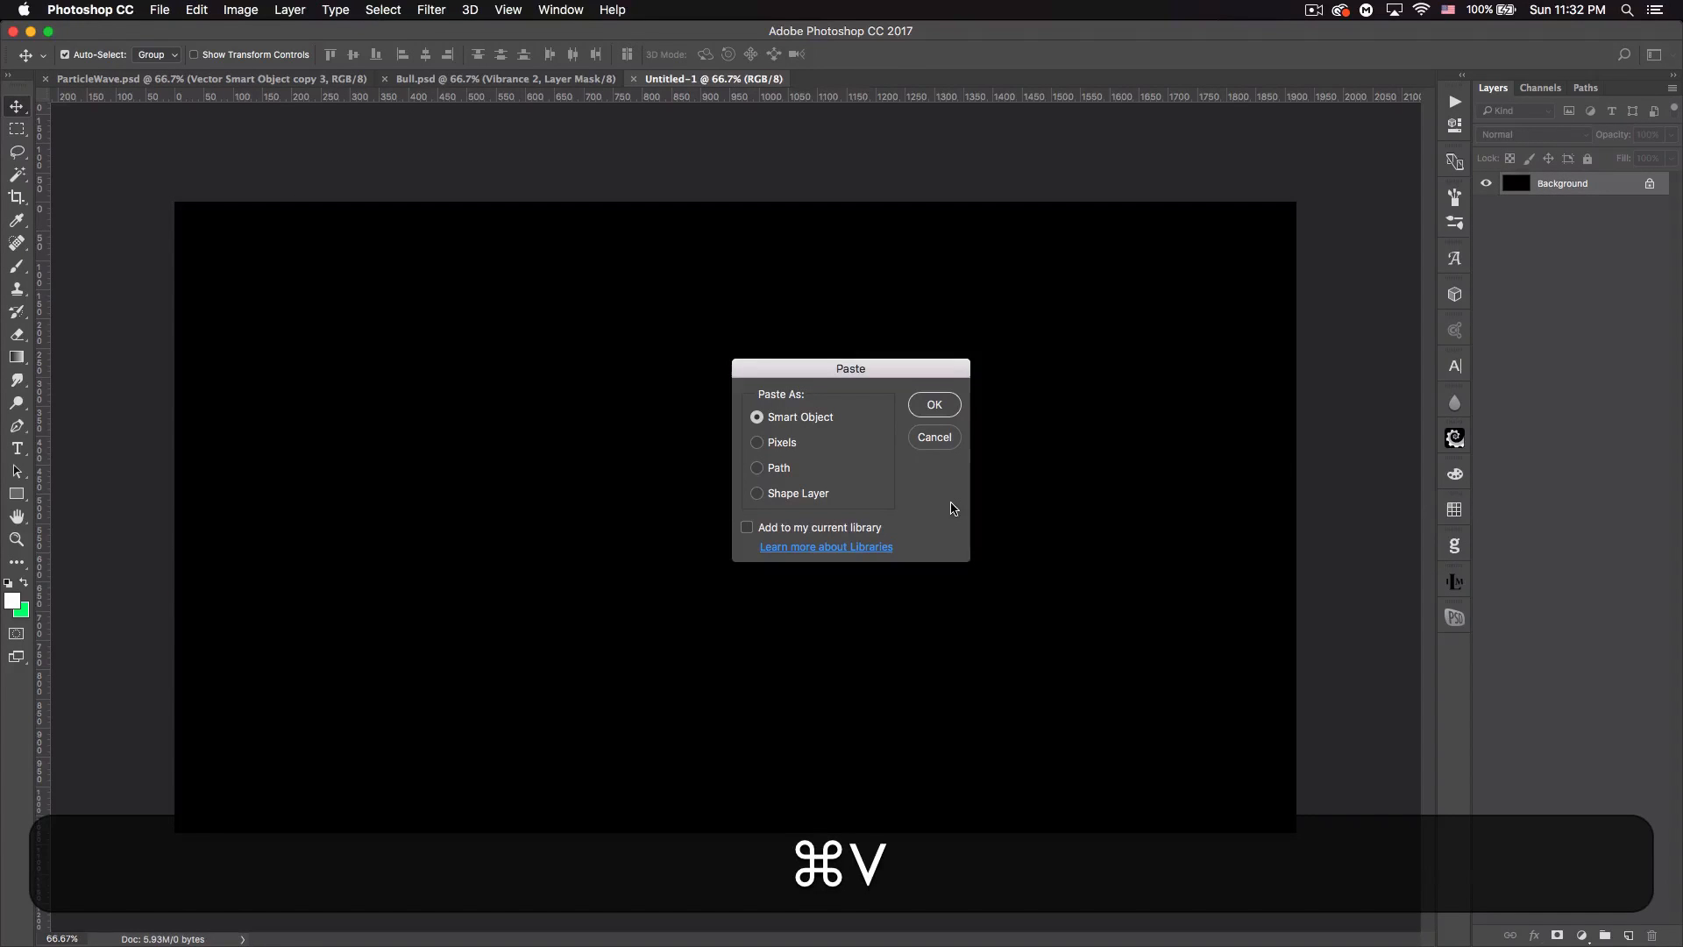
{"action": "left_click", "coordinate": [932, 406]}
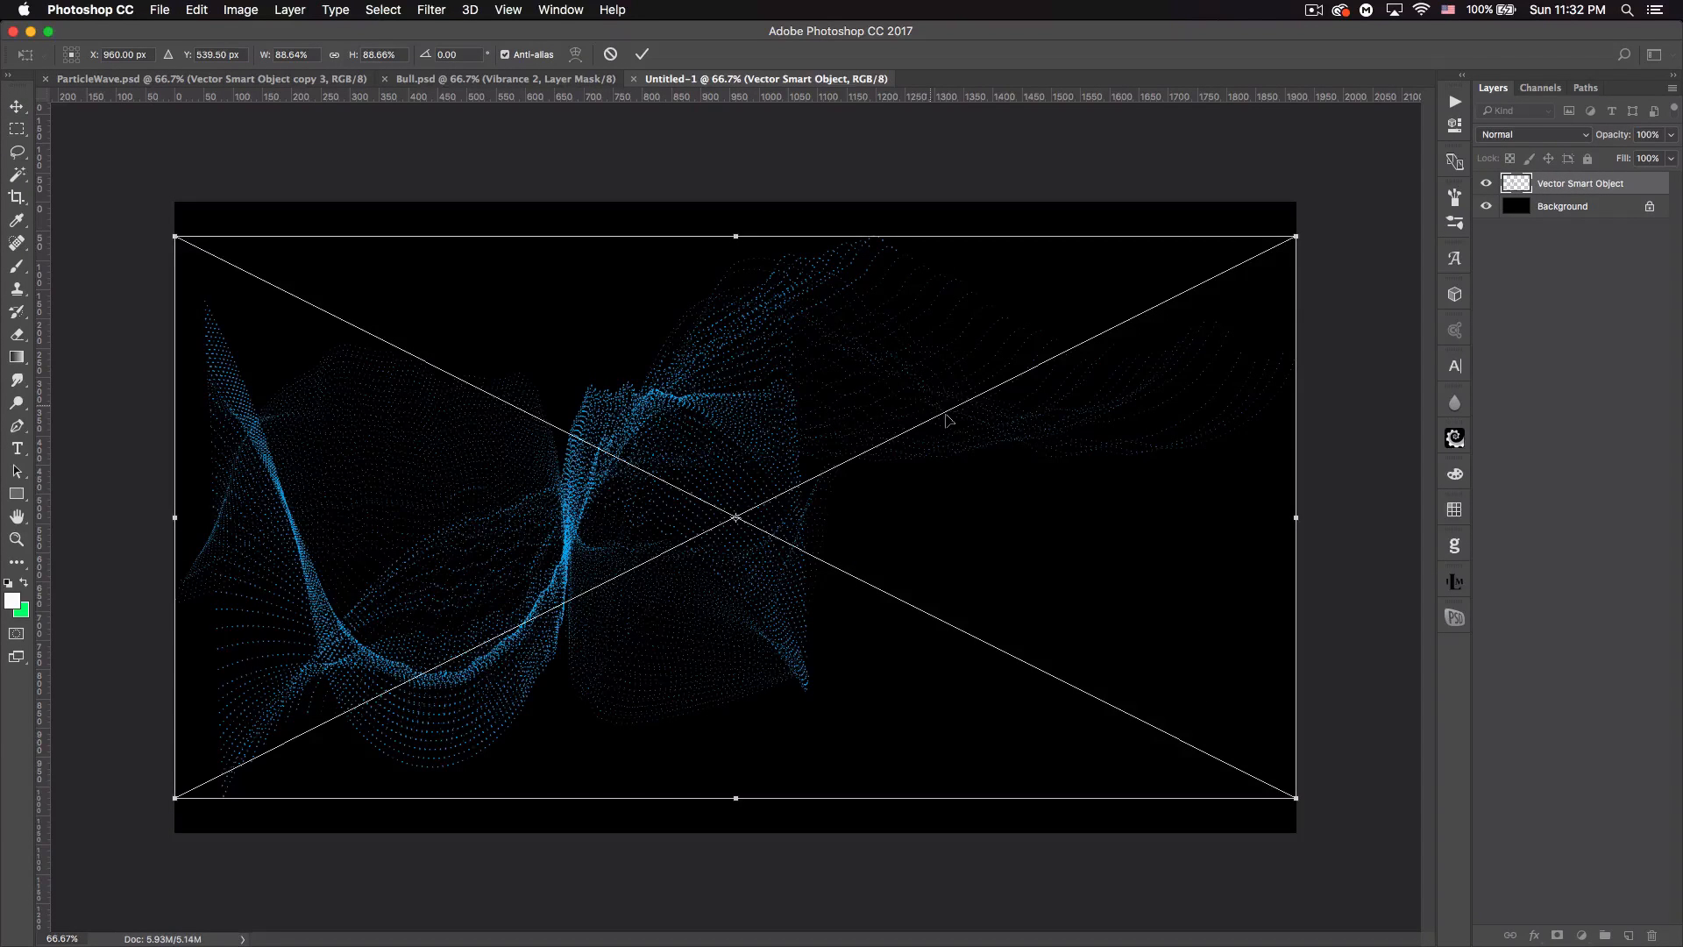
{"action": "left_click_drag", "start_coordinate": [1297, 799], "coordinate": [1358, 841]}
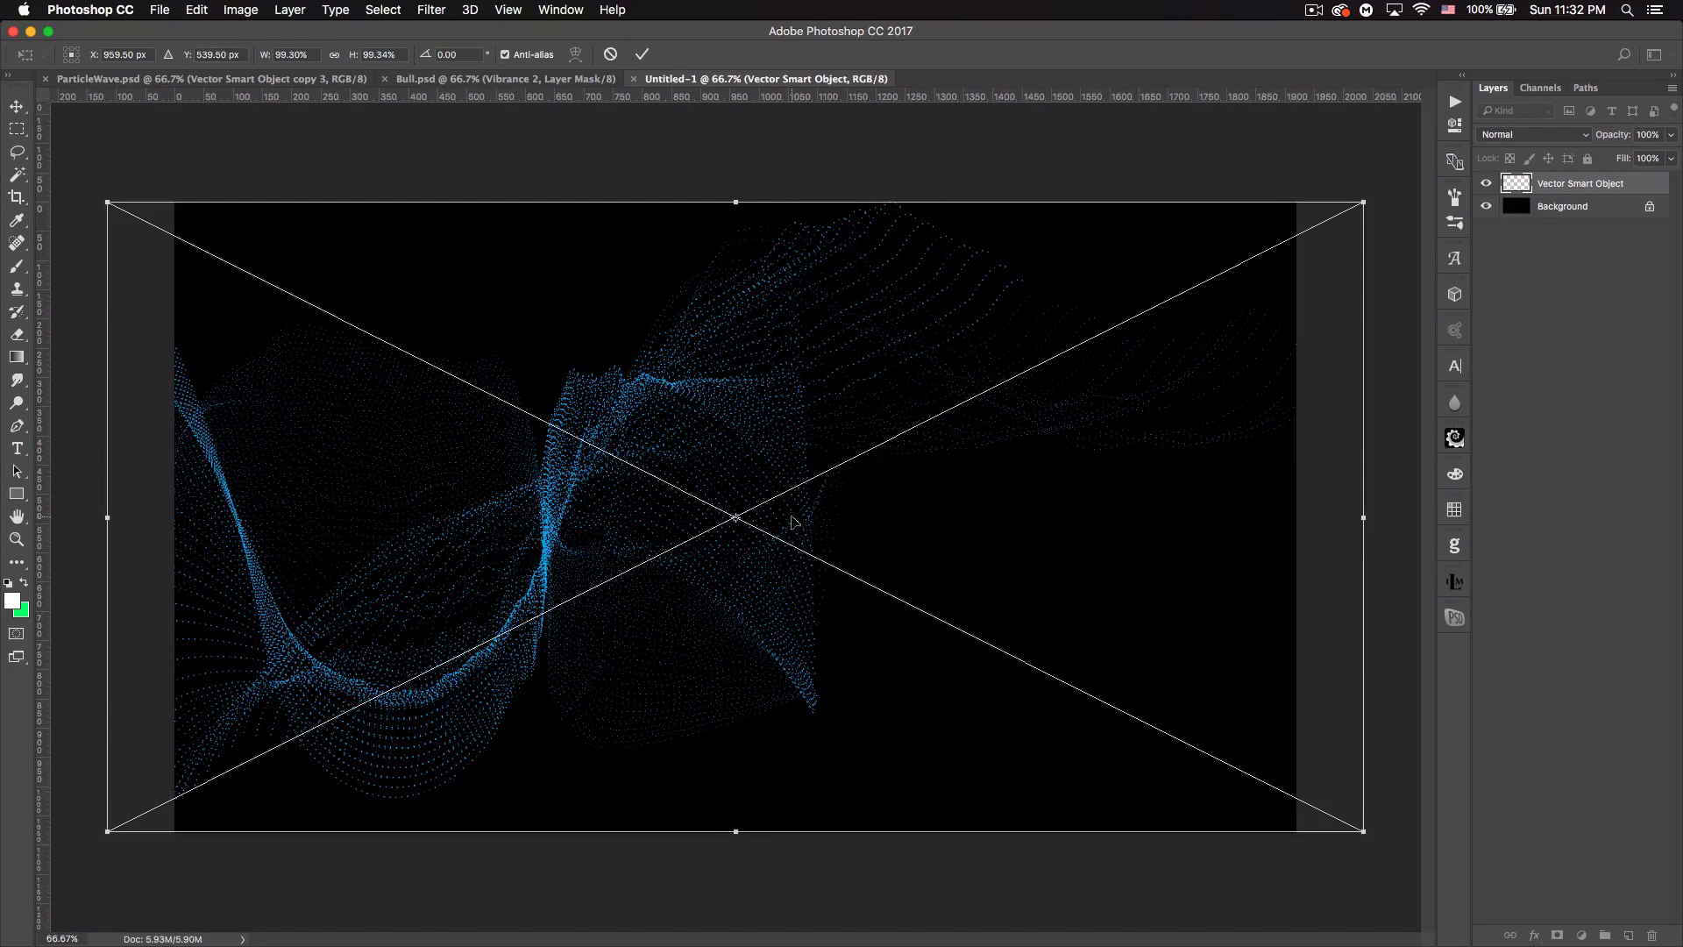
{"action": "key", "text": "Return"}
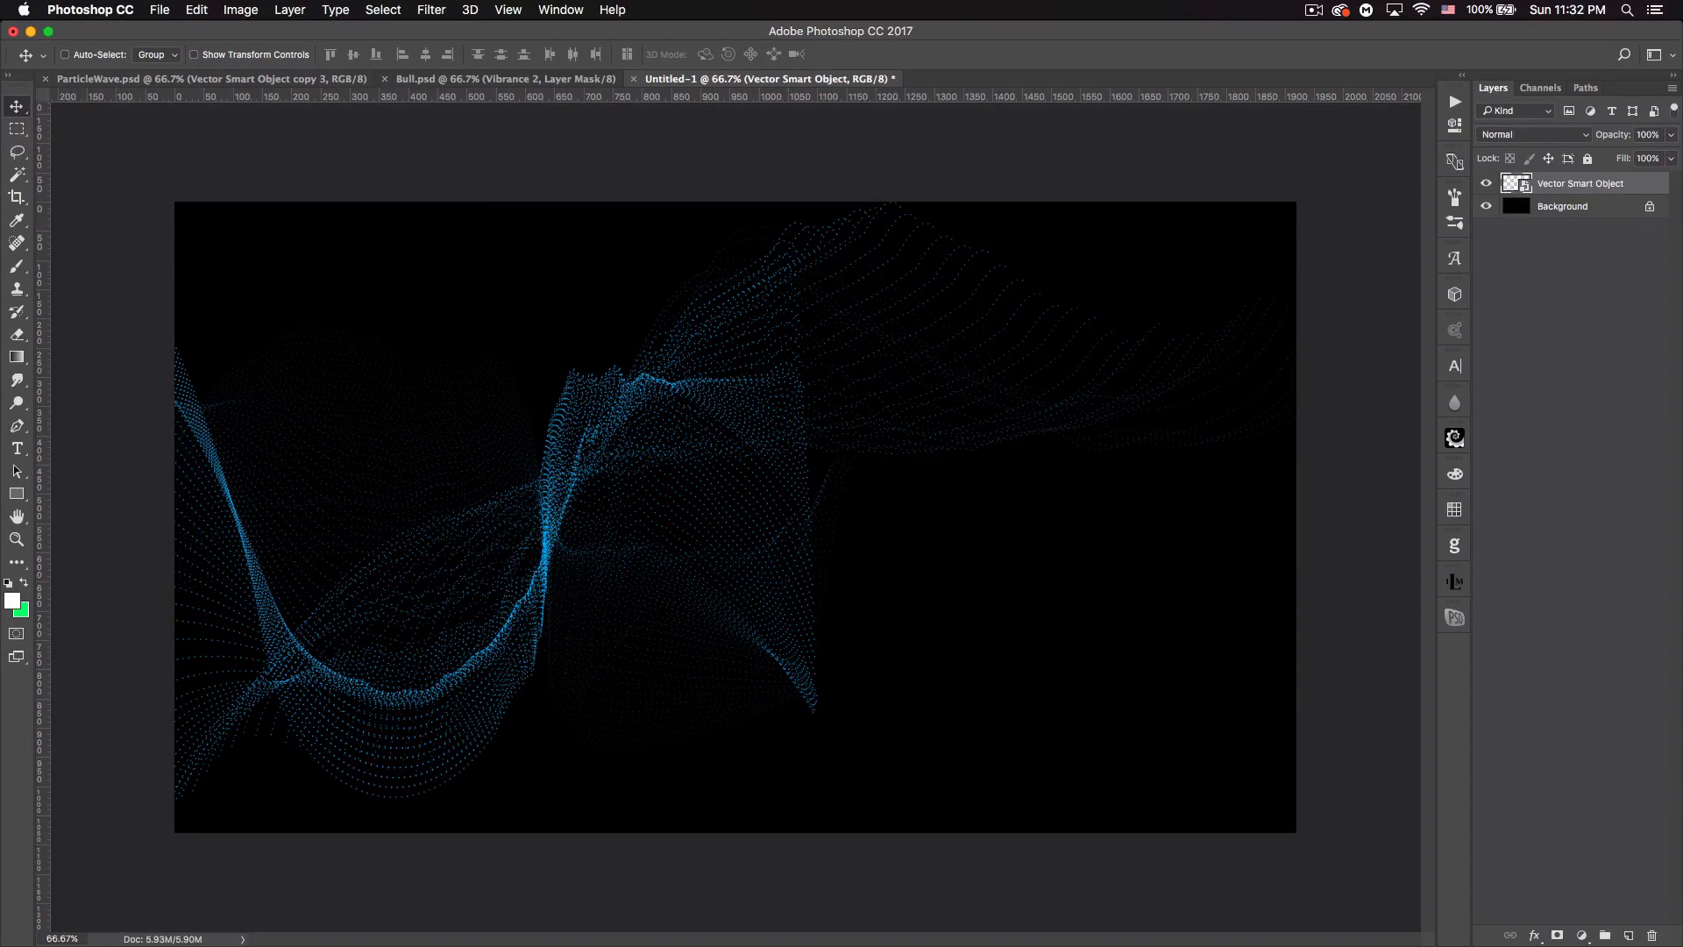
- Switch back to Illustrator and delete the wave blend from the Untitled-3 document
{"action": "key", "text": "super+Tab"}
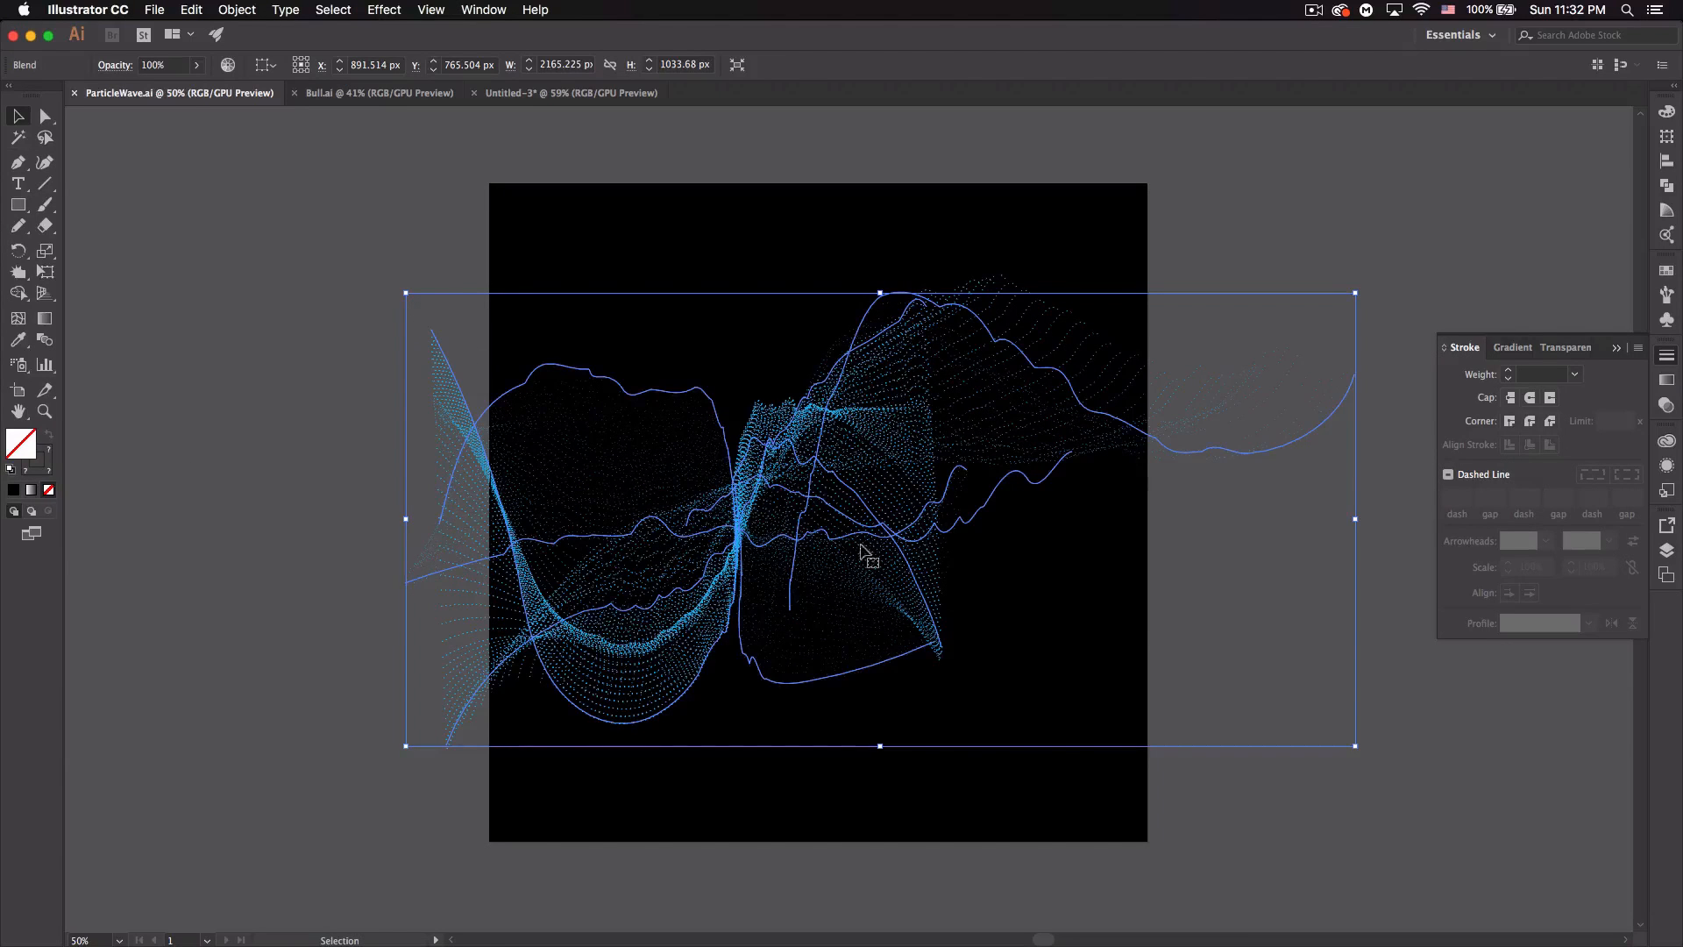
{"action": "left_click", "coordinate": [576, 98]}
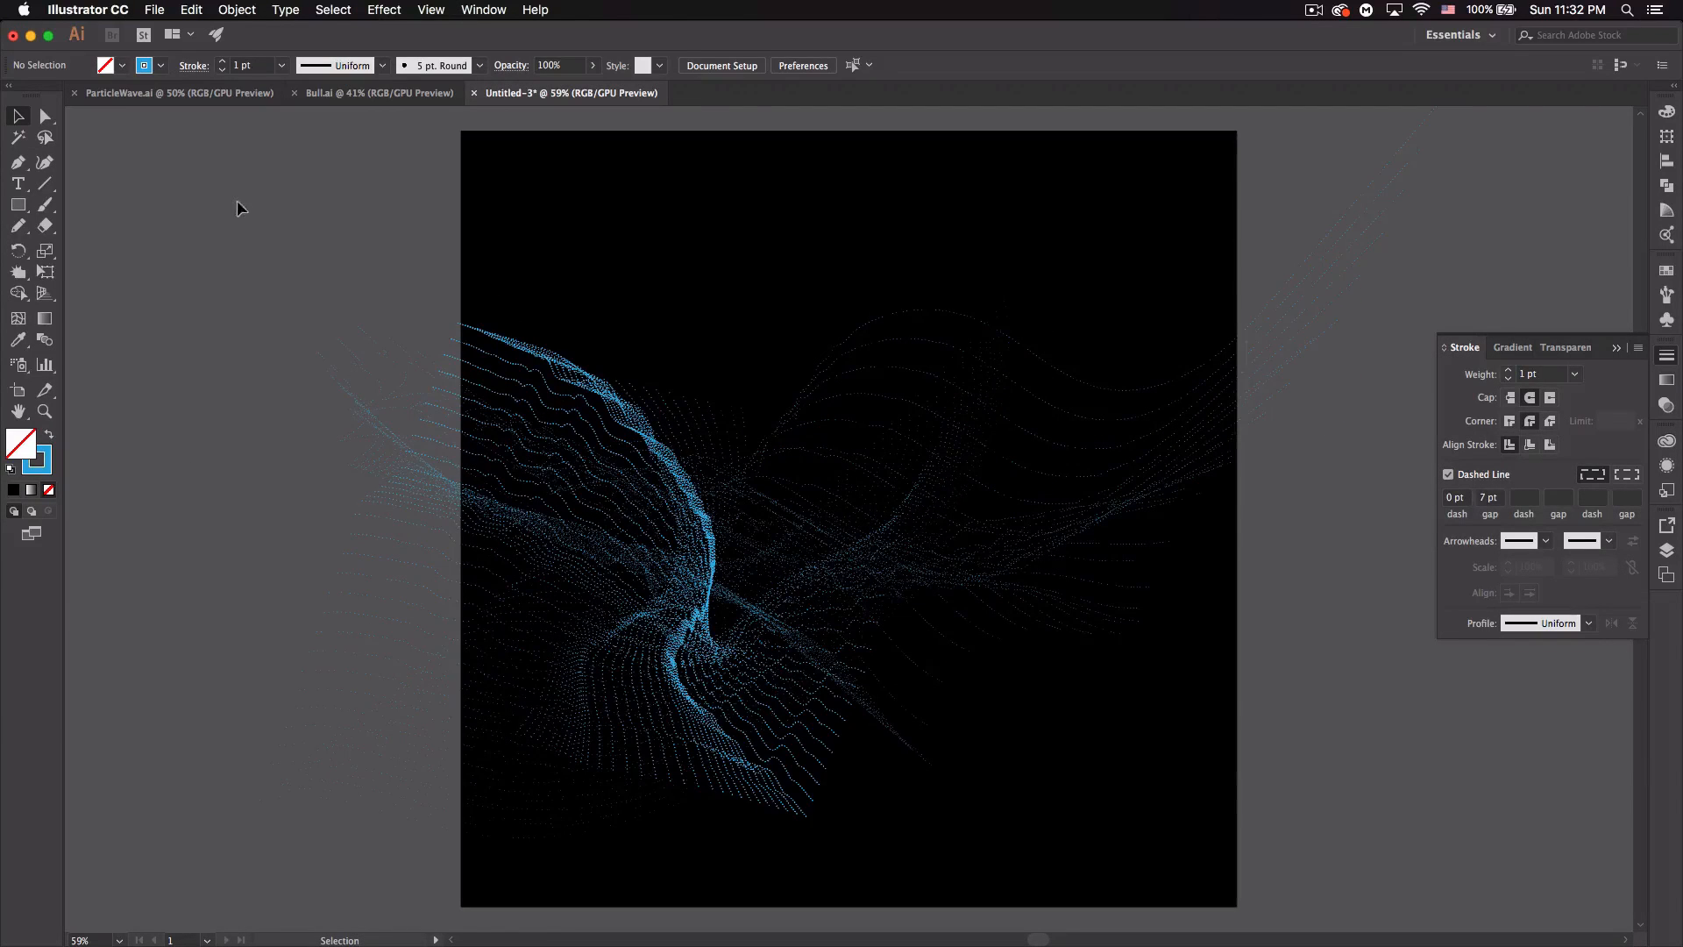
{"action": "key", "text": "super+a"}
{"action": "key", "text": "BackSpace"}
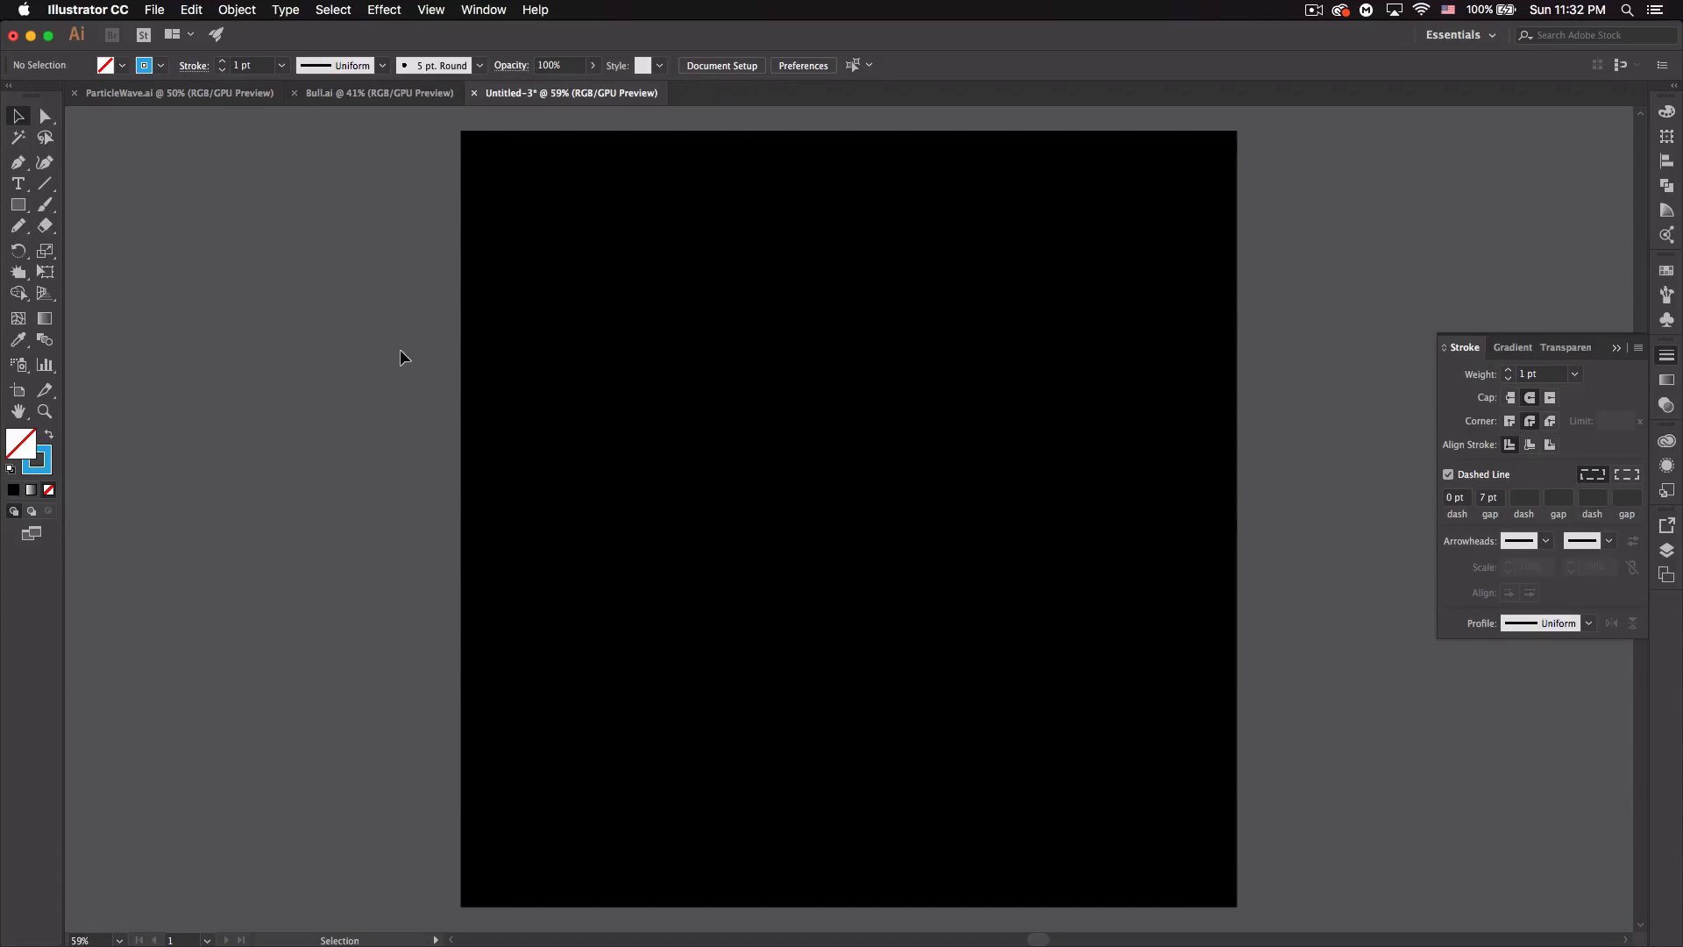
- Look at the bull line artwork in Bull.ai and return to the Untitled-3 document
{"action": "left_click", "coordinate": [399, 94]}
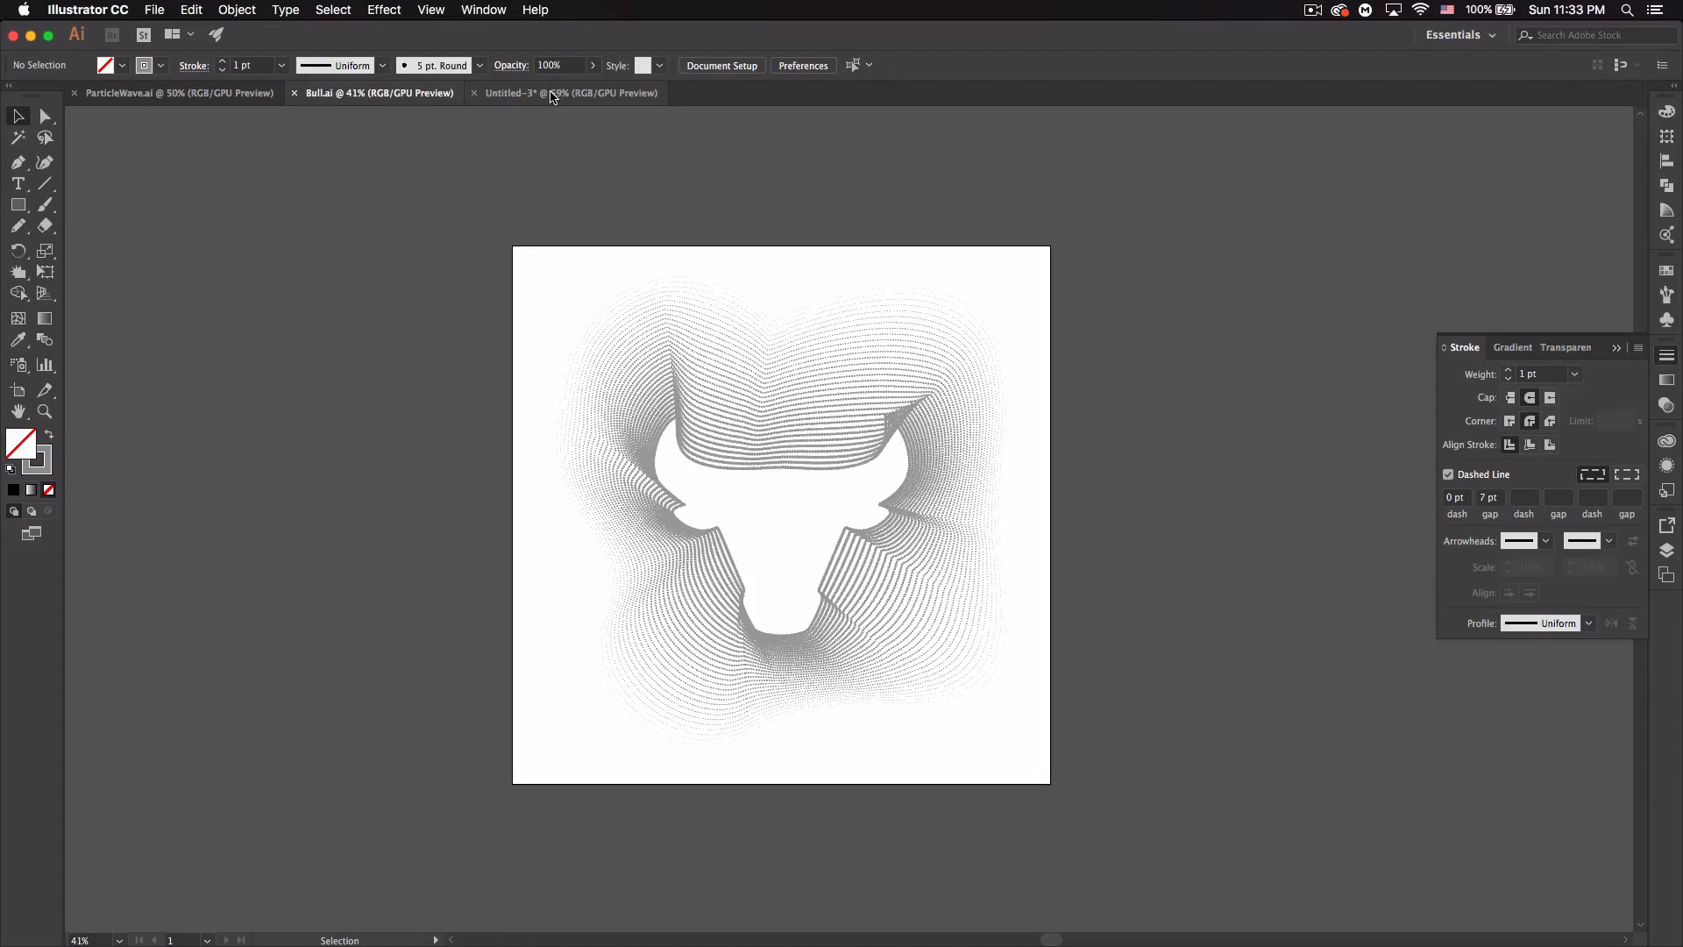
{"action": "left_click", "coordinate": [553, 94]}
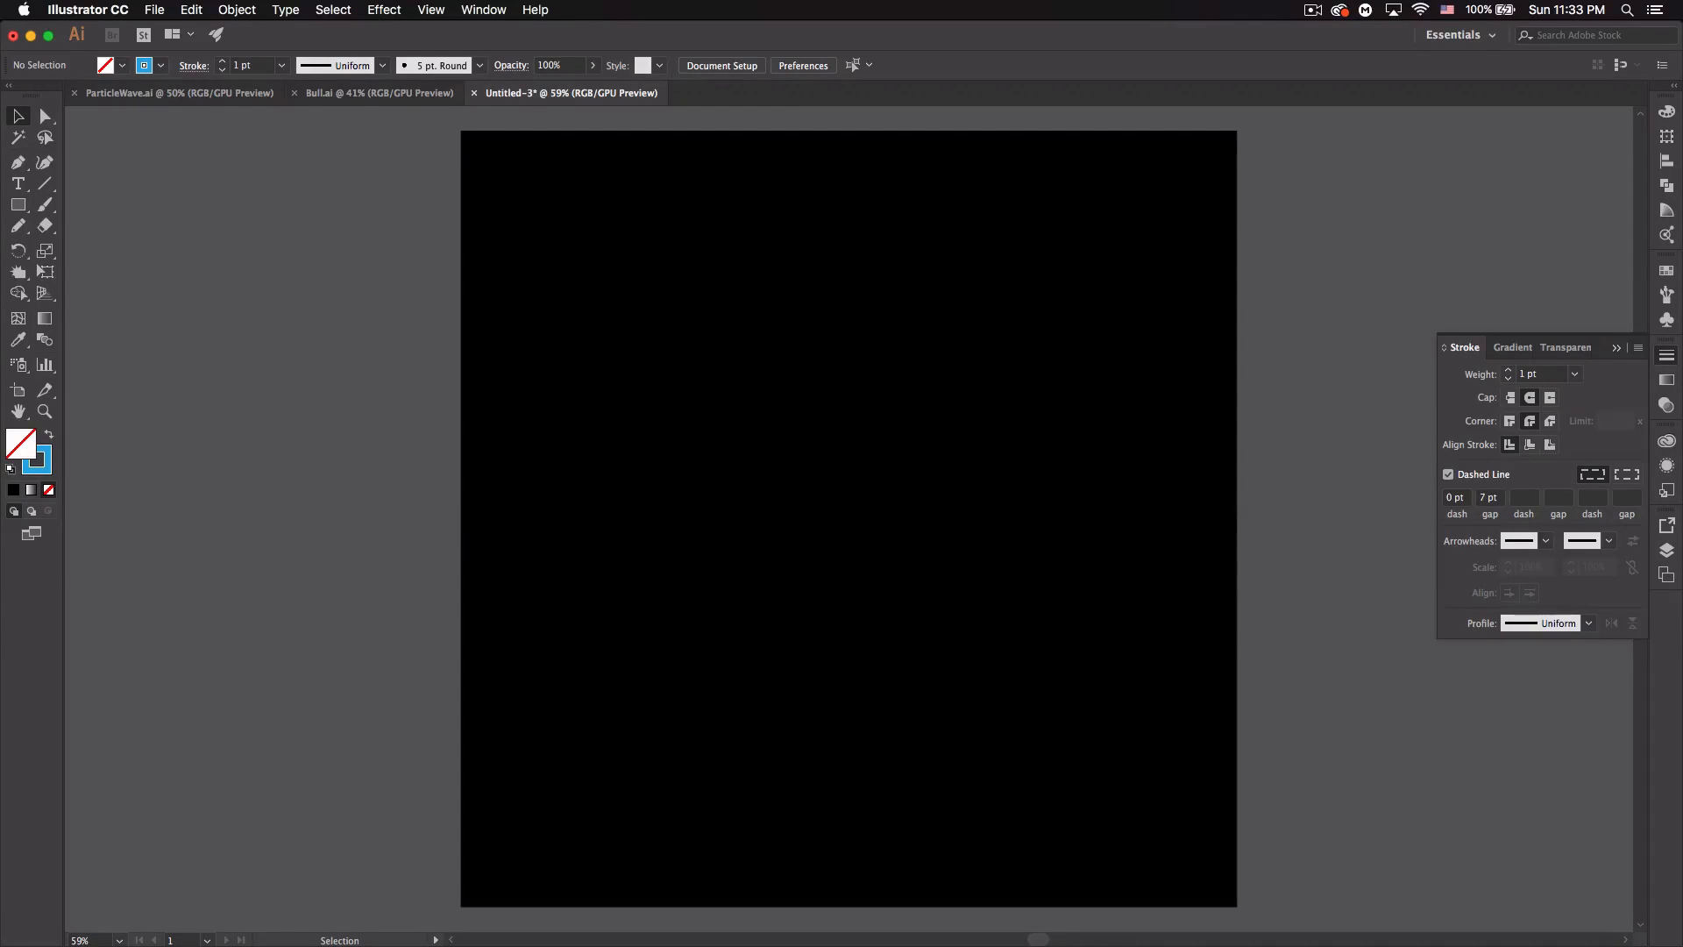
- Move the linked blackbull.png image to the middle of the artboard and embed it
{"action": "left_click", "coordinate": [891, 536]}
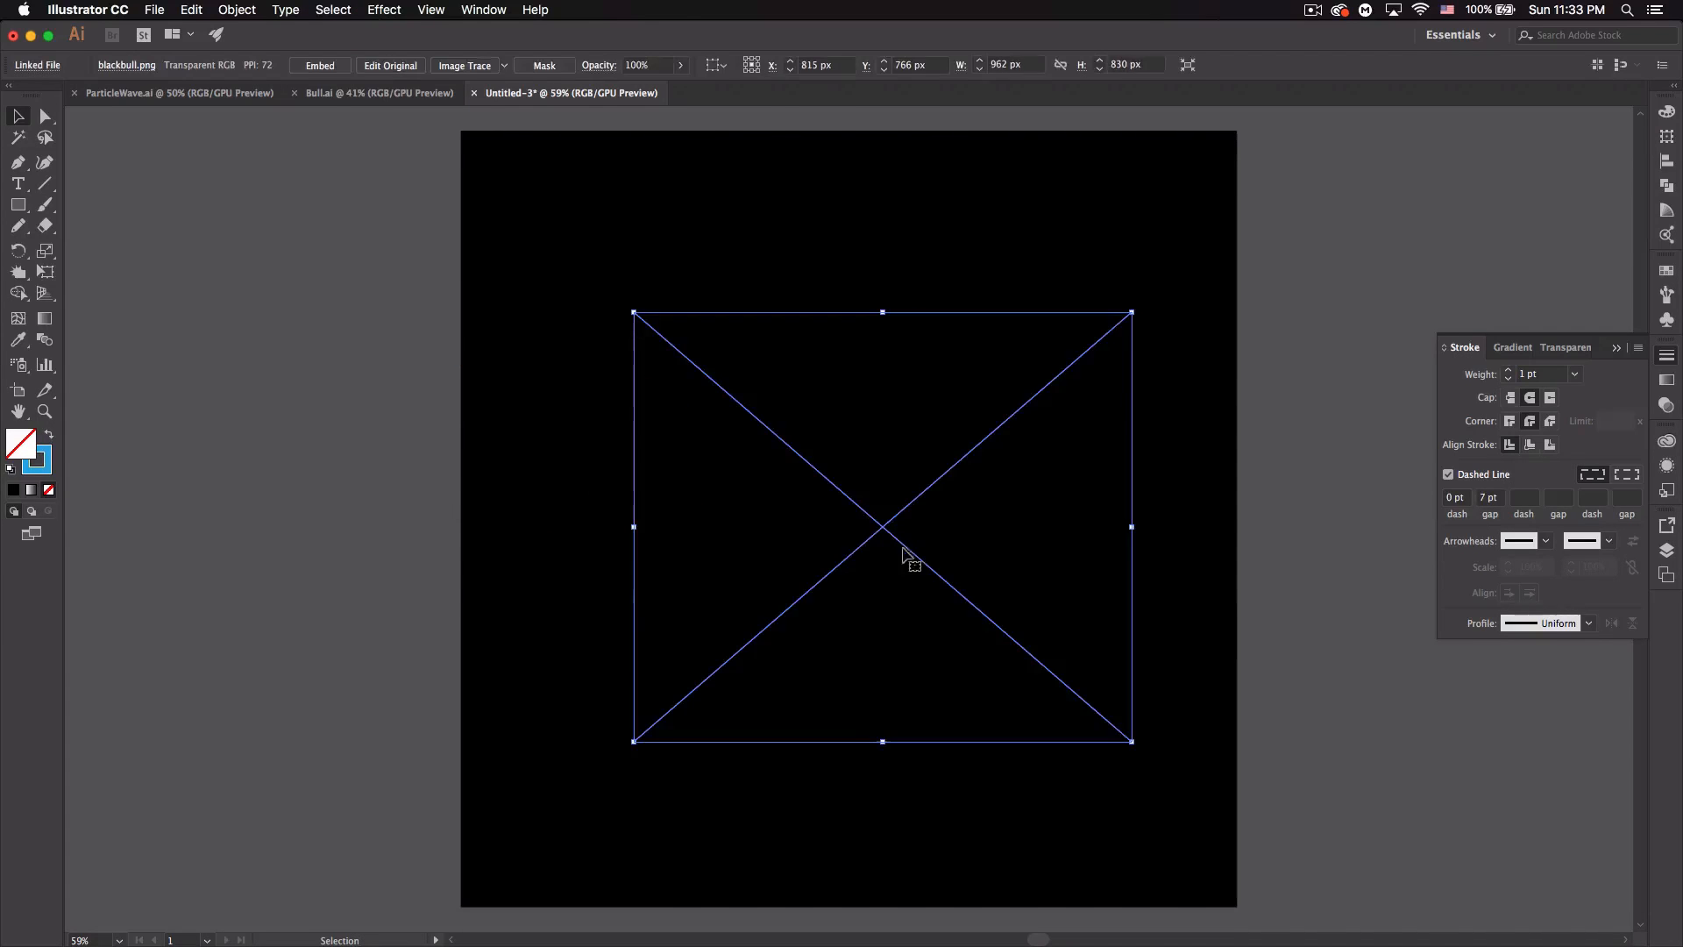
{"action": "left_click_drag", "start_coordinate": [940, 605], "coordinate": [896, 598]}
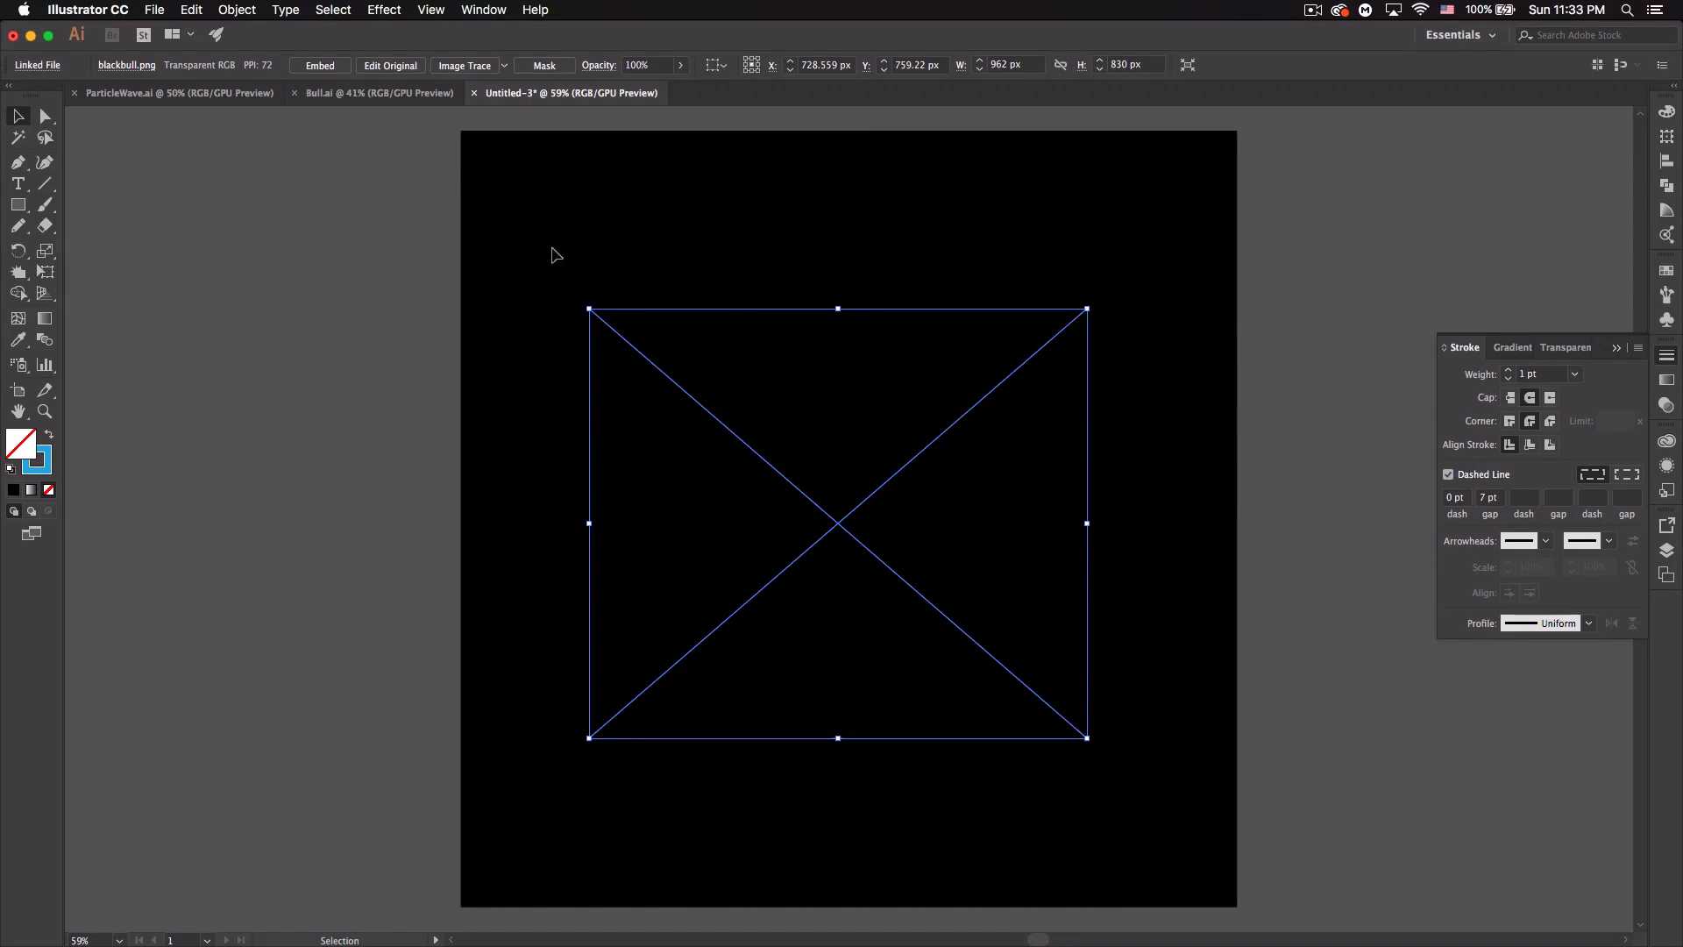
{"action": "left_click", "coordinate": [321, 69]}
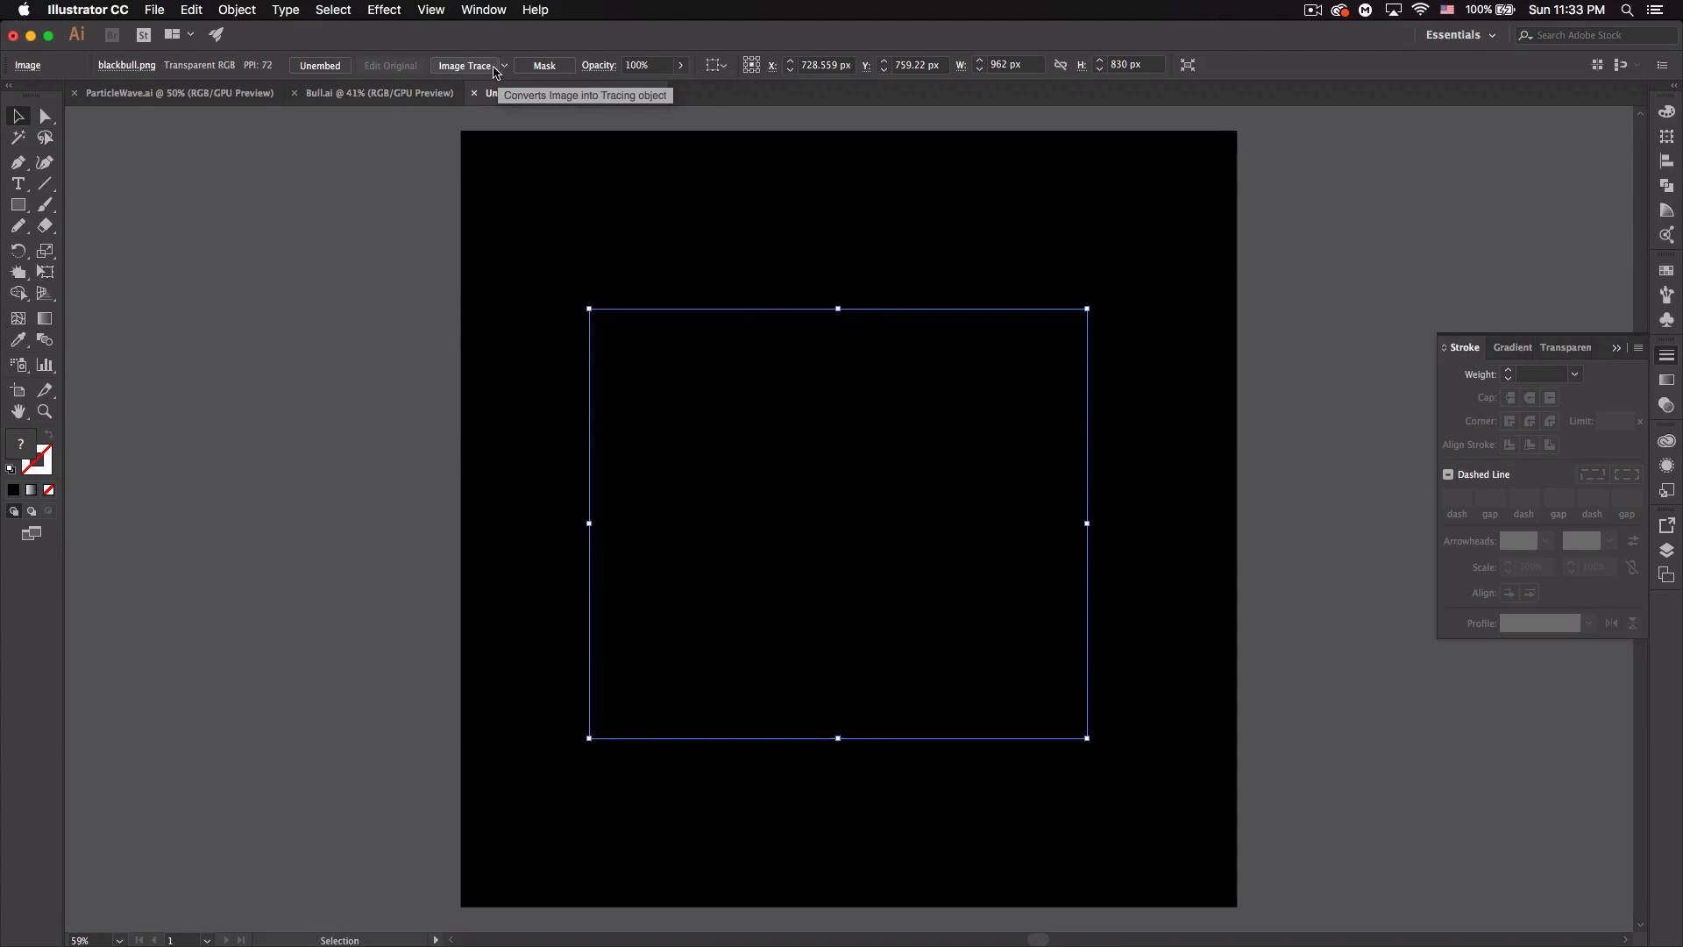
- Trace the embedded bull image with the Silhouettes preset and expand the tracing into vector paths
{"action": "left_click", "coordinate": [505, 68]}
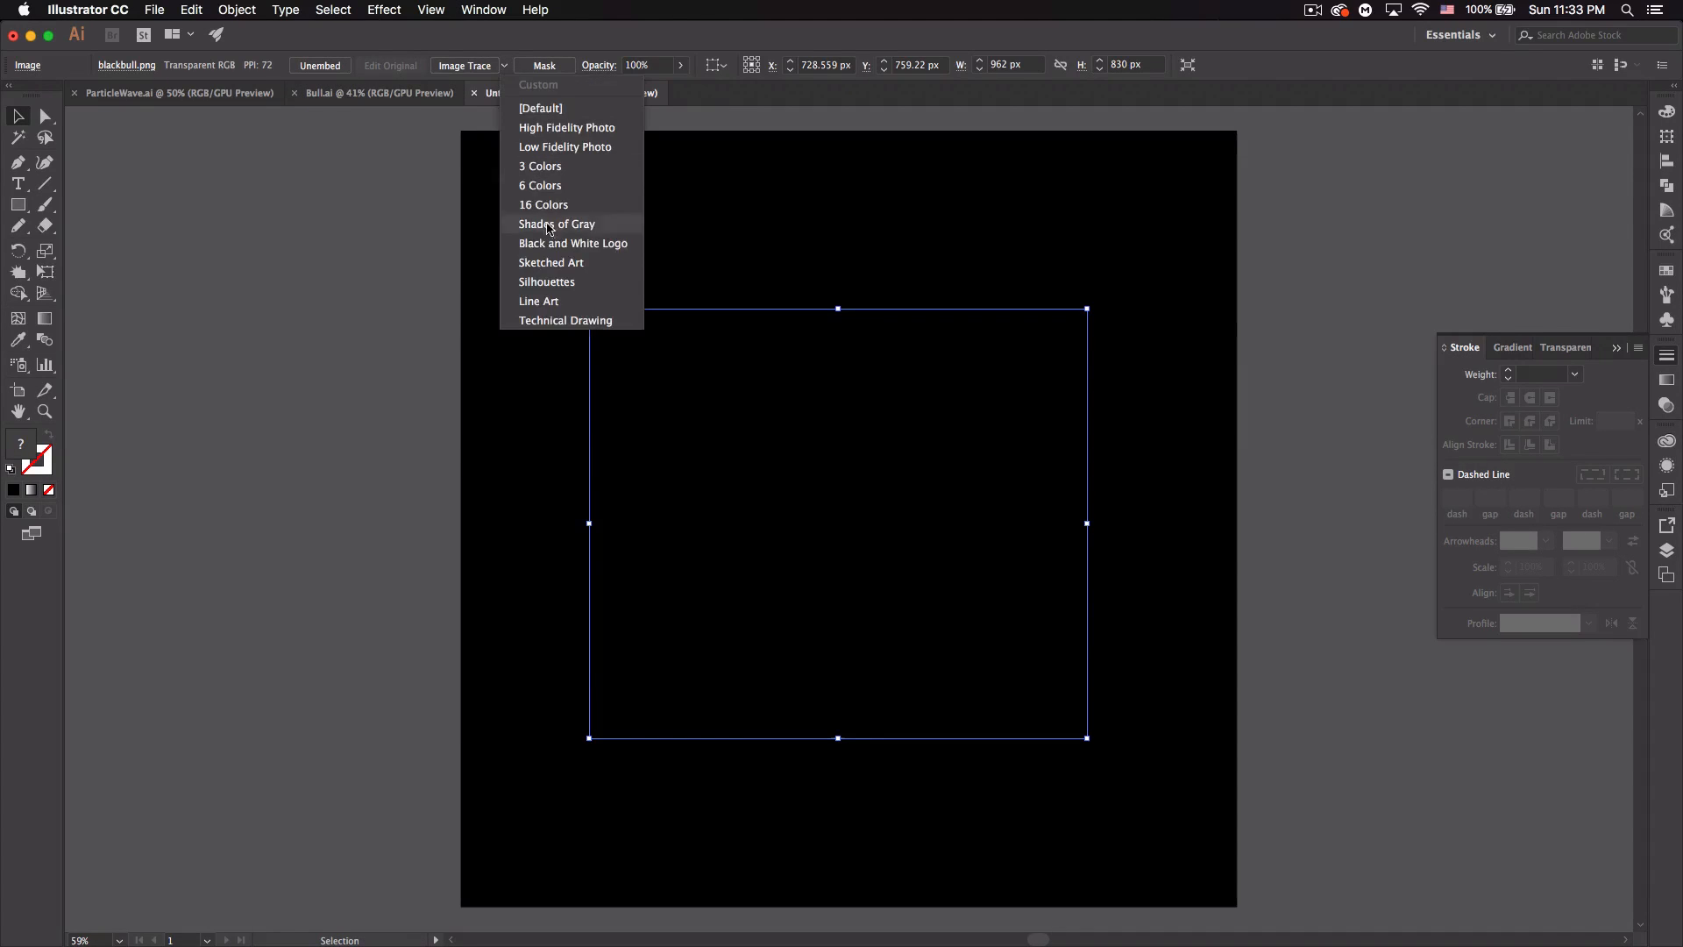
{"action": "left_click", "coordinate": [567, 283]}
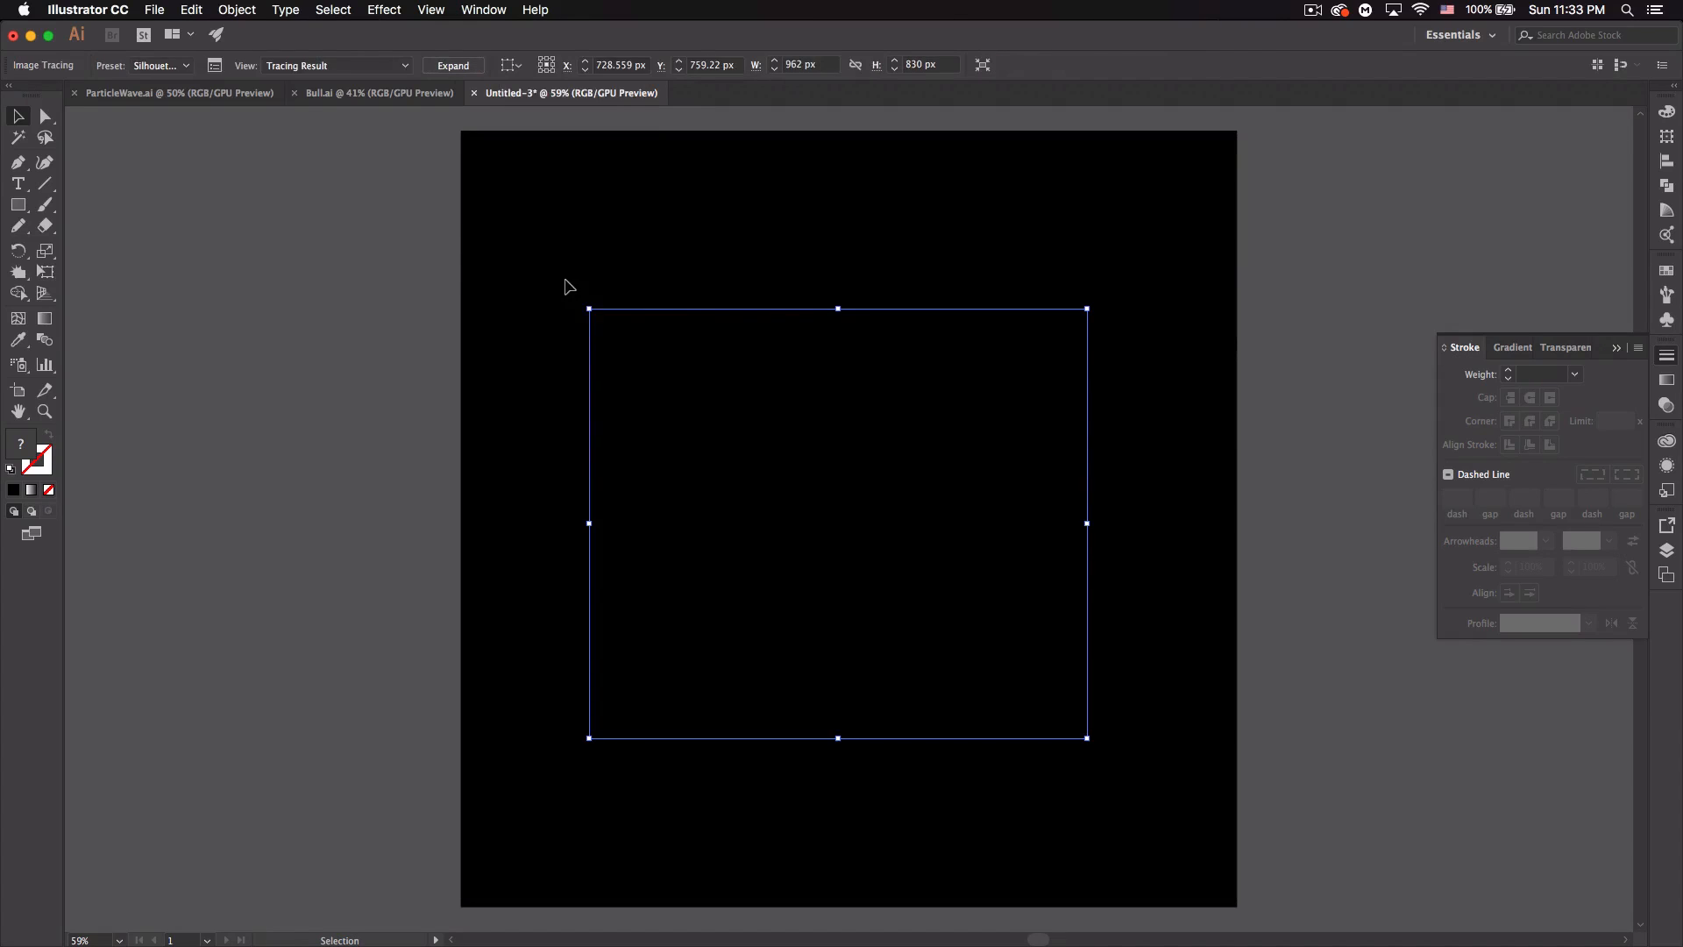
{"action": "left_click", "coordinate": [454, 65]}
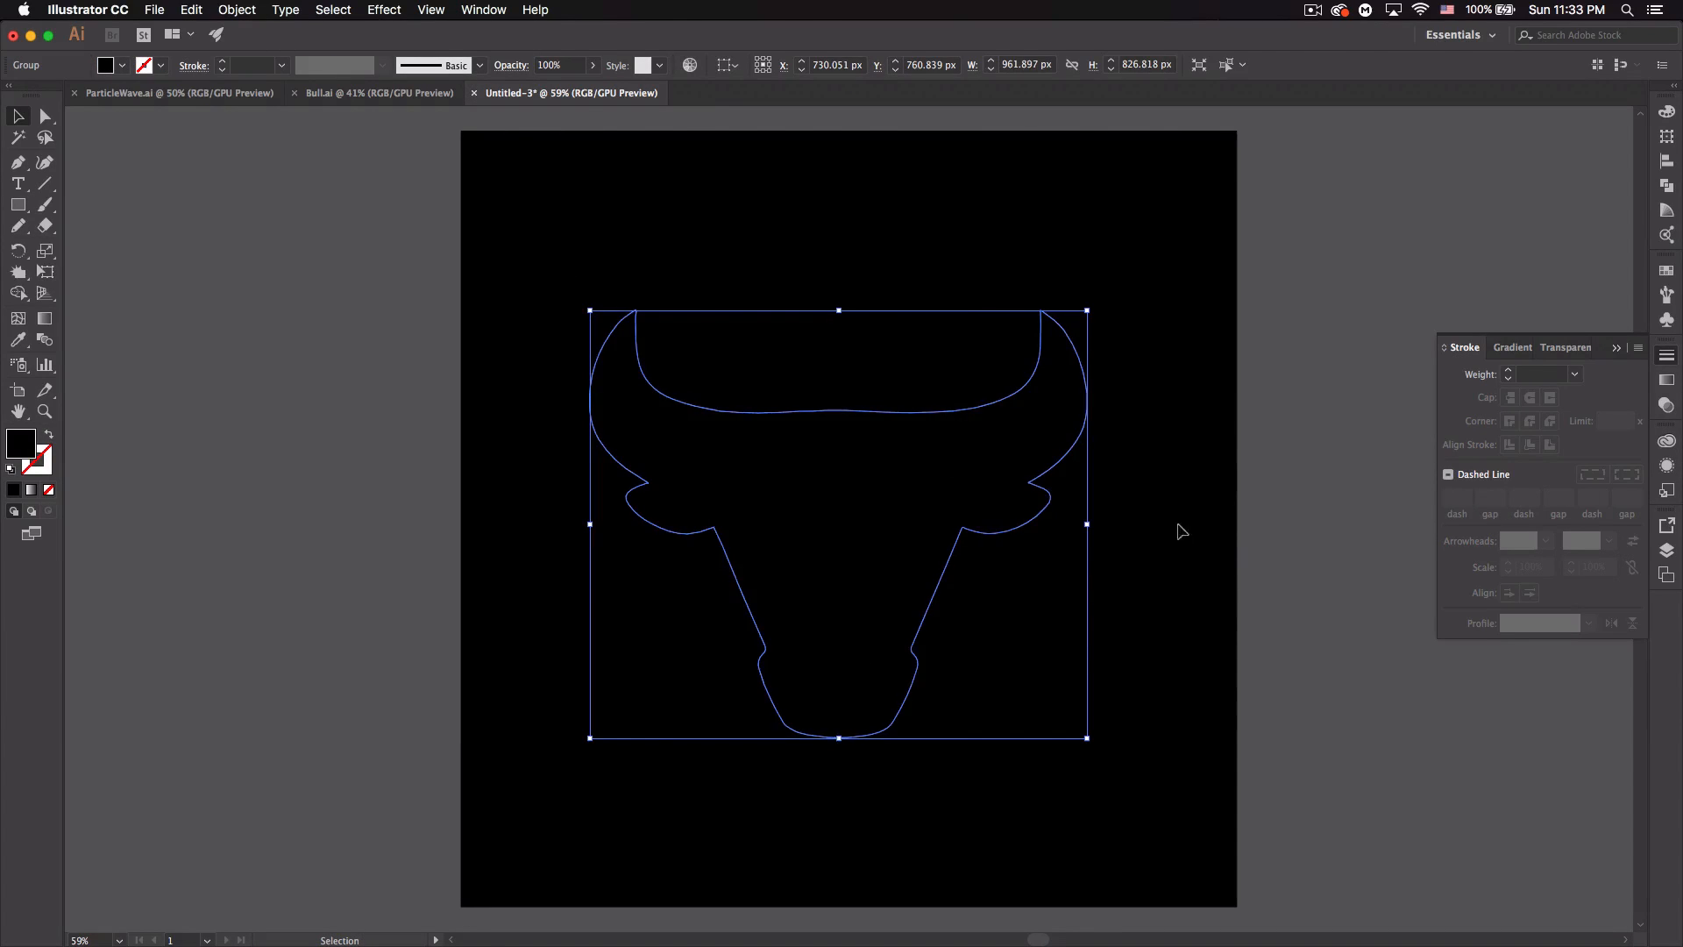
{"action": "left_click", "coordinate": [964, 456]}
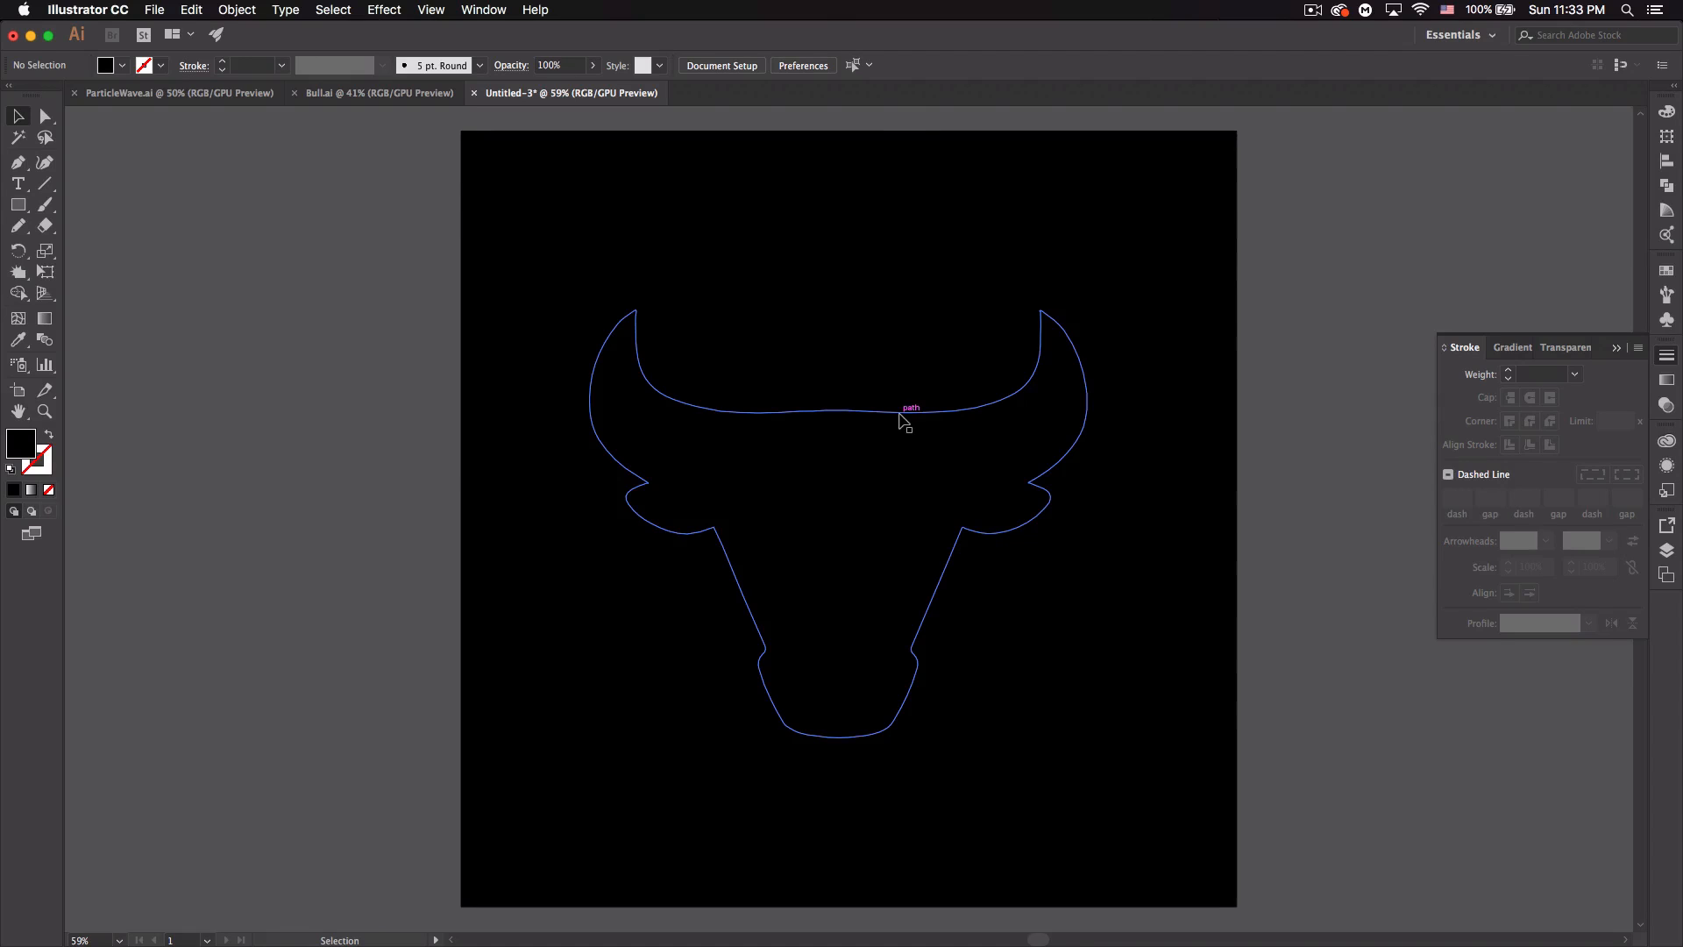
- Swap the bull shape's fill and stroke, leaving no fill, and colour its stroke light blue
{"action": "left_click_drag", "start_coordinate": [488, 270], "coordinate": [863, 645]}
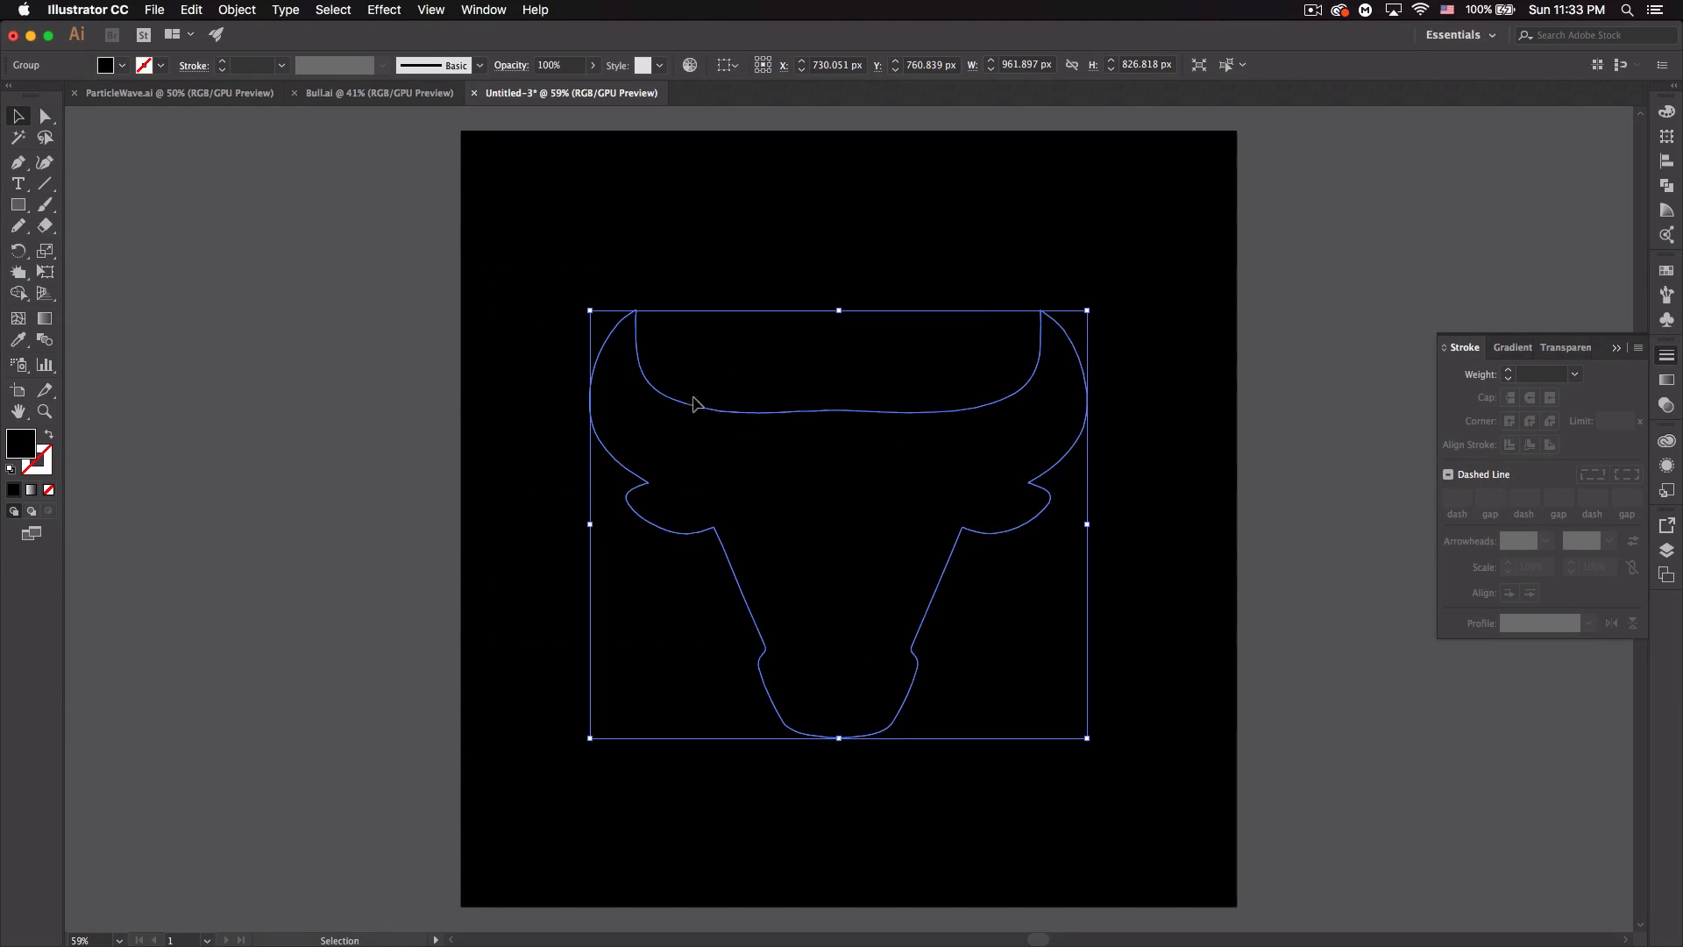
{"action": "left_click", "coordinate": [51, 438]}
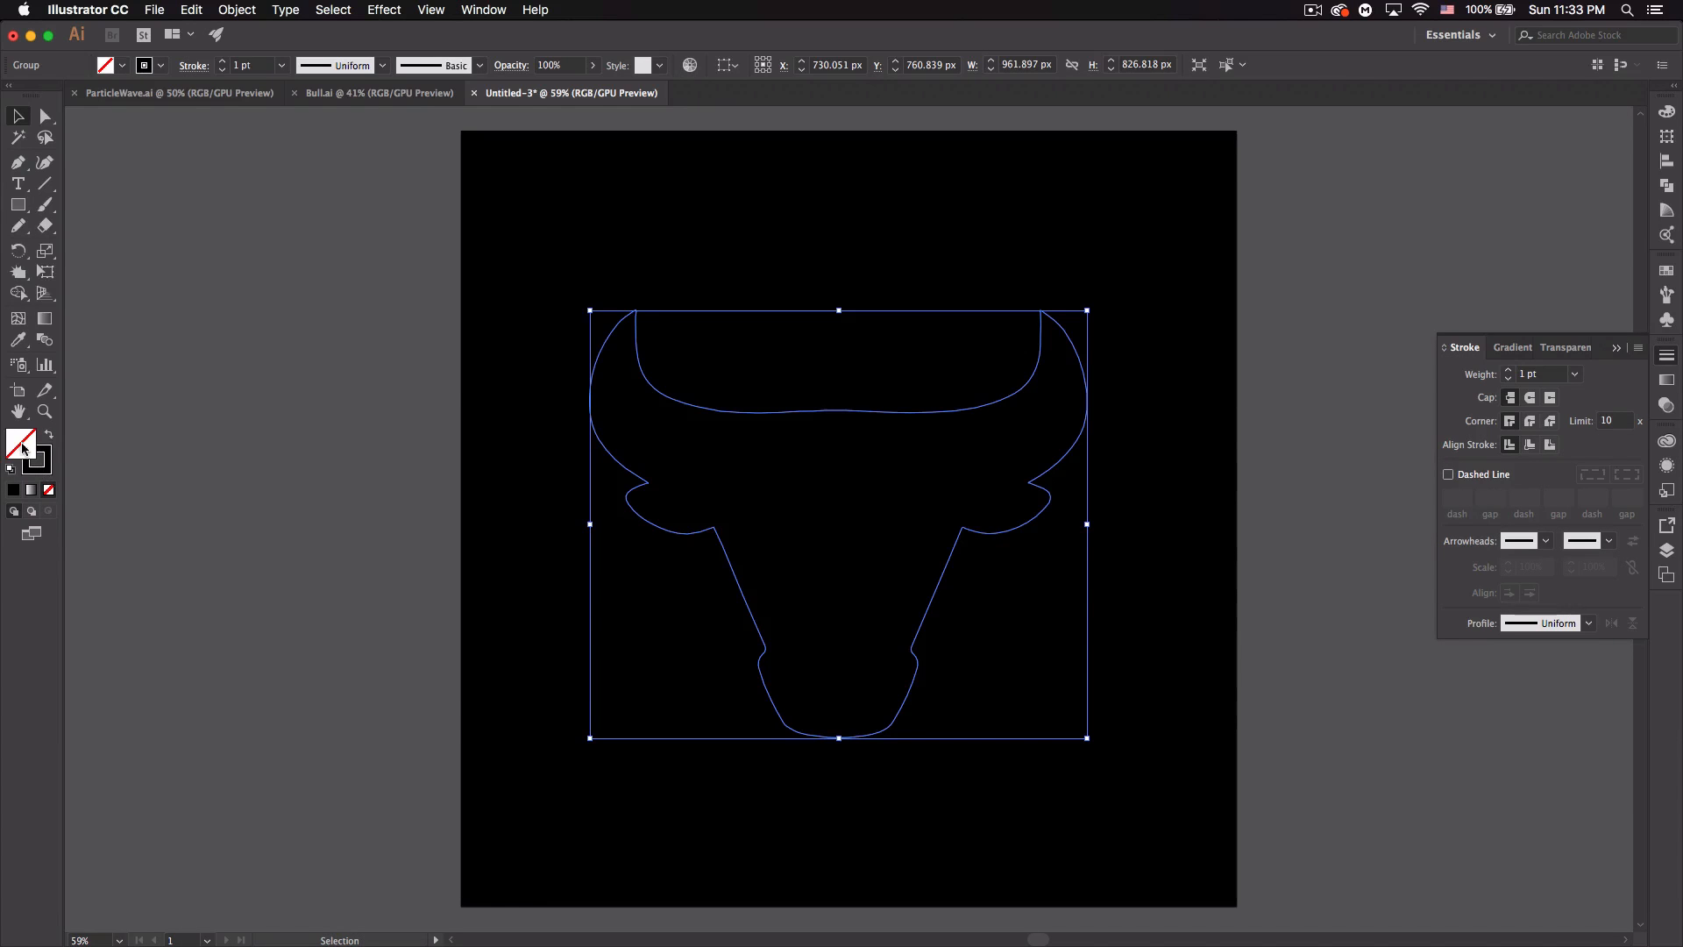
{"action": "left_click", "coordinate": [160, 65]}
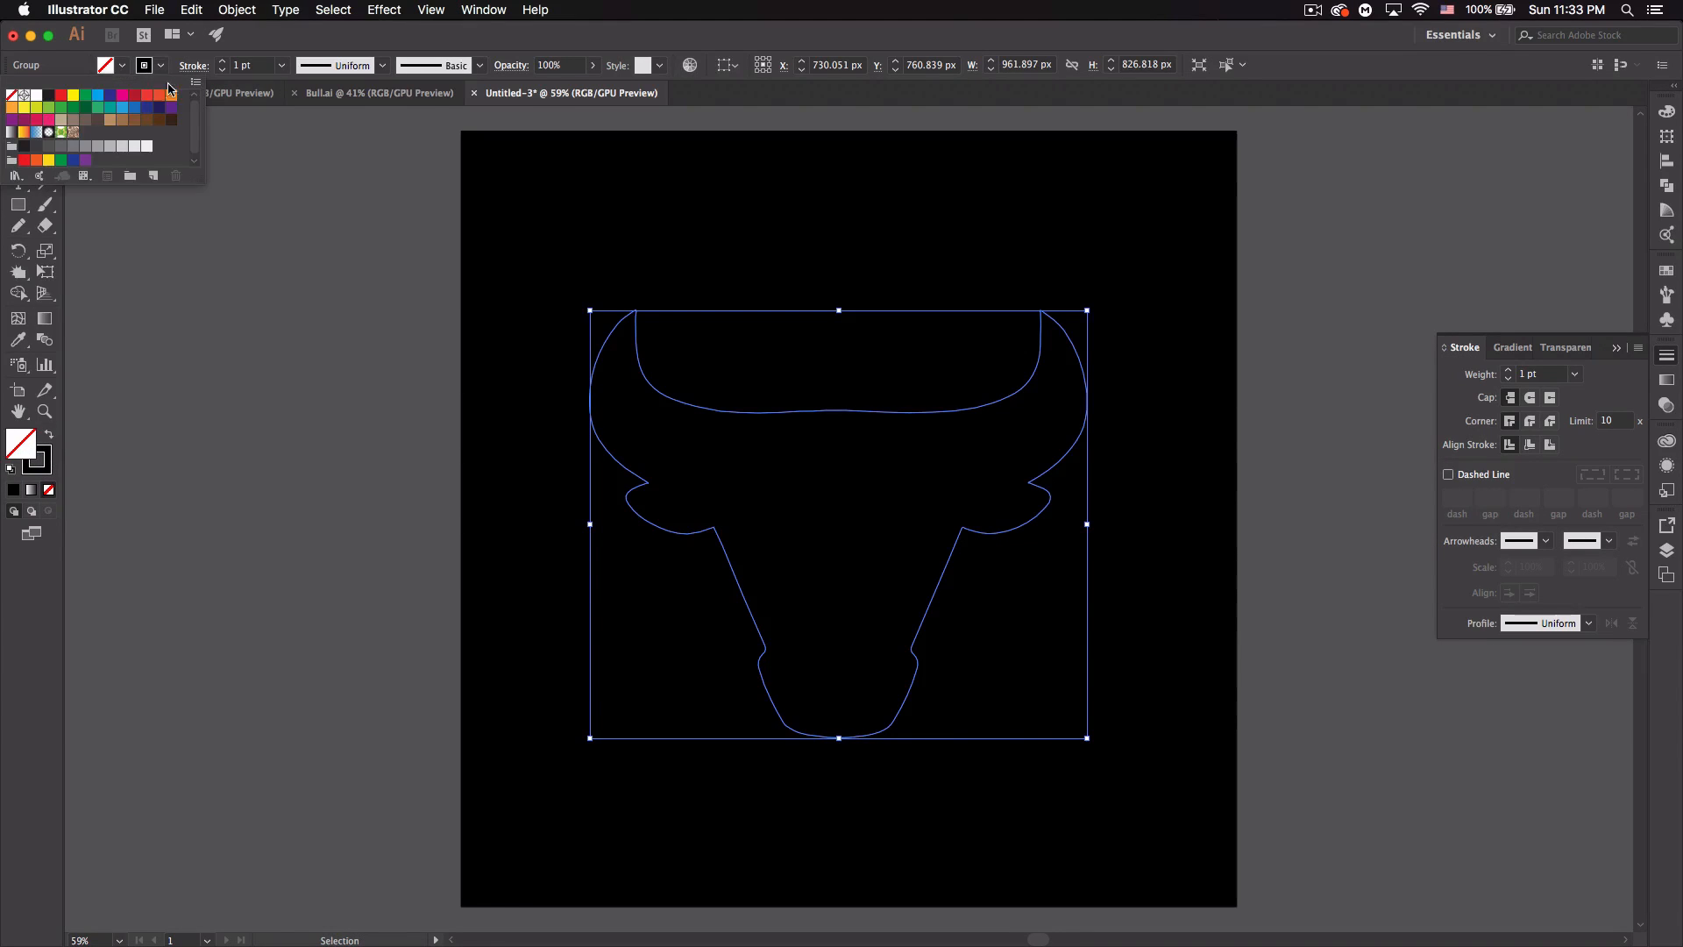
{"action": "left_click", "coordinate": [123, 107]}
{"action": "left_click", "coordinate": [321, 443]}
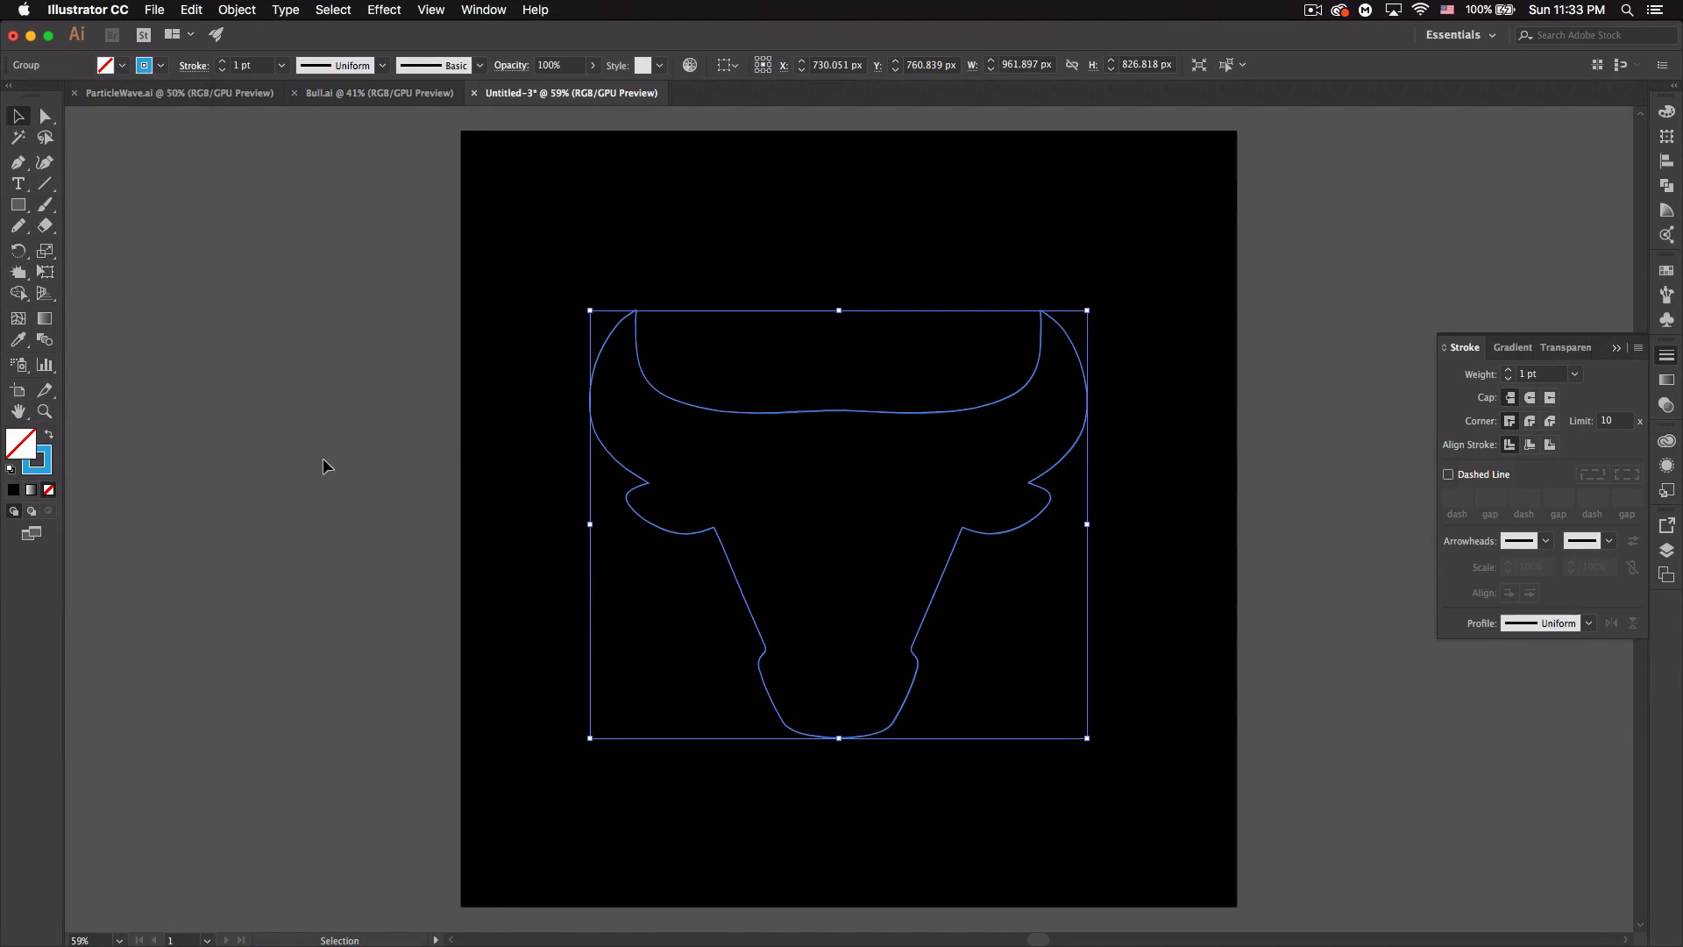
{"action": "left_click", "coordinate": [328, 466]}
- Scale the bull outline down proportionally about its centre to a little over half its size
{"action": "left_click_drag", "start_coordinate": [1076, 755], "coordinate": [682, 254]}
{"action": "key", "text": "shift"}
{"action": "left_click_drag", "start_coordinate": [1087, 308], "coordinate": [983, 392]}
{"action": "left_click", "coordinate": [1065, 399]}
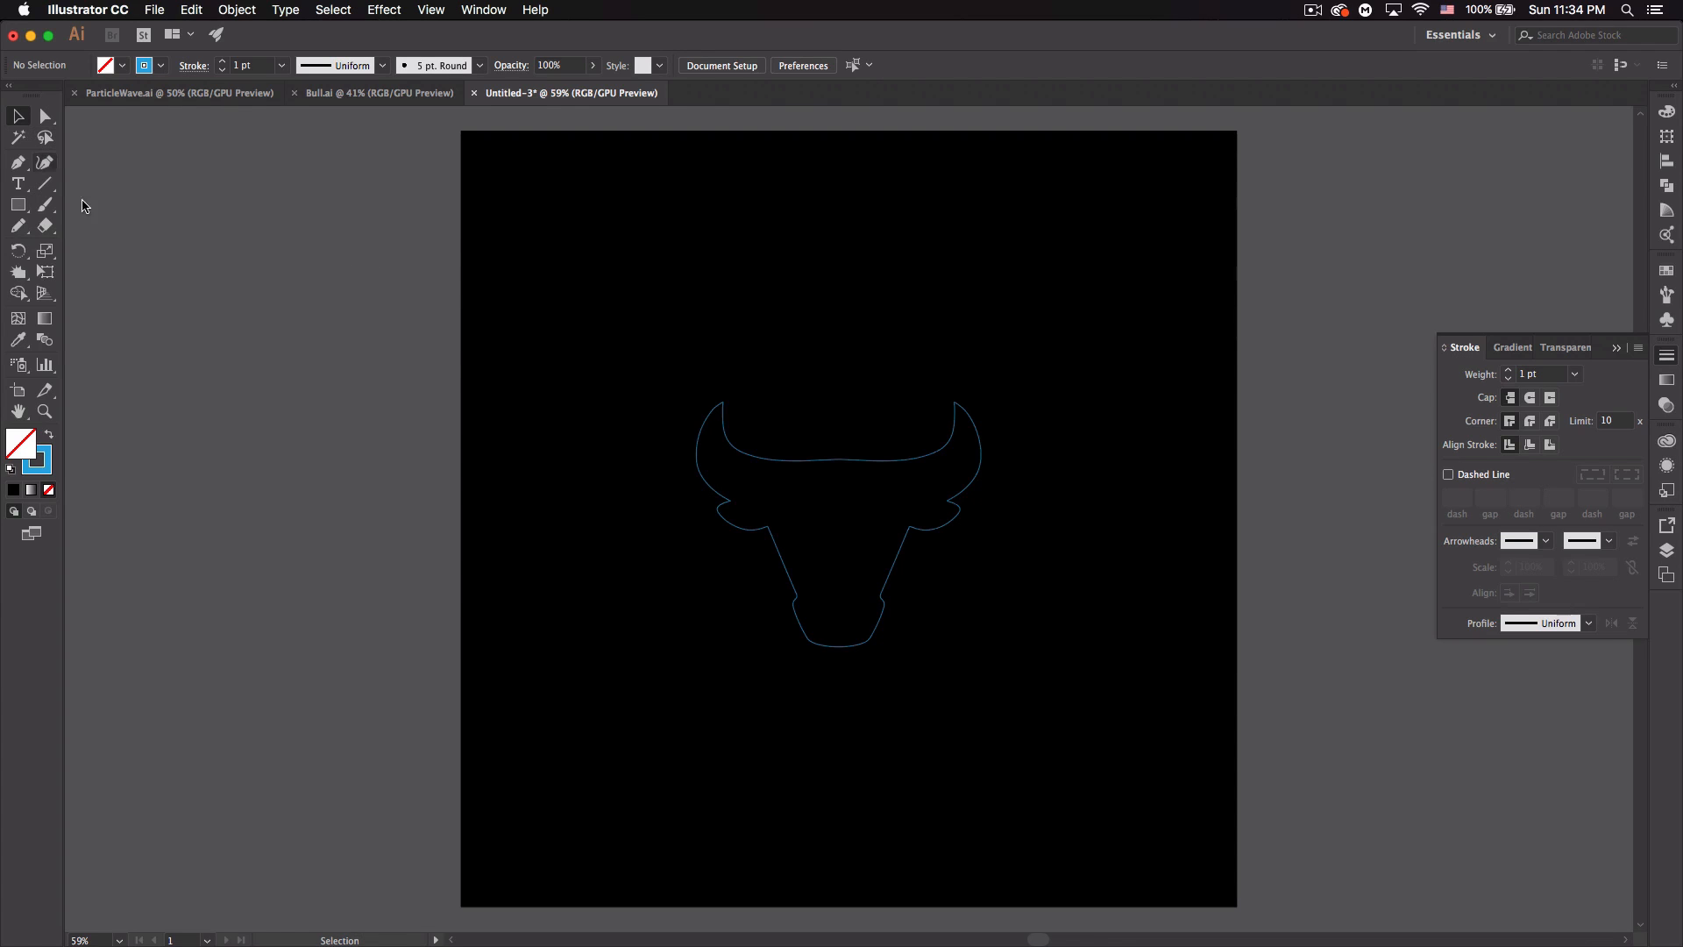
- Draw a large closed, irregular curved outline around the bull with the Pen tool, nearly filling the artboard
{"action": "left_click", "coordinate": [19, 164]}
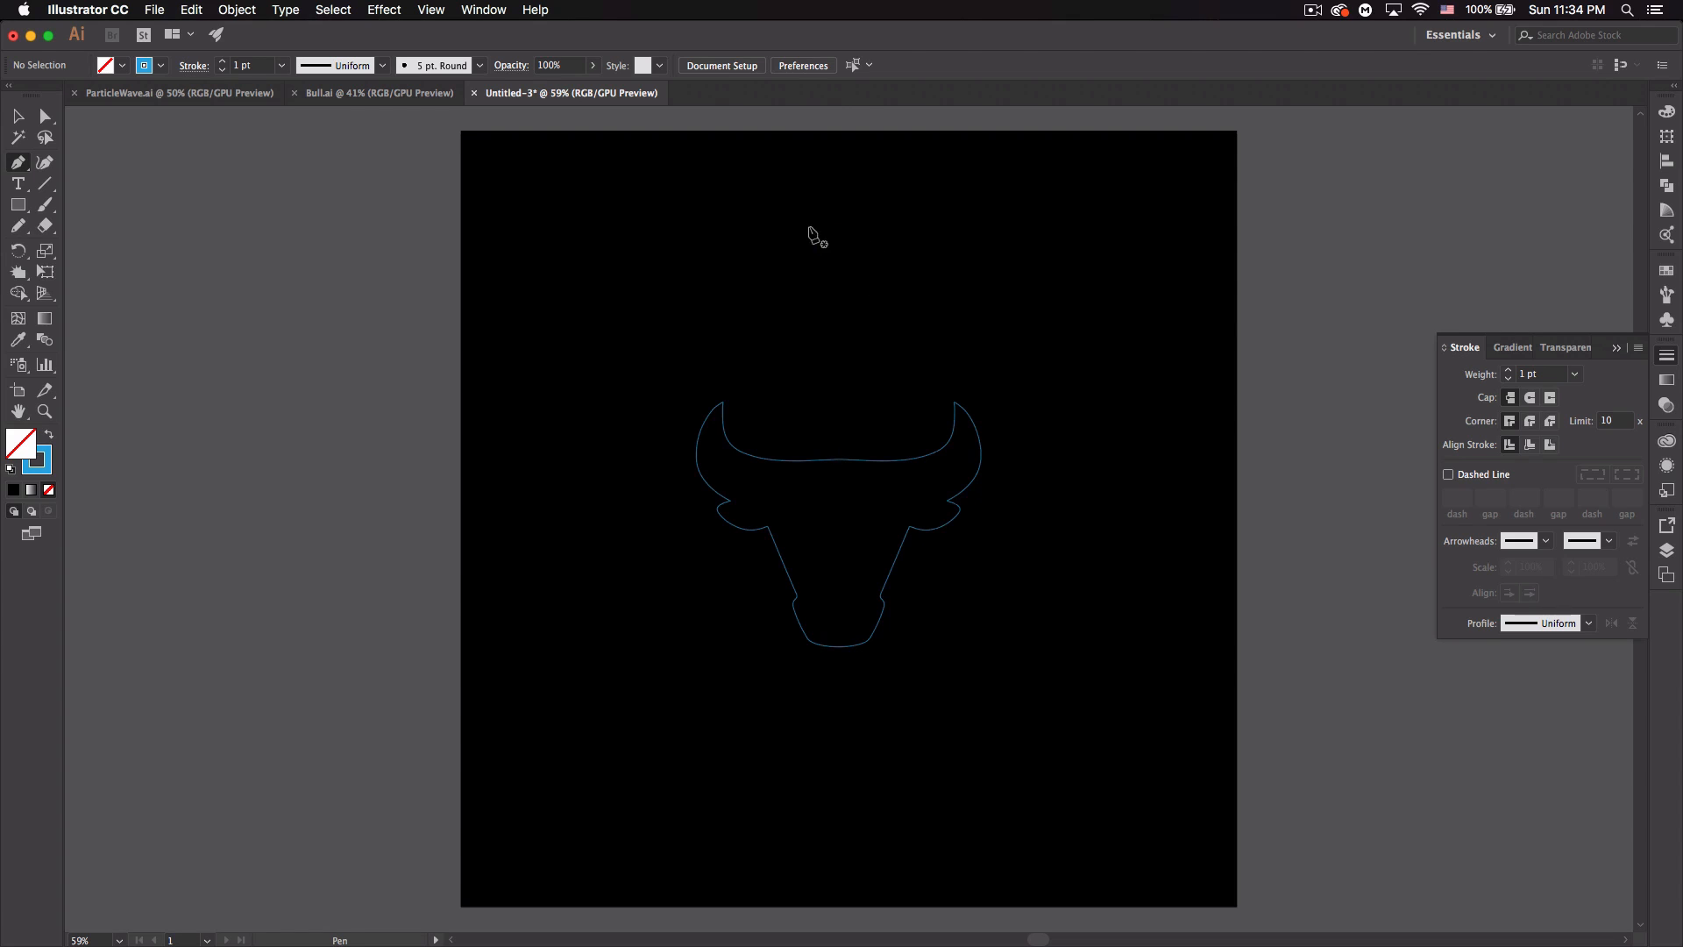
{"action": "left_click", "coordinate": [819, 204]}
{"action": "left_click_drag", "start_coordinate": [597, 271], "coordinate": [579, 383]}
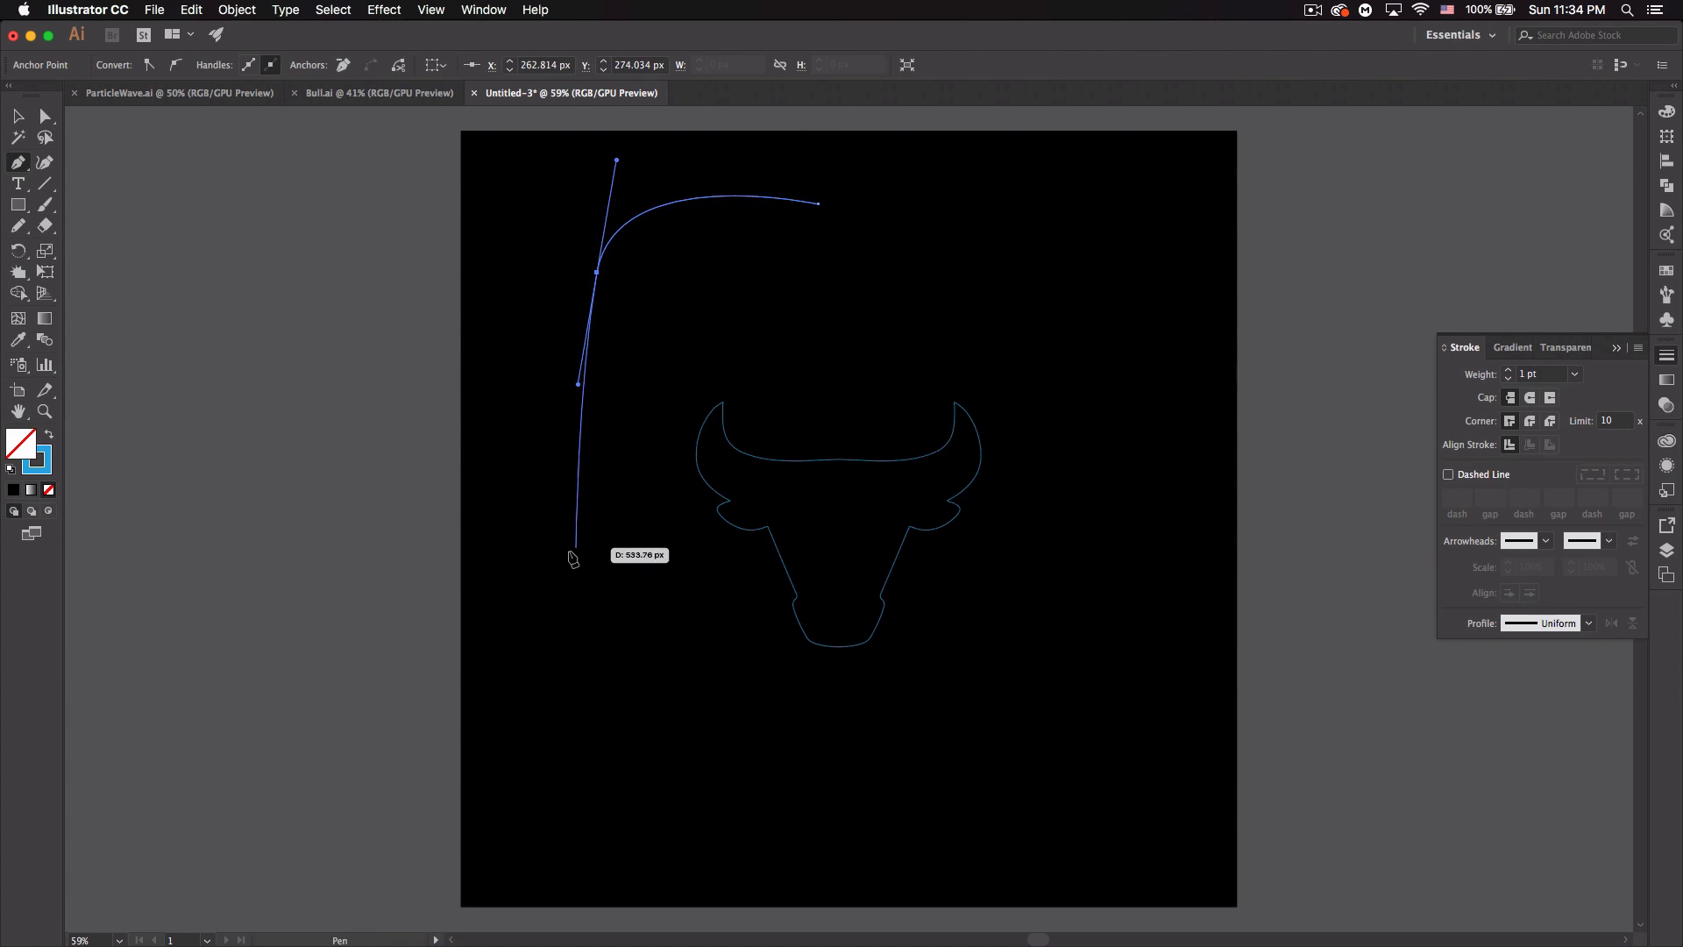
{"action": "left_click_drag", "start_coordinate": [555, 576], "coordinate": [453, 667]}
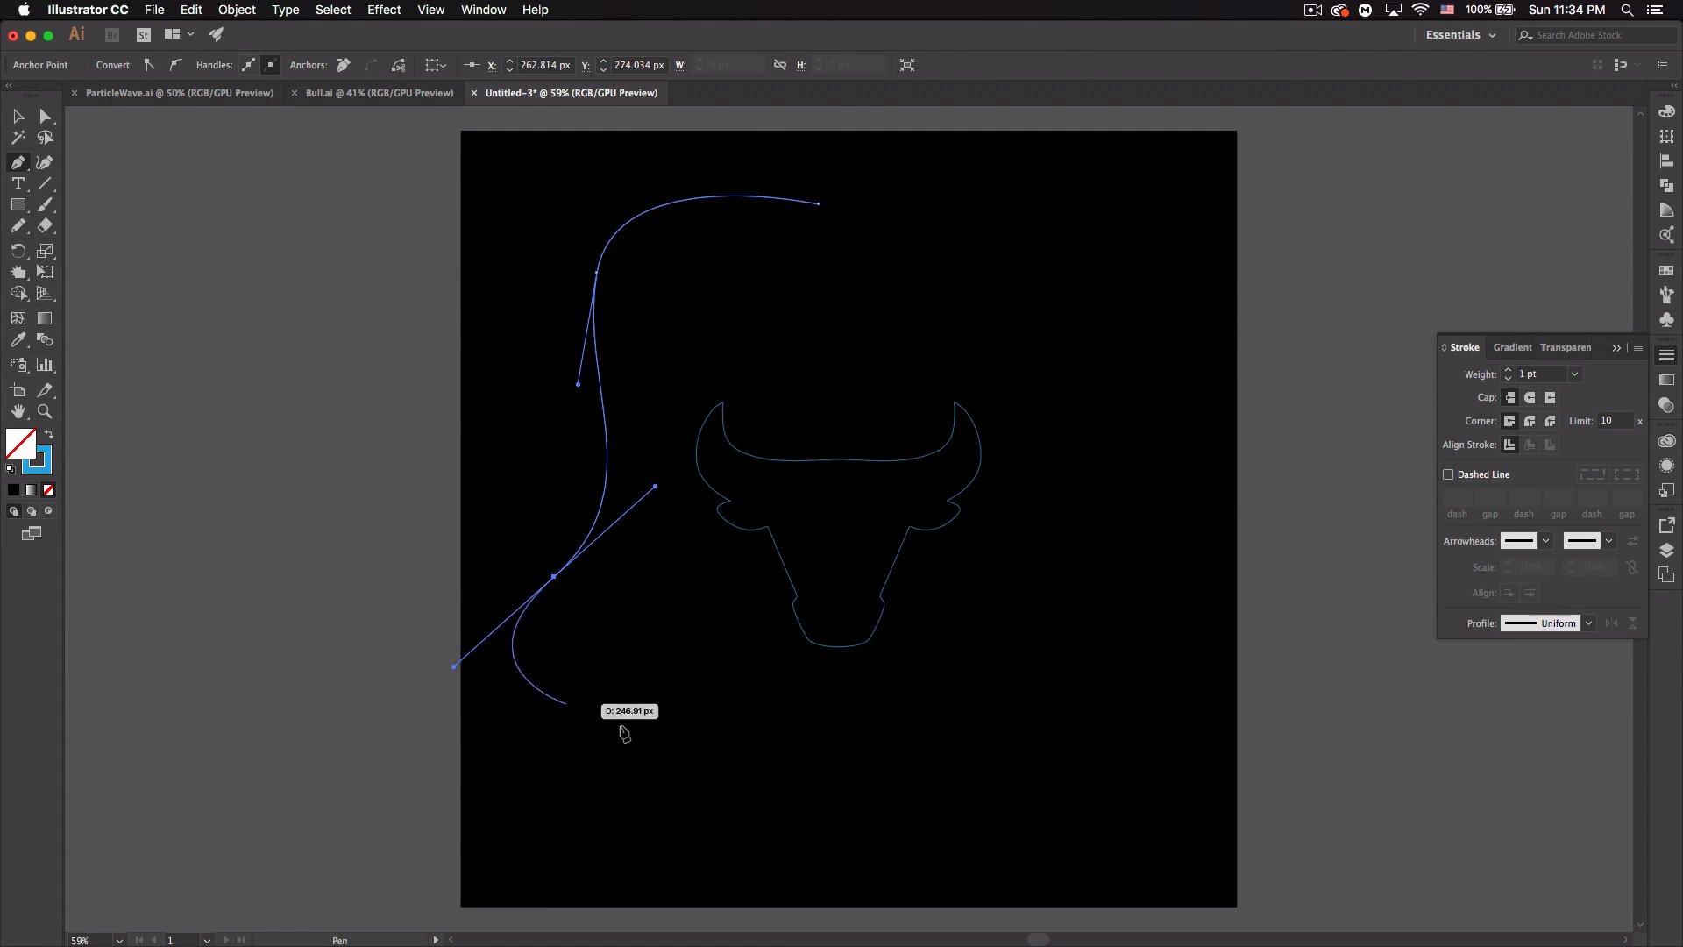
{"action": "left_click_drag", "start_coordinate": [803, 838], "coordinate": [985, 791]}
{"action": "left_click_drag", "start_coordinate": [1122, 602], "coordinate": [1265, 508]}
{"action": "left_click_drag", "start_coordinate": [1060, 297], "coordinate": [864, 252]}
{"action": "left_click", "coordinate": [819, 205]}
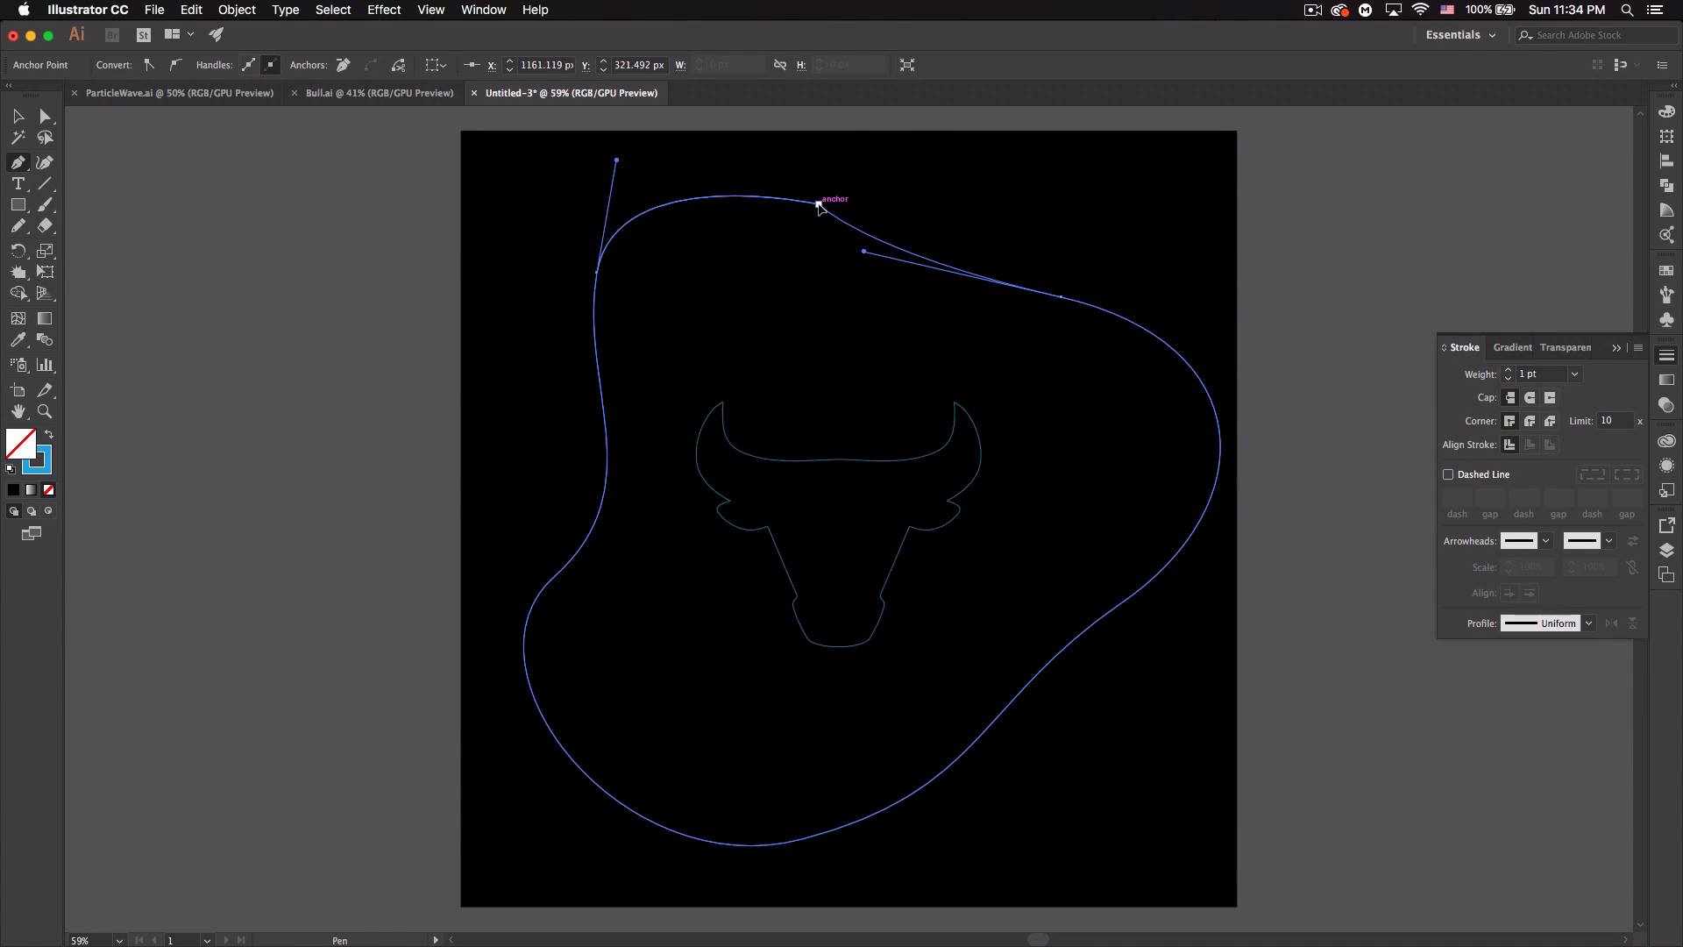
{"action": "key", "text": "v"}
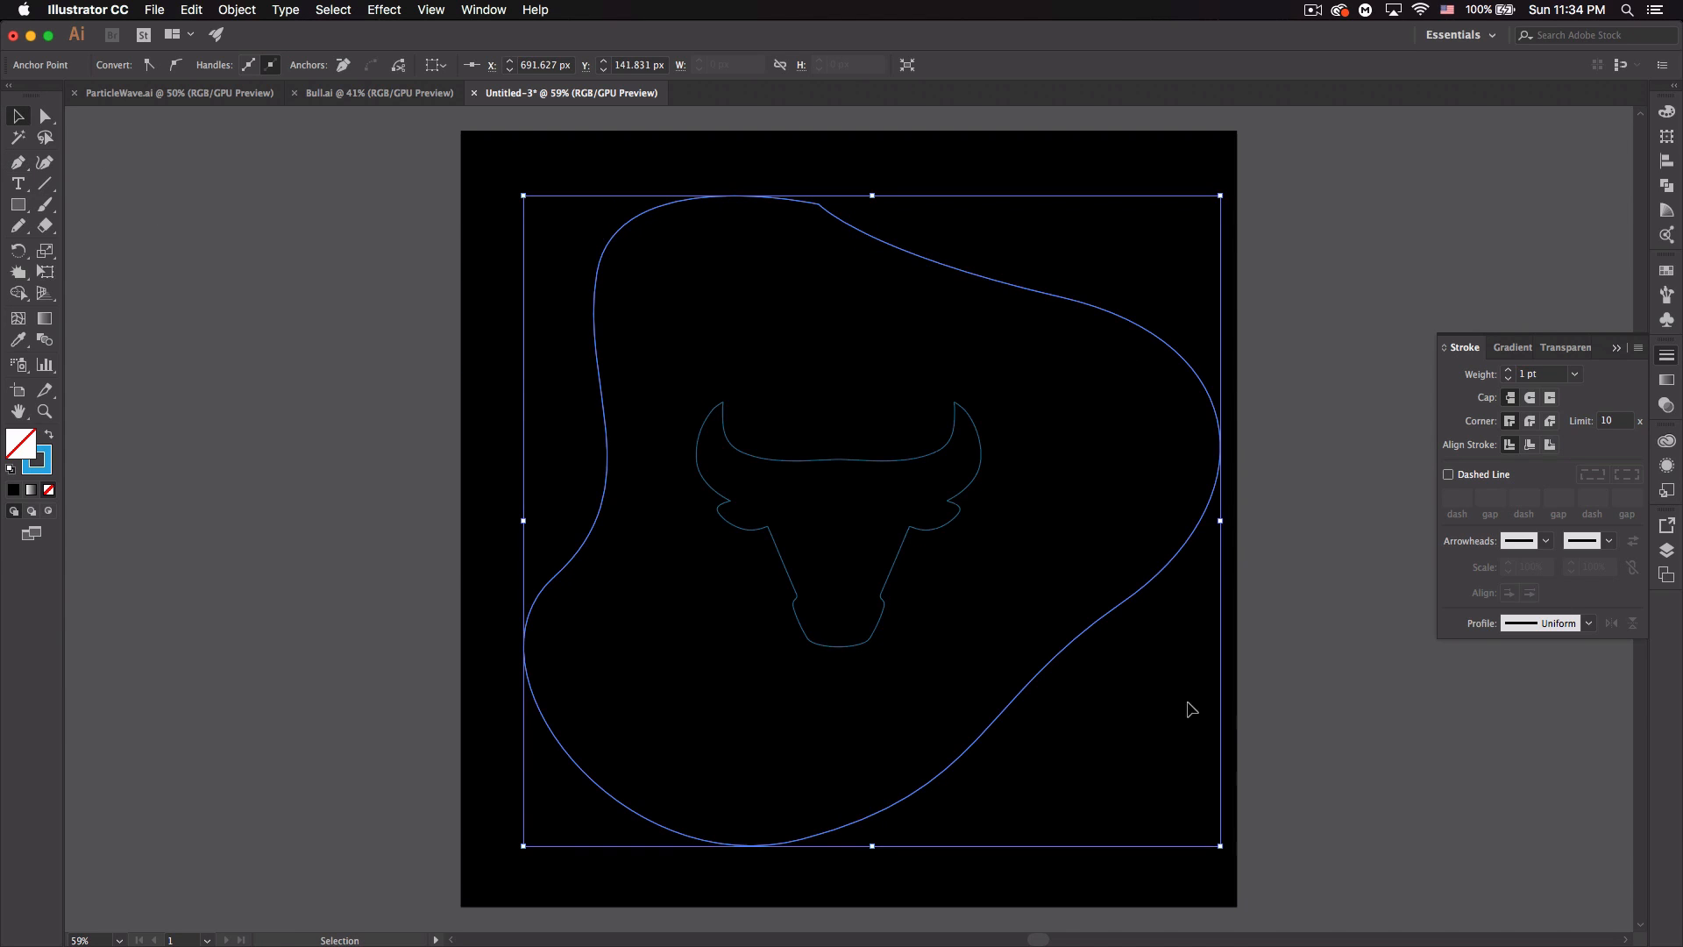
{"action": "left_click", "coordinate": [1310, 739]}
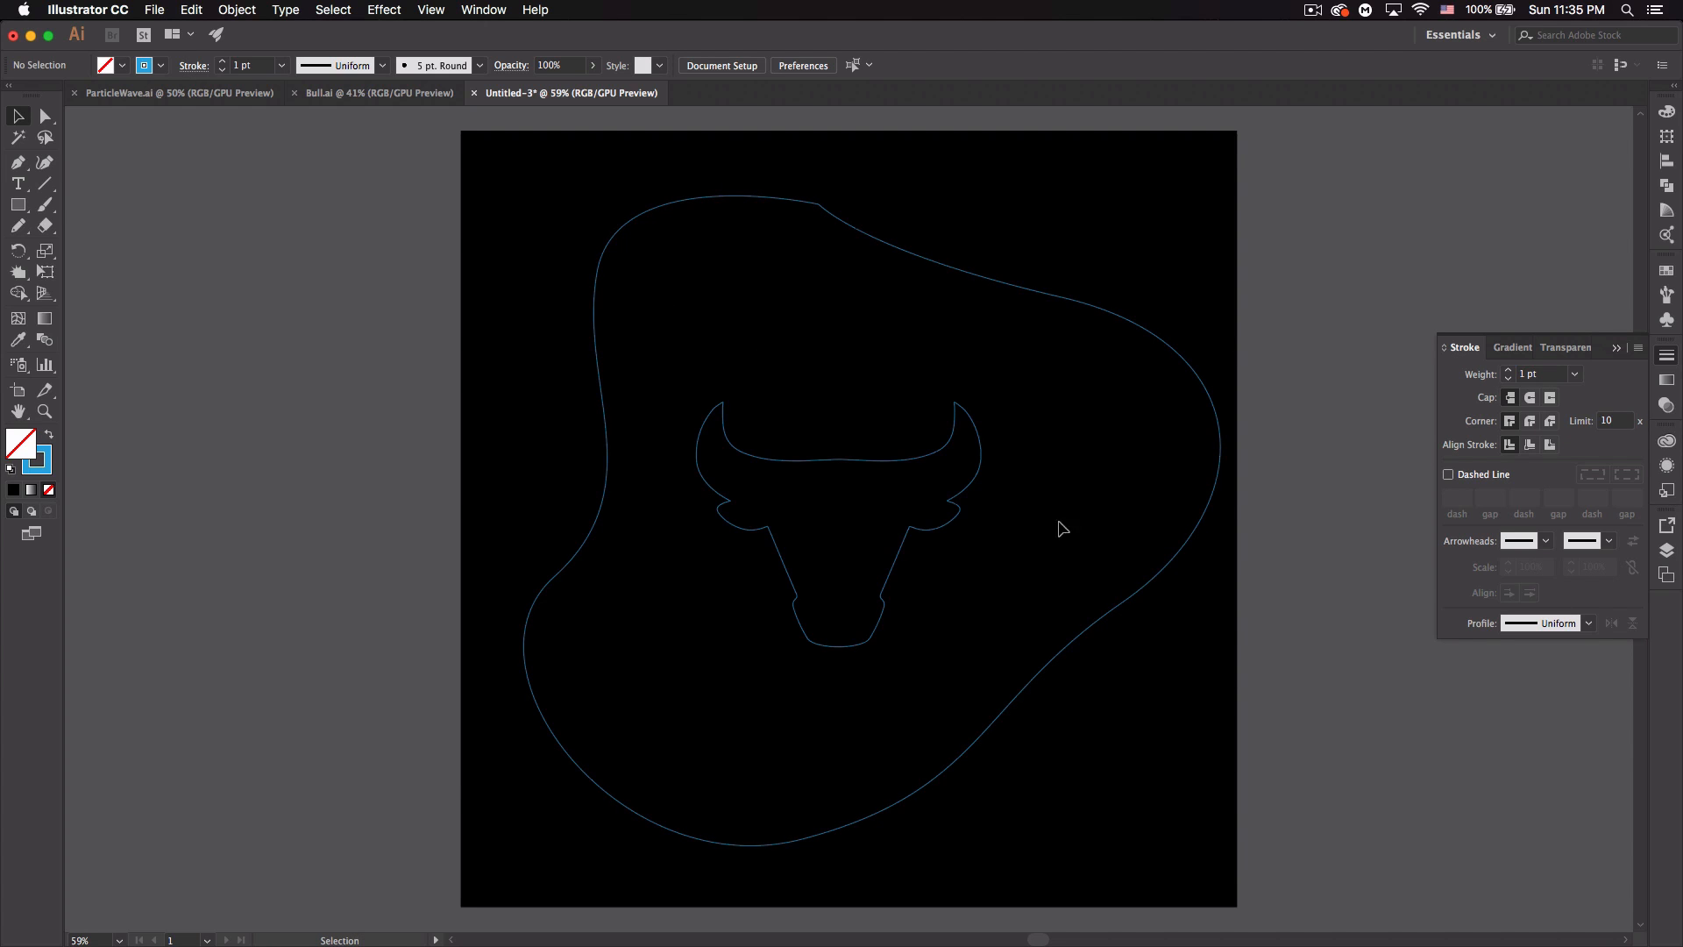
- Smooth the sharp corner at the top of the outer curved outline with the Direct Selection tool
{"action": "key", "text": "a"}
{"action": "left_click", "coordinate": [829, 205]}
{"action": "left_click_drag", "start_coordinate": [816, 219], "coordinate": [744, 409]}
{"action": "left_click", "coordinate": [21, 117]}
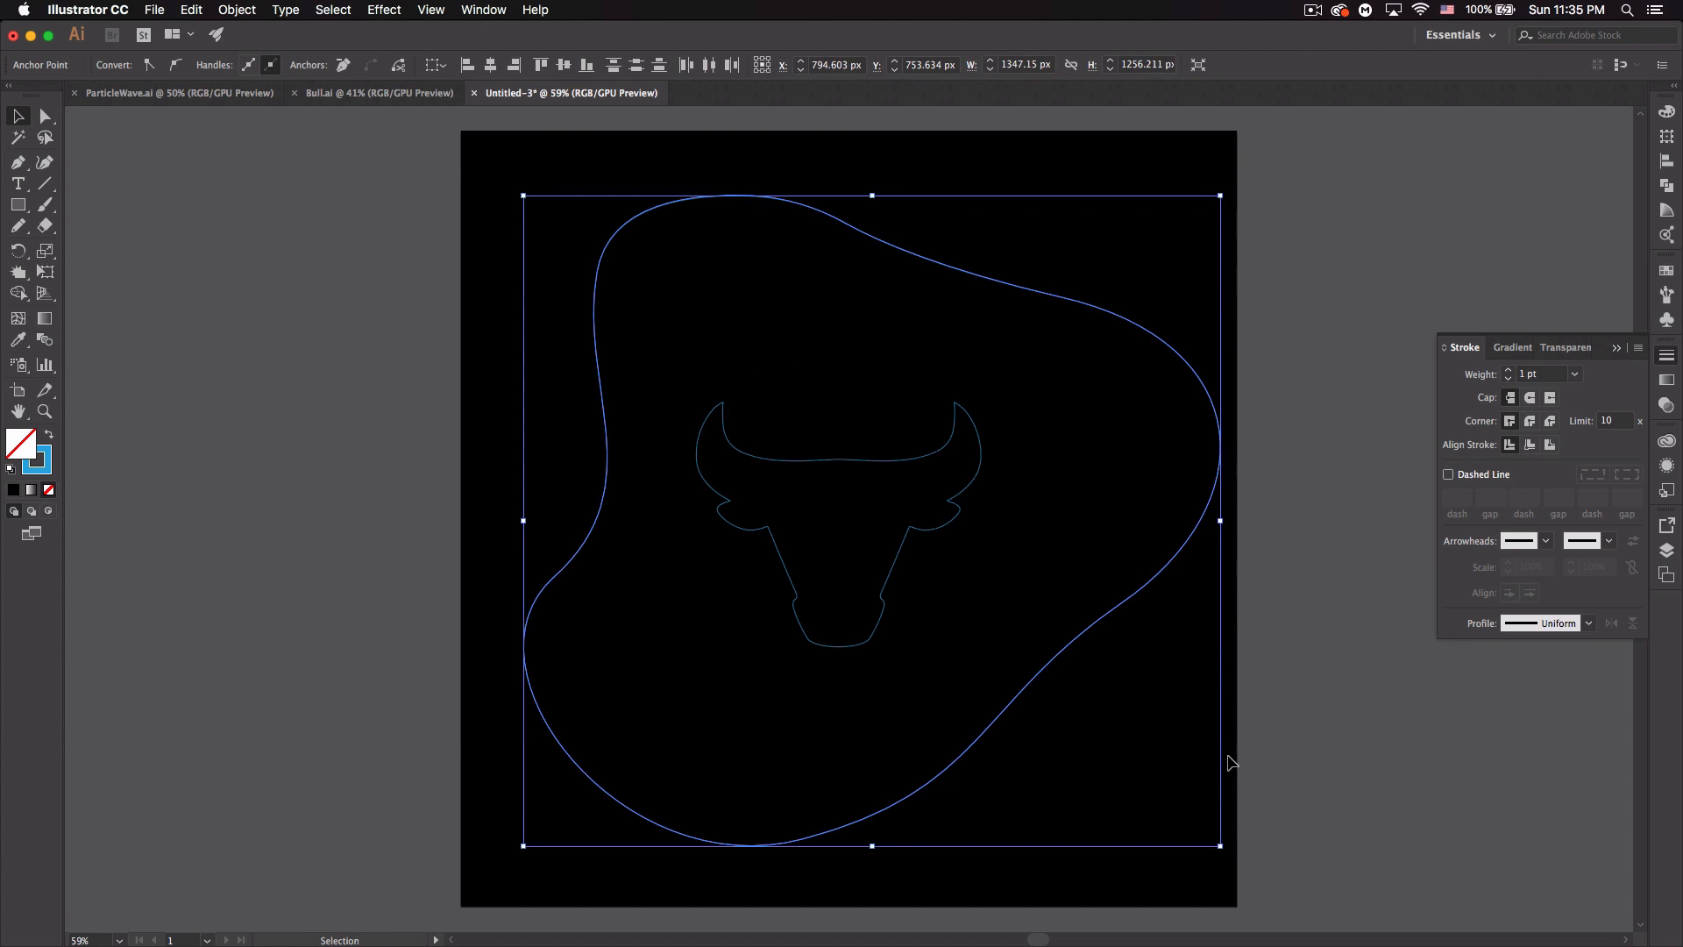
- Give both the bull and the outer outline round caps, round joins and a dashed stroke with 0 pt dash and 7 pt gap
{"action": "left_click", "coordinate": [1228, 763]}
{"action": "left_click_drag", "start_coordinate": [1234, 761], "coordinate": [547, 385]}
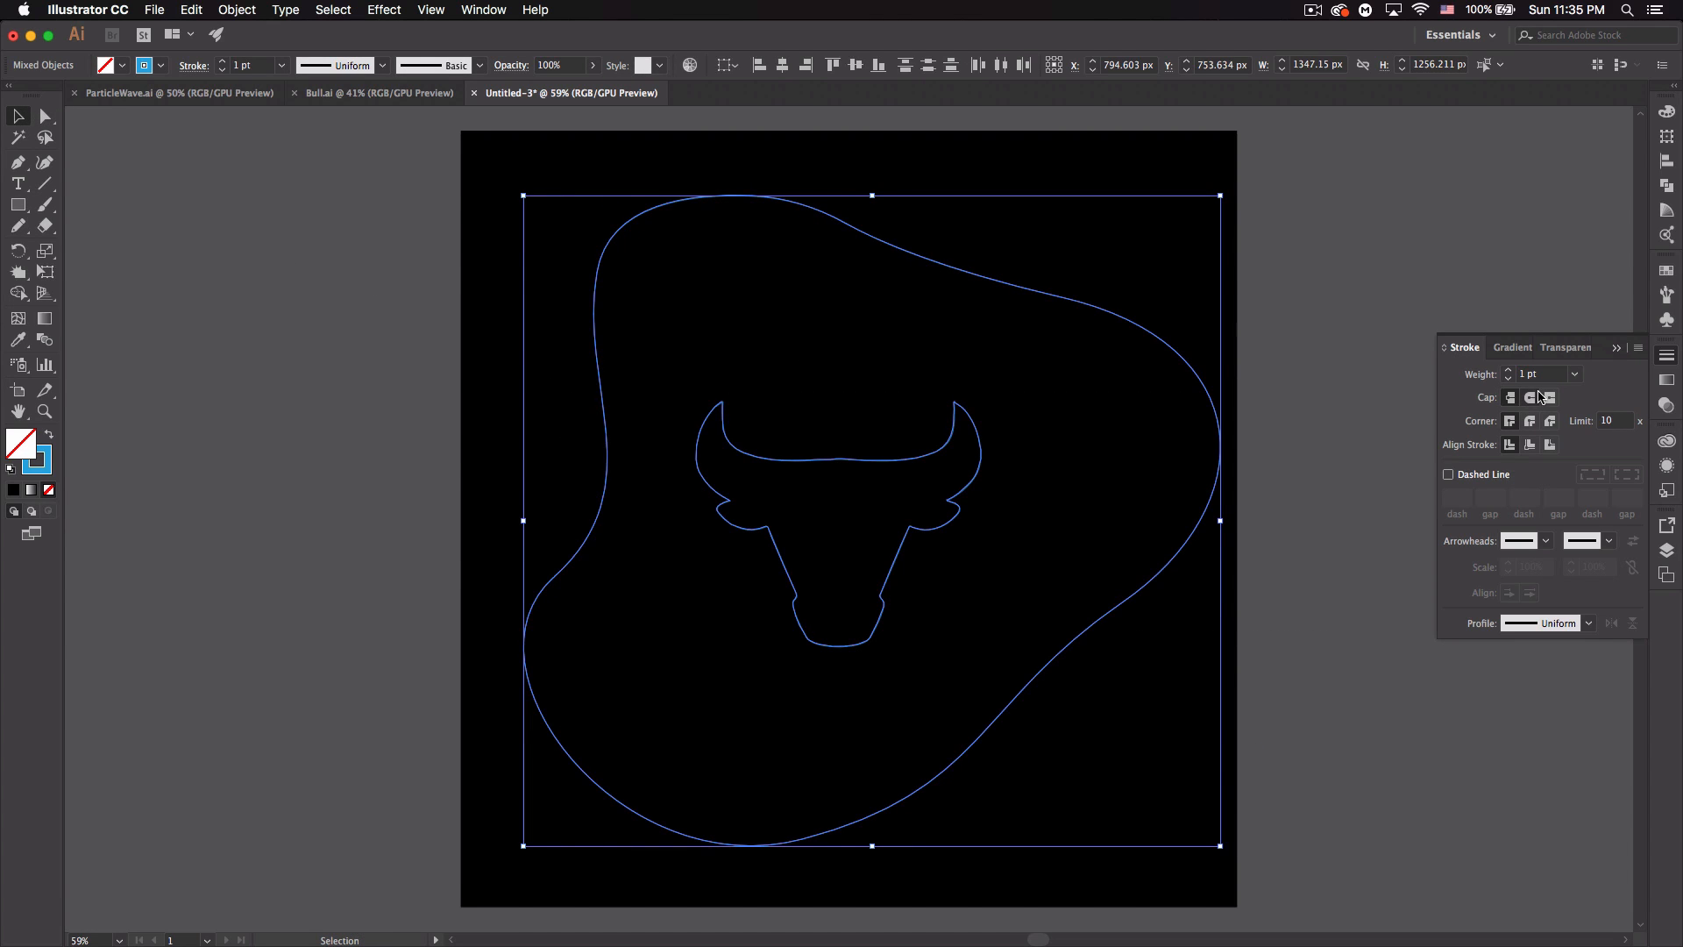
{"action": "left_click", "coordinate": [1529, 398]}
{"action": "left_click", "coordinate": [1530, 420]}
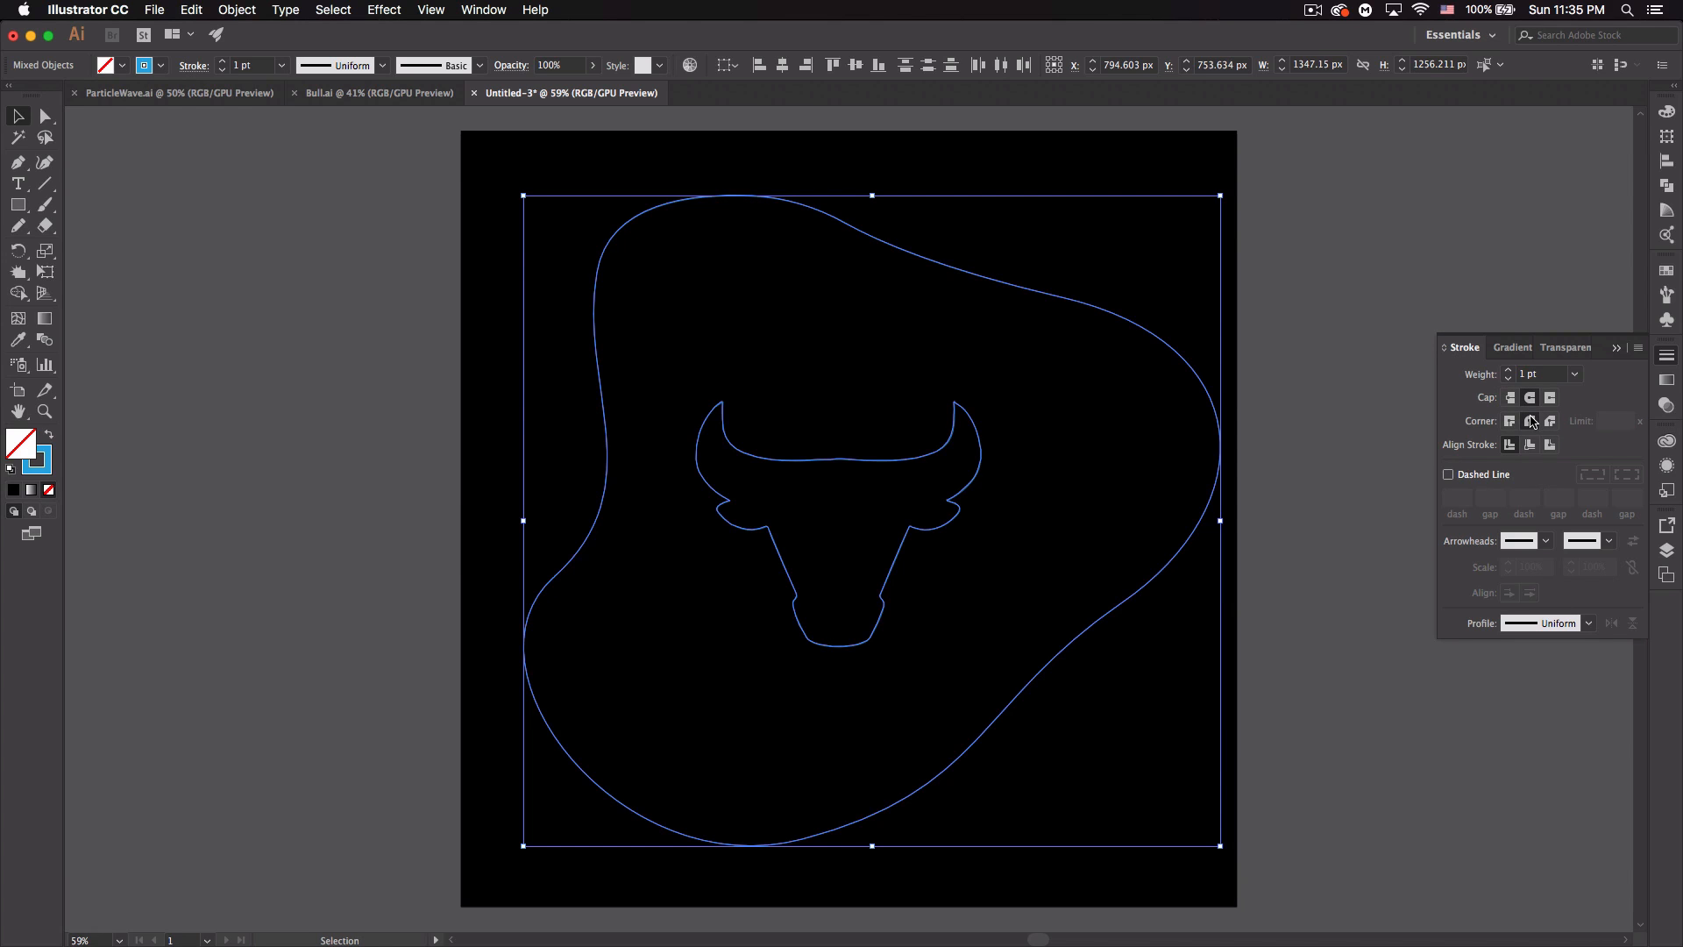
{"action": "left_click", "coordinate": [1448, 474]}
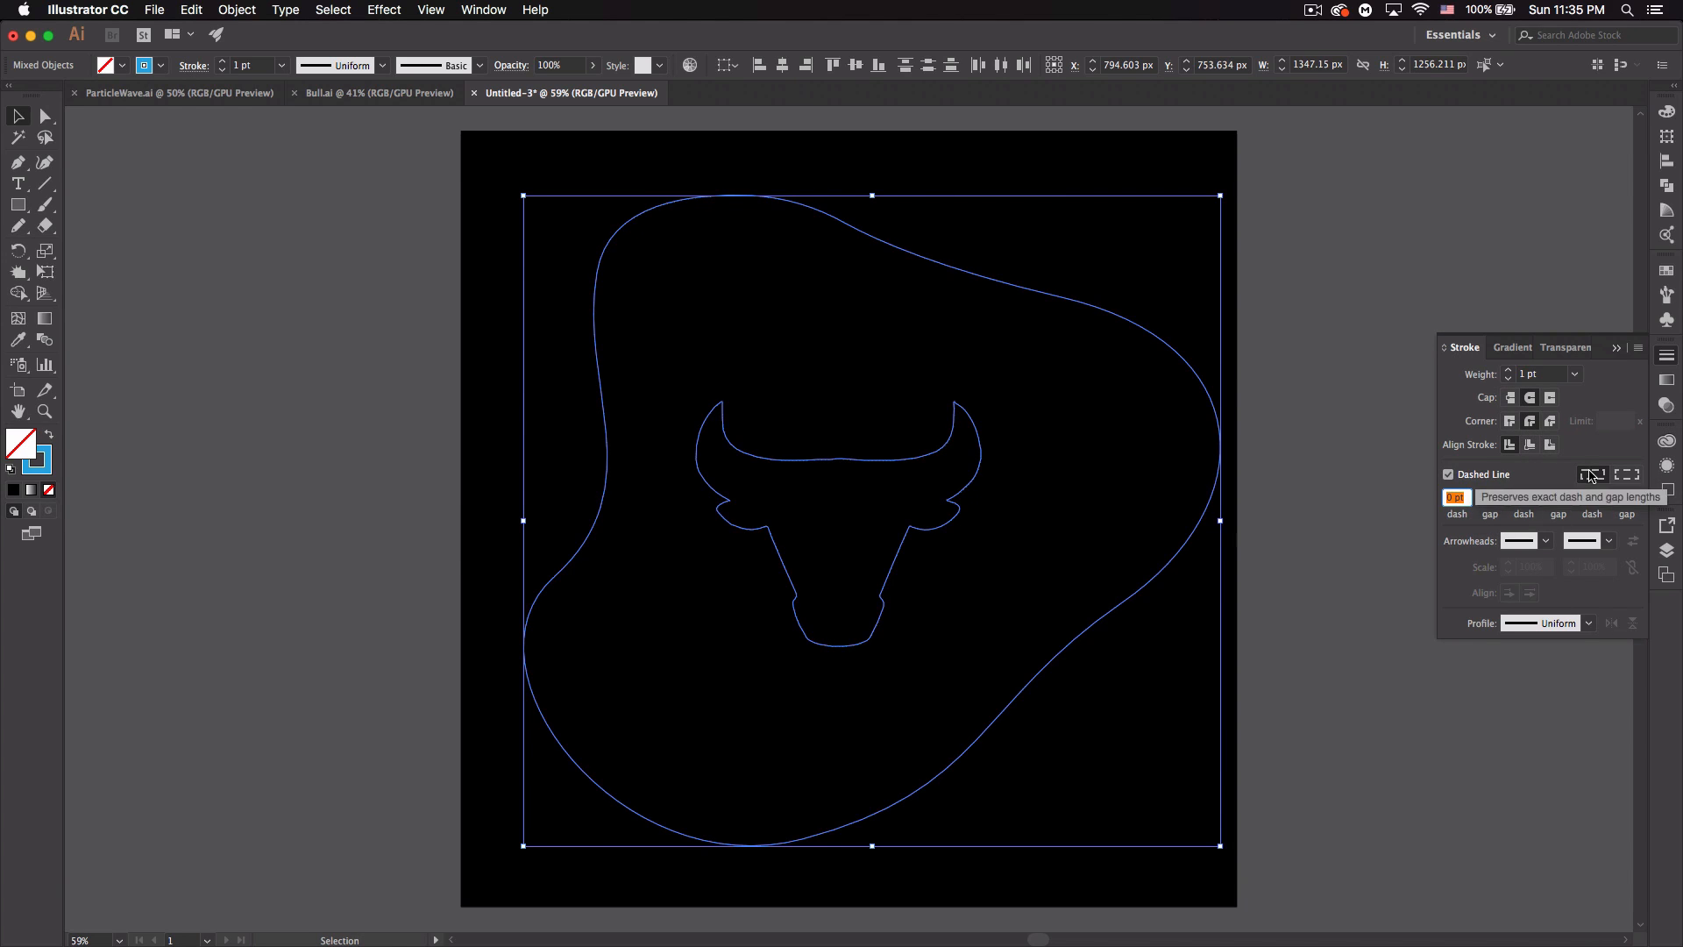
- Make a blend between the bull outline and the outer curved outline
{"action": "left_click", "coordinate": [230, 10]}
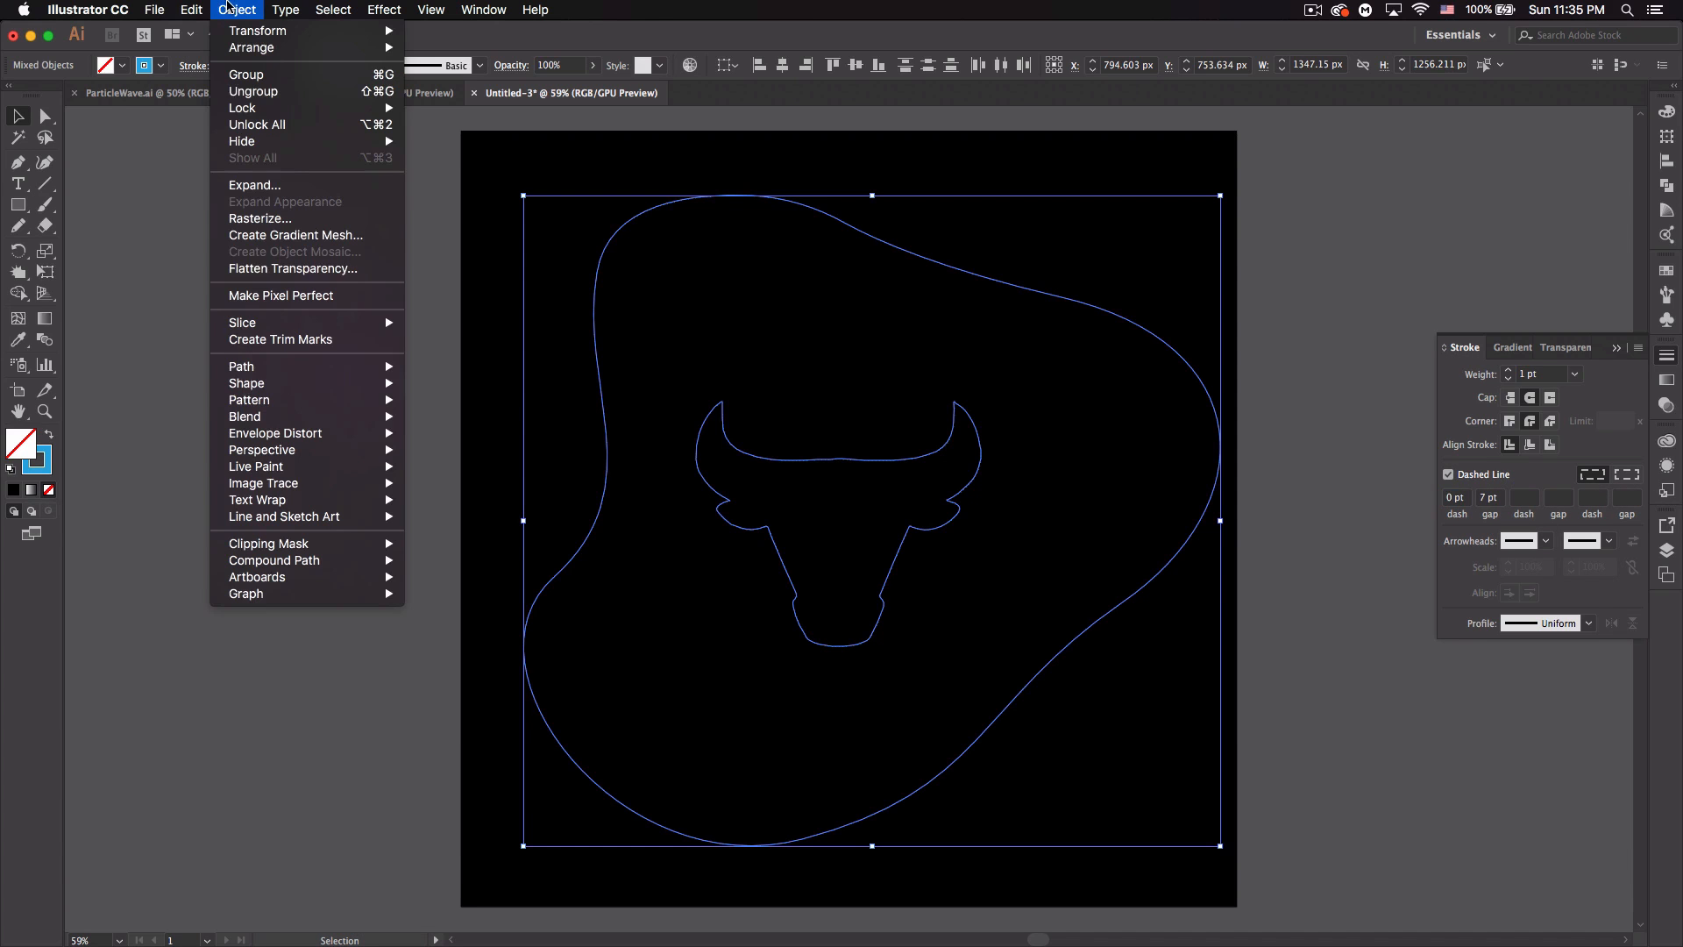
{"action": "mouse_move", "coordinate": [377, 417]}
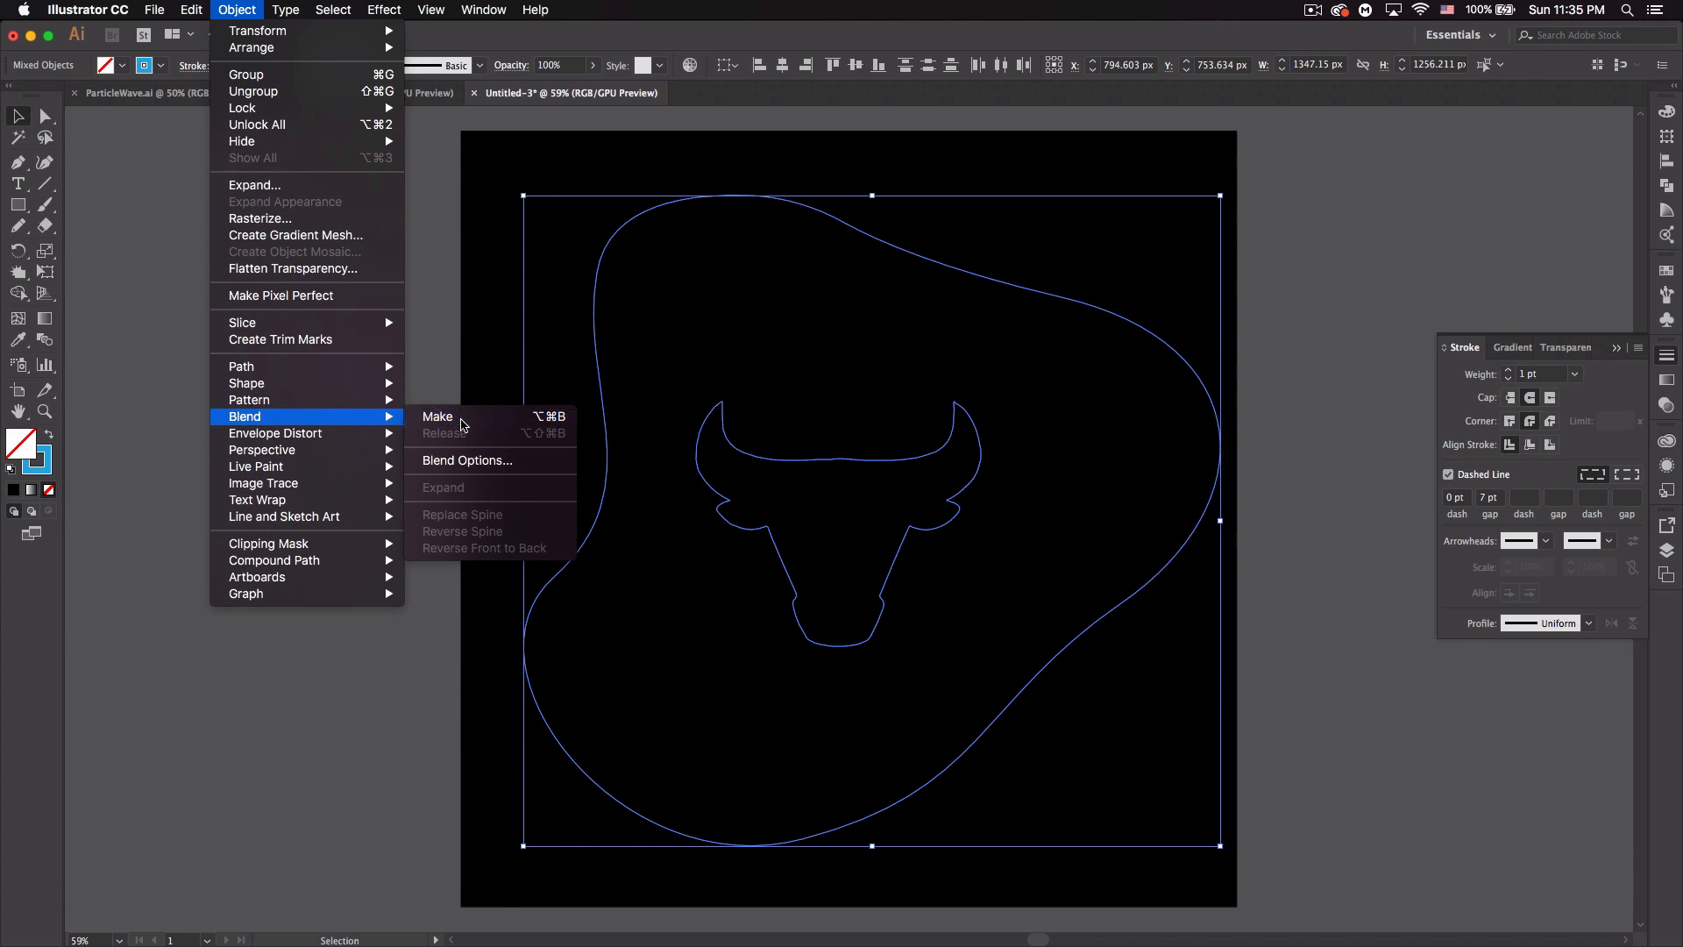
{"action": "left_click", "coordinate": [463, 425]}
- Set the blend spacing to Specified Steps with 30 steps, with the preview enabled
{"action": "left_click", "coordinate": [237, 10]}
{"action": "mouse_move", "coordinate": [338, 408]}
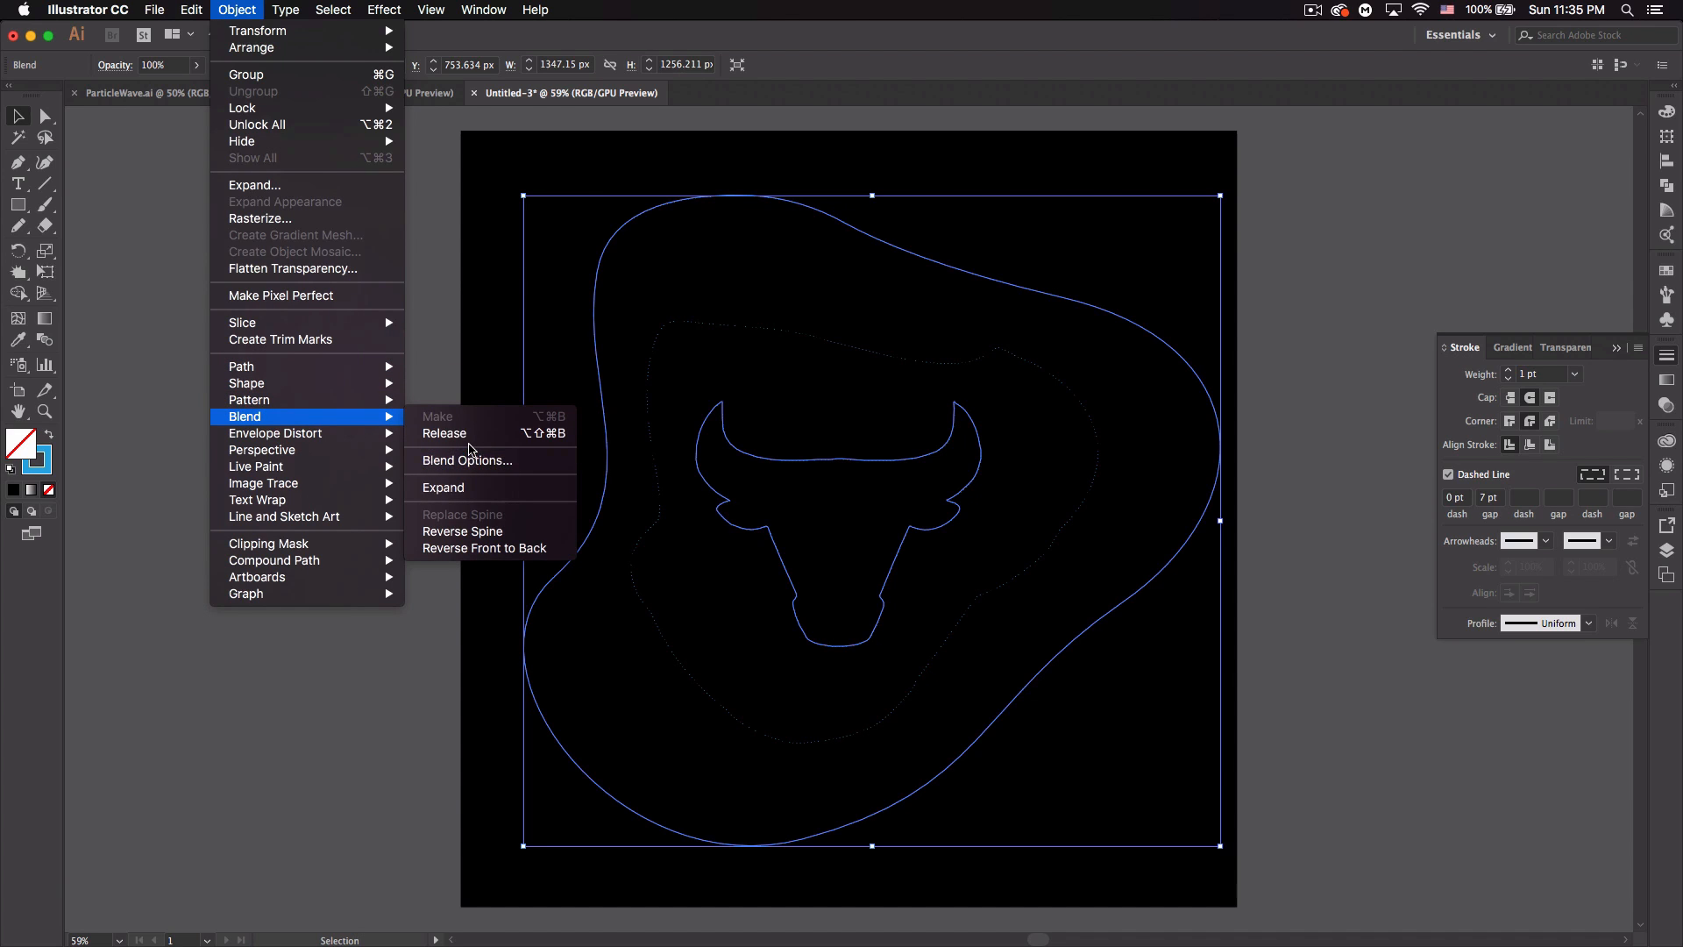
{"action": "left_click", "coordinate": [469, 461]}
{"action": "left_click", "coordinate": [1418, 371]}
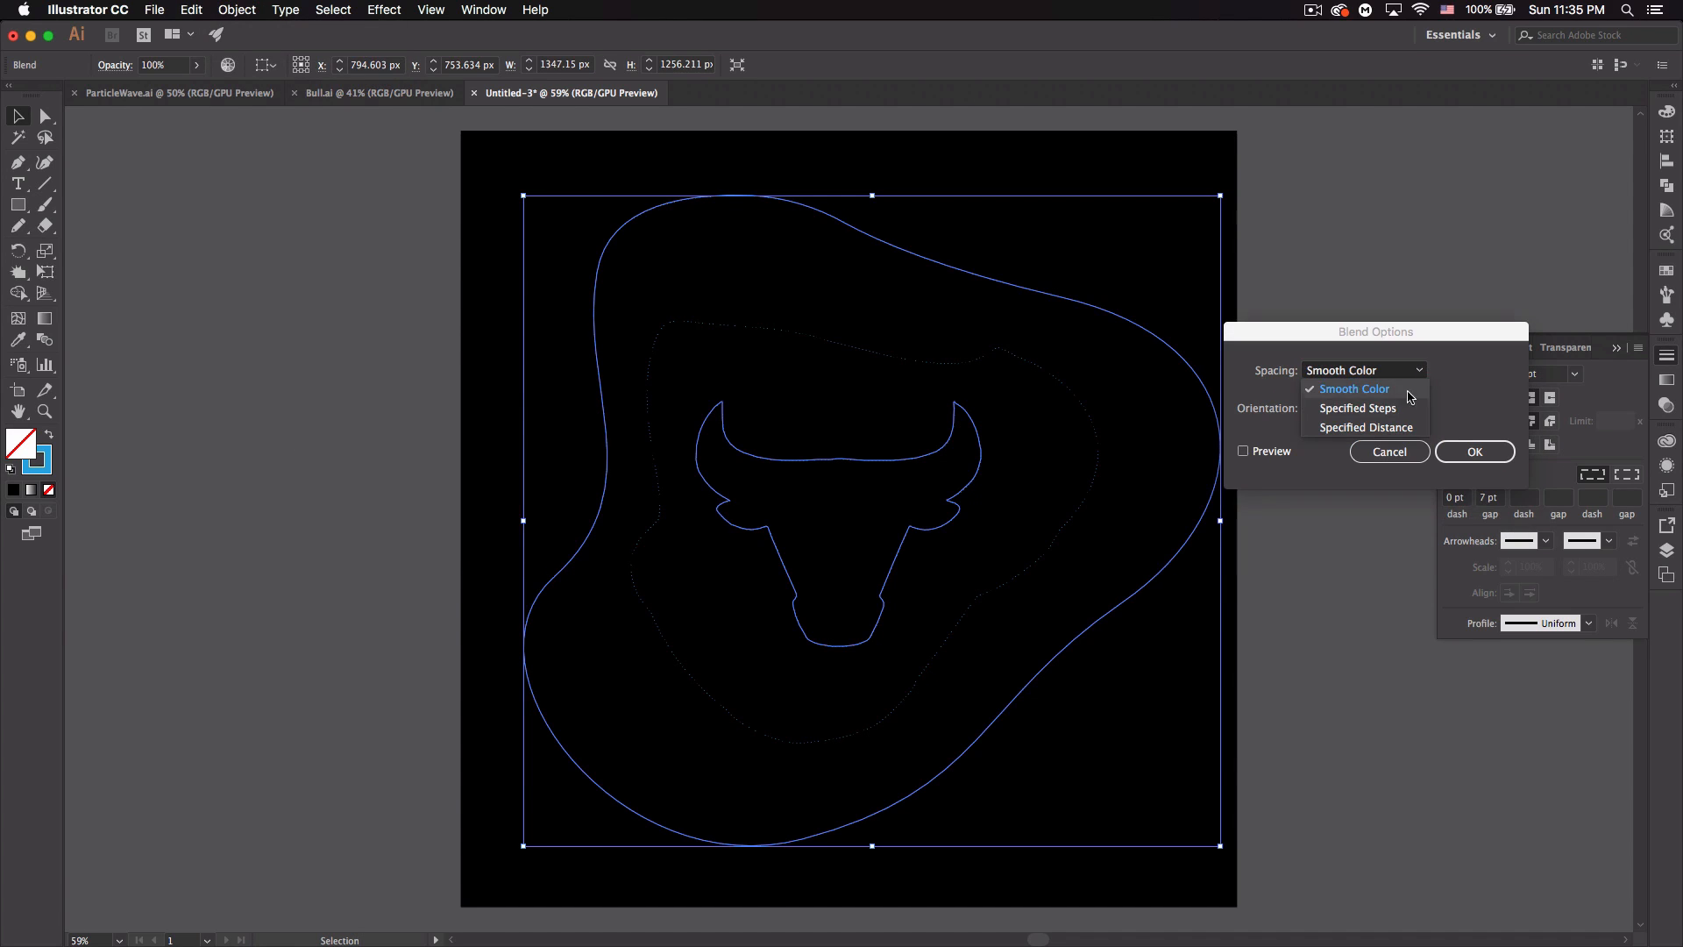
{"action": "left_click", "coordinate": [1394, 409]}
{"action": "type", "text": "30"}
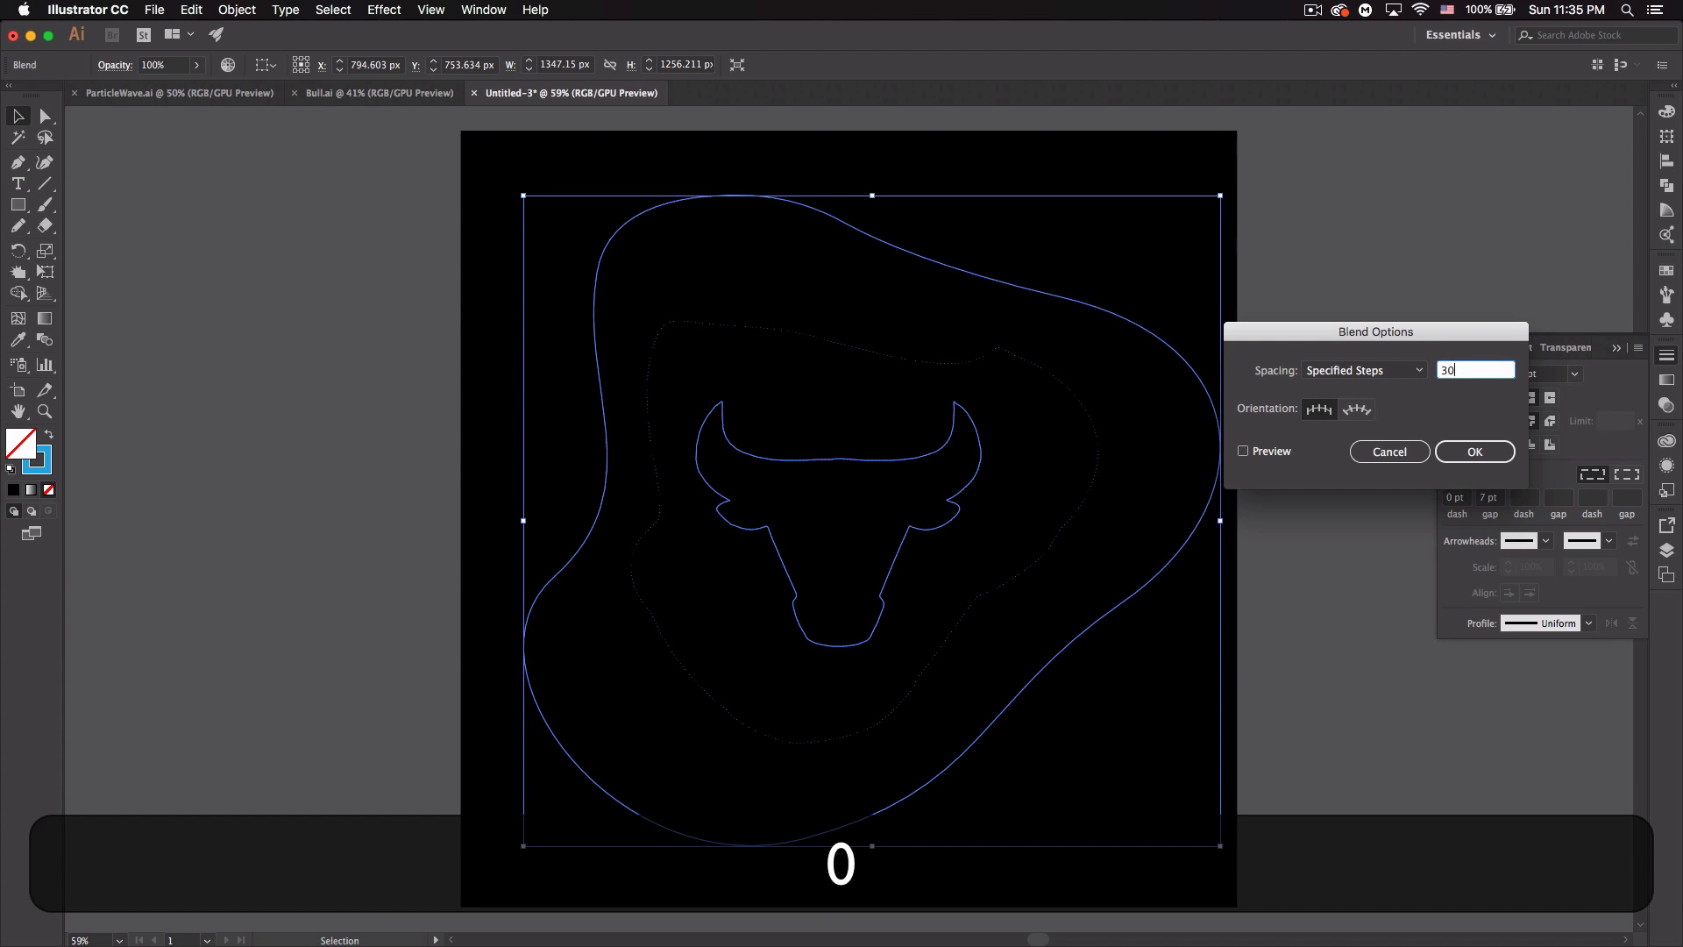
{"action": "left_click", "coordinate": [1297, 452]}
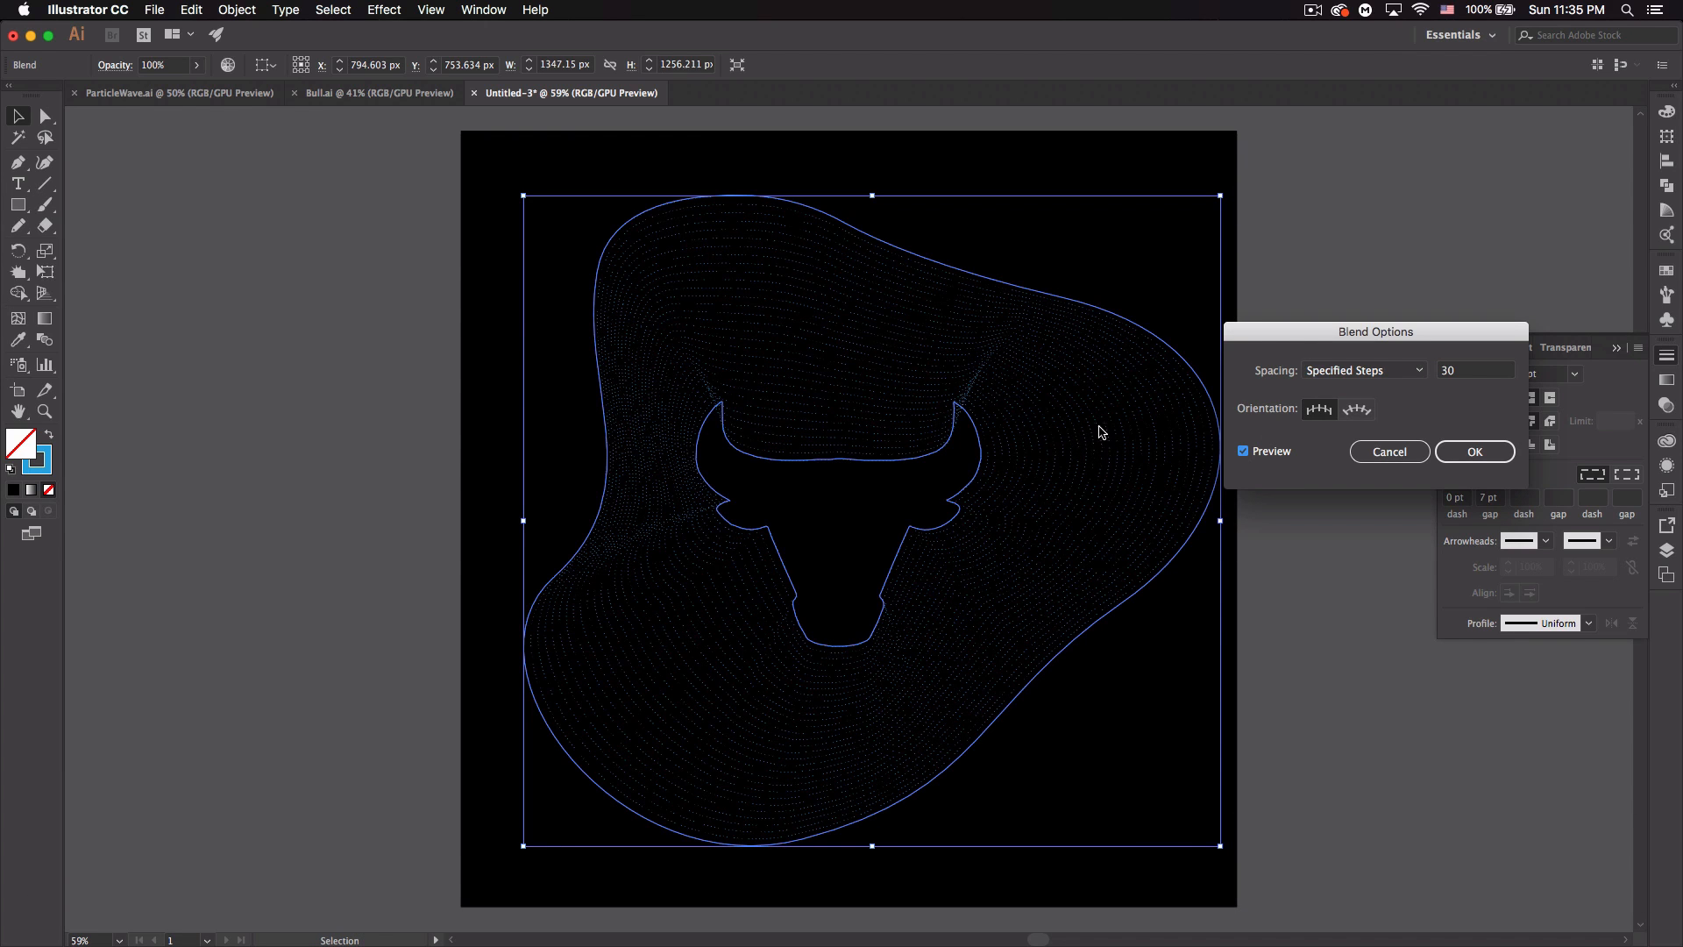
{"action": "left_click", "coordinate": [1475, 452]}
{"action": "left_click", "coordinate": [1332, 761]}
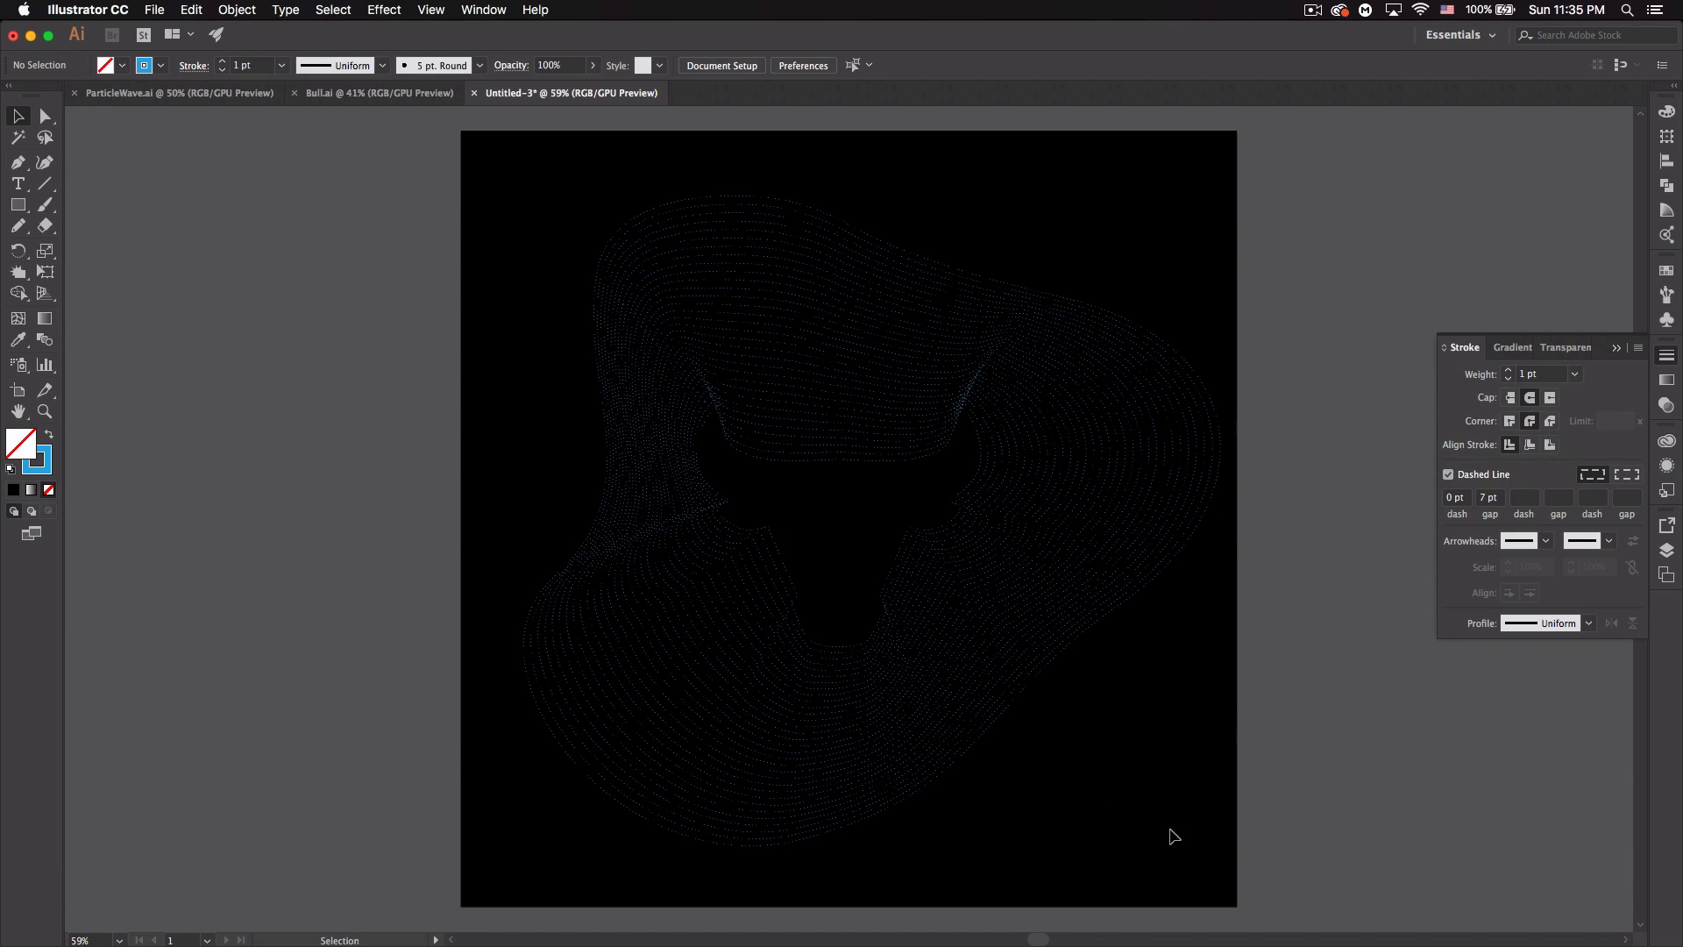
- Select only the inner bull path of the blend and set its stroke weight to 3 pt
{"action": "left_click", "coordinate": [45, 118]}
{"action": "left_click", "coordinate": [894, 459]}
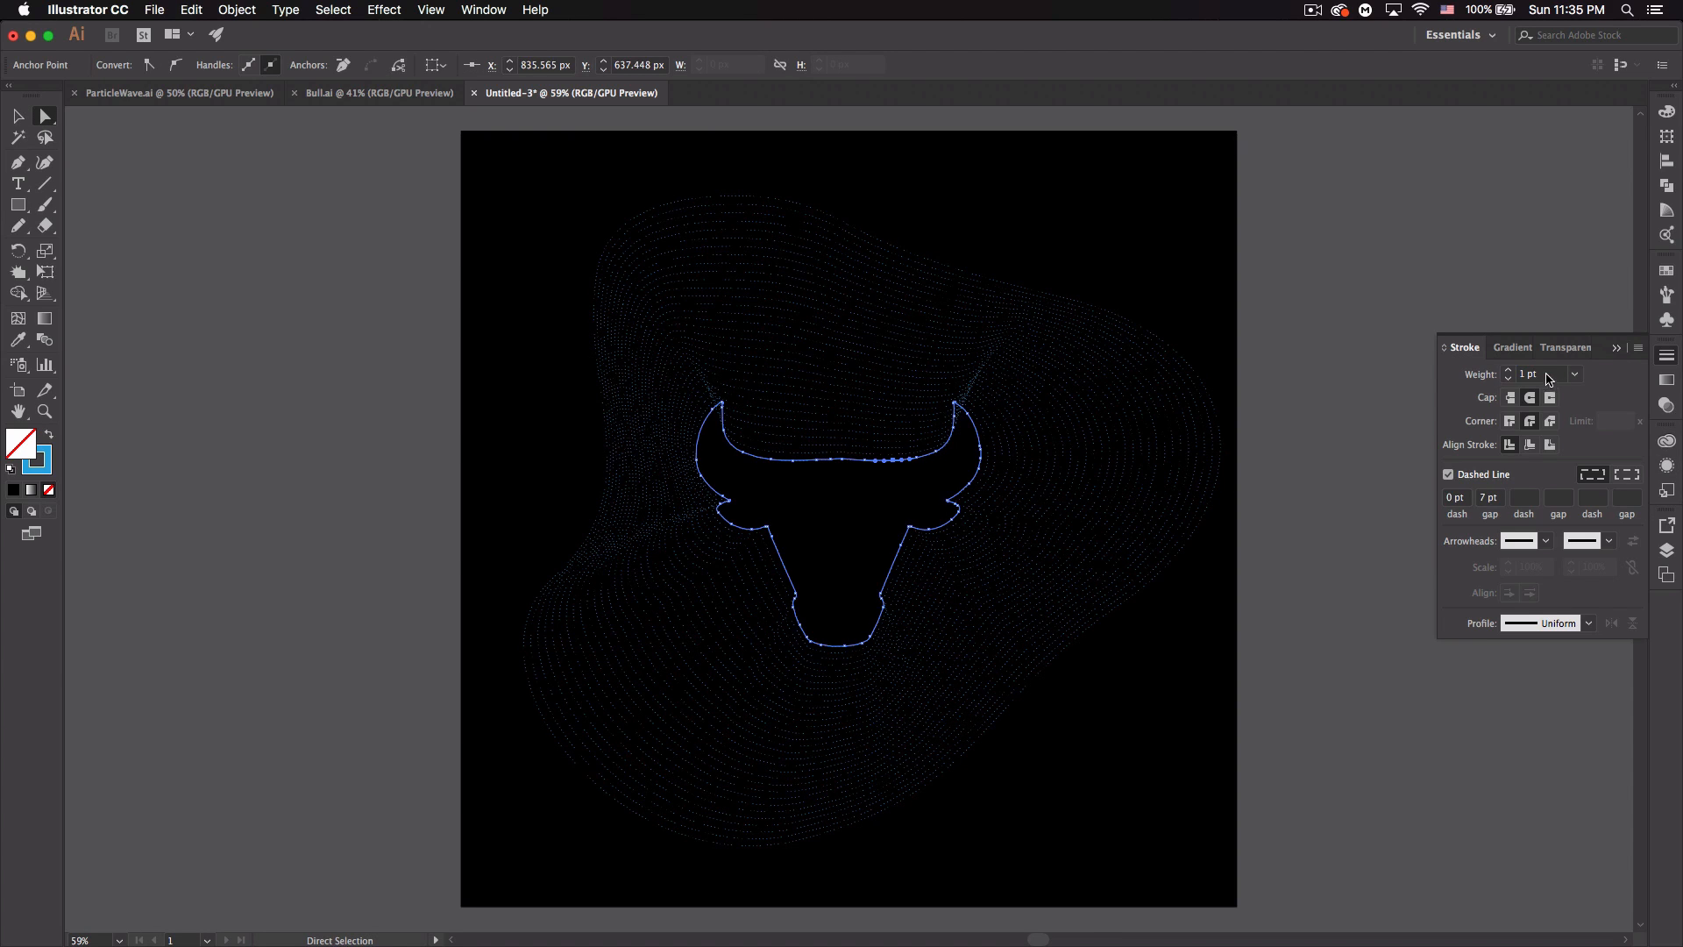
{"action": "left_click", "coordinate": [1509, 369]}
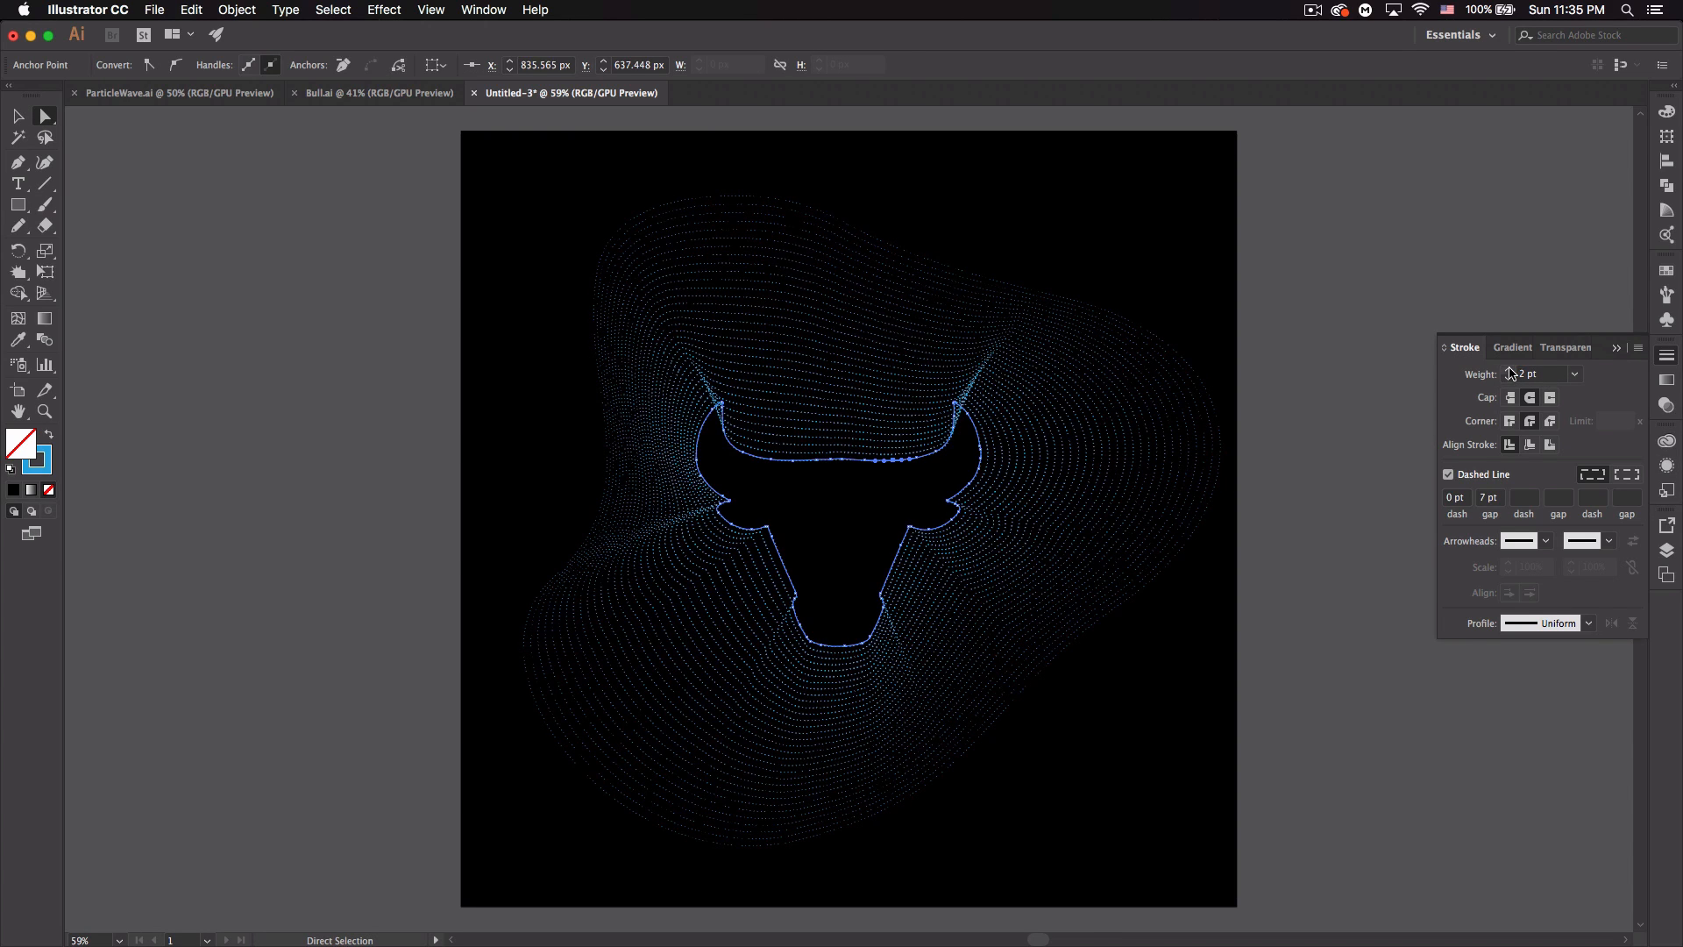
{"action": "left_click", "coordinate": [1510, 370]}
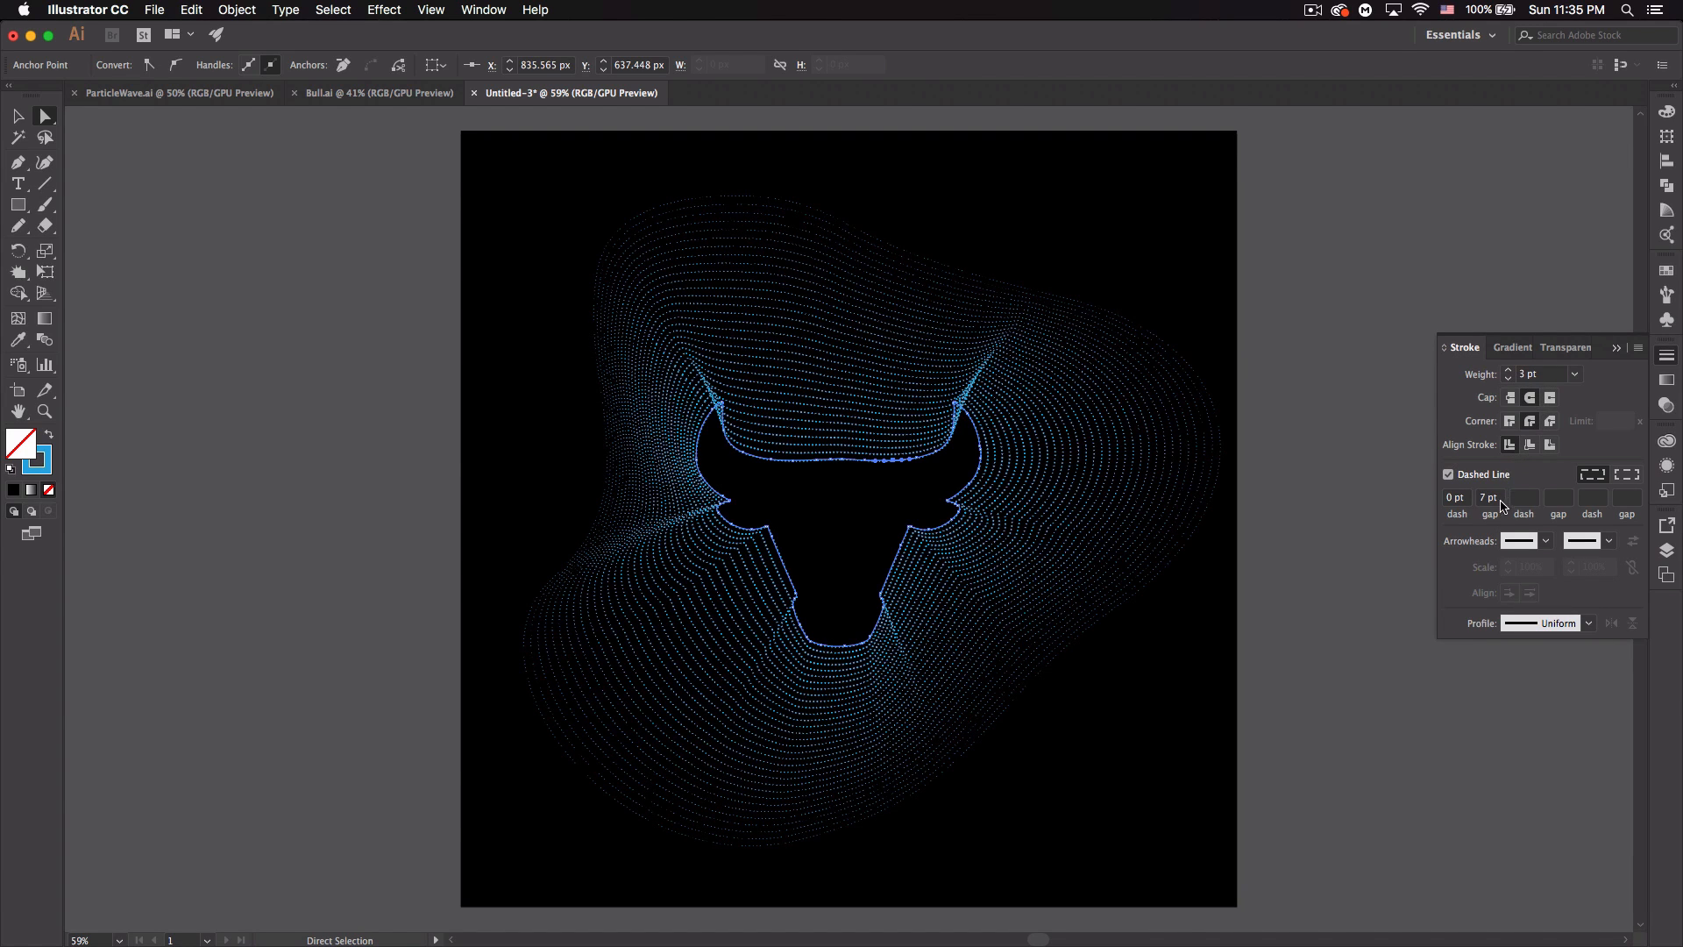
{"action": "left_click", "coordinate": [1131, 792]}
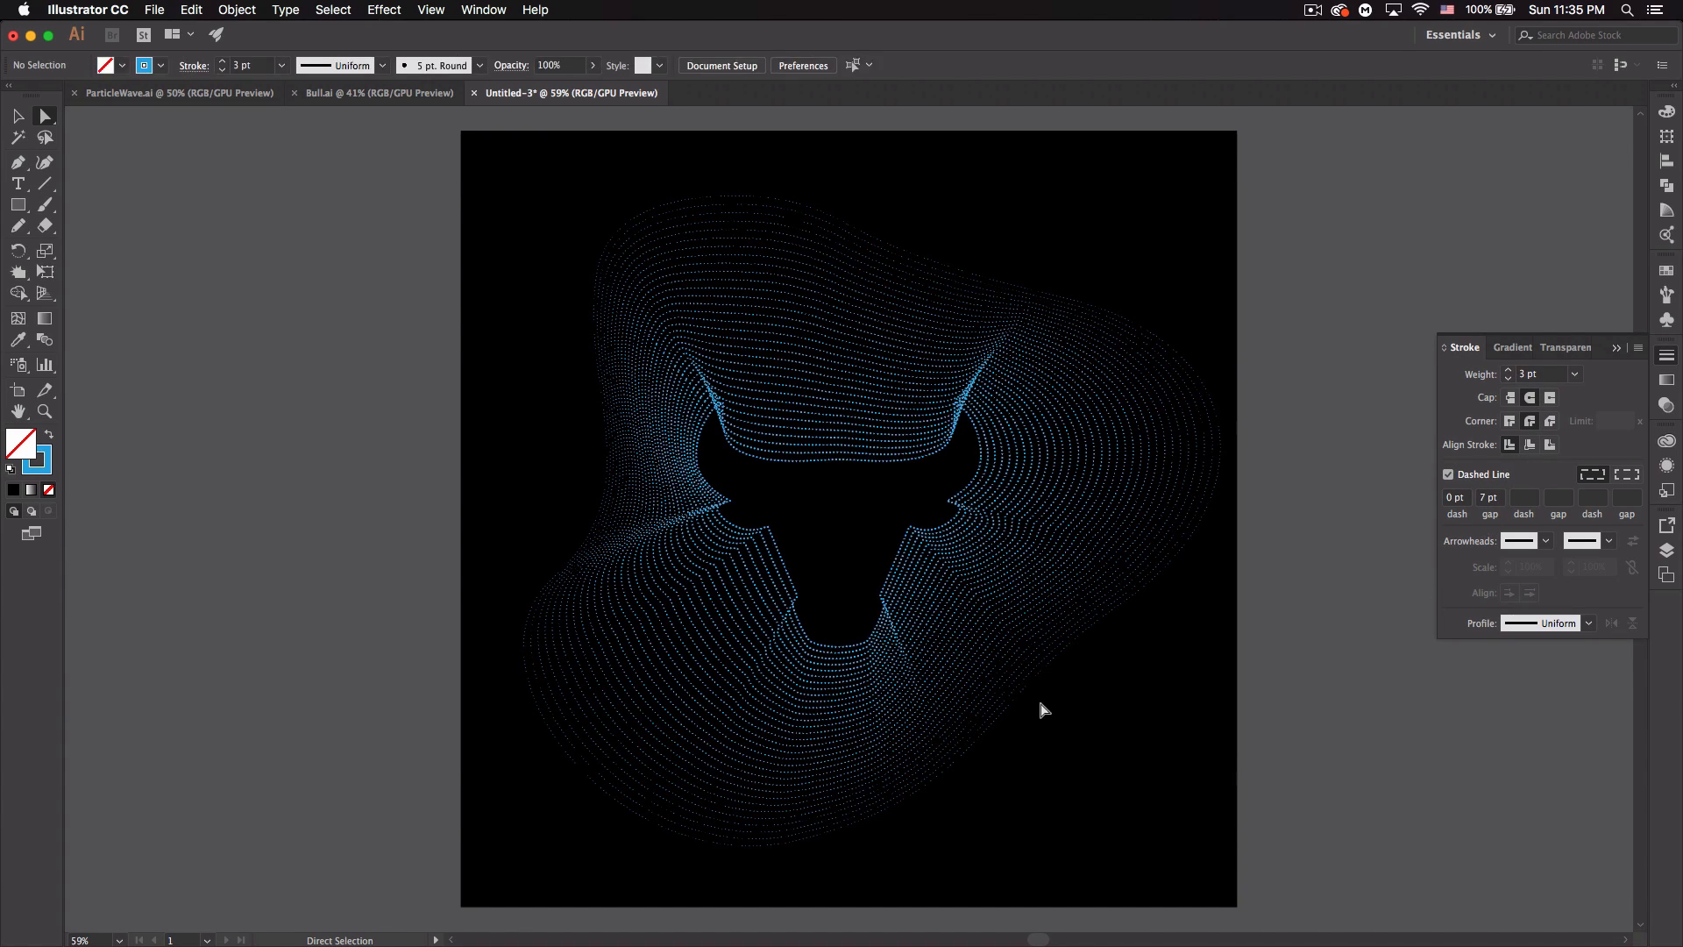
- Select only the outer curved path of the blend and set its stroke weight to 0.25 pt
{"action": "left_click", "coordinate": [1027, 689]}
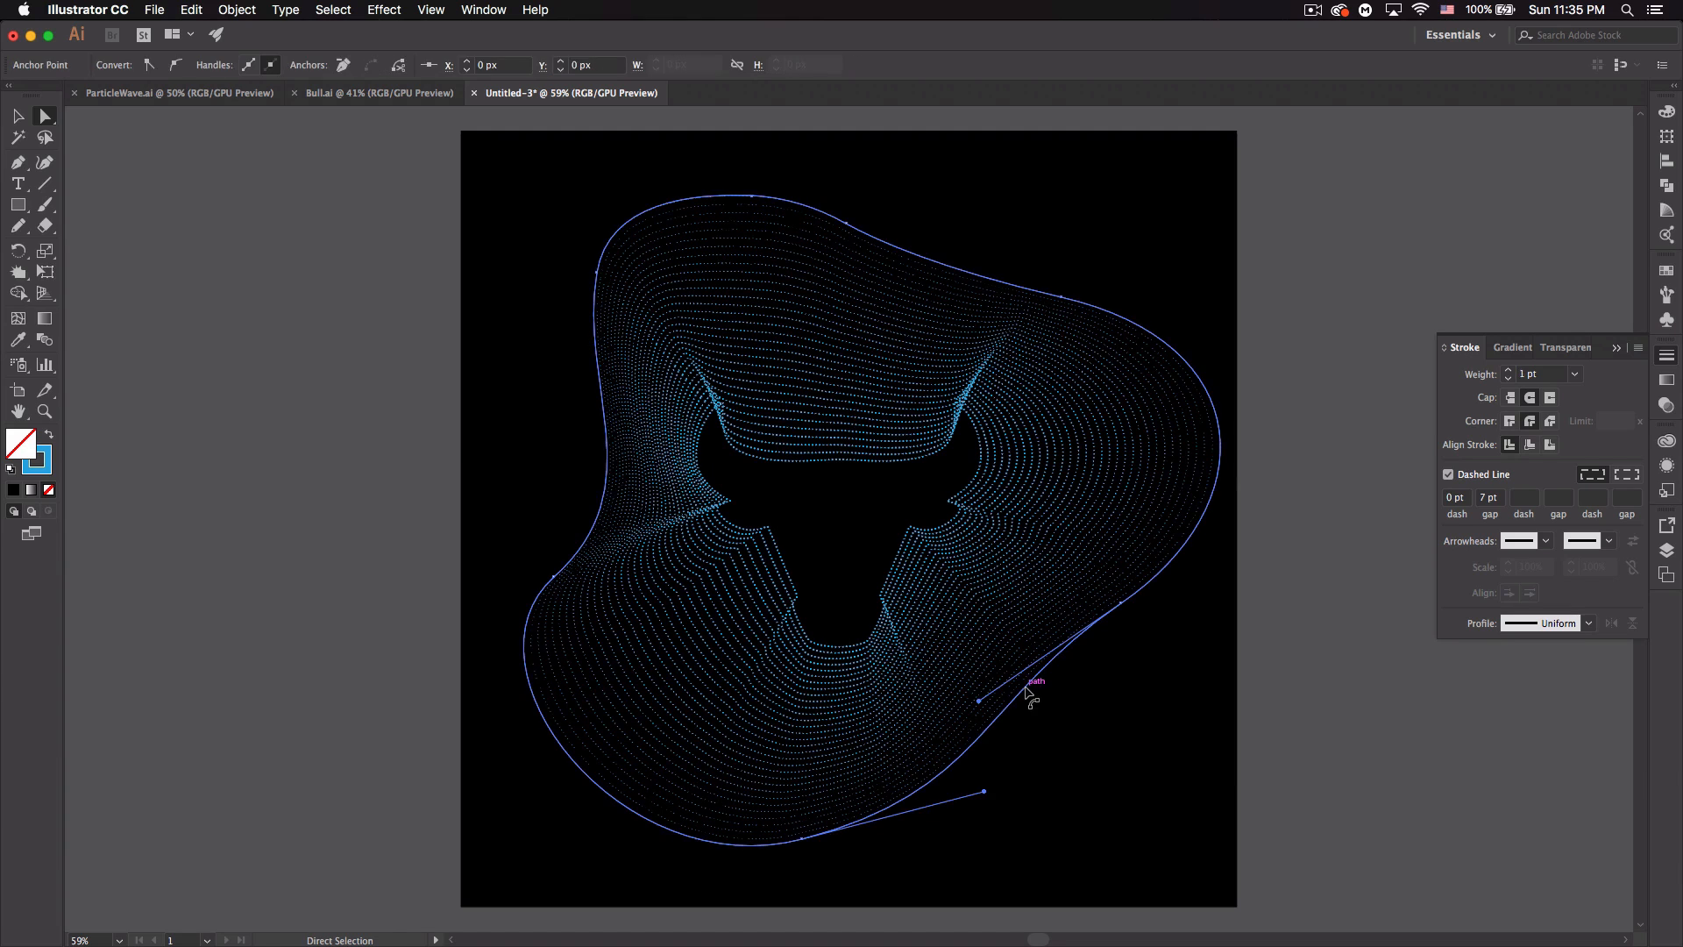
{"action": "left_click", "coordinate": [1576, 374]}
{"action": "left_click", "coordinate": [1597, 392]}
{"action": "left_click", "coordinate": [1166, 748]}
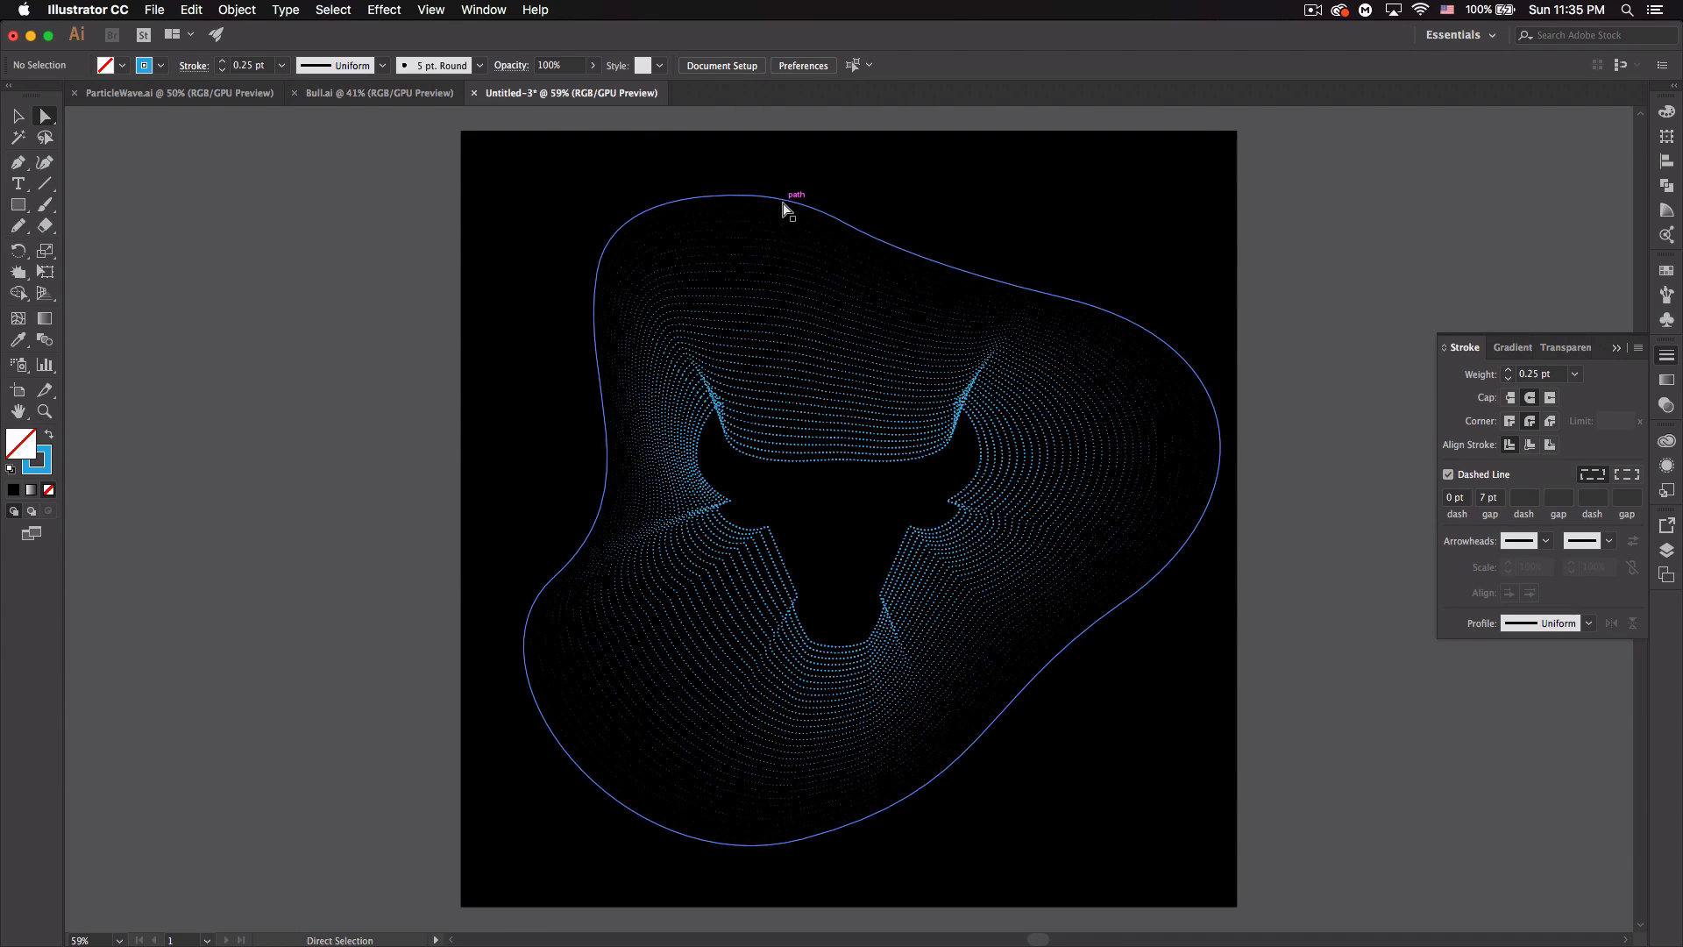
- Copy the whole bull blend and paste it into the Photoshop wave document as a Smart Object
{"action": "left_click", "coordinate": [16, 119]}
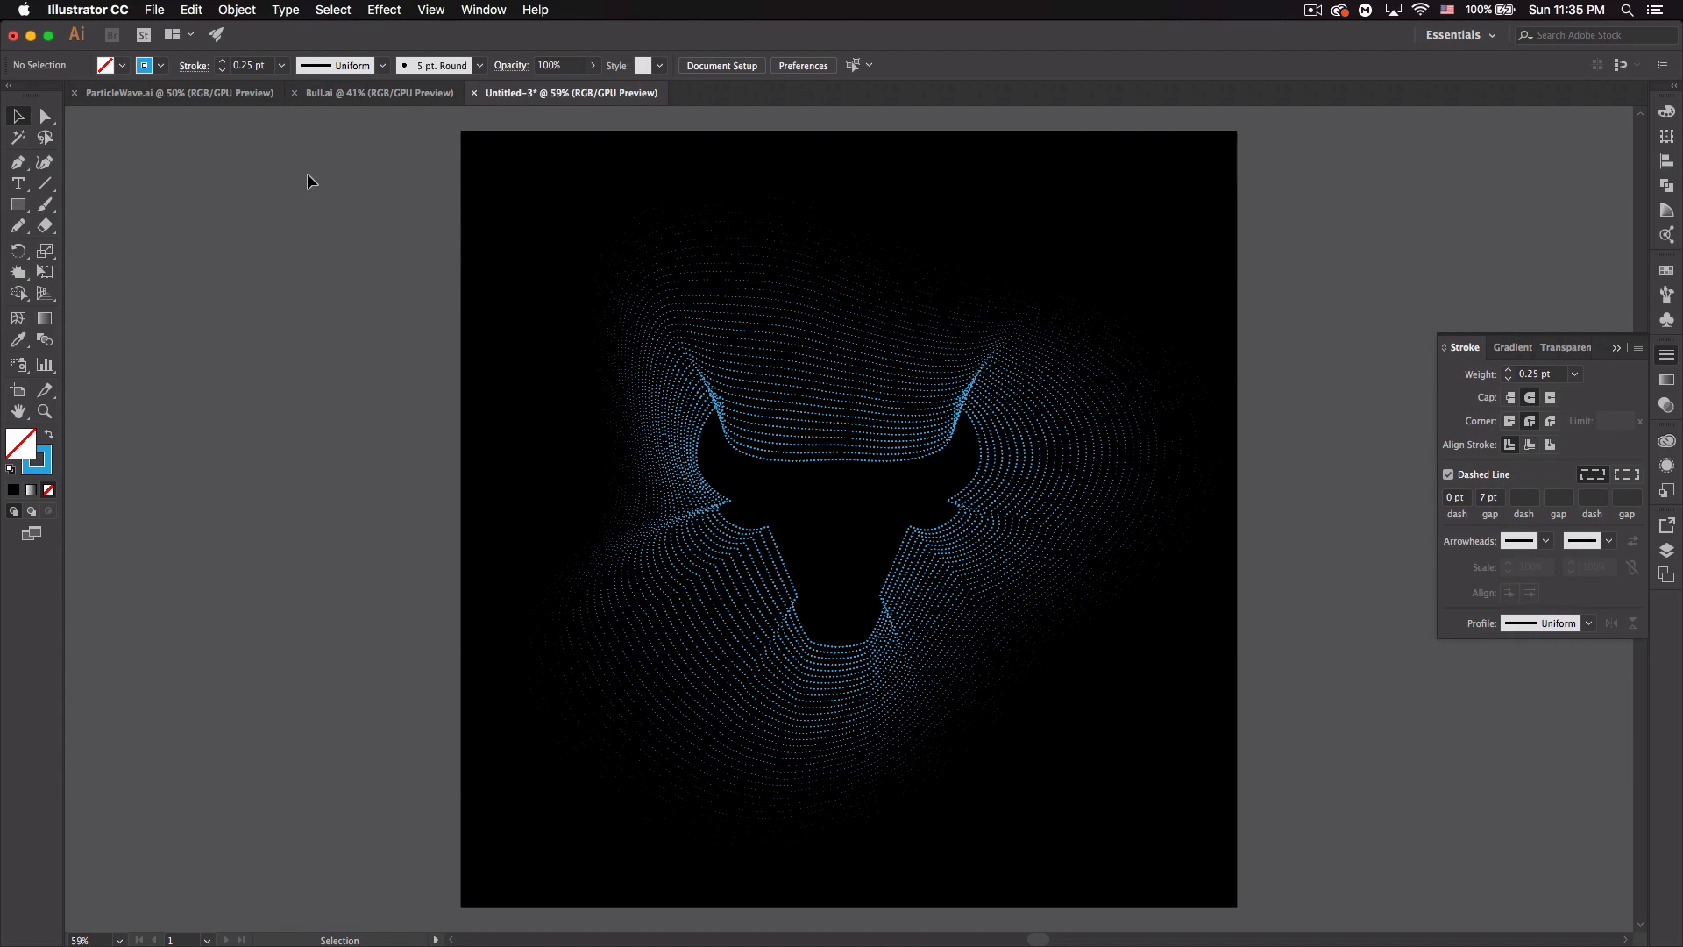
{"action": "left_click_drag", "start_coordinate": [305, 179], "coordinate": [1307, 872]}
{"action": "key", "text": "super+c"}
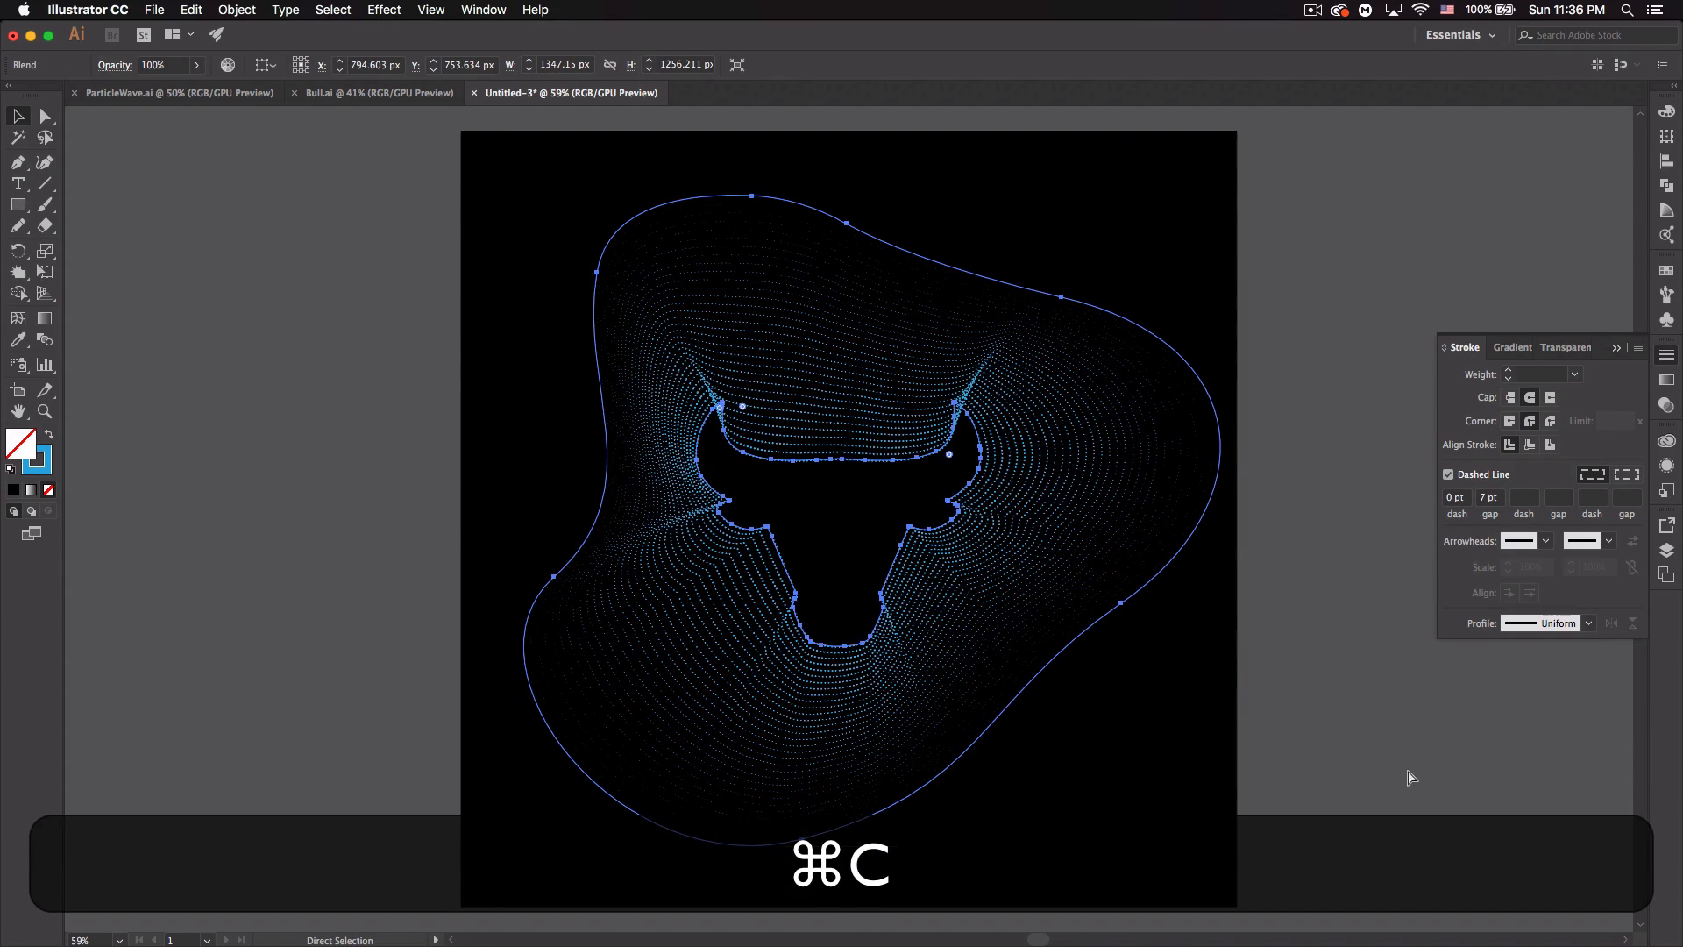
{"action": "key", "text": "super+Tab"}
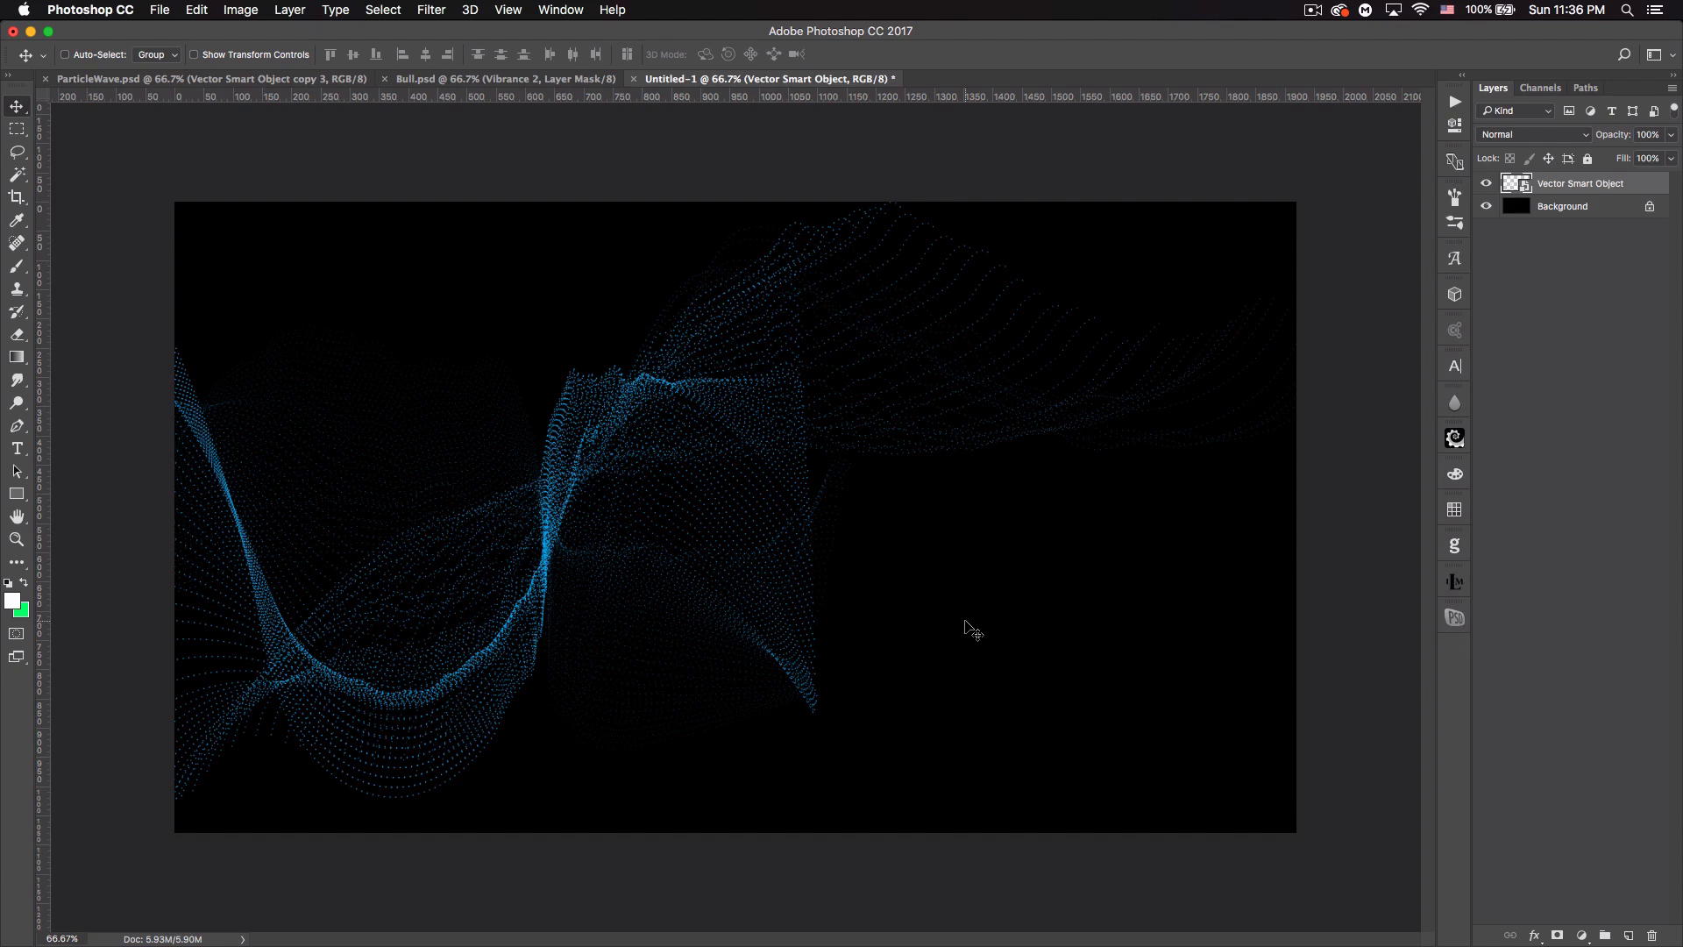
{"action": "key", "text": "super+v"}
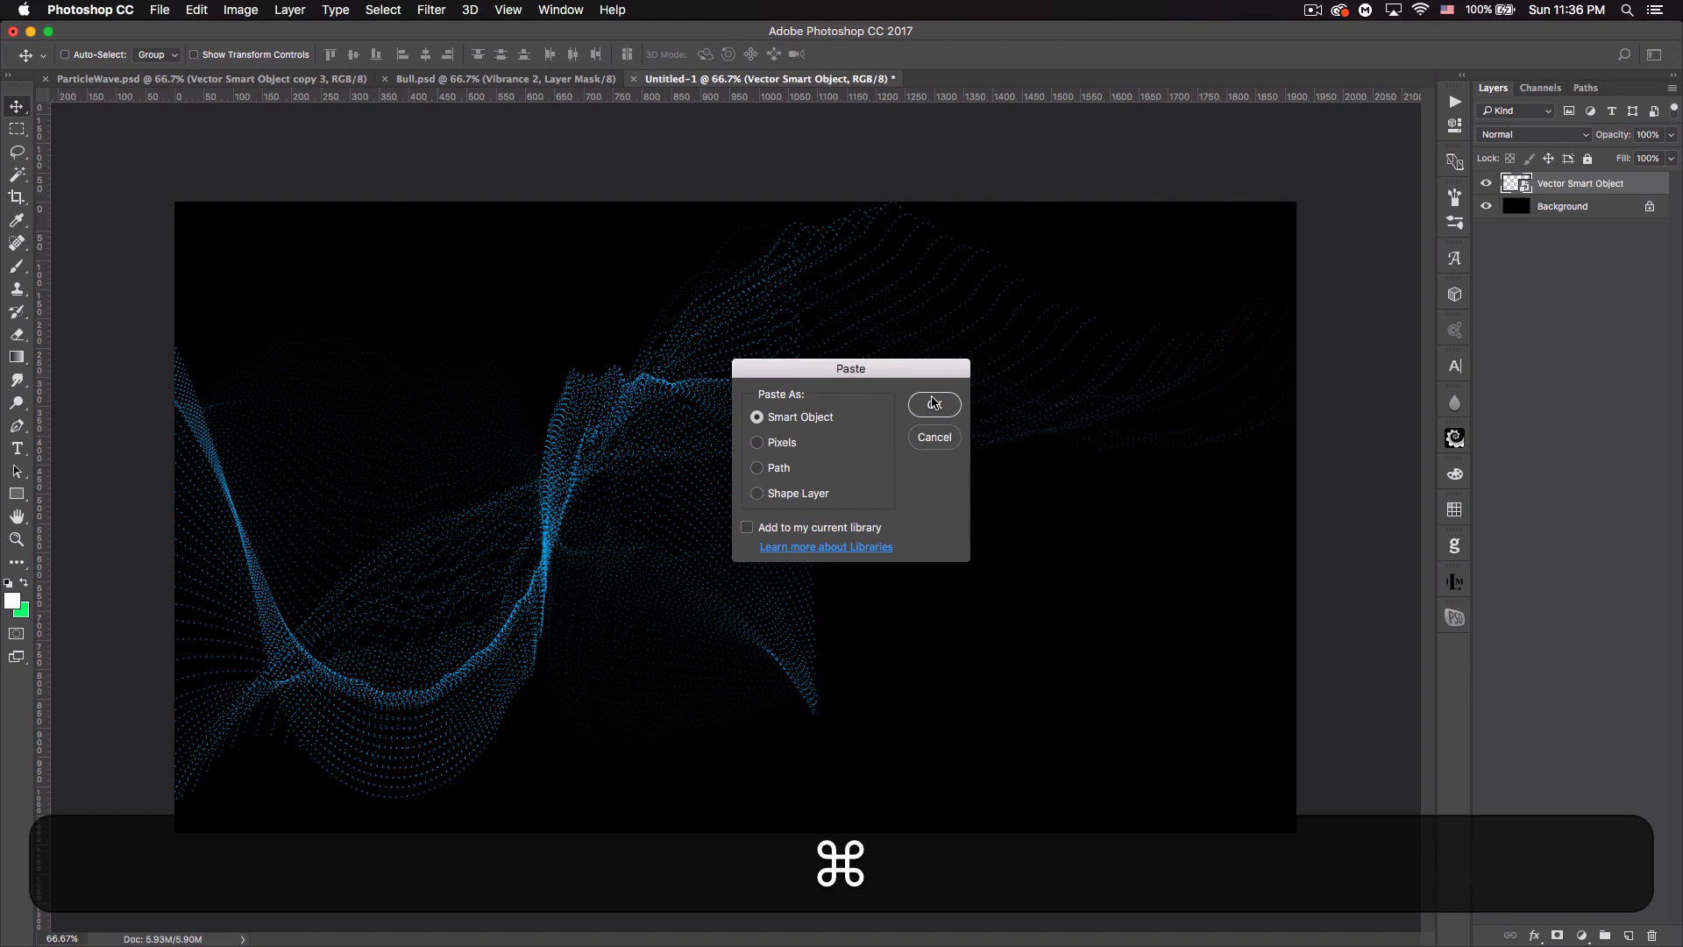
{"action": "left_click", "coordinate": [914, 402]}
{"action": "key", "text": "Return"}
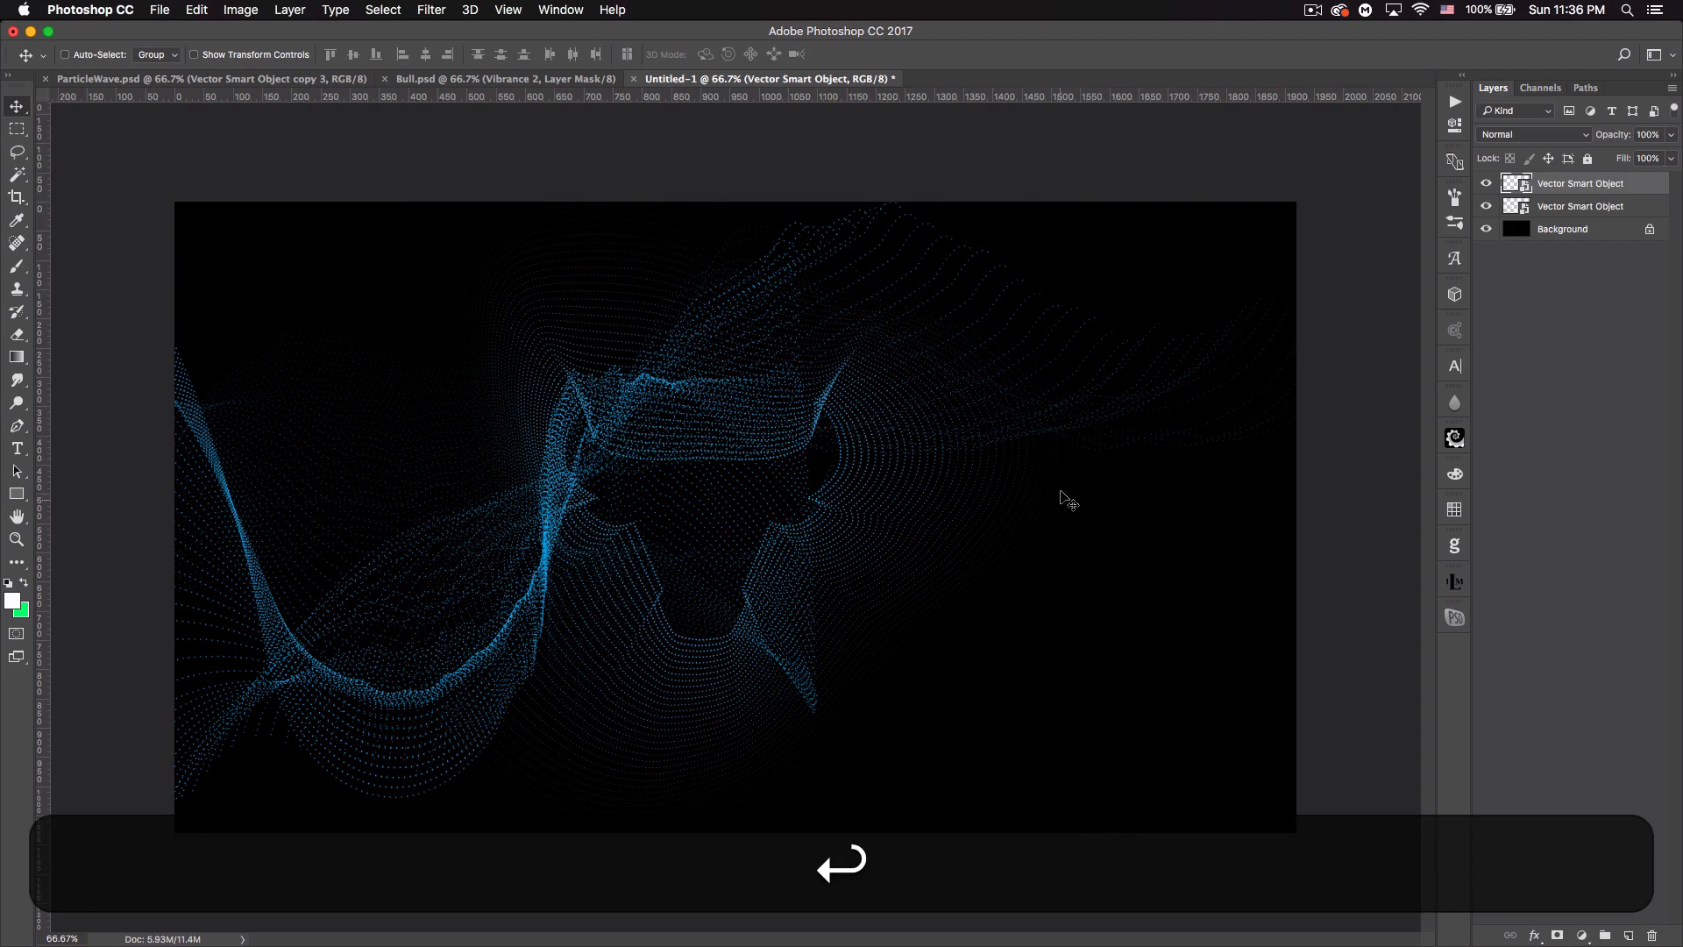
- Convert the Background into a normal layer named Layer 0 and move the bull smart object beneath it
{"action": "left_click_drag", "start_coordinate": [1575, 188], "coordinate": [1577, 223]}
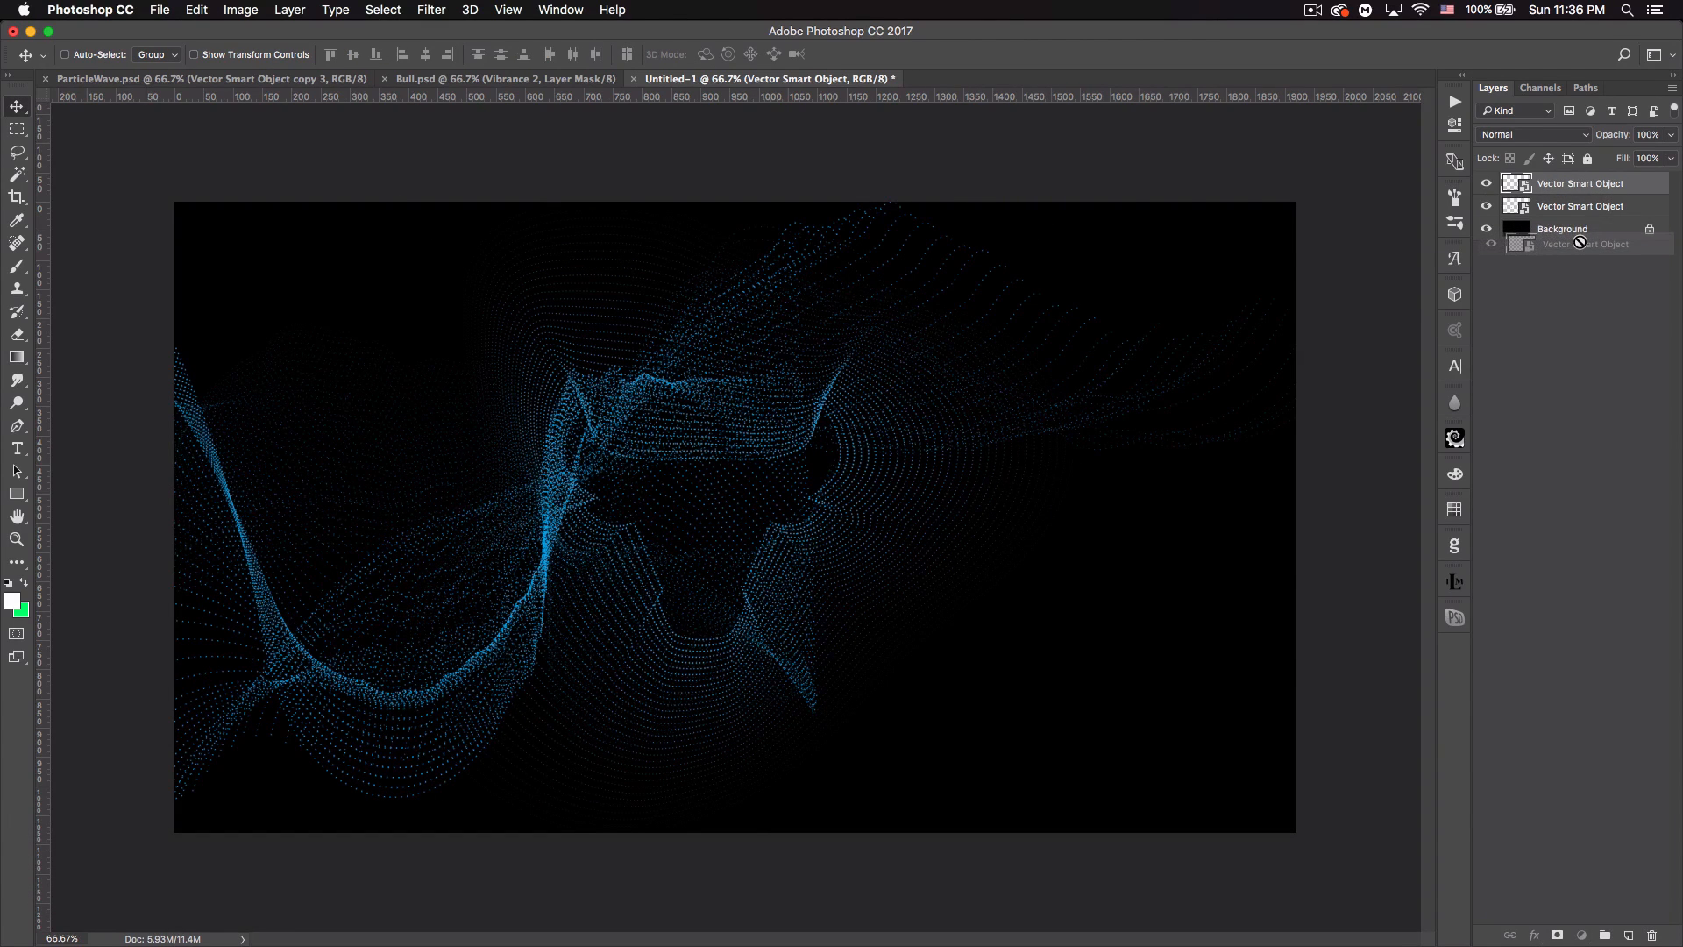
{"action": "double_click", "coordinate": [1598, 232]}
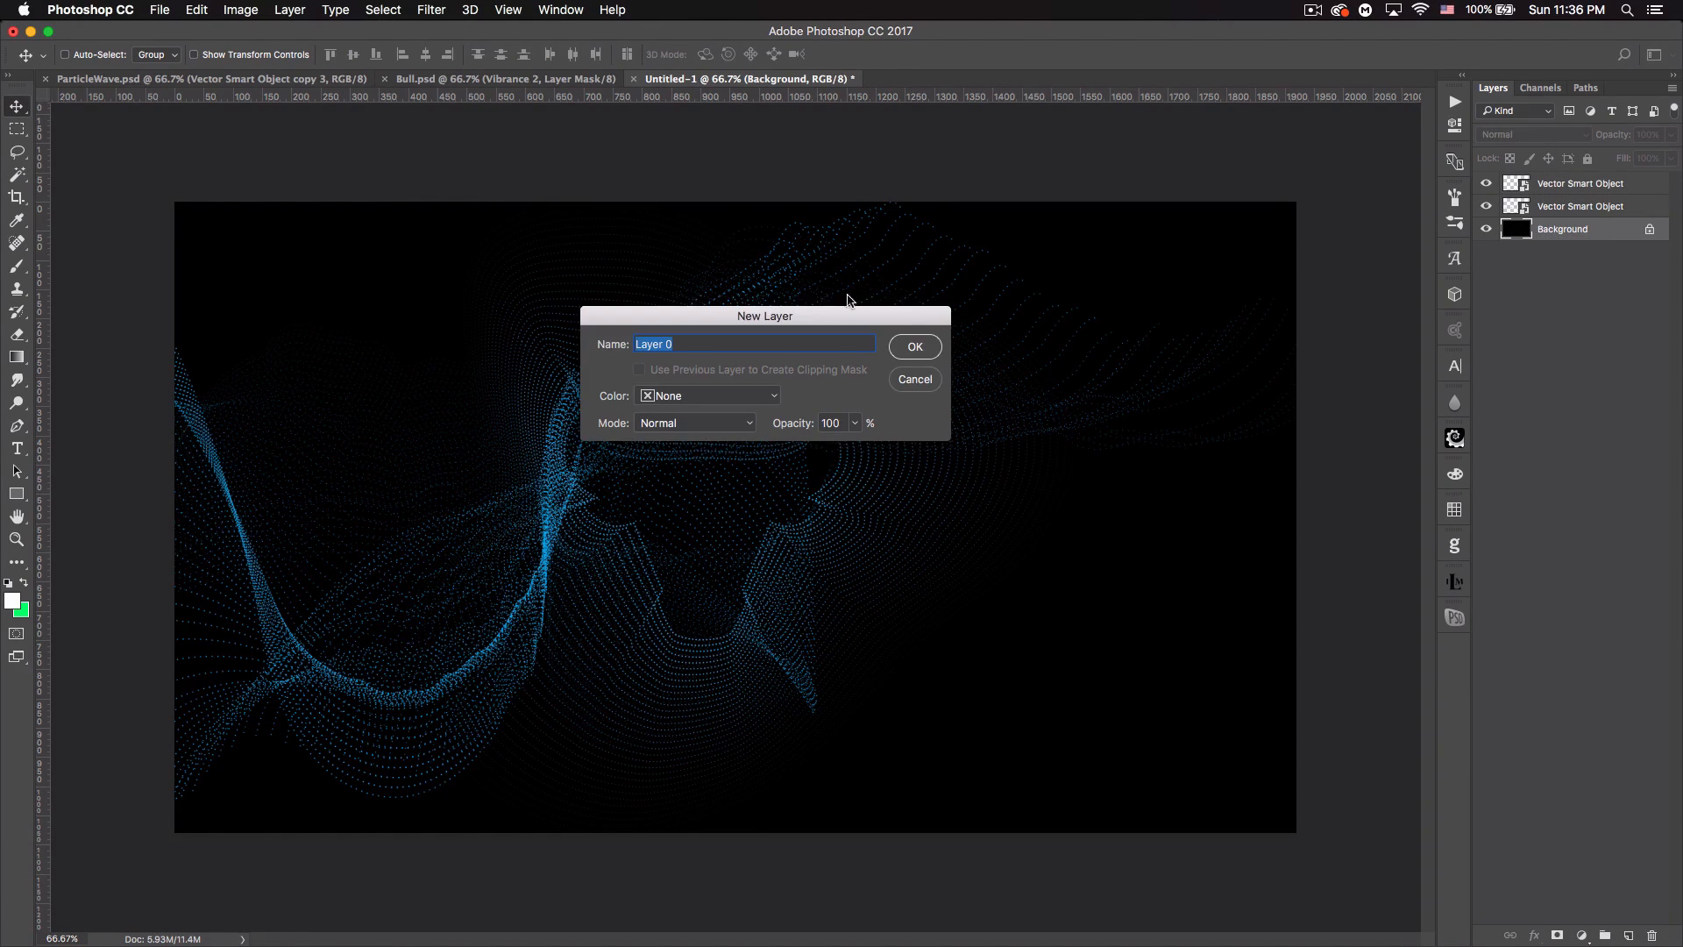
{"action": "left_click", "coordinate": [915, 350]}
{"action": "left_click_drag", "start_coordinate": [1573, 194], "coordinate": [1571, 249]}
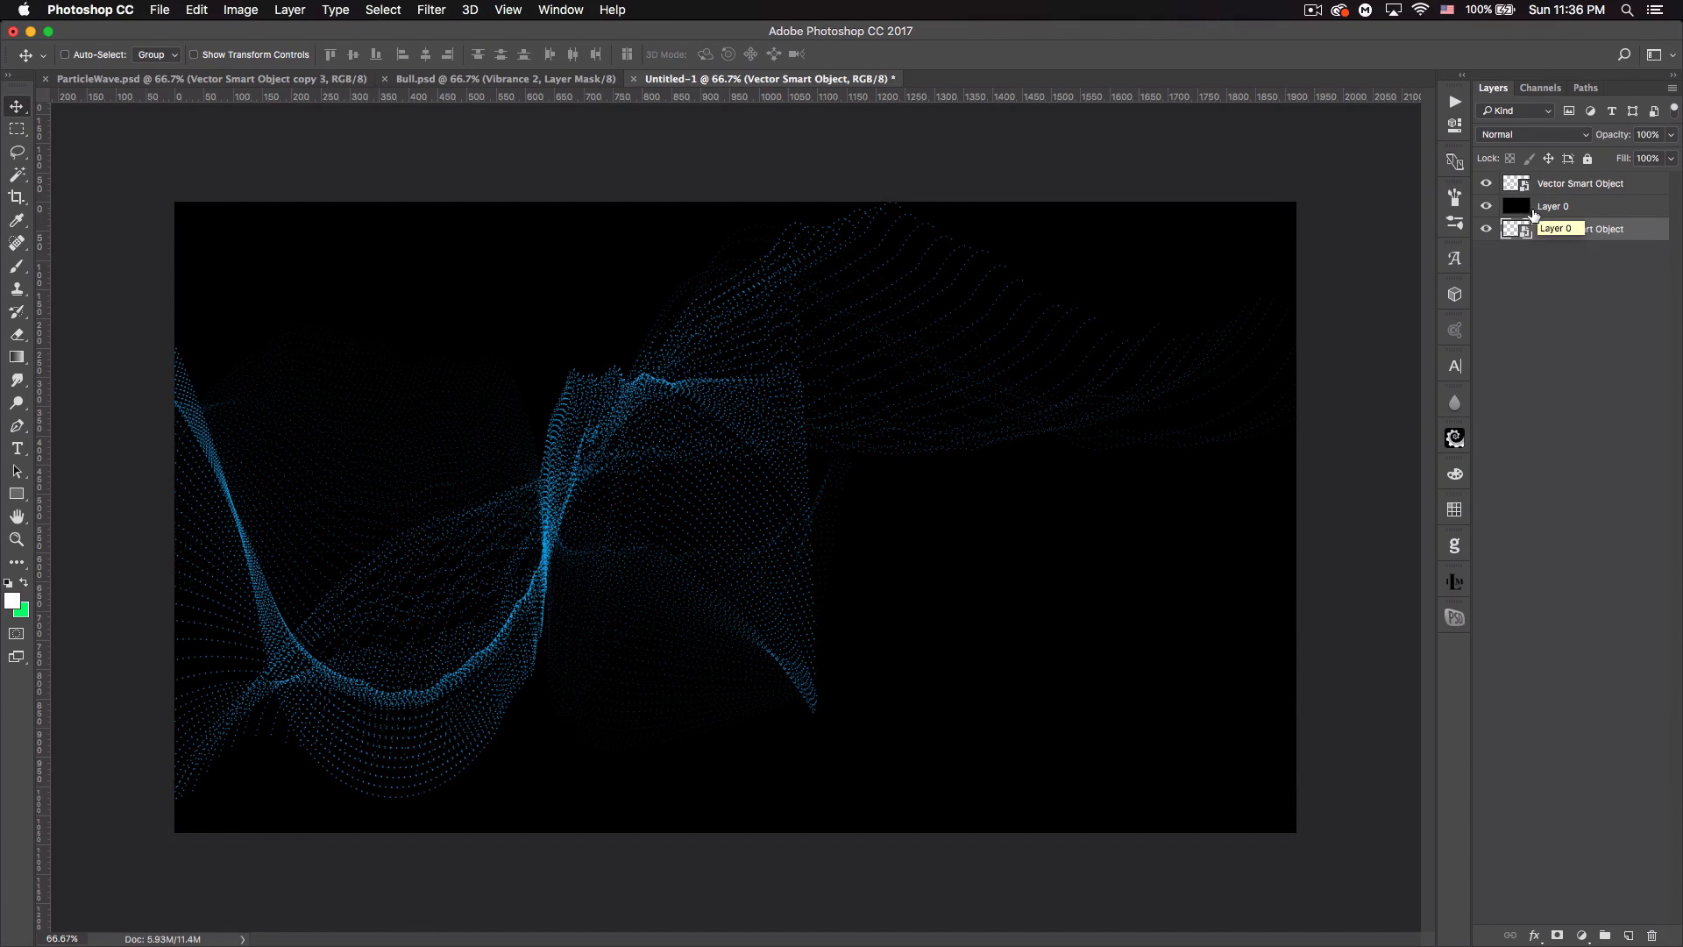
- Open the wave smart object's source artwork in Illustrator, view the whole of it, and close it
{"action": "double_click", "coordinate": [1522, 186]}
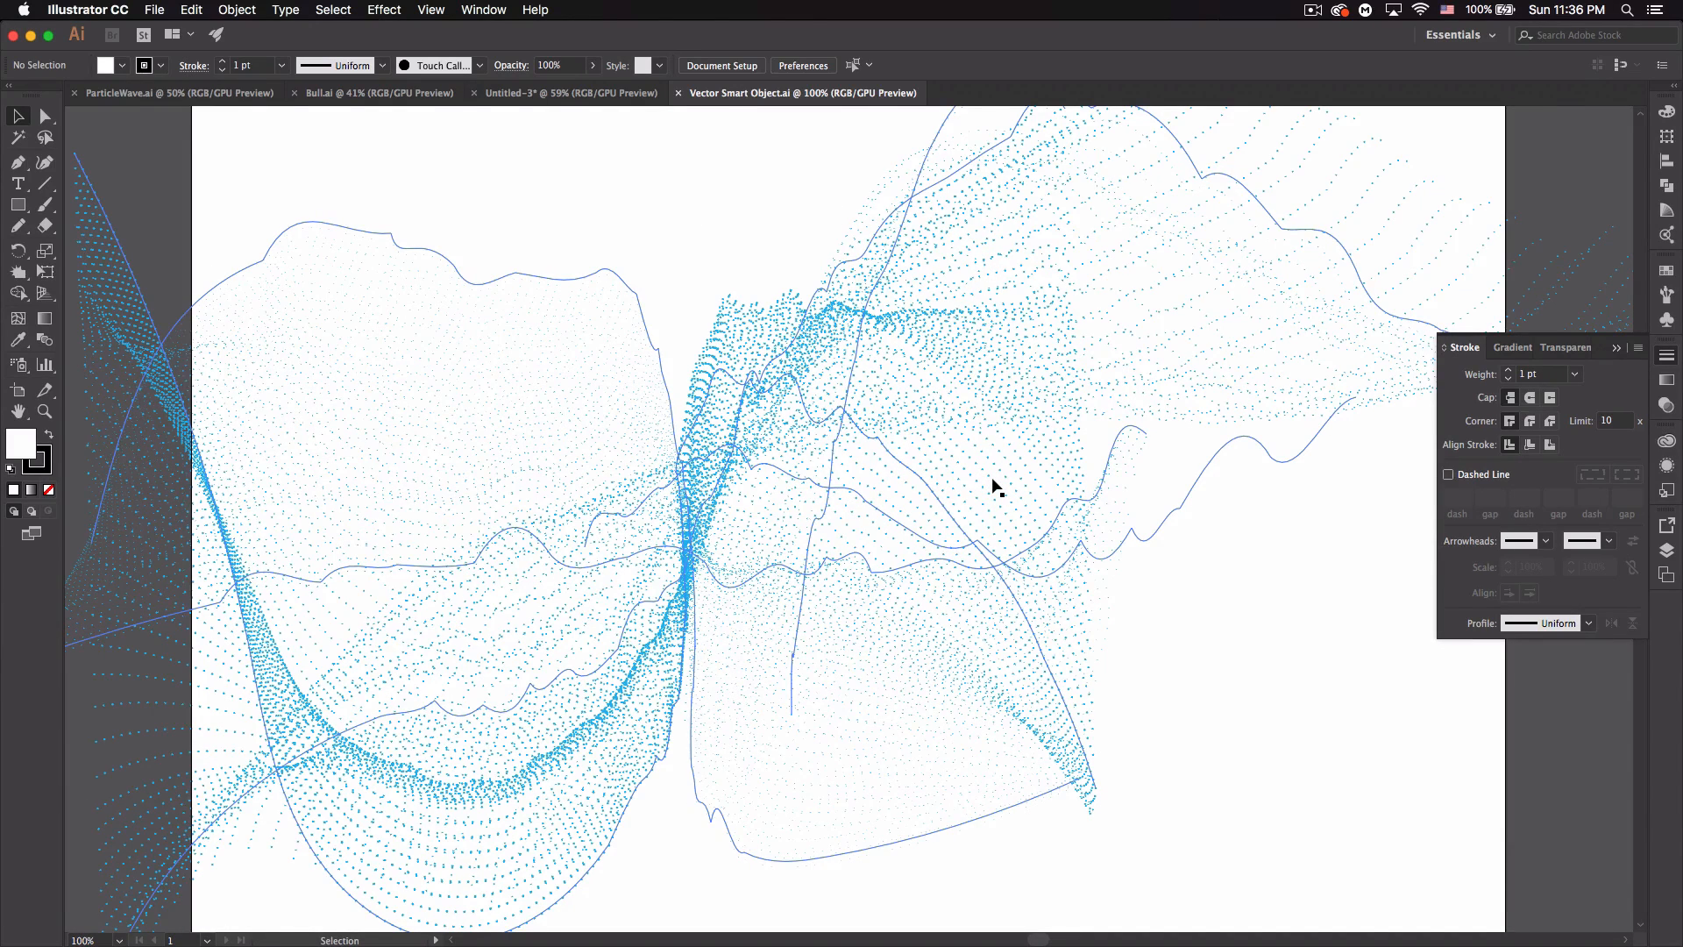
{"action": "key", "text": "super+minus"}
{"action": "key", "text": "super+minus"}
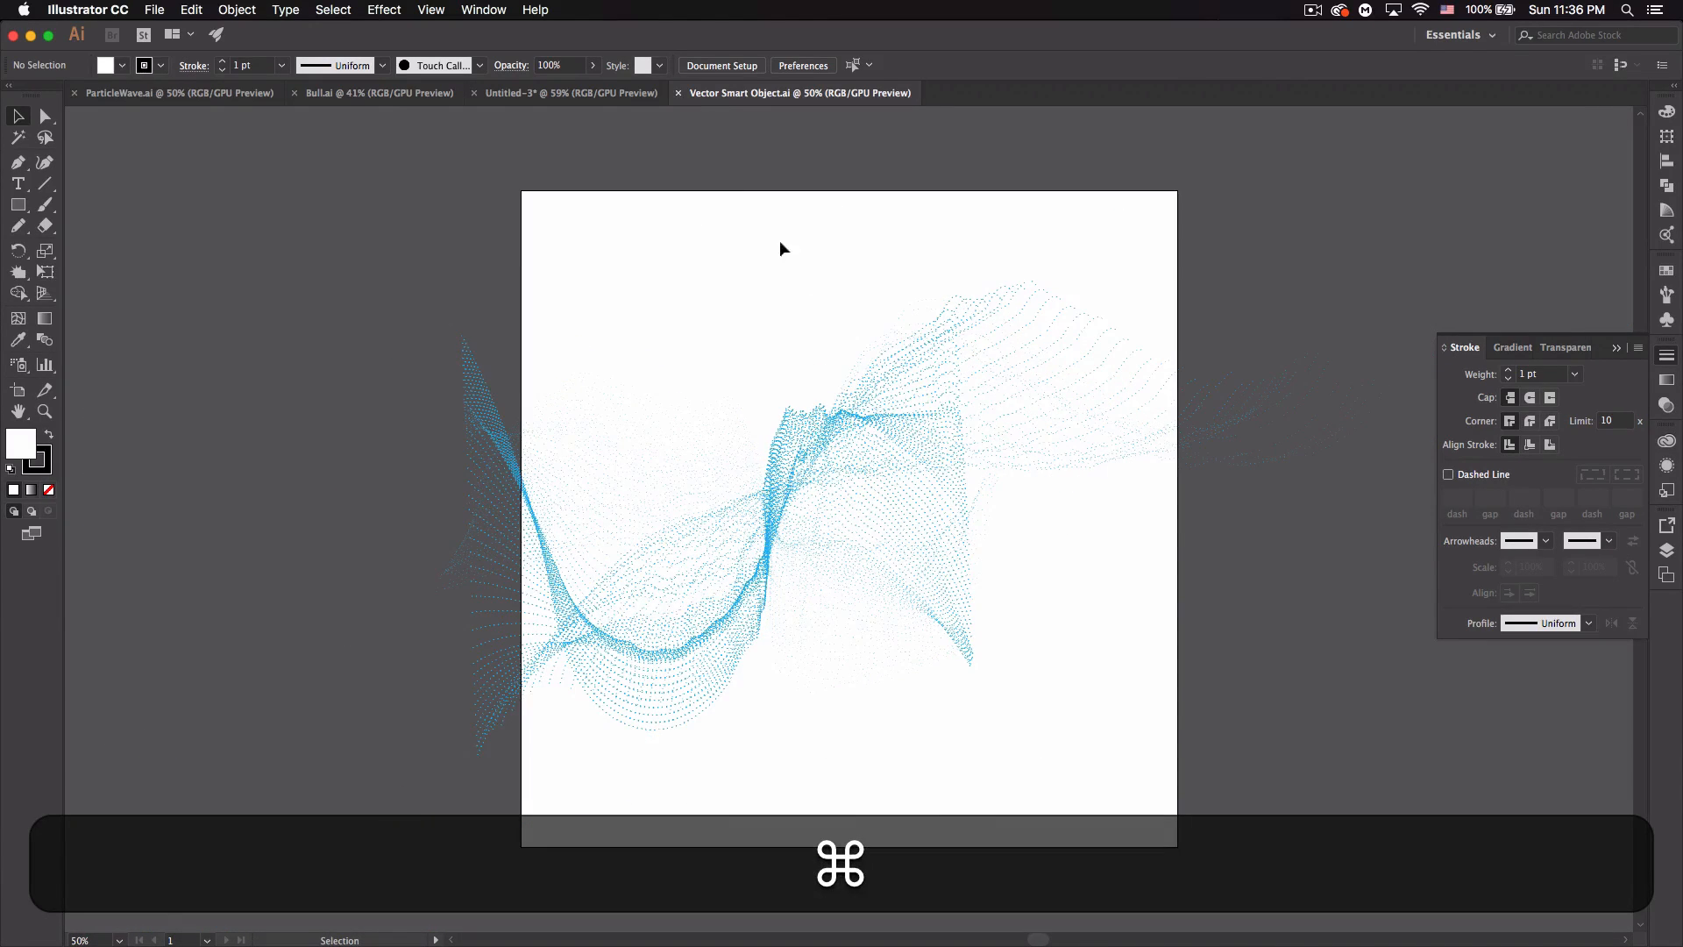
{"action": "left_click", "coordinate": [678, 93]}
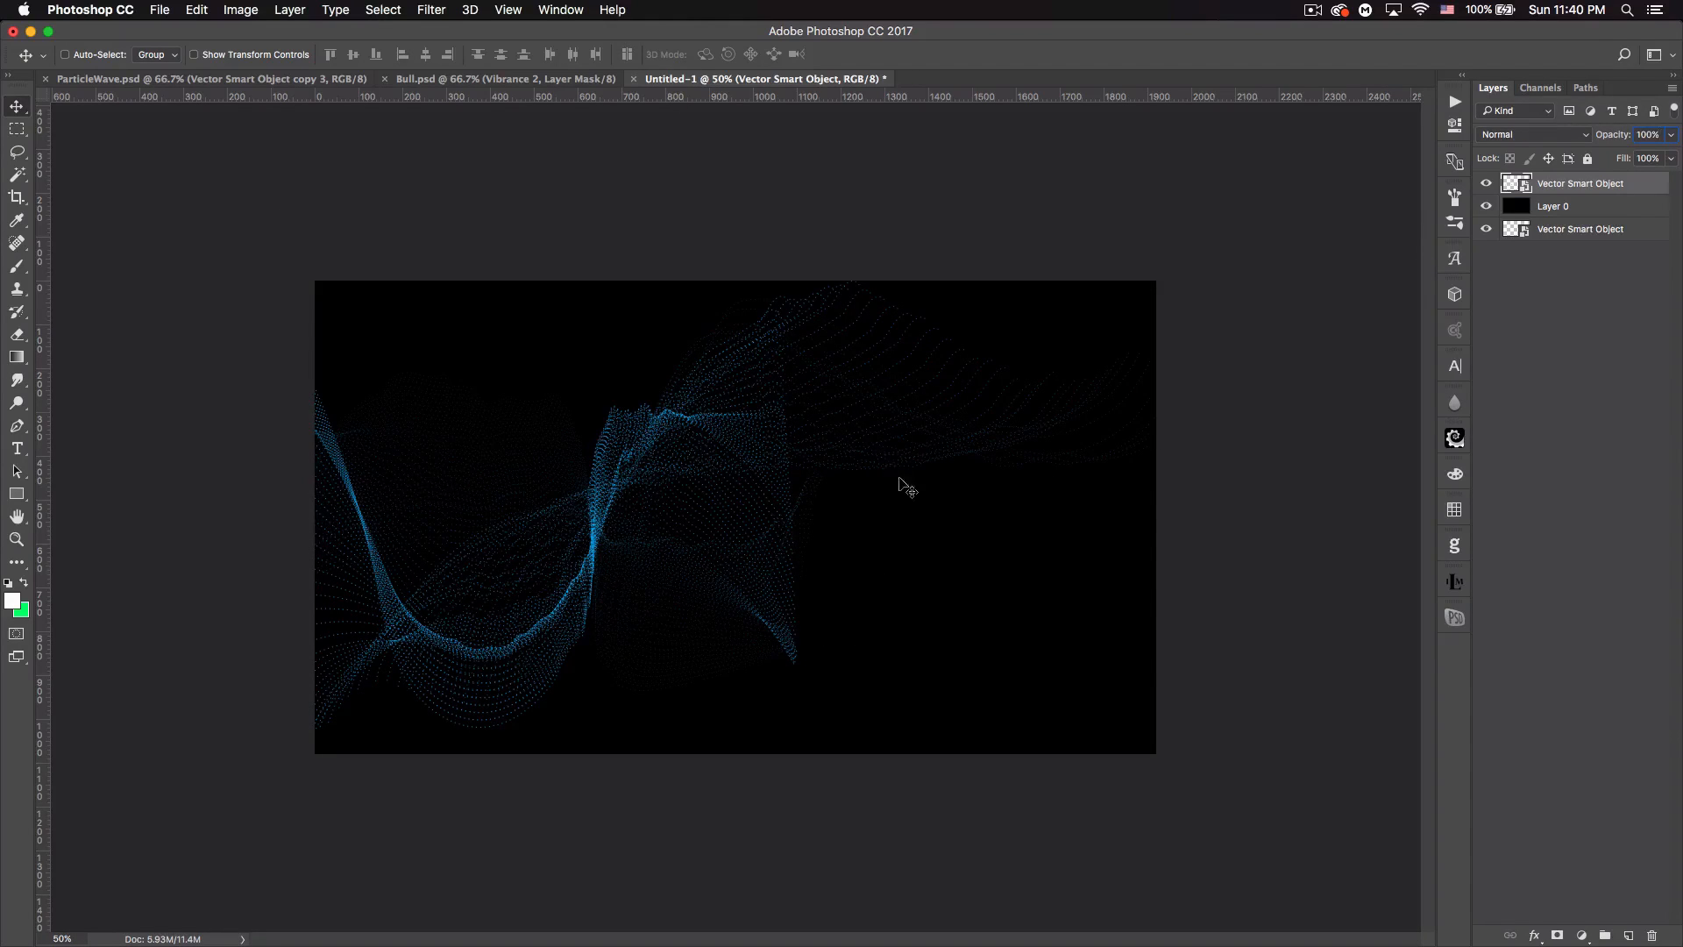
- Duplicate the wave smart object, rotate the copy about half a turn, and place it toward the canvas's right side
{"action": "key", "text": "super+j"}
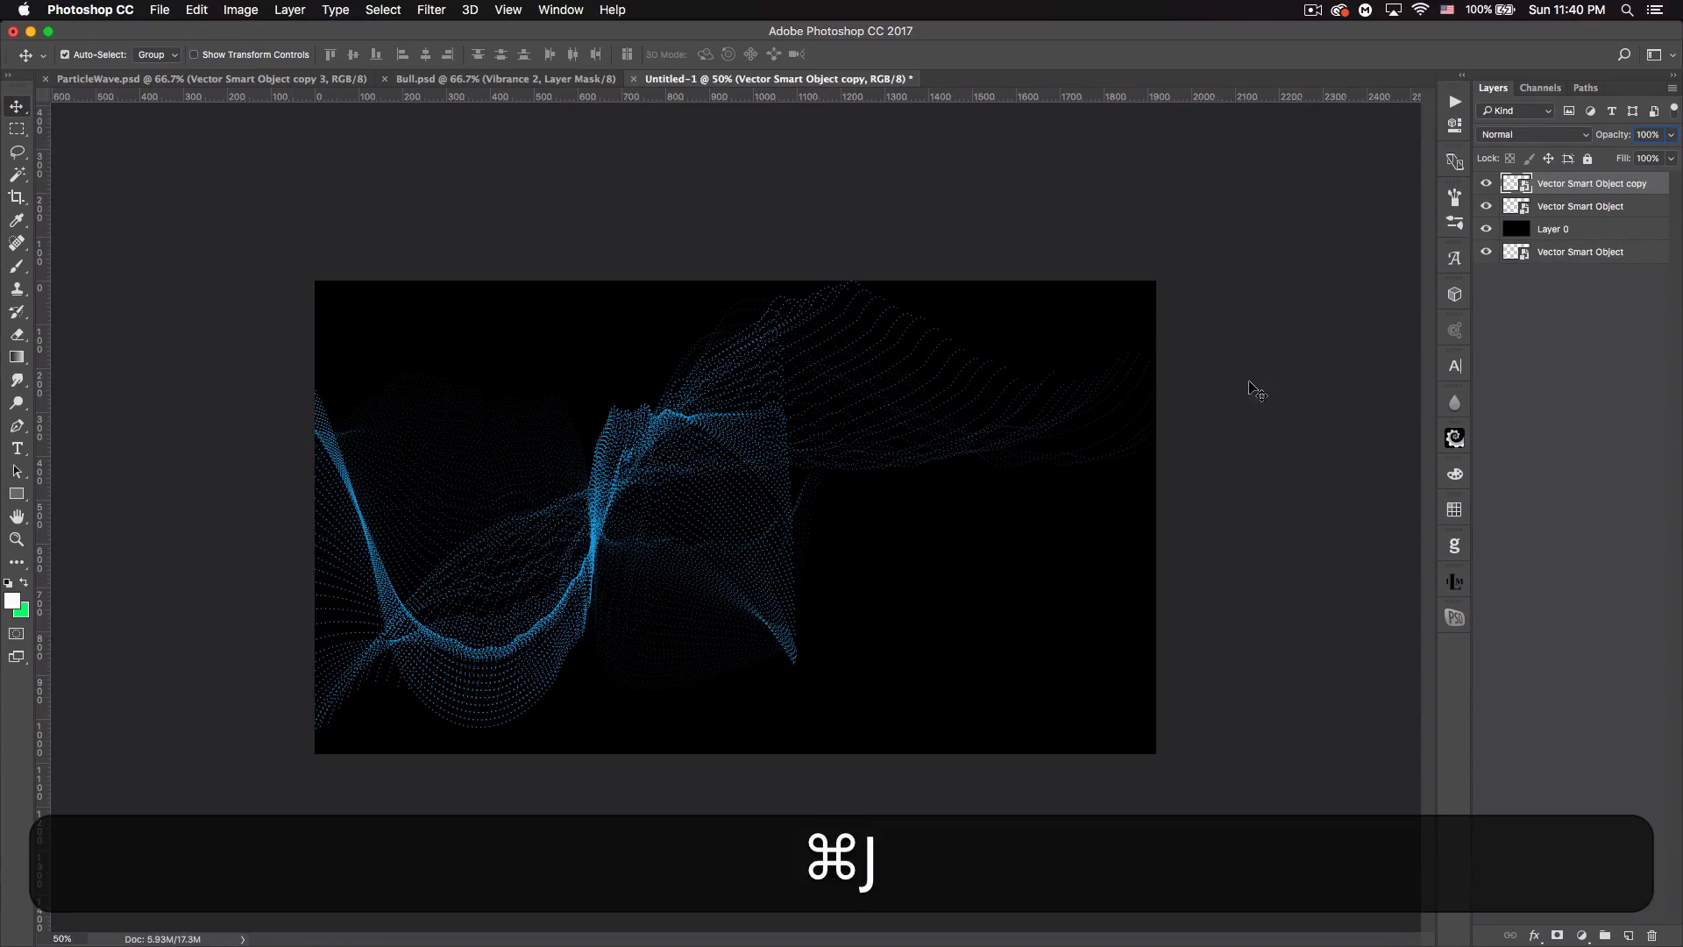
{"action": "key", "text": "super+t"}
{"action": "left_click_drag", "start_coordinate": [1306, 608], "coordinate": [445, 441]}
{"action": "left_click_drag", "start_coordinate": [719, 649], "coordinate": [1071, 441]}
{"action": "key", "text": "Return"}
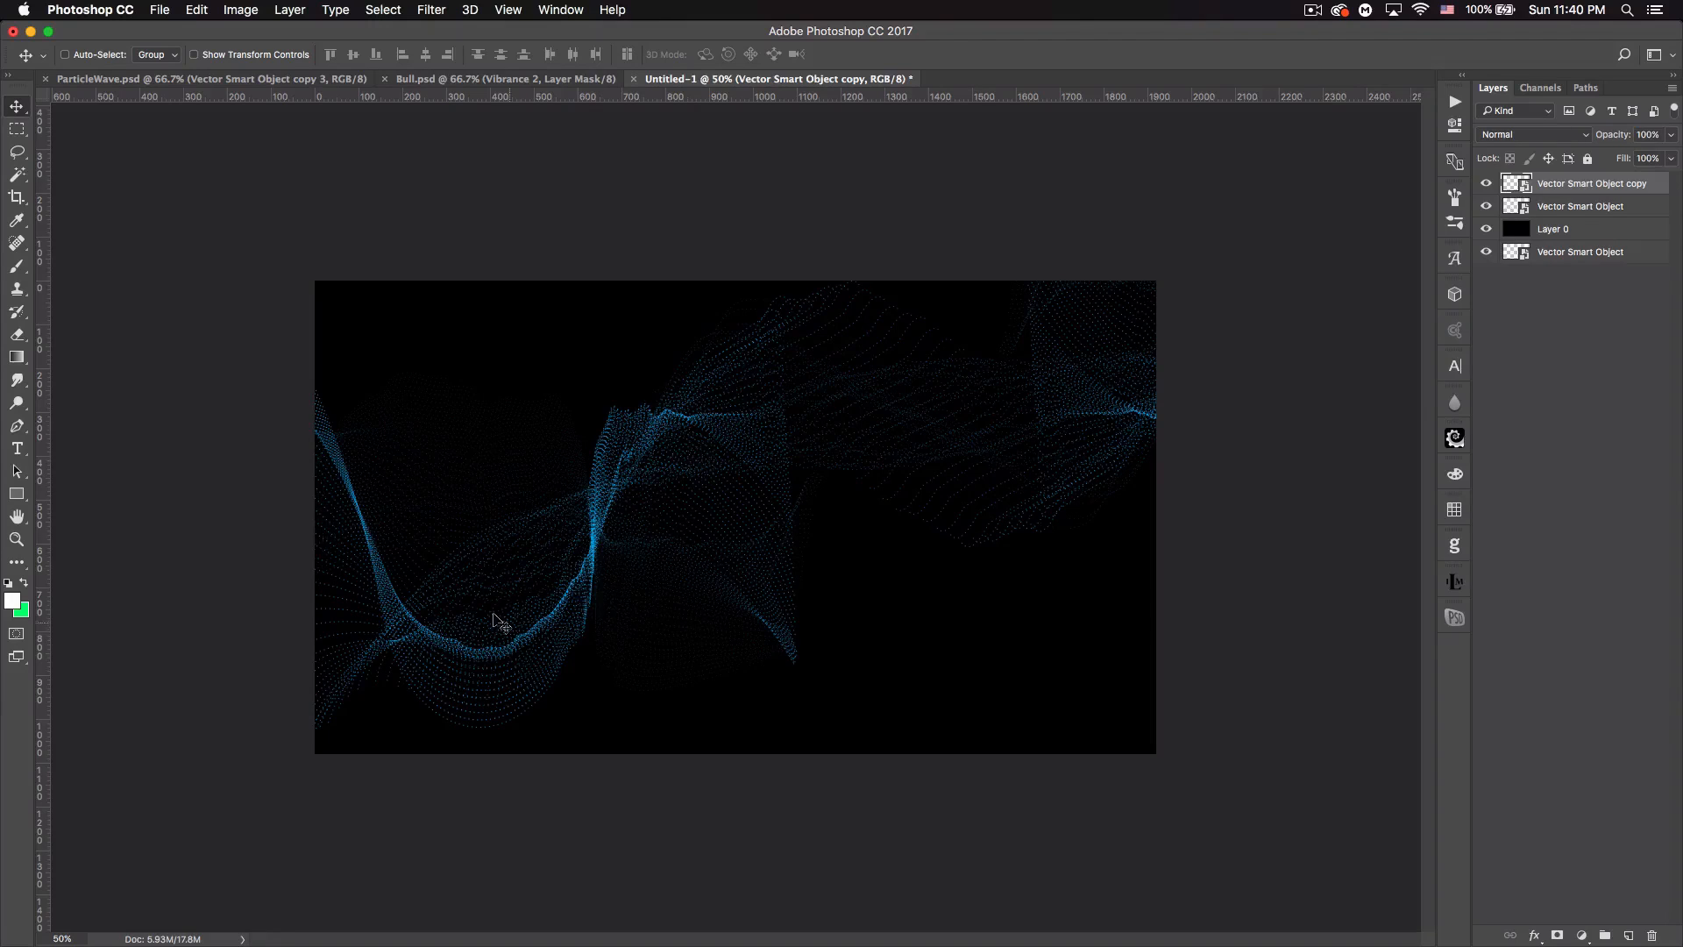
- Add a cyan Outer Glow to the original wave layer with Screen mode, 28% opacity, 2% spread and 25 px size
{"action": "double_click", "coordinate": [1644, 210]}
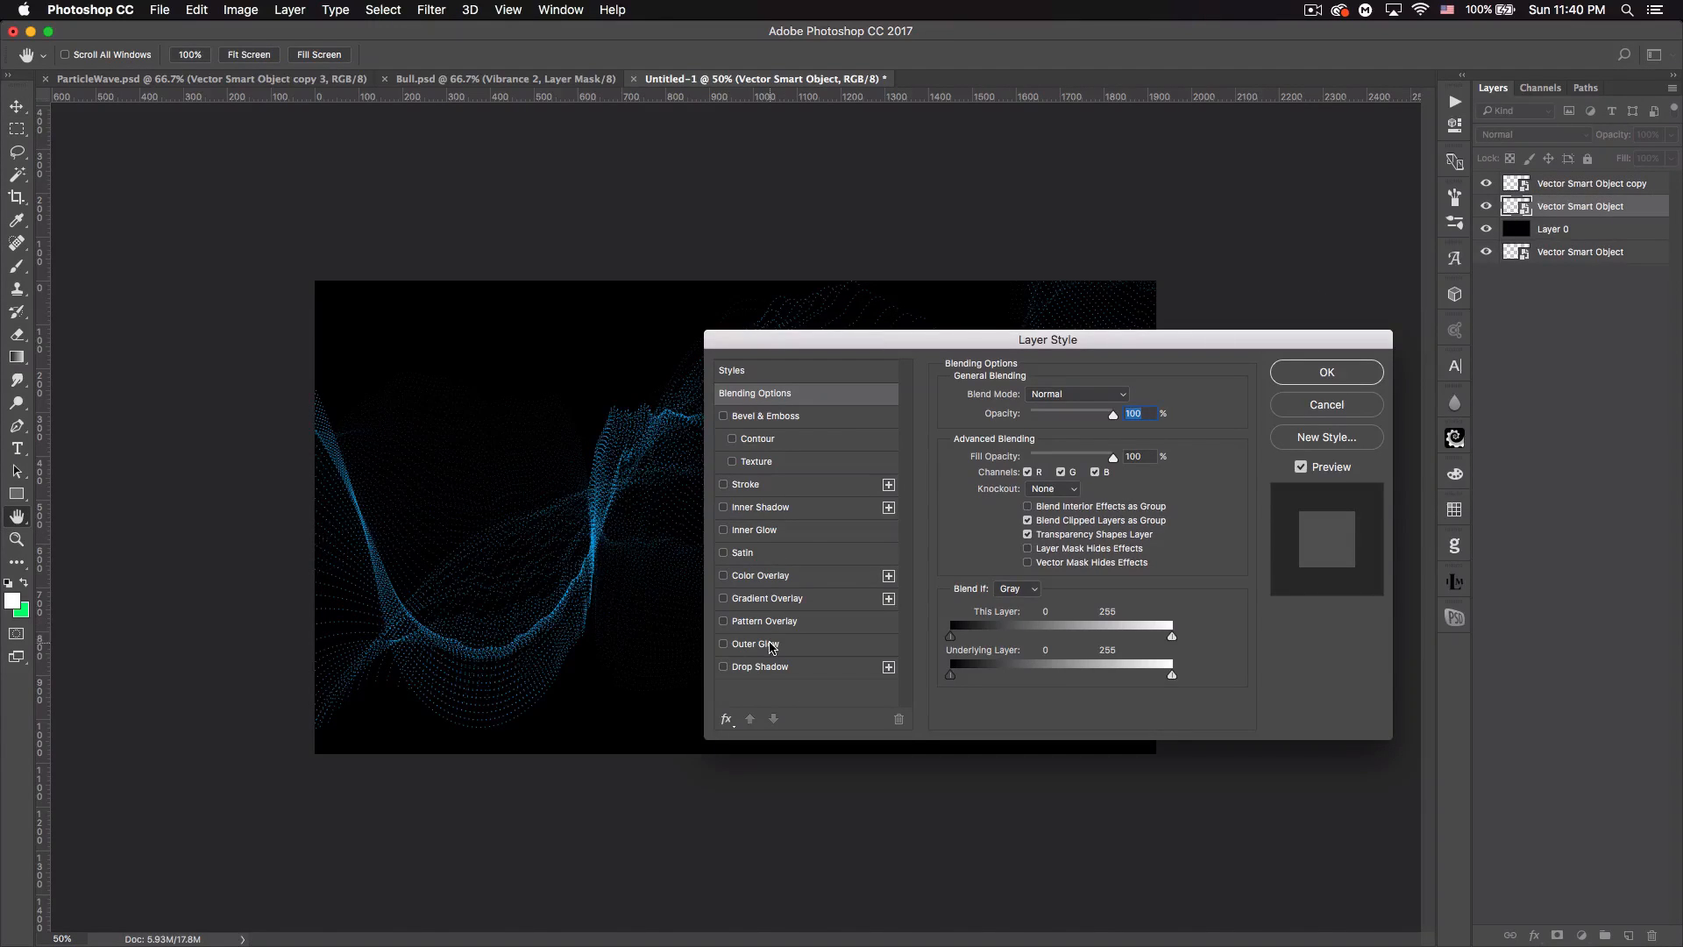
{"action": "left_click", "coordinate": [771, 646]}
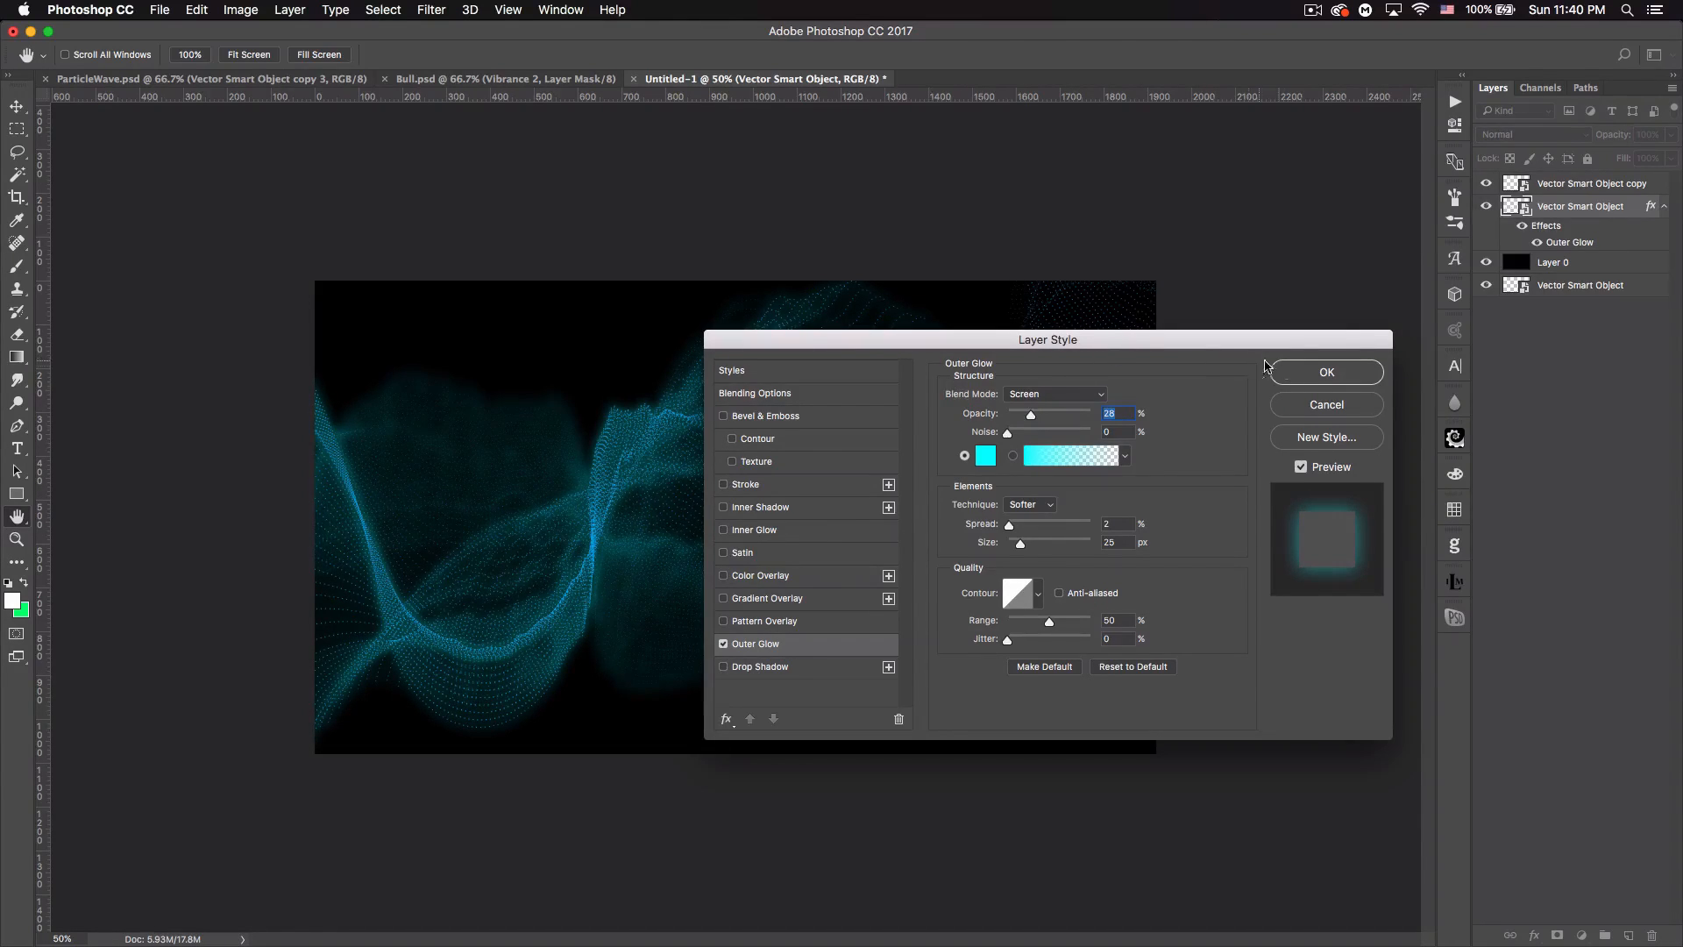
{"action": "left_click", "coordinate": [1326, 371]}
- Copy the original wave's layer style onto the rotated wave copy and collapse both effects lists
{"action": "right_click", "coordinate": [1549, 207]}
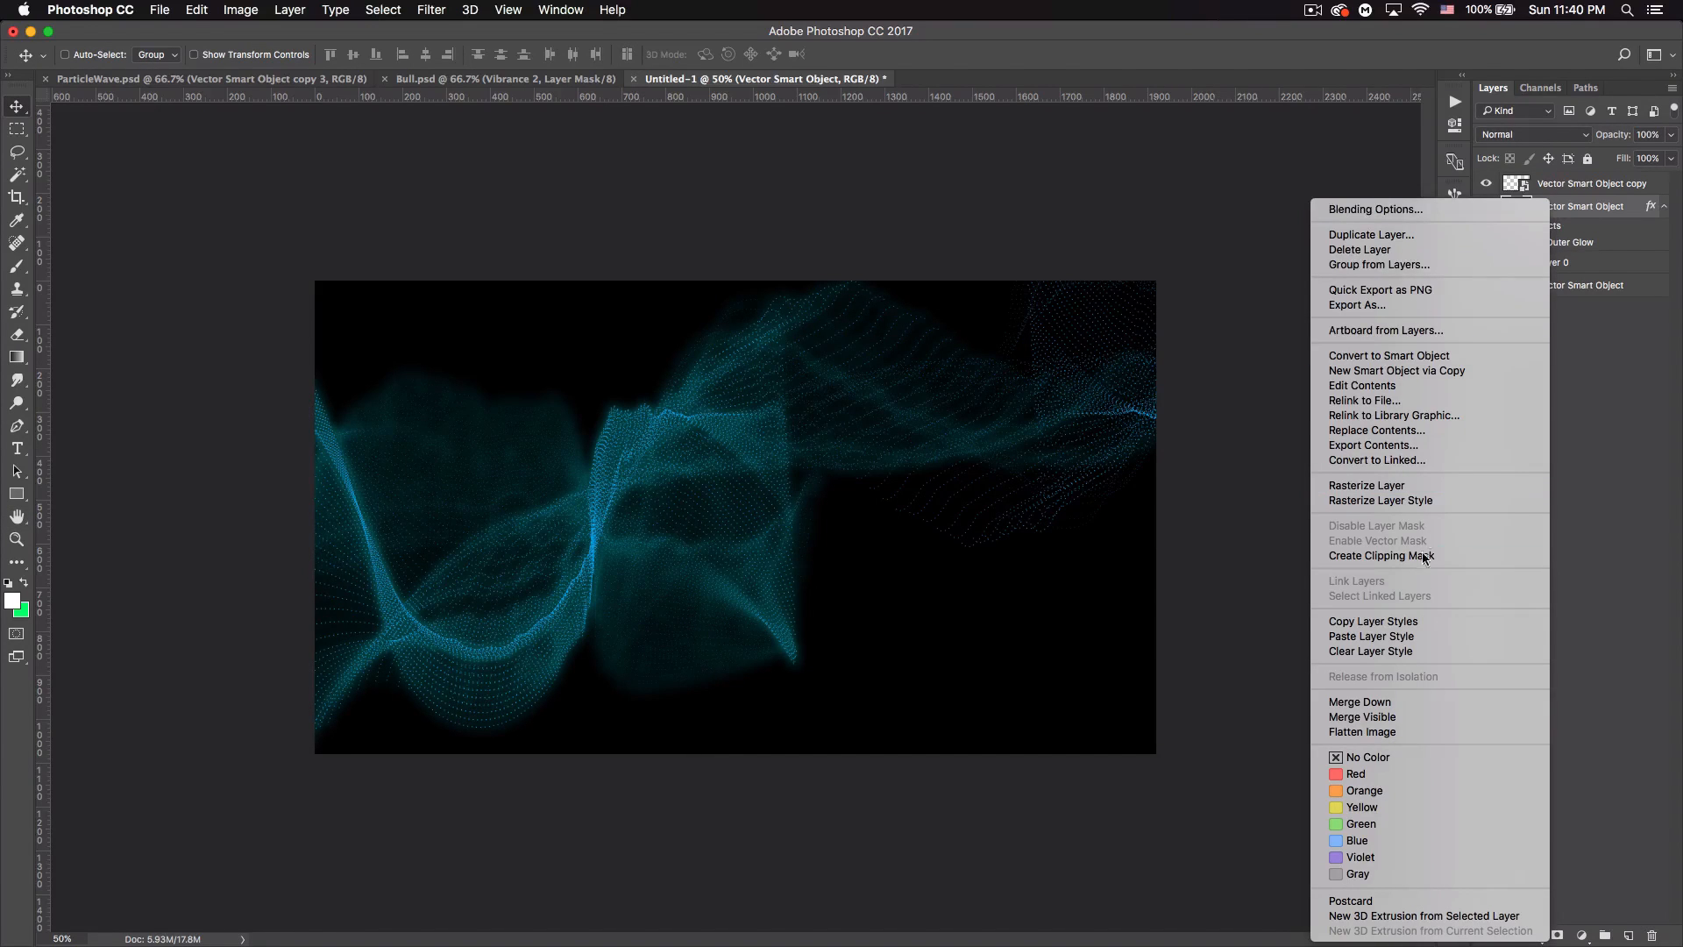
{"action": "left_click", "coordinate": [1395, 623]}
{"action": "right_click", "coordinate": [1560, 189]}
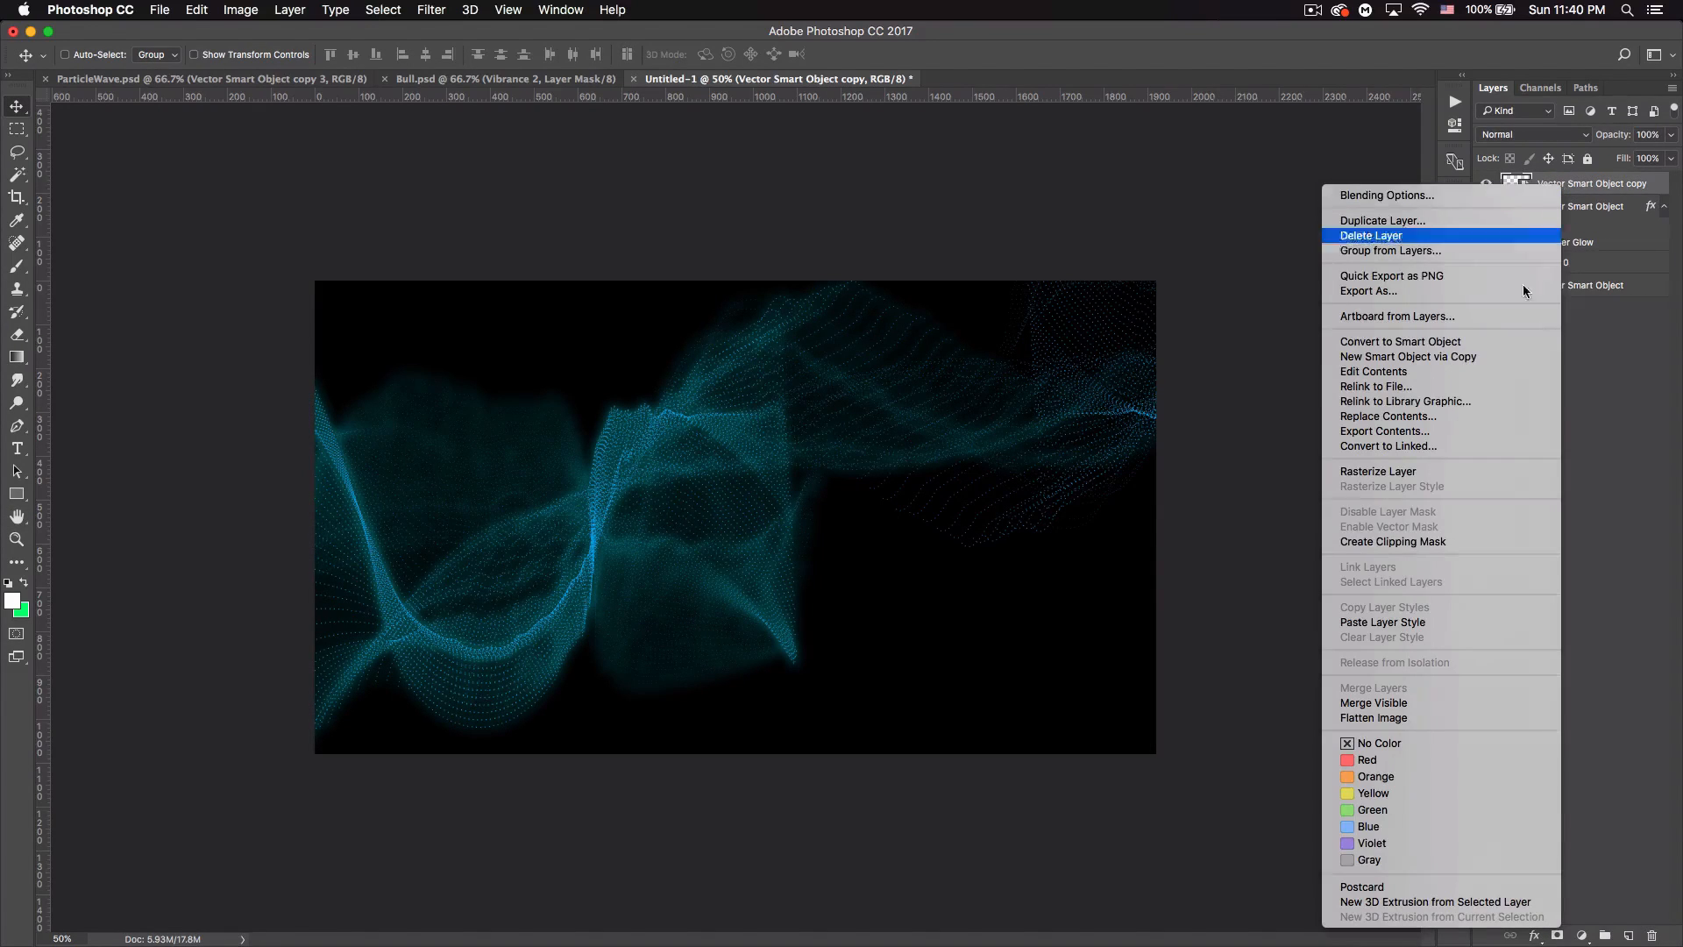
{"action": "left_click", "coordinate": [1383, 622]}
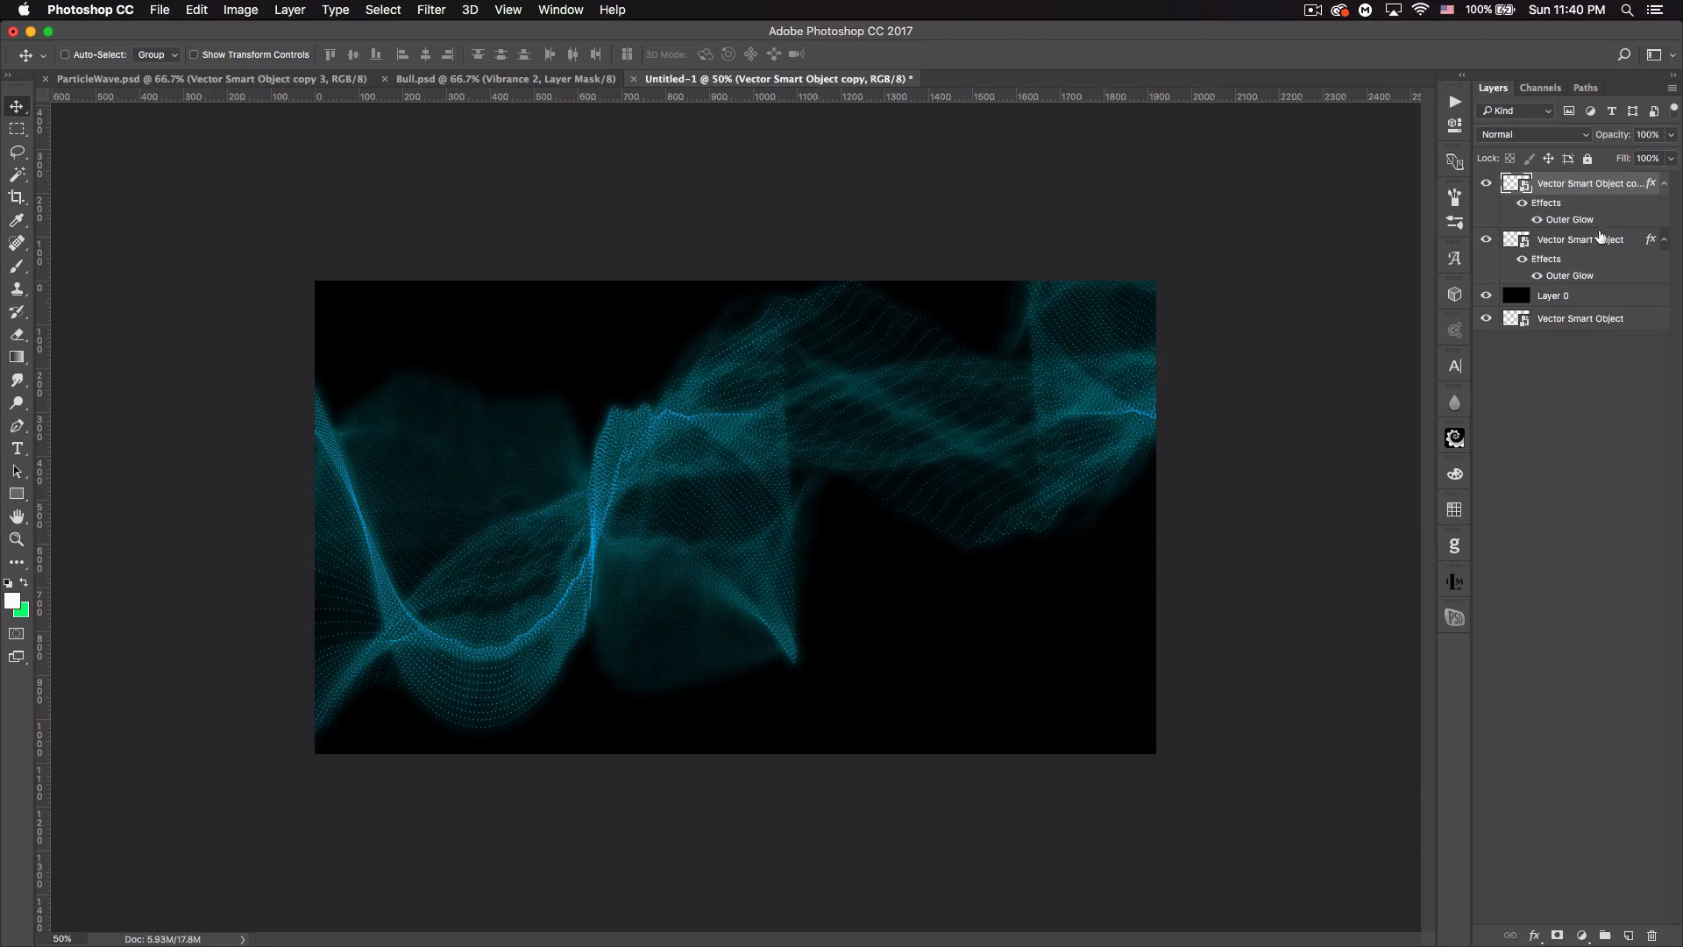
{"action": "left_click", "coordinate": [1664, 239]}
{"action": "left_click", "coordinate": [1663, 184]}
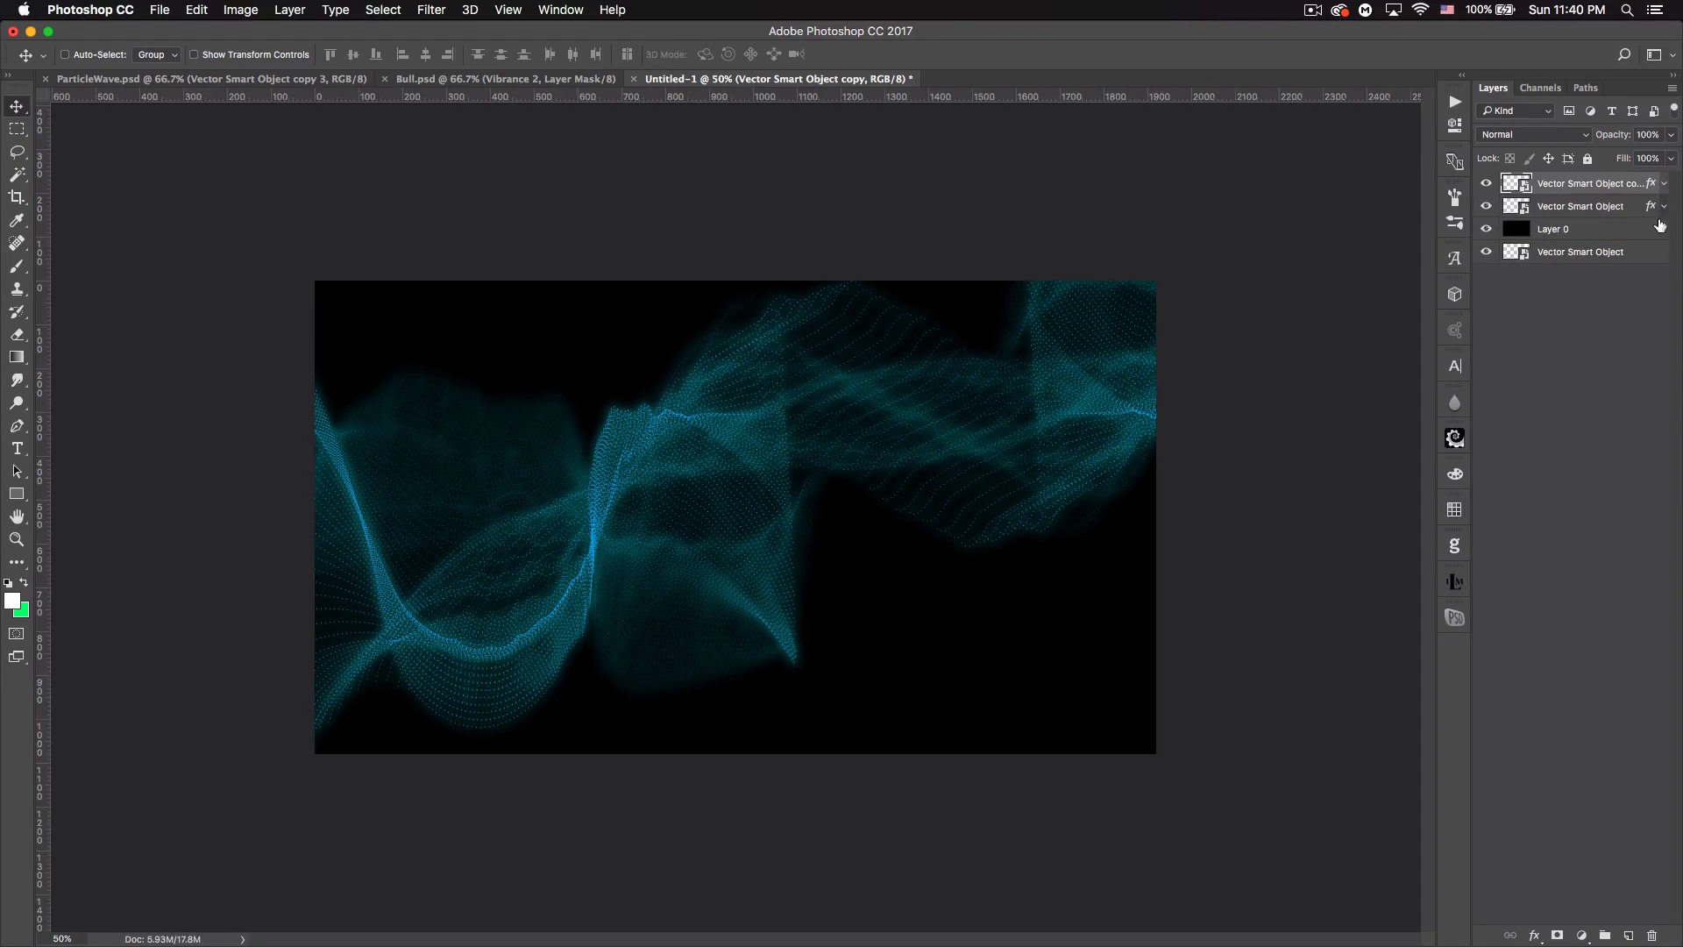
- Duplicate the original wave, move the copy beneath it, and scale it up from the center well past the canvas edges
{"action": "left_click", "coordinate": [1602, 207]}
{"action": "key", "text": "super+j"}
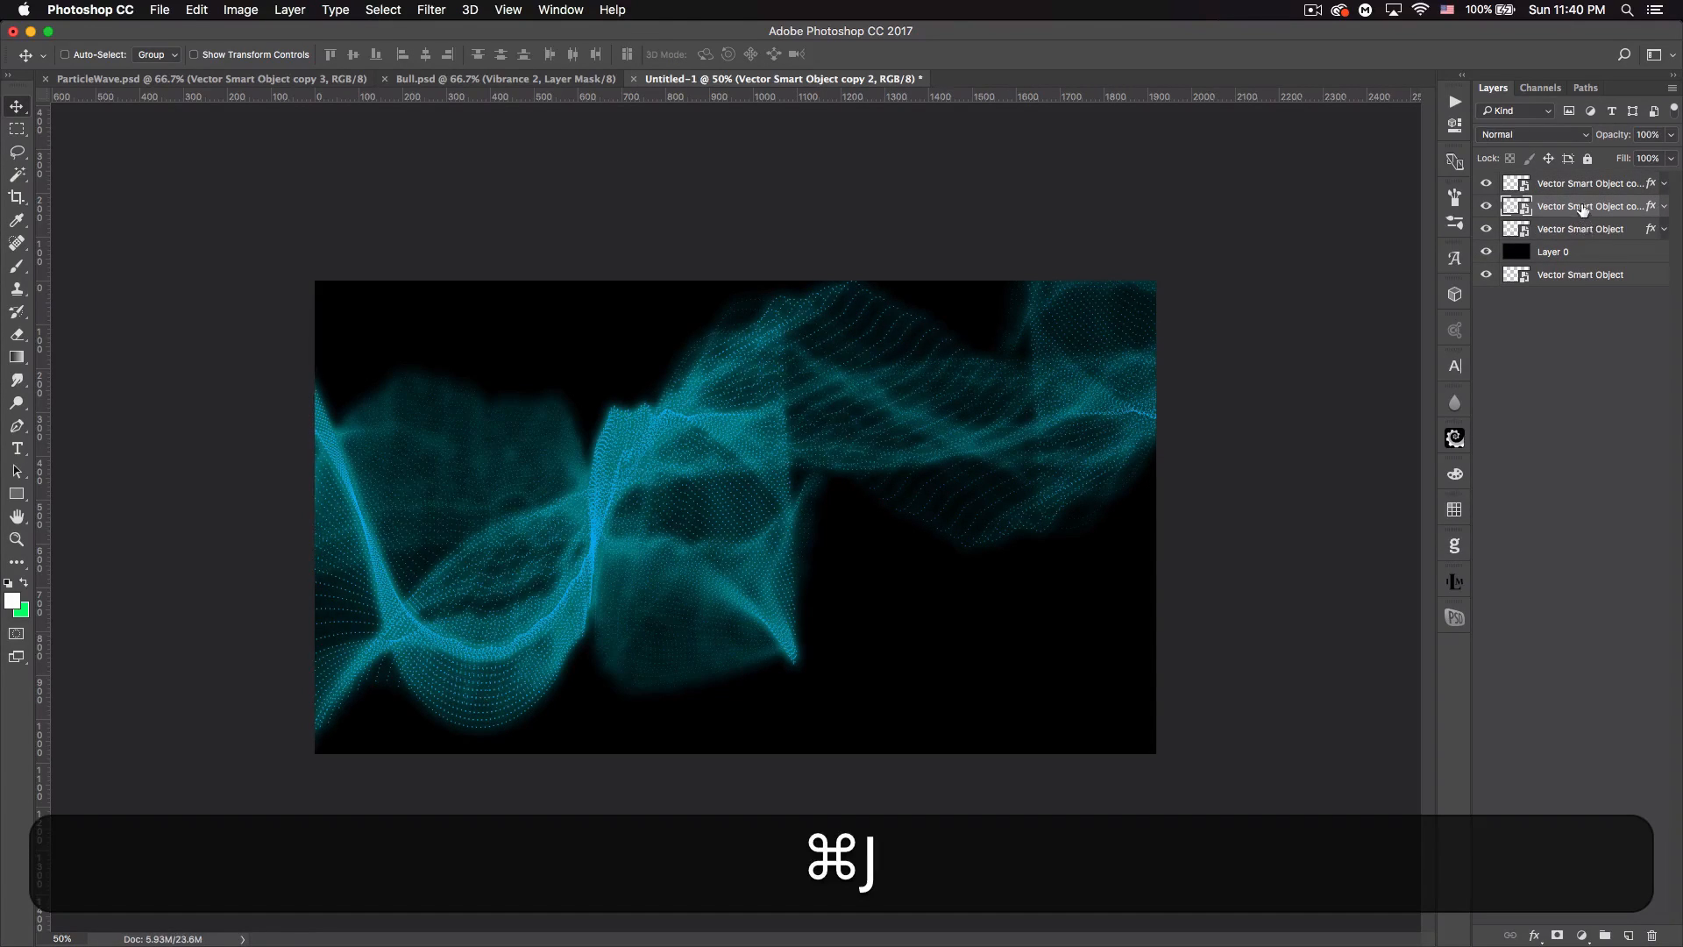
{"action": "key", "text": "super+t"}
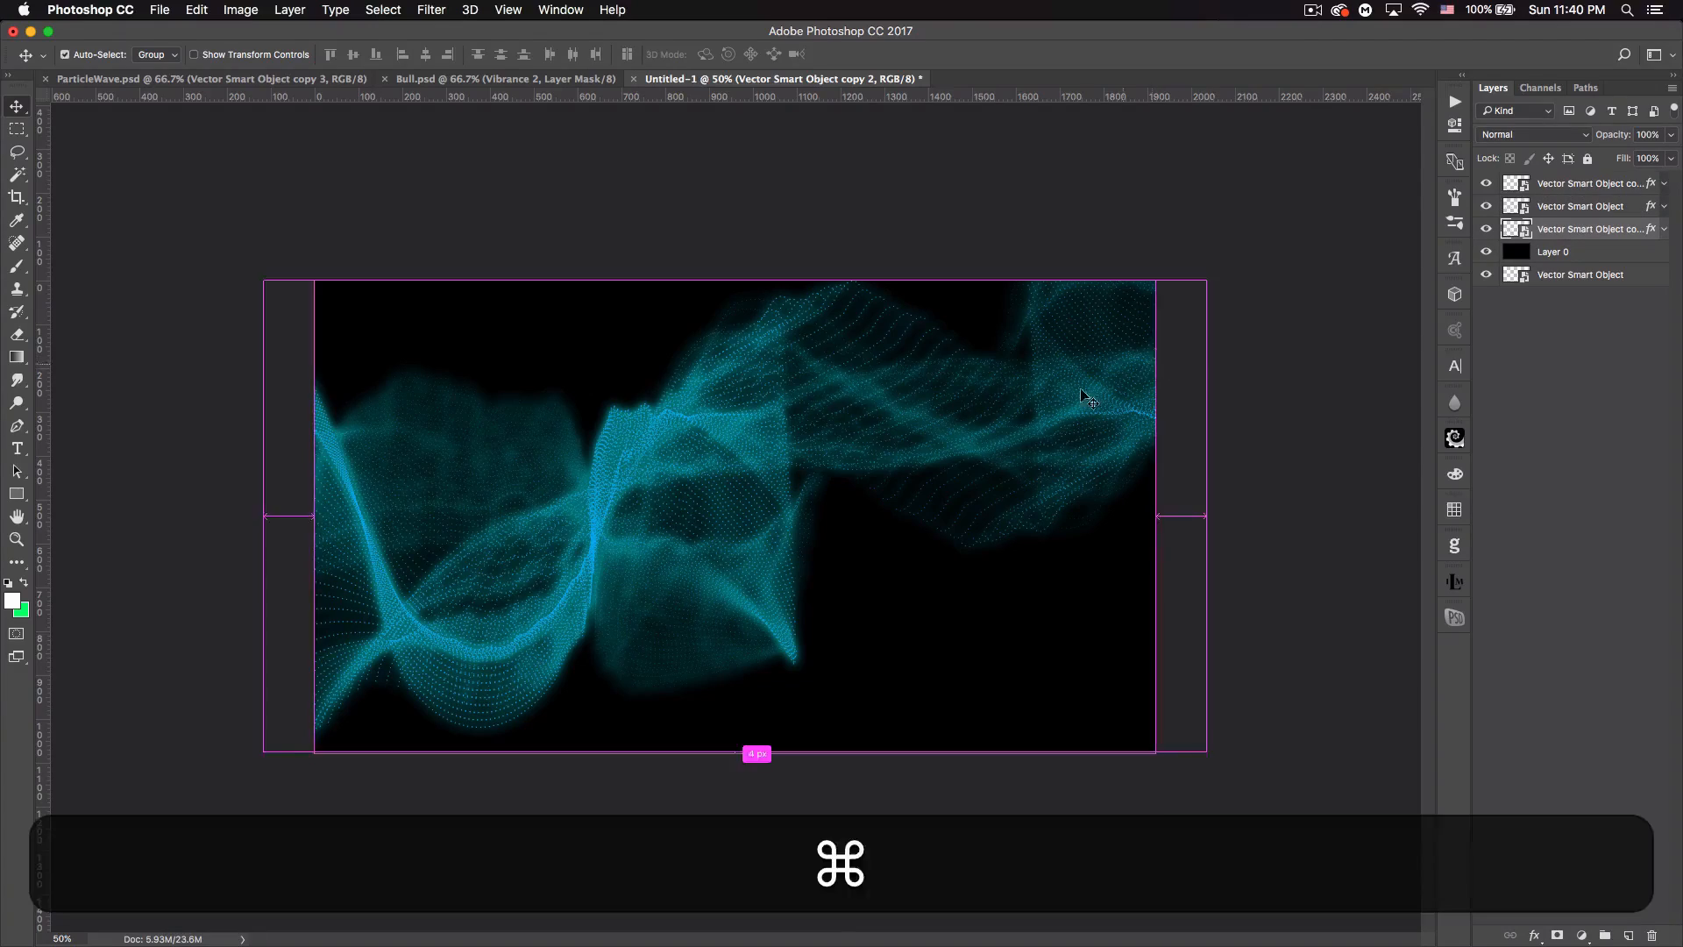
{"action": "left_click_drag", "start_coordinate": [1205, 752], "coordinate": [1630, 920]}
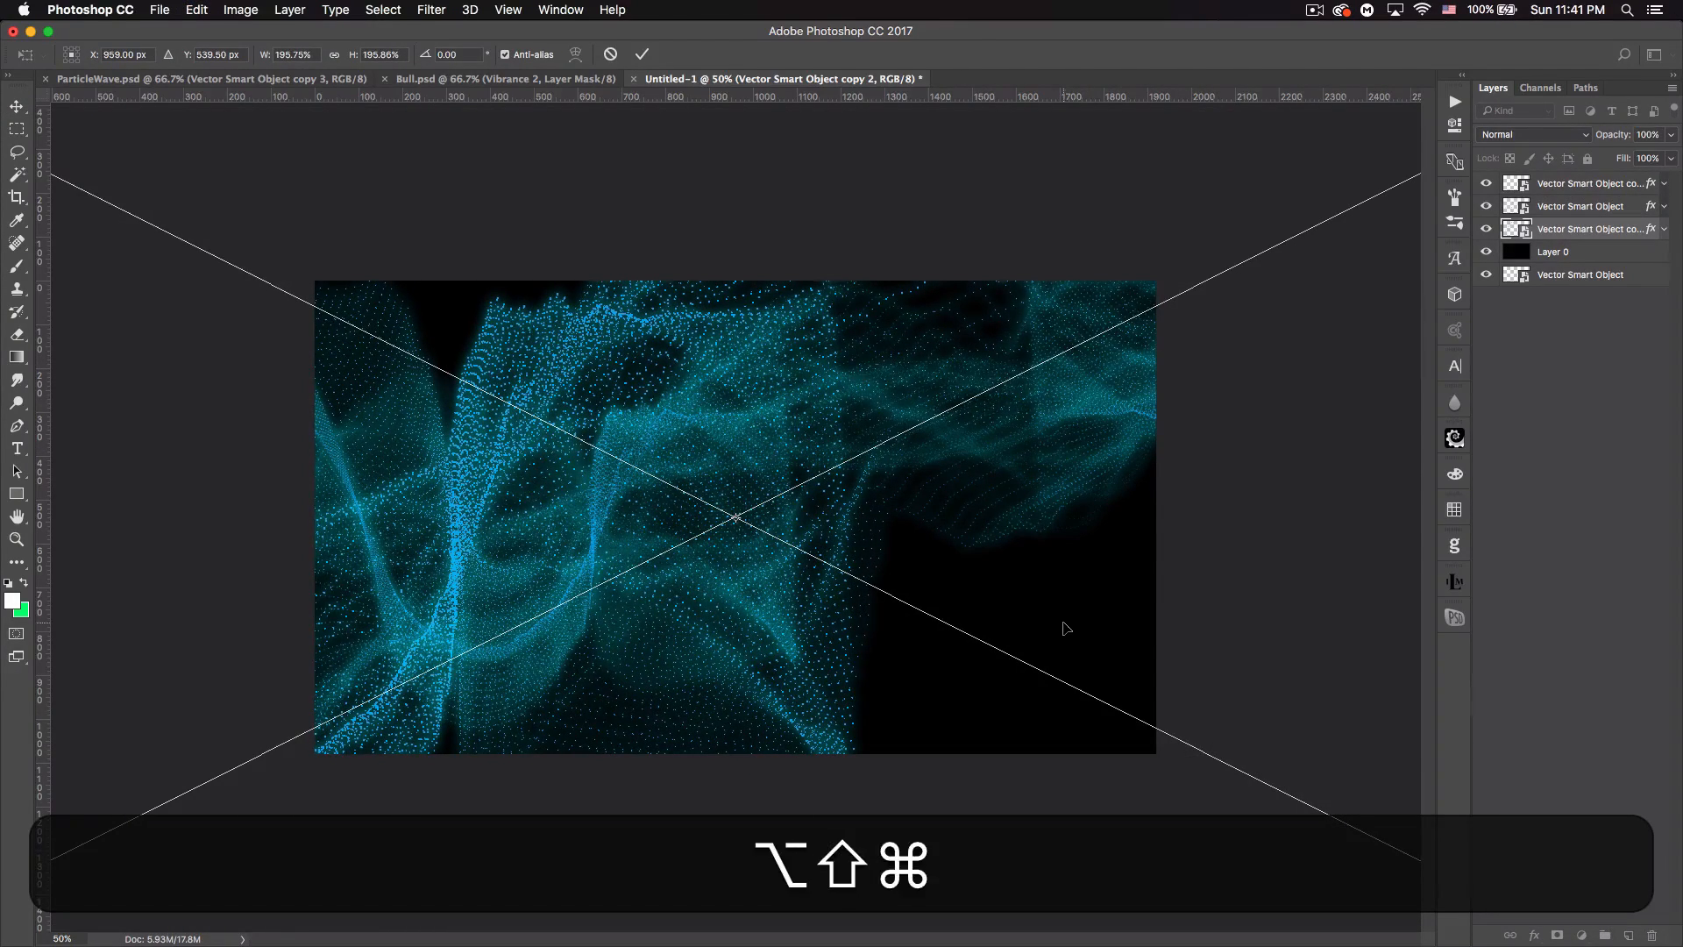
{"action": "key", "text": "super+minus"}
{"action": "key", "text": "super+minus"}
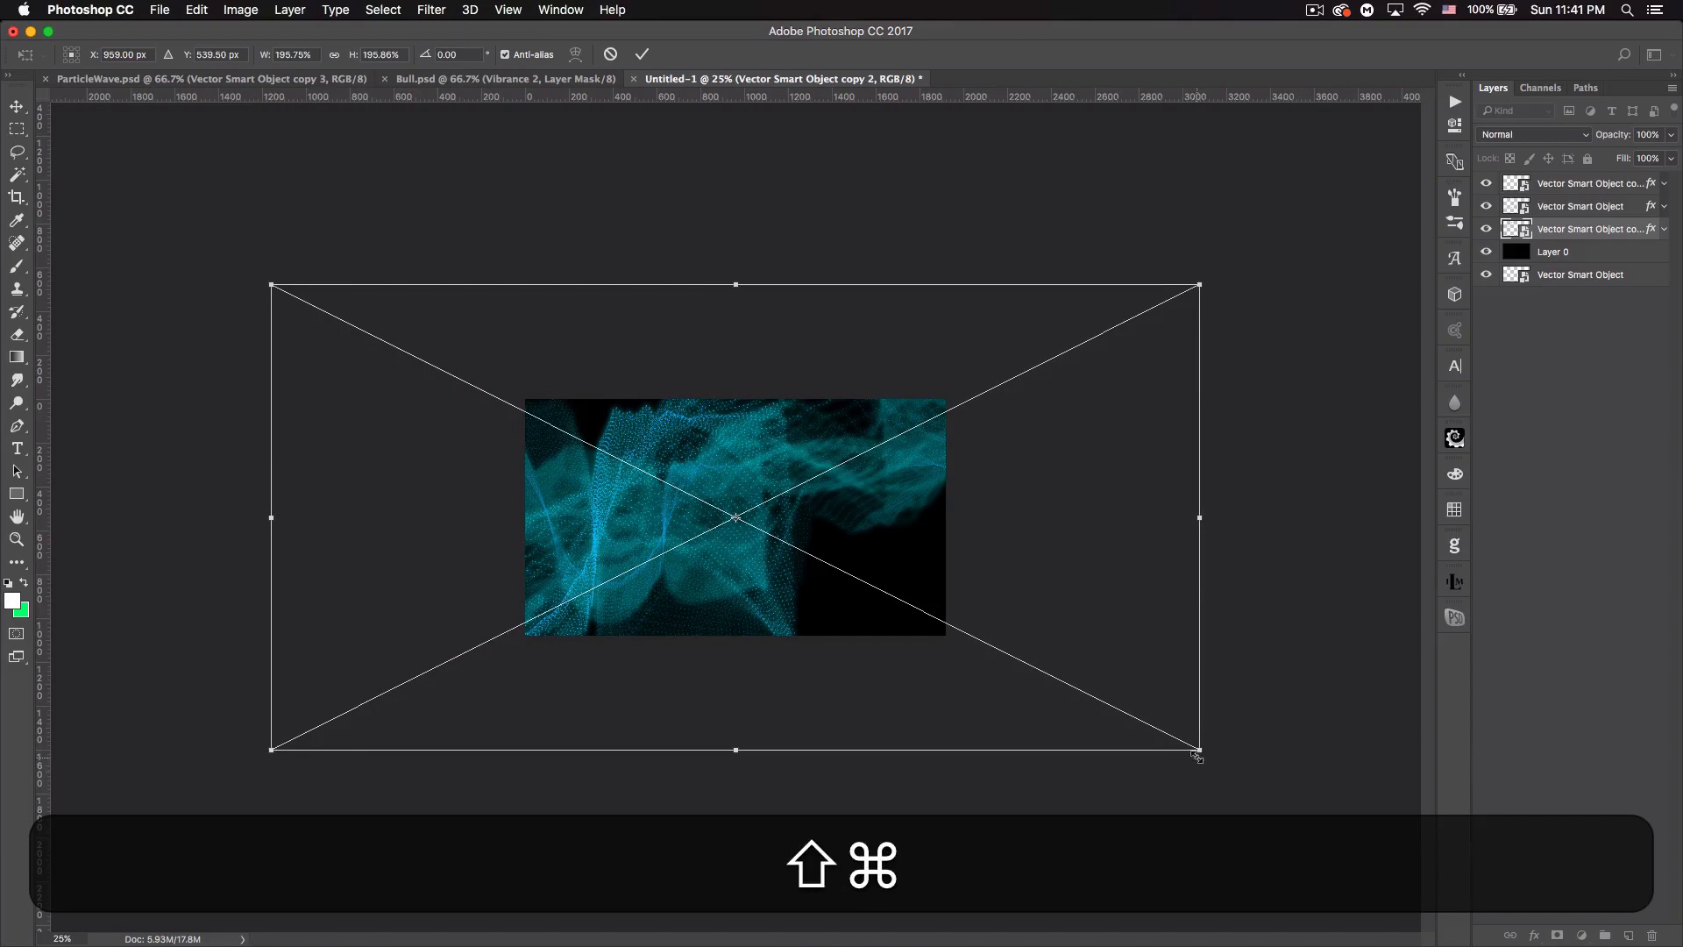
{"action": "left_click_drag", "start_coordinate": [1199, 751], "coordinate": [1307, 803]}
{"action": "key", "text": "Return"}
- Lower the enlarged wave copy's layer opacity to 5% and compare it with its Outer Glow hidden and shown
{"action": "left_click_drag", "start_coordinate": [1606, 142], "coordinate": [1530, 146]}
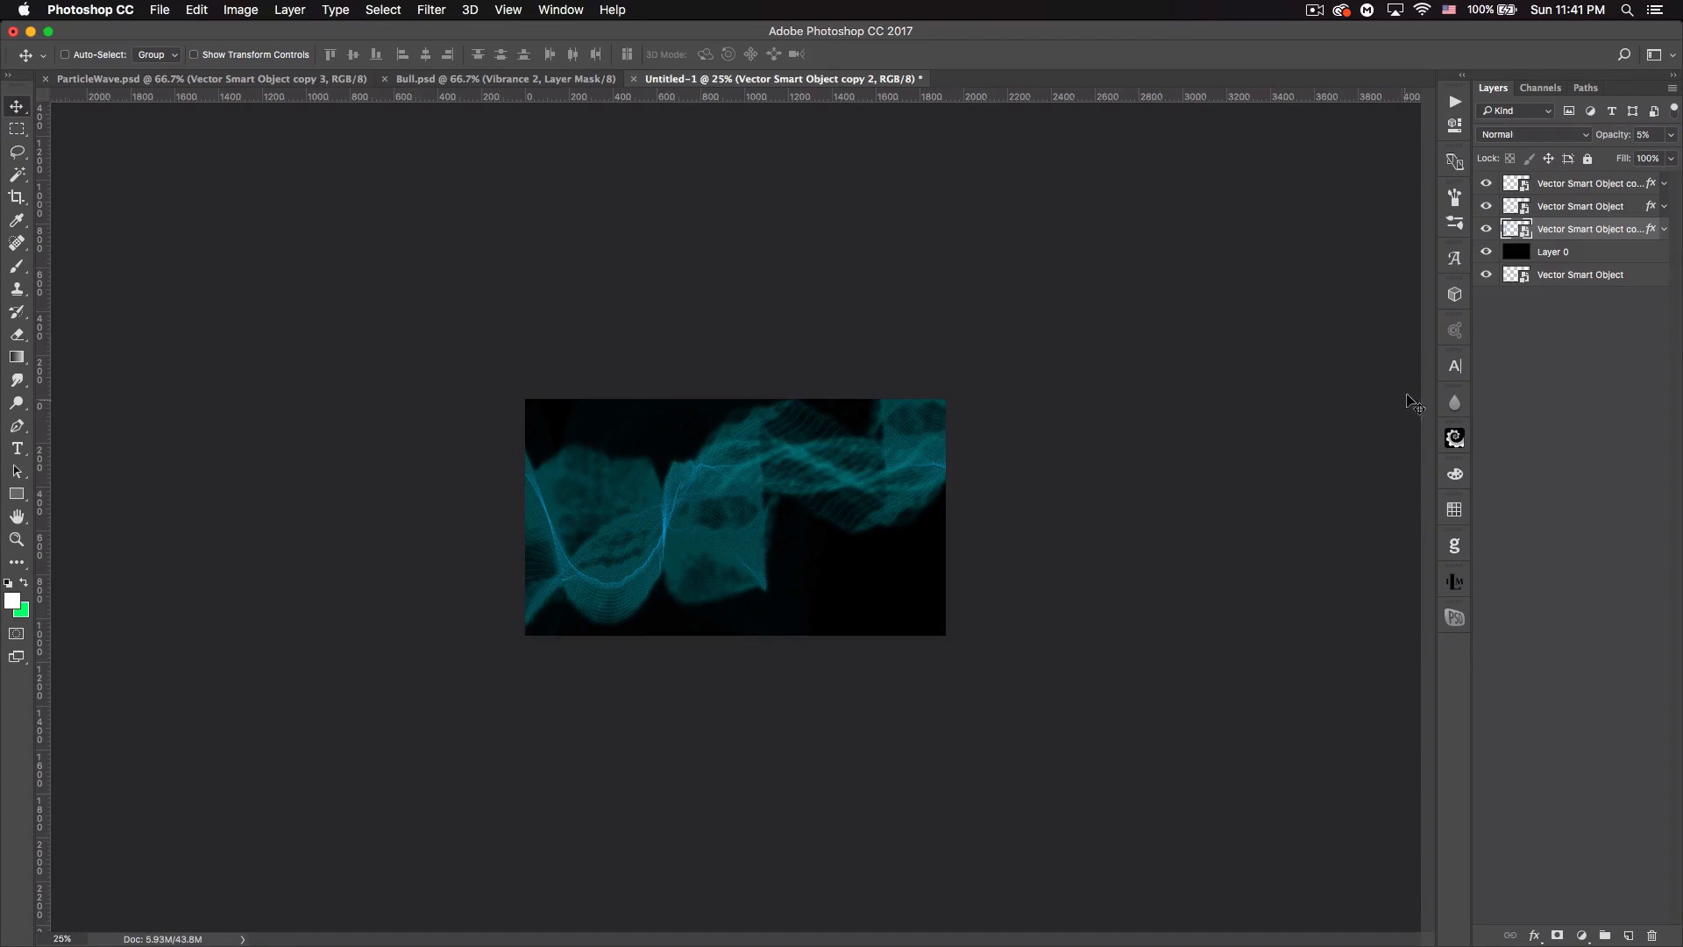
{"action": "key", "text": "super"}
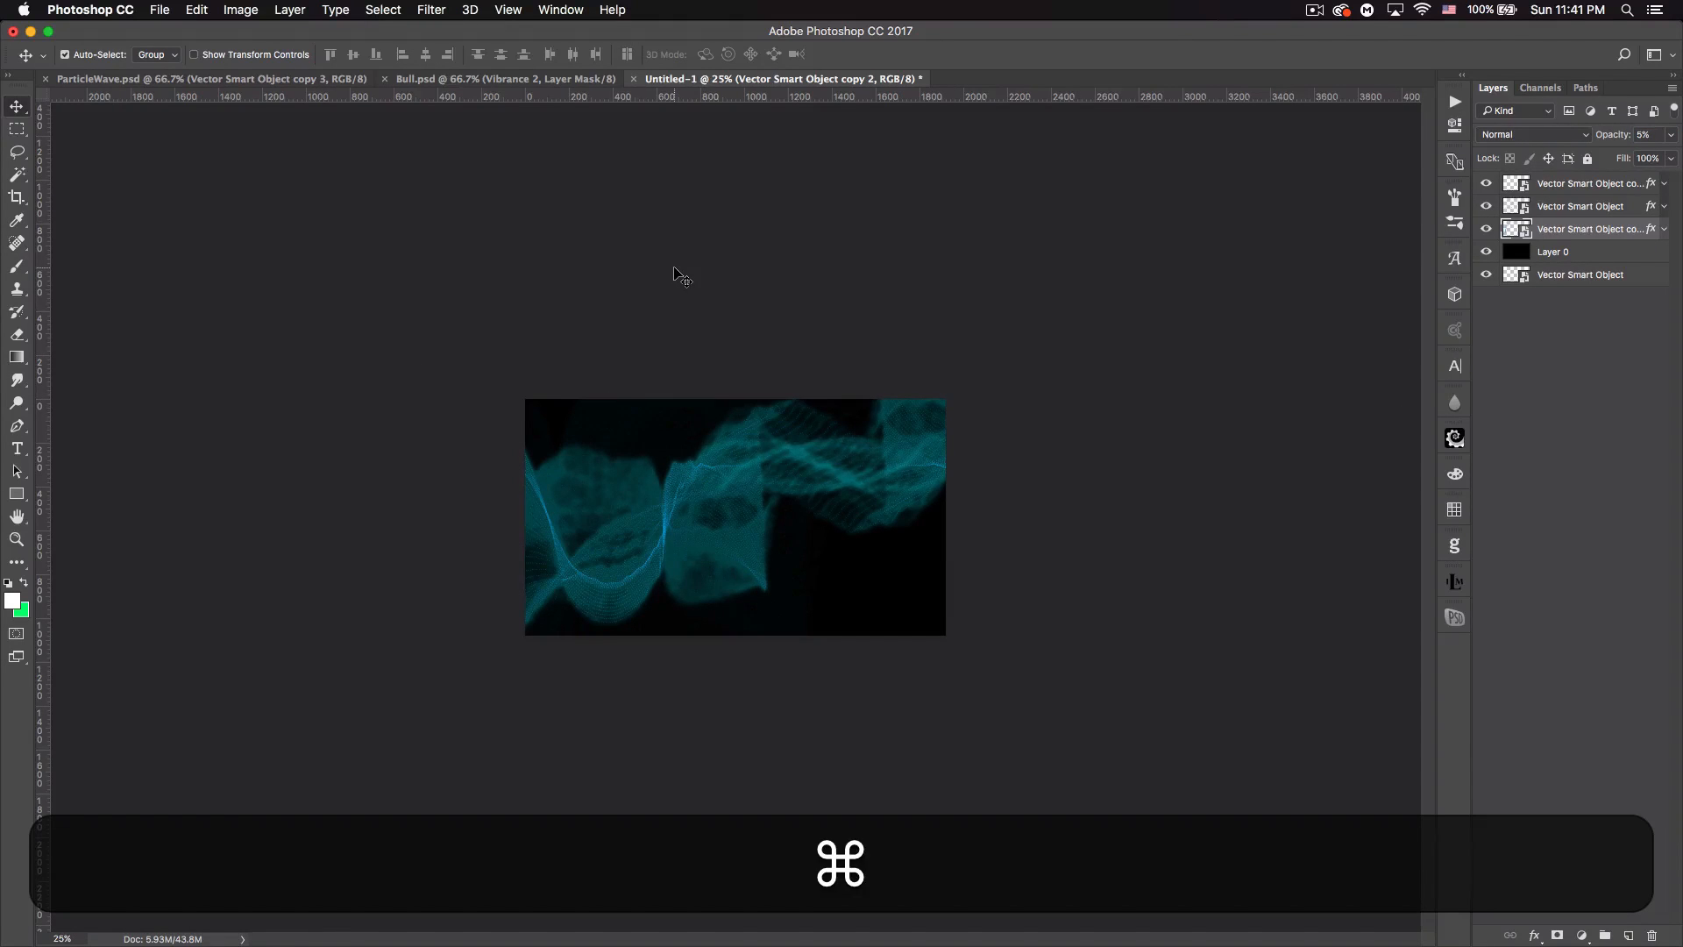
{"action": "key", "text": "super+0"}
{"action": "key", "text": "super+minus"}
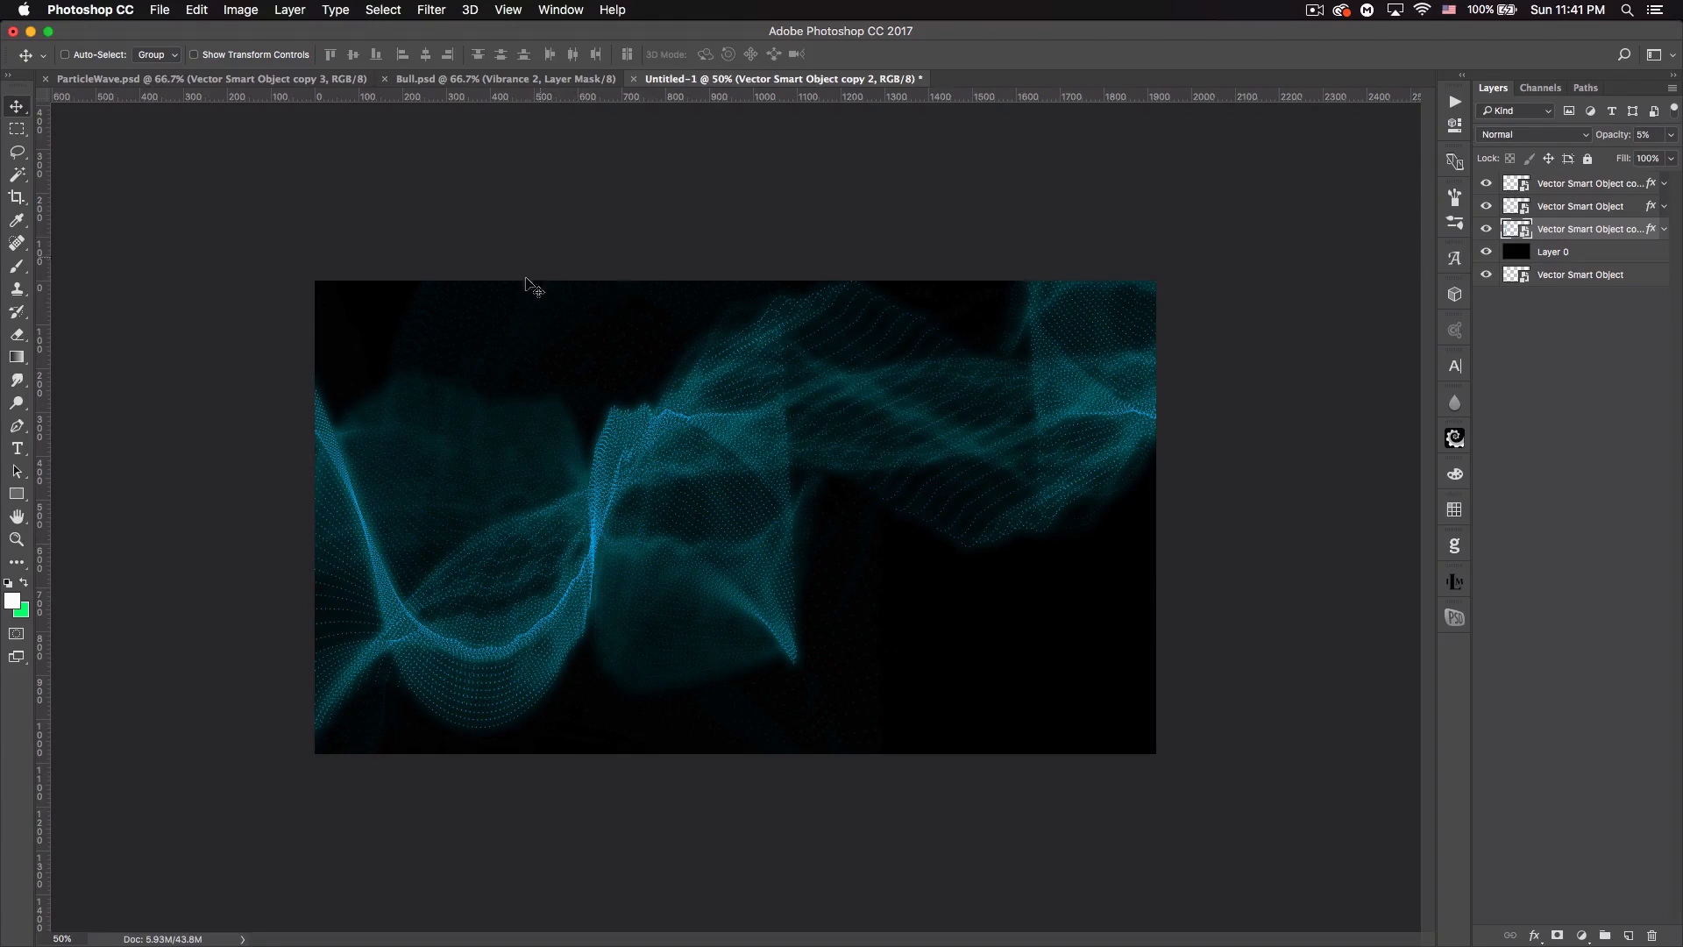
{"action": "left_click", "coordinate": [1663, 229]}
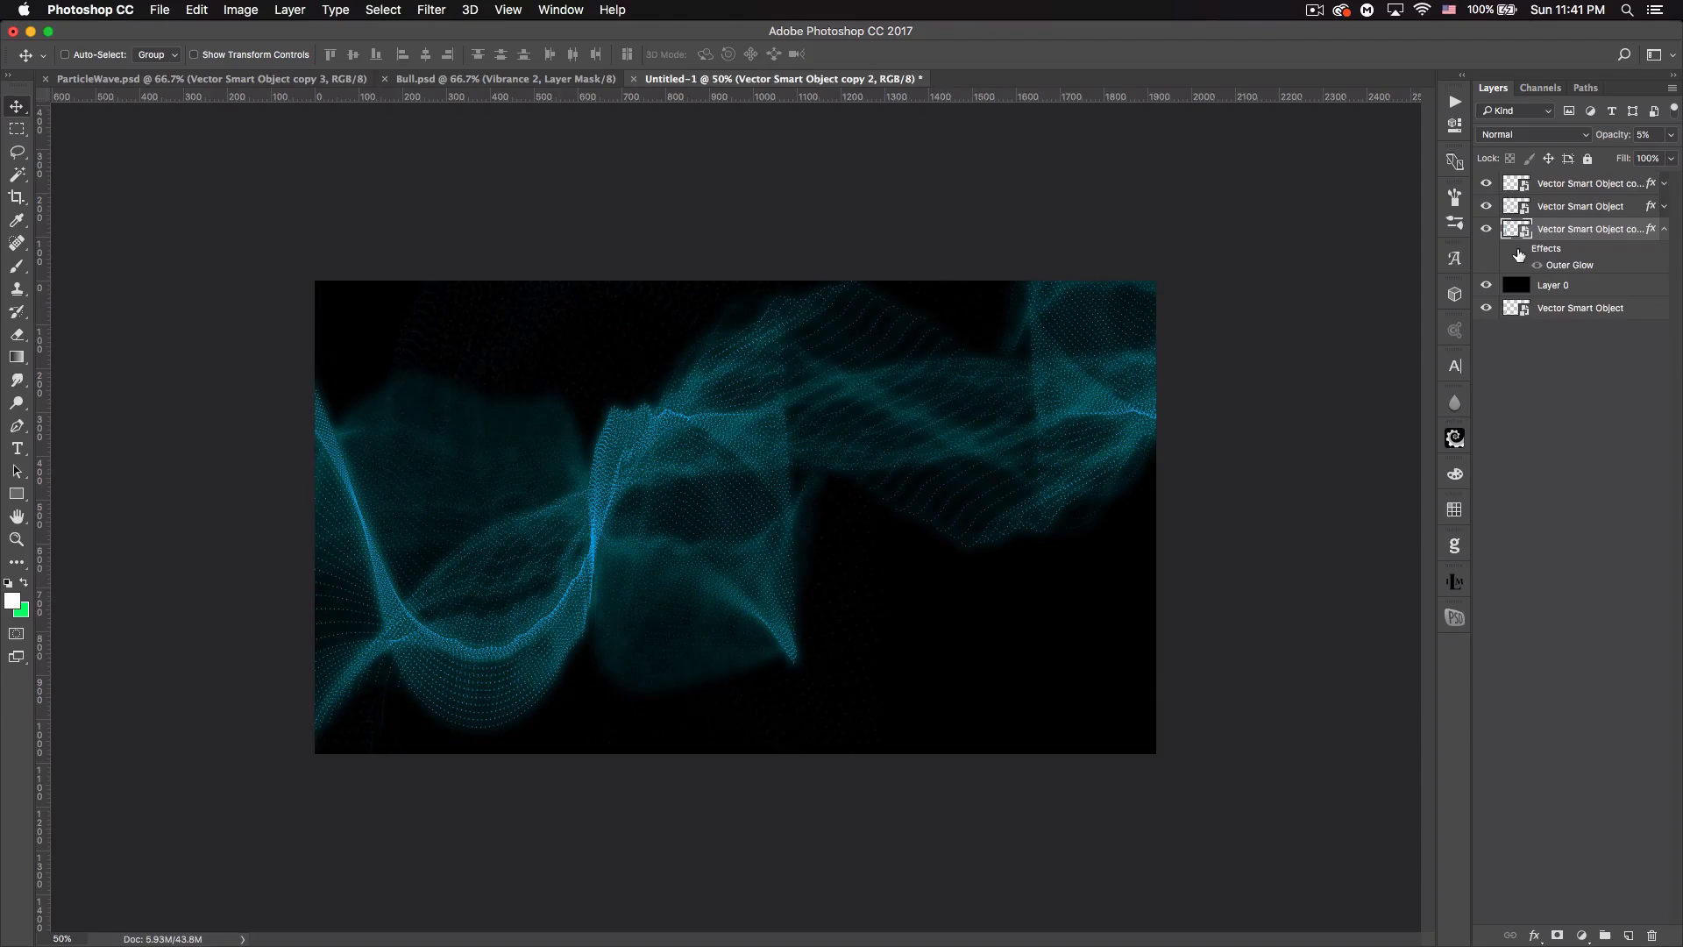
{"action": "left_click", "coordinate": [1664, 229]}
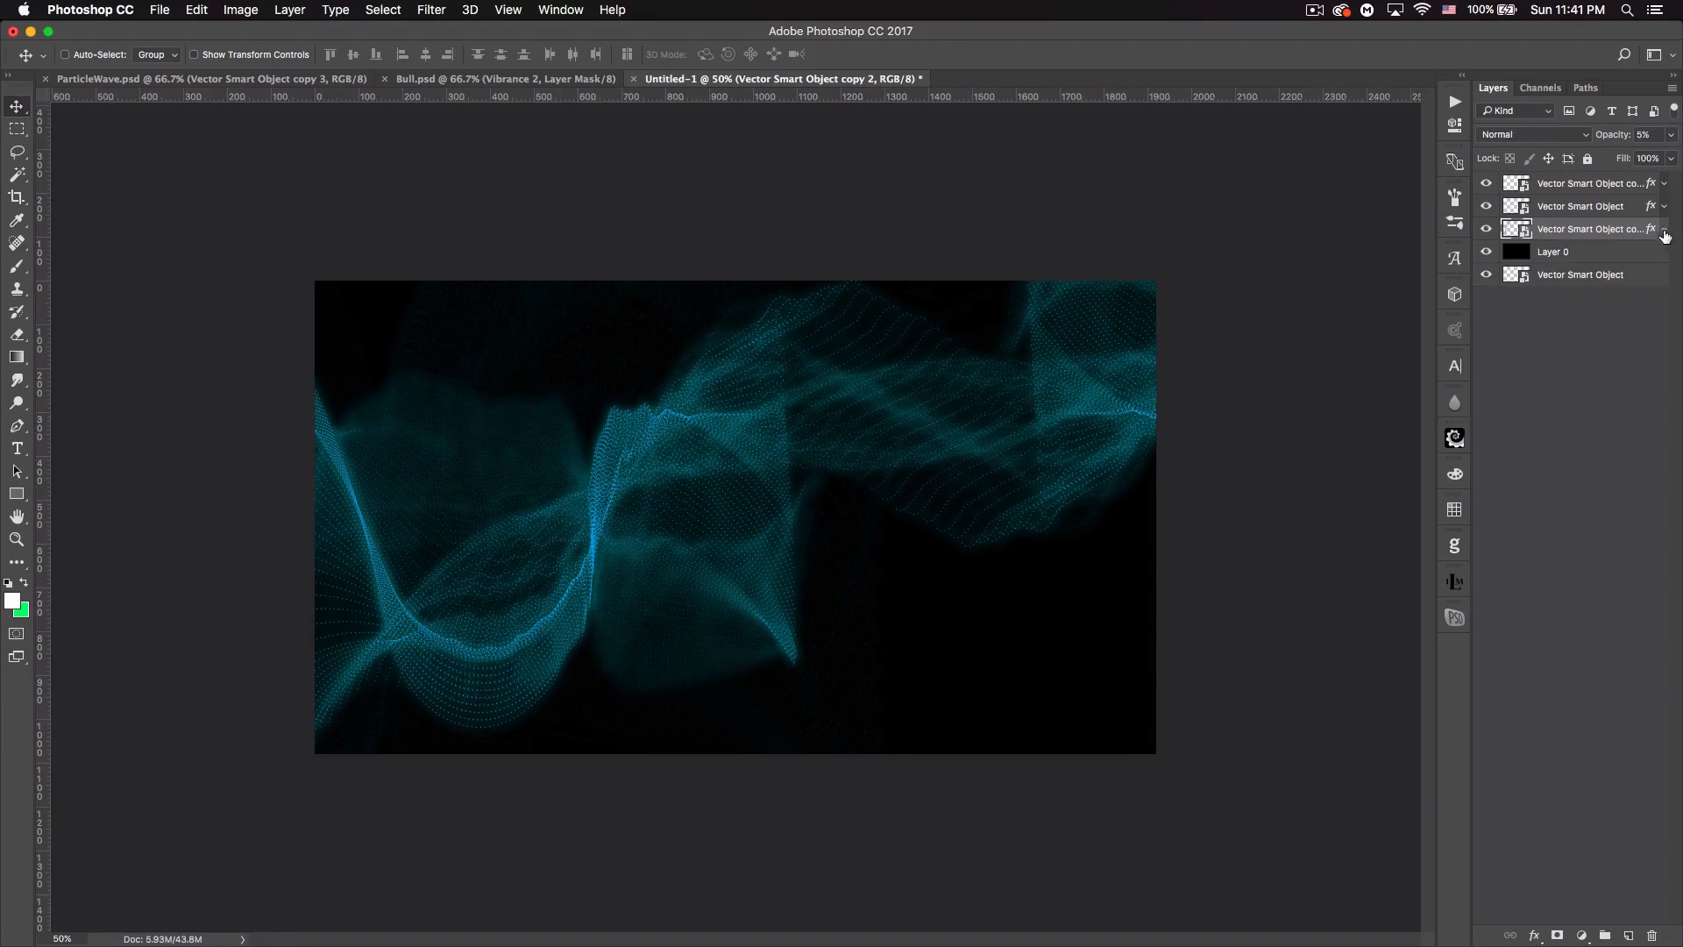
- Duplicate the original wave layer again and move the copy between the original and the enlarged copy
{"action": "left_click", "coordinate": [1606, 210]}
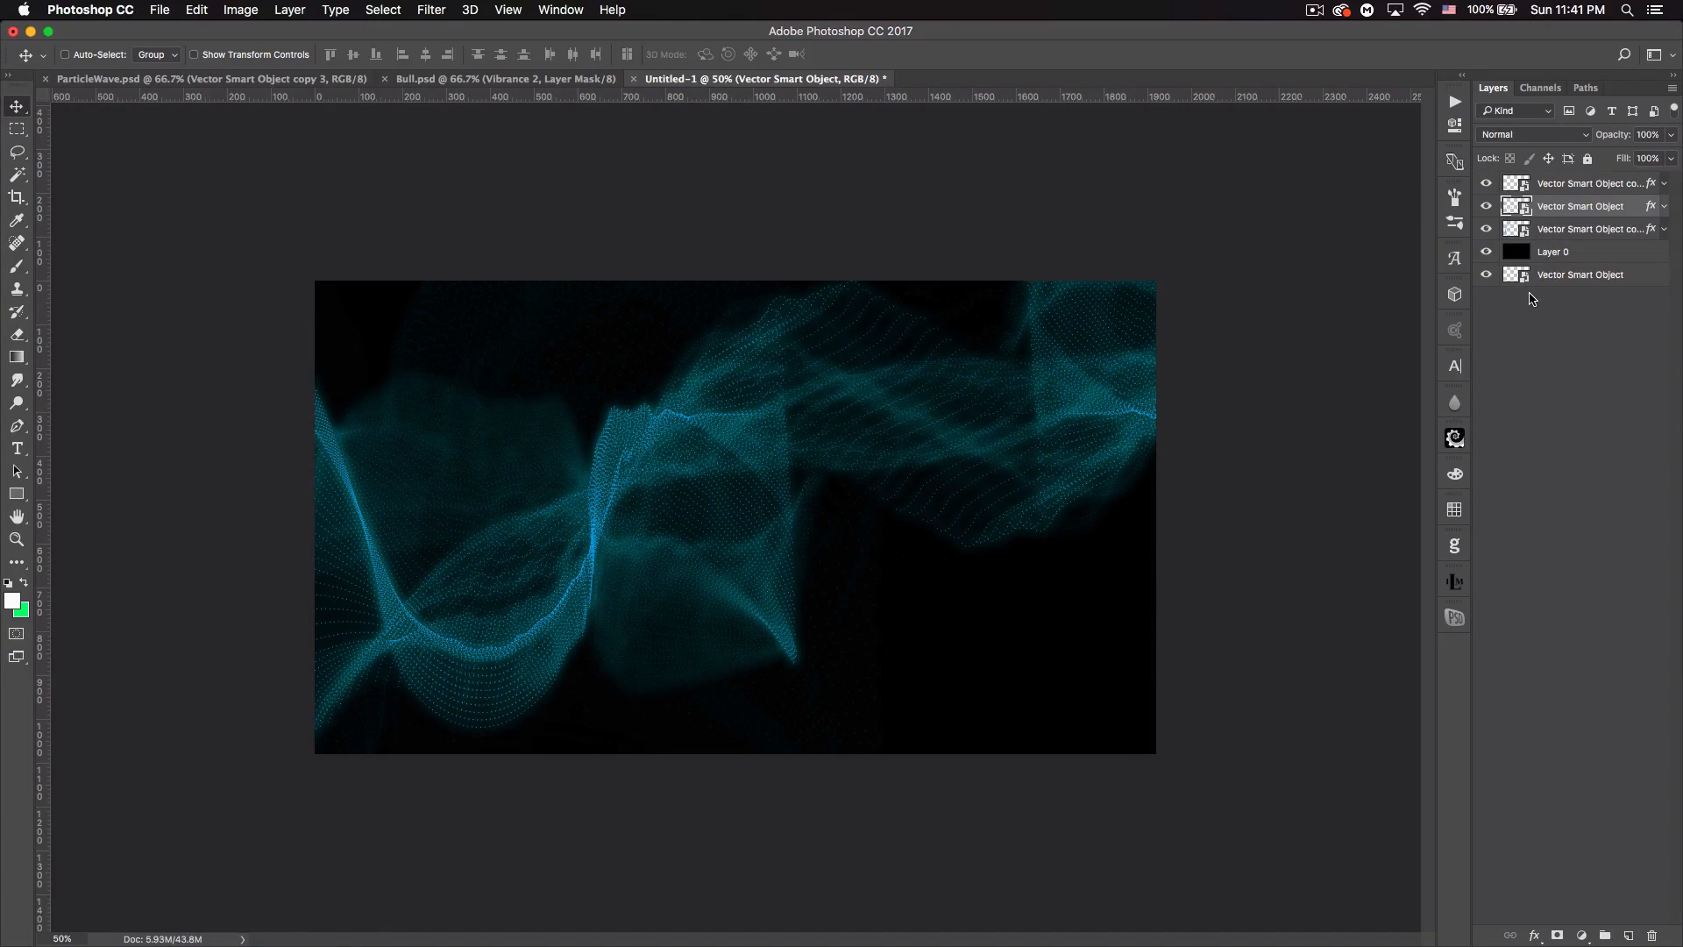
{"action": "key", "text": "super+j"}
{"action": "left_click_drag", "start_coordinate": [1586, 208], "coordinate": [1494, 263]}
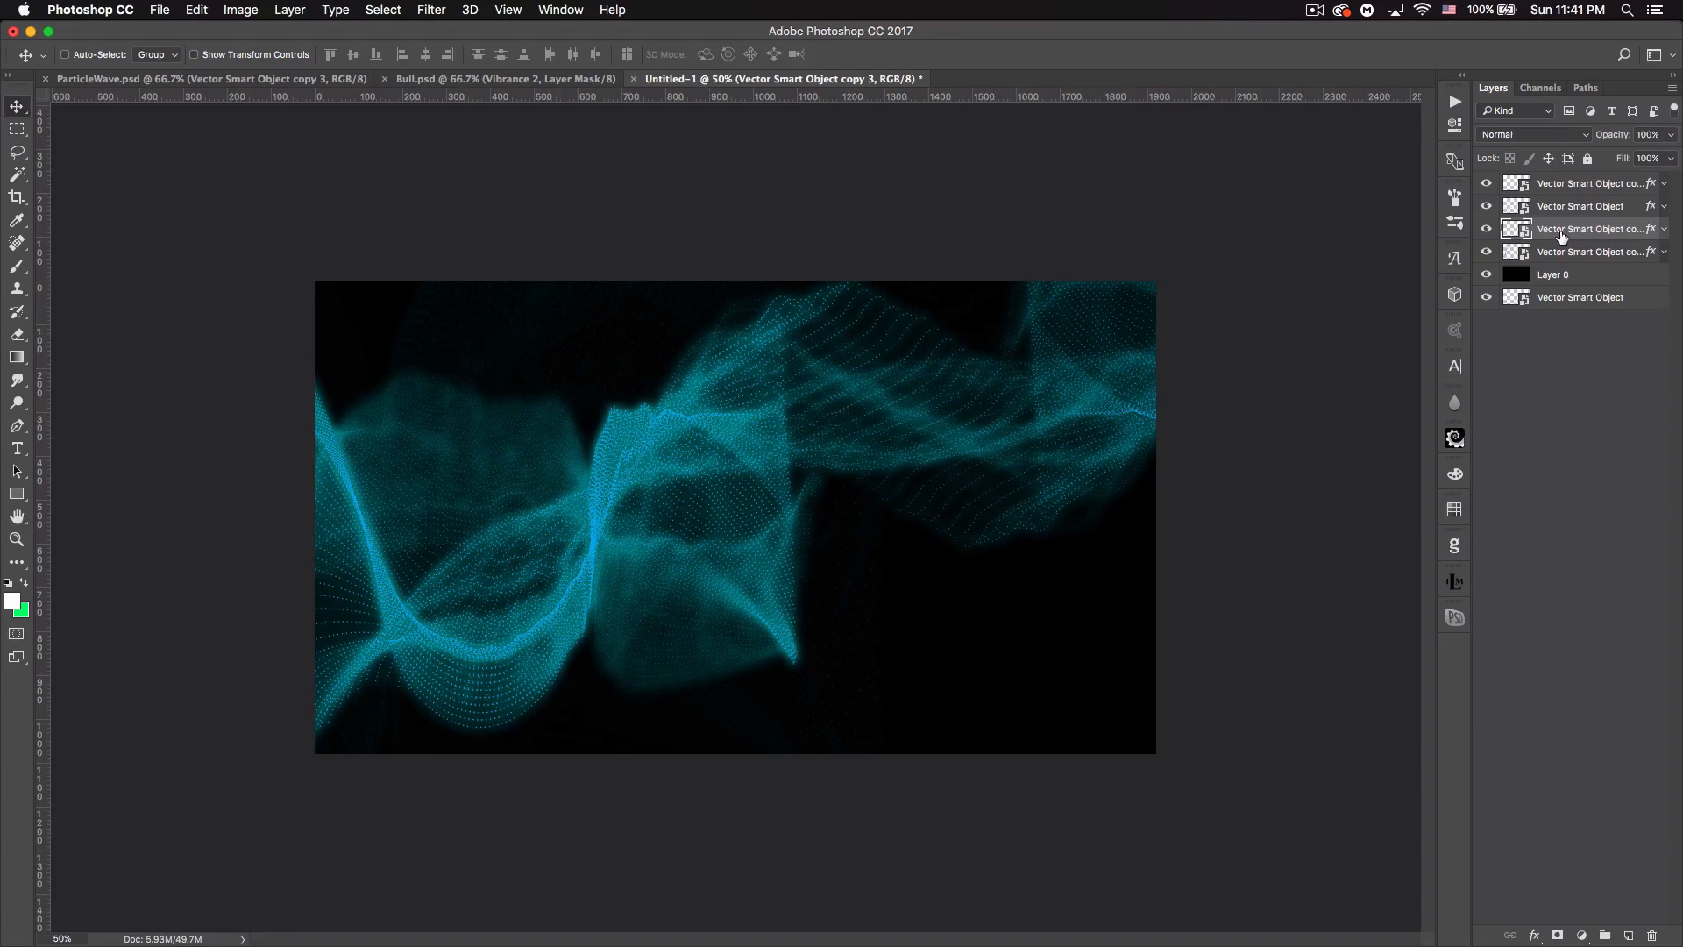
{"action": "left_click", "coordinate": [430, 9]}
{"action": "mouse_move", "coordinate": [537, 223]}
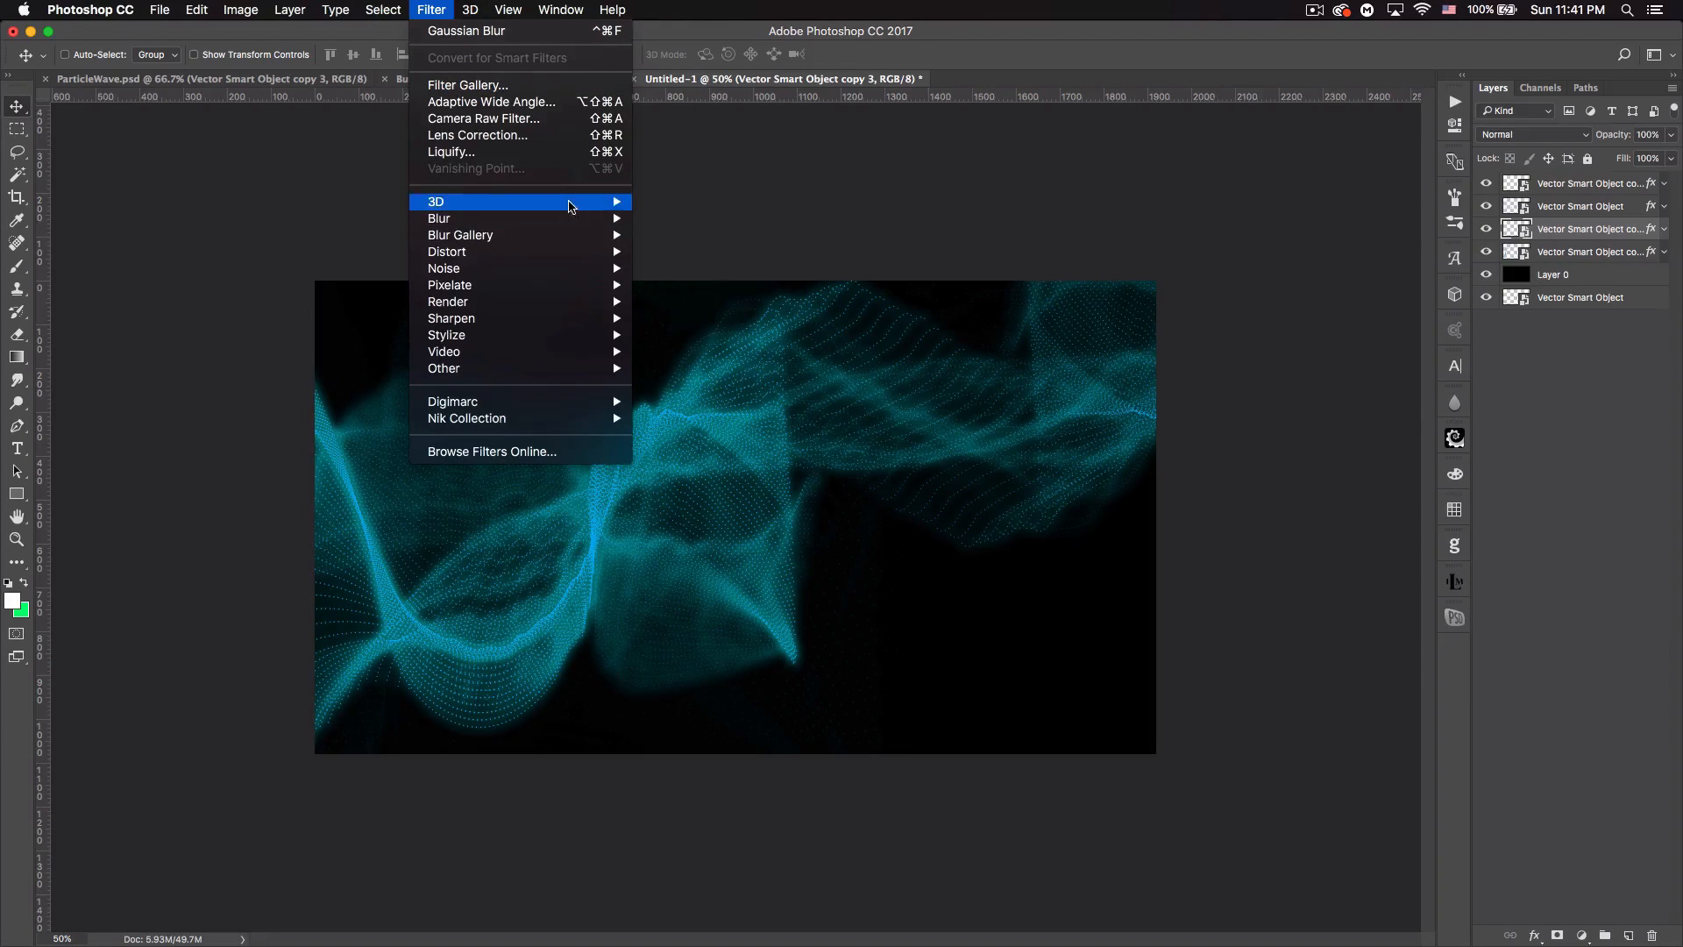
{"action": "left_click", "coordinate": [692, 282]}
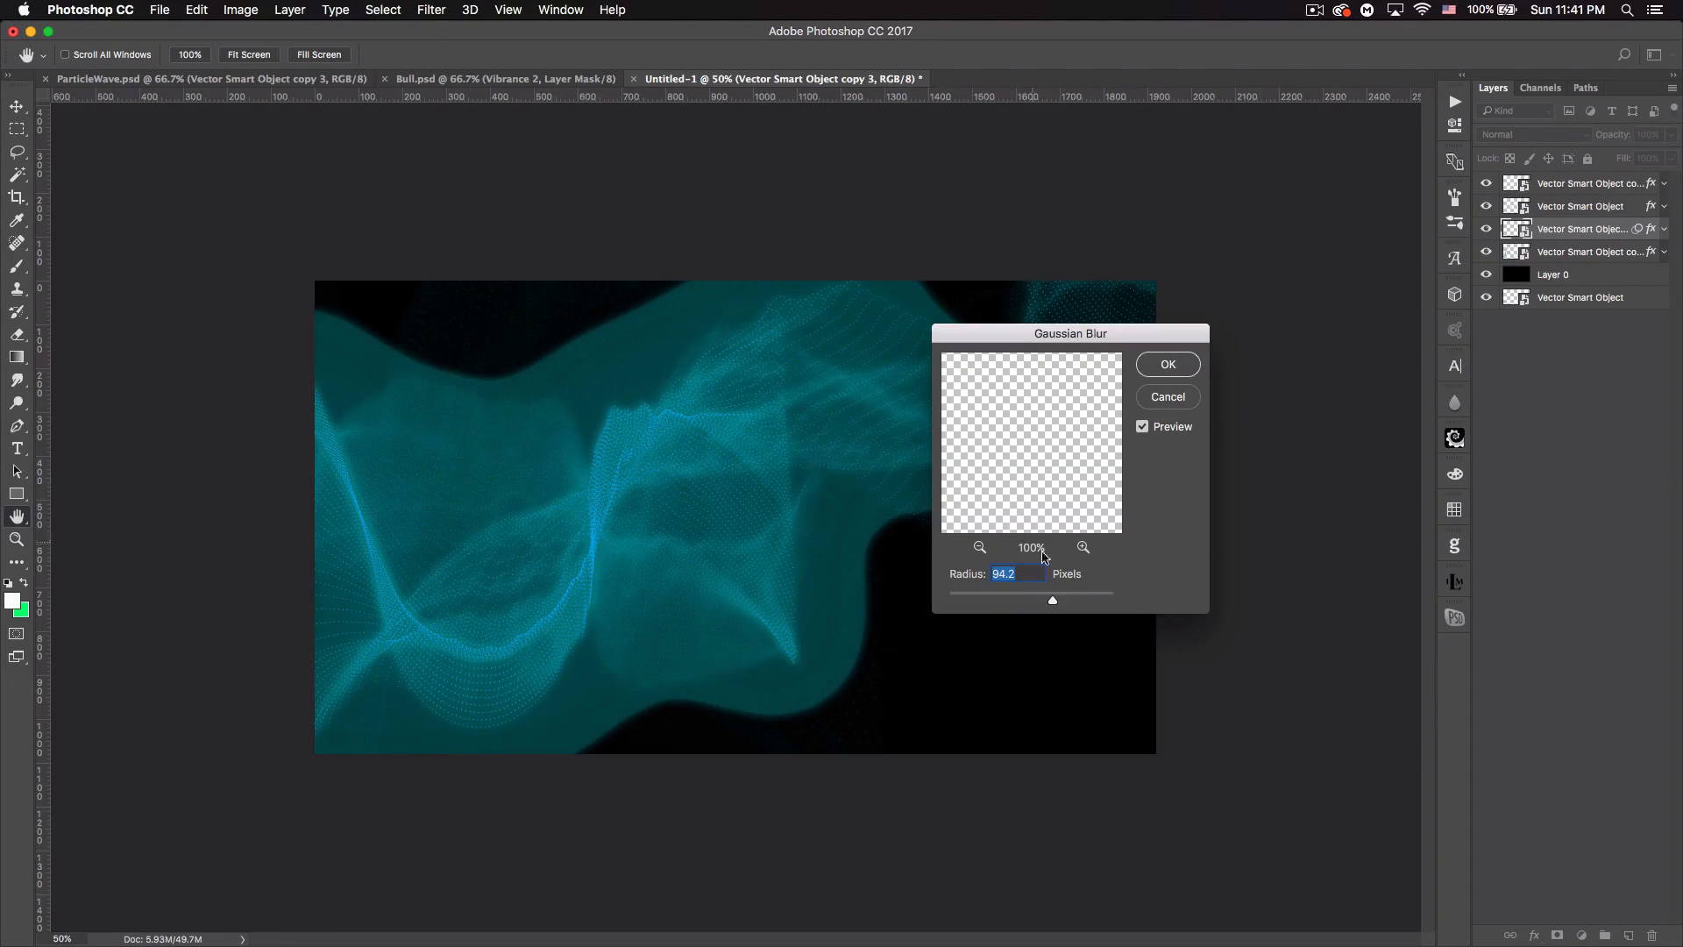
{"action": "left_click_drag", "start_coordinate": [1052, 599], "coordinate": [1097, 601]}
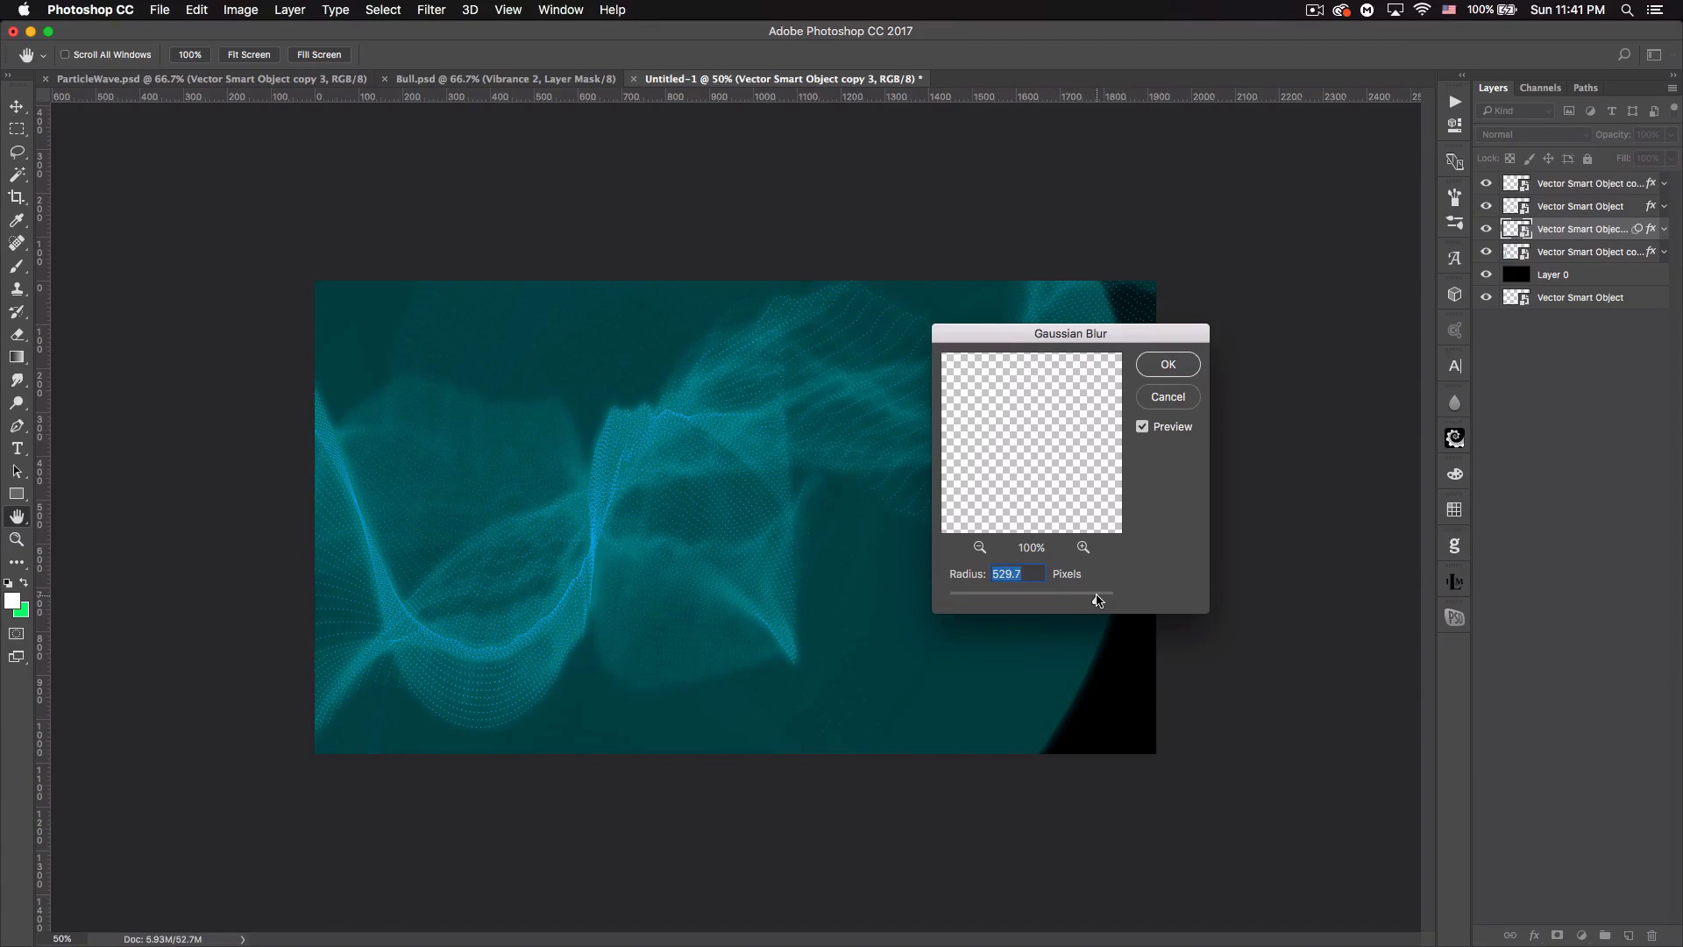
{"action": "left_click", "coordinate": [1169, 397]}
- Hide the layer effects on the newest wave copy and collapse its effects list
{"action": "left_click", "coordinate": [1663, 230]}
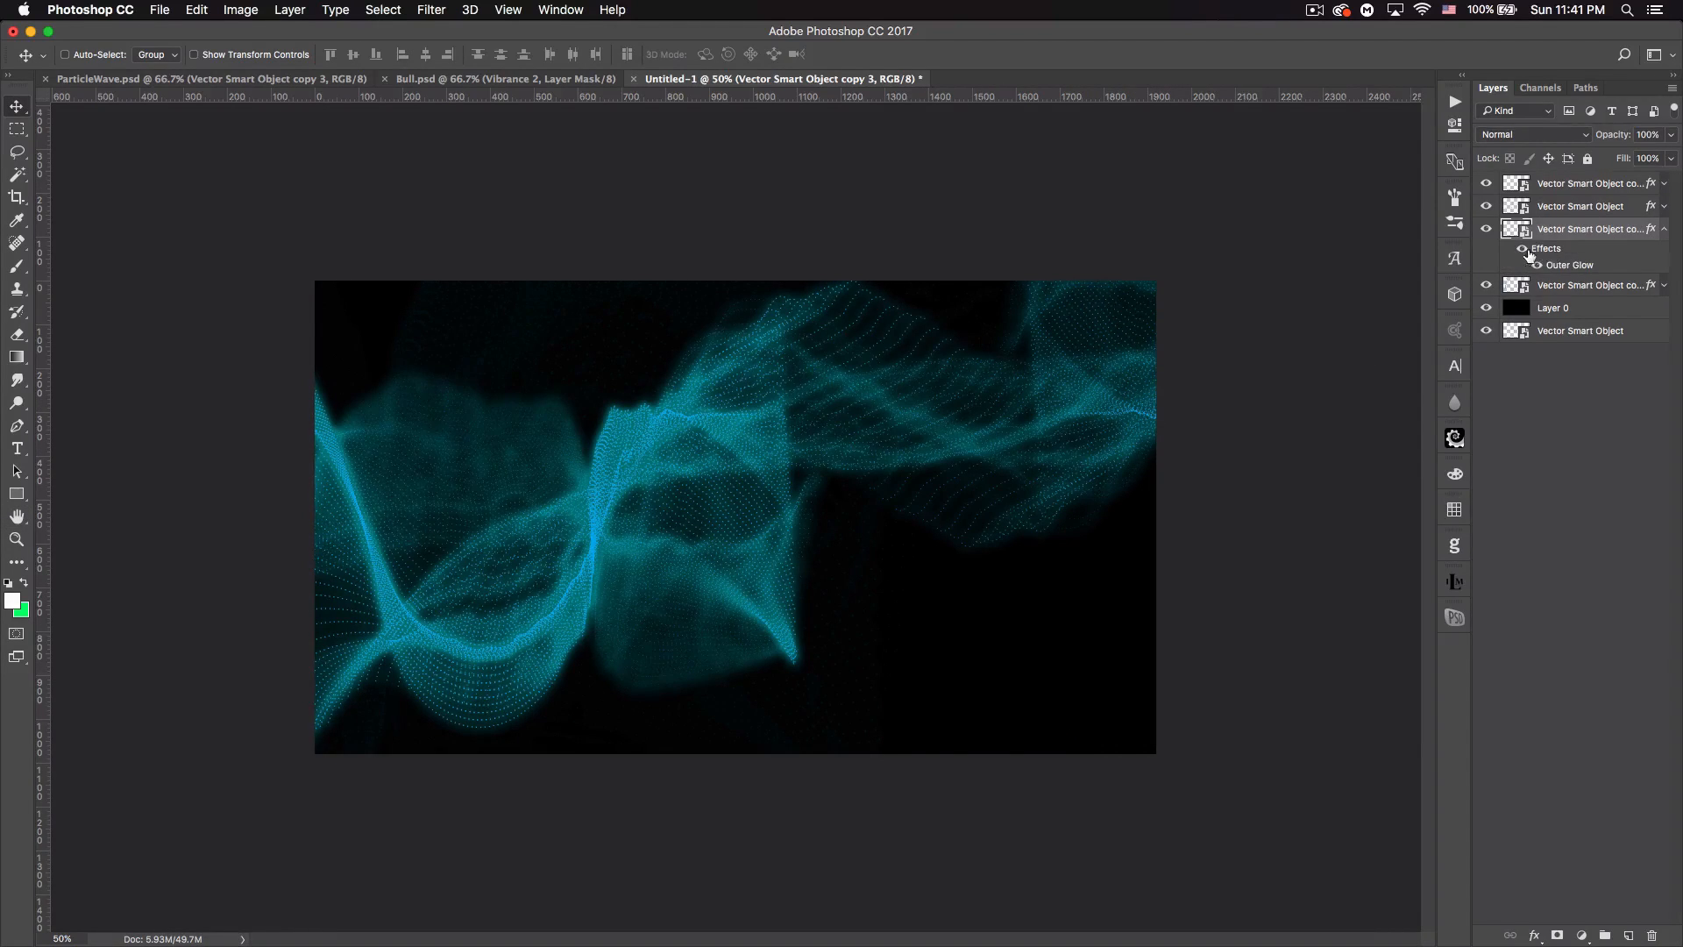
{"action": "left_click", "coordinate": [1664, 229]}
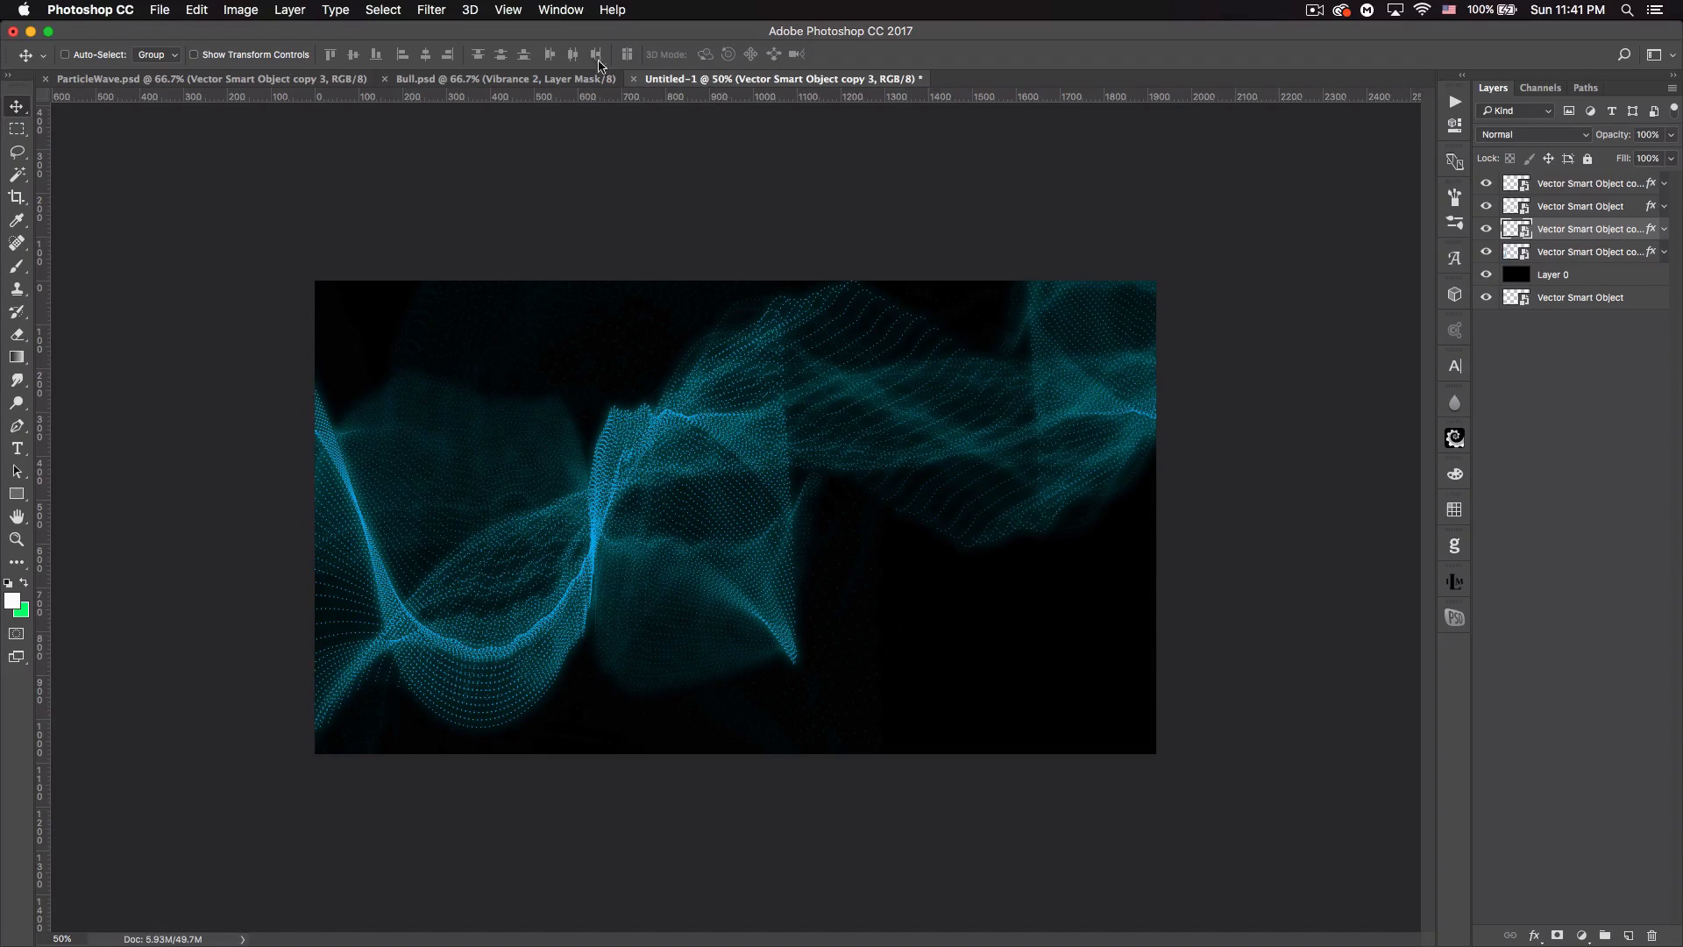
- Apply a heavy Gaussian Blur to the newest wave copy and compare the image with that layer hidden and shown
{"action": "left_click", "coordinate": [431, 9]}
{"action": "mouse_move", "coordinate": [438, 214]}
{"action": "left_click", "coordinate": [714, 282]}
{"action": "mouse_move", "coordinate": [1051, 599]}
{"action": "left_mouse_down"}
{"action": "mouse_move", "coordinate": [1078, 603]}
{"action": "mouse_move", "coordinate": [1060, 599]}
{"action": "left_mouse_up"}
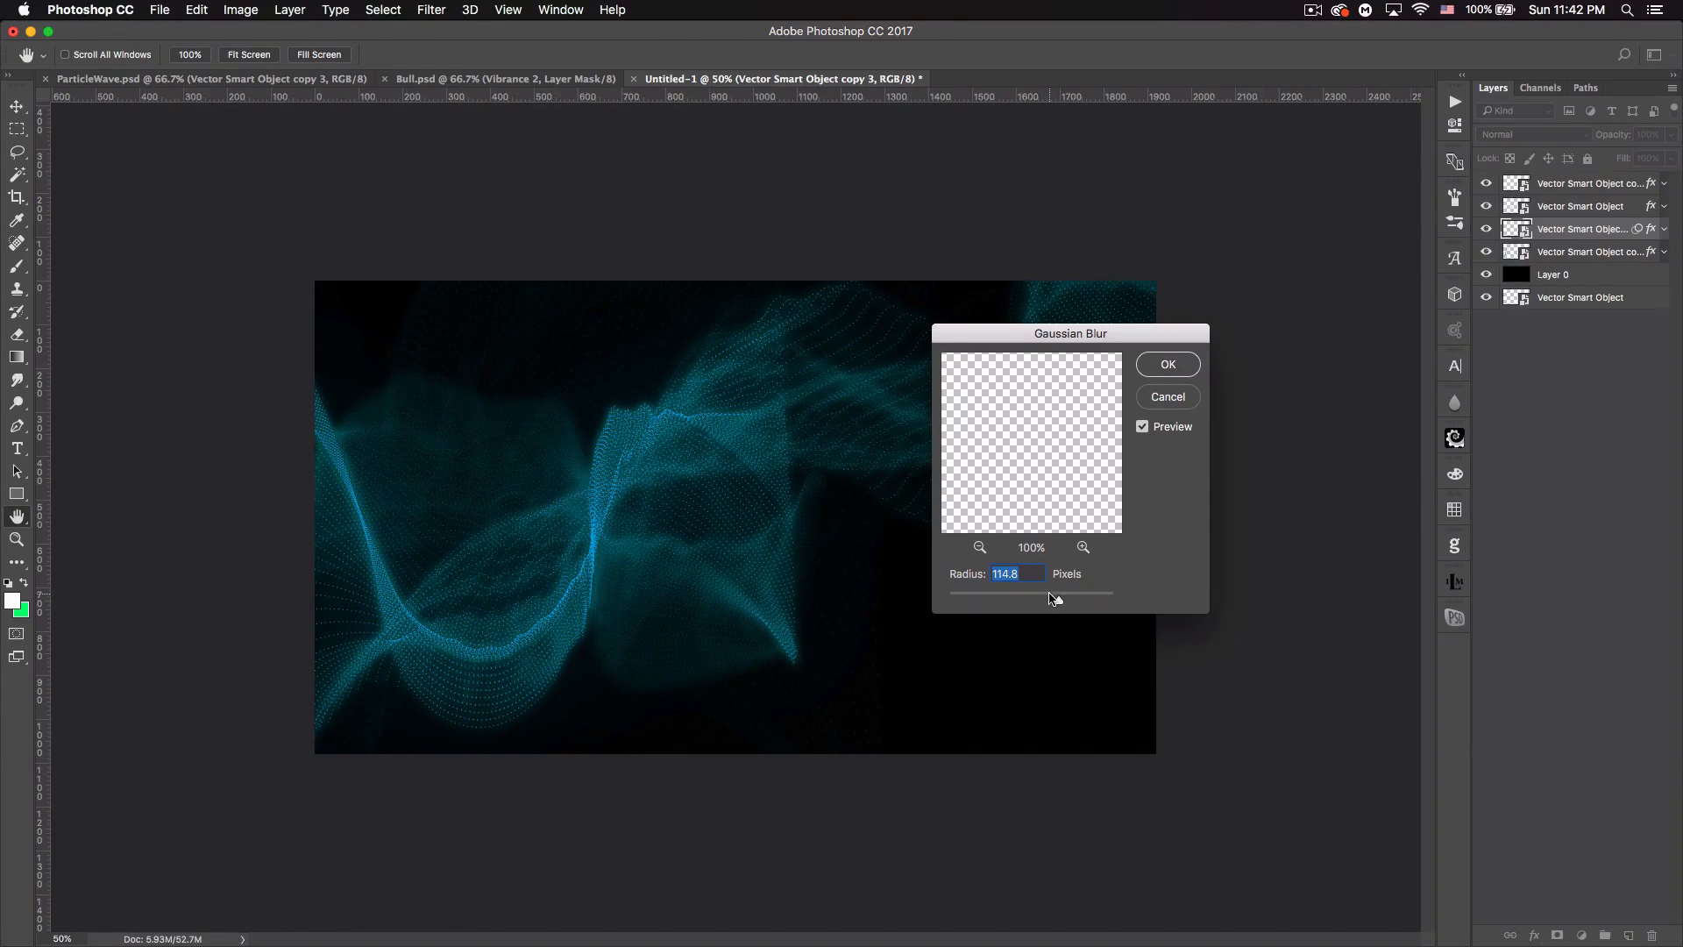
{"action": "left_click_drag", "start_coordinate": [1057, 601], "coordinate": [1065, 602]}
{"action": "left_click", "coordinate": [1155, 374]}
{"action": "left_click", "coordinate": [1666, 230]}
{"action": "left_click", "coordinate": [1487, 229]}
{"action": "left_click", "coordinate": [1486, 229]}
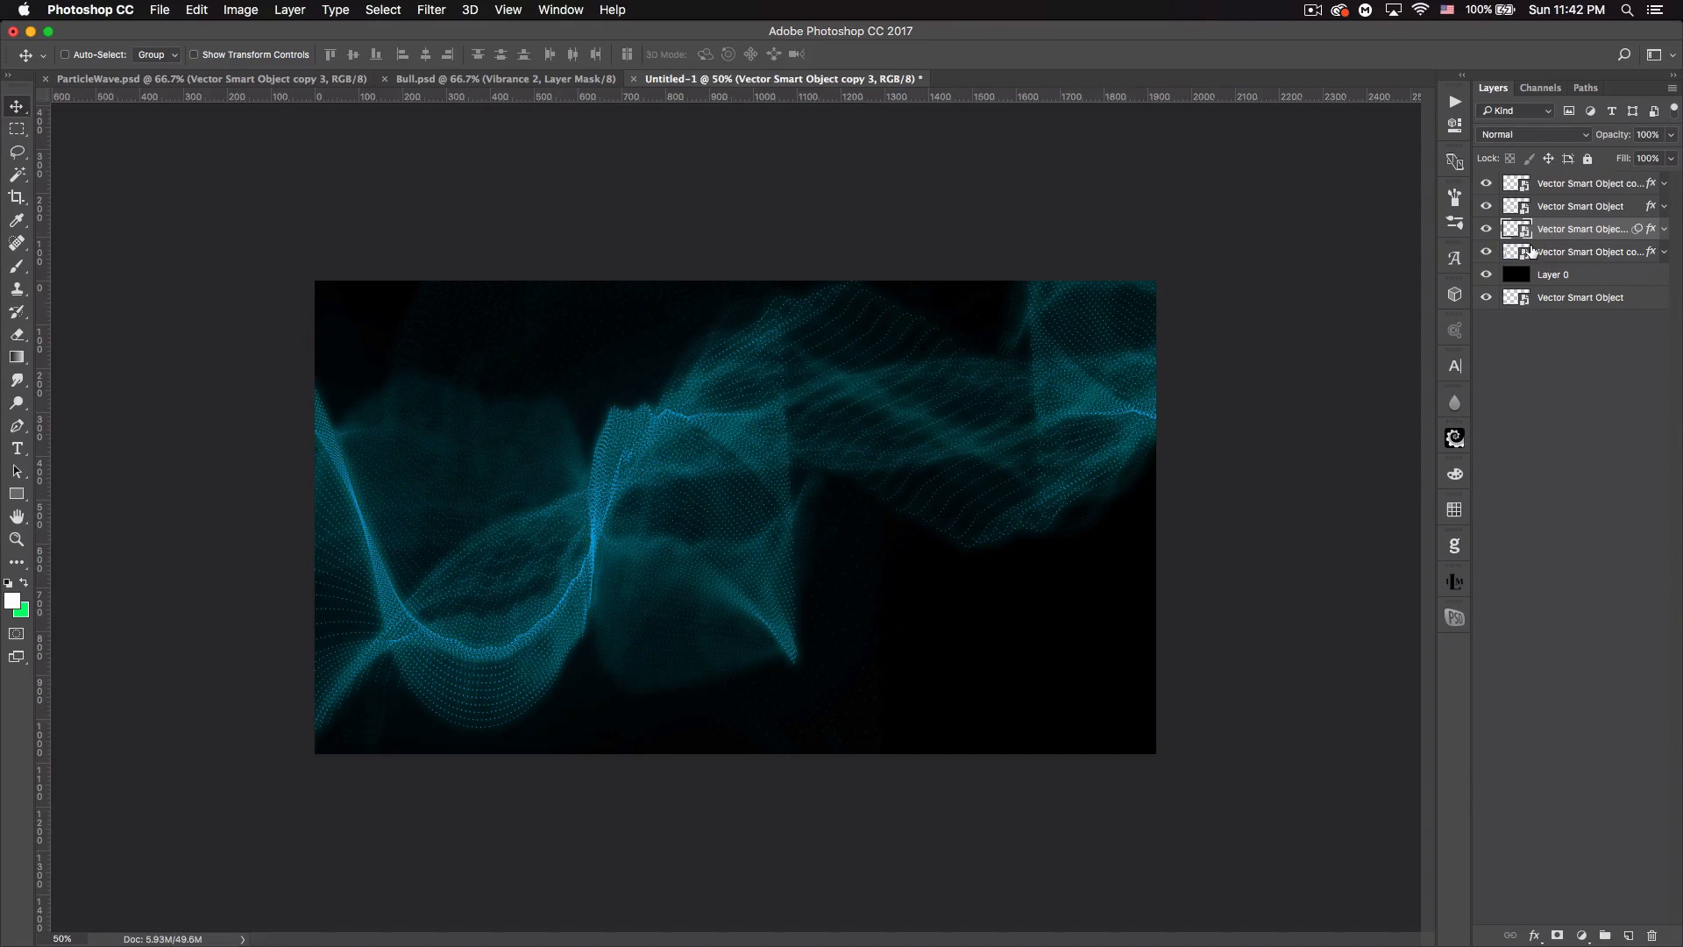
- Add a Solid Color fill layer with color #183961 above the topmost wave copy
{"action": "left_click", "coordinate": [1608, 184]}
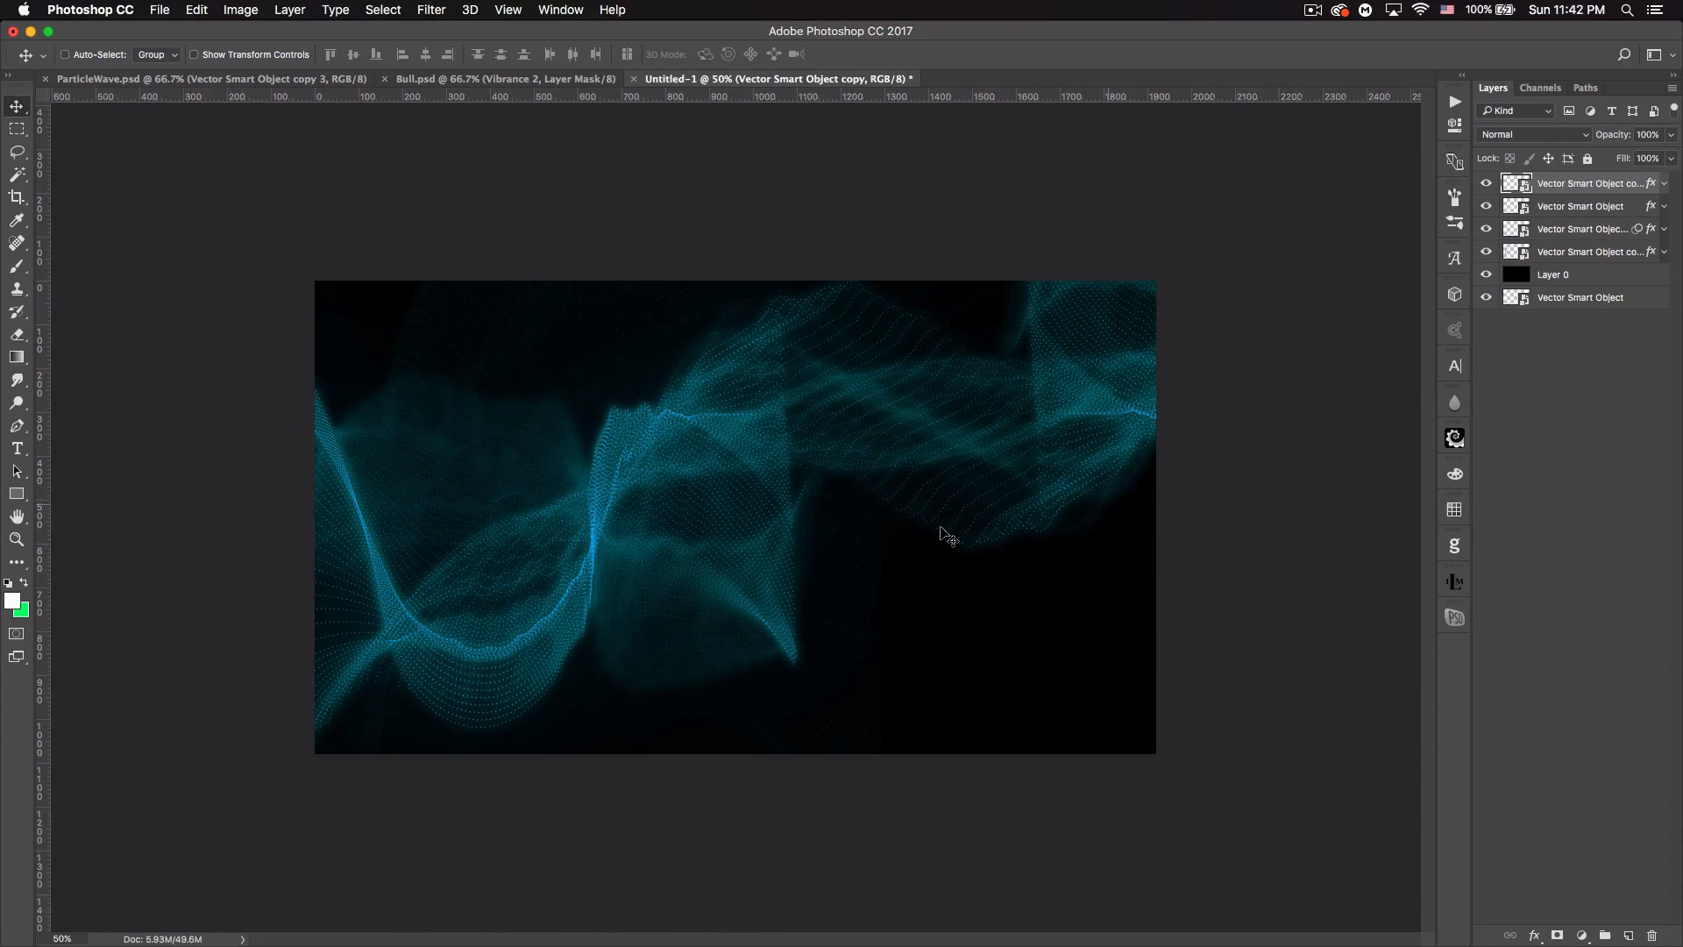
{"action": "left_click", "coordinate": [1581, 935]}
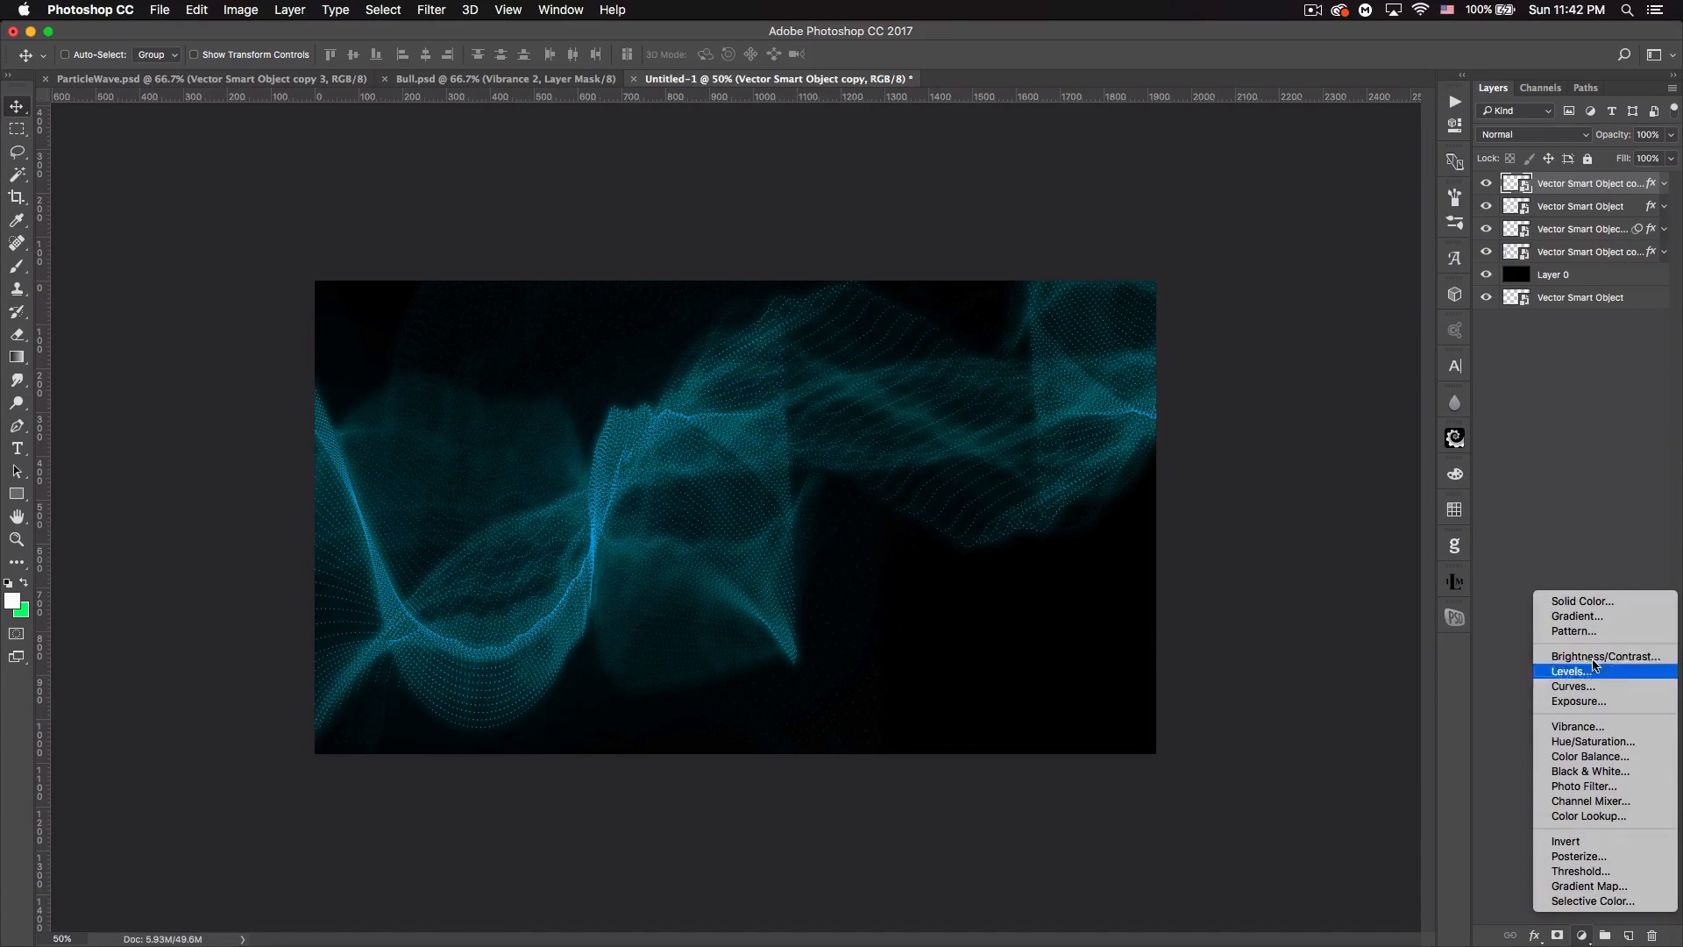
{"action": "left_click", "coordinate": [1583, 602]}
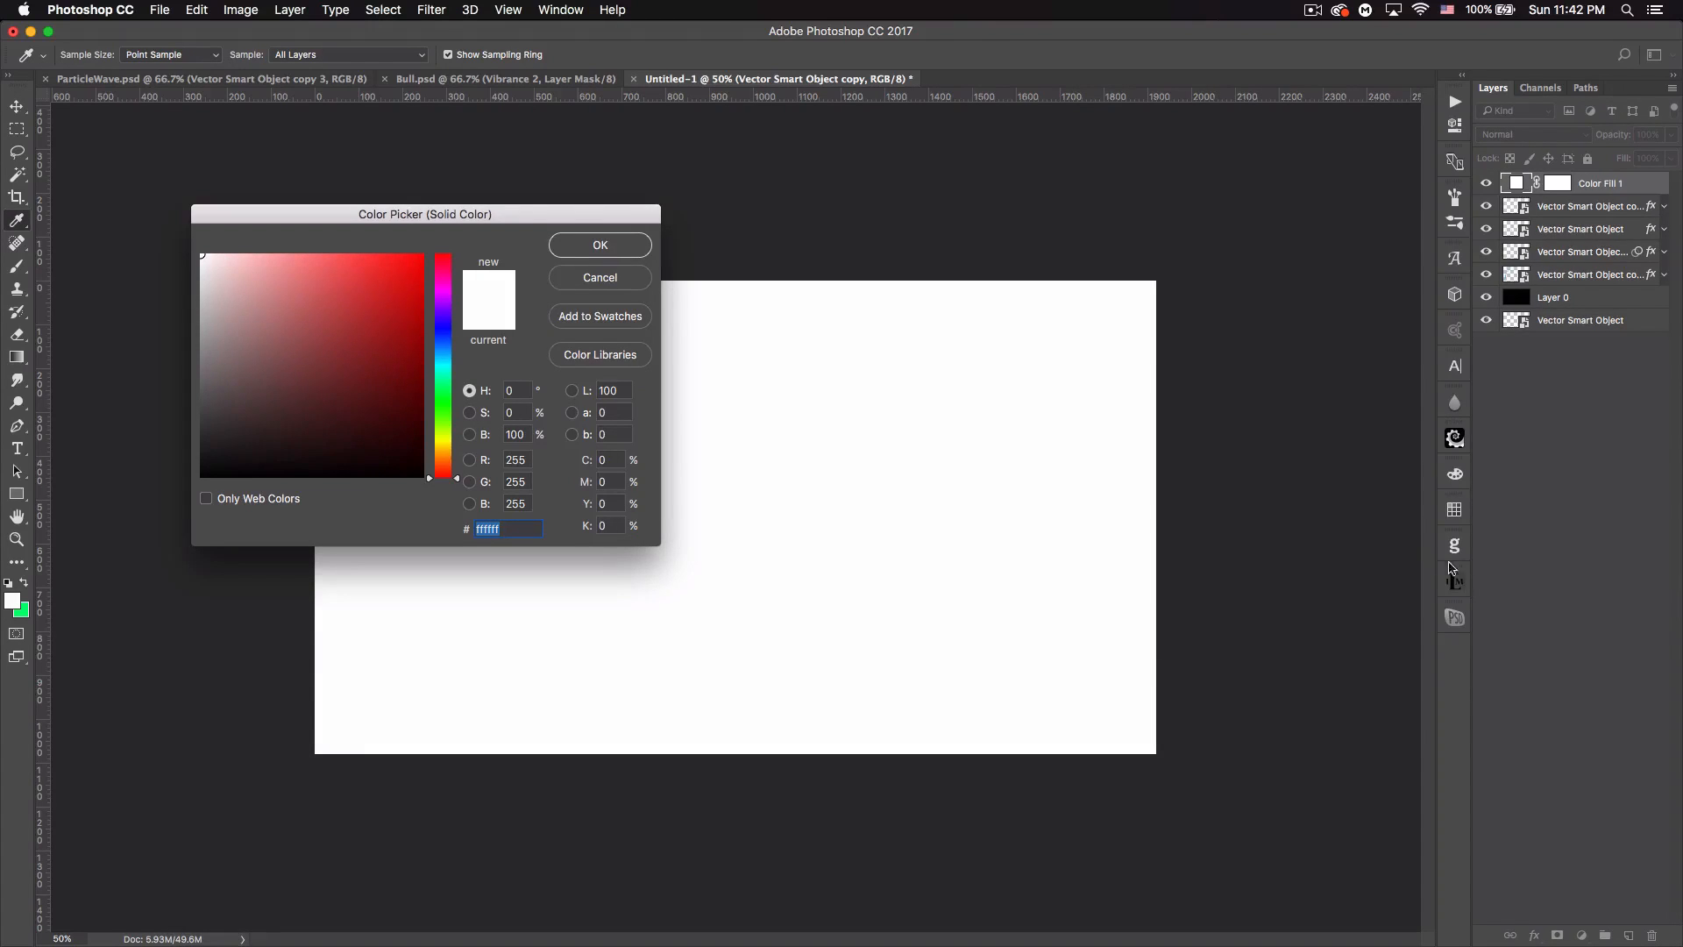
{"action": "type", "text": "1"}
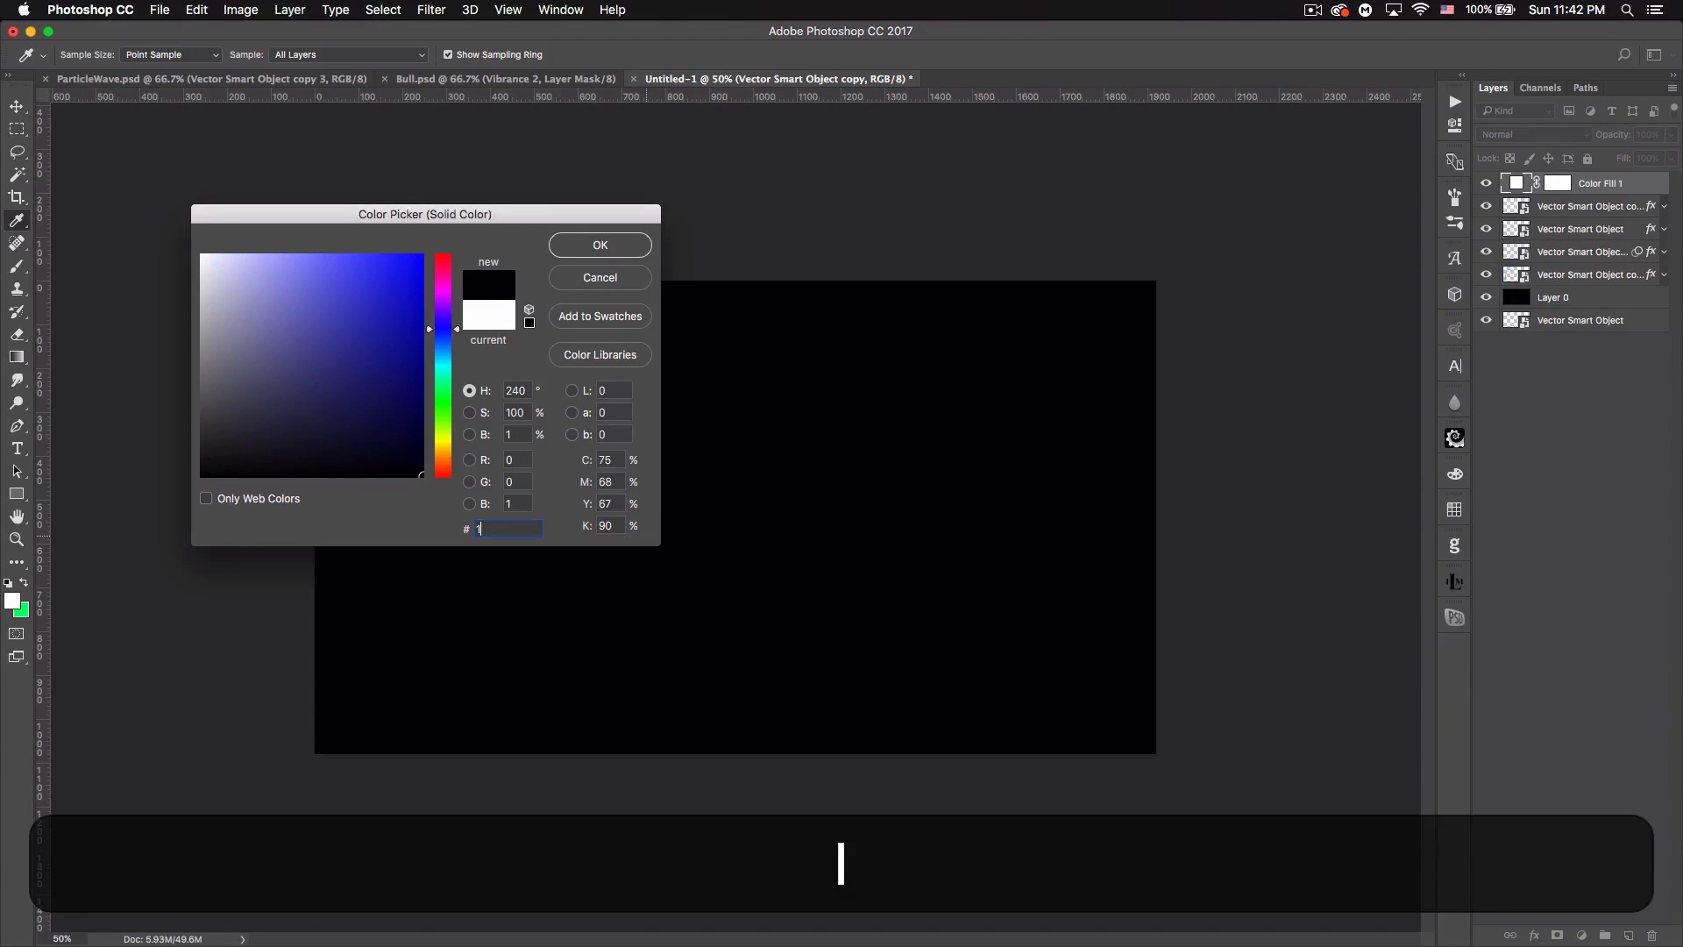
{"action": "type", "text": "83961"}
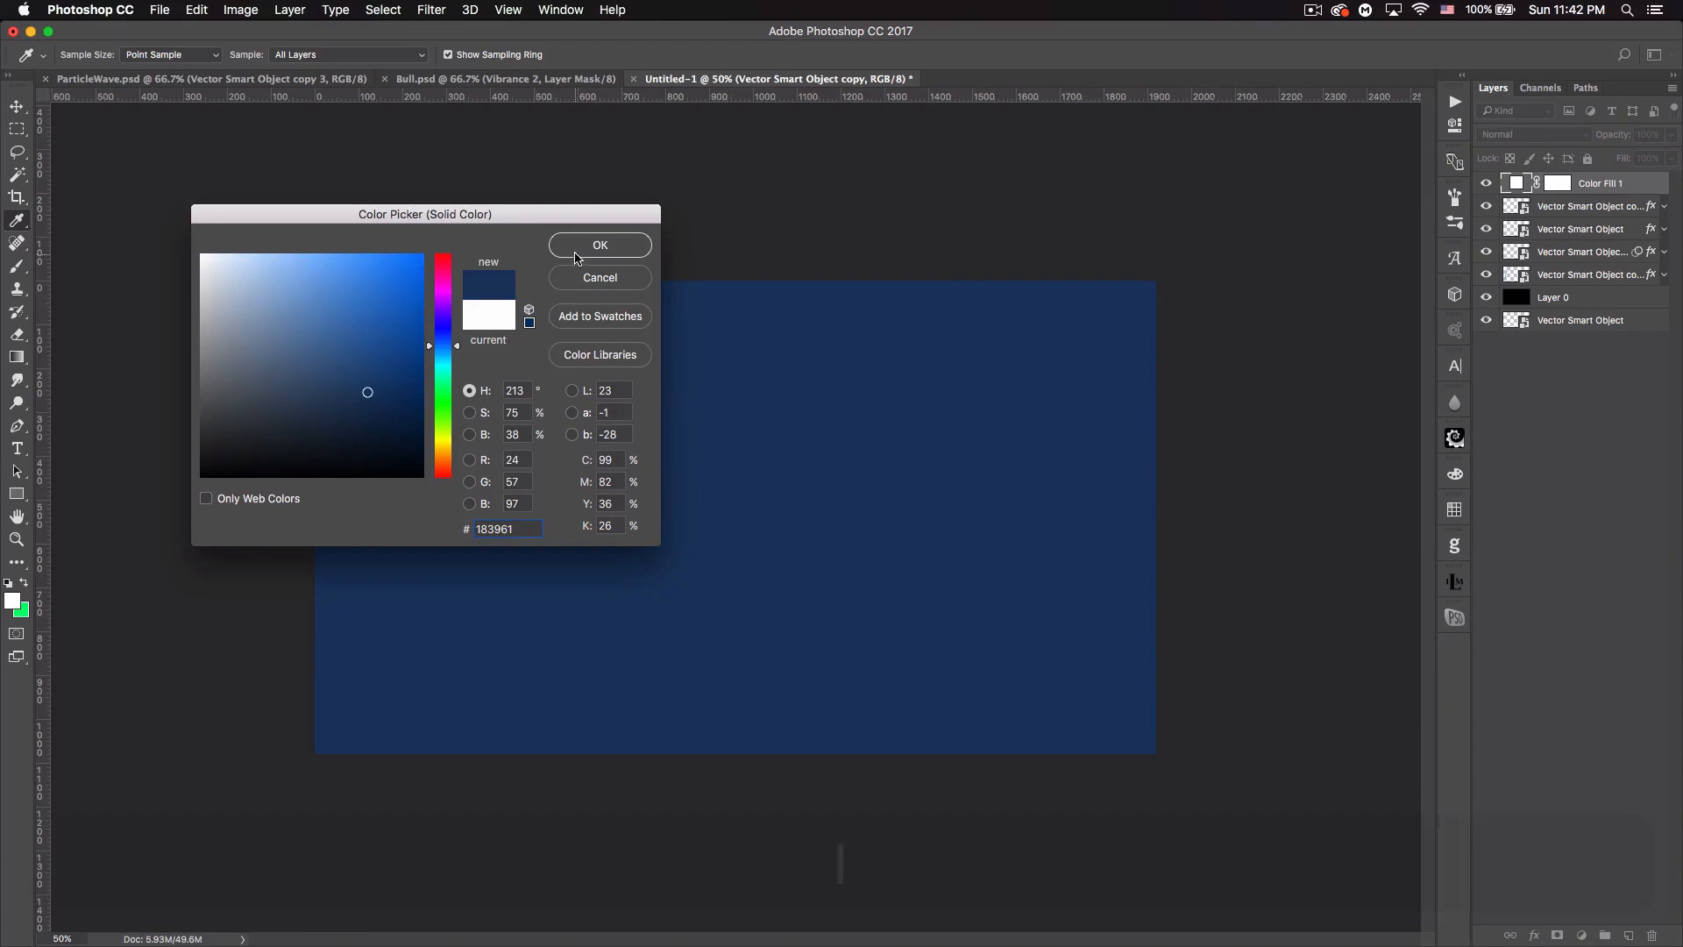
{"action": "left_click", "coordinate": [586, 243]}
- Set the blue fill layer's blend mode to Lighten and its opacity to 12%
{"action": "left_click", "coordinate": [1556, 137]}
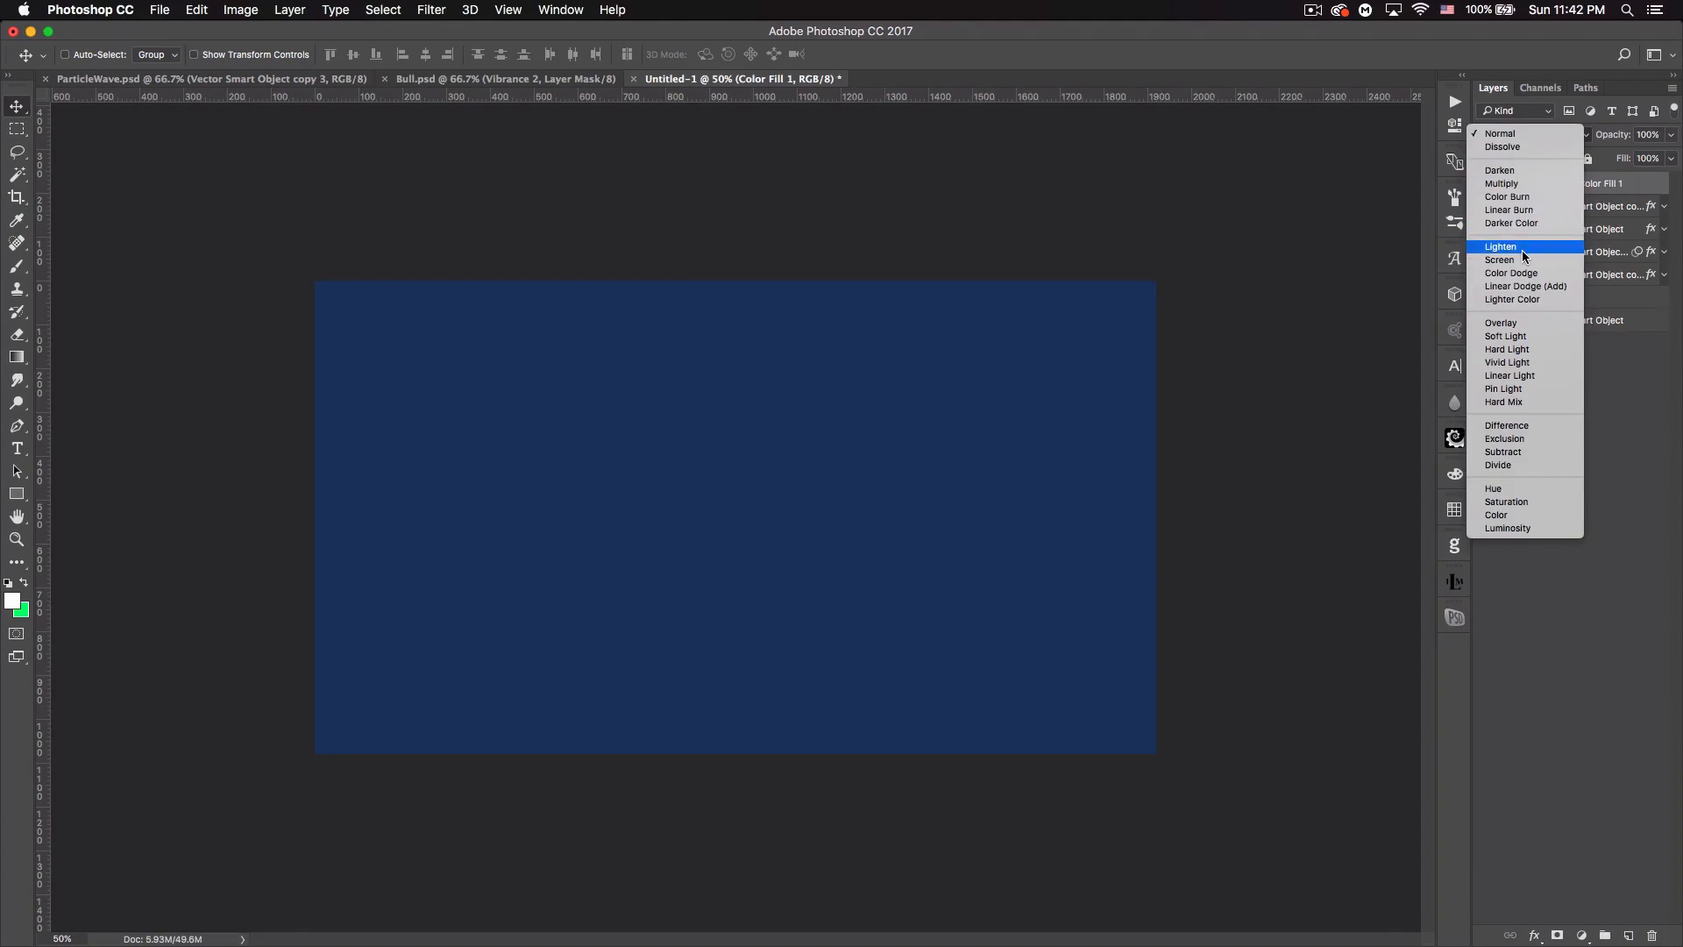
{"action": "left_click", "coordinate": [1522, 252]}
{"action": "left_click", "coordinate": [1641, 136]}
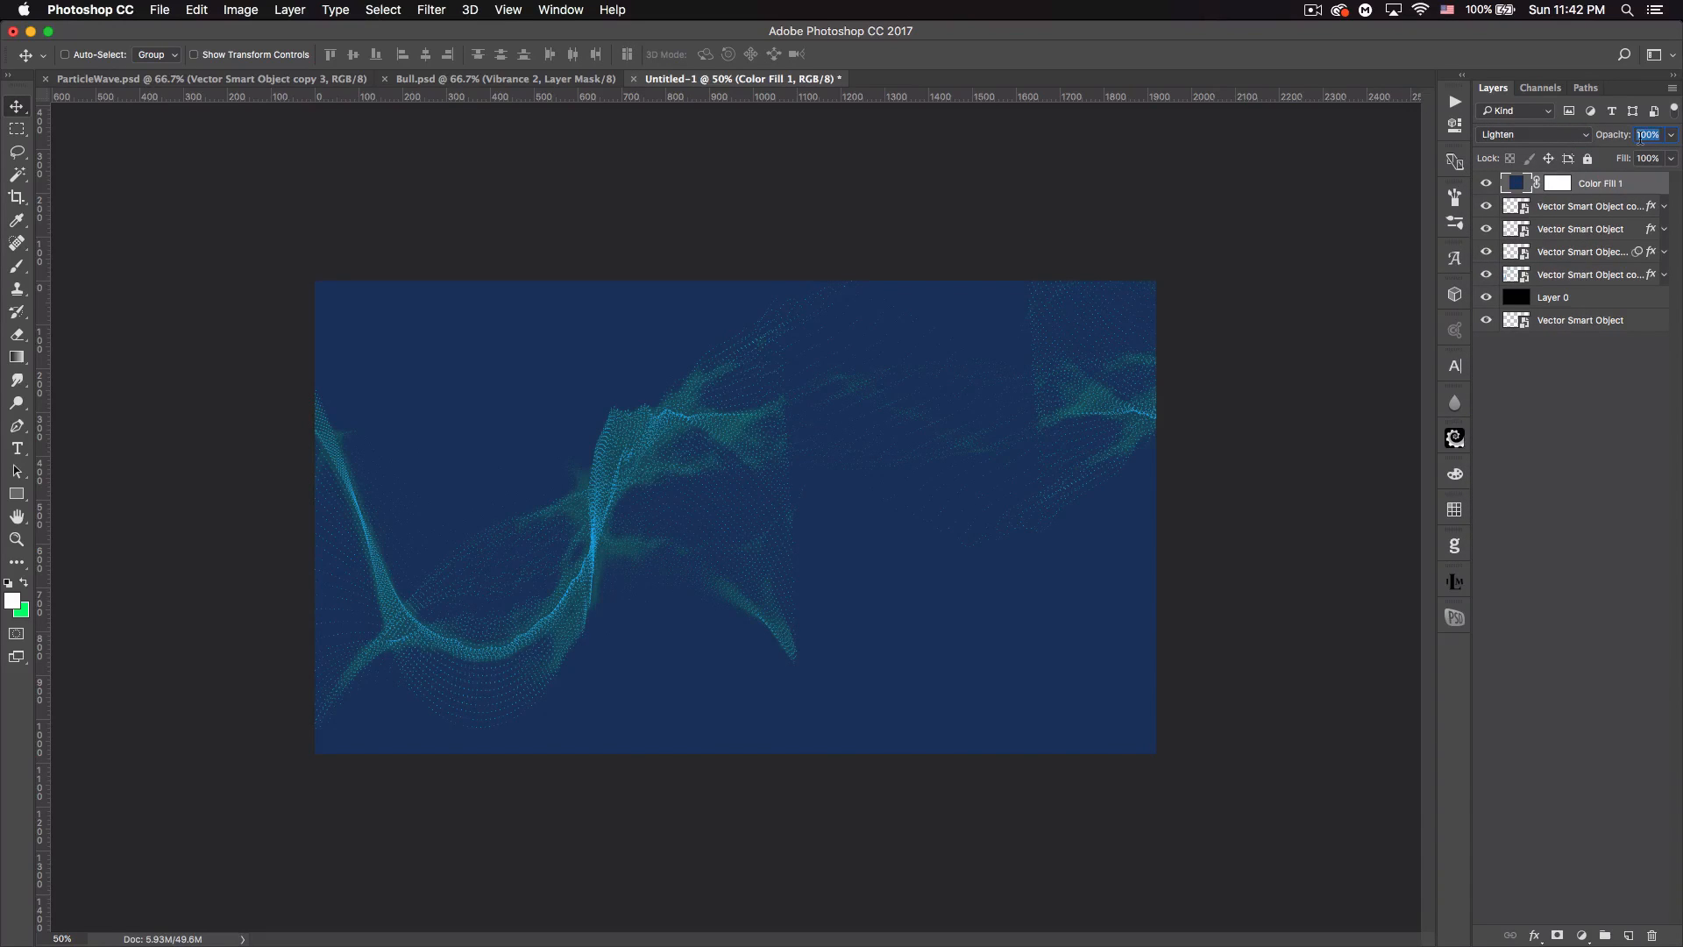
{"action": "type", "text": "12"}
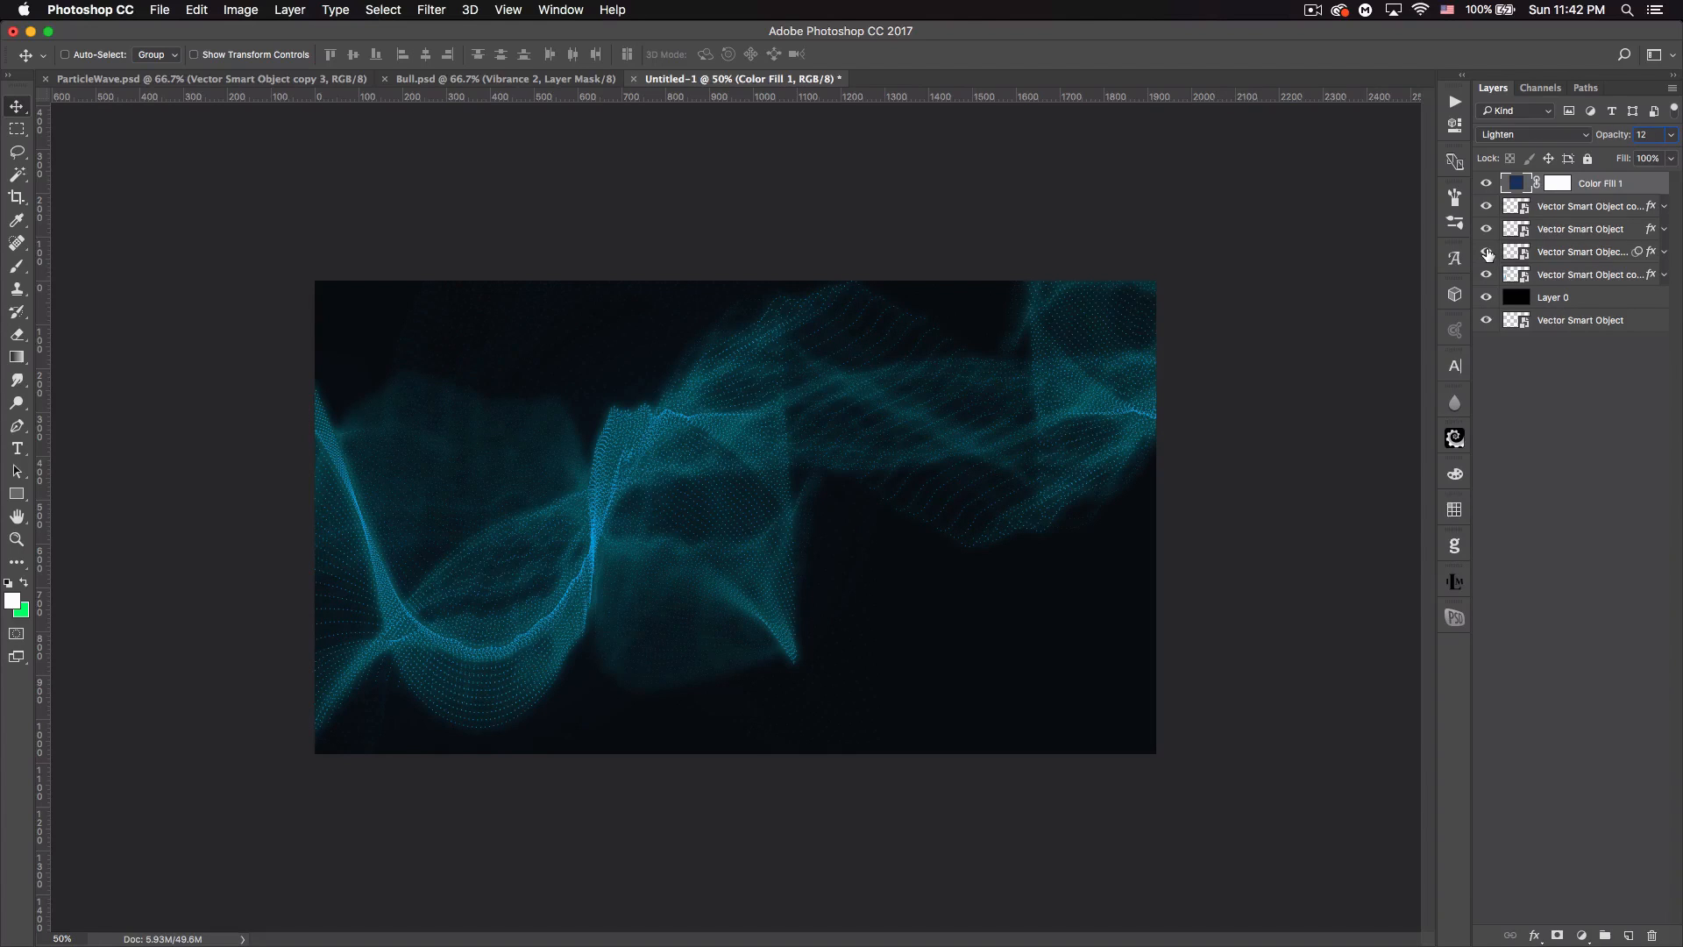
- Add a new empty layer directly above the black Layer 0 and set the foreground color to #00ffc0
{"action": "left_click", "coordinate": [1595, 256]}
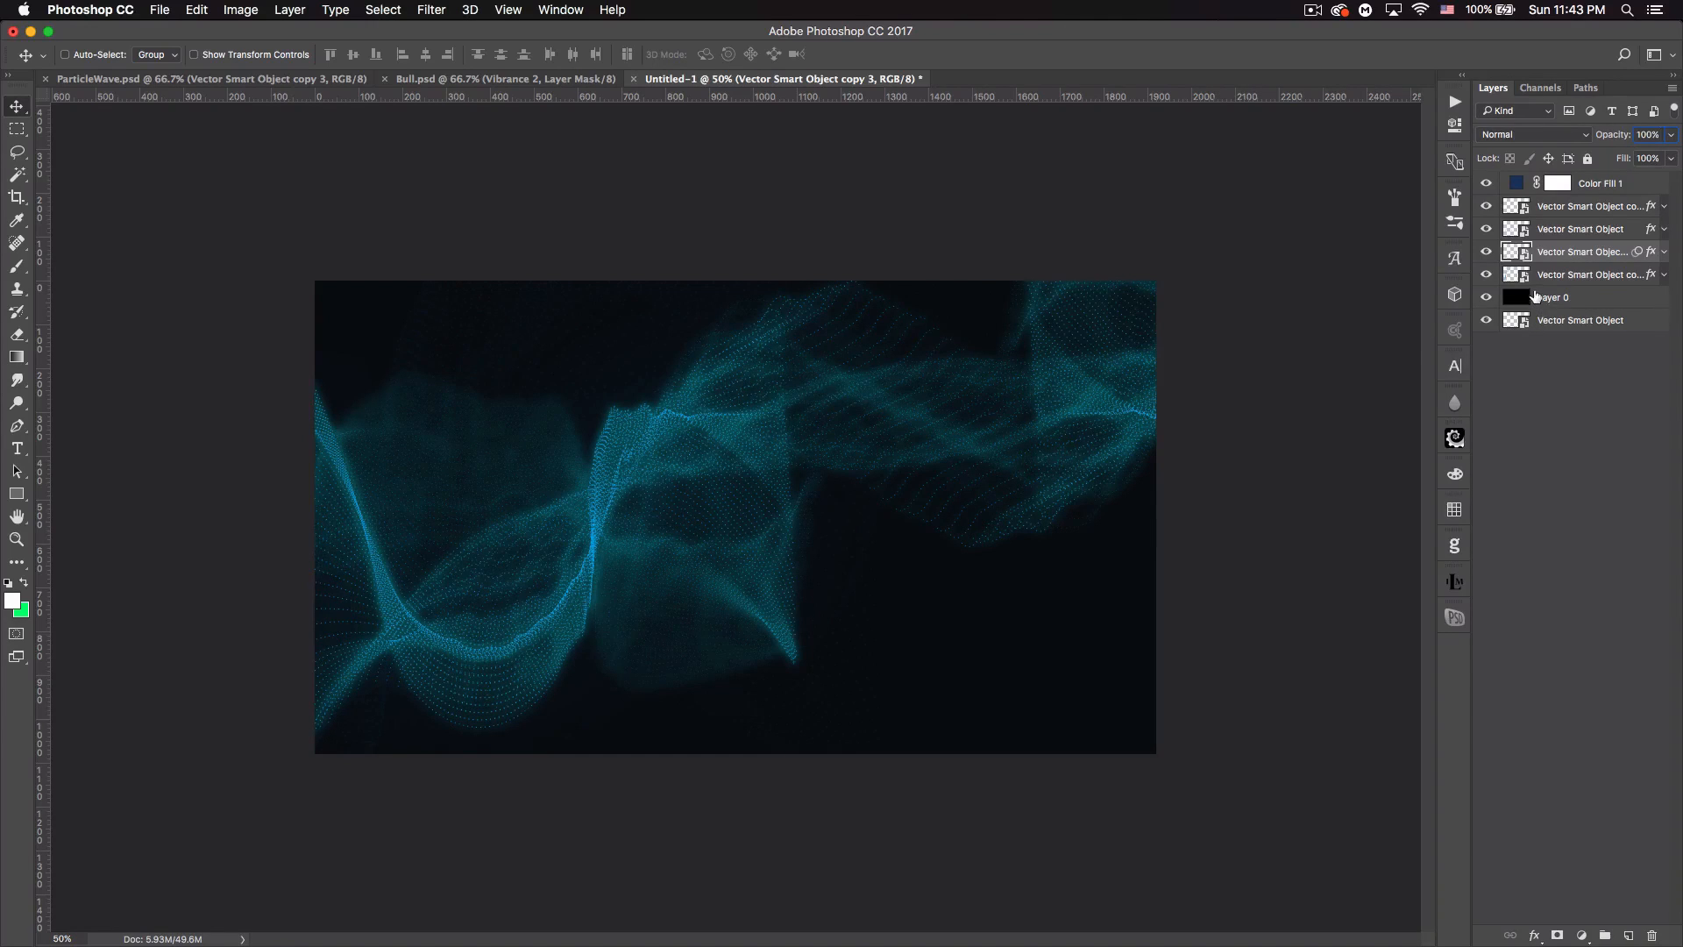
{"action": "left_click", "coordinate": [1573, 296]}
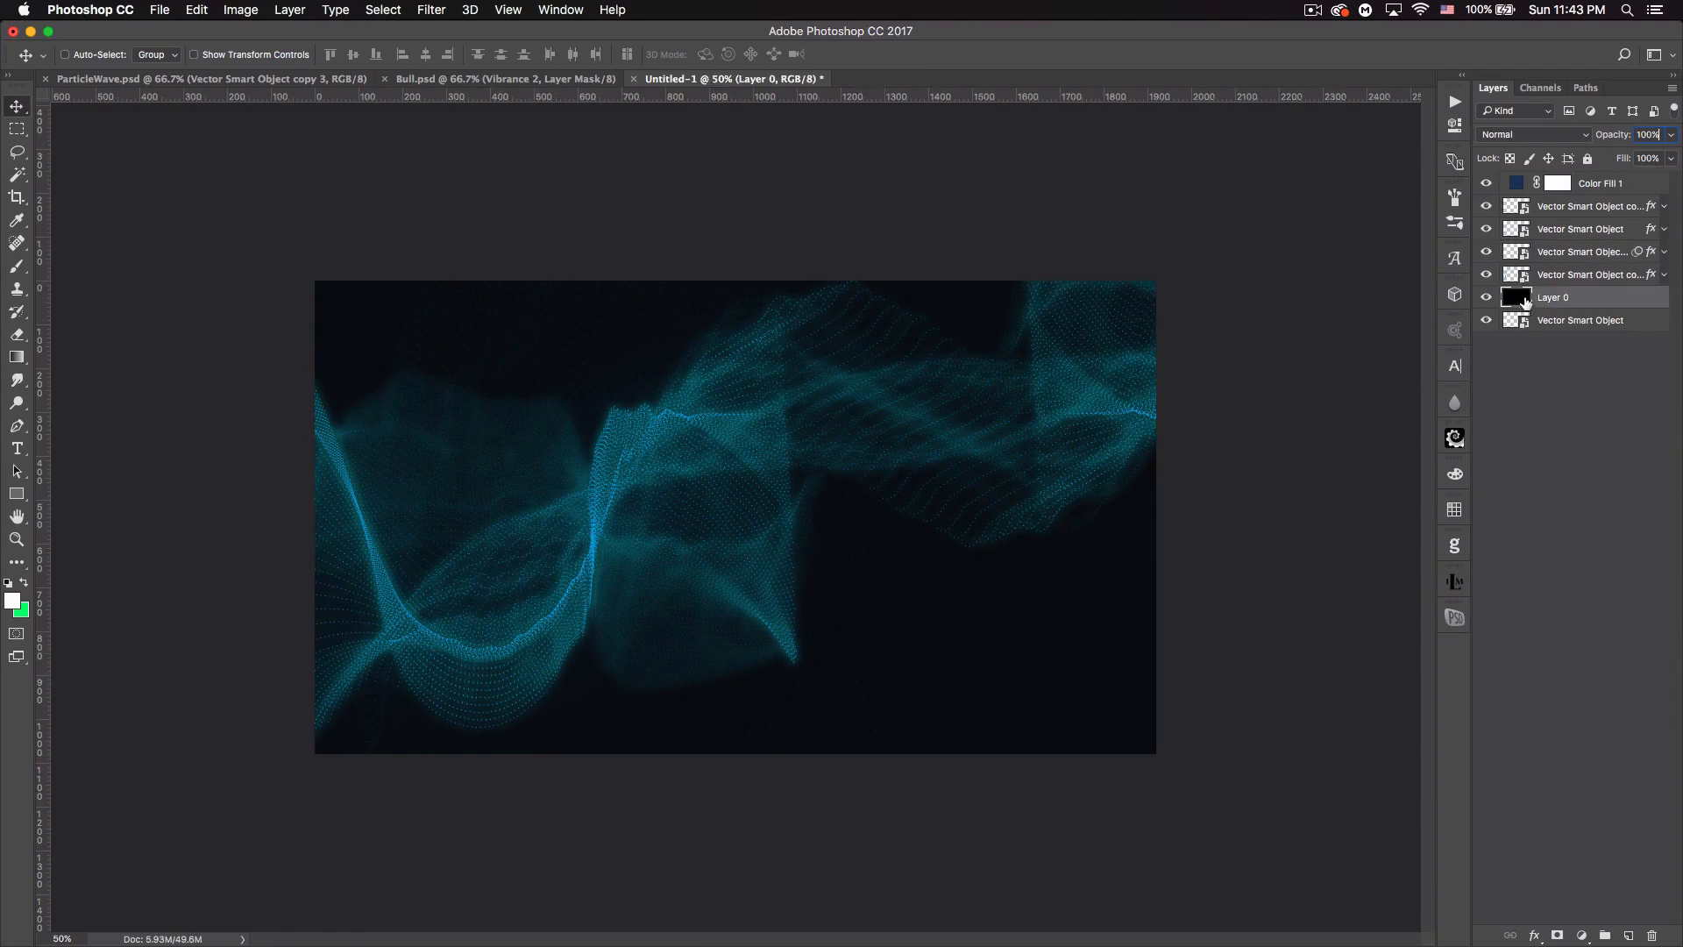
{"action": "left_click", "coordinate": [1629, 937]}
{"action": "left_click", "coordinate": [25, 584]}
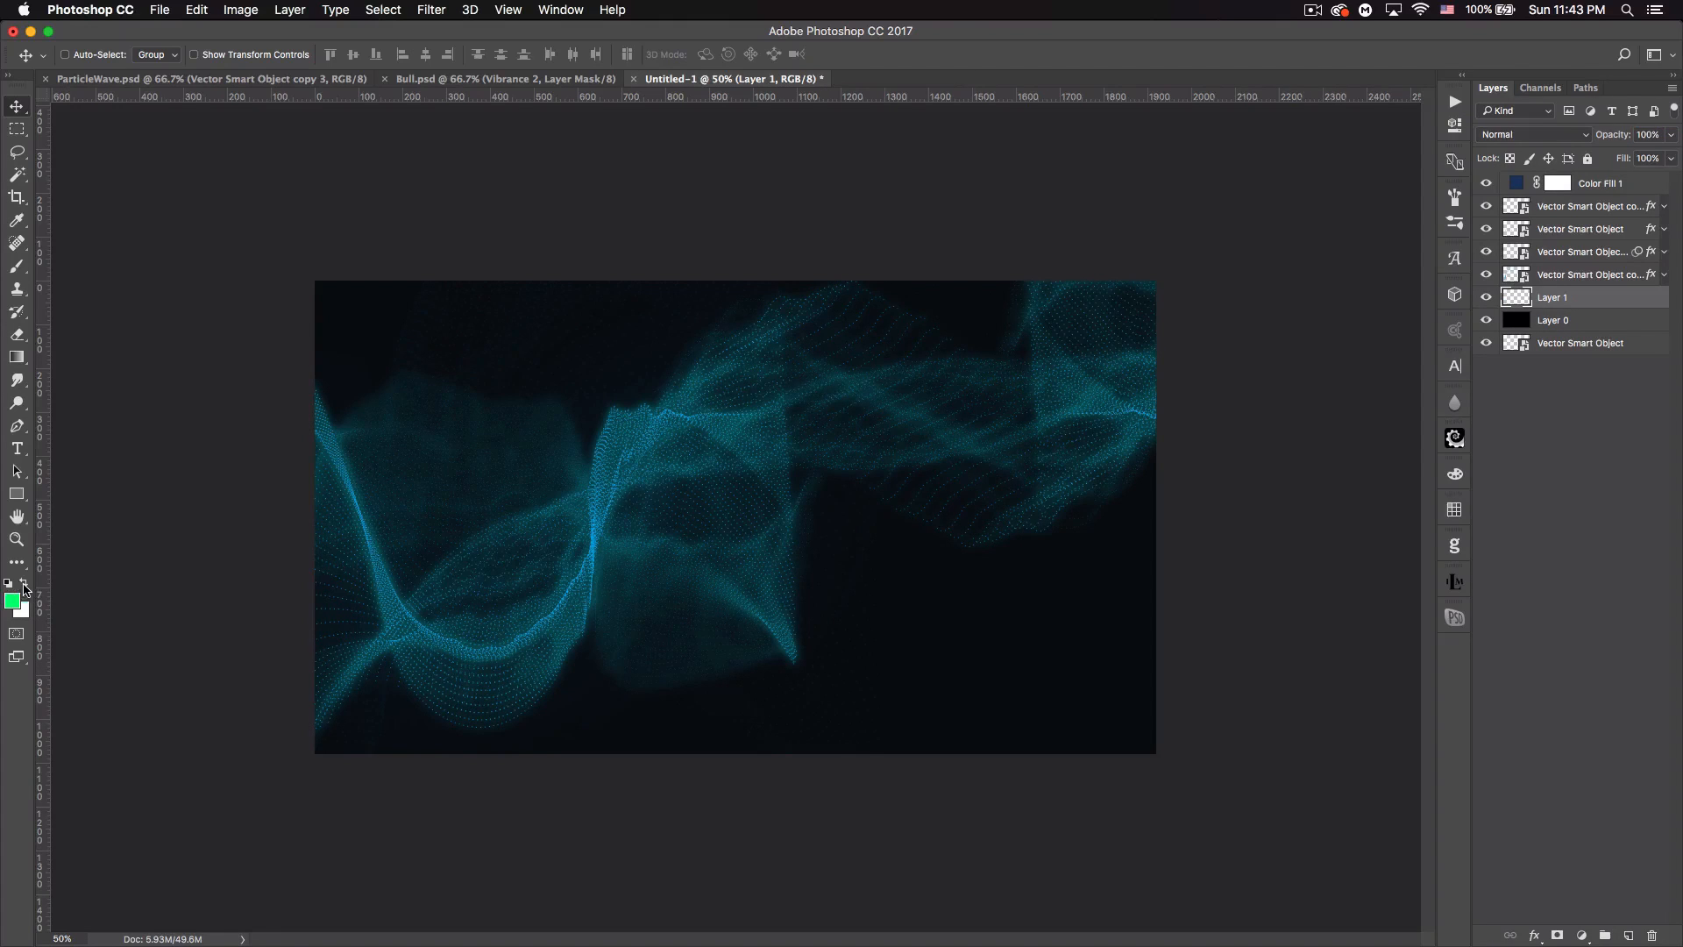
{"action": "left_click", "coordinate": [12, 601]}
{"action": "left_click_drag", "start_coordinate": [445, 390], "coordinate": [443, 368]}
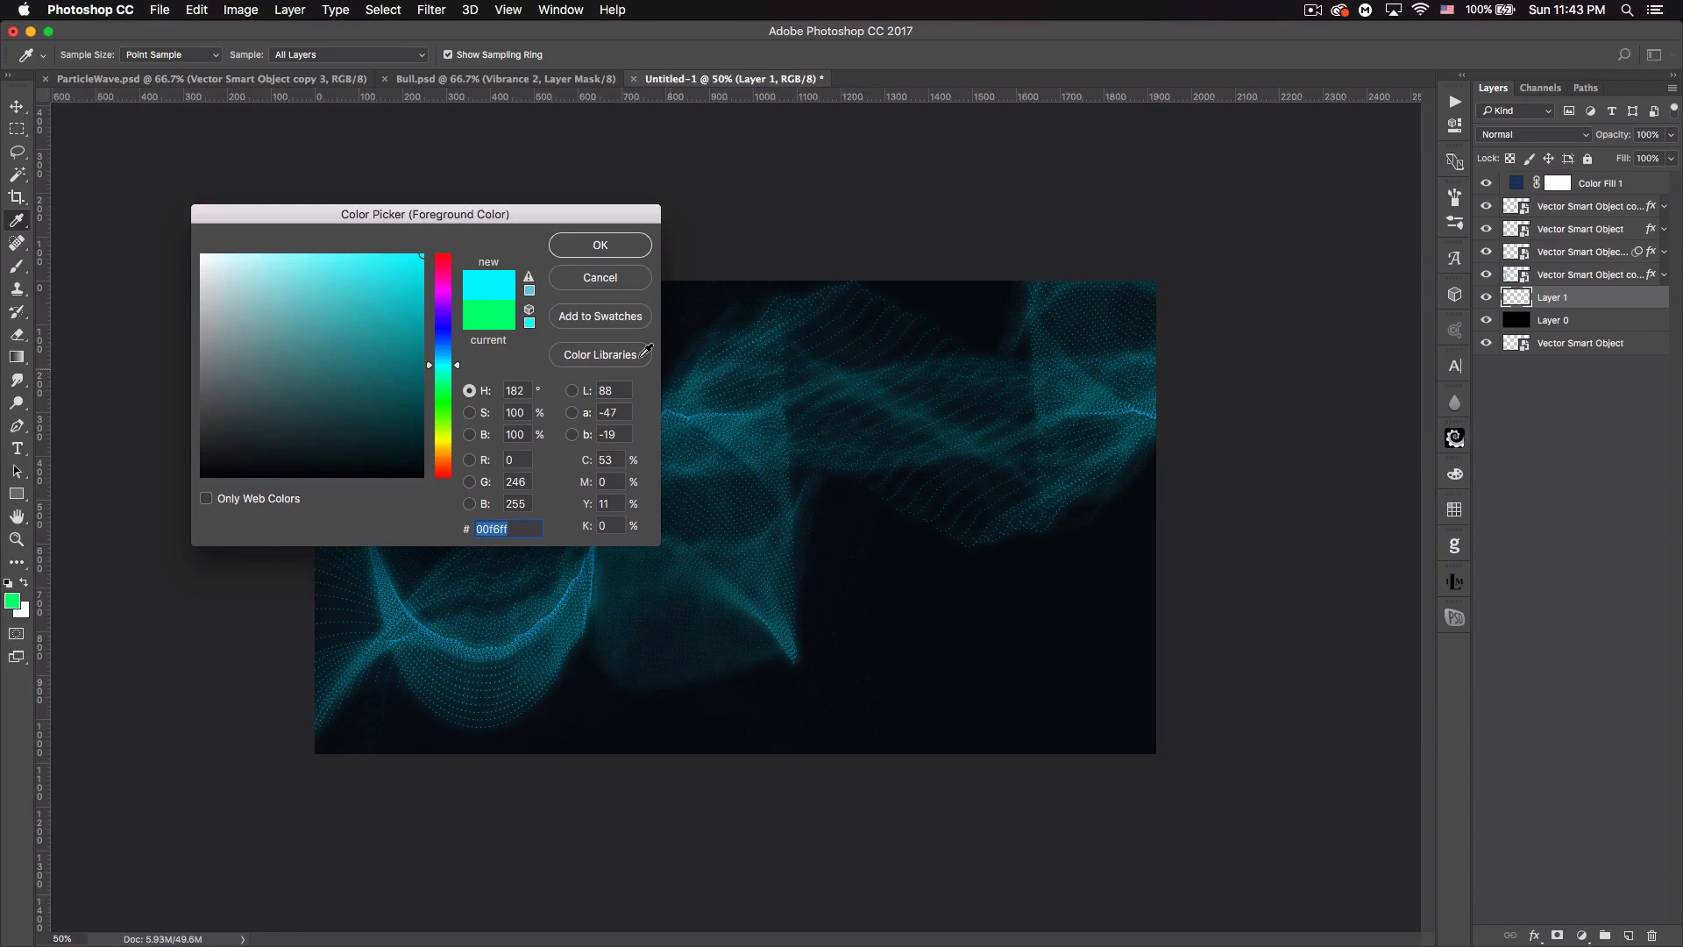
{"action": "left_click_drag", "start_coordinate": [447, 365], "coordinate": [447, 376]}
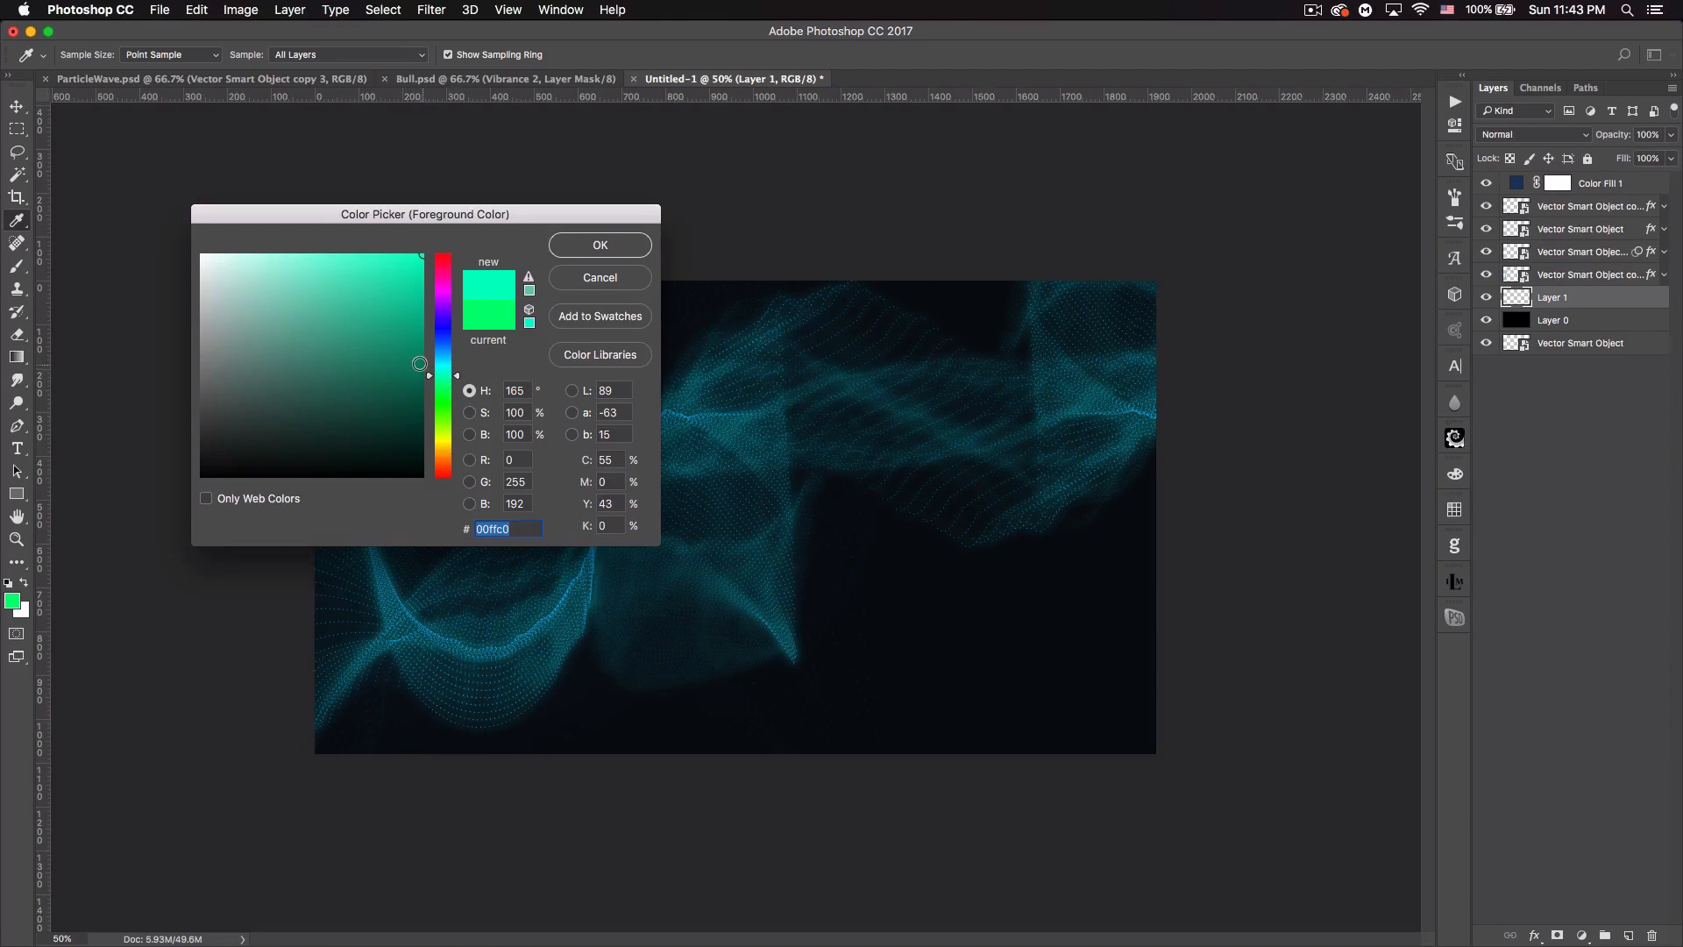
{"action": "left_click", "coordinate": [607, 247]}
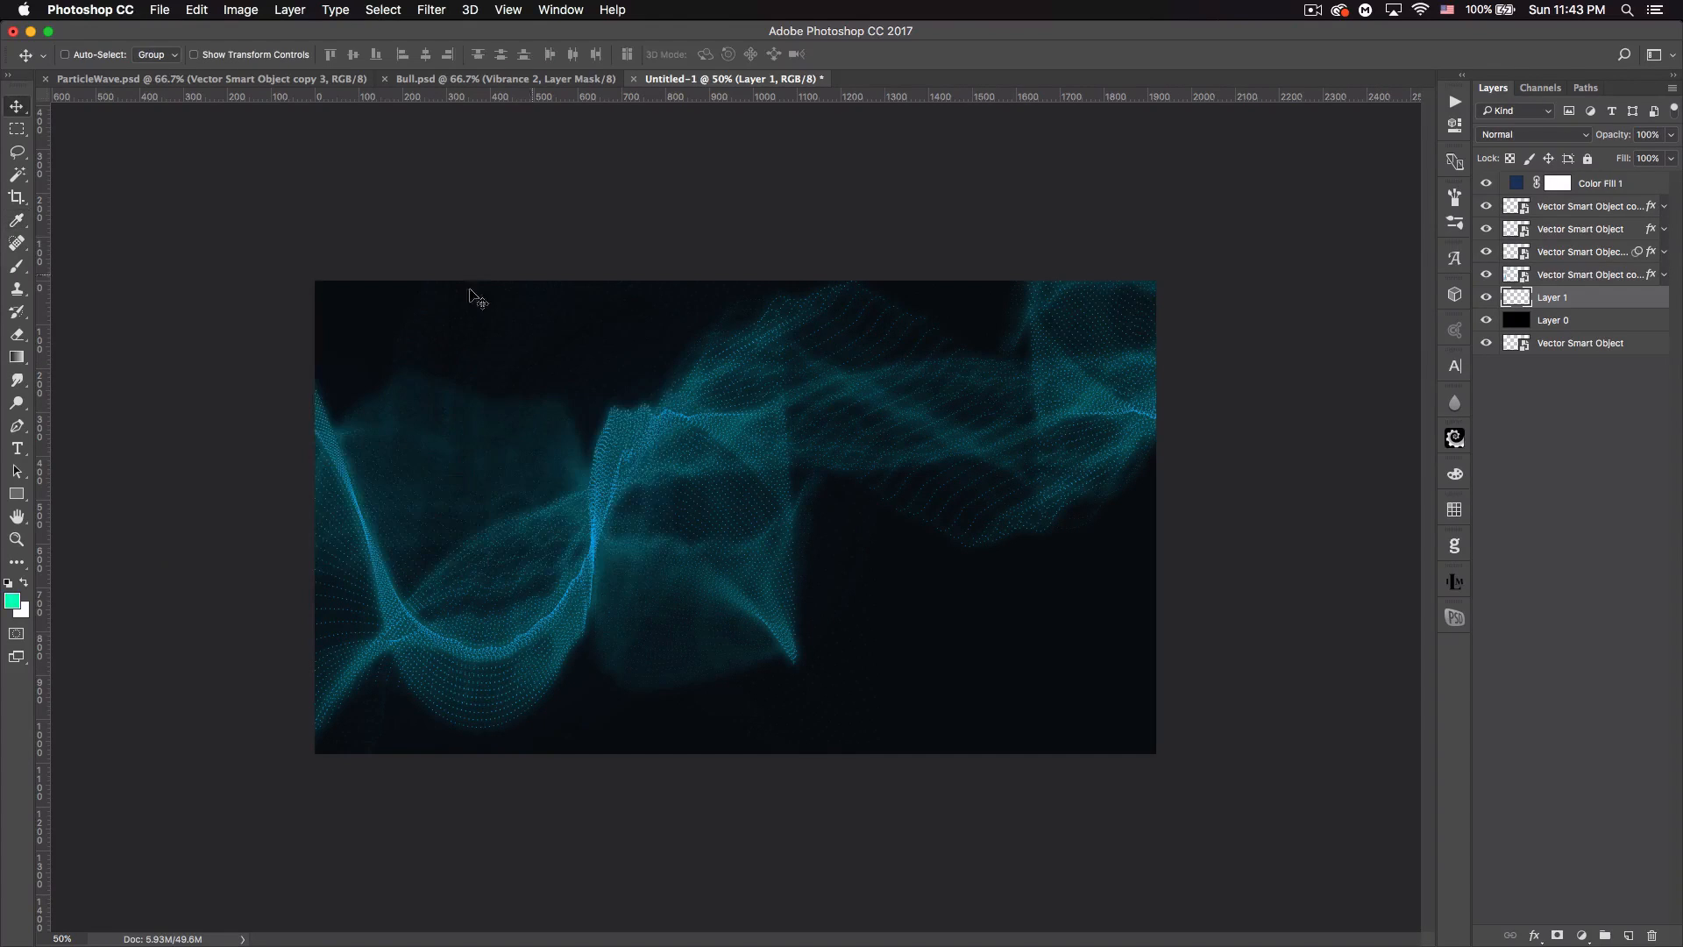
- Paint a broad soft diagonal stroke across the canvas's lower right area with the Brush tool at size 900
{"action": "left_click", "coordinate": [19, 265]}
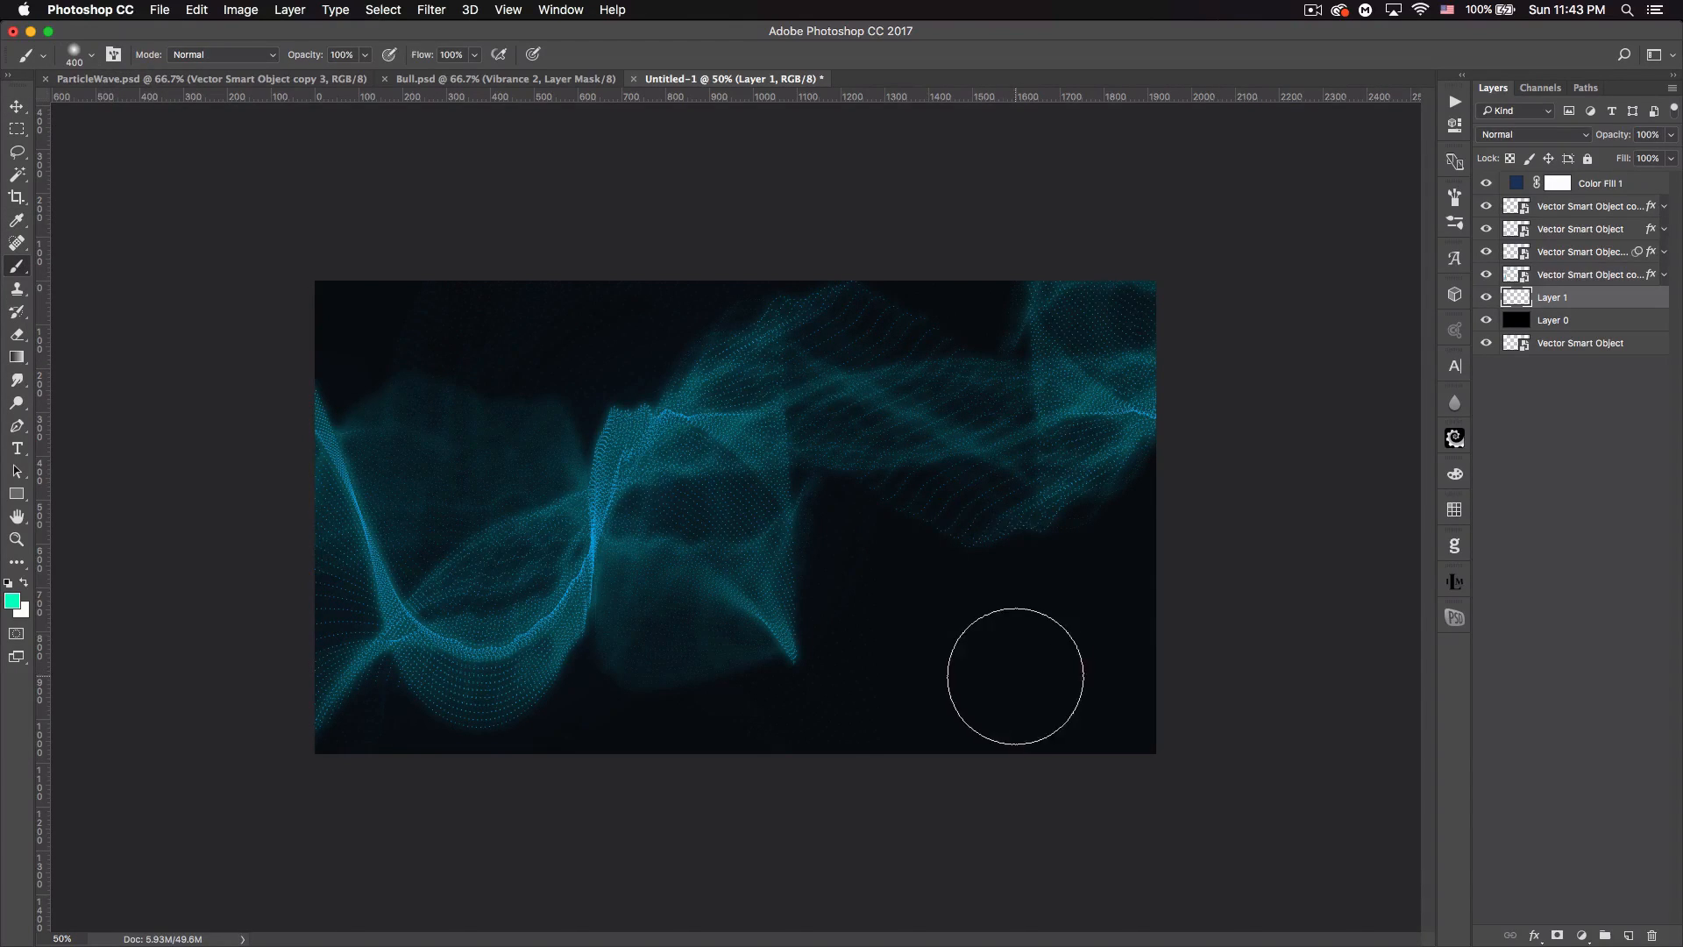
{"action": "key", "text": "bracketright"}
{"action": "key", "text": "bracketright"}
{"action": "key", "text": "bracketright"}
{"action": "key", "text": "bracketright"}
{"action": "key", "text": "bracketright"}
{"action": "mouse_move", "coordinate": [566, 728]}
{"action": "left_mouse_down"}
{"action": "mouse_move", "coordinate": [1070, 488]}
{"action": "mouse_move", "coordinate": [1295, 630]}
{"action": "left_mouse_up"}
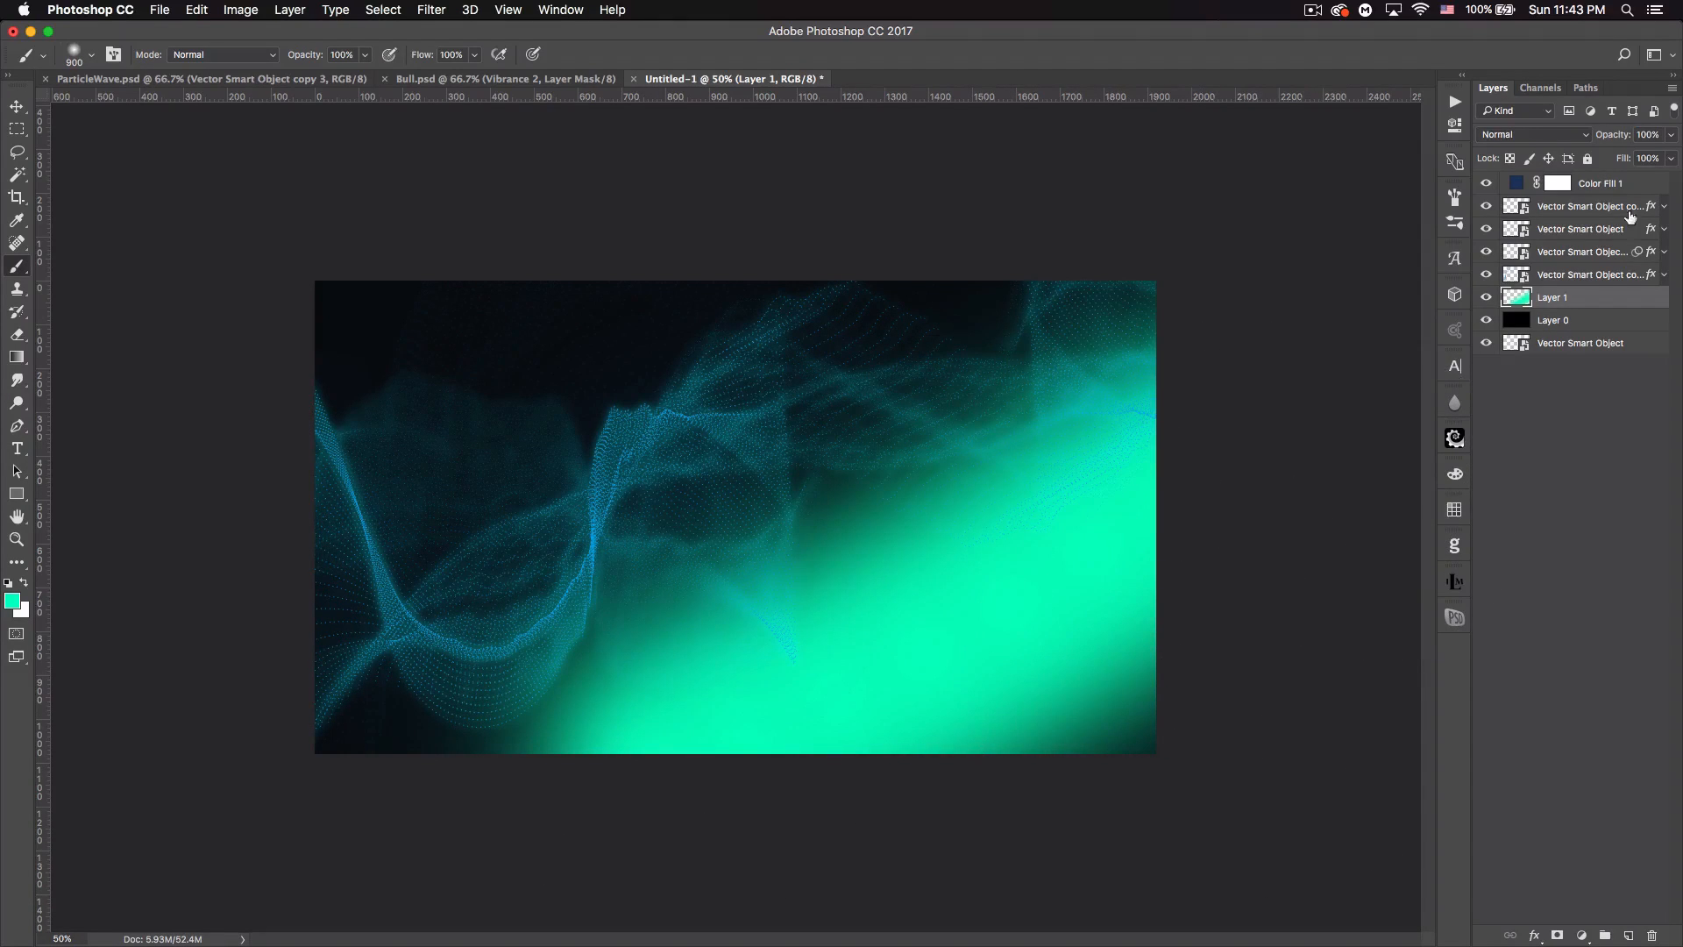
- Set the painted layer's blend mode to Lighten and its opacity to 4%
{"action": "left_click", "coordinate": [1503, 136]}
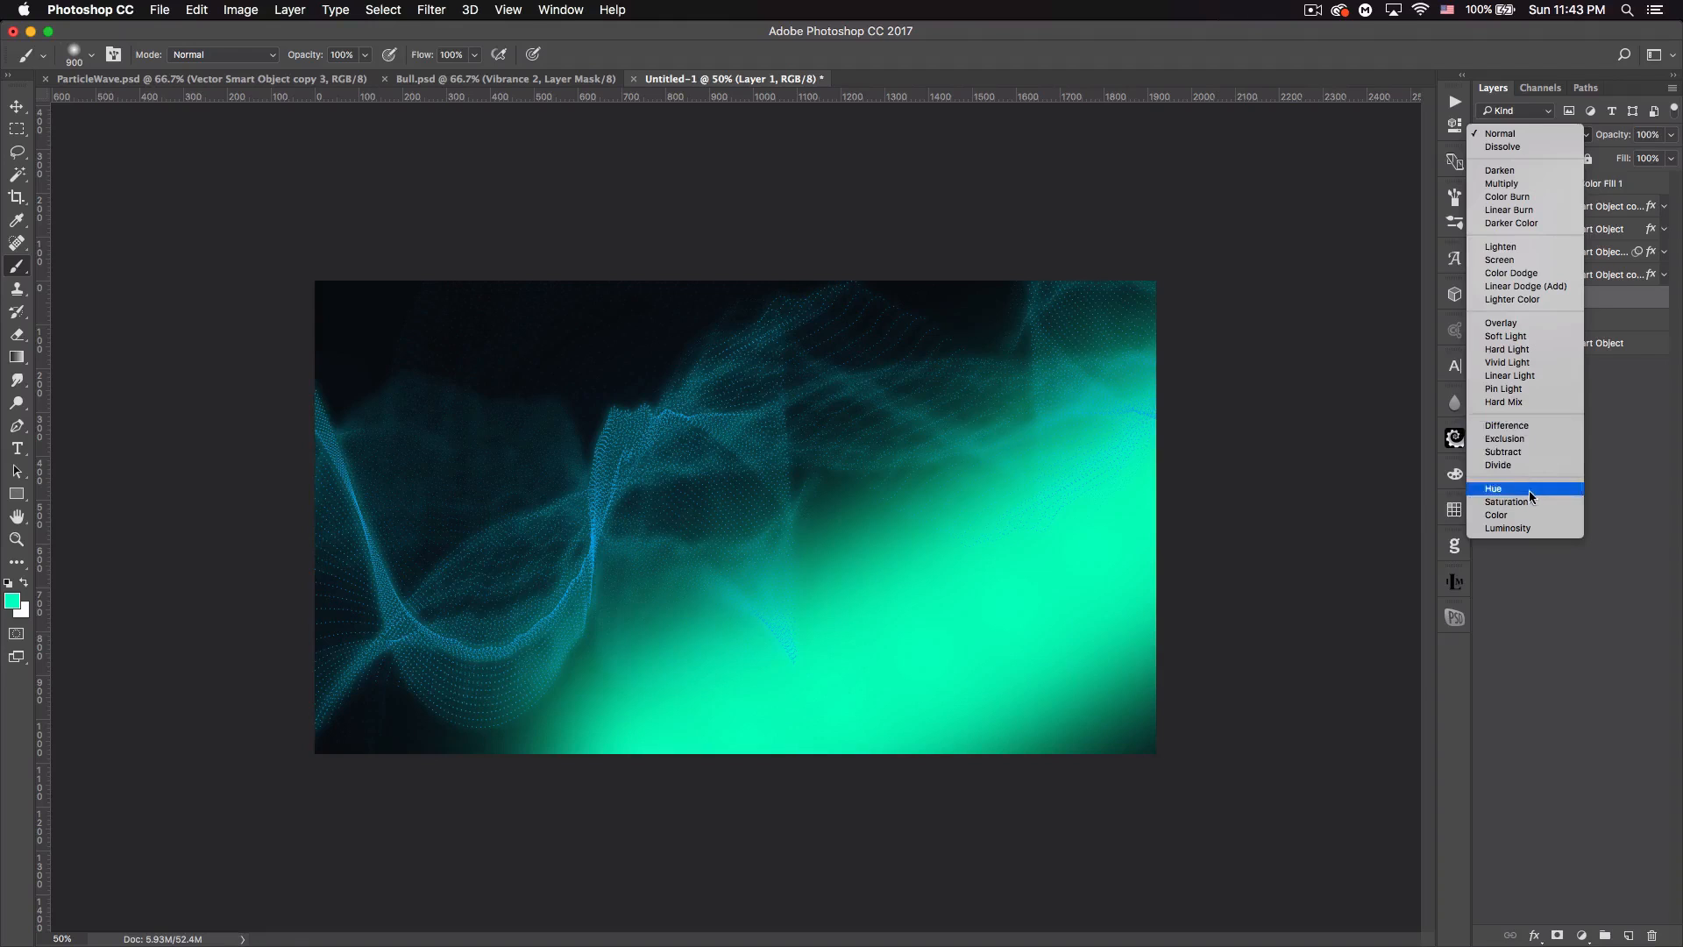
{"action": "left_click", "coordinate": [1521, 514]}
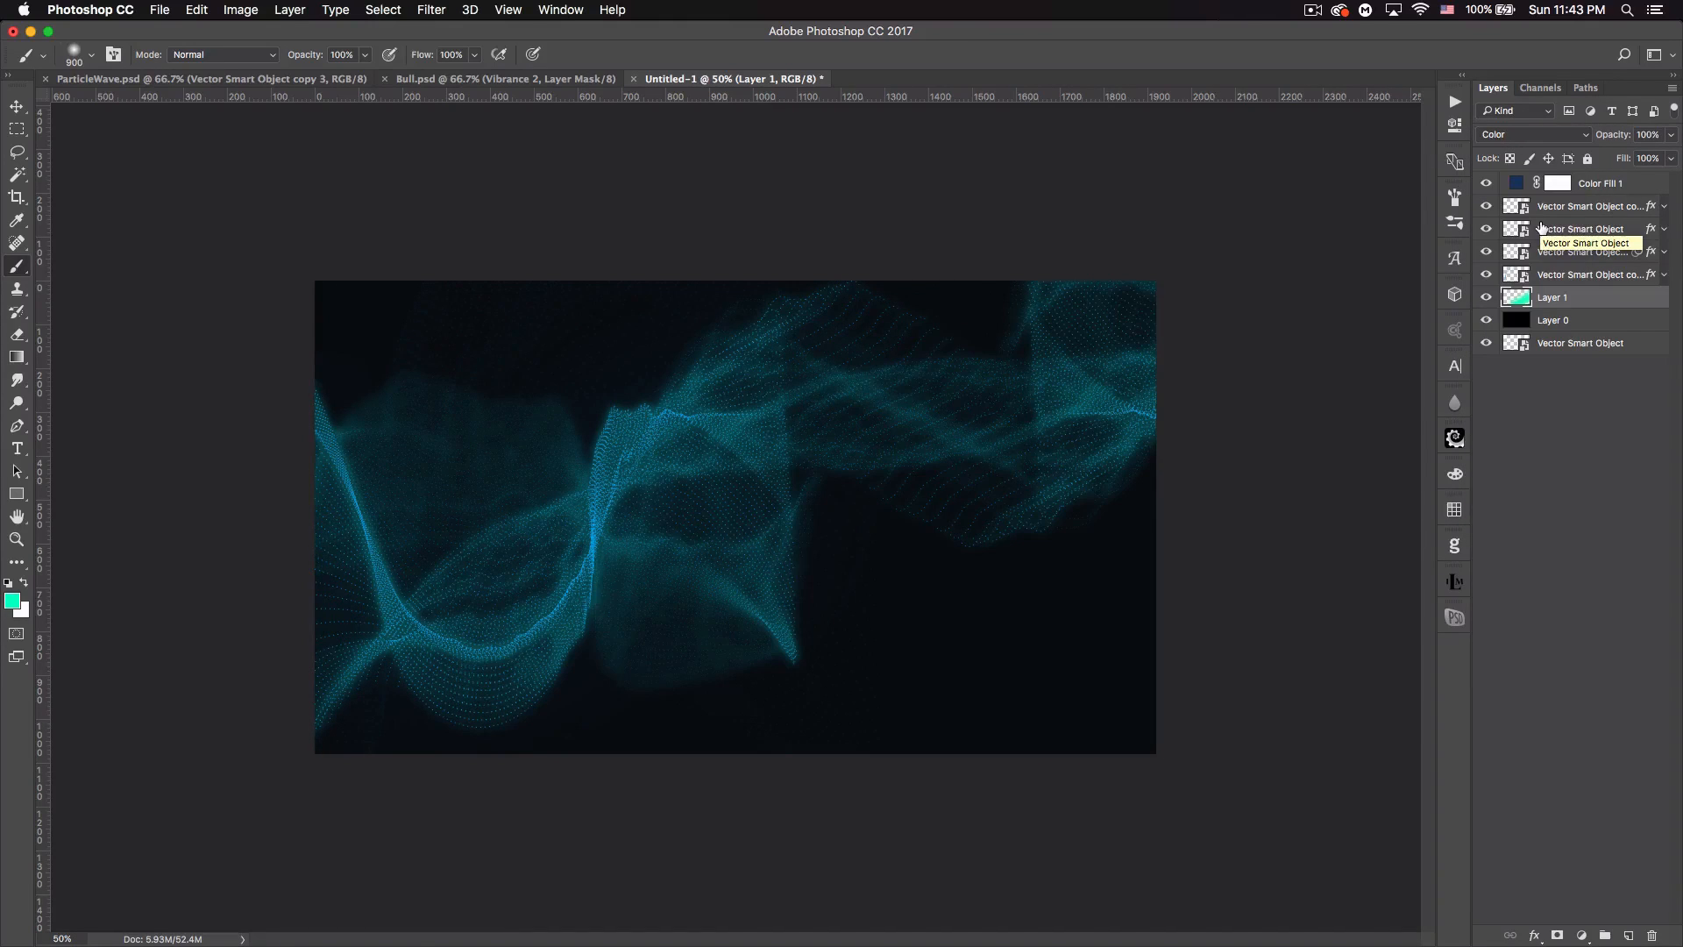
{"action": "left_click", "coordinate": [1543, 134]}
{"action": "mouse_move", "coordinate": [1525, 13]}
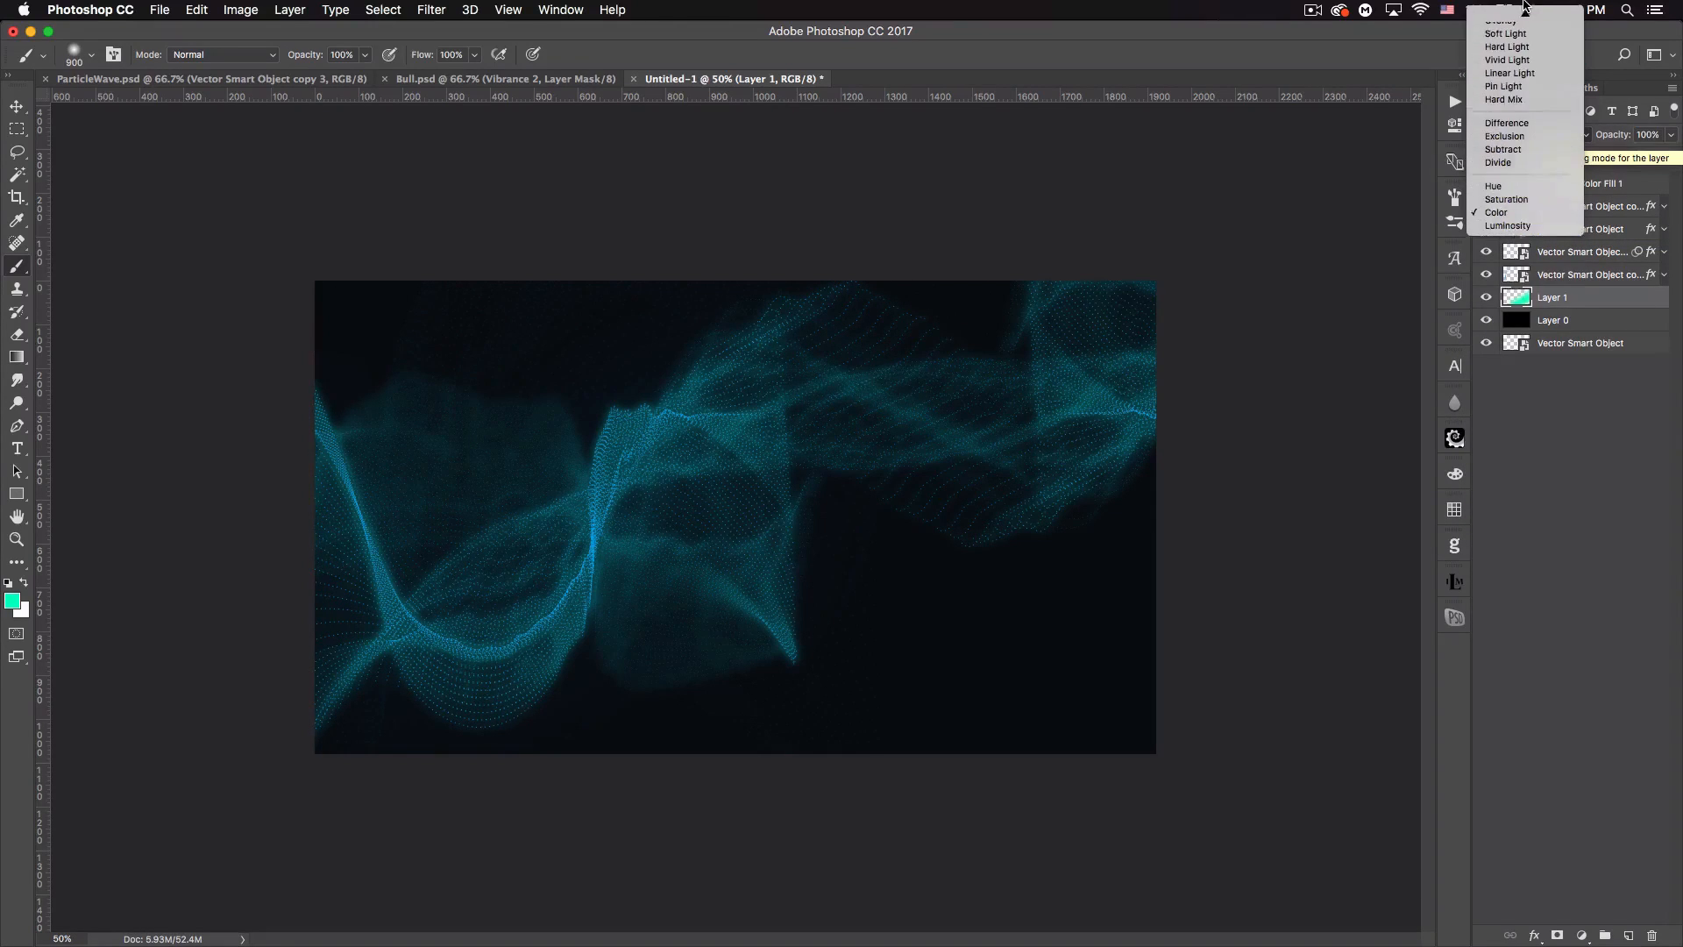
{"action": "left_click", "coordinate": [1500, 39]}
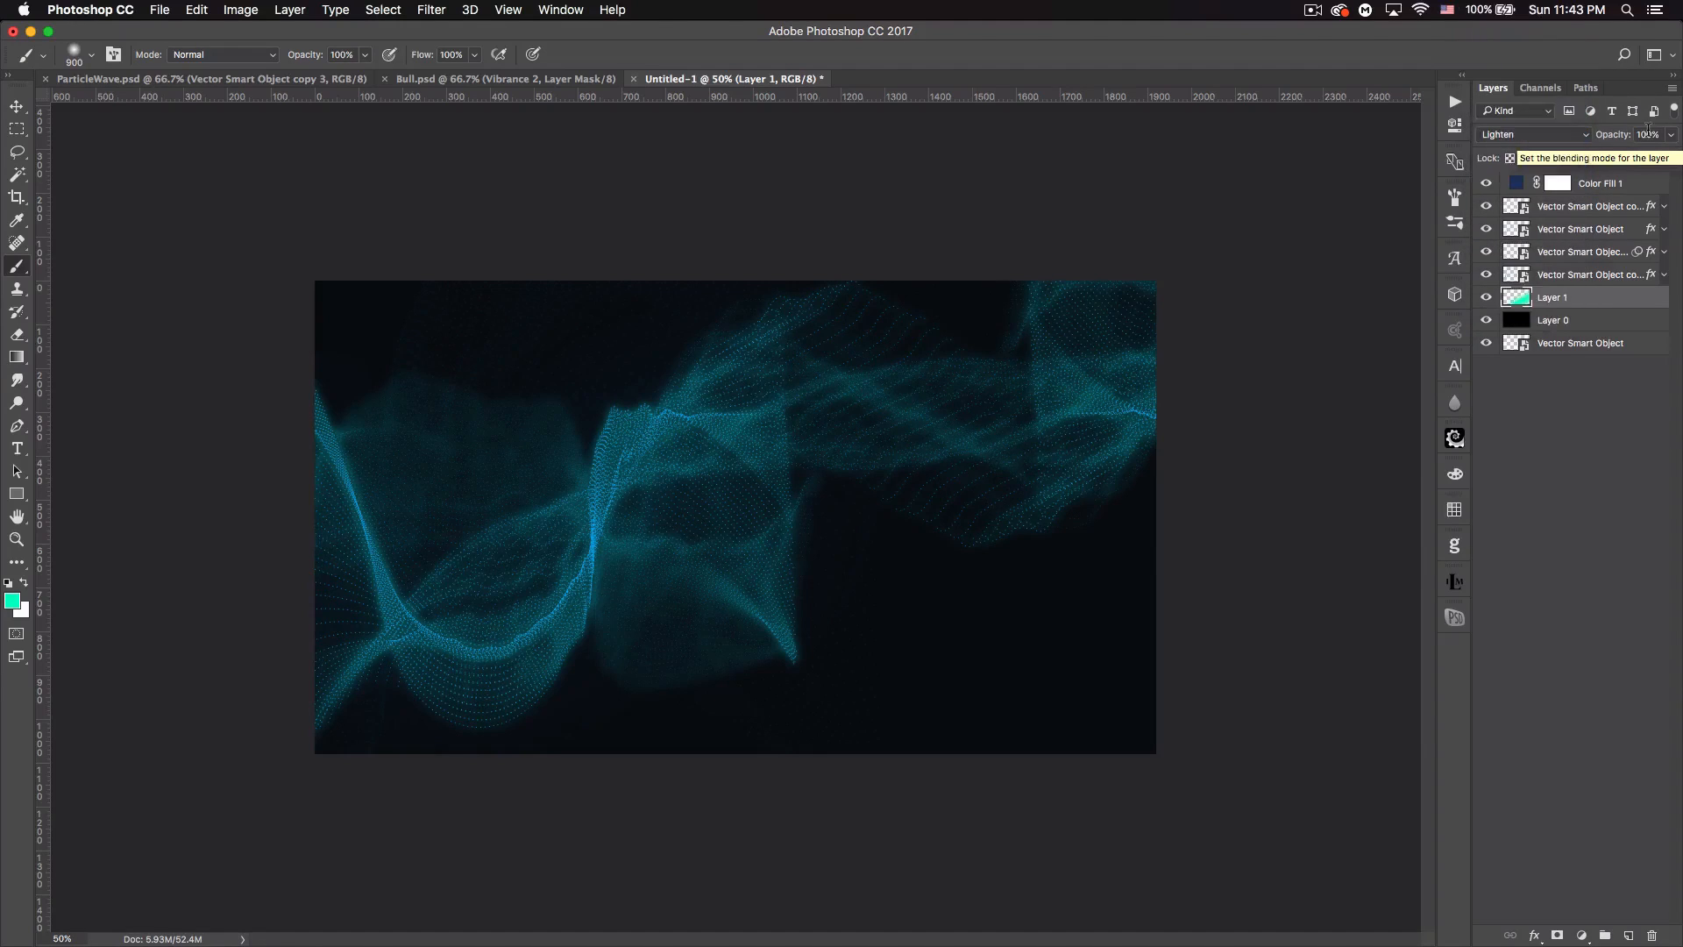
{"action": "left_click", "coordinate": [1644, 134]}
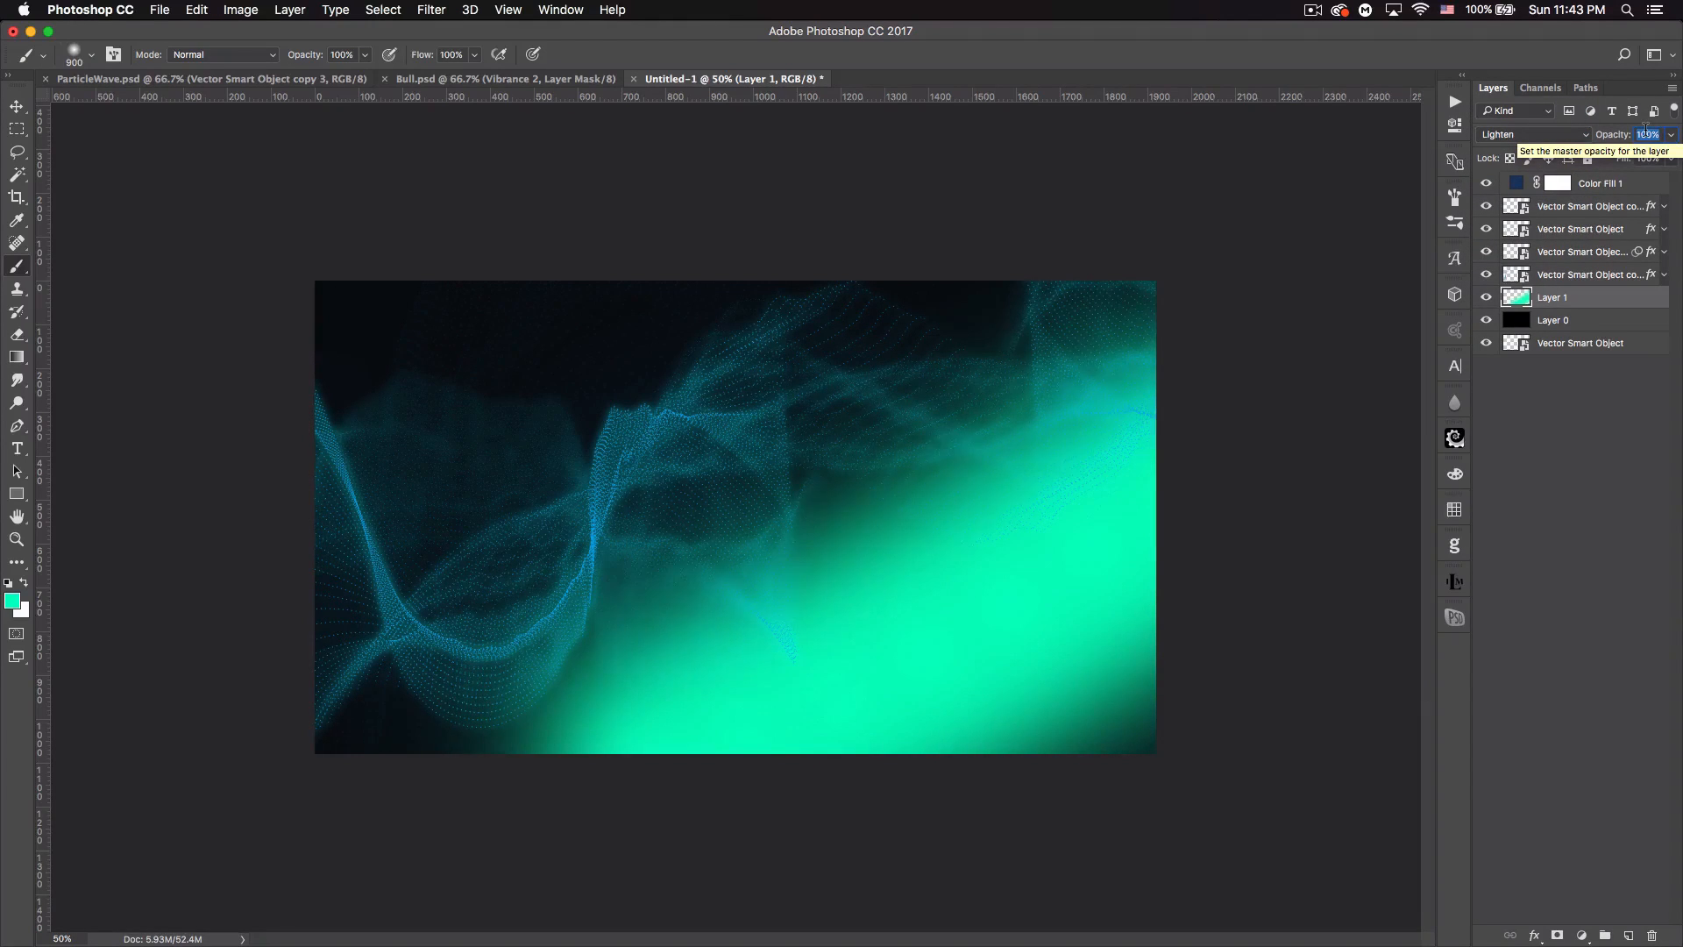
{"action": "type", "text": "5"}
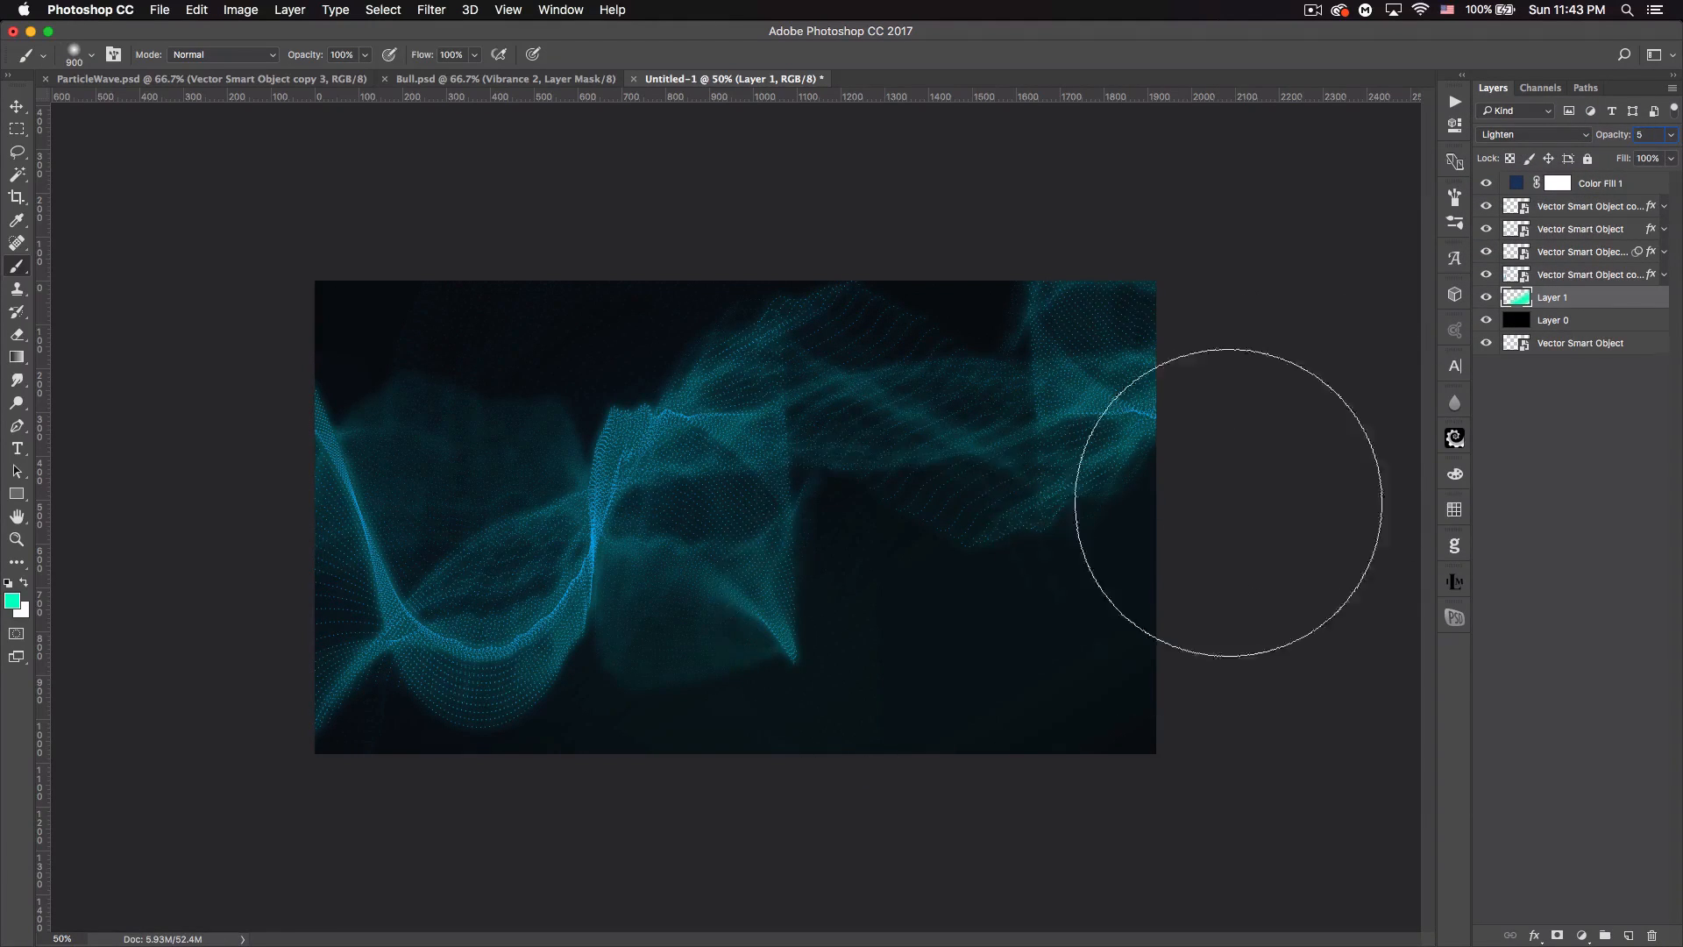
{"action": "left_click_drag", "start_coordinate": [1620, 140], "coordinate": [1619, 140]}
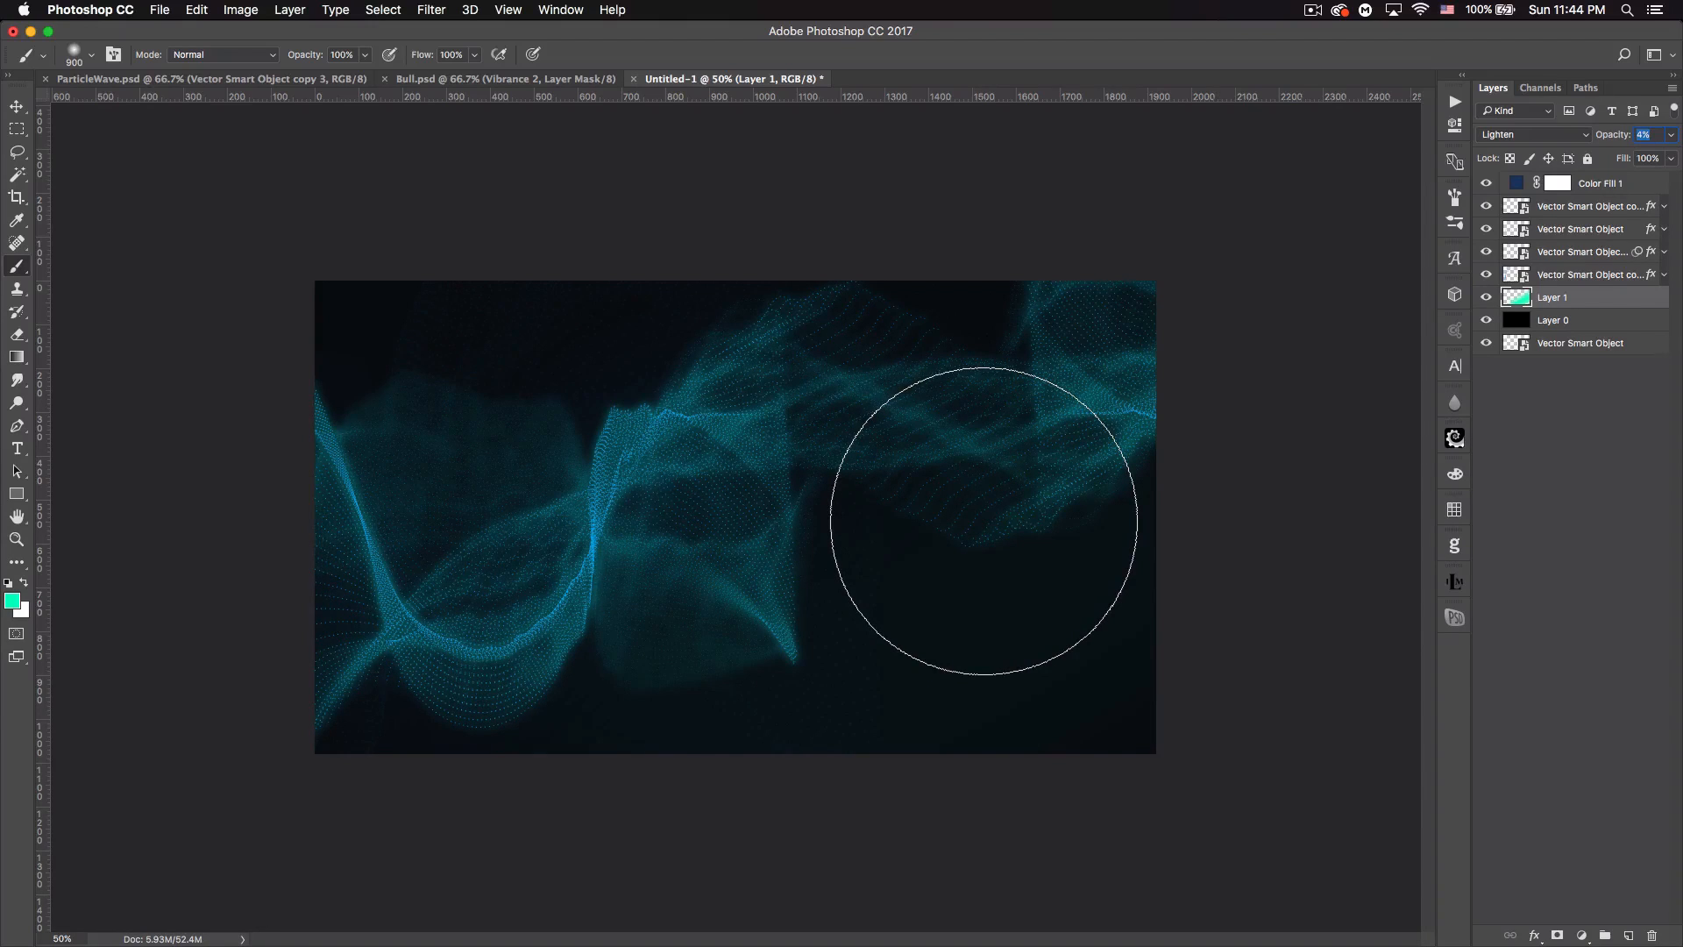
- Add a new layer above the topmost wave copy and reduce the brush size to 300
{"action": "left_click", "coordinate": [1587, 206]}
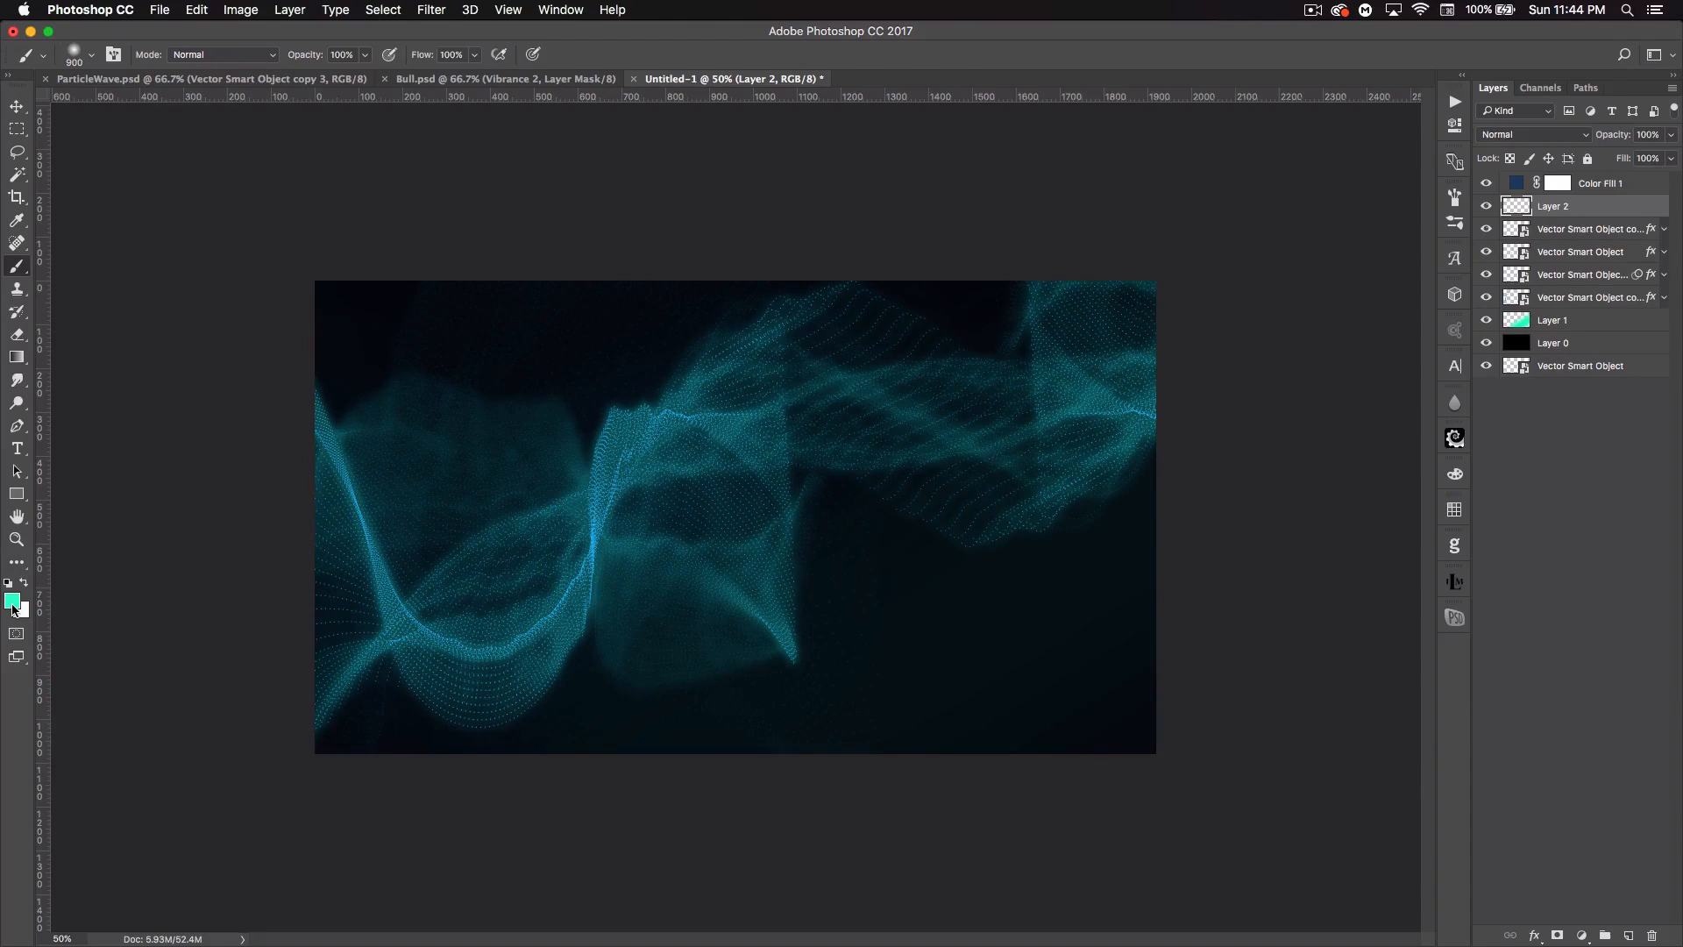
{"action": "key", "text": "bracketleft"}
{"action": "key", "text": "bracketleft"}
{"action": "key", "text": "bracketleft"}
{"action": "key", "text": "bracketleft"}
{"action": "key", "text": "bracketleft"}
{"action": "key", "text": "bracketleft"}
- Paint soft green strokes over the wave's left dip, right end and upper middle, and set the layer's blend mode to Color
{"action": "mouse_move", "coordinate": [369, 436]}
{"action": "left_mouse_down"}
{"action": "mouse_move", "coordinate": [402, 525]}
{"action": "mouse_move", "coordinate": [518, 517]}
{"action": "left_mouse_up"}
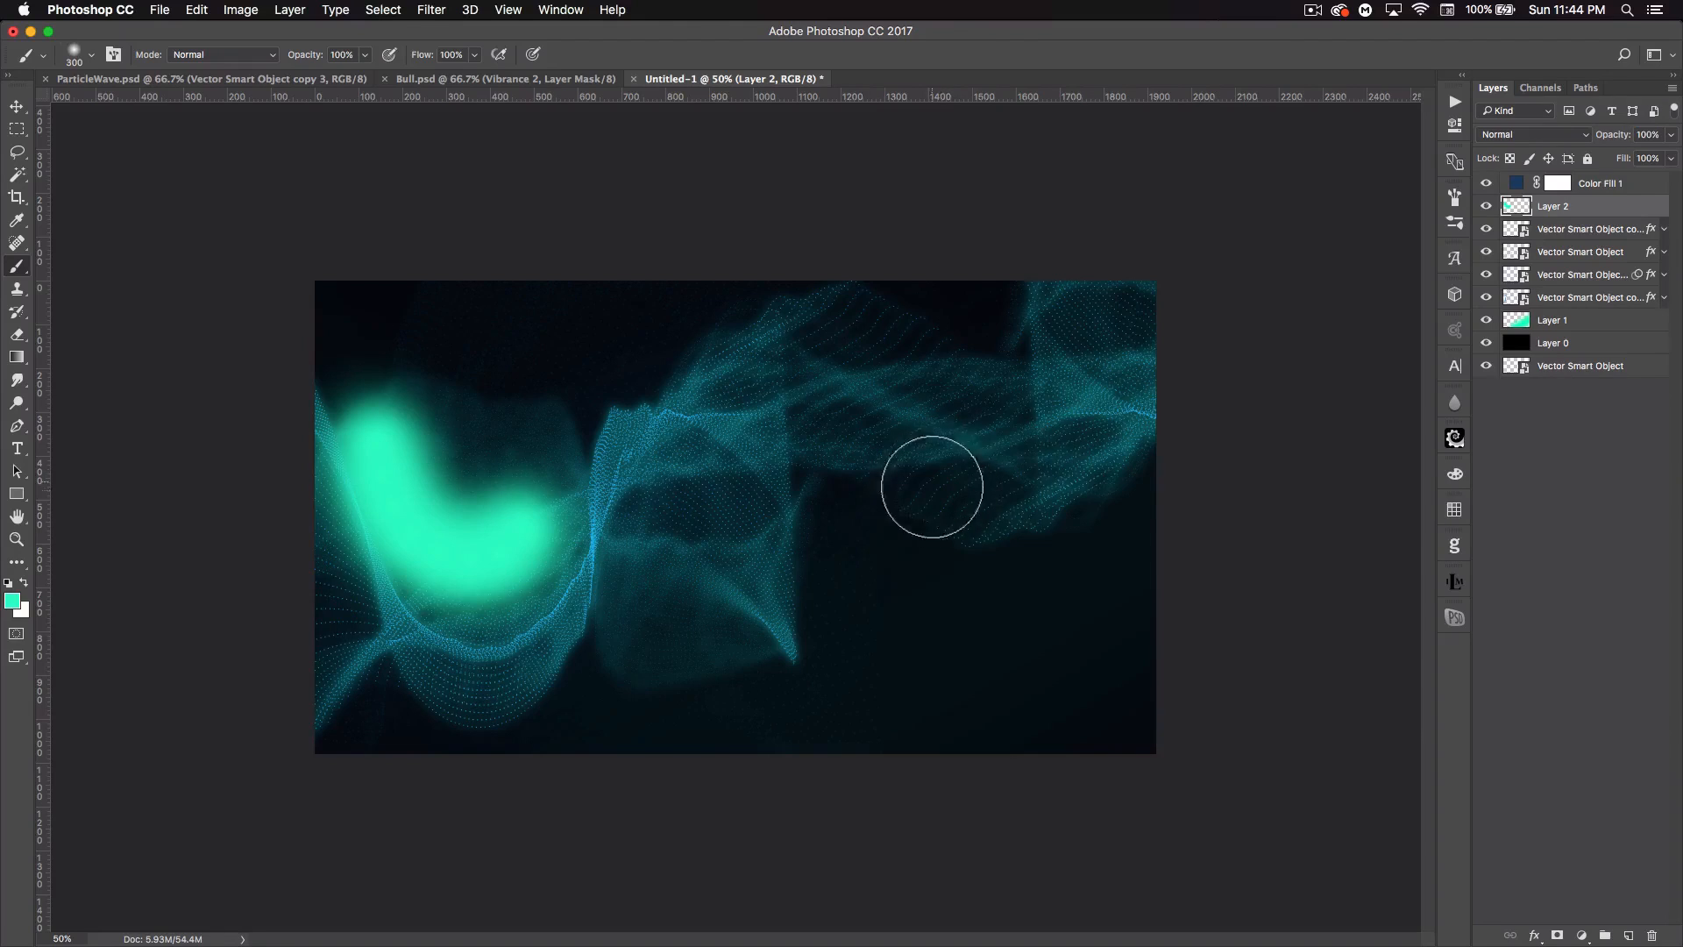
{"action": "left_click_drag", "start_coordinate": [930, 509], "coordinate": [1201, 365]}
{"action": "left_click", "coordinate": [825, 272]}
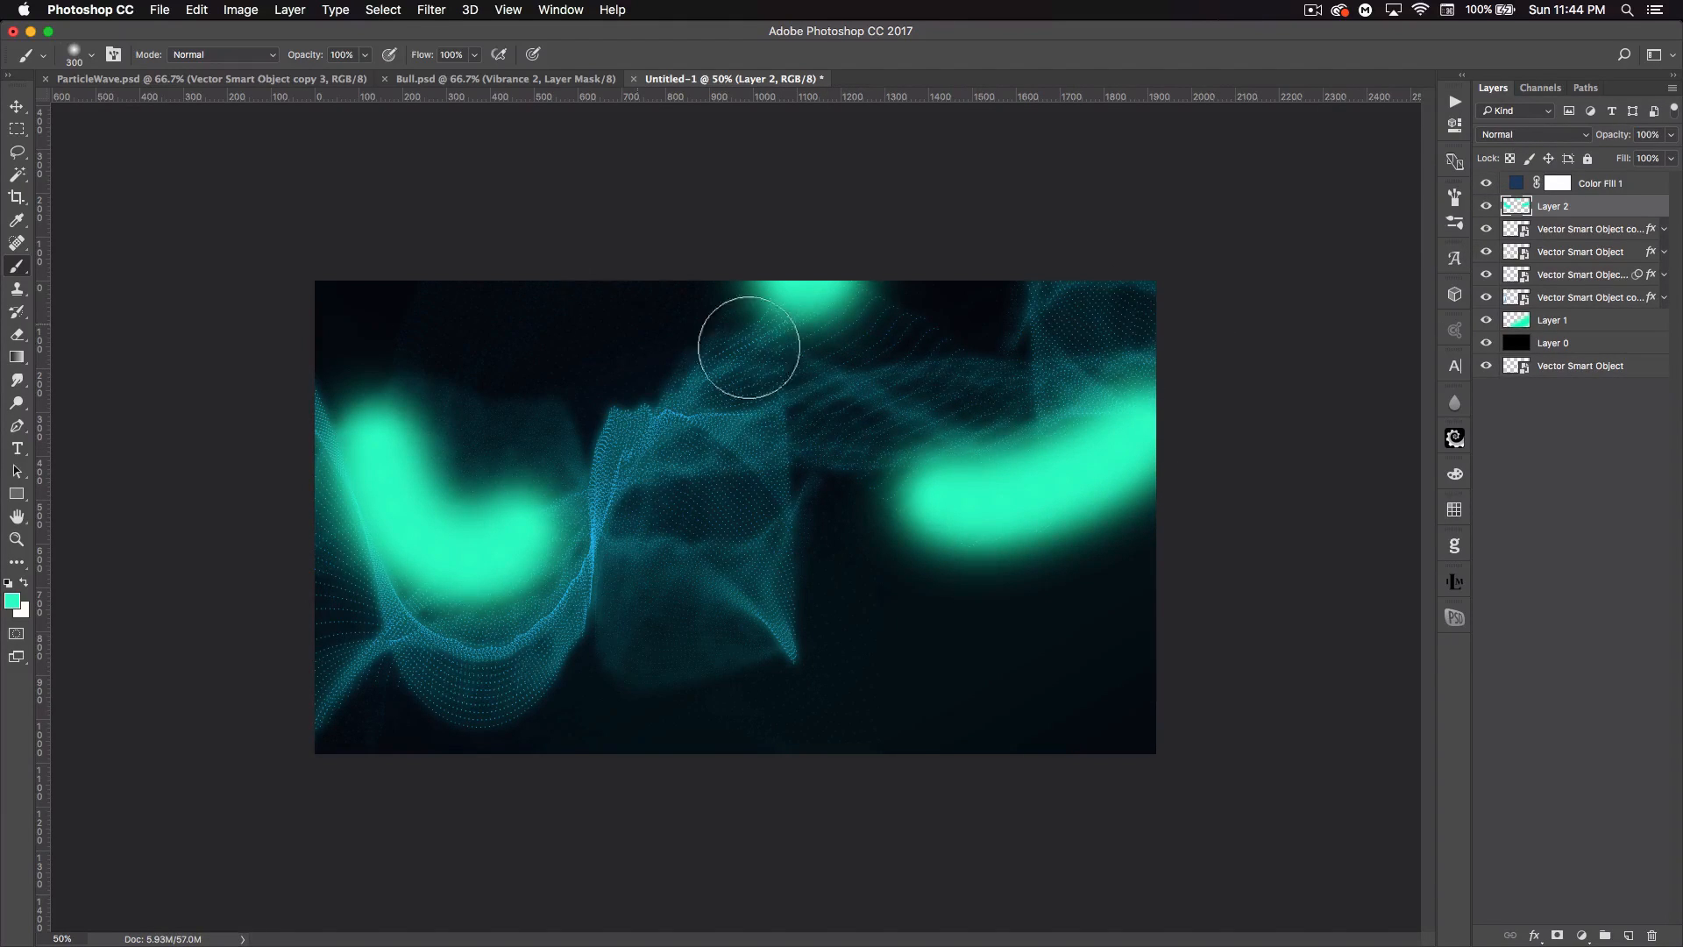
{"action": "left_click", "coordinate": [1530, 136]}
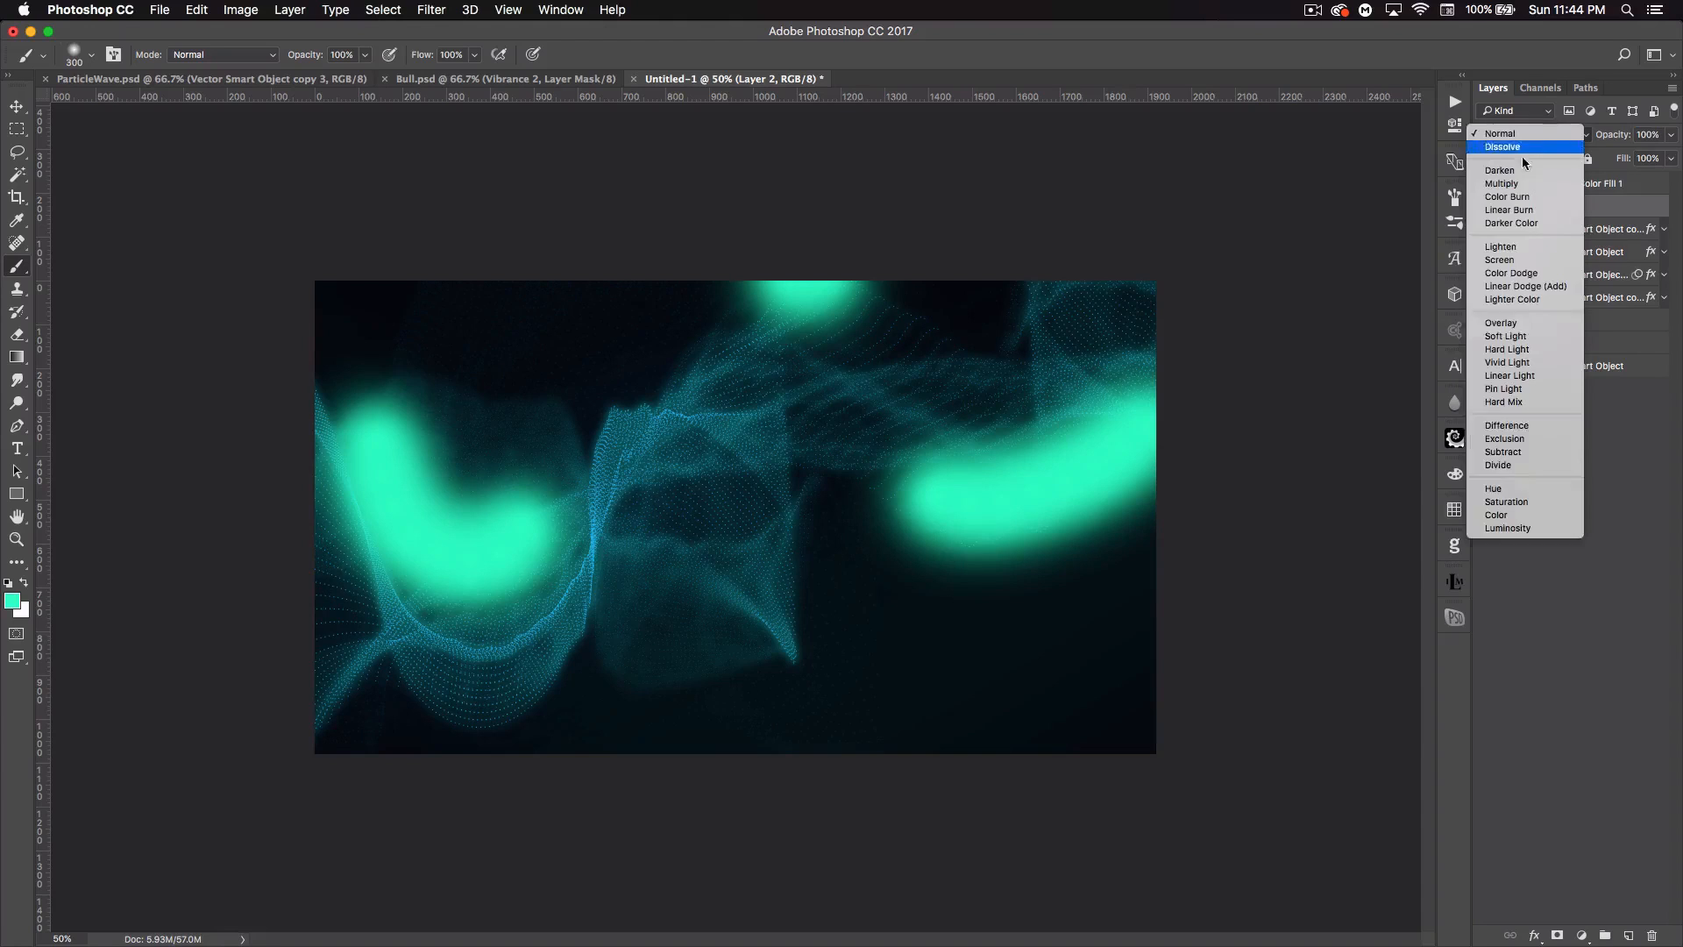
{"action": "left_click", "coordinate": [1508, 507]}
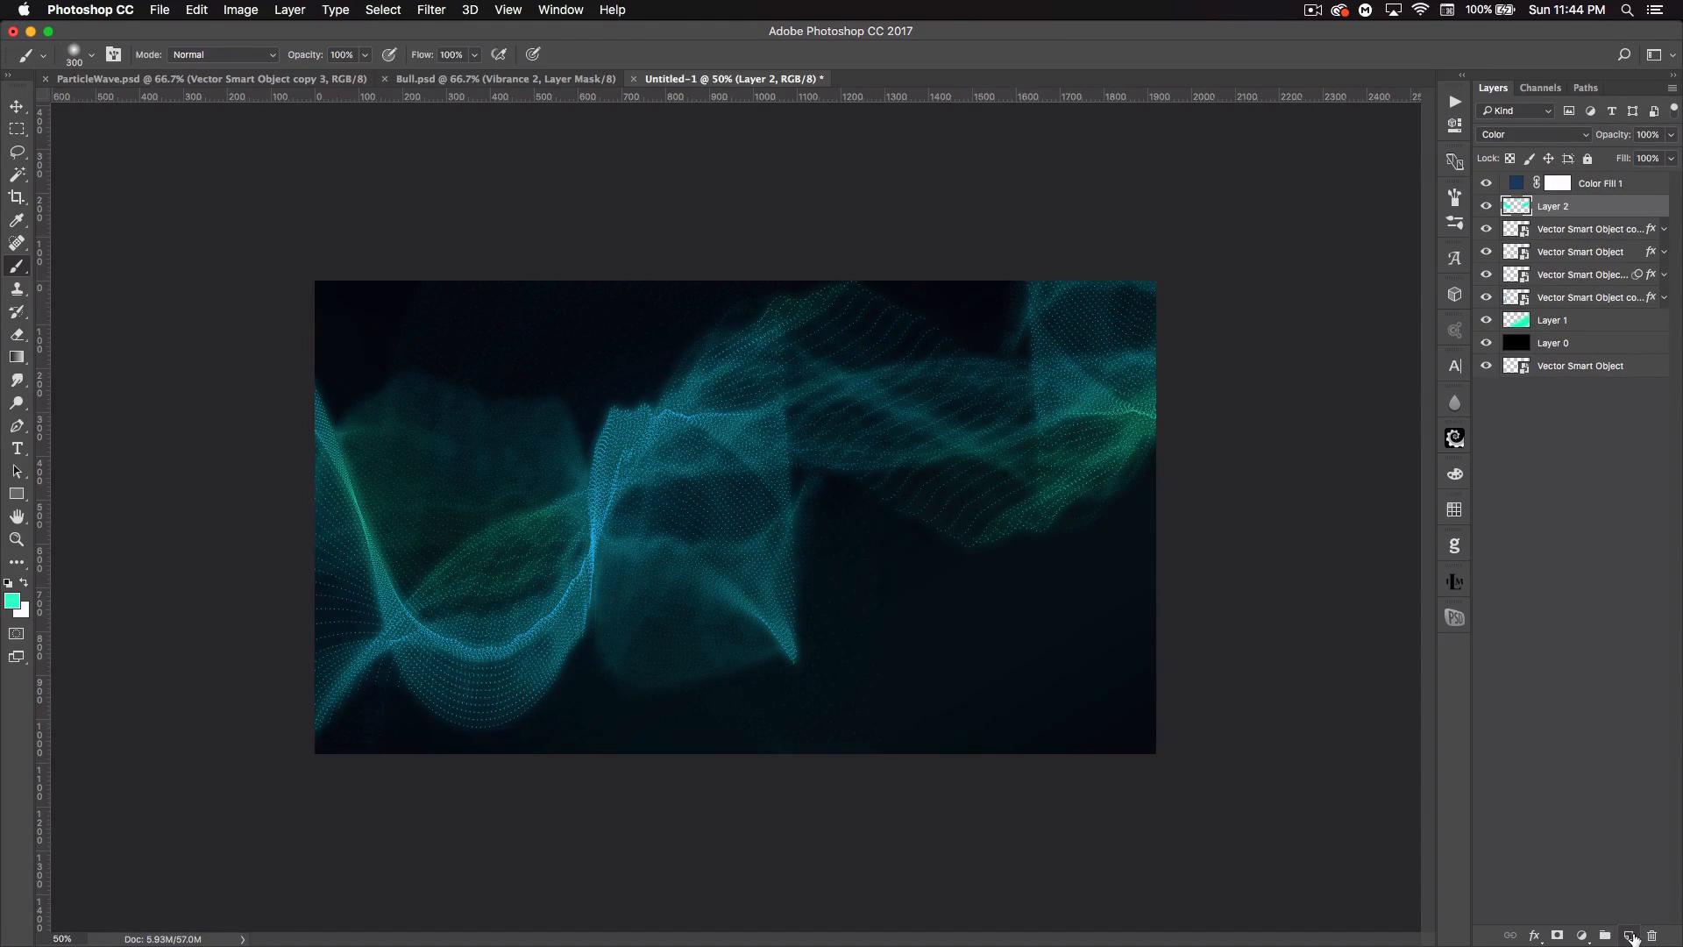
- Add a new layer, choose a greener foreground color, and paint soft strokes over the wave's left dip, upper middle and right end
{"action": "left_click", "coordinate": [1630, 936]}
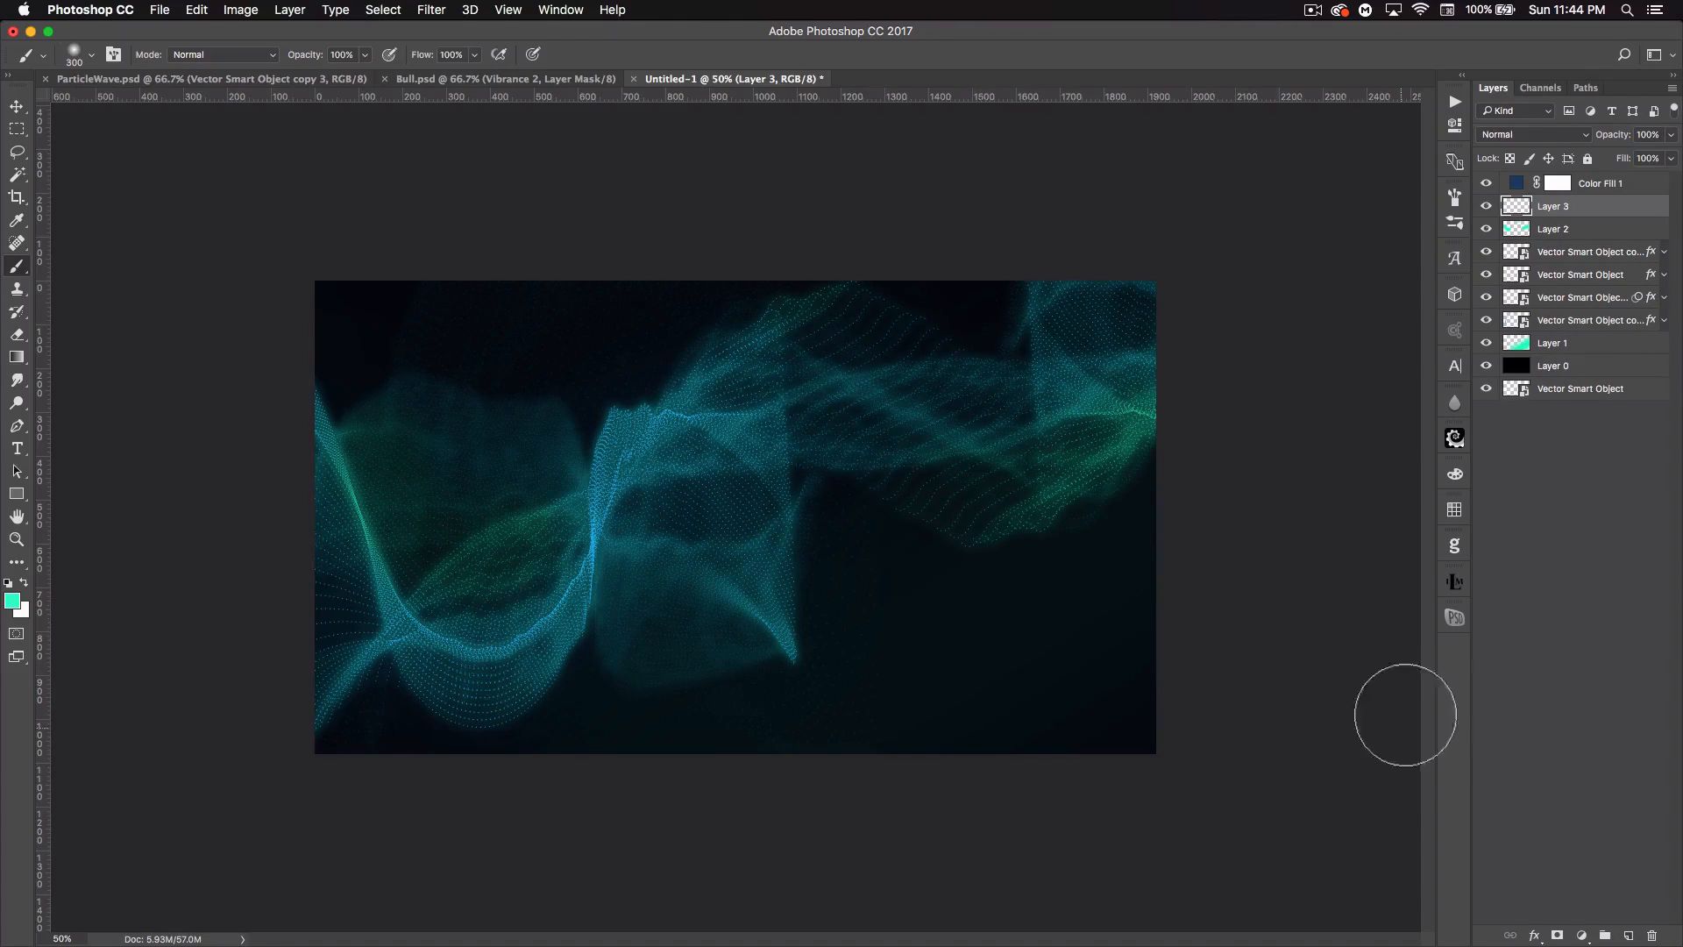
{"action": "left_click", "coordinate": [14, 601]}
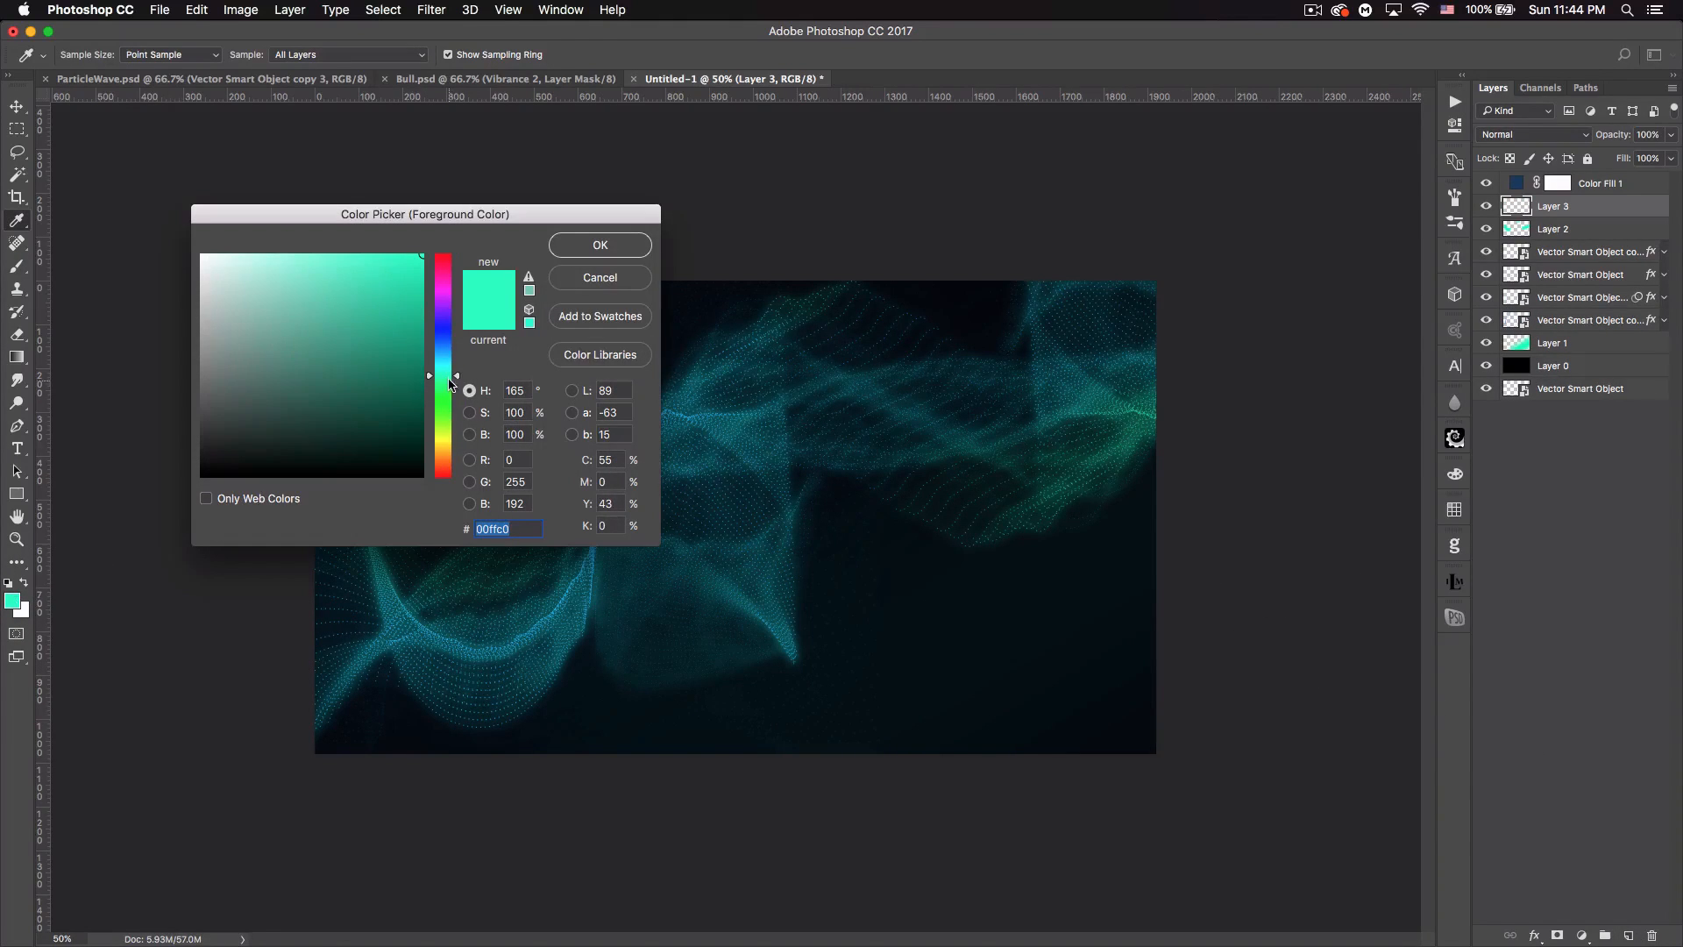
{"action": "left_click", "coordinate": [580, 248]}
{"action": "key", "text": "b"}
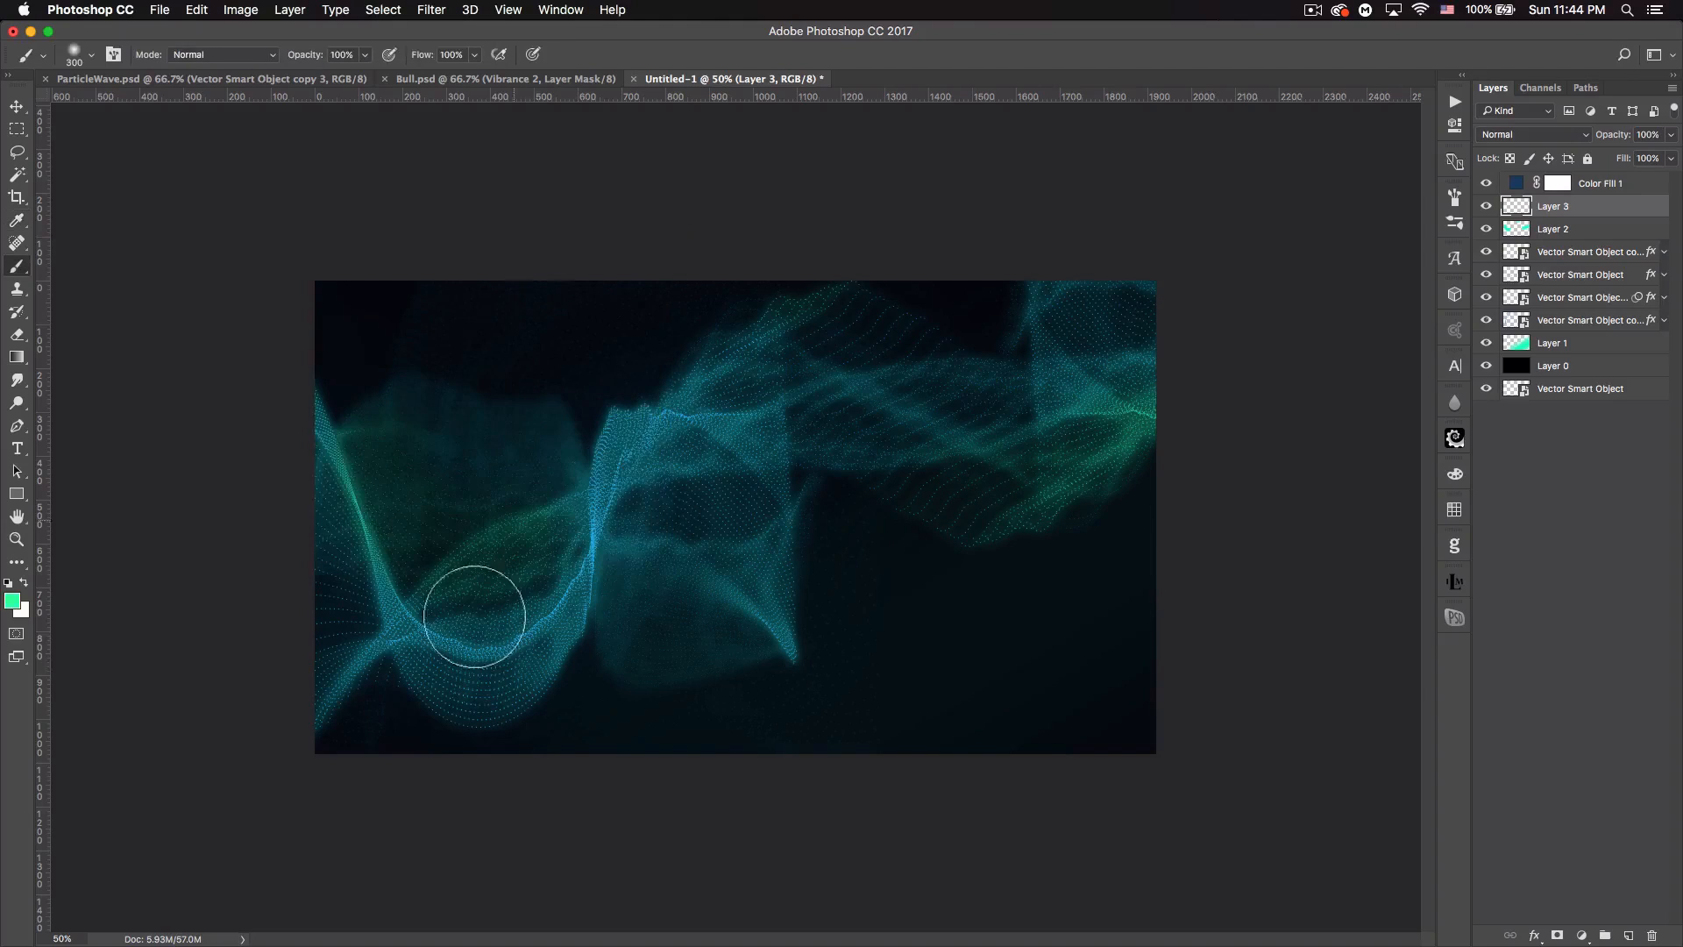
{"action": "mouse_move", "coordinate": [338, 582]}
{"action": "left_mouse_down"}
{"action": "mouse_move", "coordinate": [422, 636]}
{"action": "mouse_move", "coordinate": [519, 613]}
{"action": "left_mouse_up"}
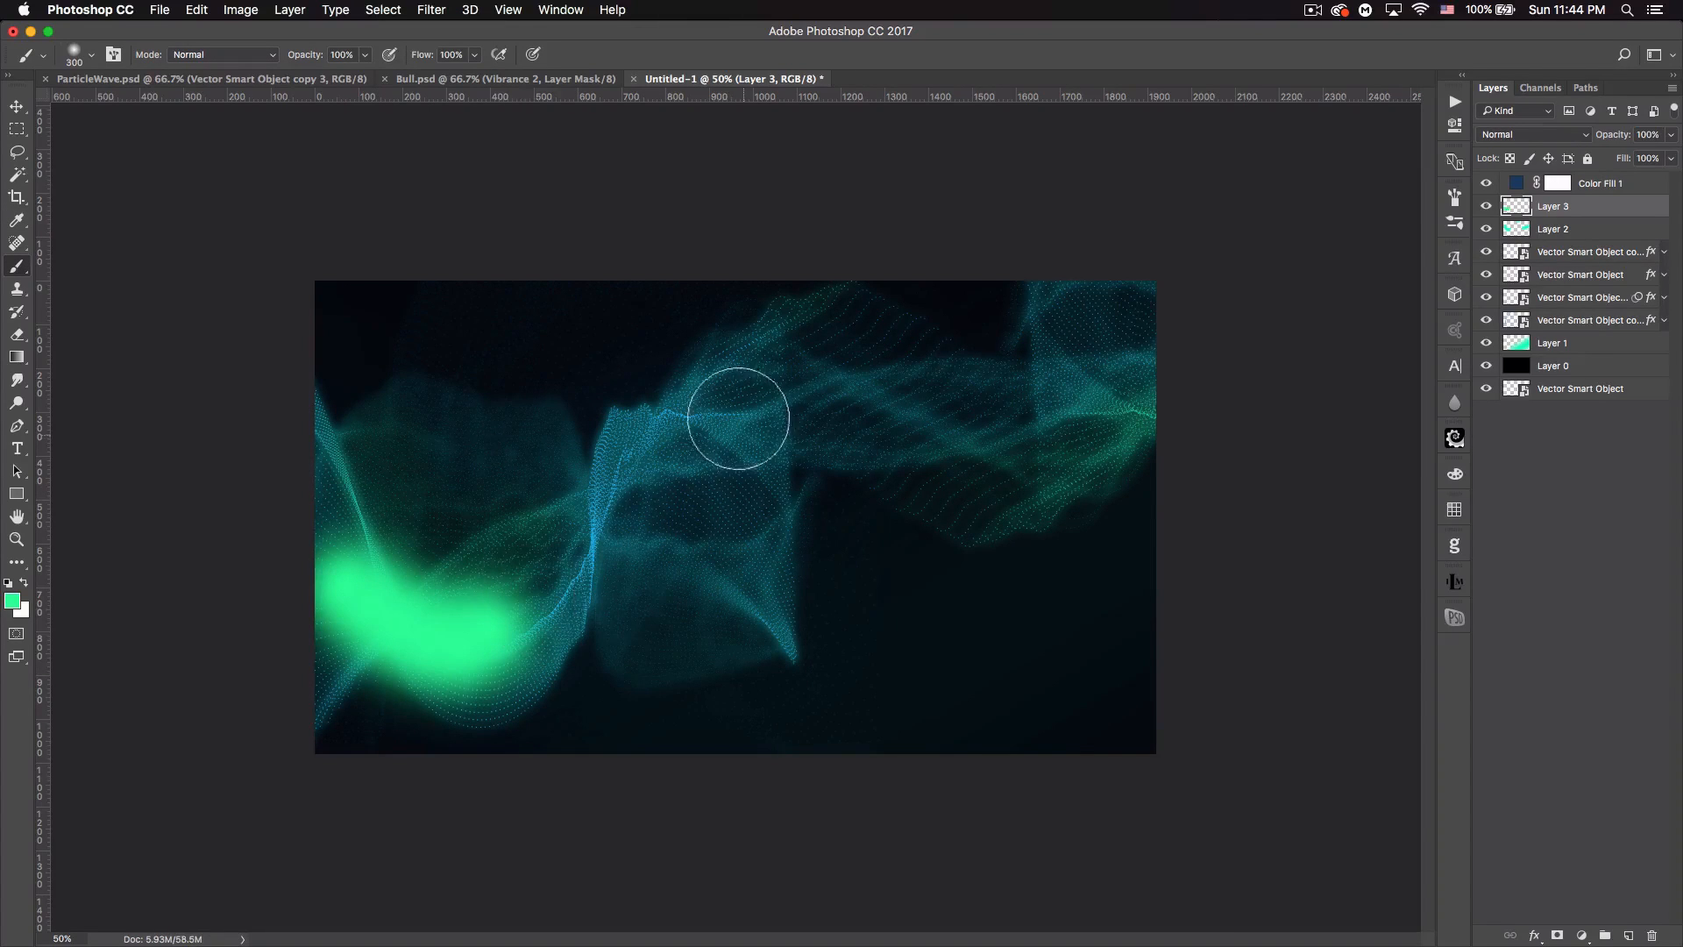
{"action": "left_click", "coordinate": [754, 377]}
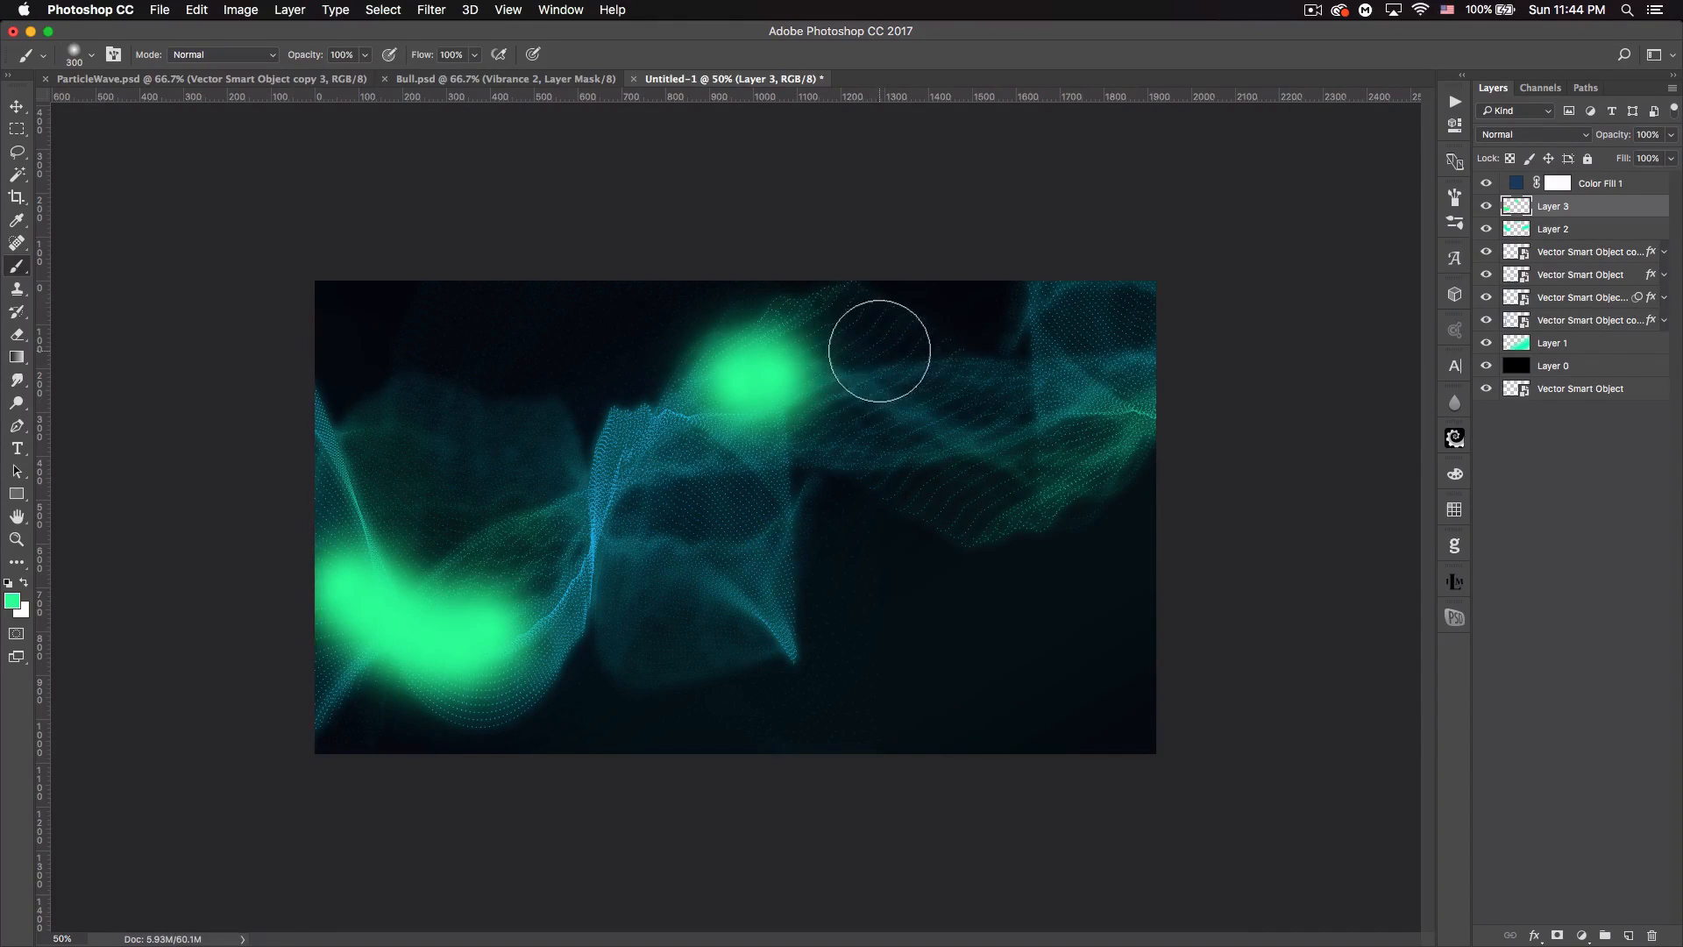
{"action": "left_click", "coordinate": [881, 346]}
{"action": "left_click", "coordinate": [1111, 355]}
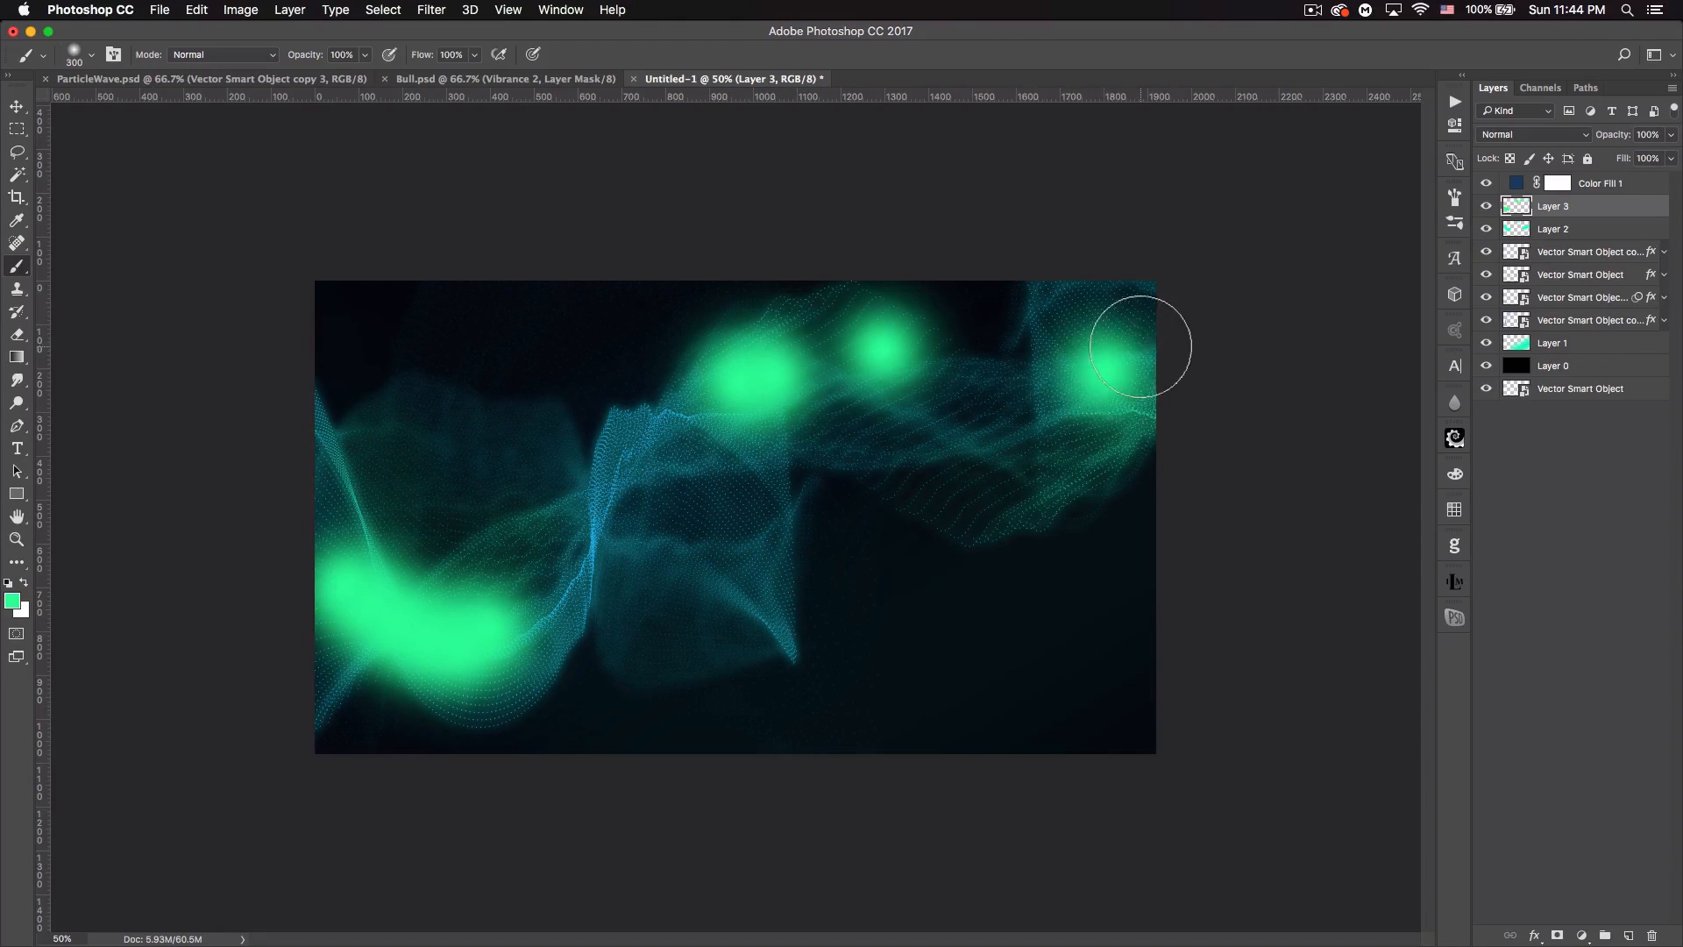
- Set the newly painted green layer's blend mode to Color and its opacity to 25%
{"action": "left_click", "coordinate": [1534, 134]}
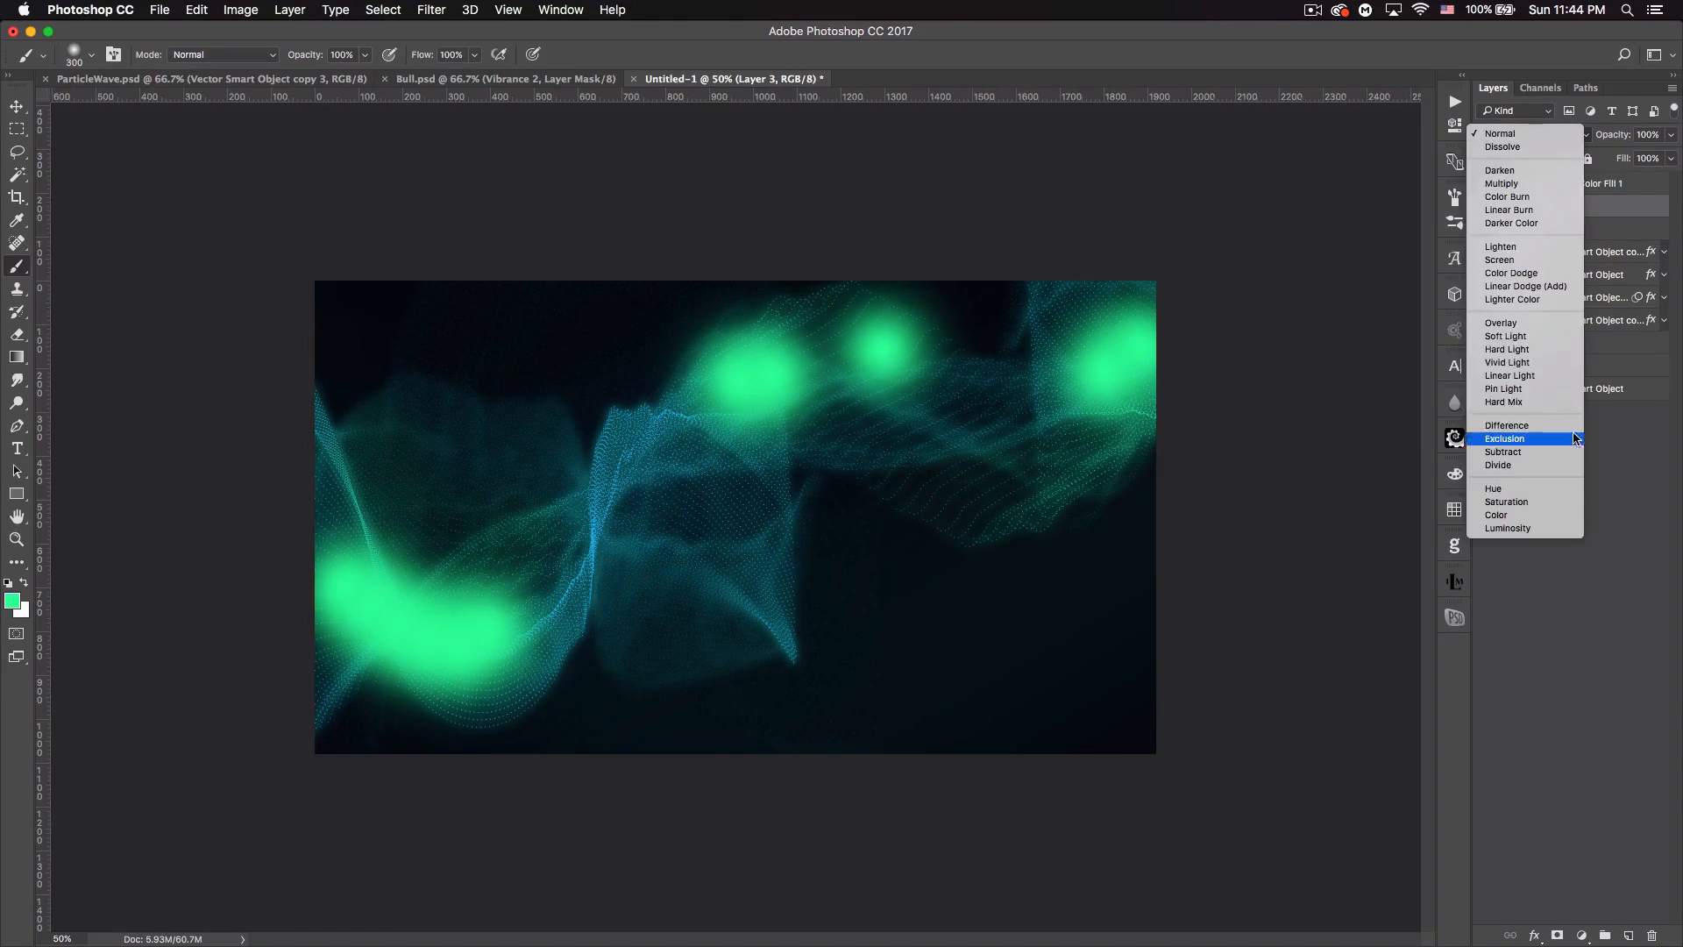
{"action": "left_click", "coordinate": [1496, 515]}
{"action": "left_click_drag", "start_coordinate": [1627, 138], "coordinate": [1567, 143]}
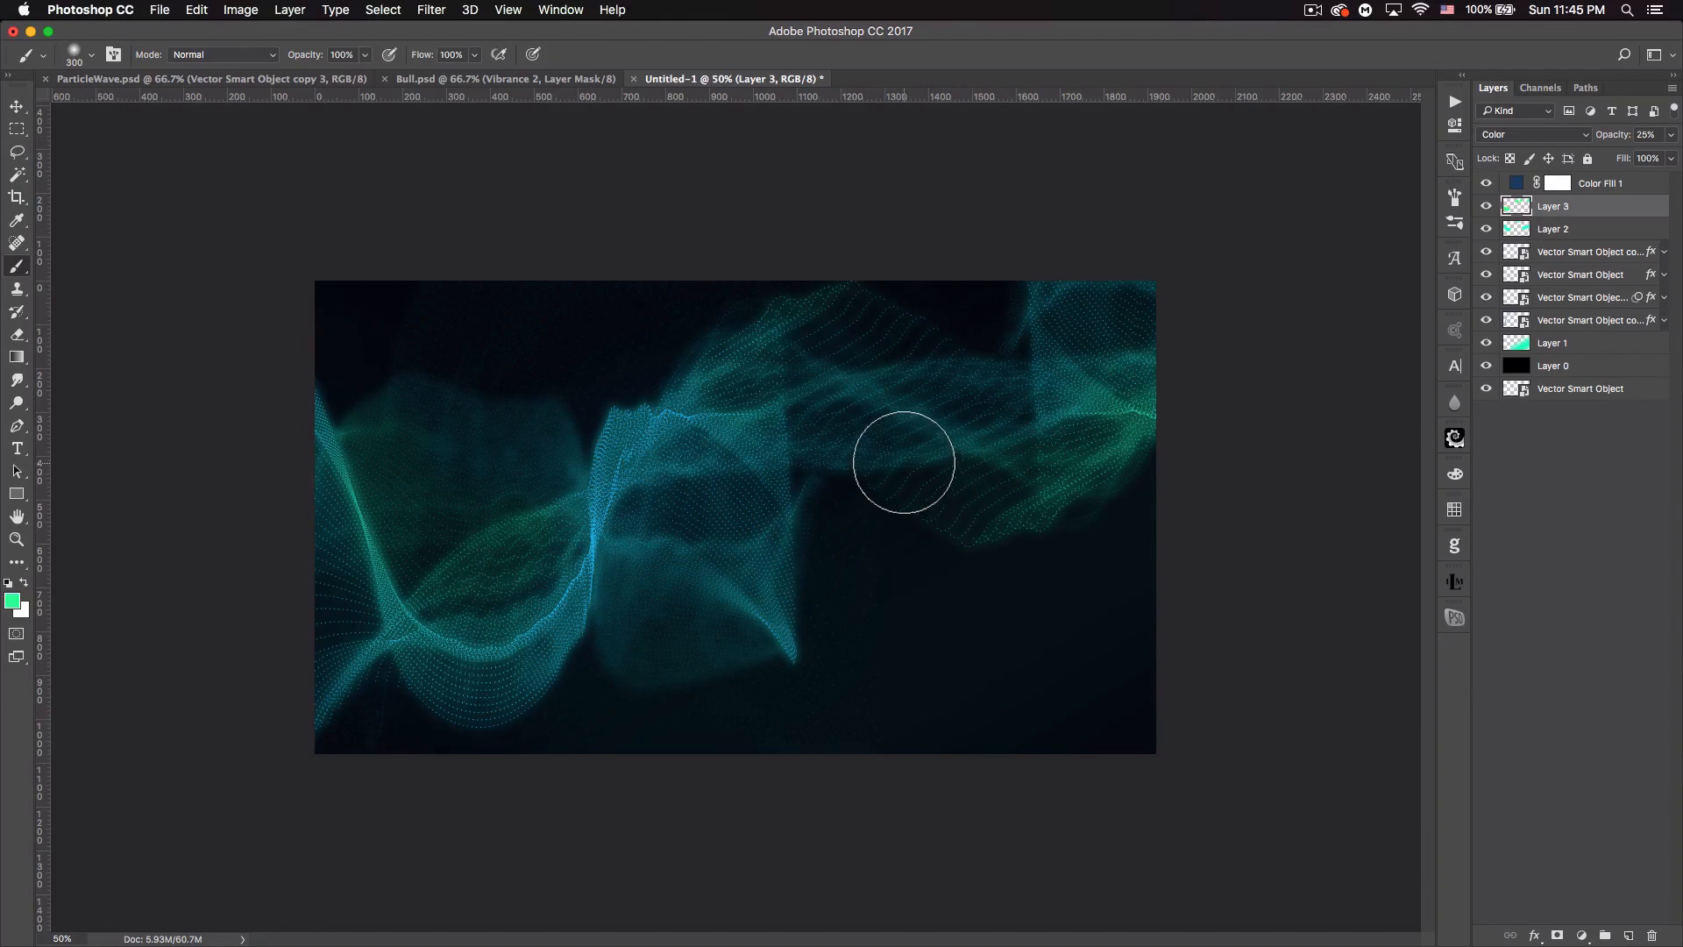
- Add a Levels adjustment above the Color Fill layer with shadow input 5 and highlight input 189
{"action": "left_click", "coordinate": [1627, 185]}
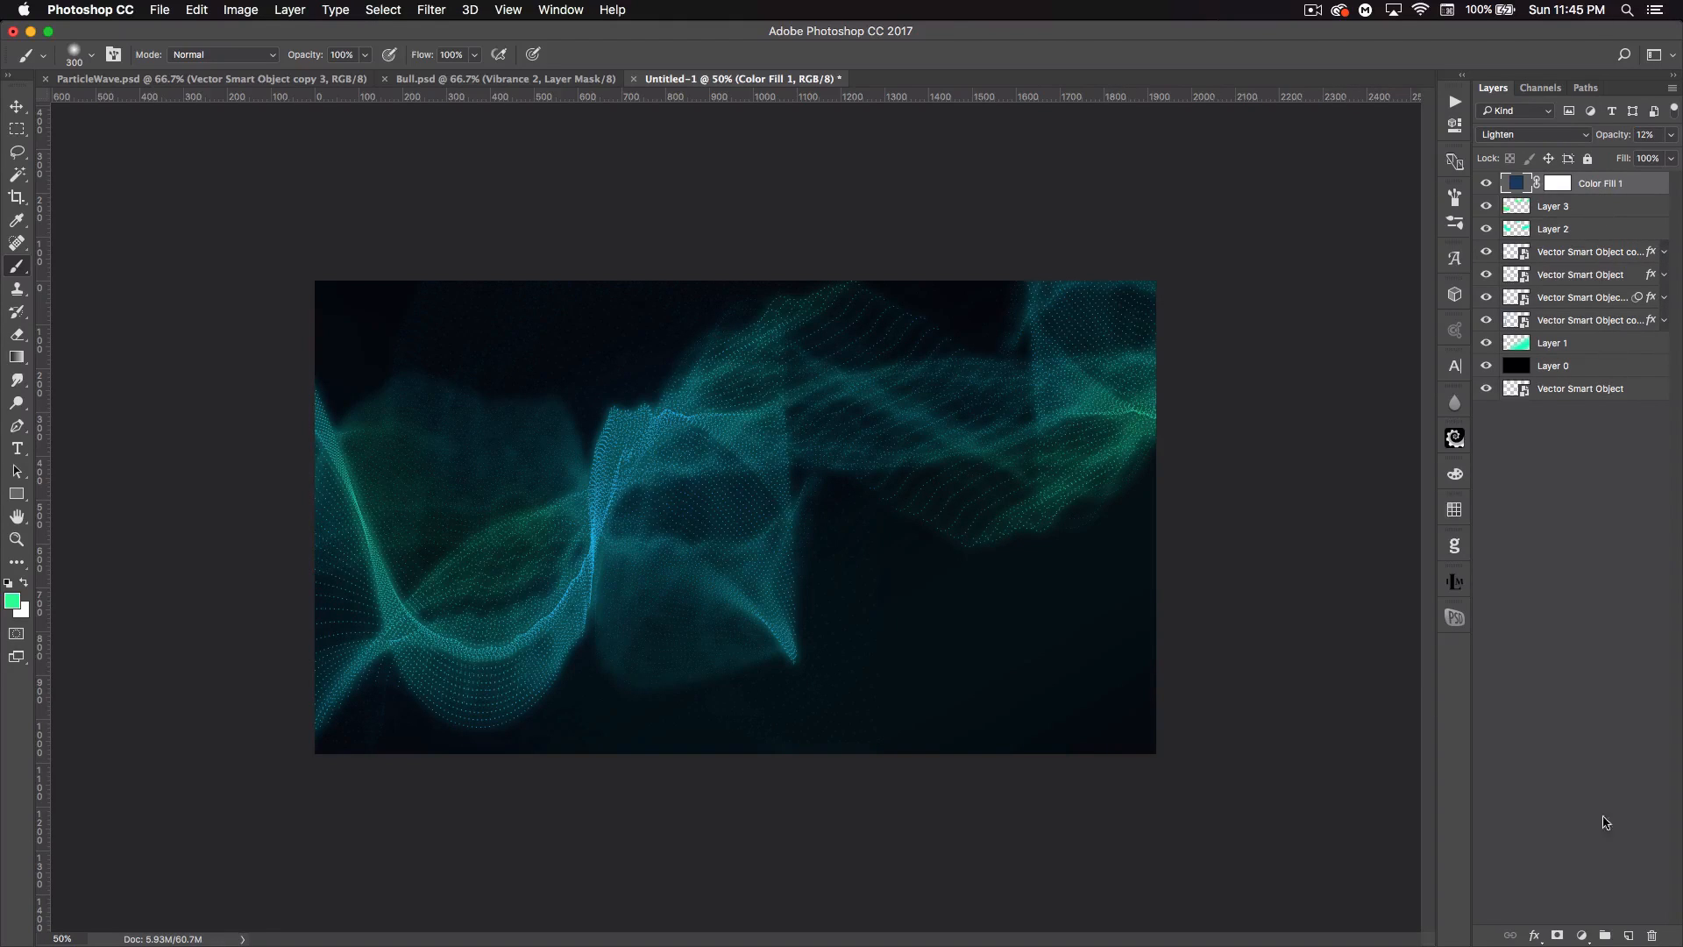
{"action": "left_click", "coordinate": [1581, 934]}
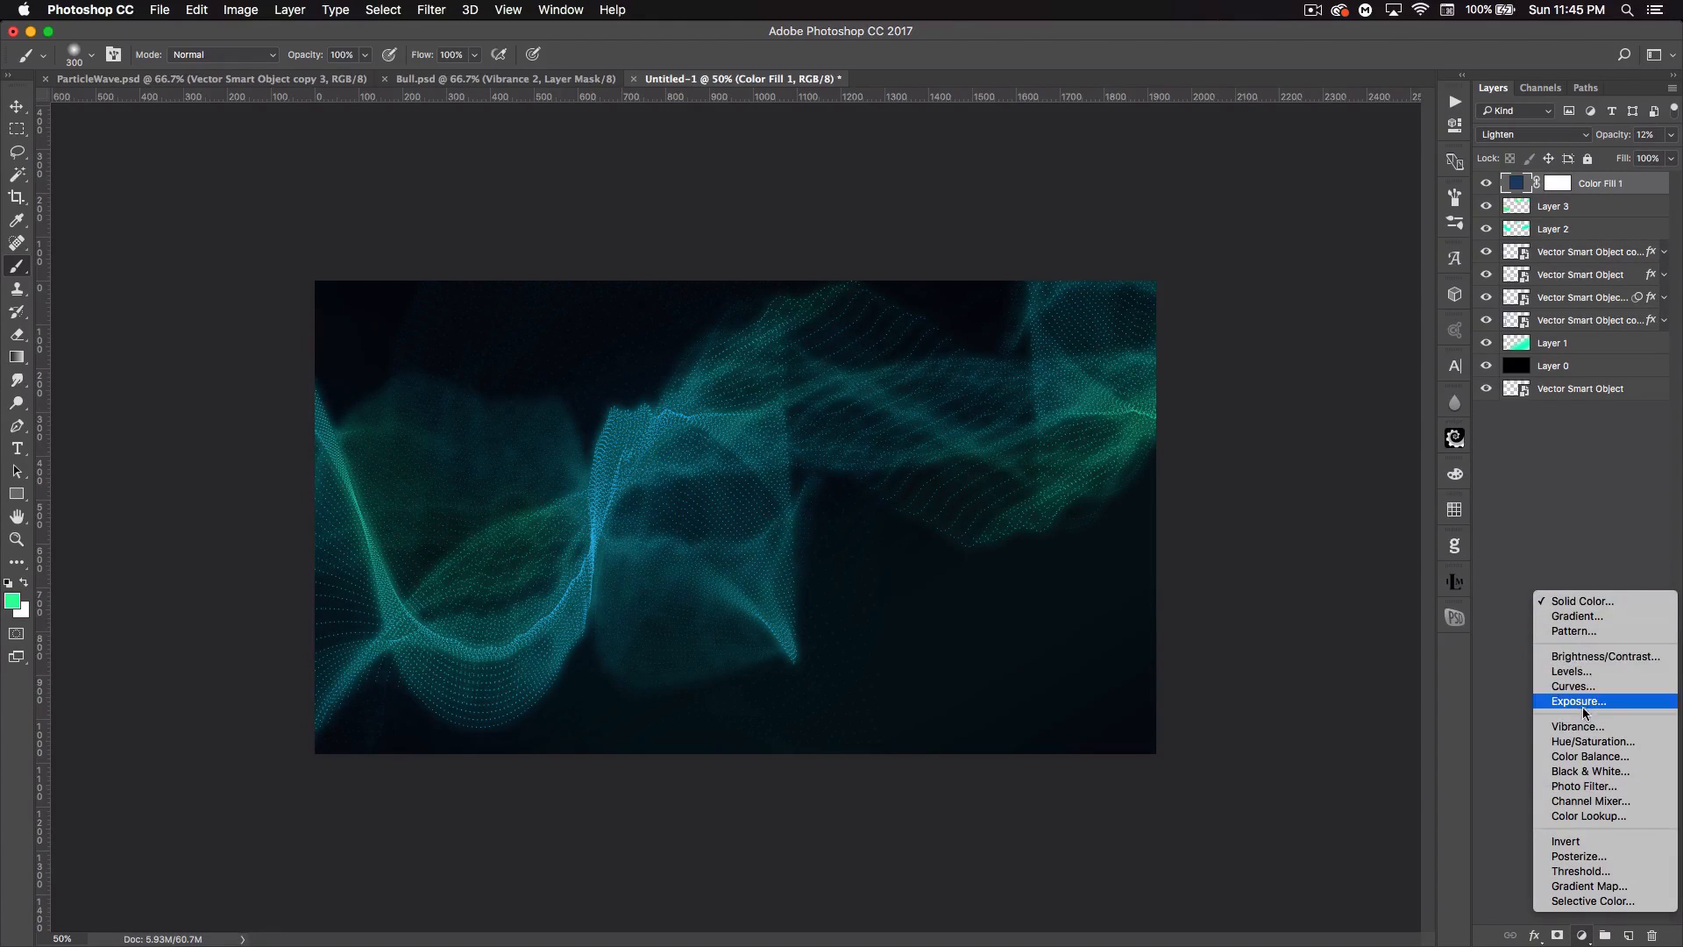
{"action": "left_click", "coordinate": [1553, 666]}
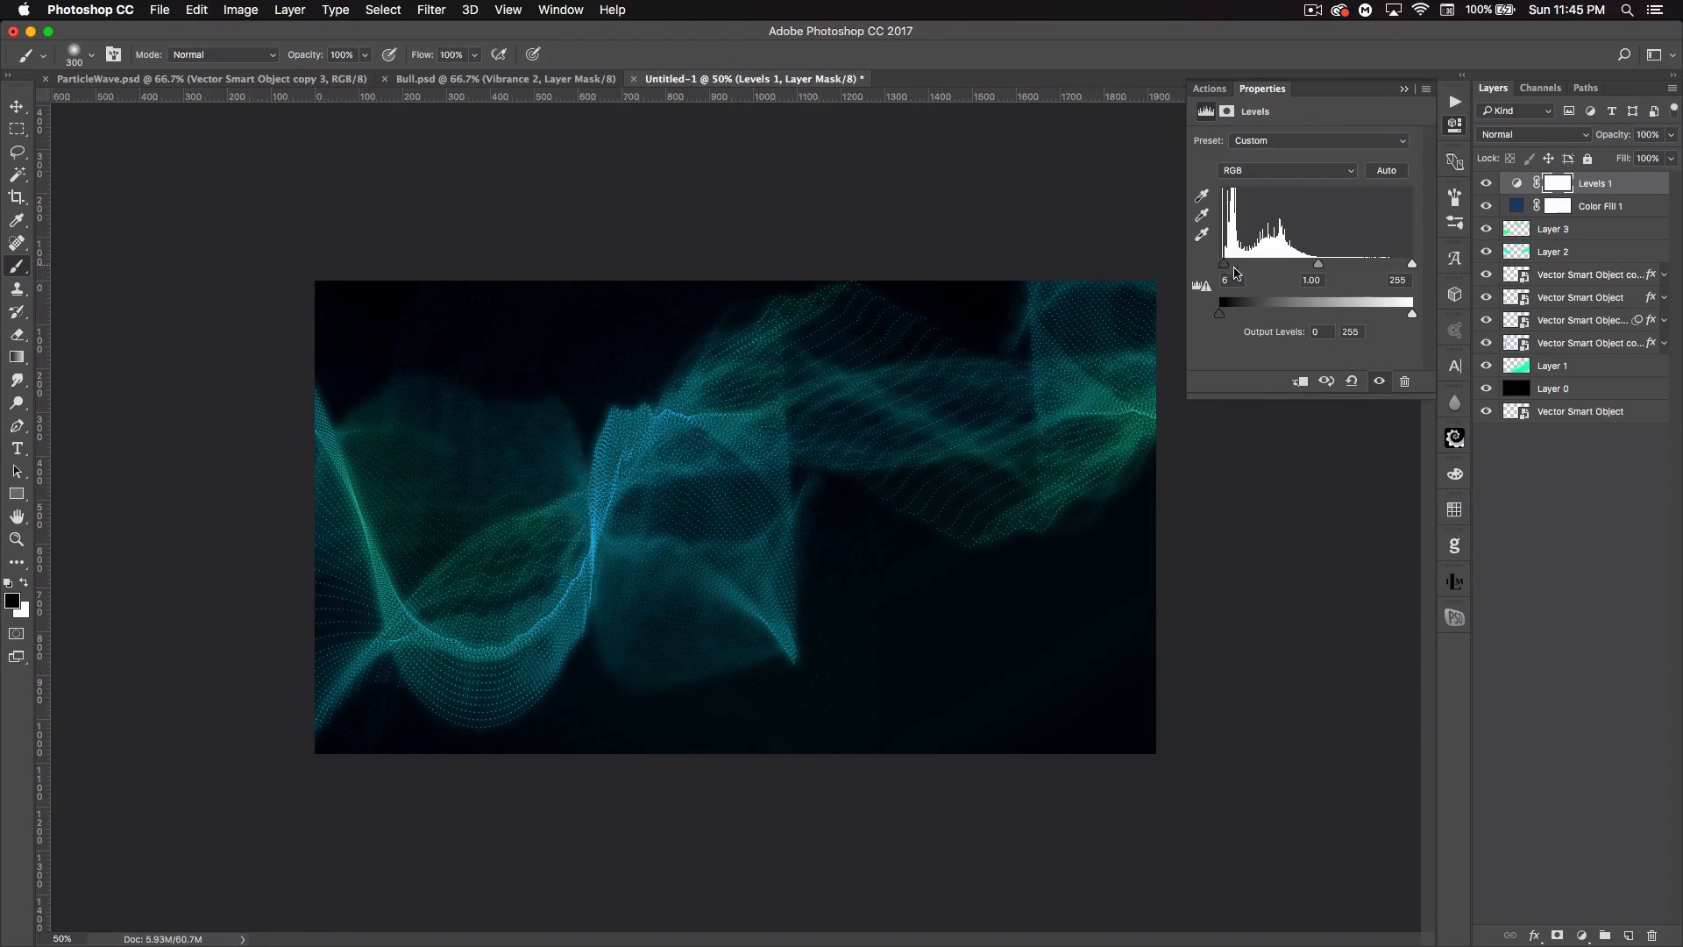
{"action": "left_click_drag", "start_coordinate": [1414, 264], "coordinate": [1357, 266]}
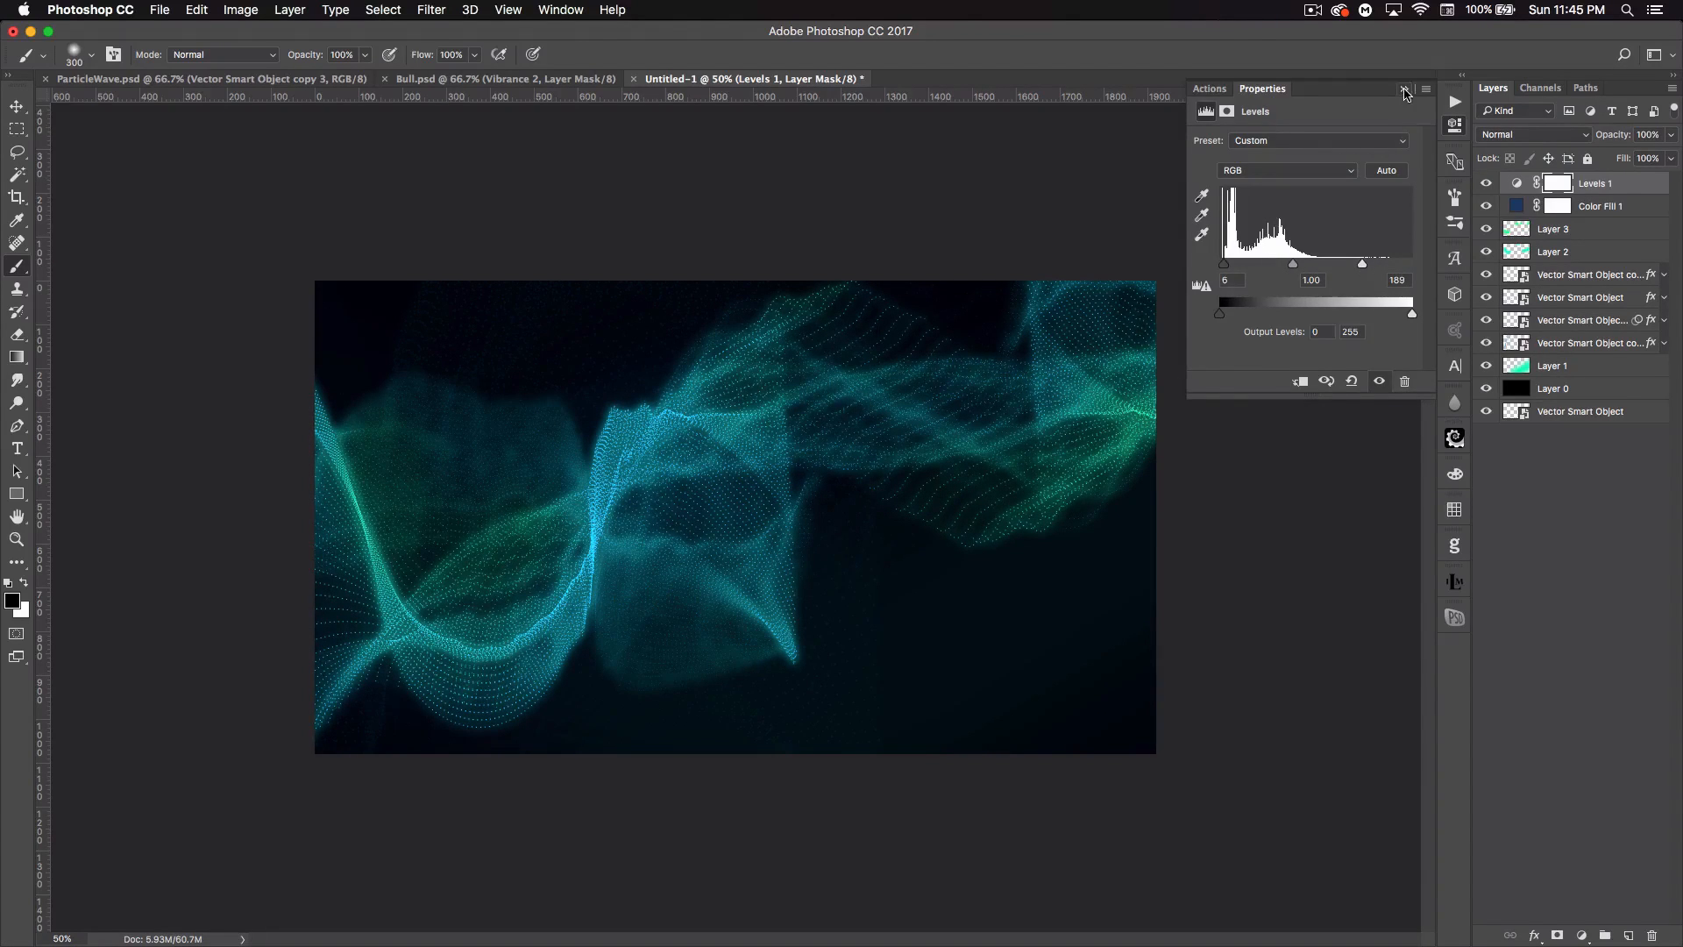
{"action": "left_click", "coordinate": [1405, 90]}
- Add a Vibrance adjustment above the Levels layer with Vibrance +100 and Saturation +64
{"action": "left_click", "coordinate": [1581, 935]}
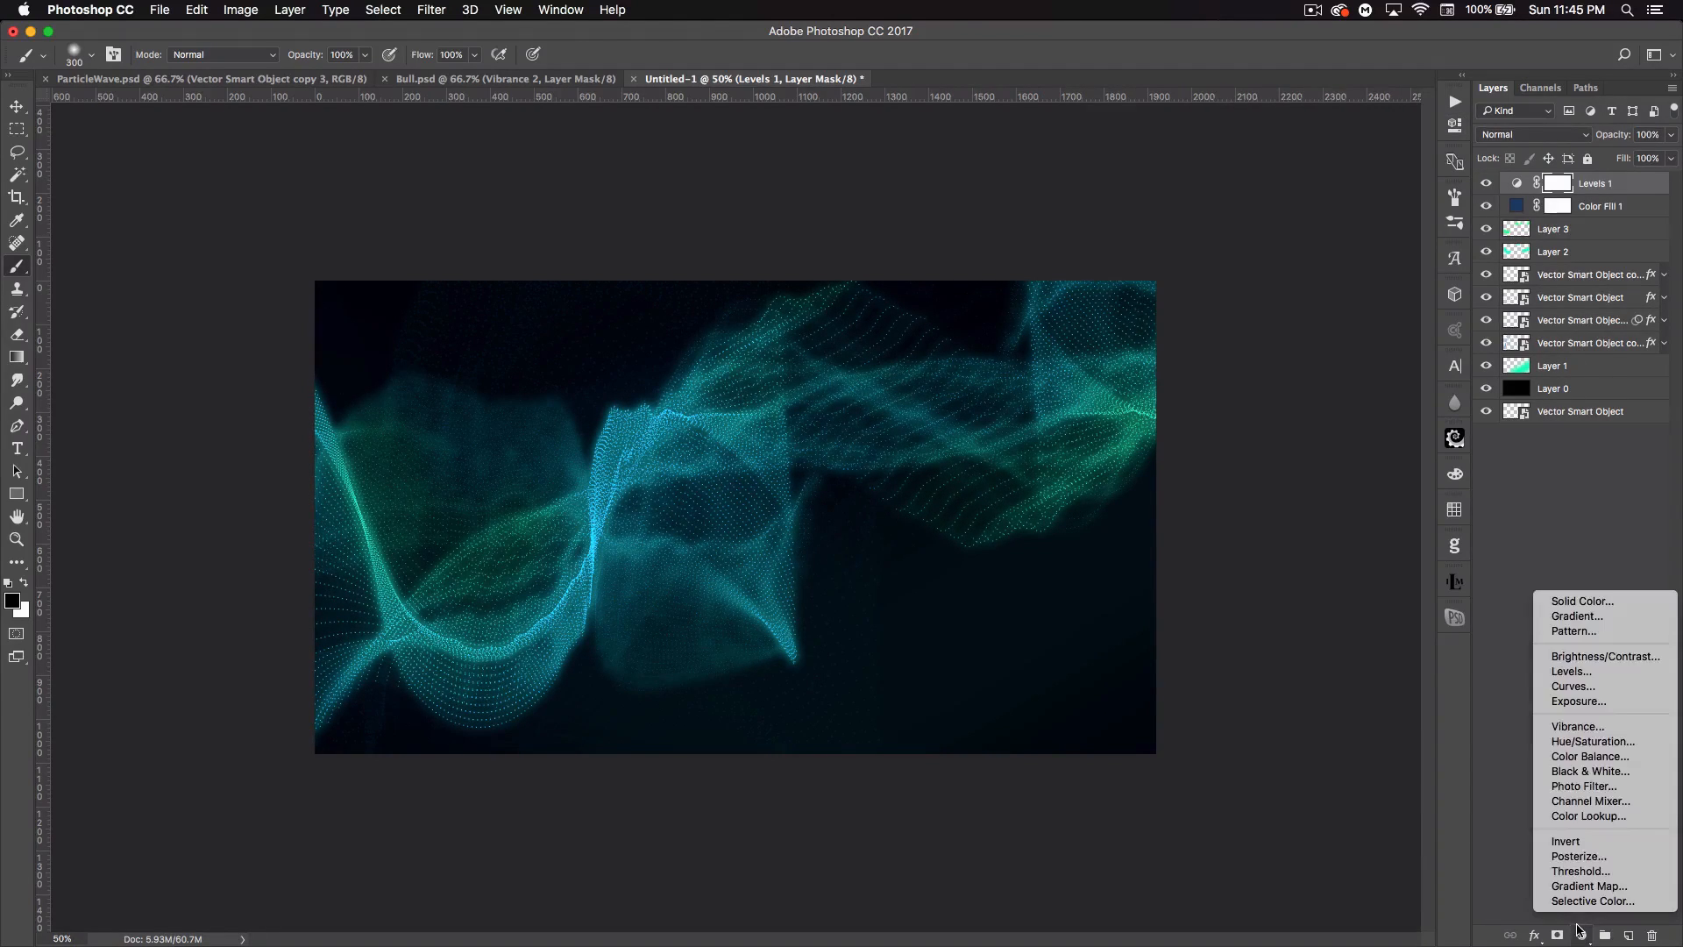
{"action": "left_click", "coordinate": [1593, 726]}
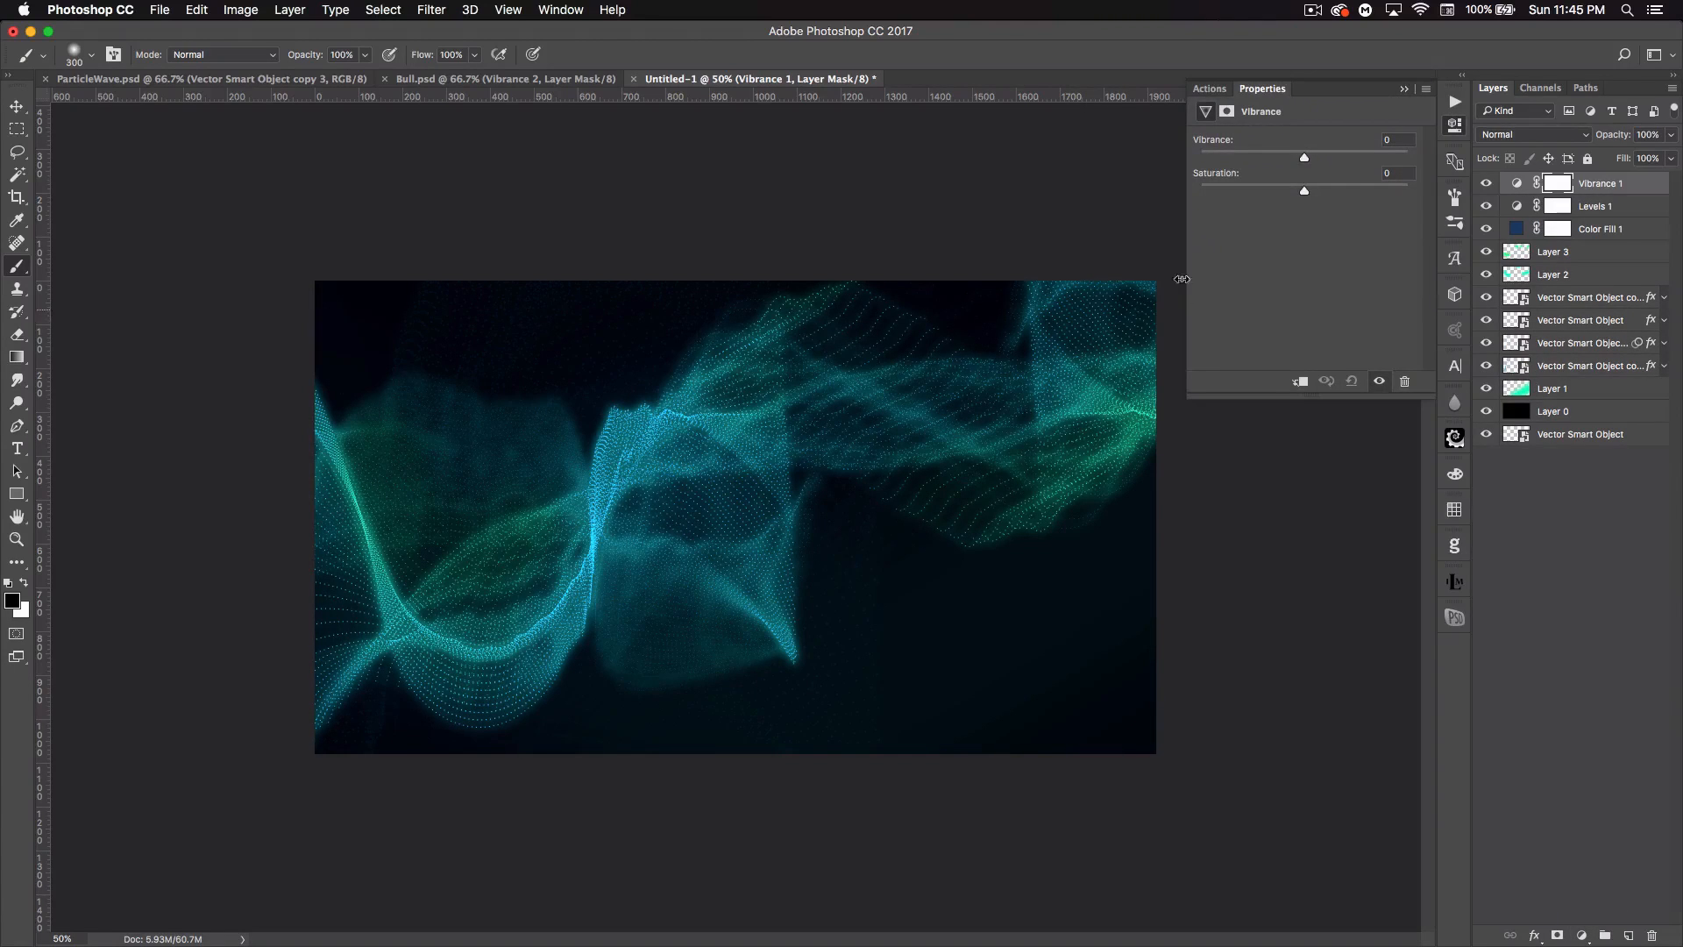
{"action": "left_click_drag", "start_coordinate": [1340, 159], "coordinate": [1411, 263]}
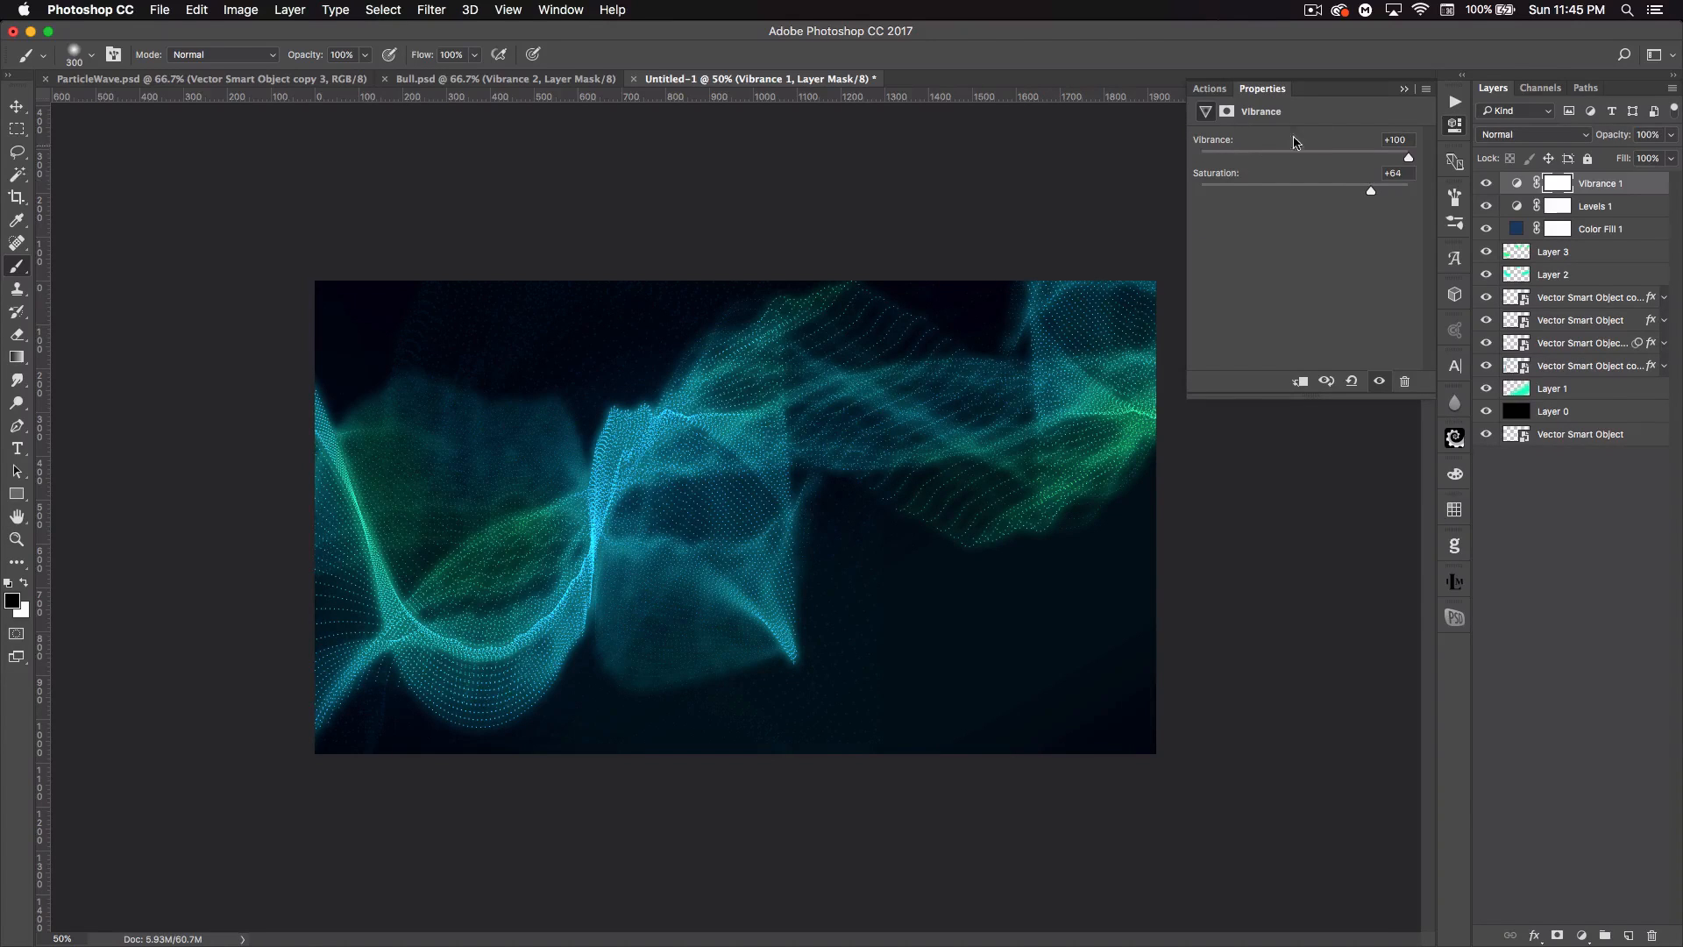
{"action": "left_click", "coordinate": [1404, 89]}
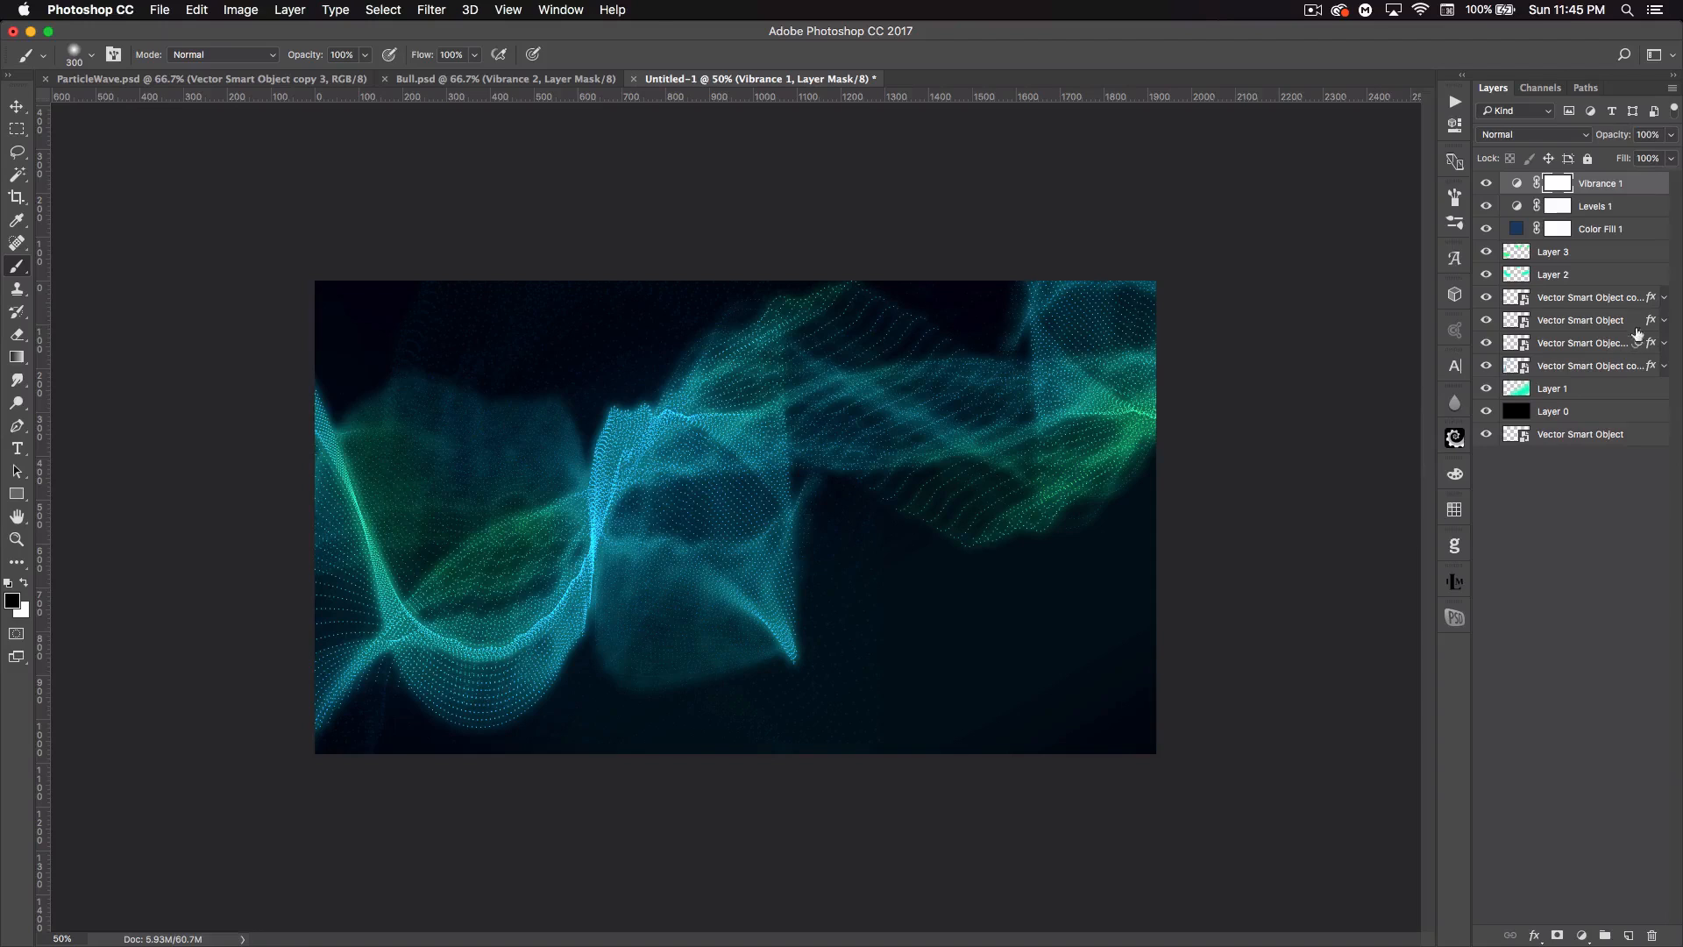
- Add a new layer above Layer 3, make white the foreground color, and choose the rough textured 63 px brush tip
{"action": "left_click", "coordinate": [1579, 253]}
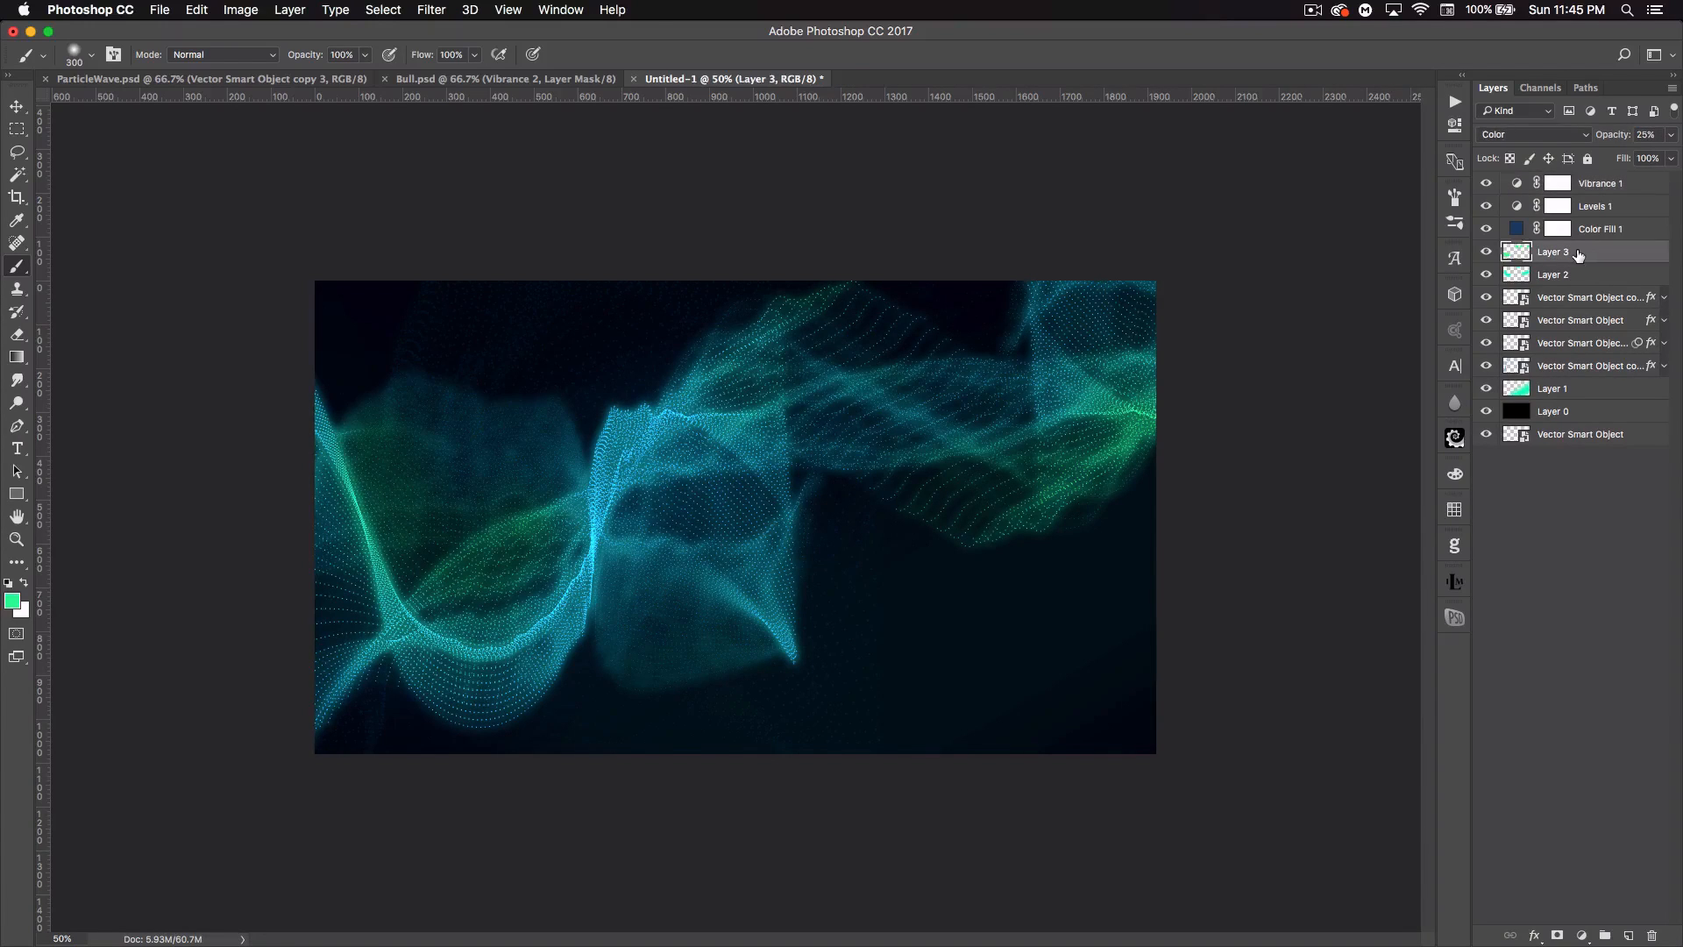
{"action": "left_click", "coordinate": [1628, 935]}
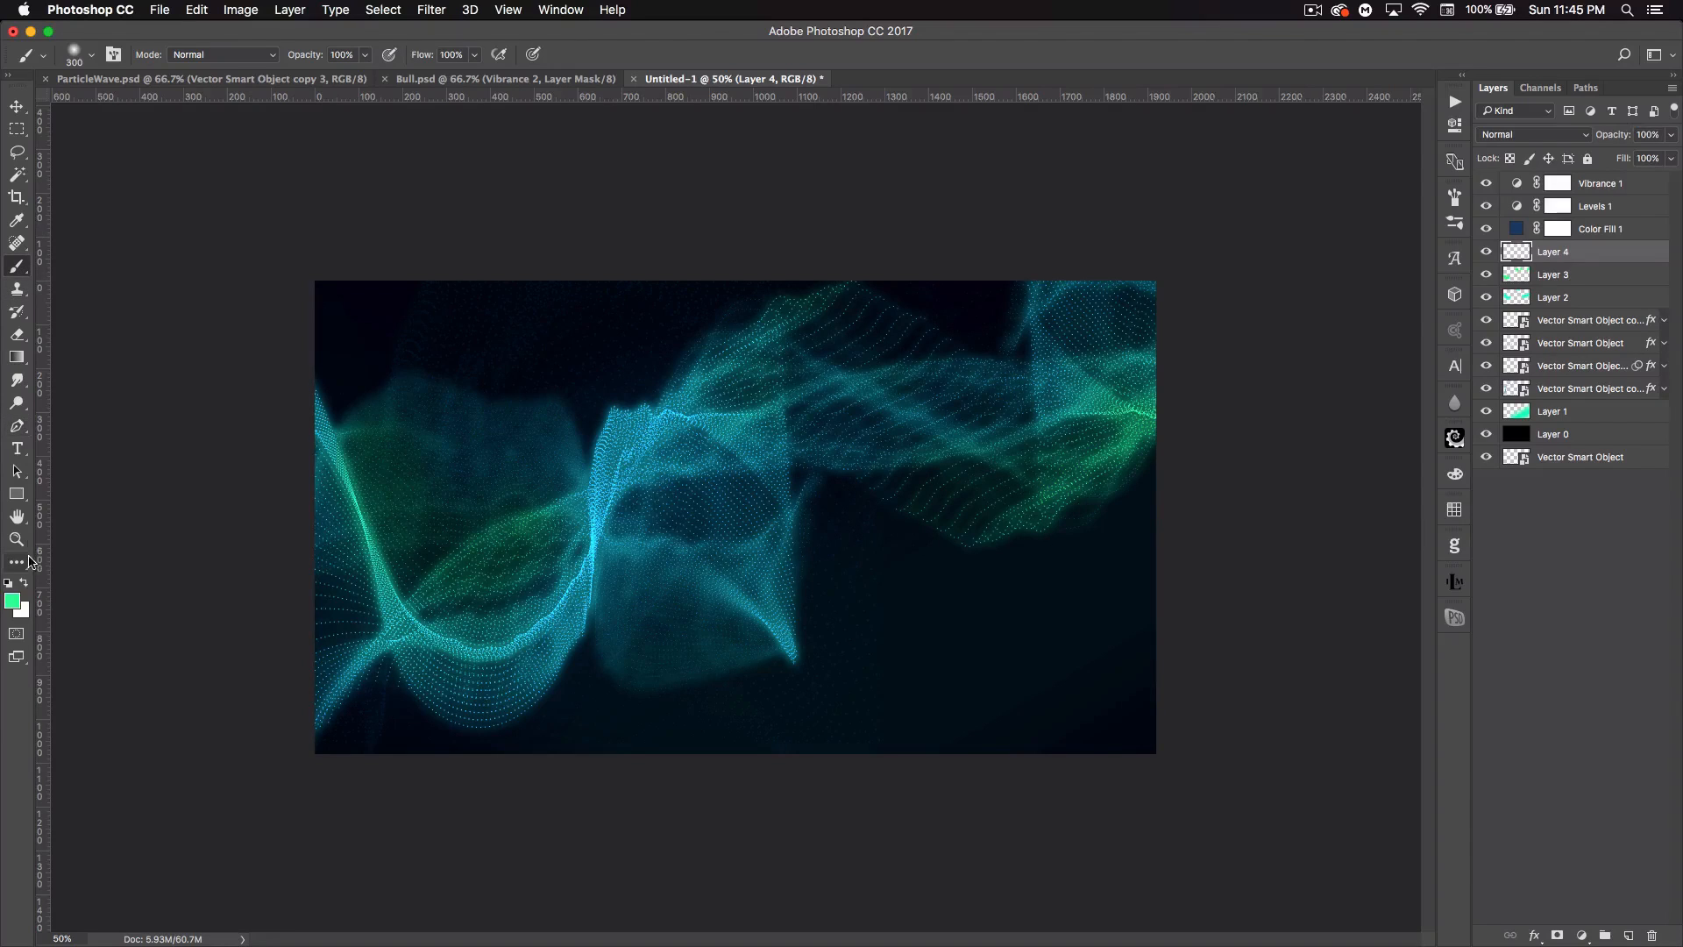
{"action": "left_click", "coordinate": [24, 582]}
{"action": "left_click", "coordinate": [92, 56]}
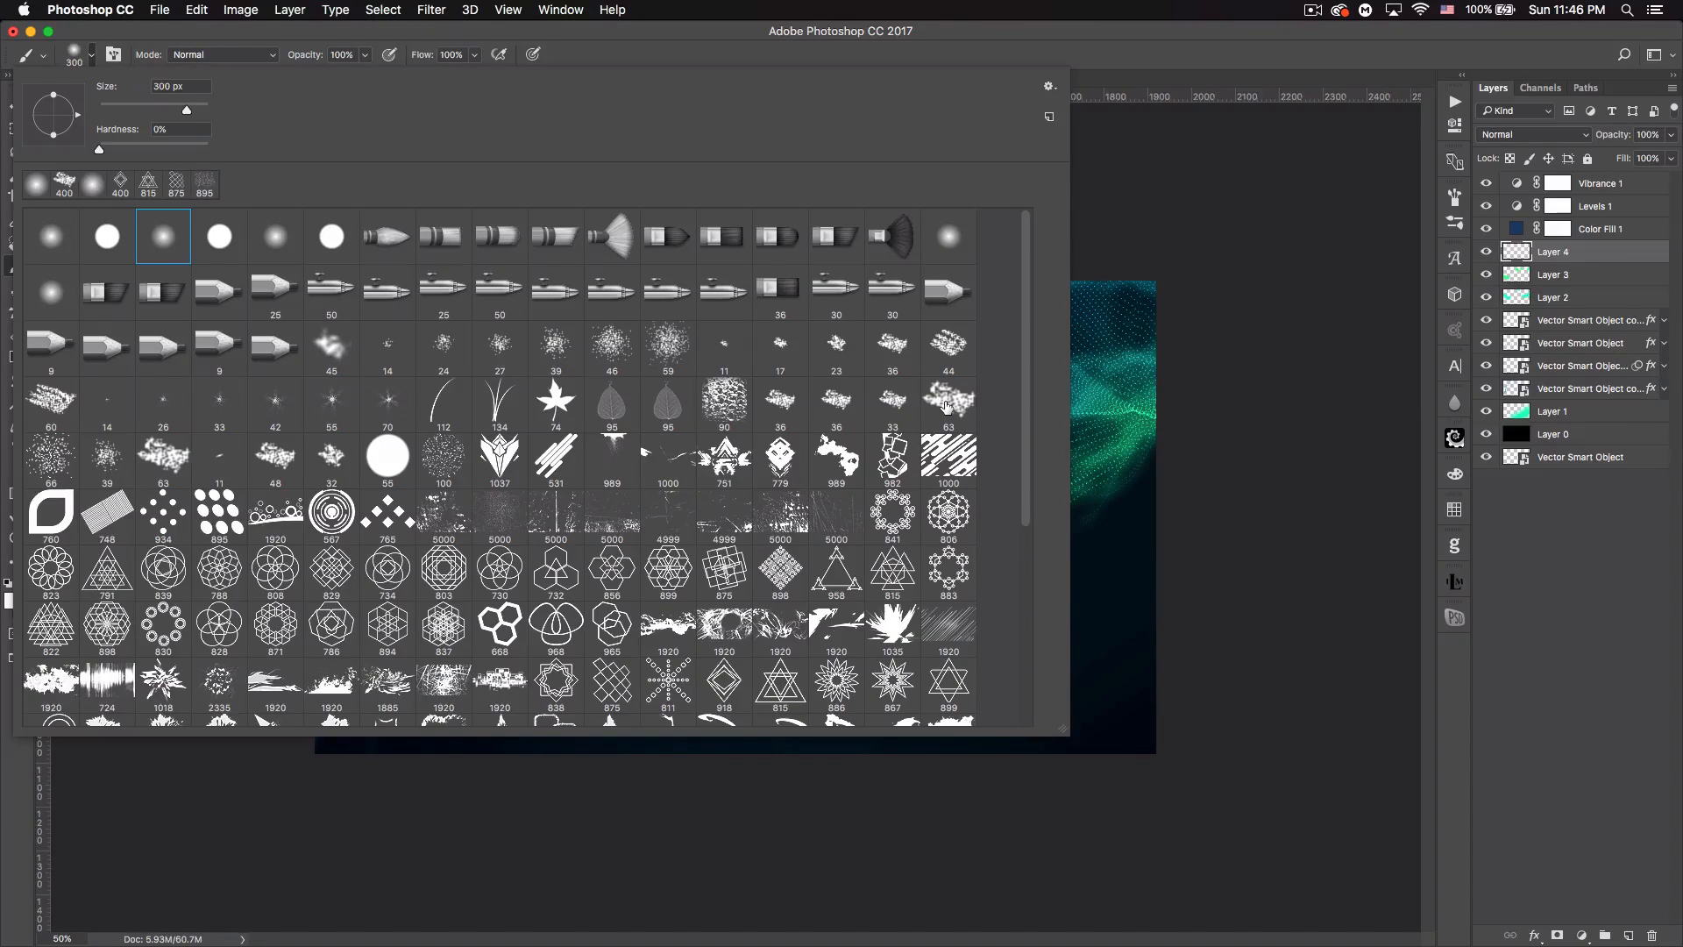
{"action": "left_click", "coordinate": [947, 405]}
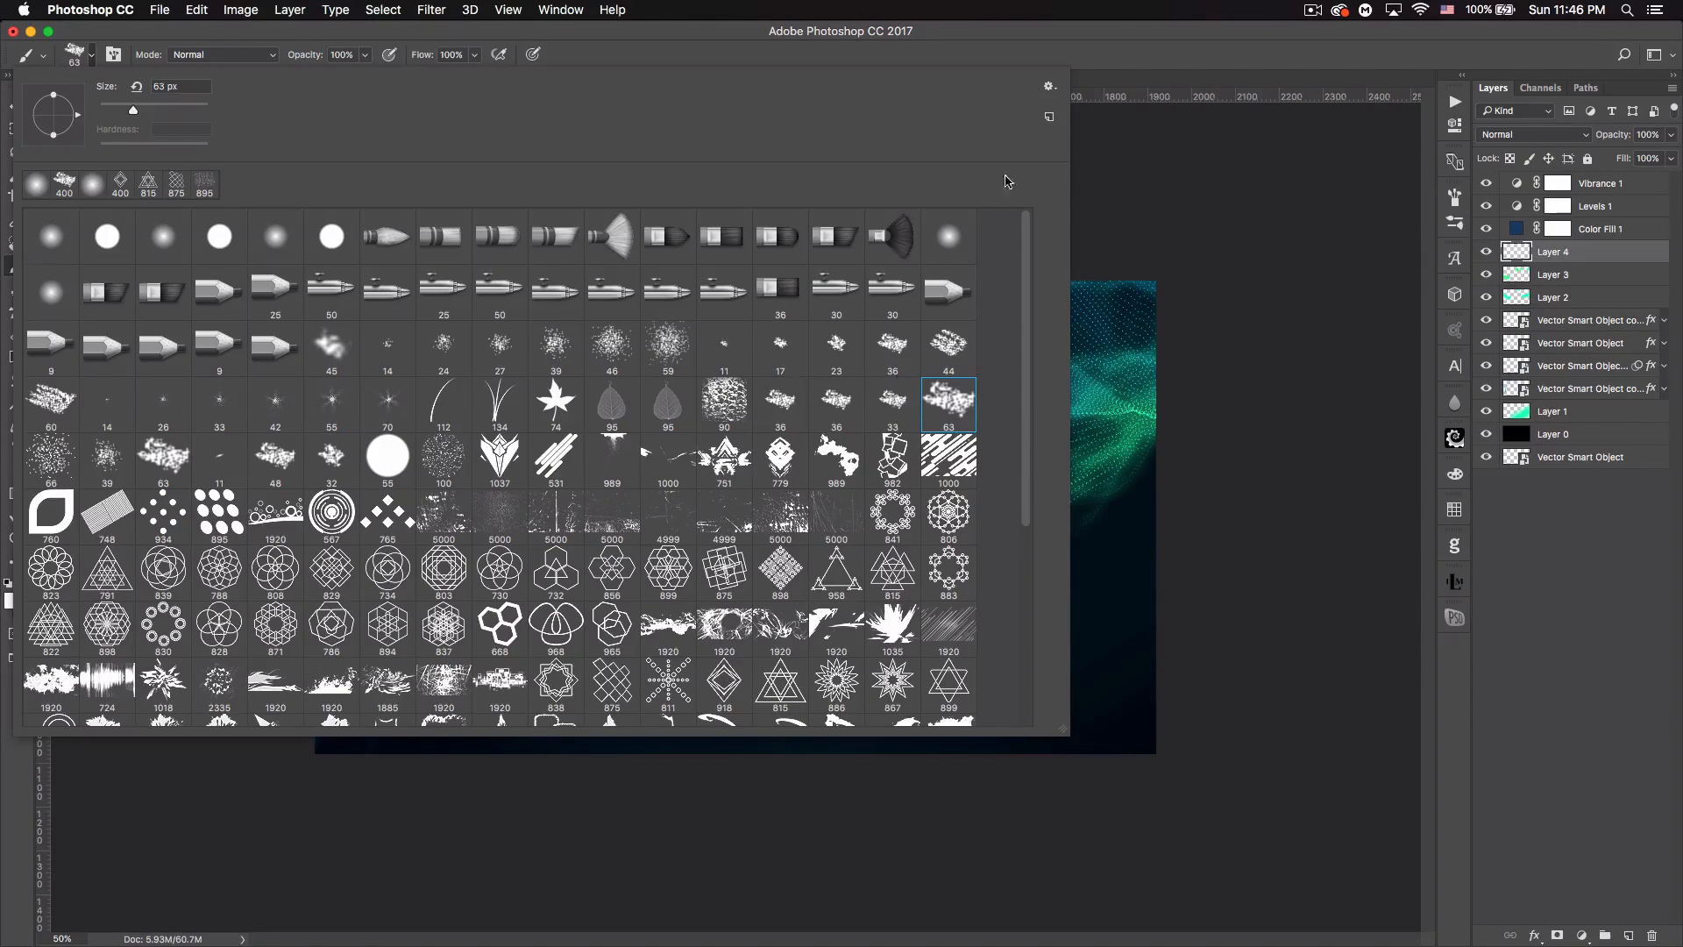
{"action": "key", "text": "Return"}
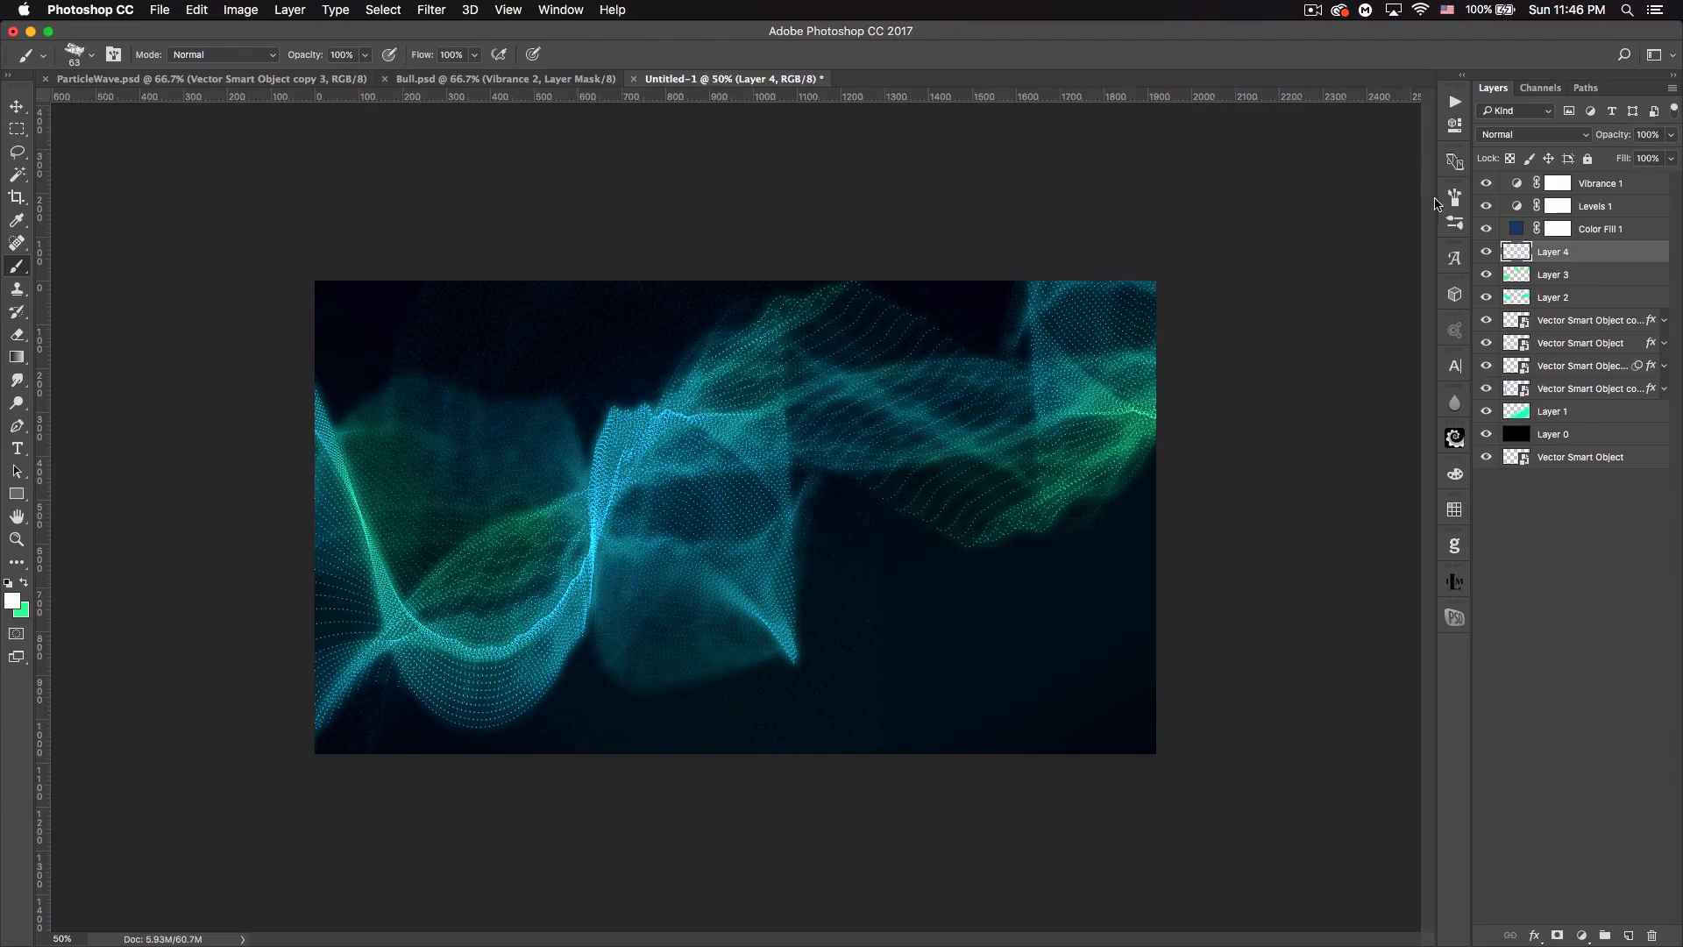
- Set the textured brush tip's size to 400 px and its spacing to 72%
{"action": "left_click", "coordinate": [1454, 198]}
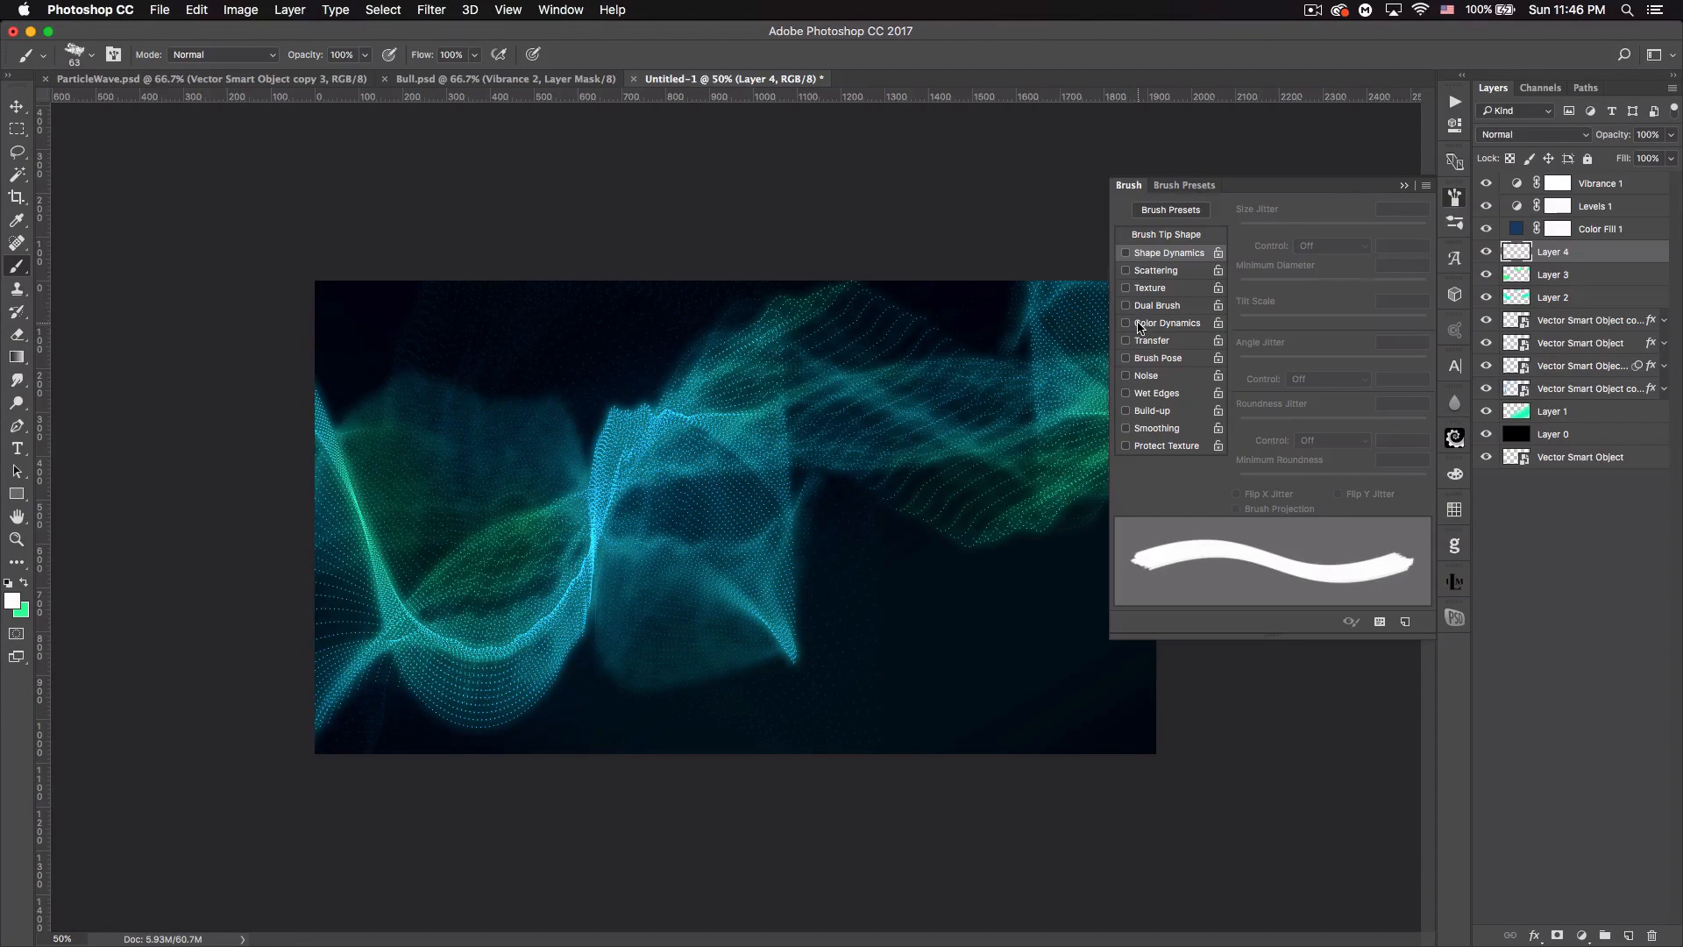
{"action": "left_click", "coordinate": [1158, 235]}
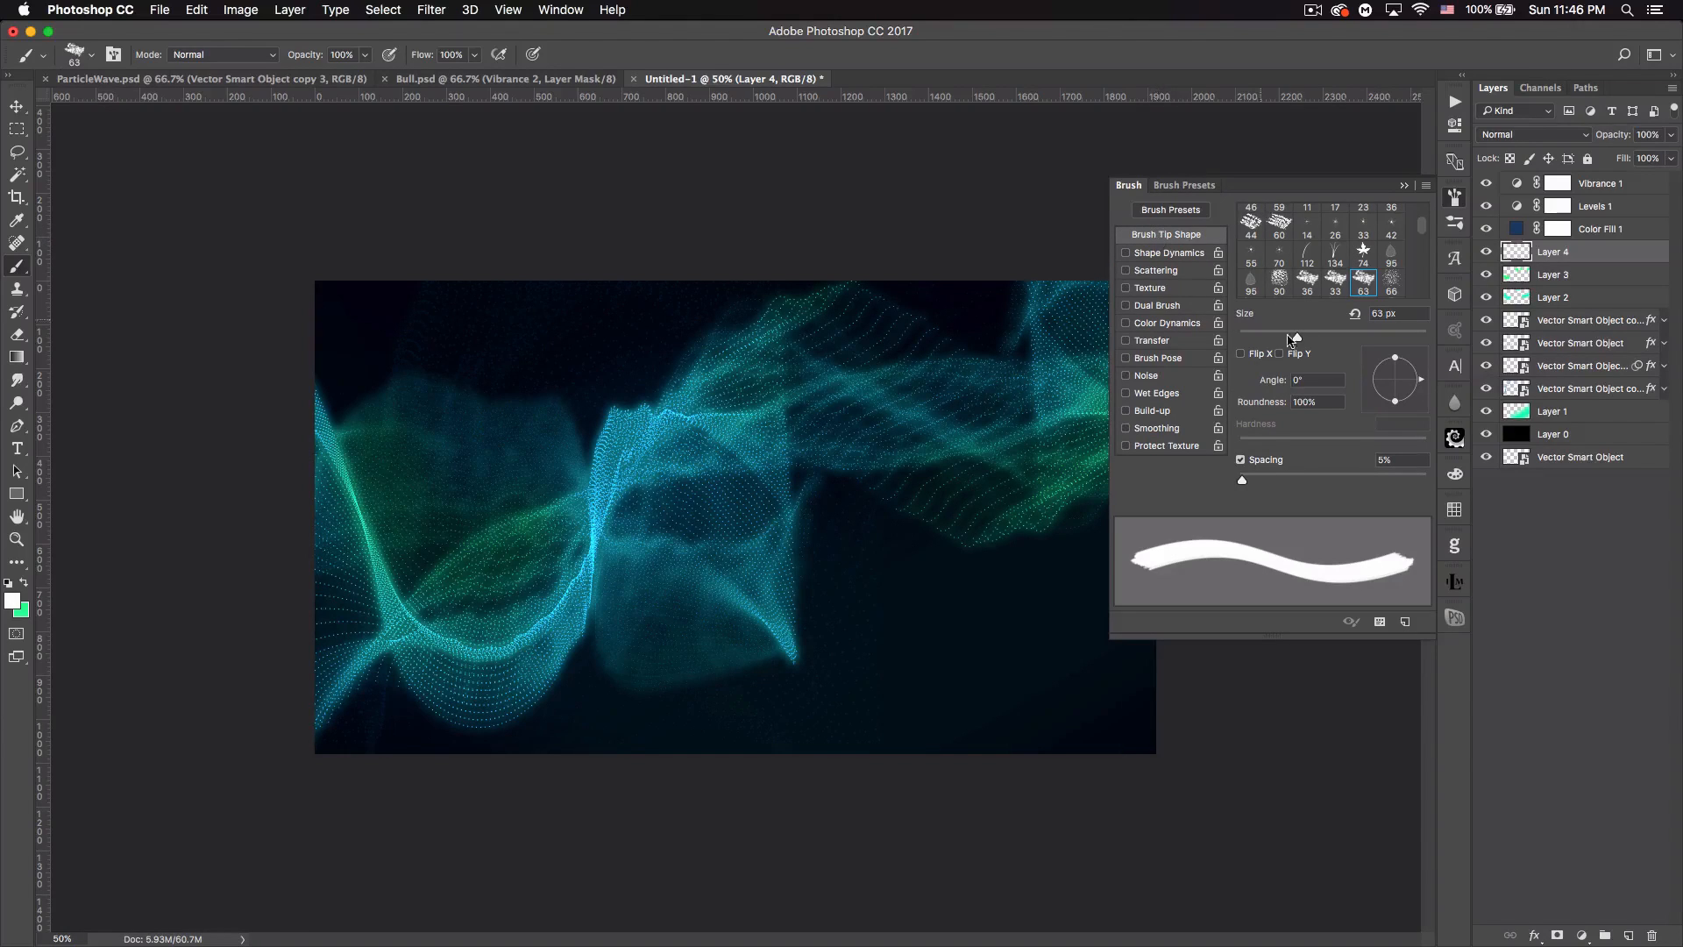
{"action": "left_click", "coordinate": [1407, 318]}
{"action": "type", "text": "400"}
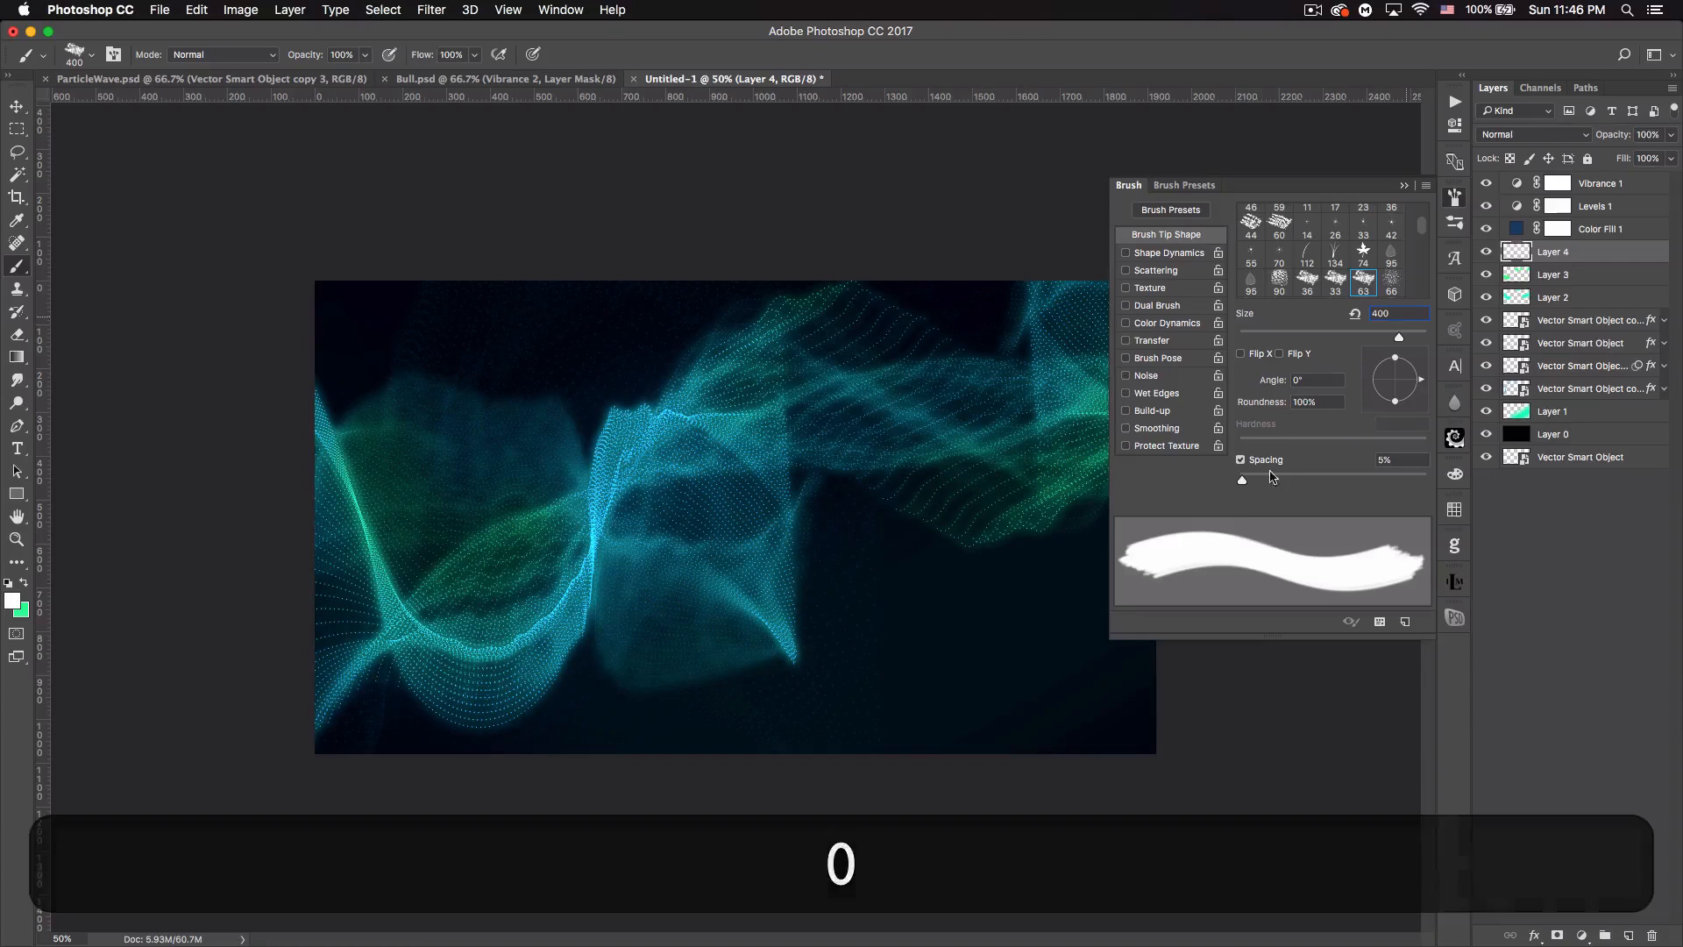
{"action": "left_click_drag", "start_coordinate": [1245, 484], "coordinate": [1305, 479]}
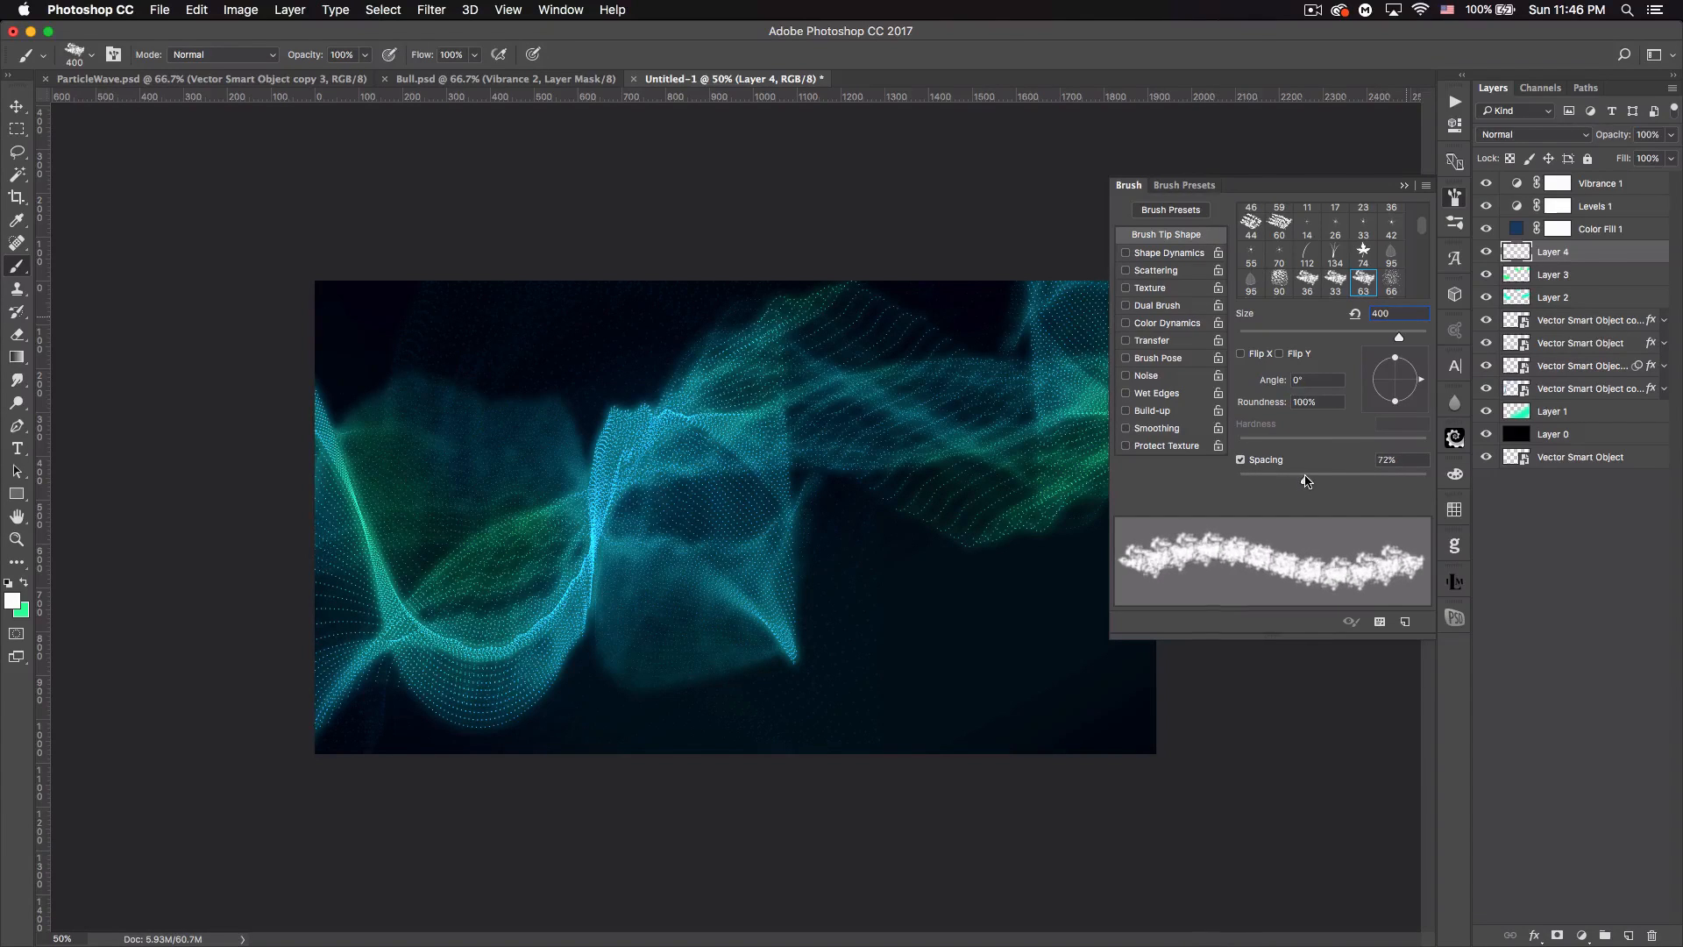
- Enable Shape Dynamics for the brush with 100% size jitter and 20% angle jitter
{"action": "left_click", "coordinate": [1157, 255]}
{"action": "left_click_drag", "start_coordinate": [1240, 230], "coordinate": [1468, 226]}
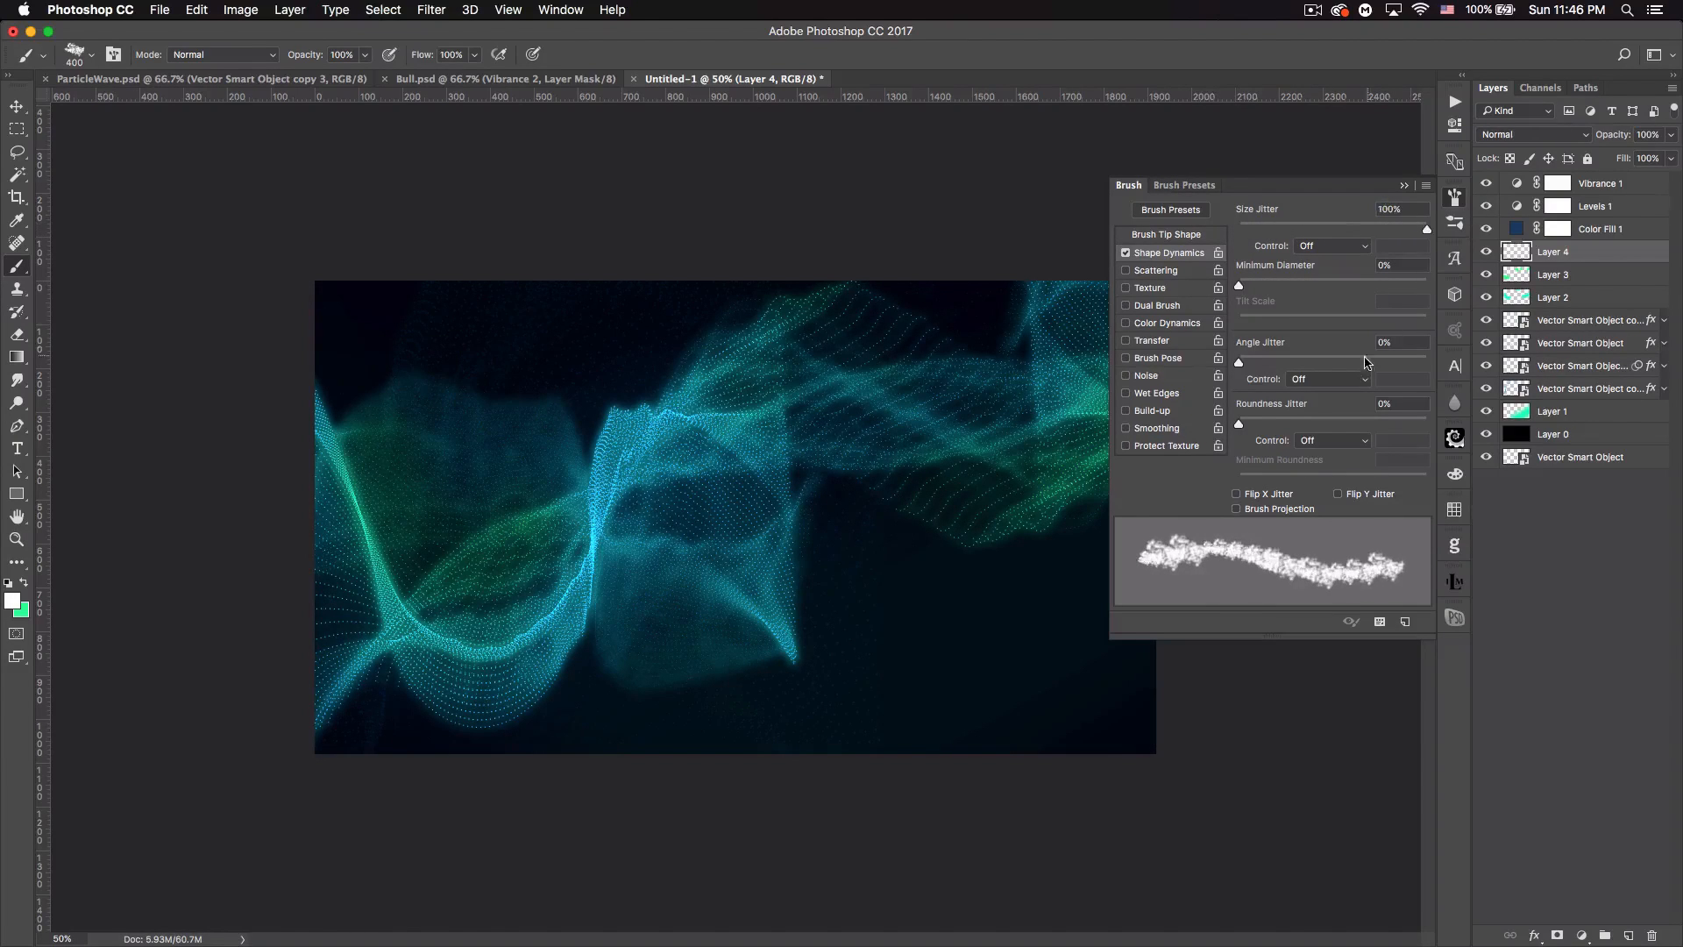
{"action": "left_click_drag", "start_coordinate": [1242, 358], "coordinate": [1276, 369]}
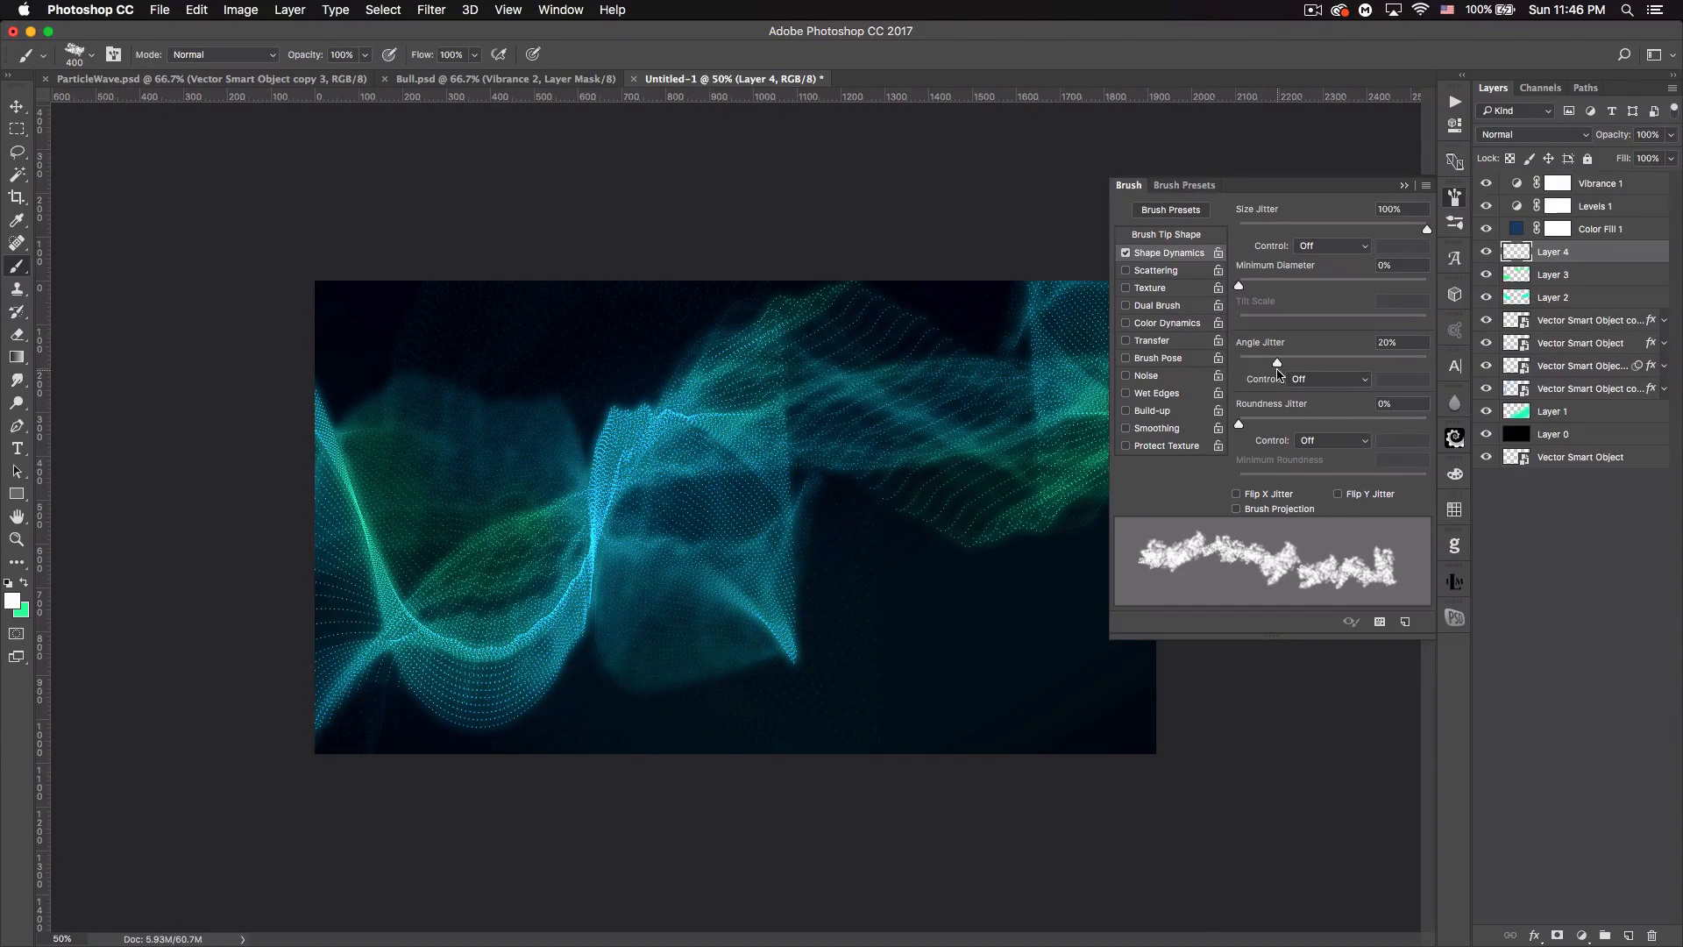
{"action": "left_click", "coordinate": [1403, 187]}
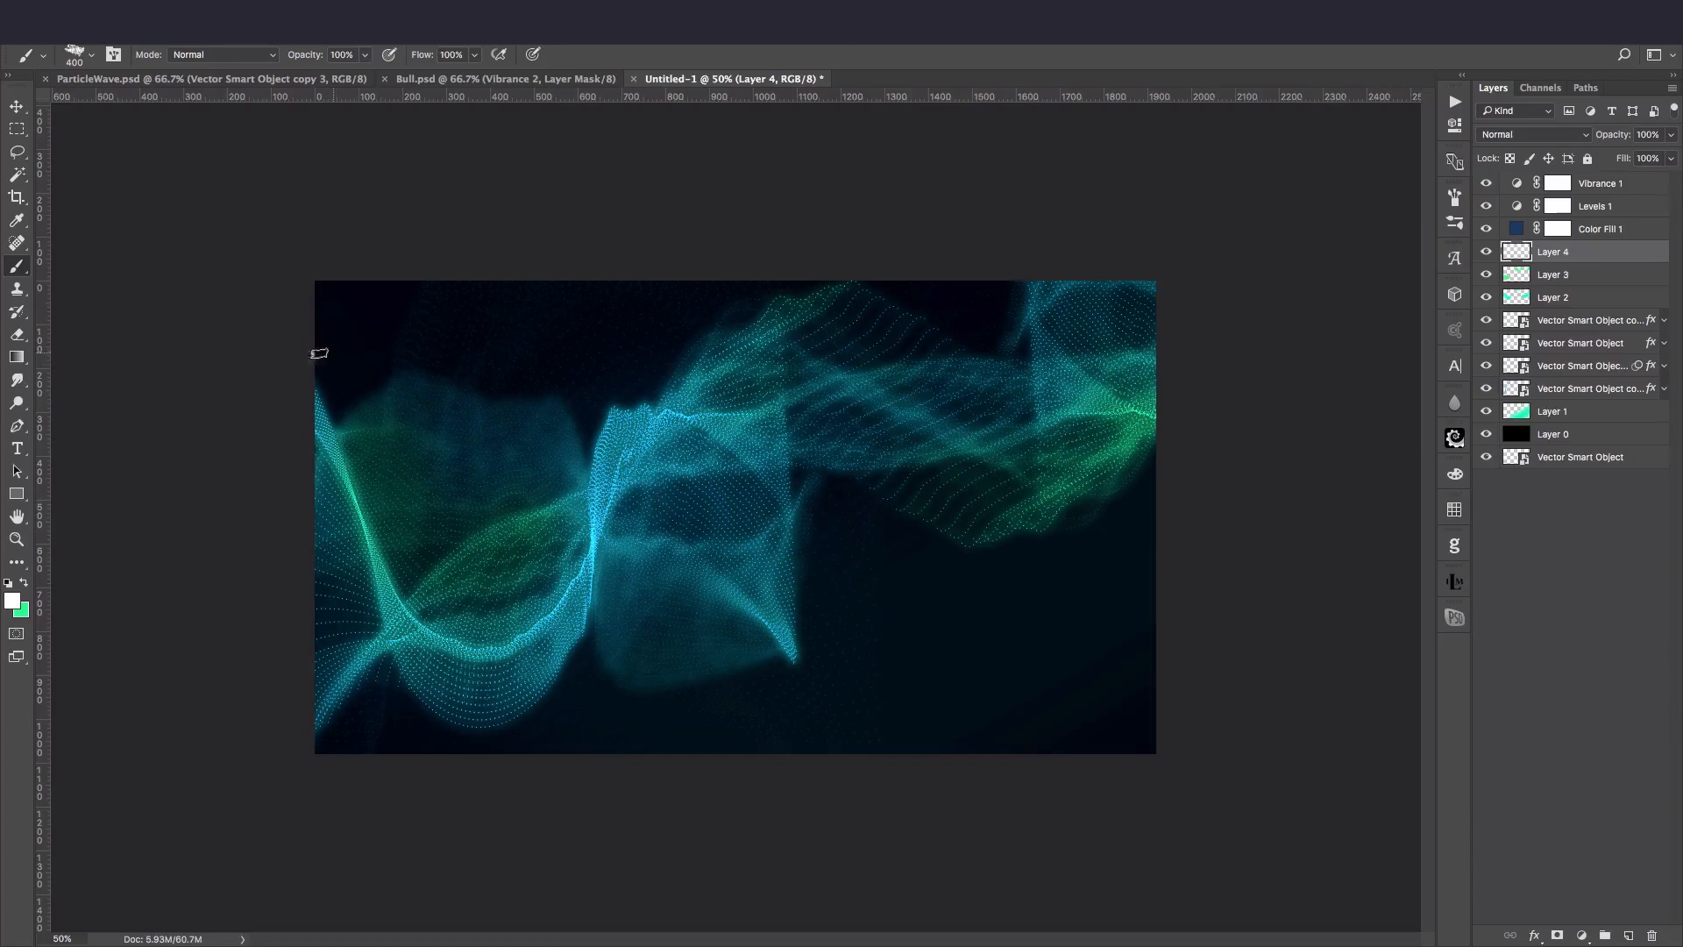
- Paint a white textured stroke along the whole wave and set the layer to Overlay at 28% opacity
{"action": "mouse_move", "coordinate": [338, 478]}
{"action": "left_mouse_down"}
{"action": "mouse_move", "coordinate": [382, 574]}
{"action": "mouse_move", "coordinate": [500, 704]}
{"action": "mouse_move", "coordinate": [555, 592]}
{"action": "mouse_move", "coordinate": [667, 450]}
{"action": "mouse_move", "coordinate": [797, 382]}
{"action": "mouse_move", "coordinate": [896, 426]}
{"action": "mouse_move", "coordinate": [1187, 300]}
{"action": "left_mouse_up"}
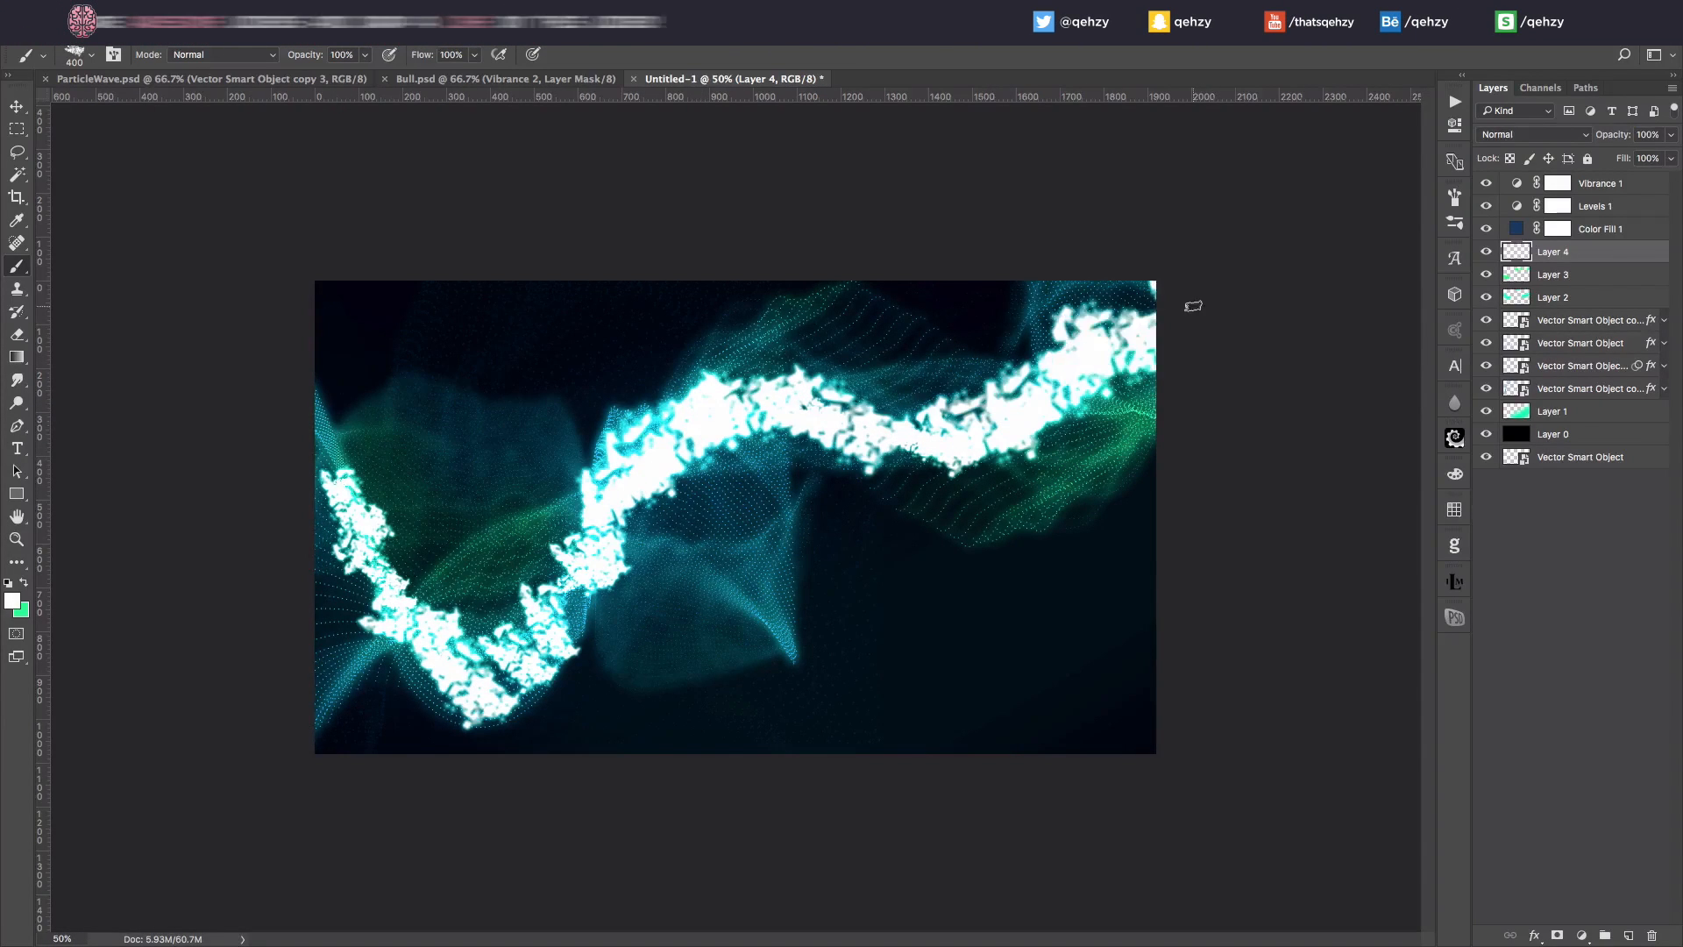
{"action": "left_click_drag", "start_coordinate": [351, 477], "coordinate": [263, 434]}
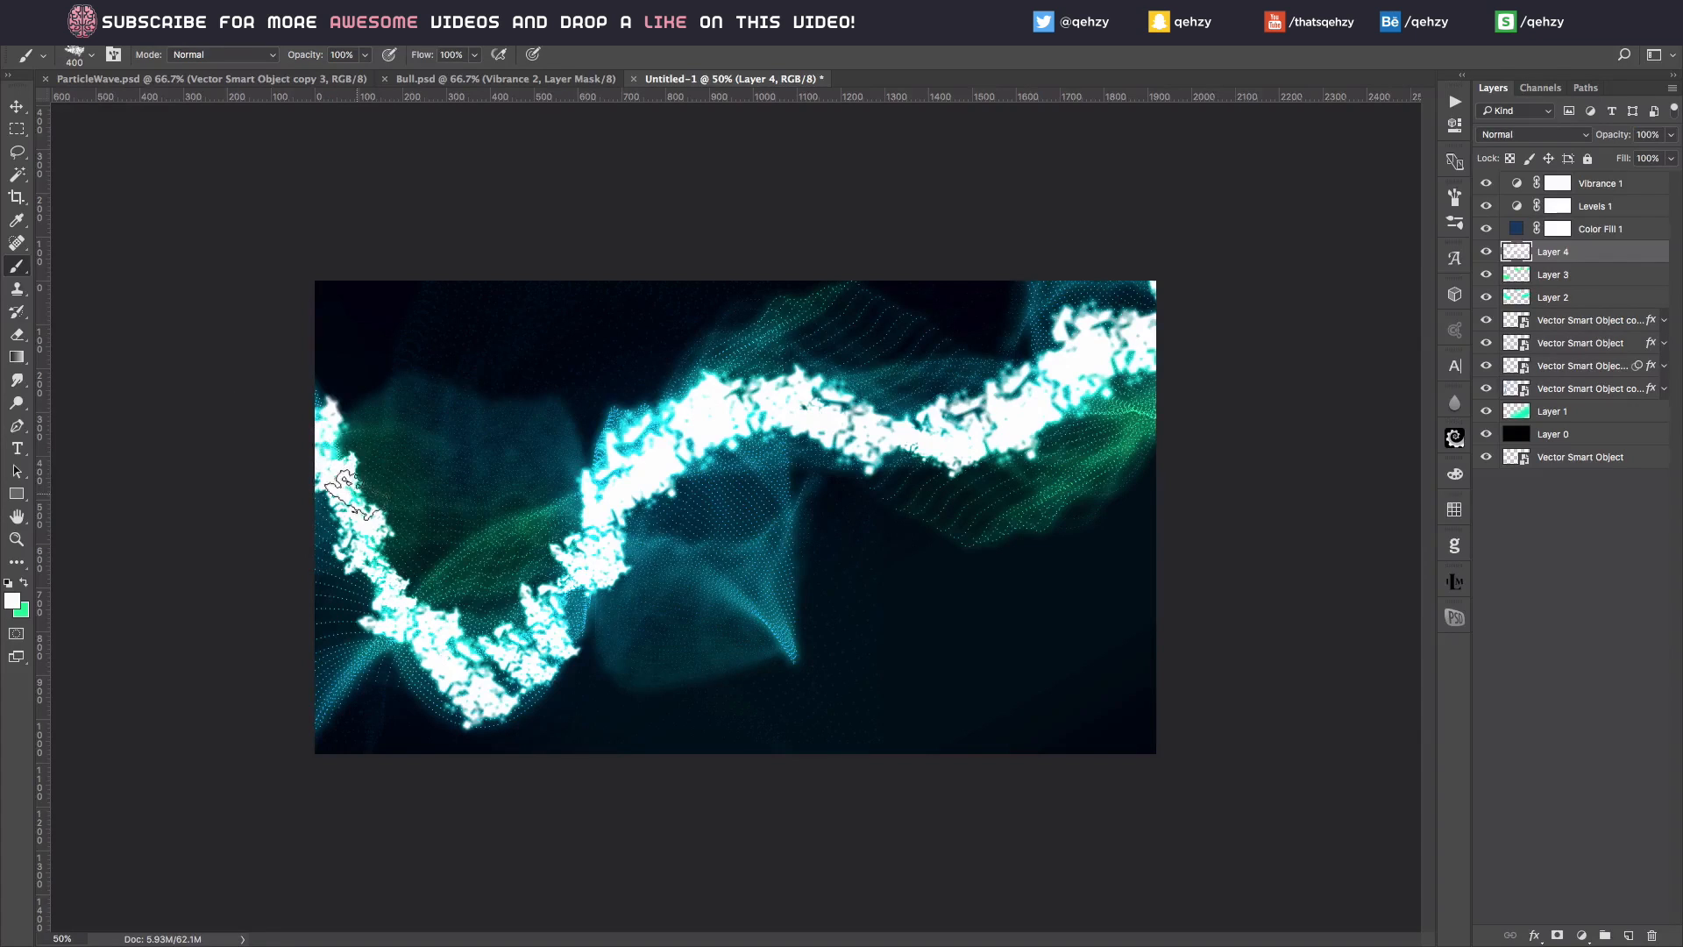
{"action": "left_click", "coordinate": [1545, 136]}
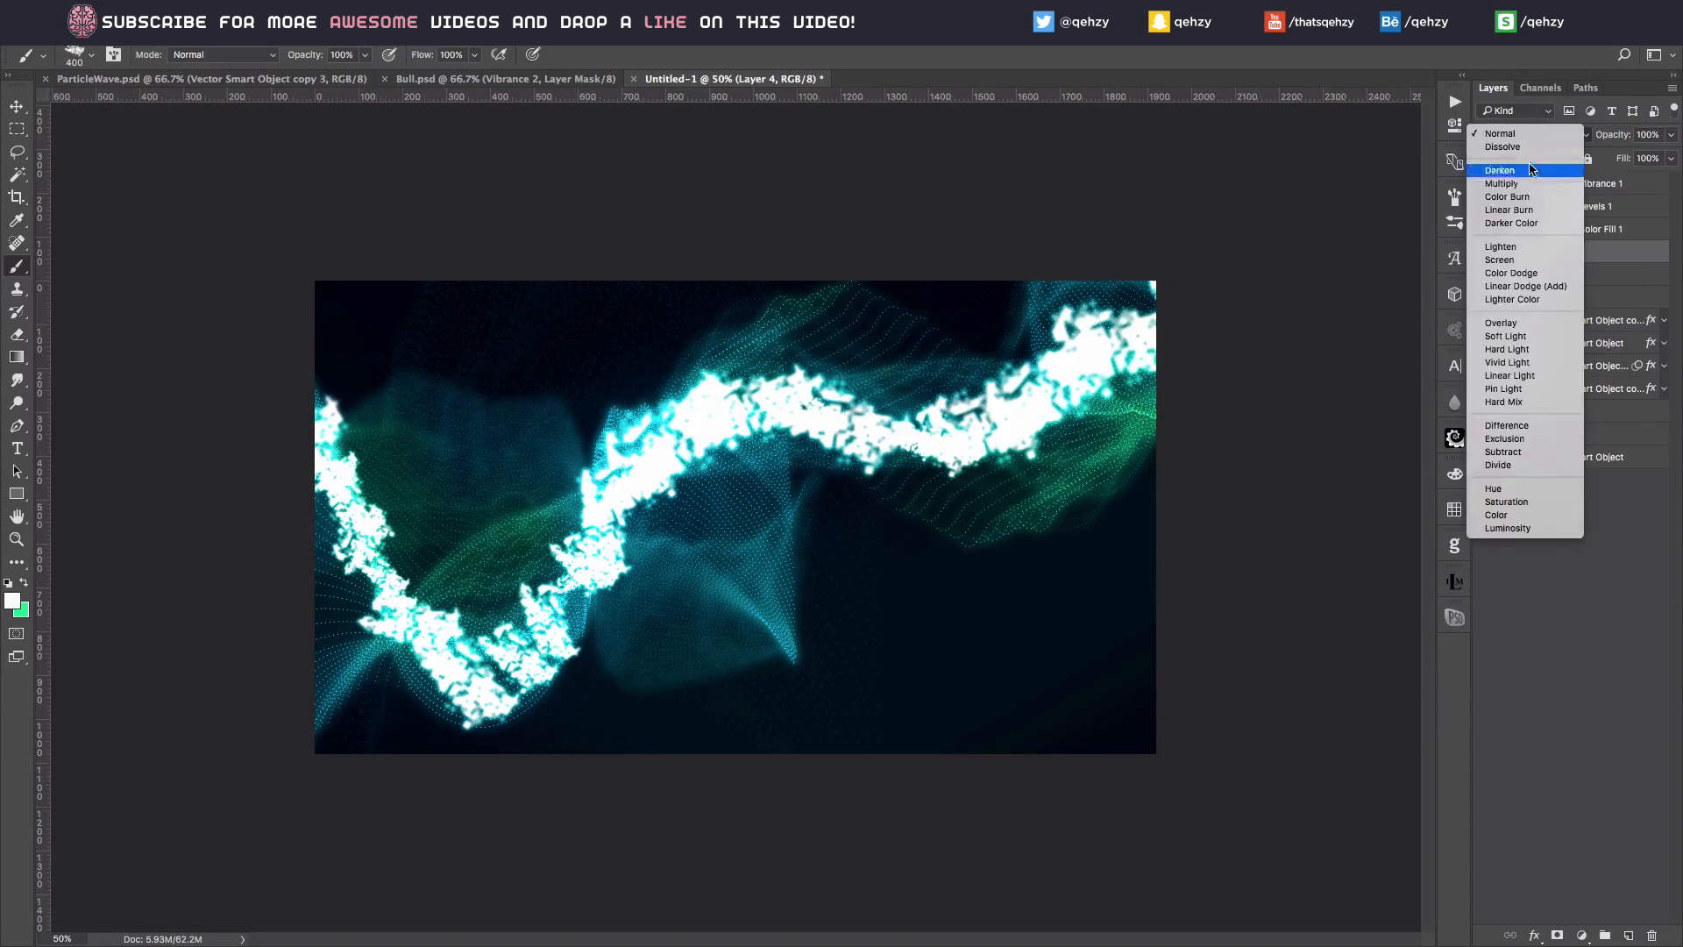
{"action": "left_click", "coordinate": [1512, 329]}
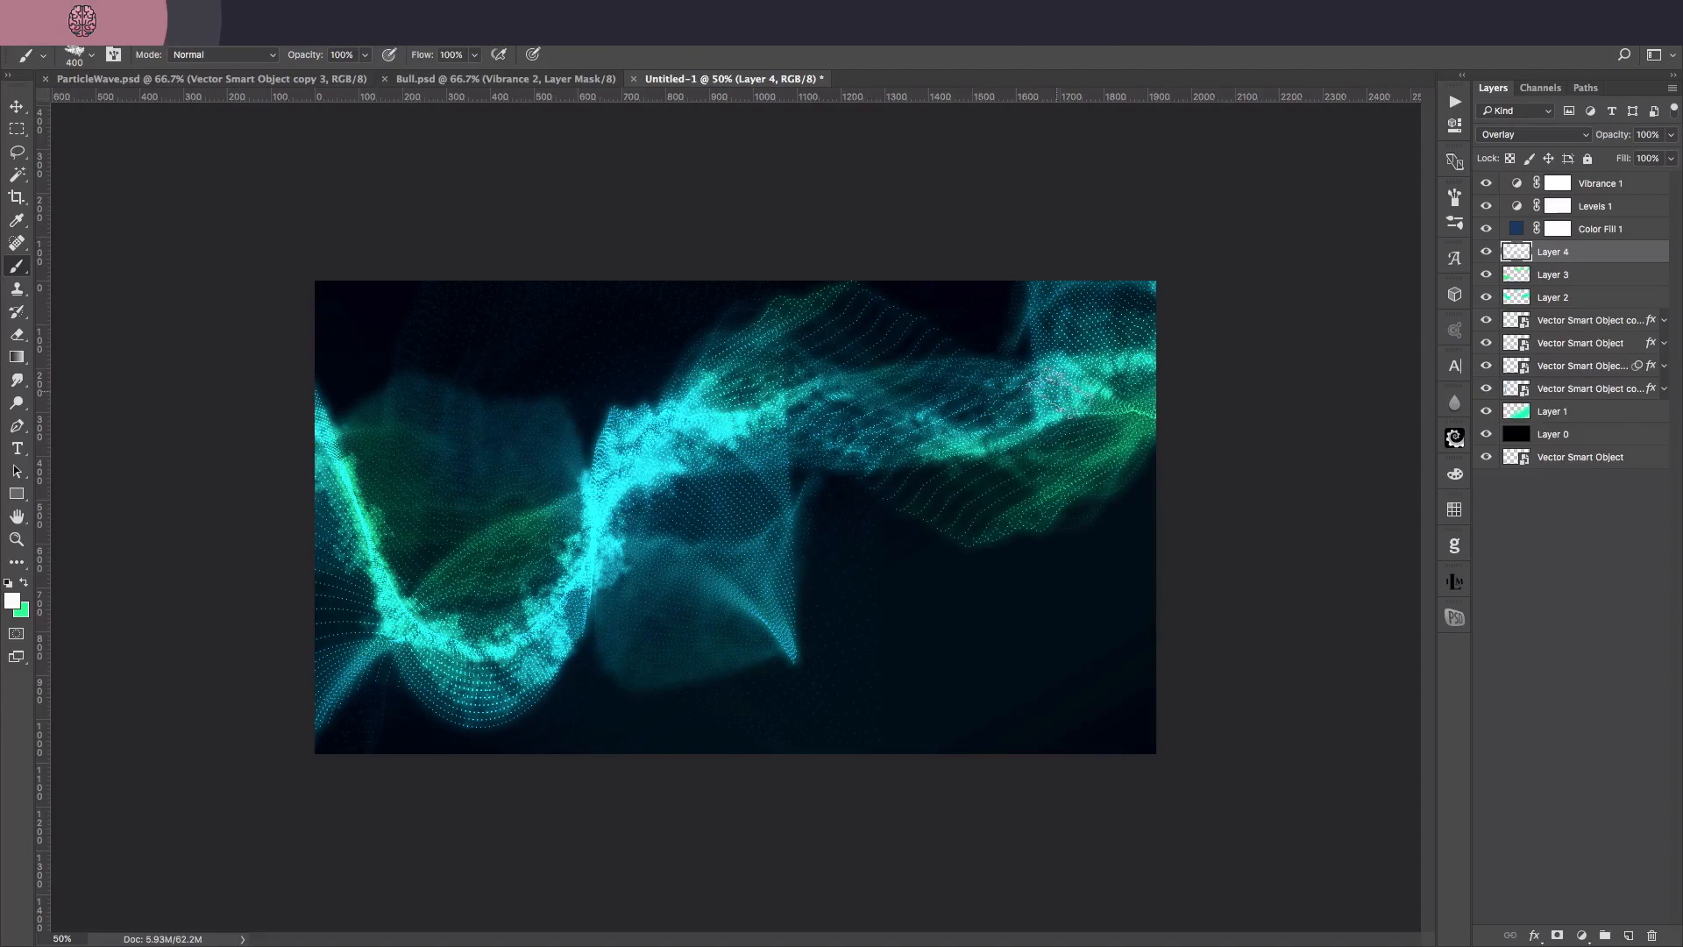
{"action": "left_click_drag", "start_coordinate": [1629, 129], "coordinate": [1555, 138]}
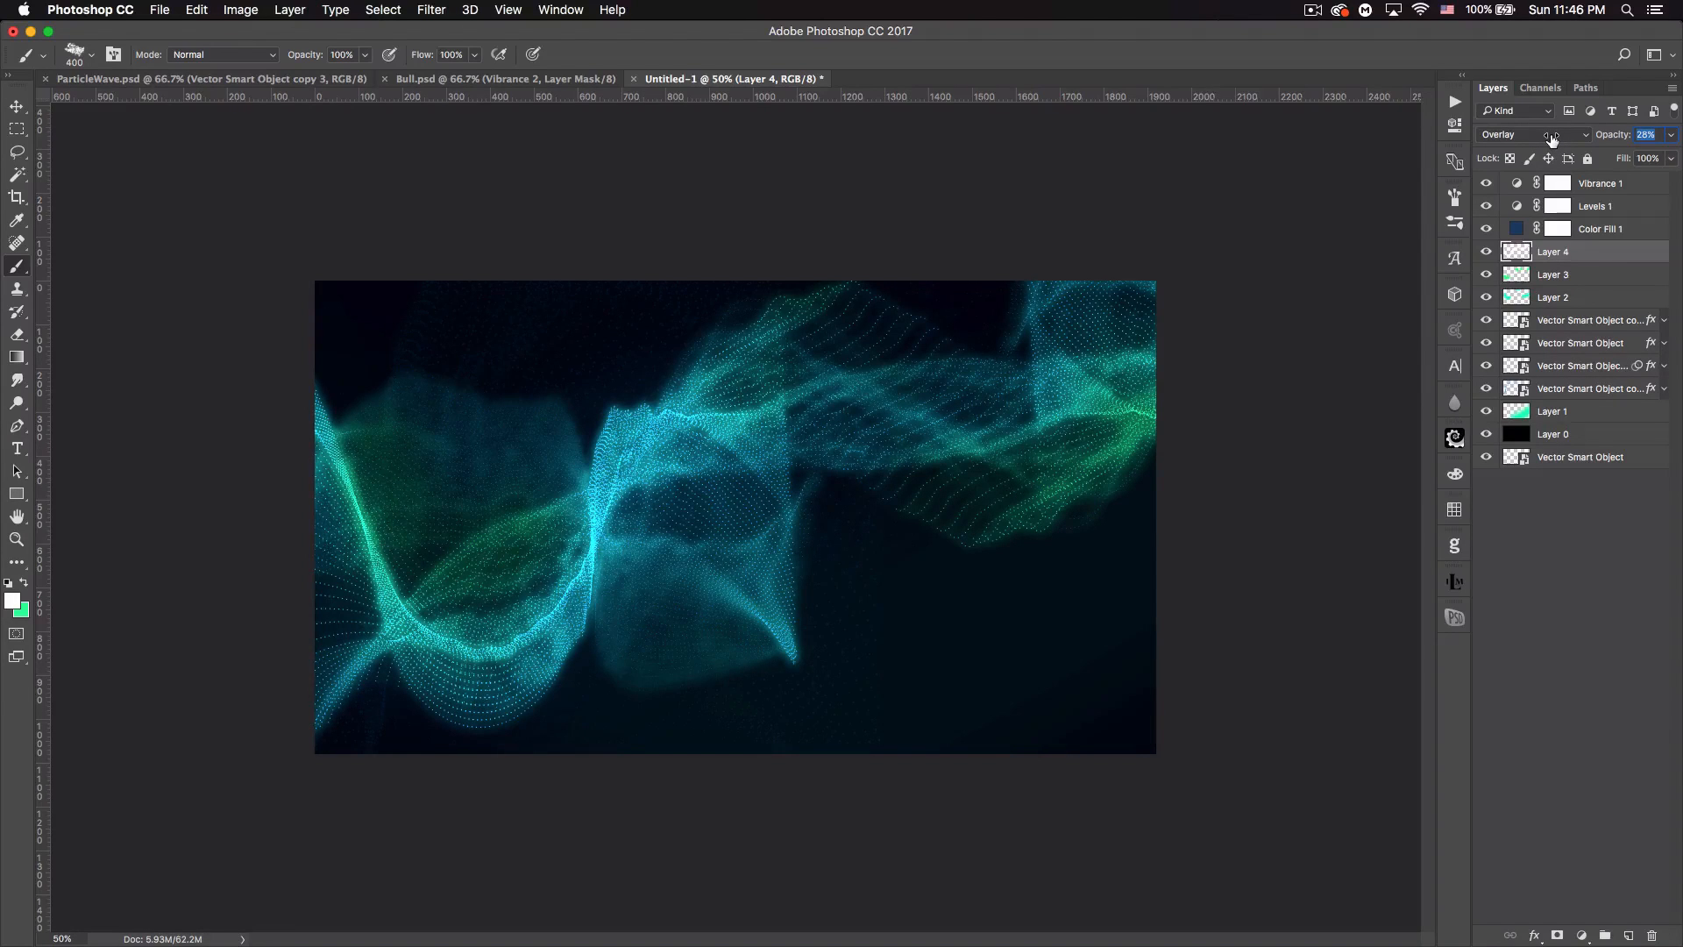
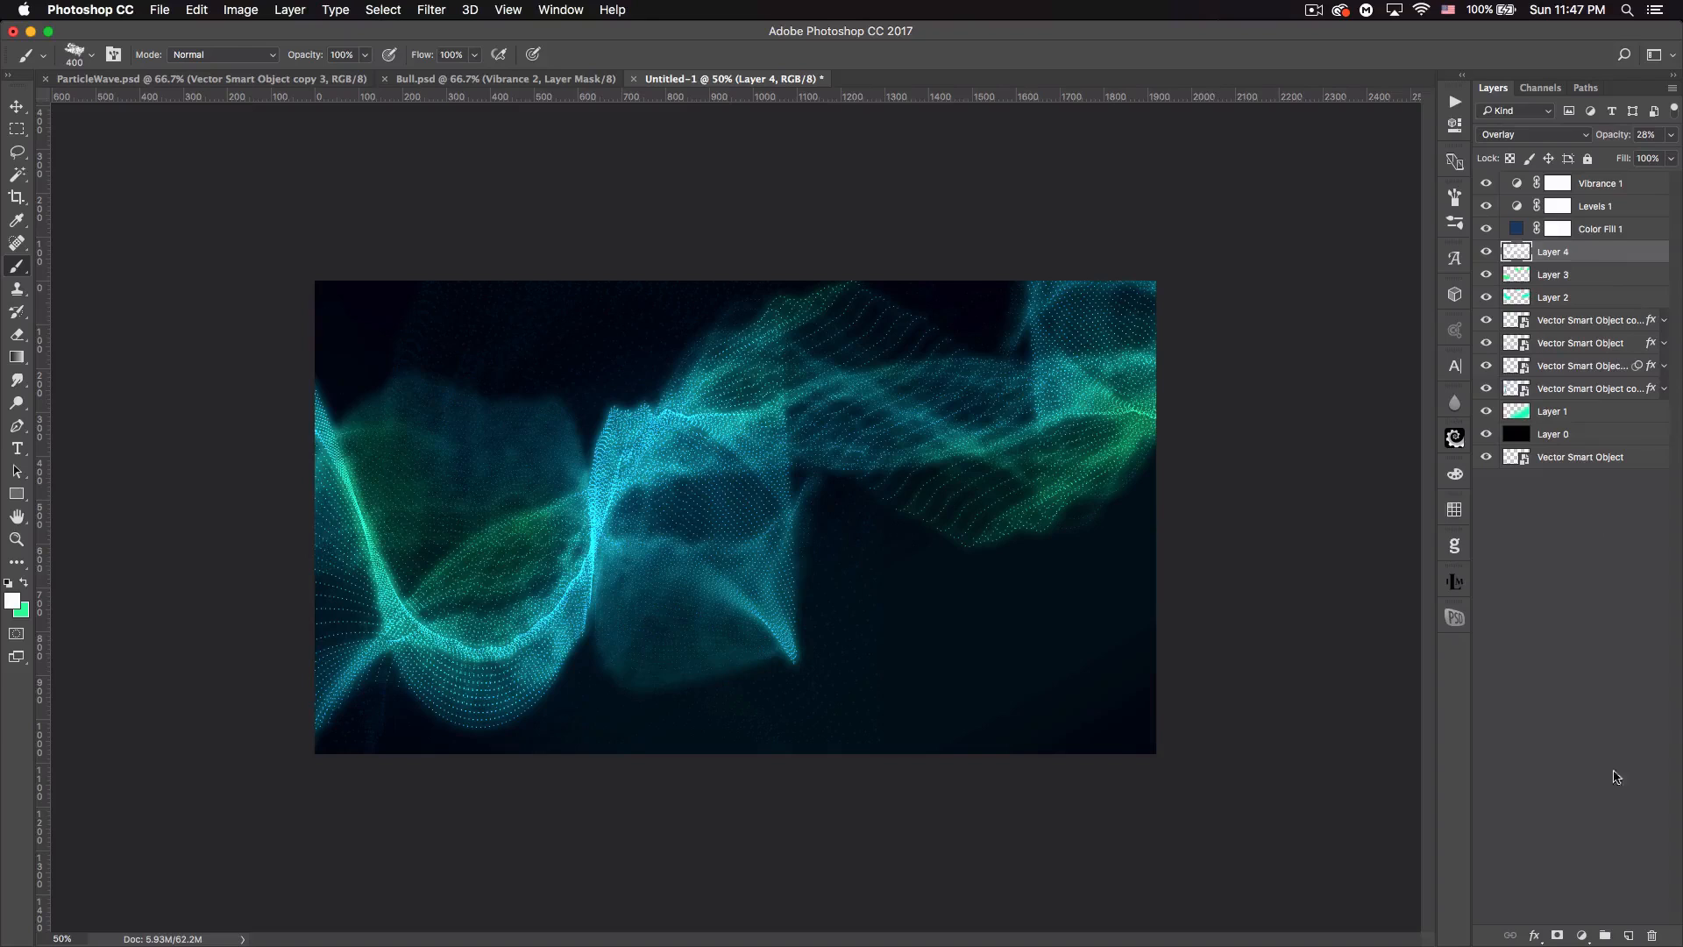
- Add a layer above Layer 4, paint white textured strokes across the lower-right and upper-left dark areas, and set it to Overlay with lowered opacity
{"action": "left_click", "coordinate": [1630, 933]}
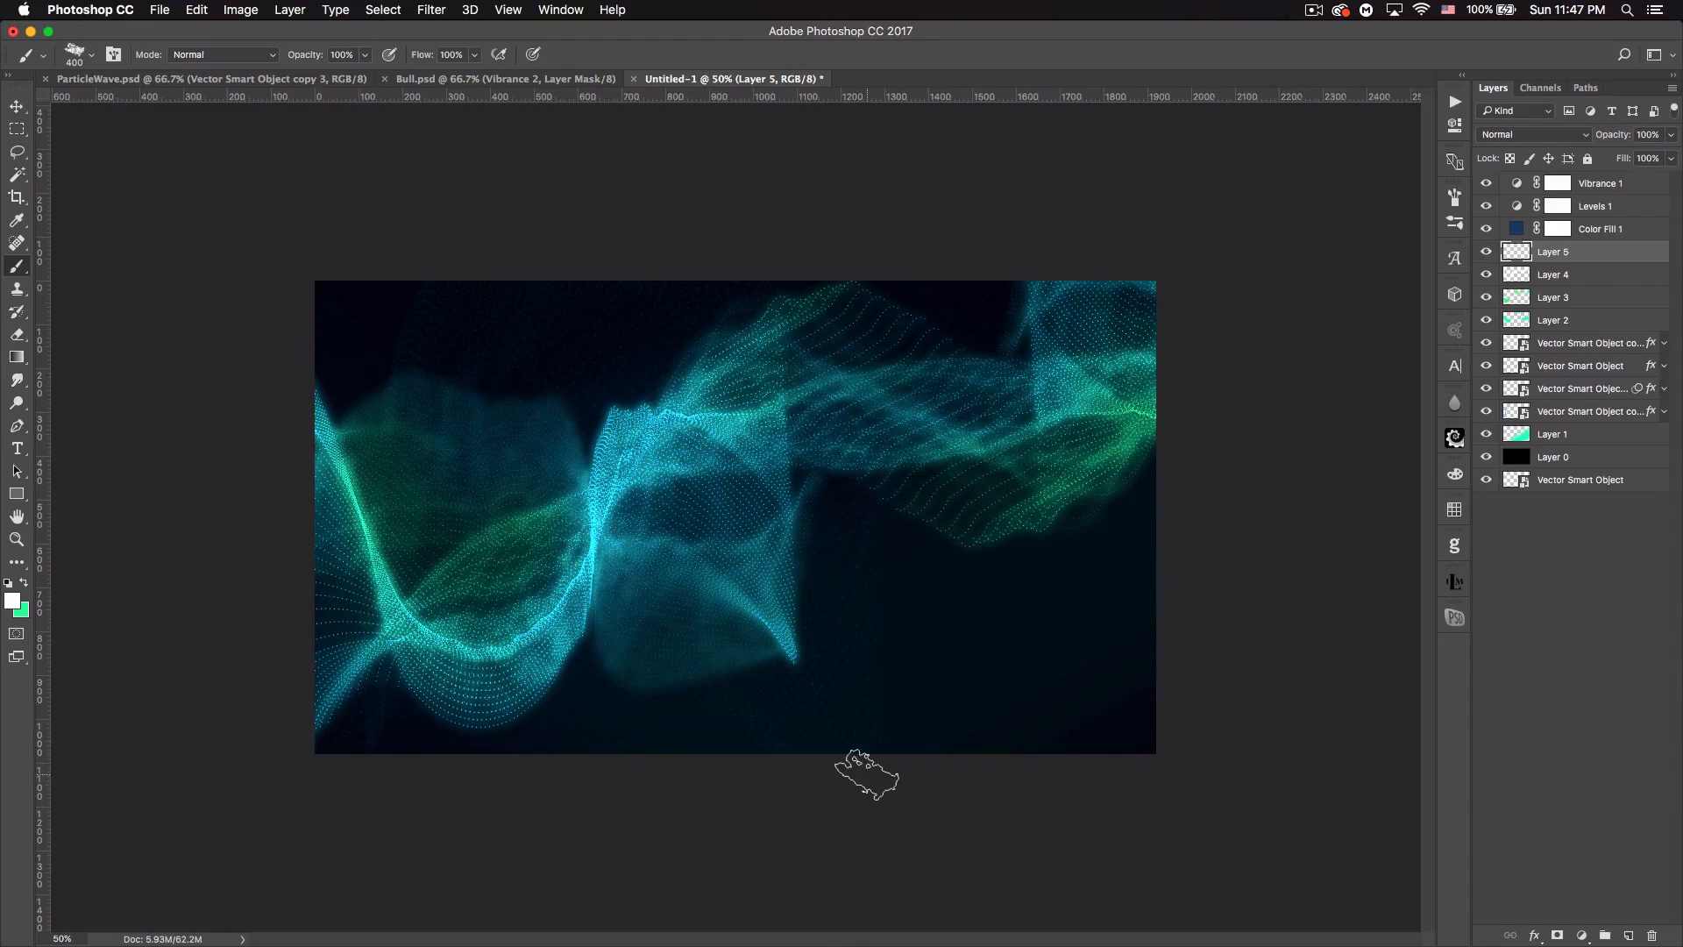
{"action": "mouse_move", "coordinate": [727, 802]}
{"action": "left_mouse_down"}
{"action": "mouse_move", "coordinate": [965, 613]}
{"action": "mouse_move", "coordinate": [1353, 552]}
{"action": "left_mouse_up"}
{"action": "mouse_move", "coordinate": [404, 259]}
{"action": "left_mouse_down"}
{"action": "mouse_move", "coordinate": [359, 304]}
{"action": "mouse_move", "coordinate": [717, 243]}
{"action": "mouse_move", "coordinate": [839, 197]}
{"action": "left_mouse_up"}
{"action": "left_click", "coordinate": [1525, 136]}
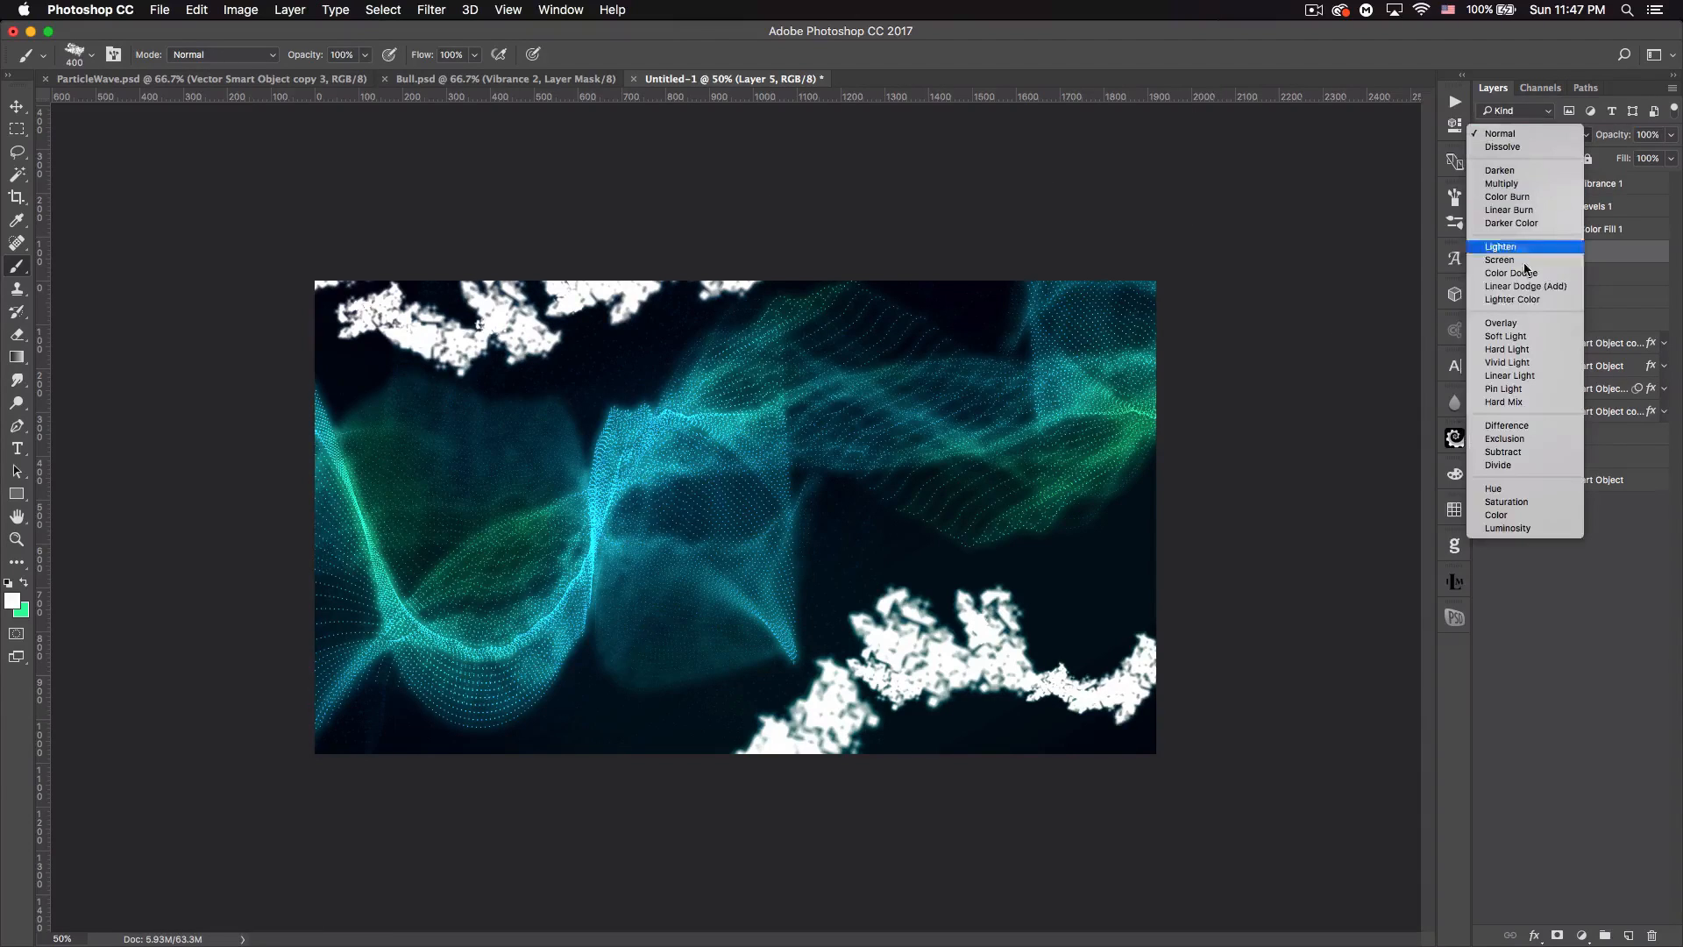
{"action": "left_click", "coordinate": [1535, 324]}
{"action": "mouse_move", "coordinate": [1617, 133]}
{"action": "left_mouse_down"}
{"action": "mouse_move", "coordinate": [1546, 130]}
{"action": "mouse_move", "coordinate": [1590, 129]}
{"action": "mouse_move", "coordinate": [1567, 127]}
{"action": "left_mouse_up"}
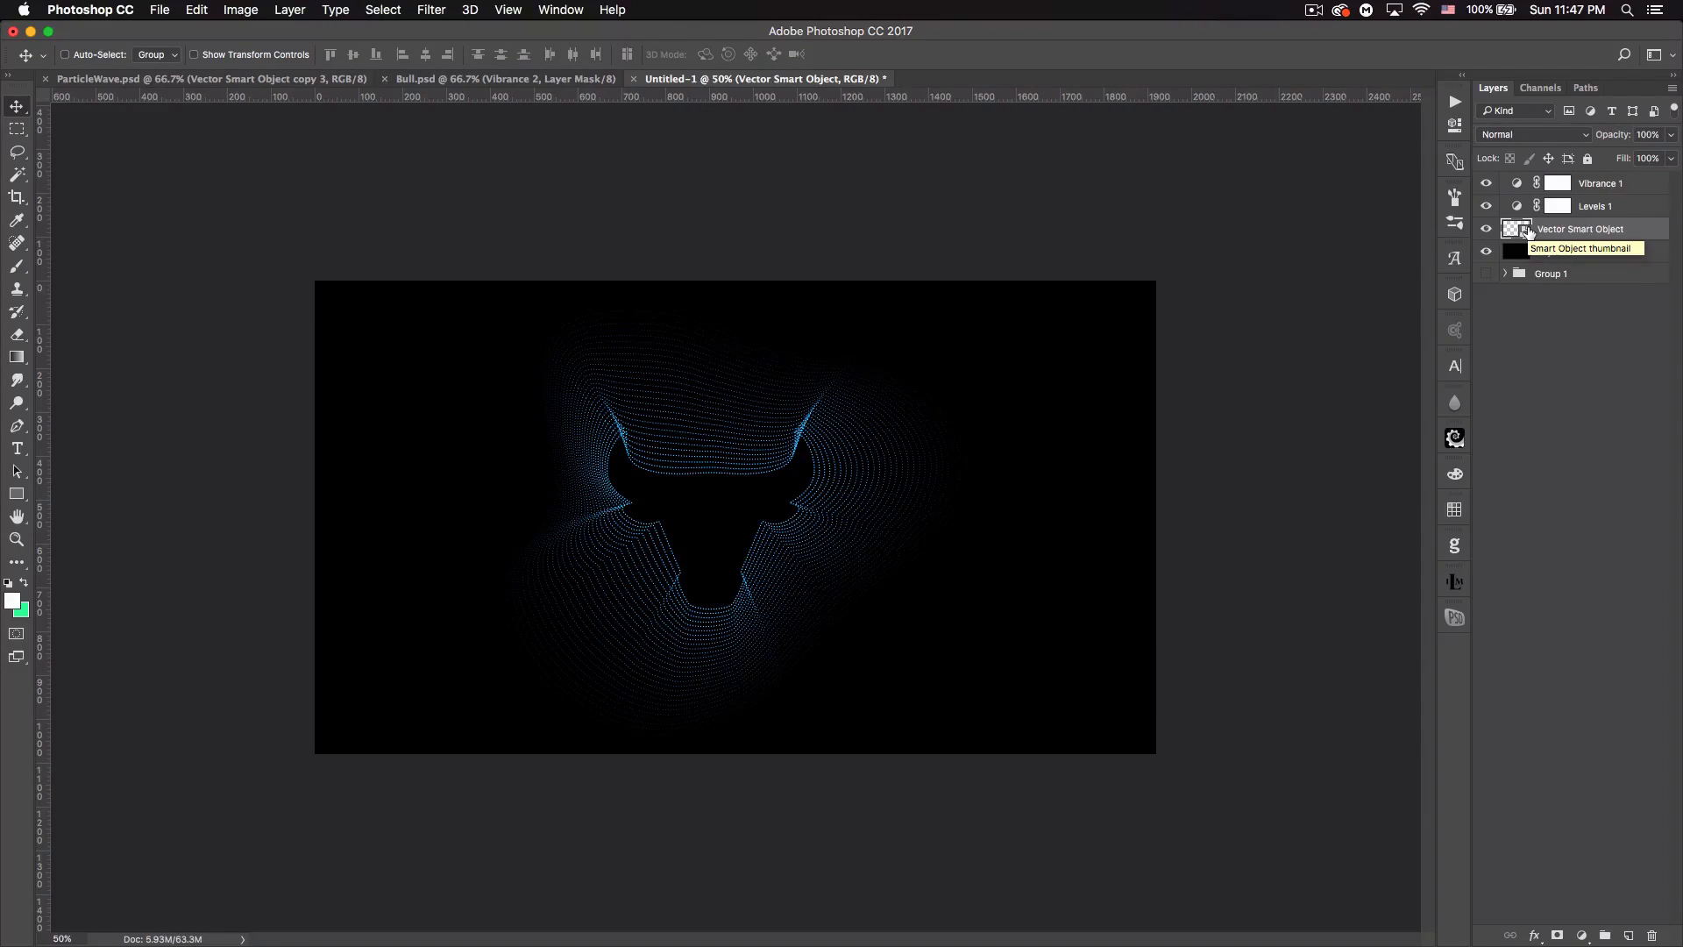
- Paste the copied Outer Glow layer style onto the bull-head Vector Smart Object layer
{"action": "right_click", "coordinate": [1574, 229]}
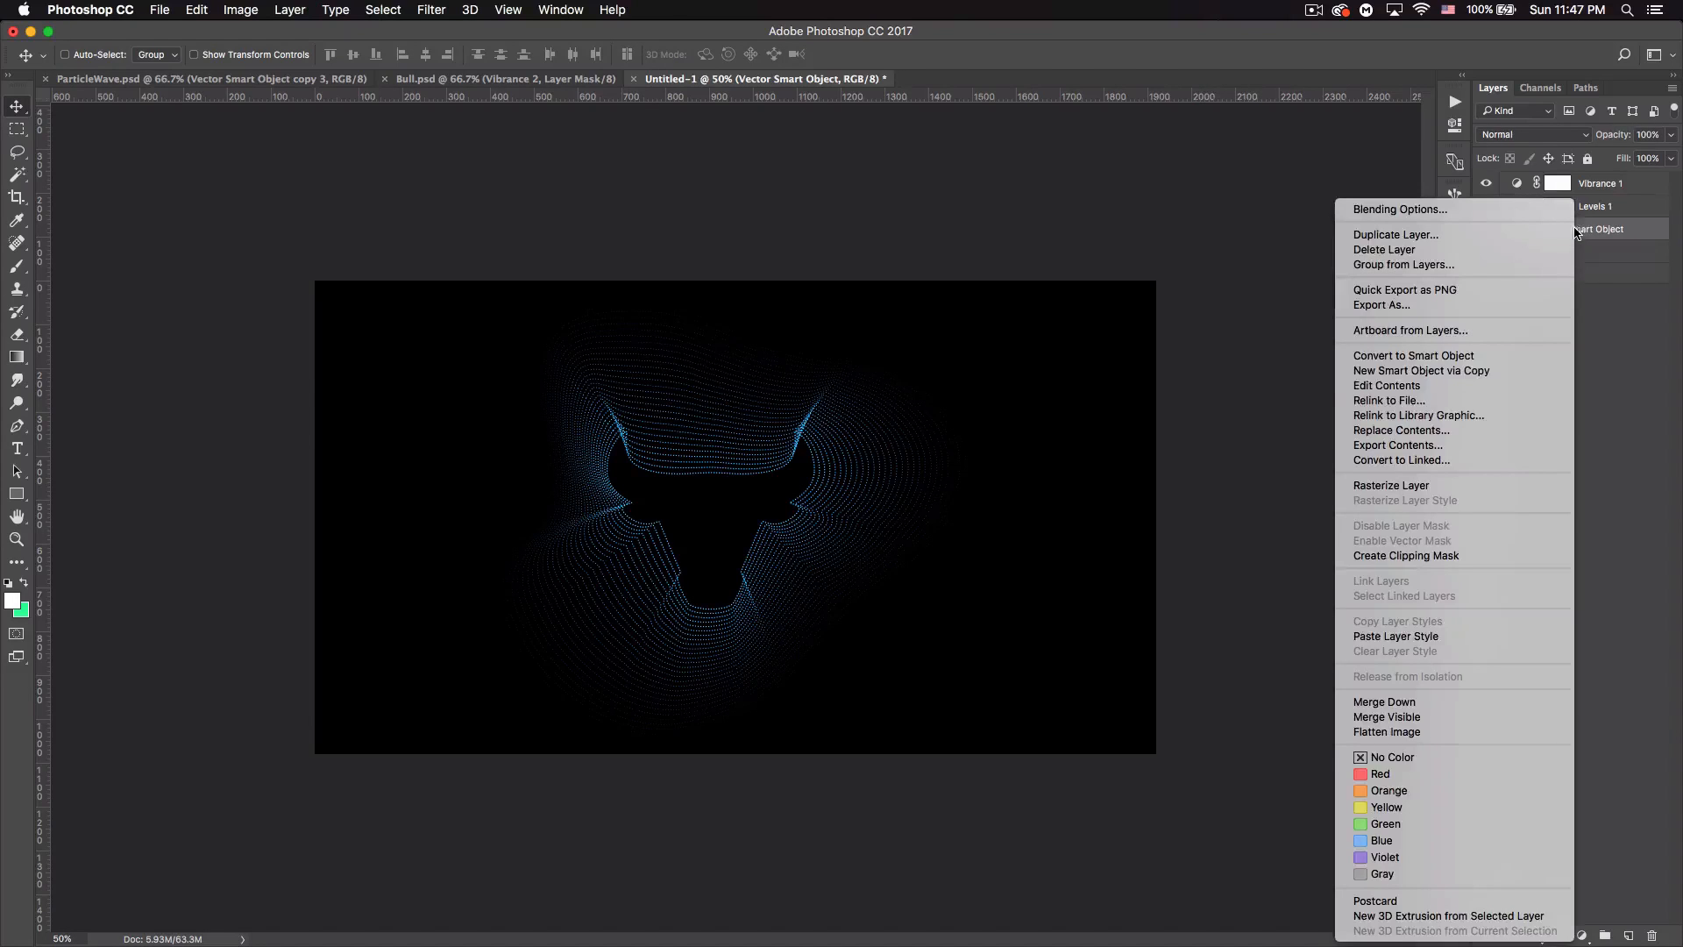
{"action": "left_click", "coordinate": [1439, 635]}
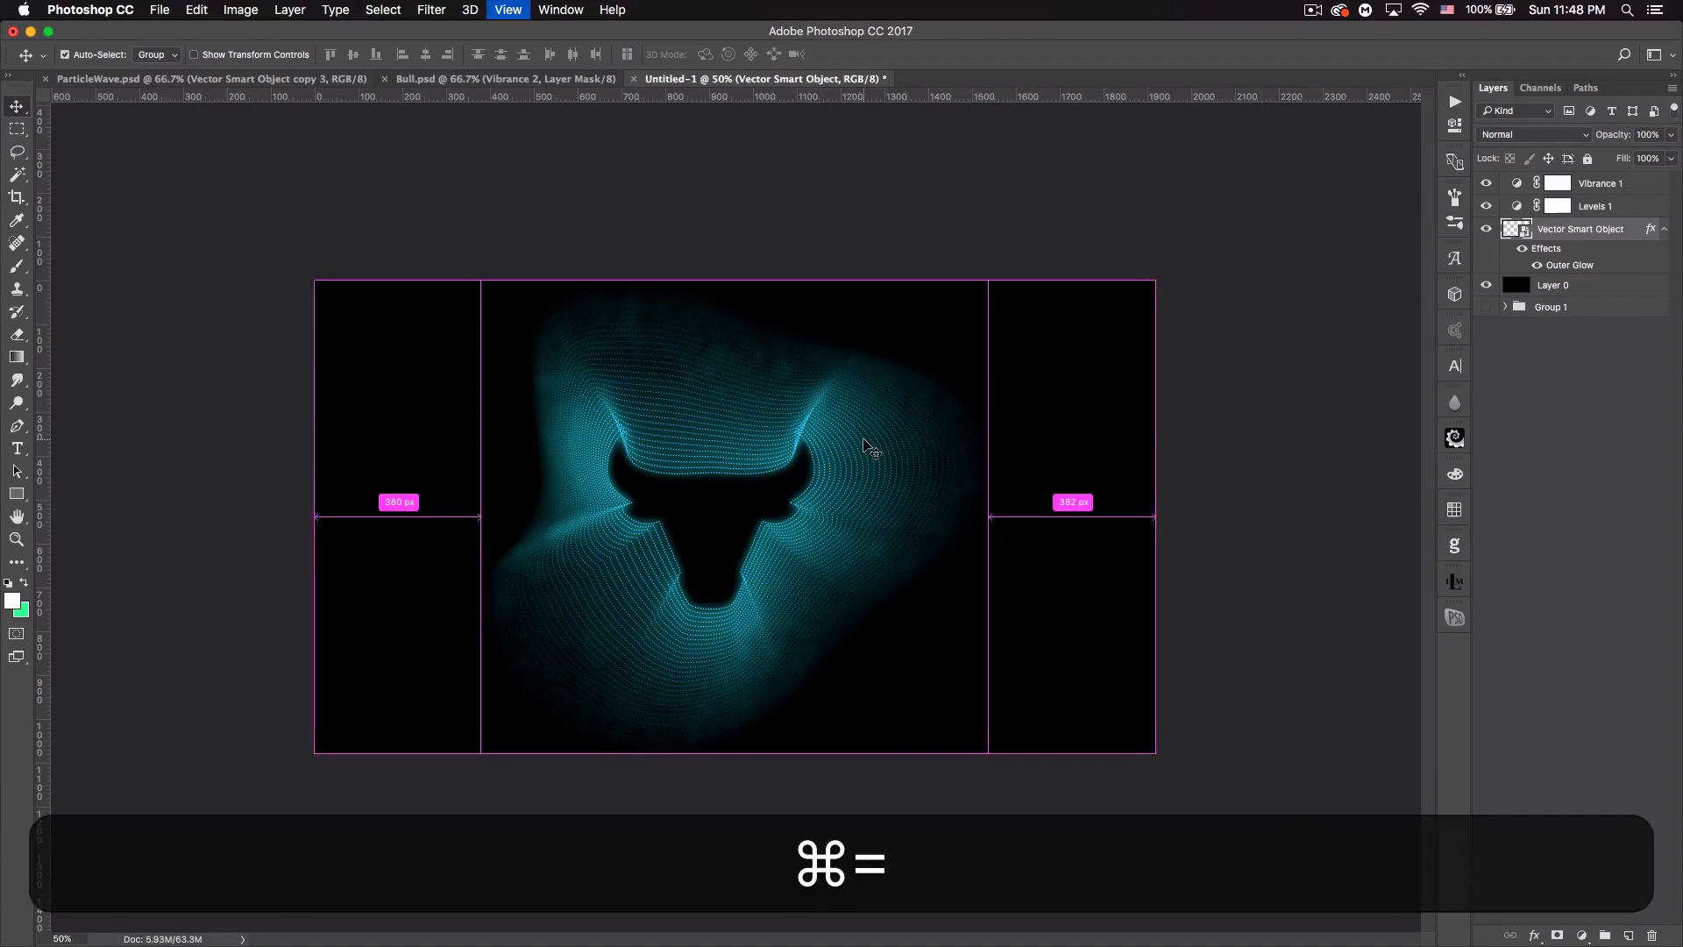
{"action": "key", "text": "super+equal"}
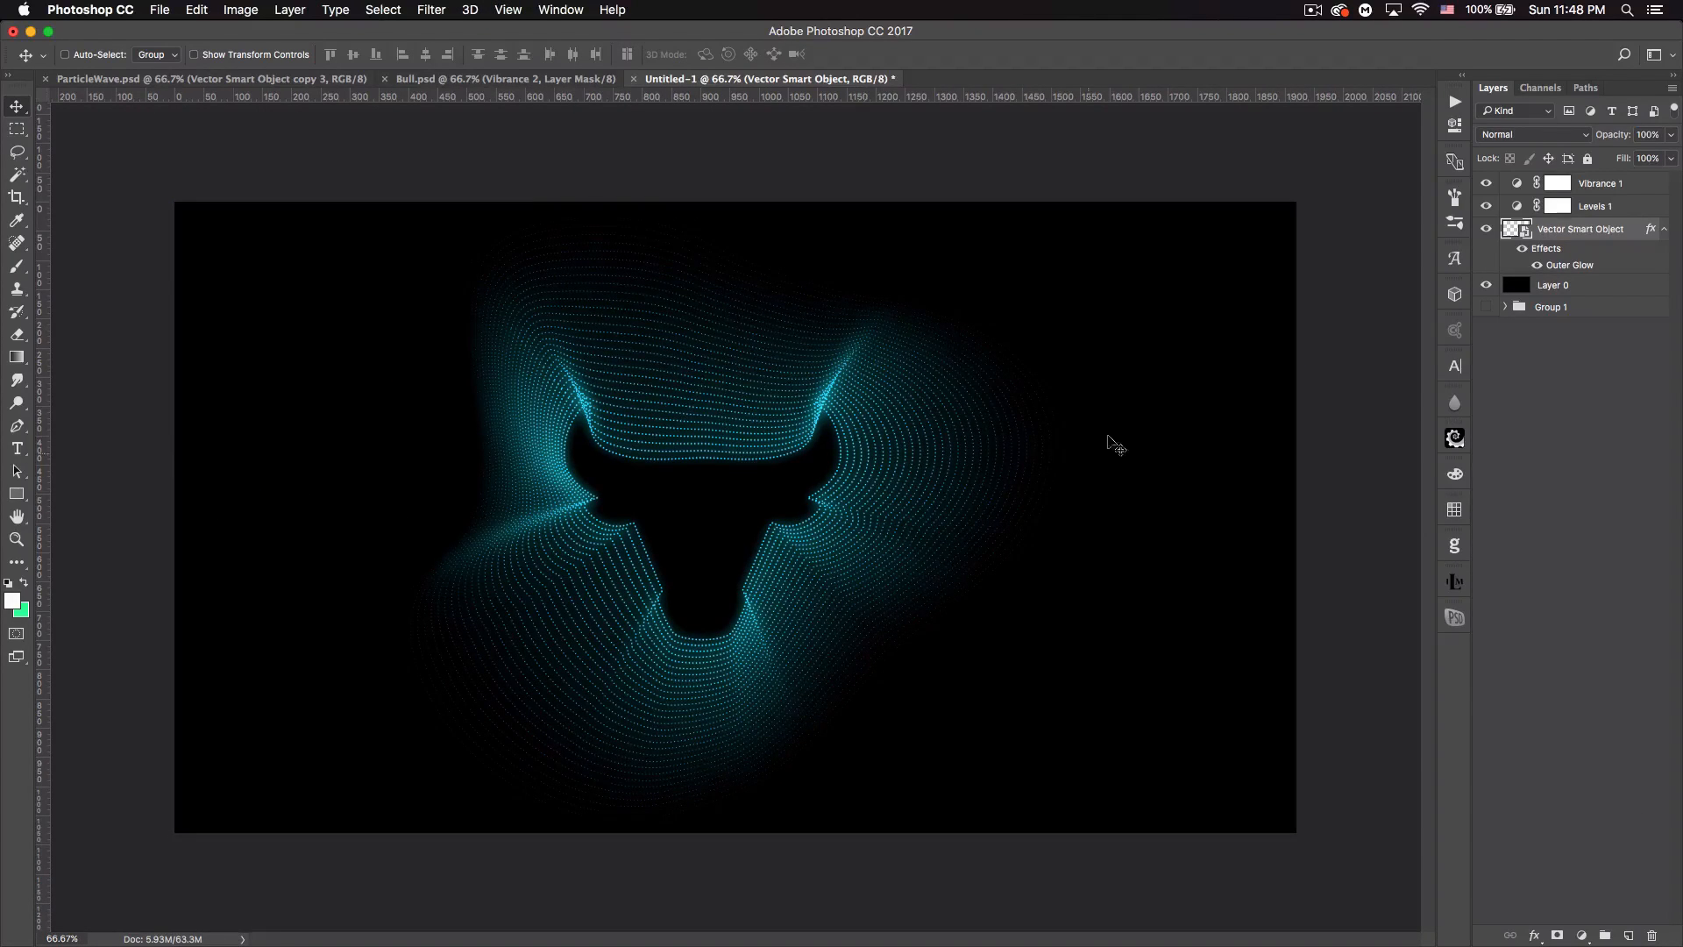
- Duplicate the glowing bull head and enlarge the copy to about 230%, shifted slightly to the right of the canvas center
{"action": "key", "text": "super"}
{"action": "key", "text": "super+j"}
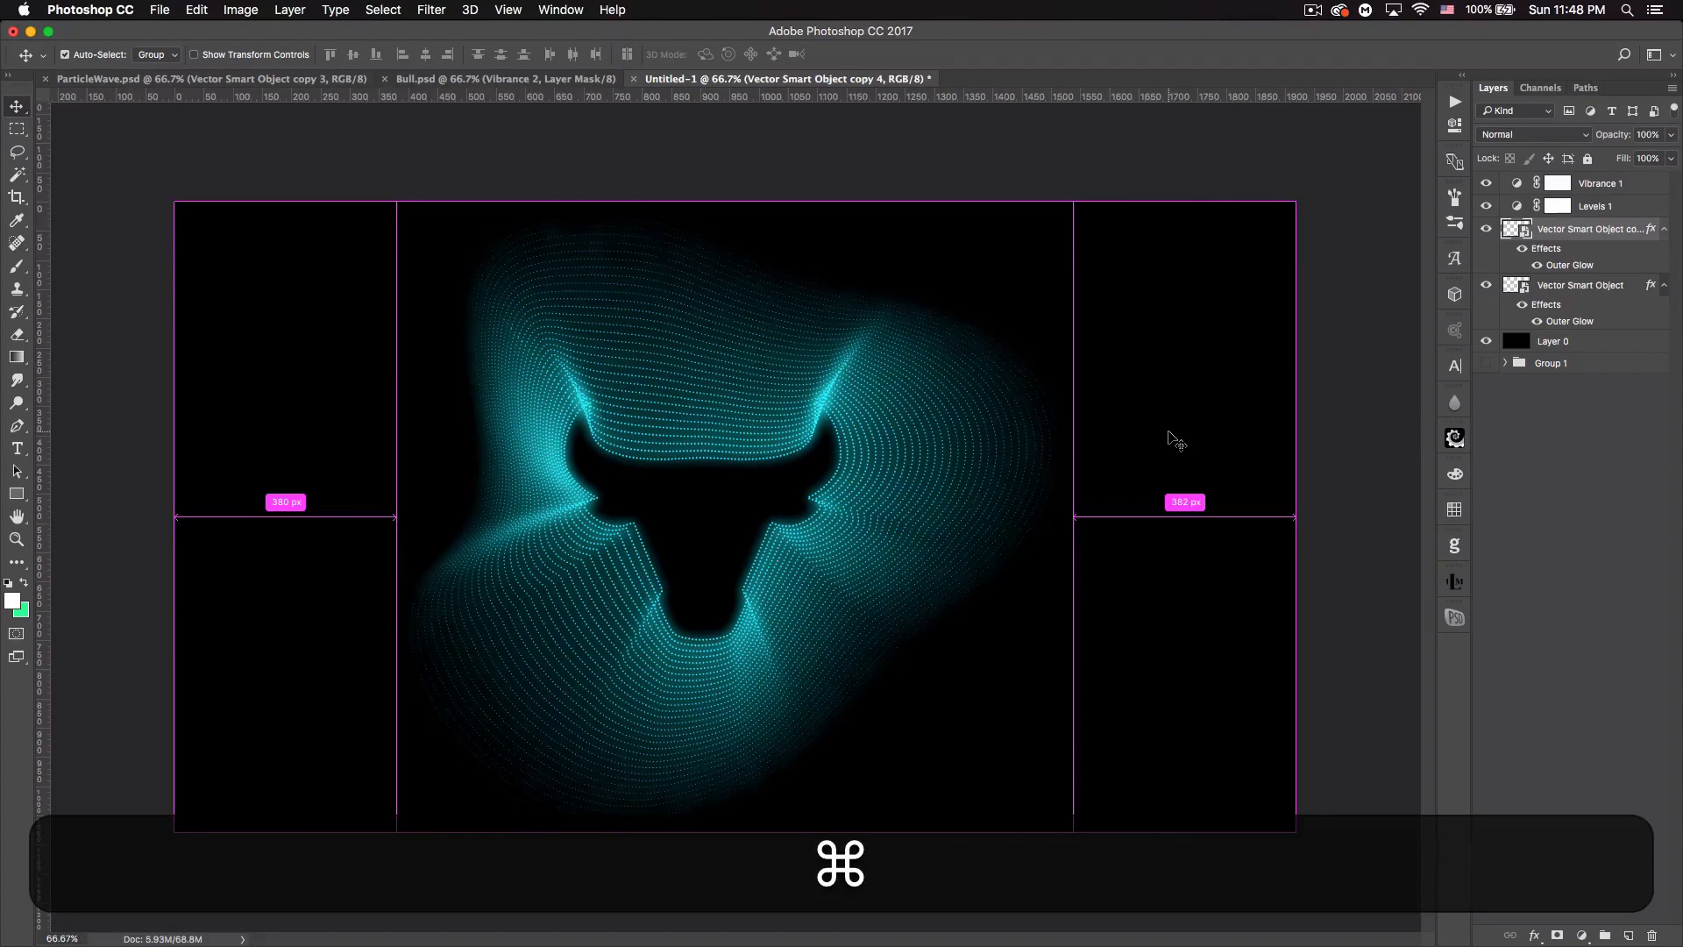
{"action": "key", "text": "super+minus"}
{"action": "key", "text": "super+minus"}
{"action": "key", "text": "super+t"}
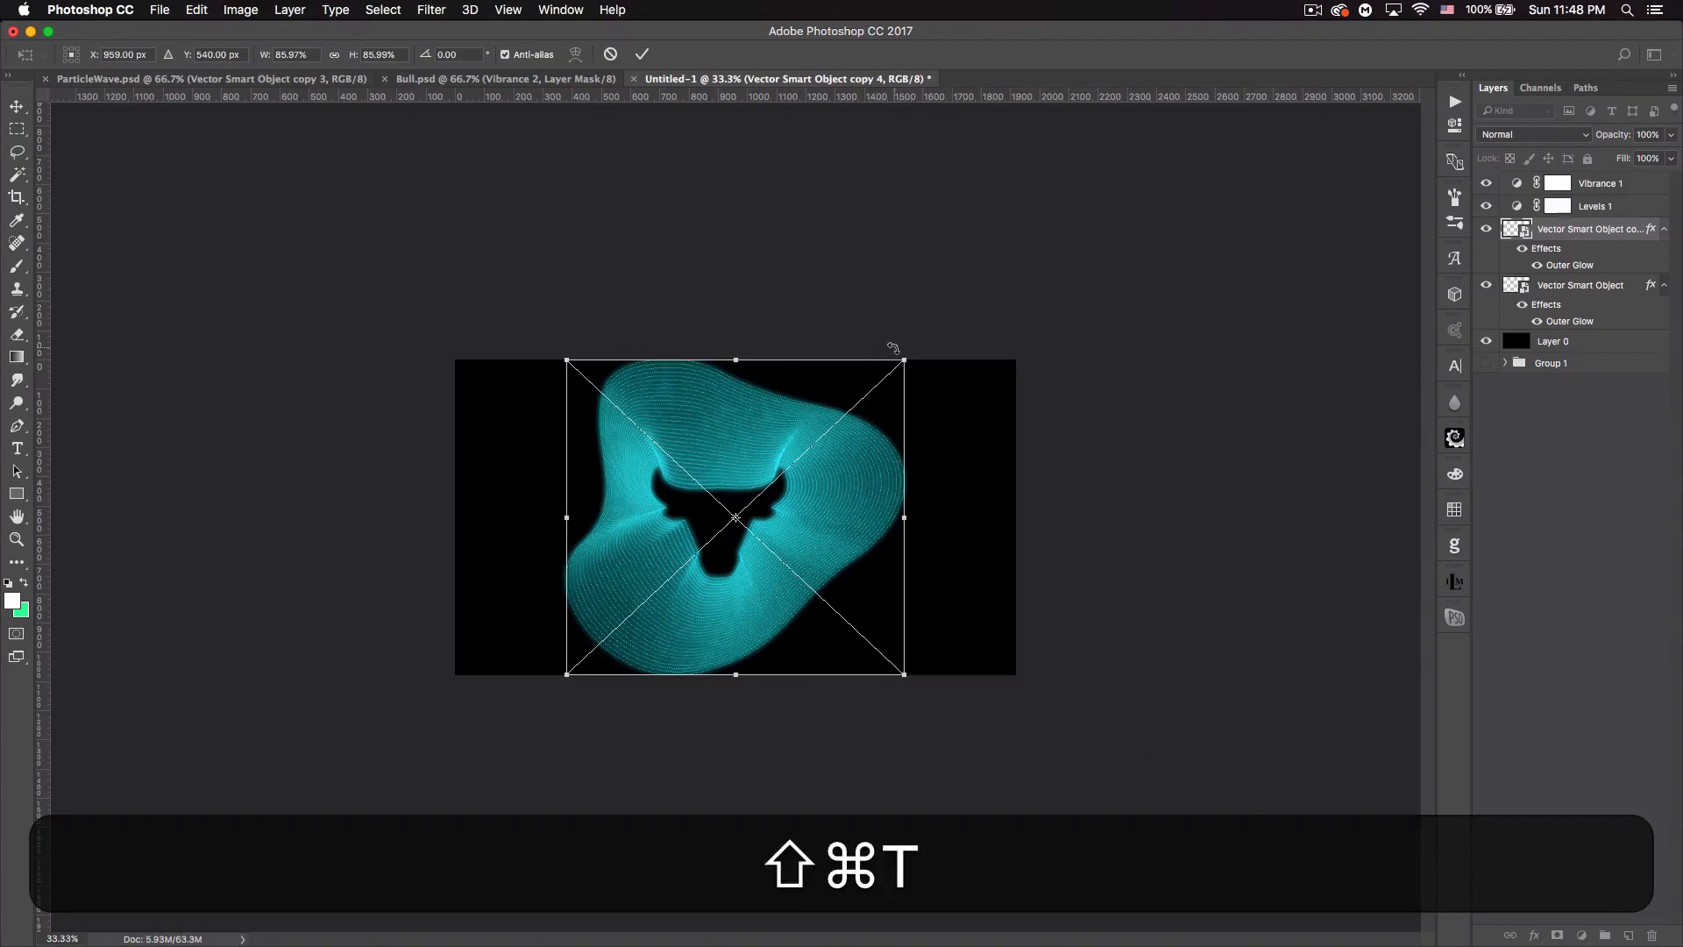
{"action": "left_click_drag", "start_coordinate": [904, 360], "coordinate": [1289, 212]}
{"action": "left_click_drag", "start_coordinate": [1095, 506], "coordinate": [1104, 509]}
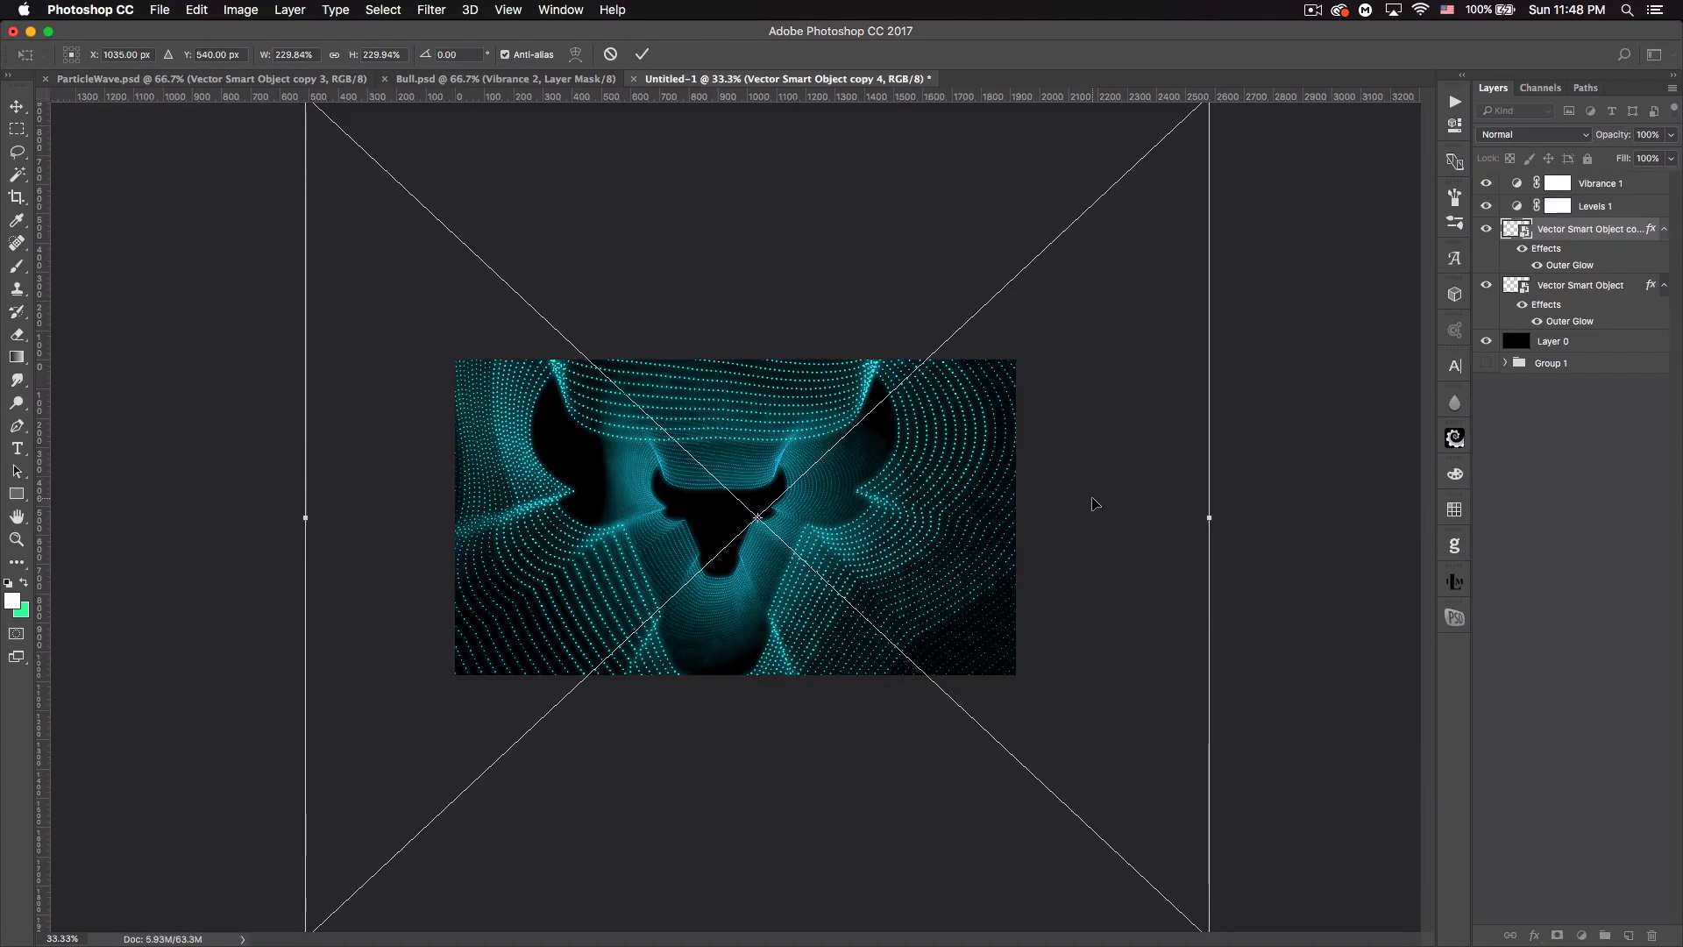
{"action": "key", "text": "Return"}
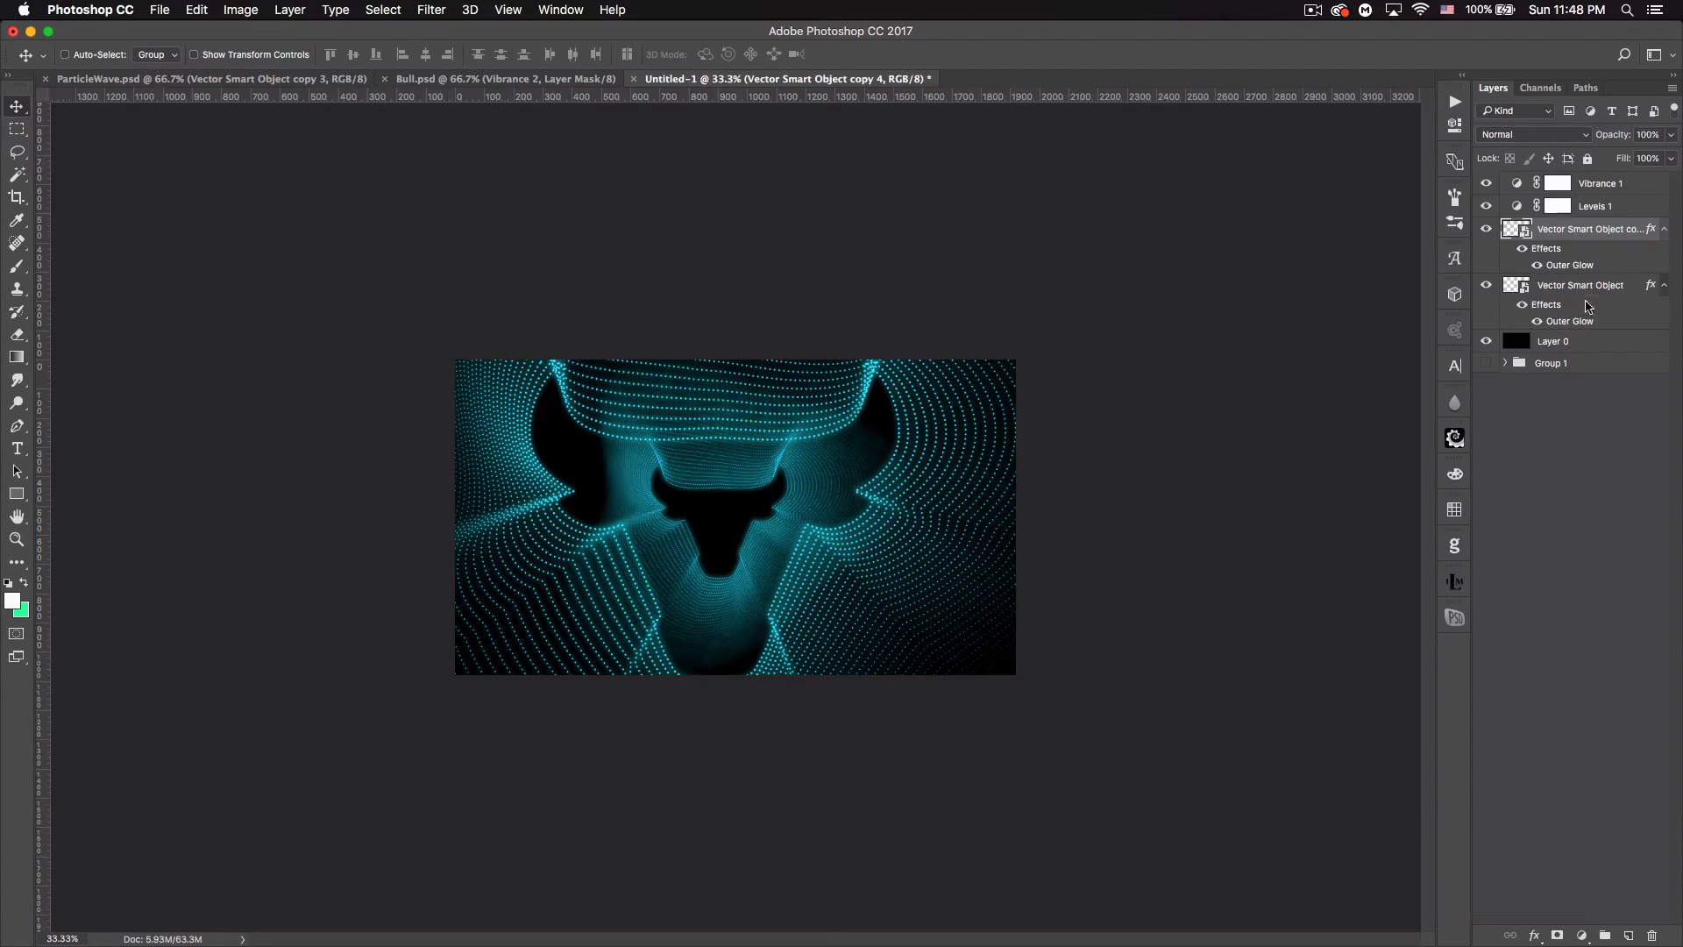
- Scale the original bull-head layer up slightly around its center
{"action": "left_click", "coordinate": [1587, 305]}
{"action": "key", "text": "super+t"}
{"action": "key", "text": "super+shift+t"}
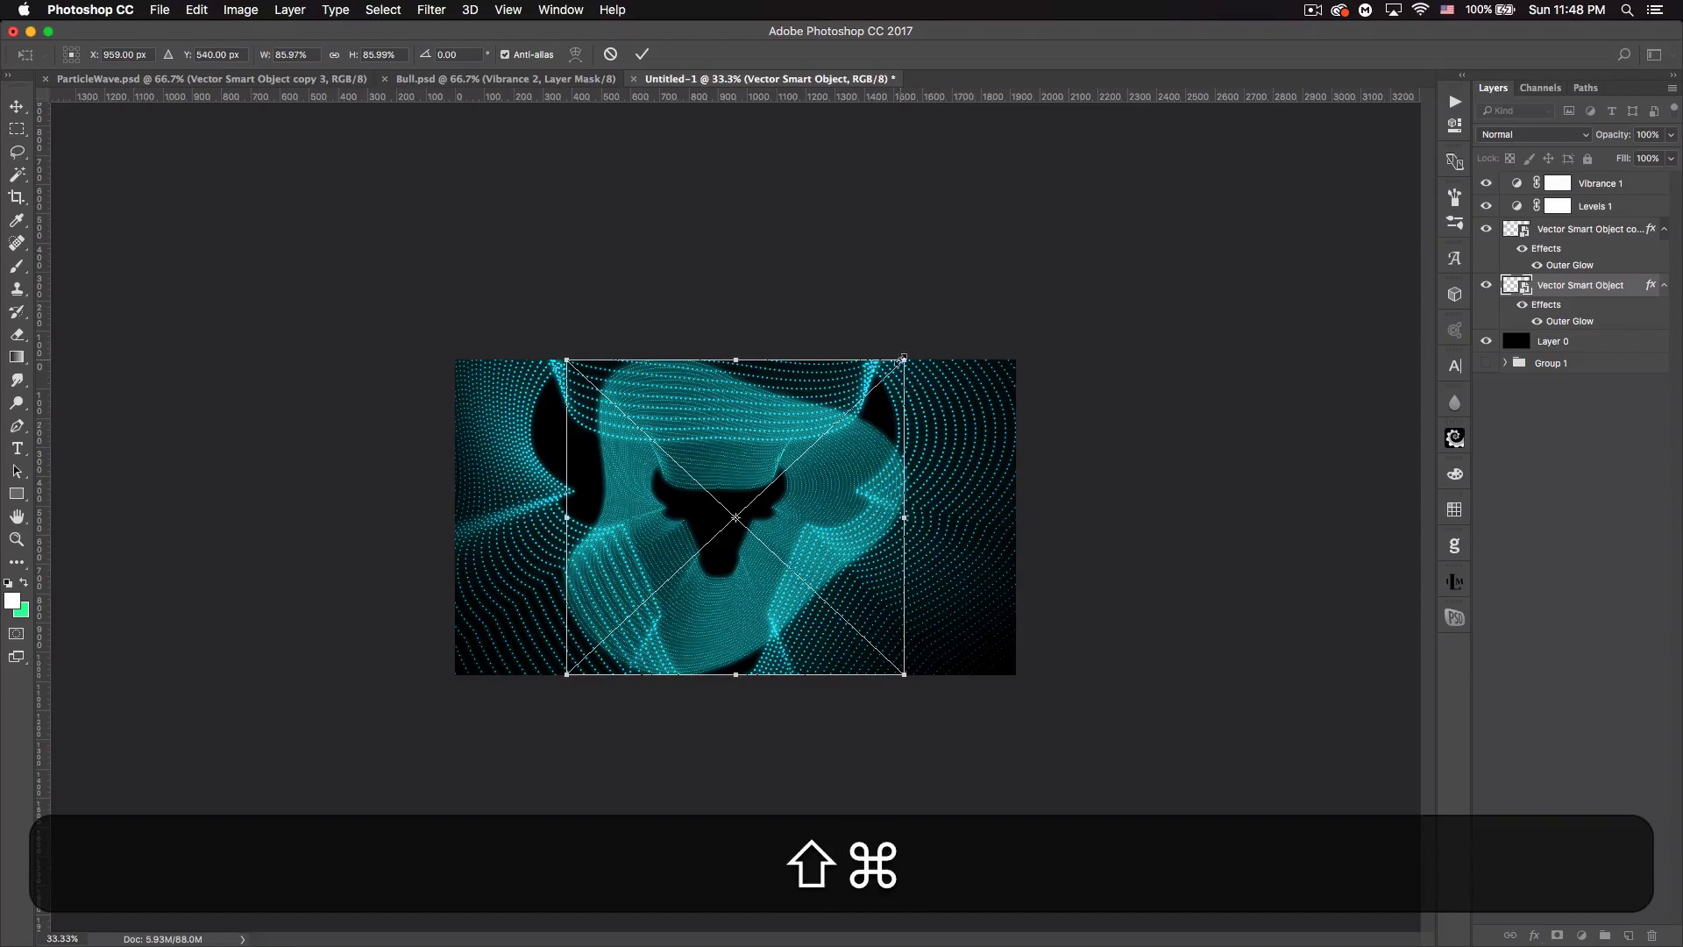
{"action": "left_click_drag", "start_coordinate": [903, 358], "coordinate": [957, 348]}
{"action": "key", "text": "Return"}
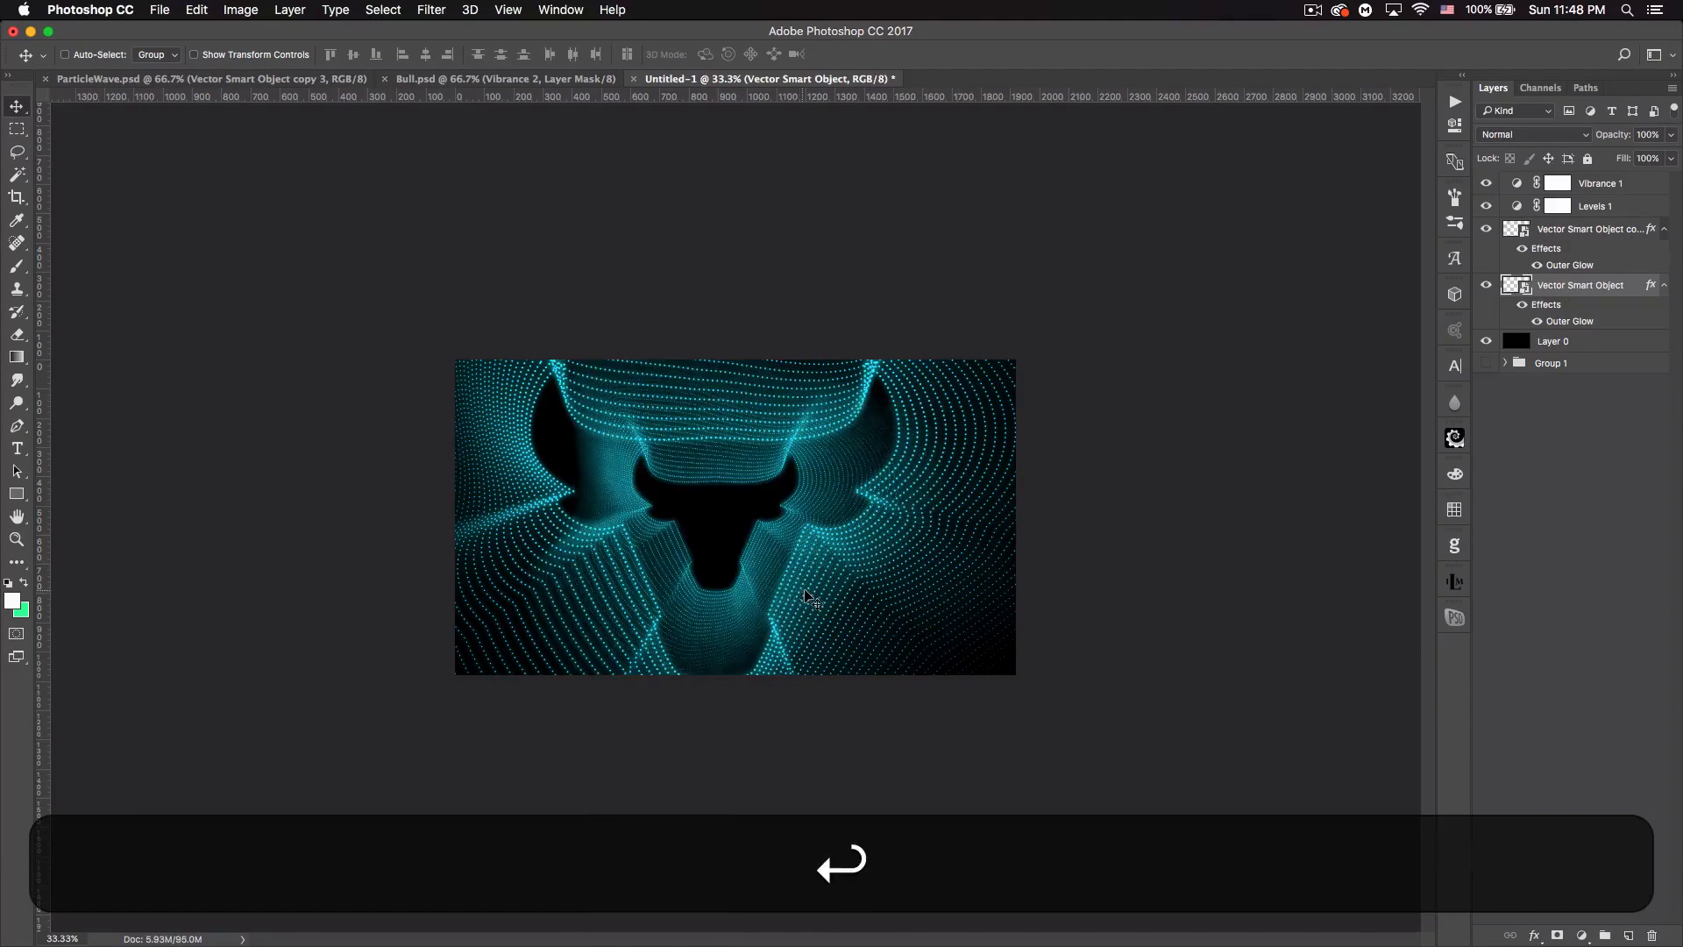
{"action": "key", "text": "super+equal"}
{"action": "key", "text": "super+equal"}
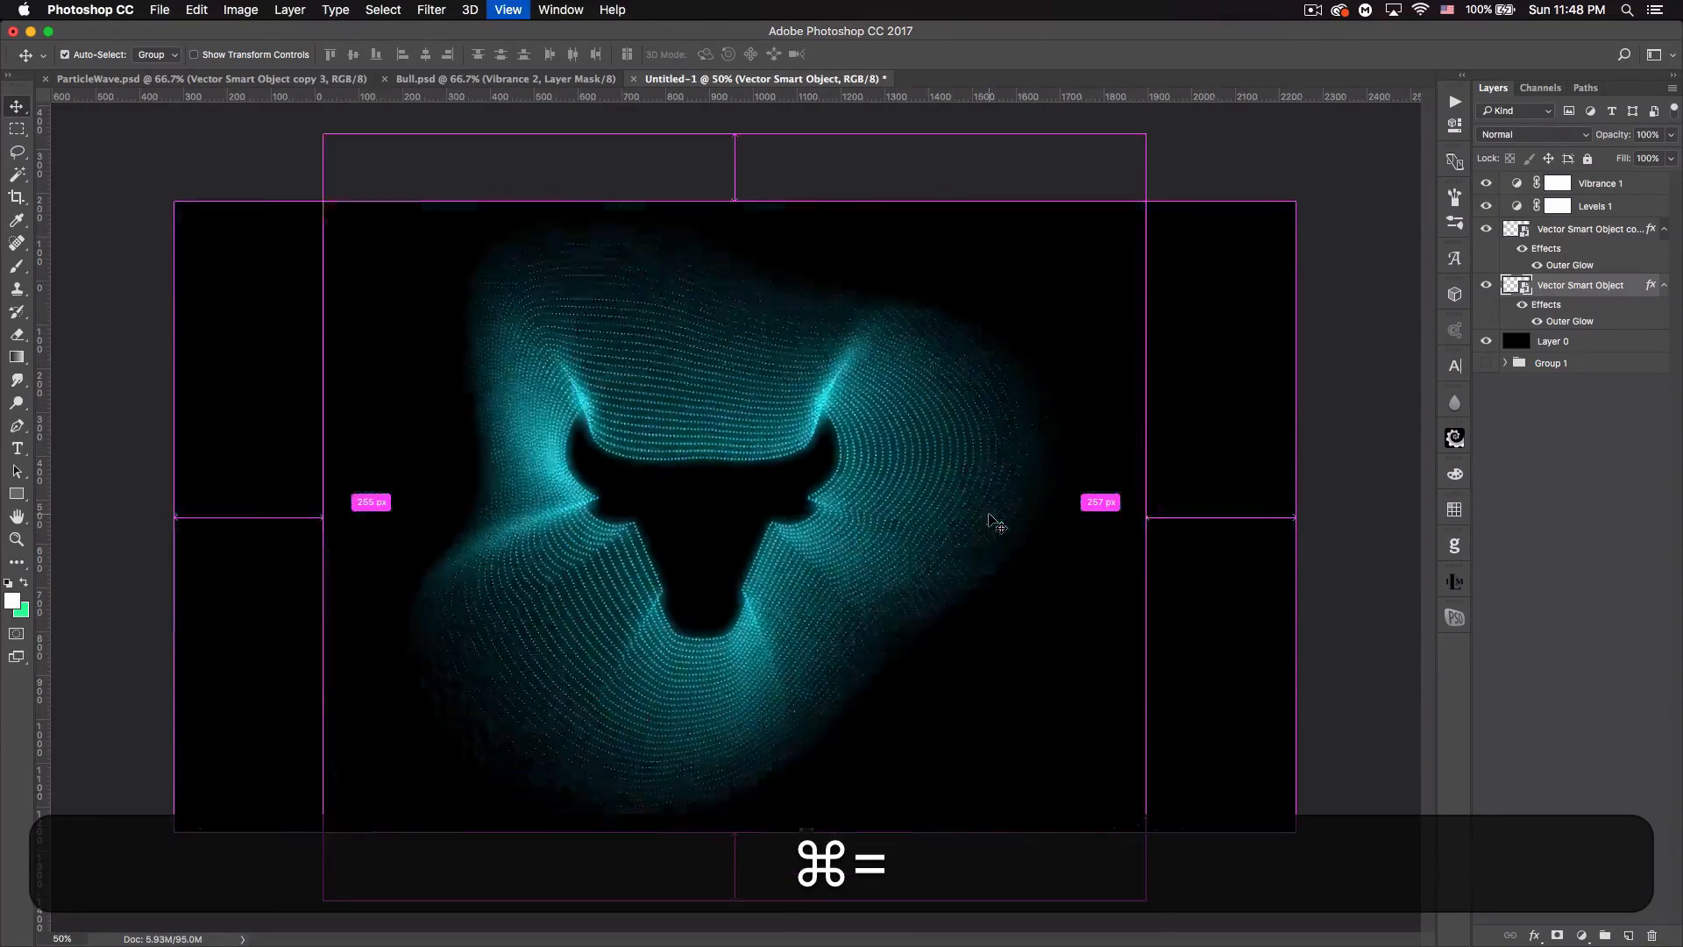
{"action": "key", "text": "super+minus"}
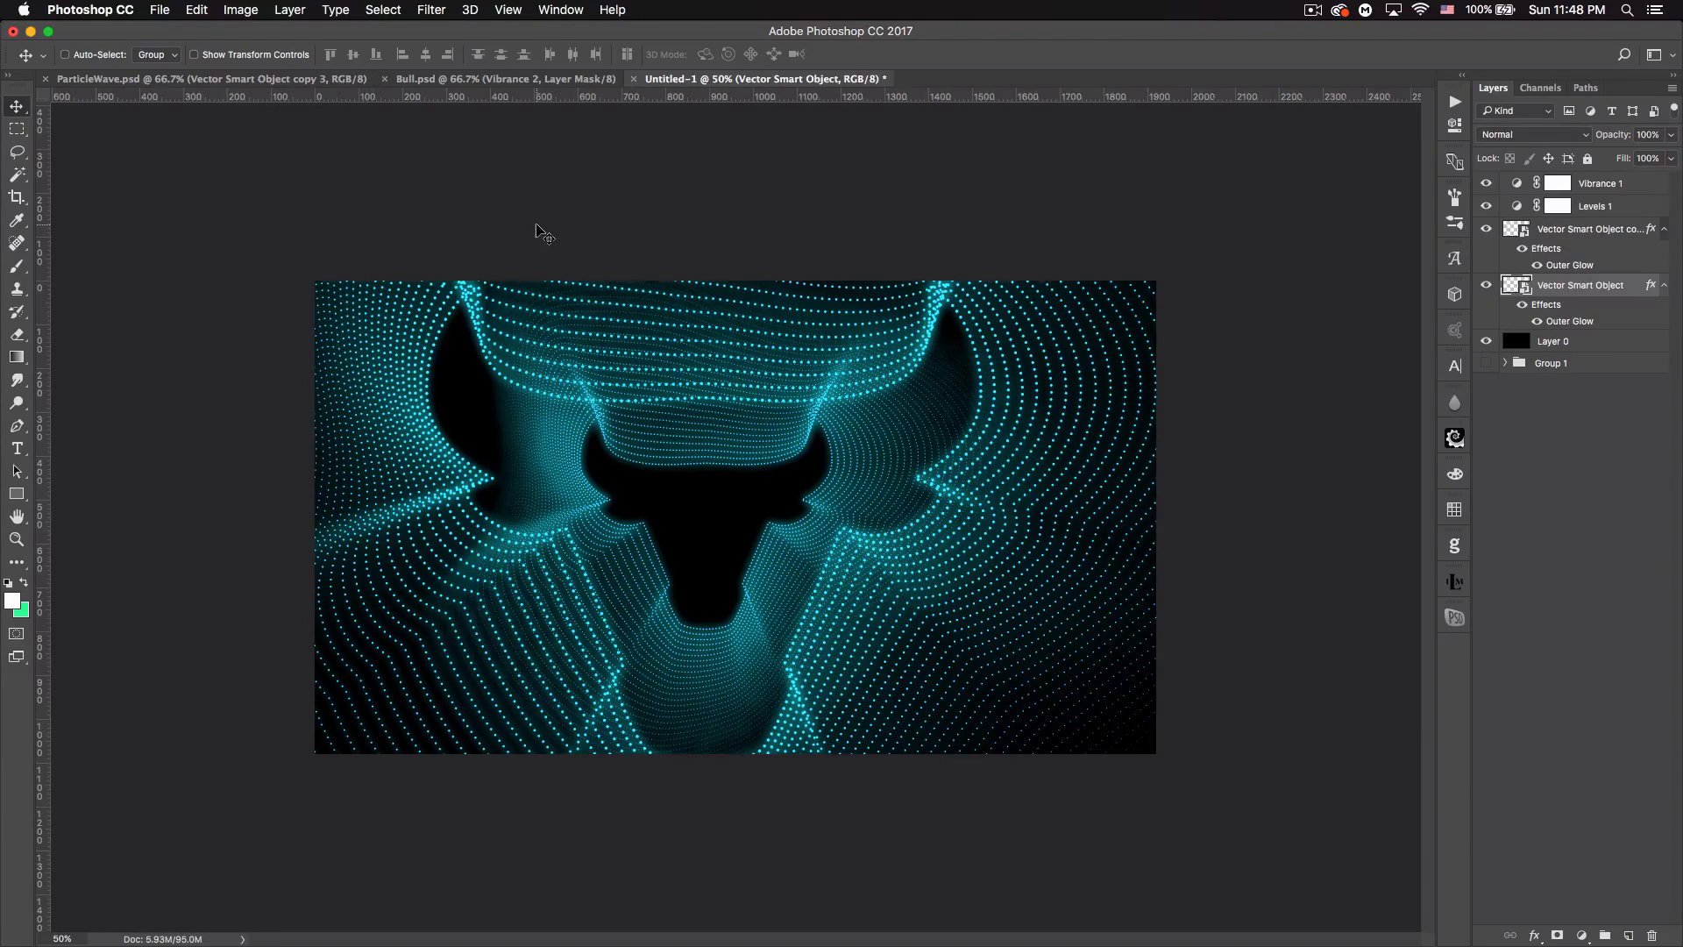
- Copy the wave Vector Smart Object out of Group 1 above the bull layers and place it over the lower right of the bull
{"action": "left_click", "coordinate": [1506, 363]}
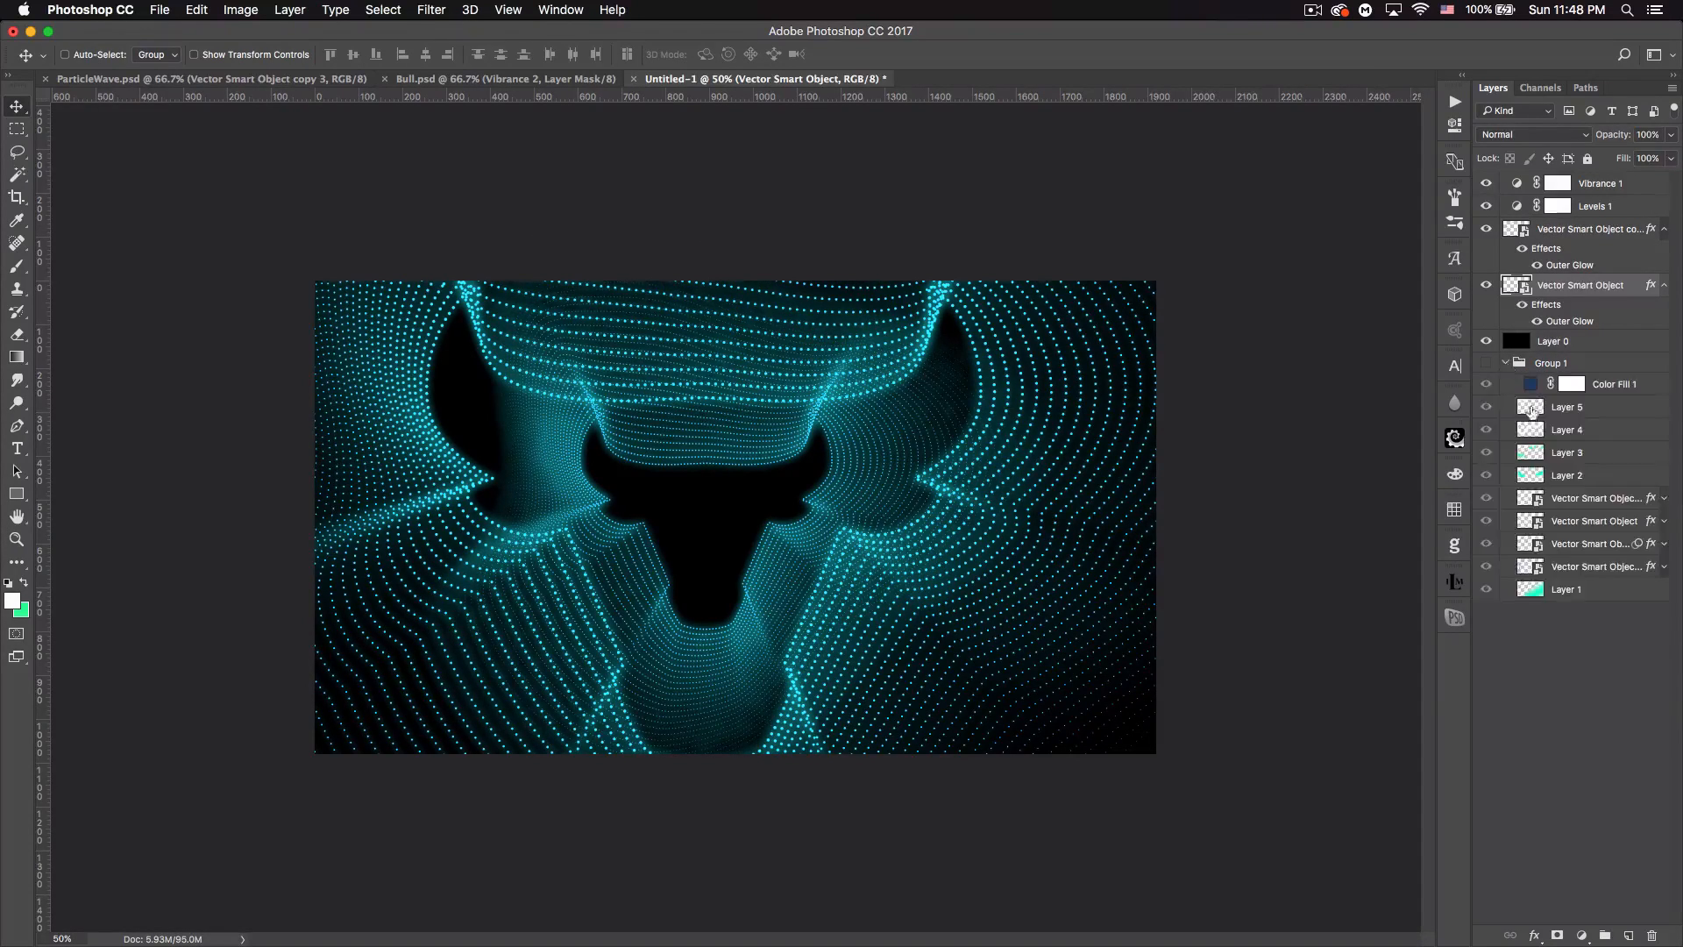
{"action": "left_click", "coordinate": [1580, 522]}
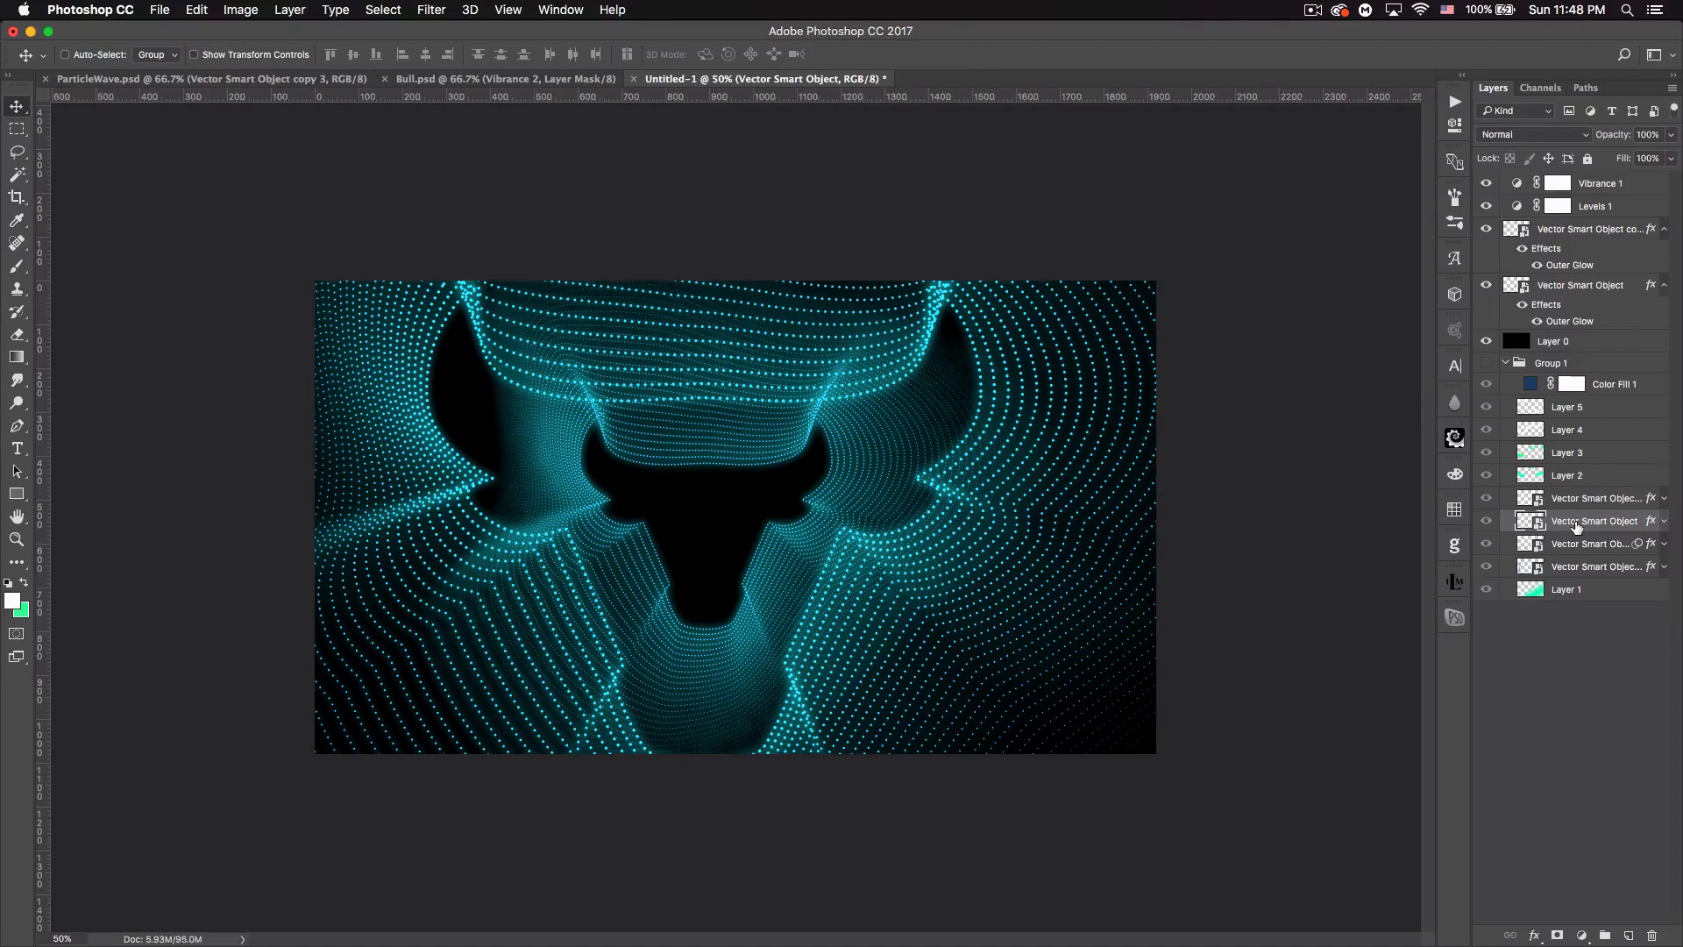
{"action": "left_click_drag", "start_coordinate": [1581, 524], "coordinate": [1581, 230]}
{"action": "key", "text": "super+j"}
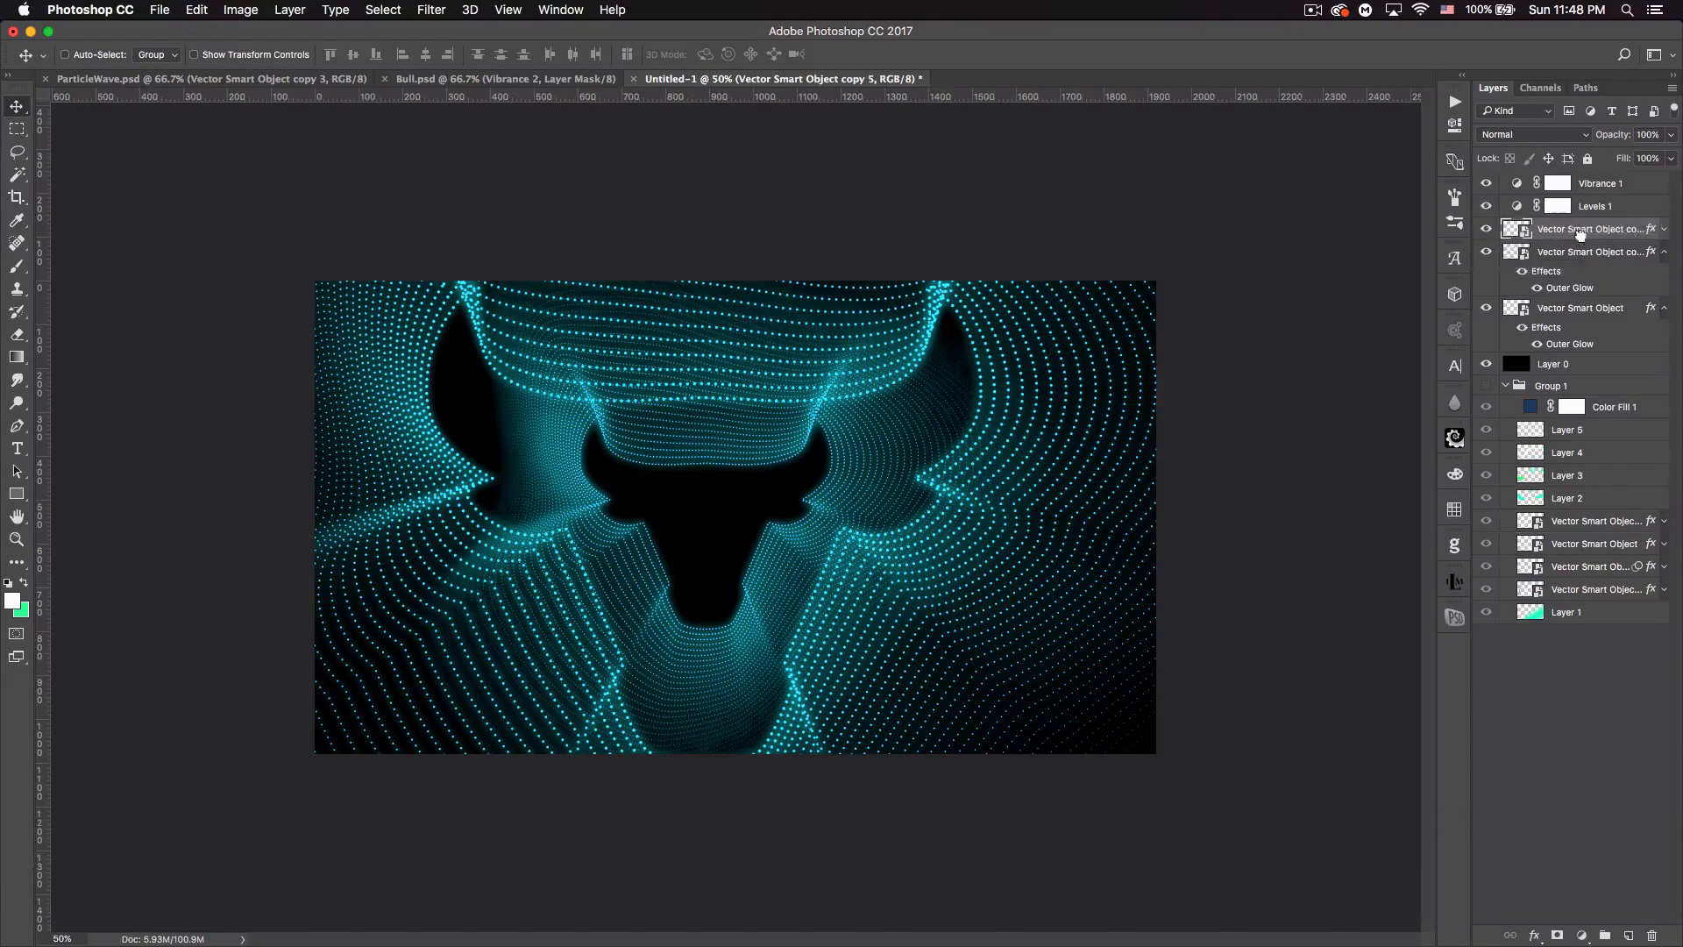
{"action": "left_click_drag", "start_coordinate": [536, 506], "coordinate": [837, 574]}
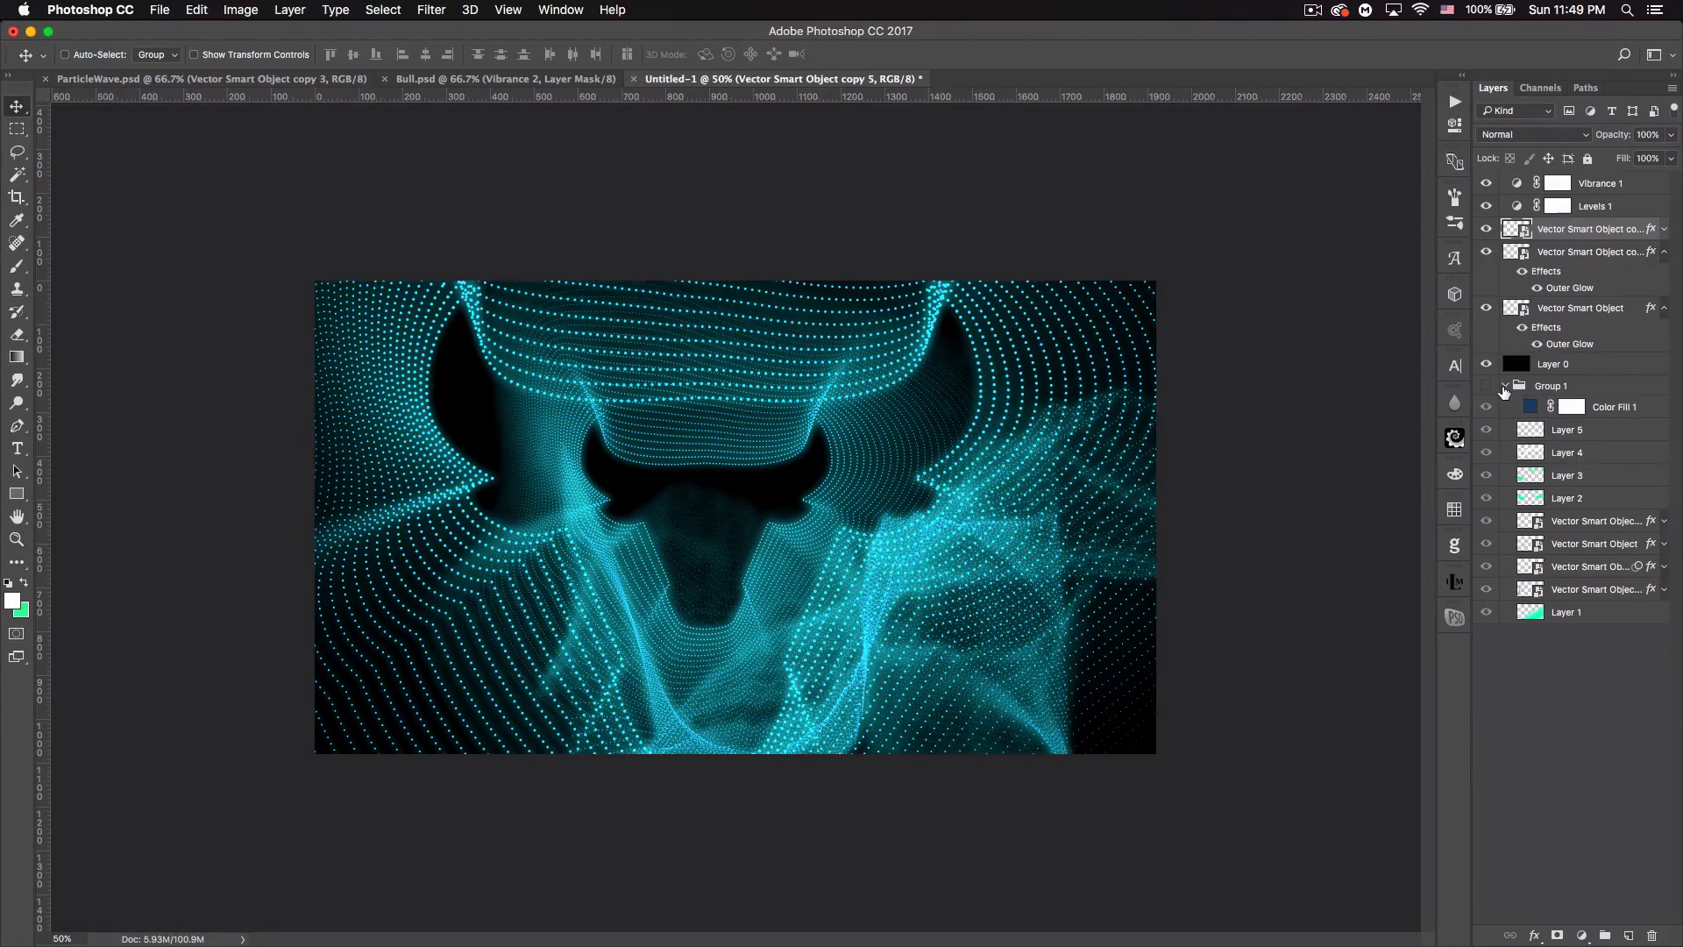
{"action": "left_click", "coordinate": [1505, 386]}
- Rotate the wave copy steeply and position it along the canvas's right edge
{"action": "left_click_drag", "start_coordinate": [711, 636], "coordinate": [779, 709]}
{"action": "key", "text": "super+t"}
{"action": "left_click_drag", "start_coordinate": [622, 238], "coordinate": [474, 570]}
{"action": "left_click_drag", "start_coordinate": [818, 809], "coordinate": [1060, 456]}
{"action": "key", "text": "Return"}
{"action": "left_click_drag", "start_coordinate": [1170, 486], "coordinate": [1060, 619]}
- Duplicate the rotated wave, then transform and place the copy at the canvas's lower-left edge
{"action": "key", "text": "super+j"}
{"action": "left_click_drag", "start_coordinate": [1180, 569], "coordinate": [263, 638]}
{"action": "key", "text": "super+t"}
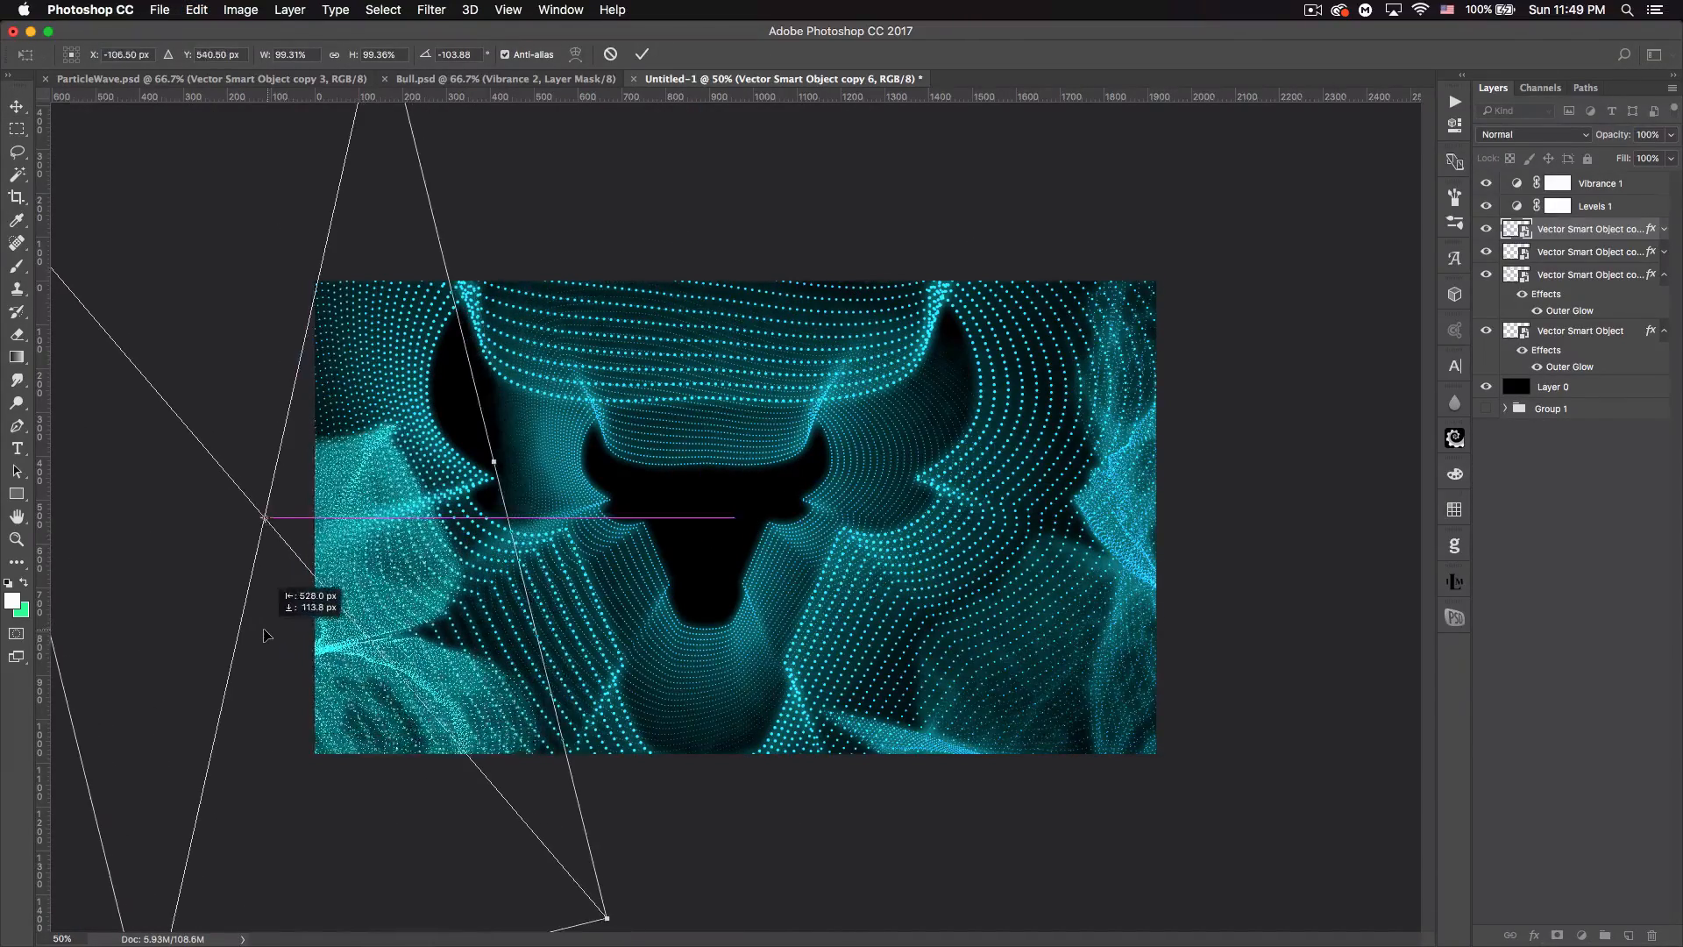
{"action": "key", "text": "Return"}
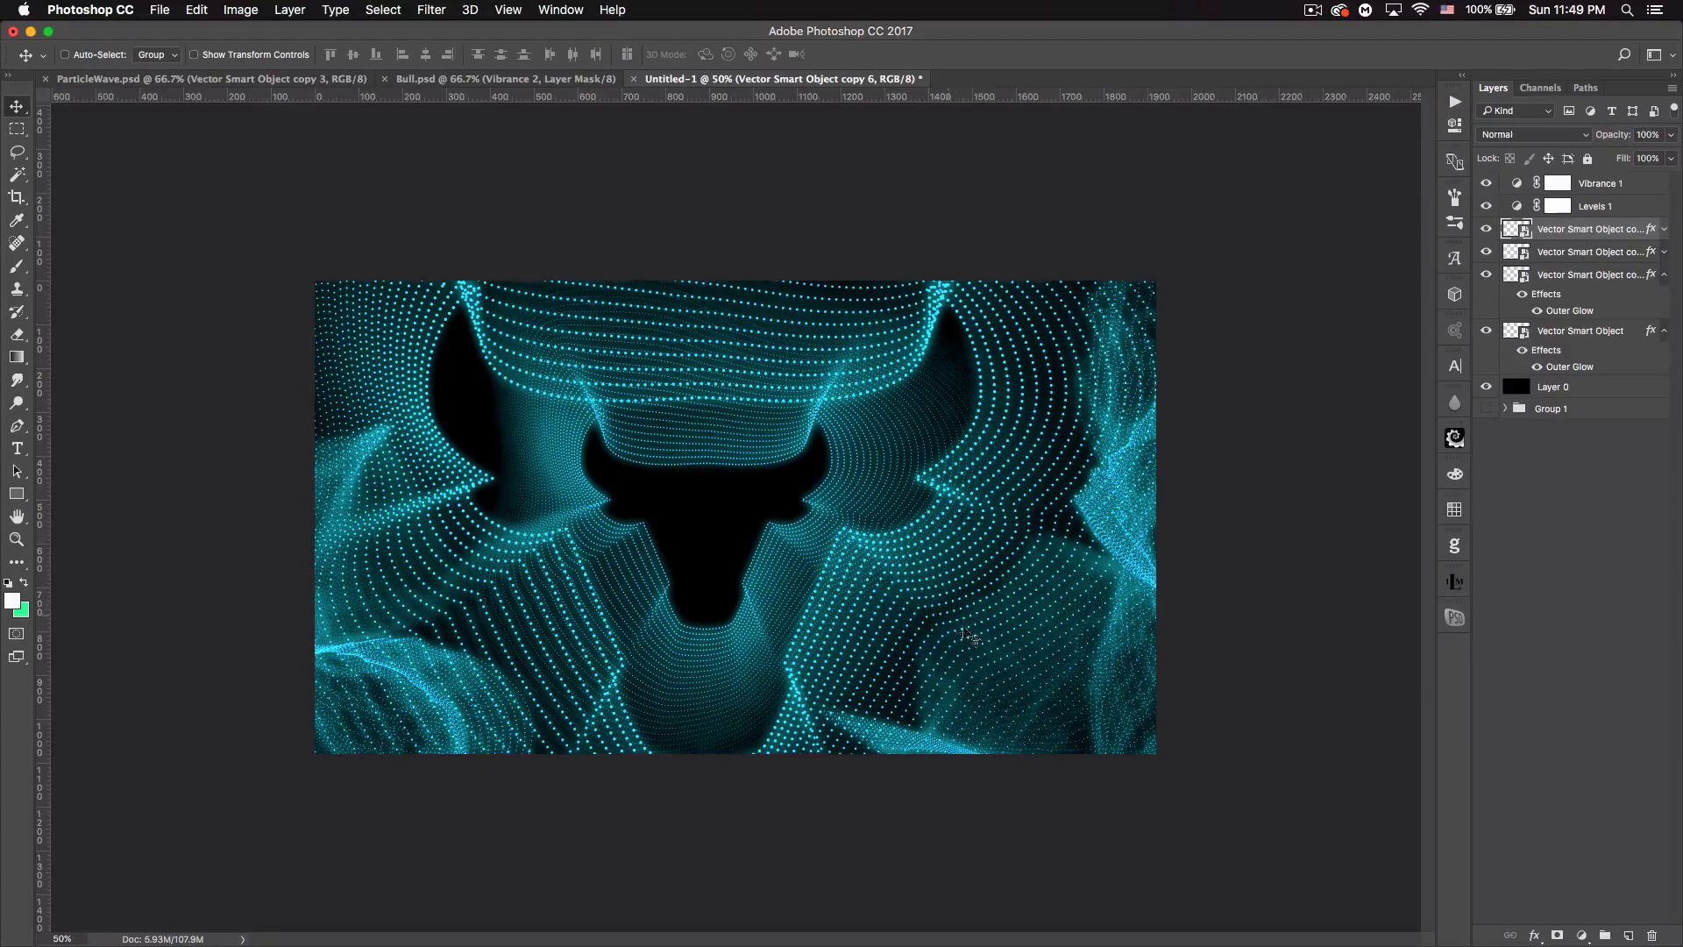
{"action": "mouse_move", "coordinate": [464, 639]}
{"action": "left_mouse_down"}
{"action": "mouse_move", "coordinate": [447, 605]}
{"action": "mouse_move", "coordinate": [452, 627]}
{"action": "left_mouse_up"}
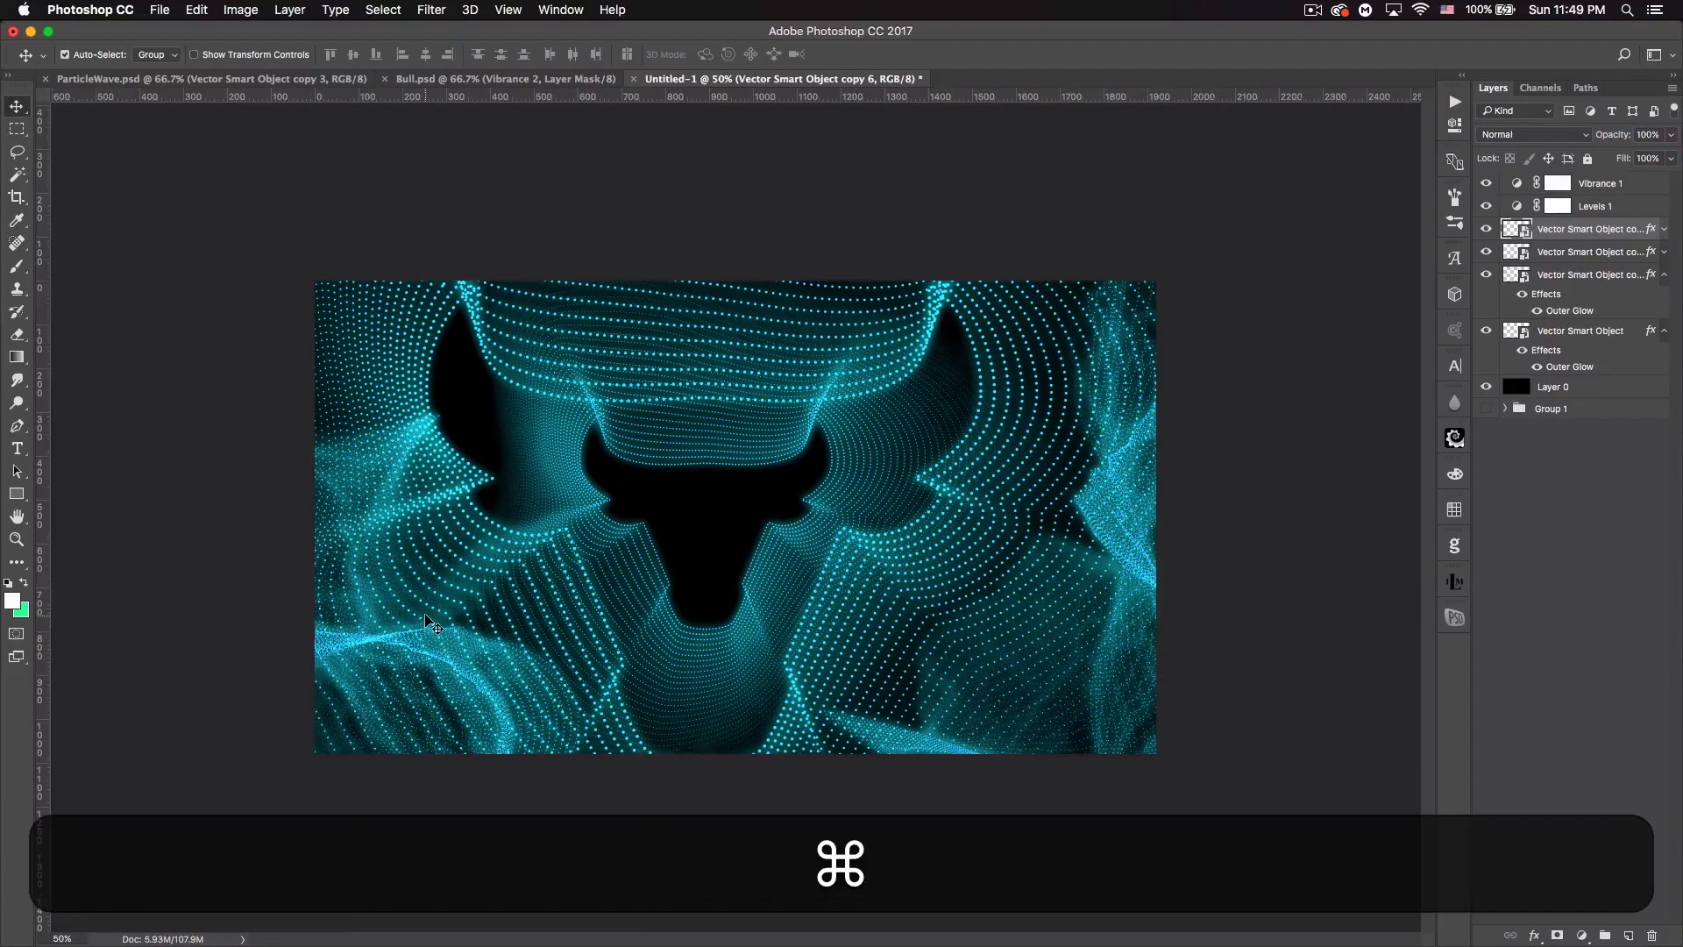
- Duplicate the lower-left wave again, rotate the copy and place it across the bull's forehead at the upper canvas edge
{"action": "key", "text": "super+j"}
{"action": "key", "text": "super+t"}
{"action": "left_click_drag", "start_coordinate": [862, 689], "coordinate": [220, 726]}
{"action": "left_click_drag", "start_coordinate": [271, 611], "coordinate": [779, 277]}
{"action": "left_click_drag", "start_coordinate": [1065, 429], "coordinate": [675, 53]}
{"action": "left_click_drag", "start_coordinate": [808, 273], "coordinate": [720, 321]}
{"action": "key", "text": "Return"}
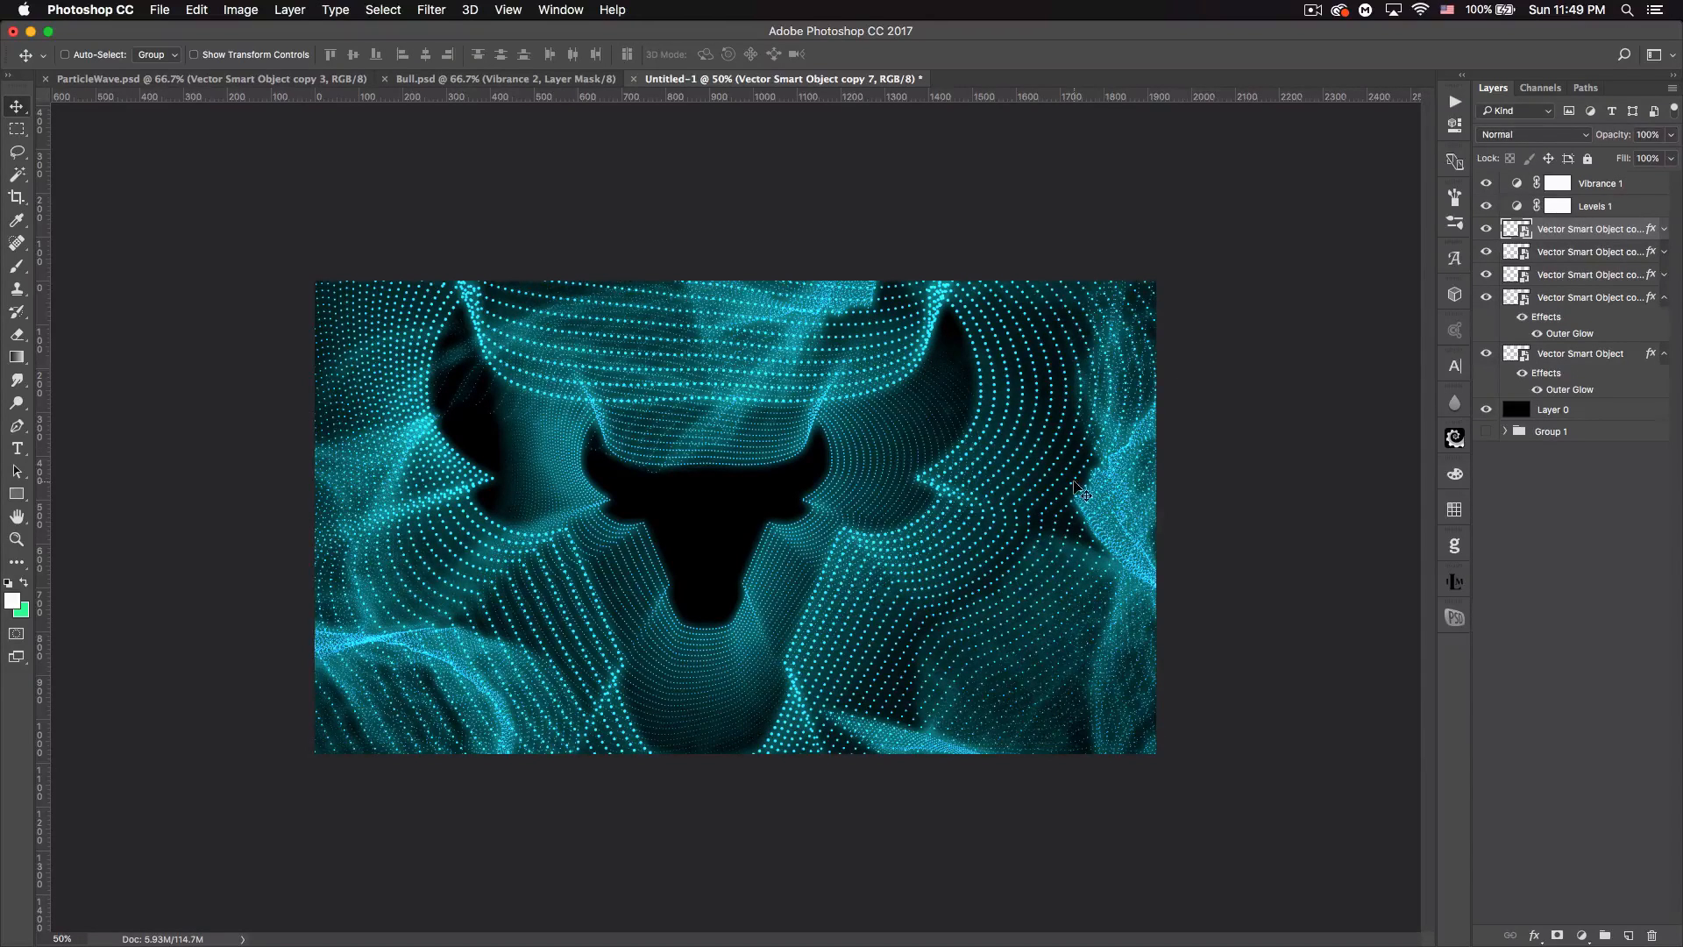
- Add a new Overlay layer above the wave copies and brush a soft white 1000 px highlight over the bull's head
{"action": "left_click", "coordinate": [1628, 935]}
{"action": "key", "text": "alt+shift+o"}
{"action": "key", "text": "b"}
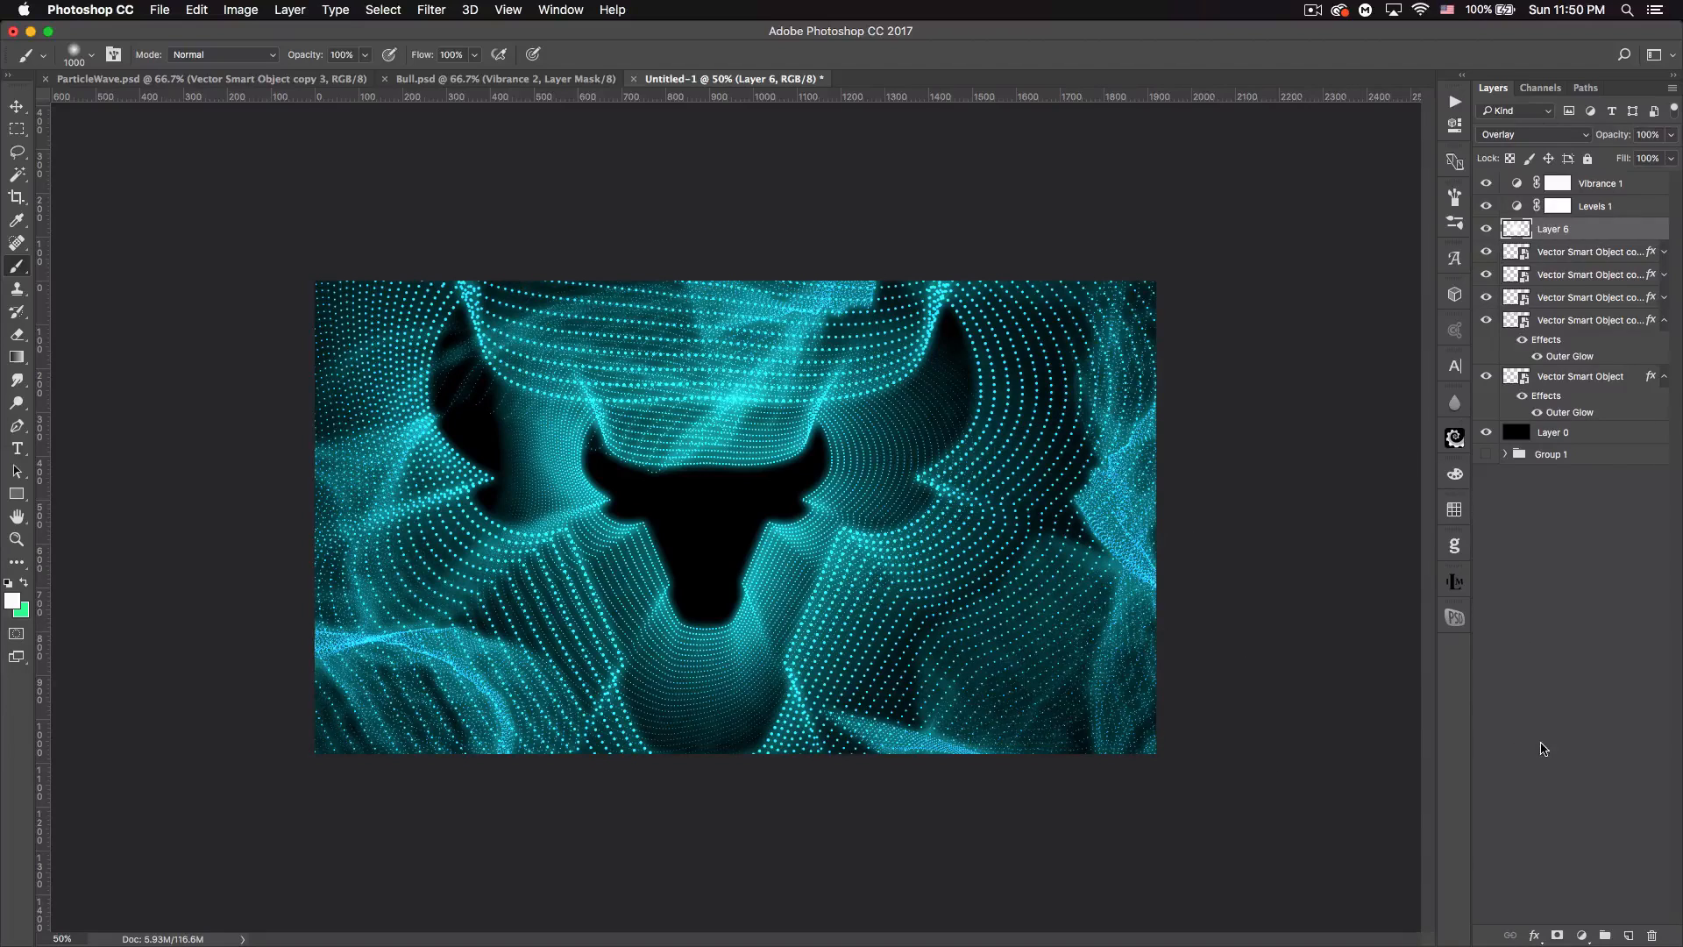
- Add a Solid Color fill layer in #145587 above Layer 6 and set it to Lighten at 47% opacity
{"action": "left_click", "coordinate": [1581, 934]}
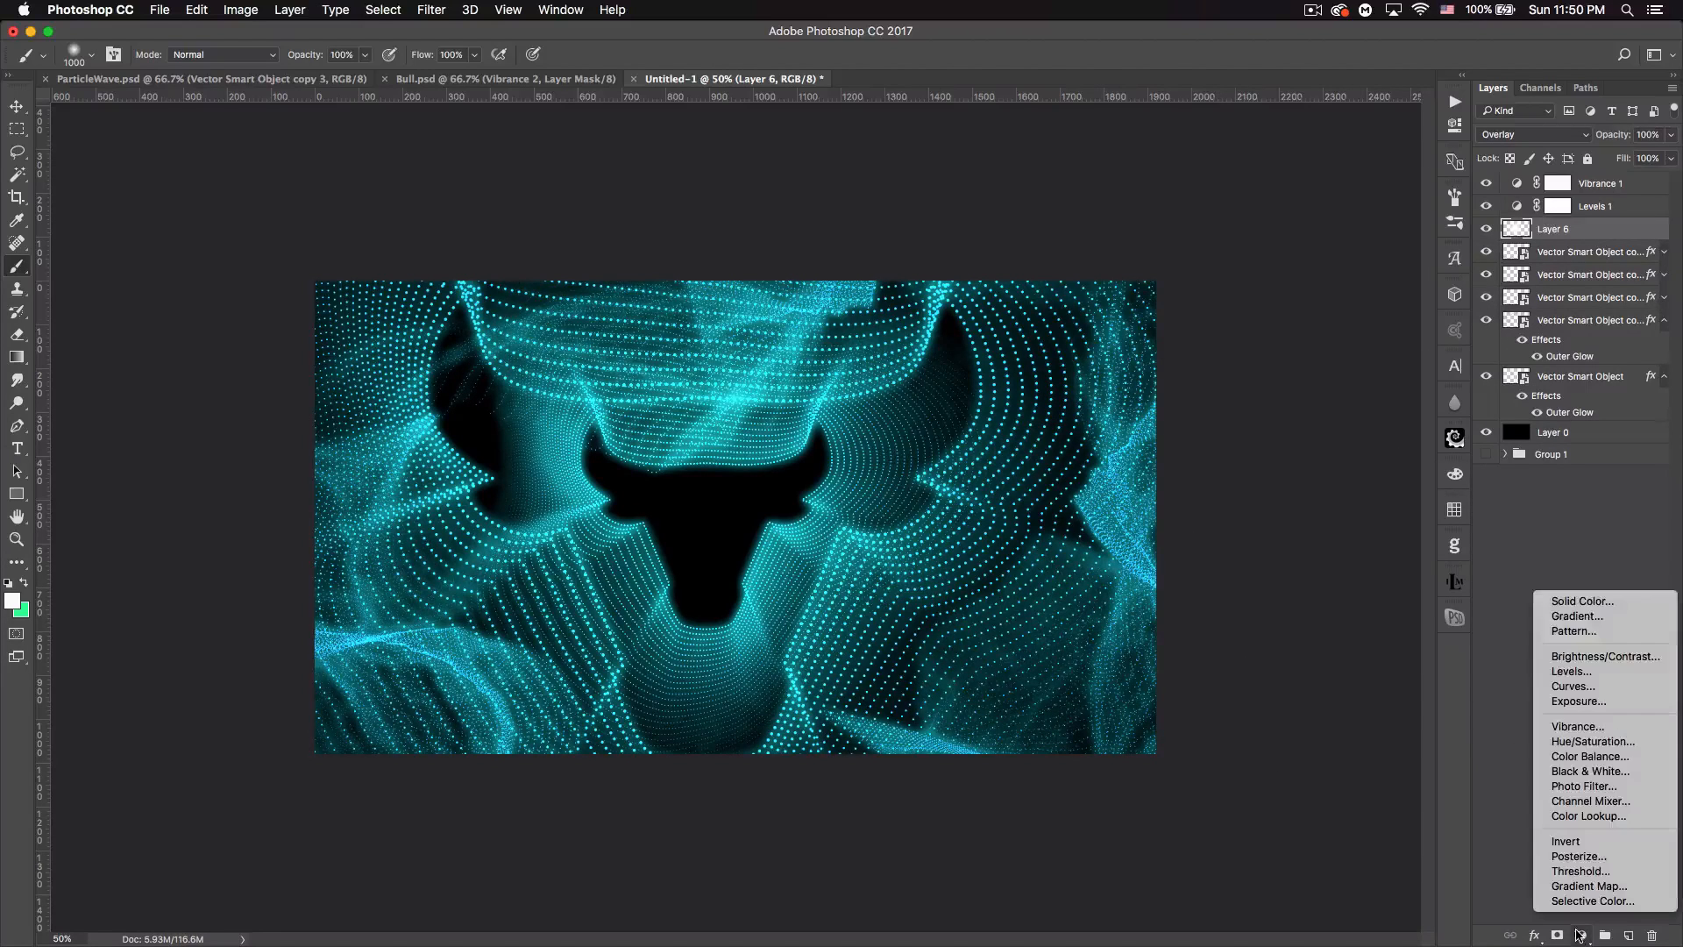
{"action": "left_click", "coordinate": [1583, 601]}
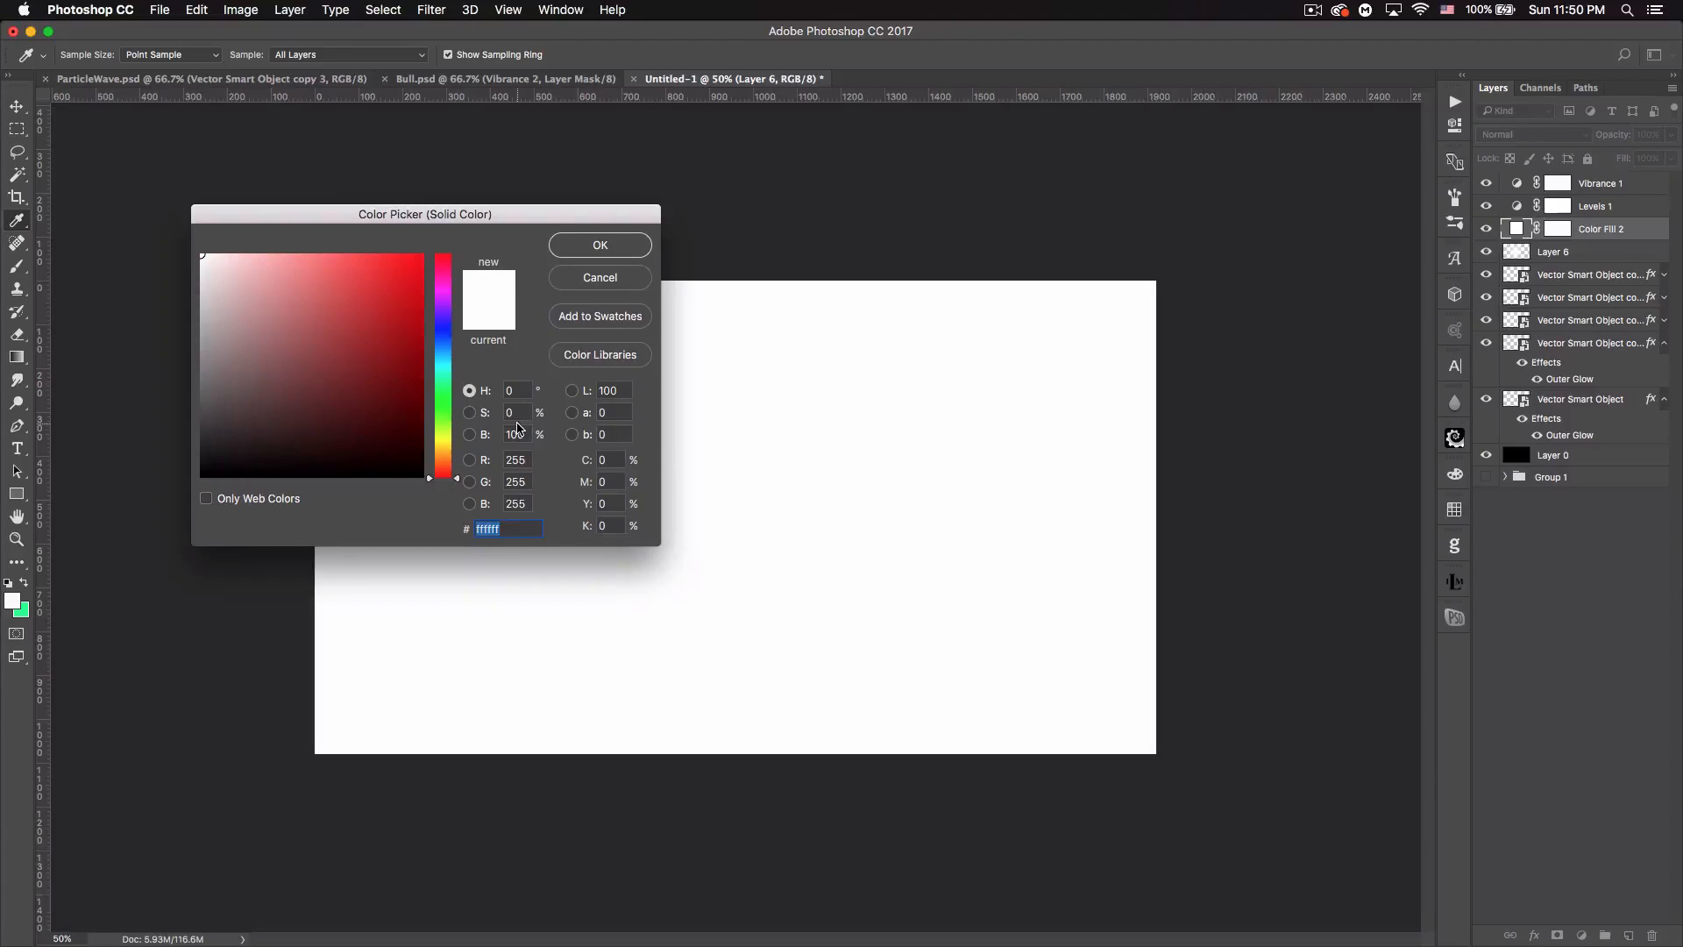
{"action": "type", "text": "14"}
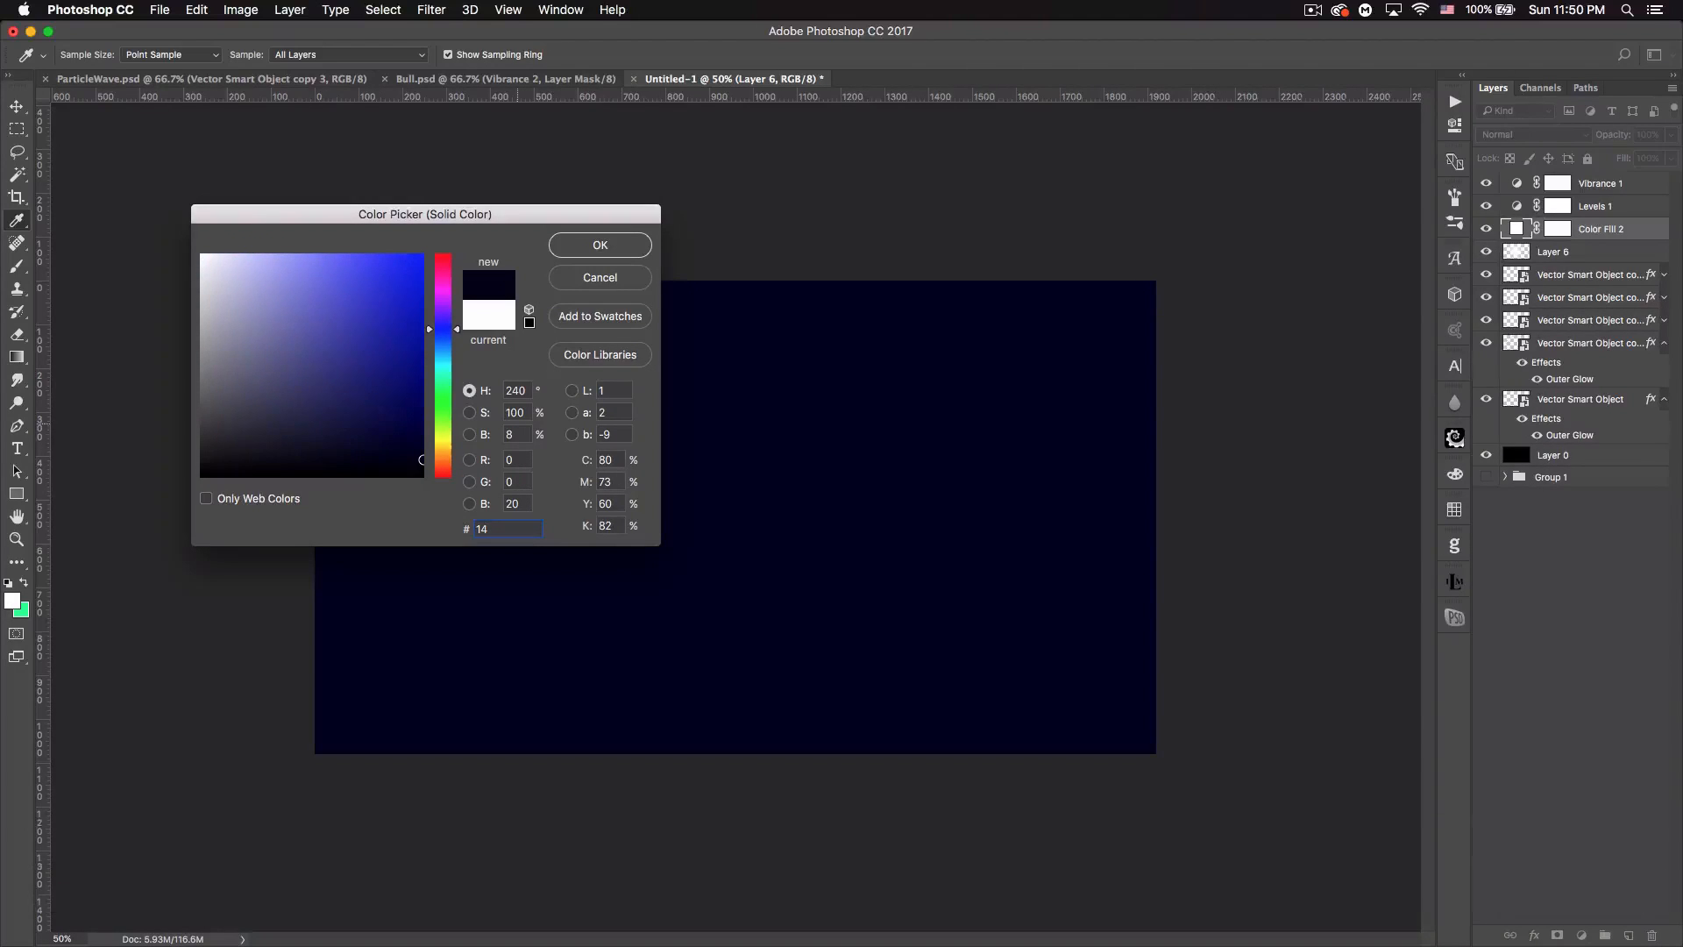
{"action": "type", "text": "55"}
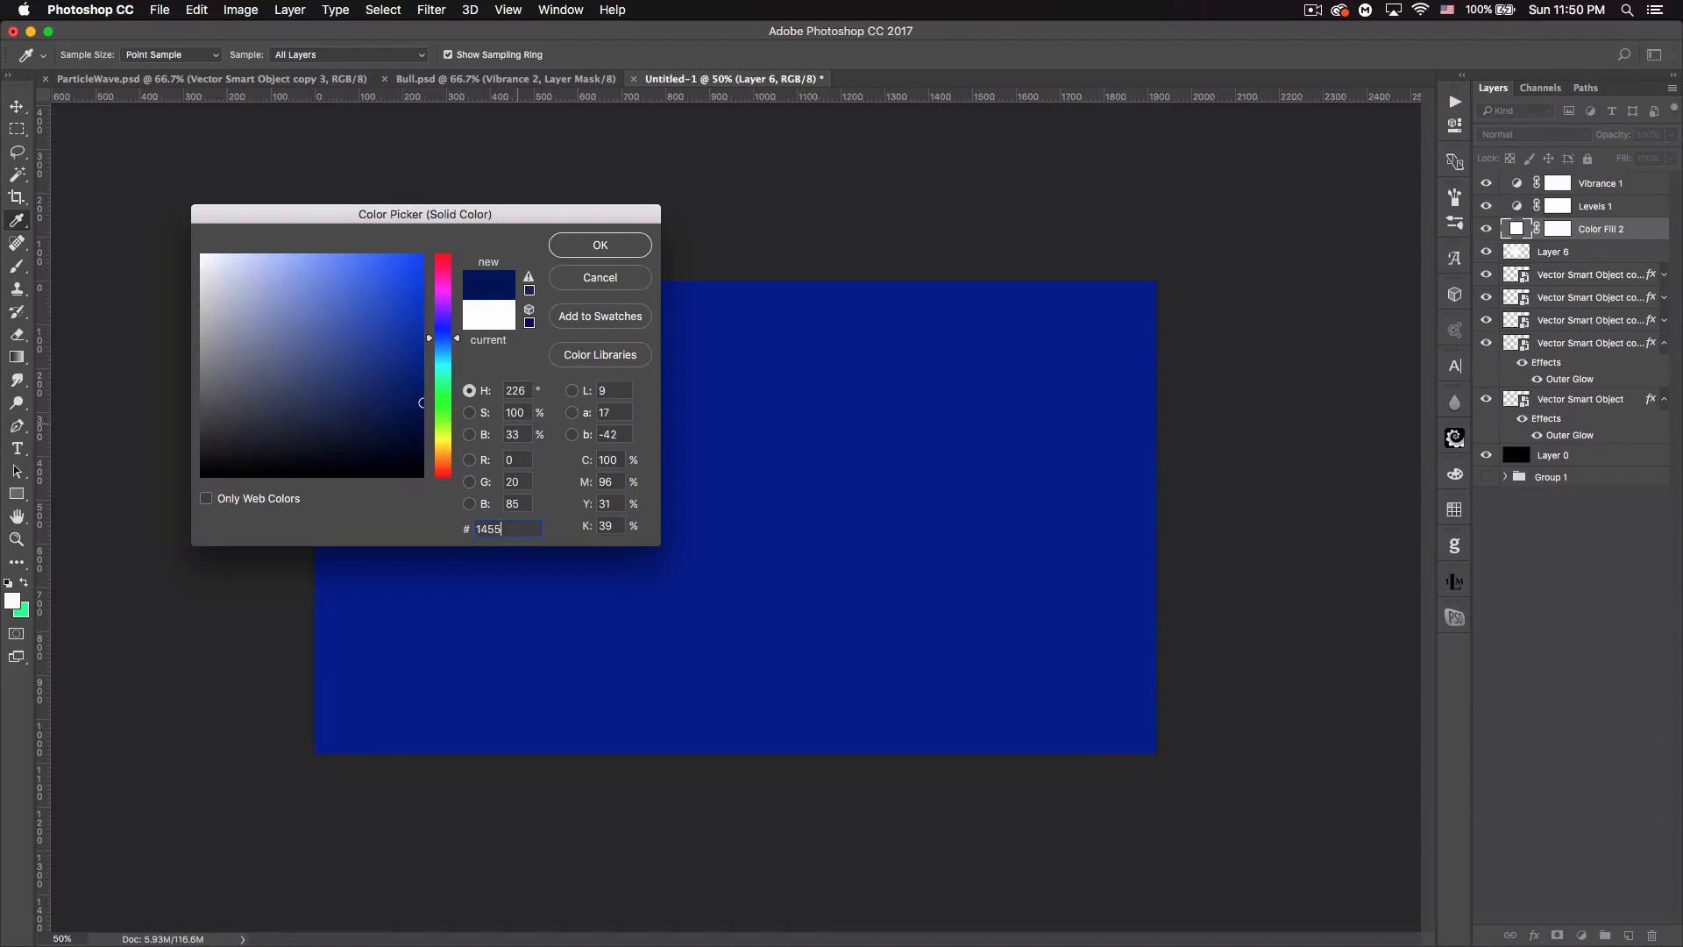
{"action": "type", "text": "87"}
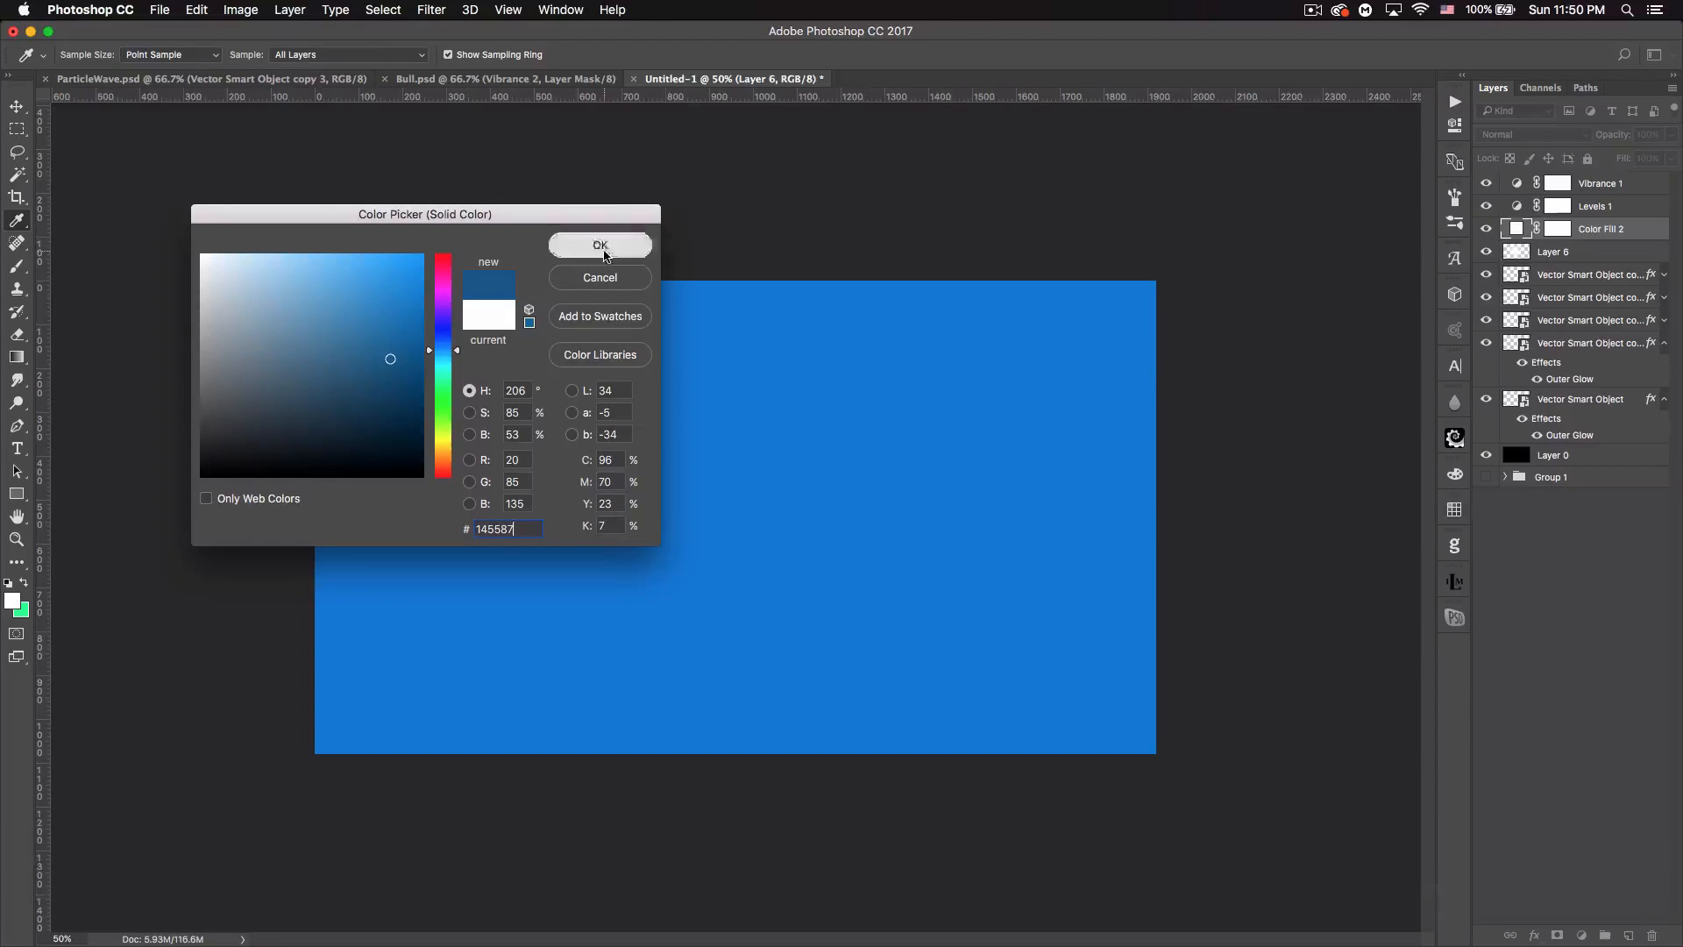
{"action": "left_click", "coordinate": [600, 245]}
{"action": "left_click", "coordinate": [1541, 134]}
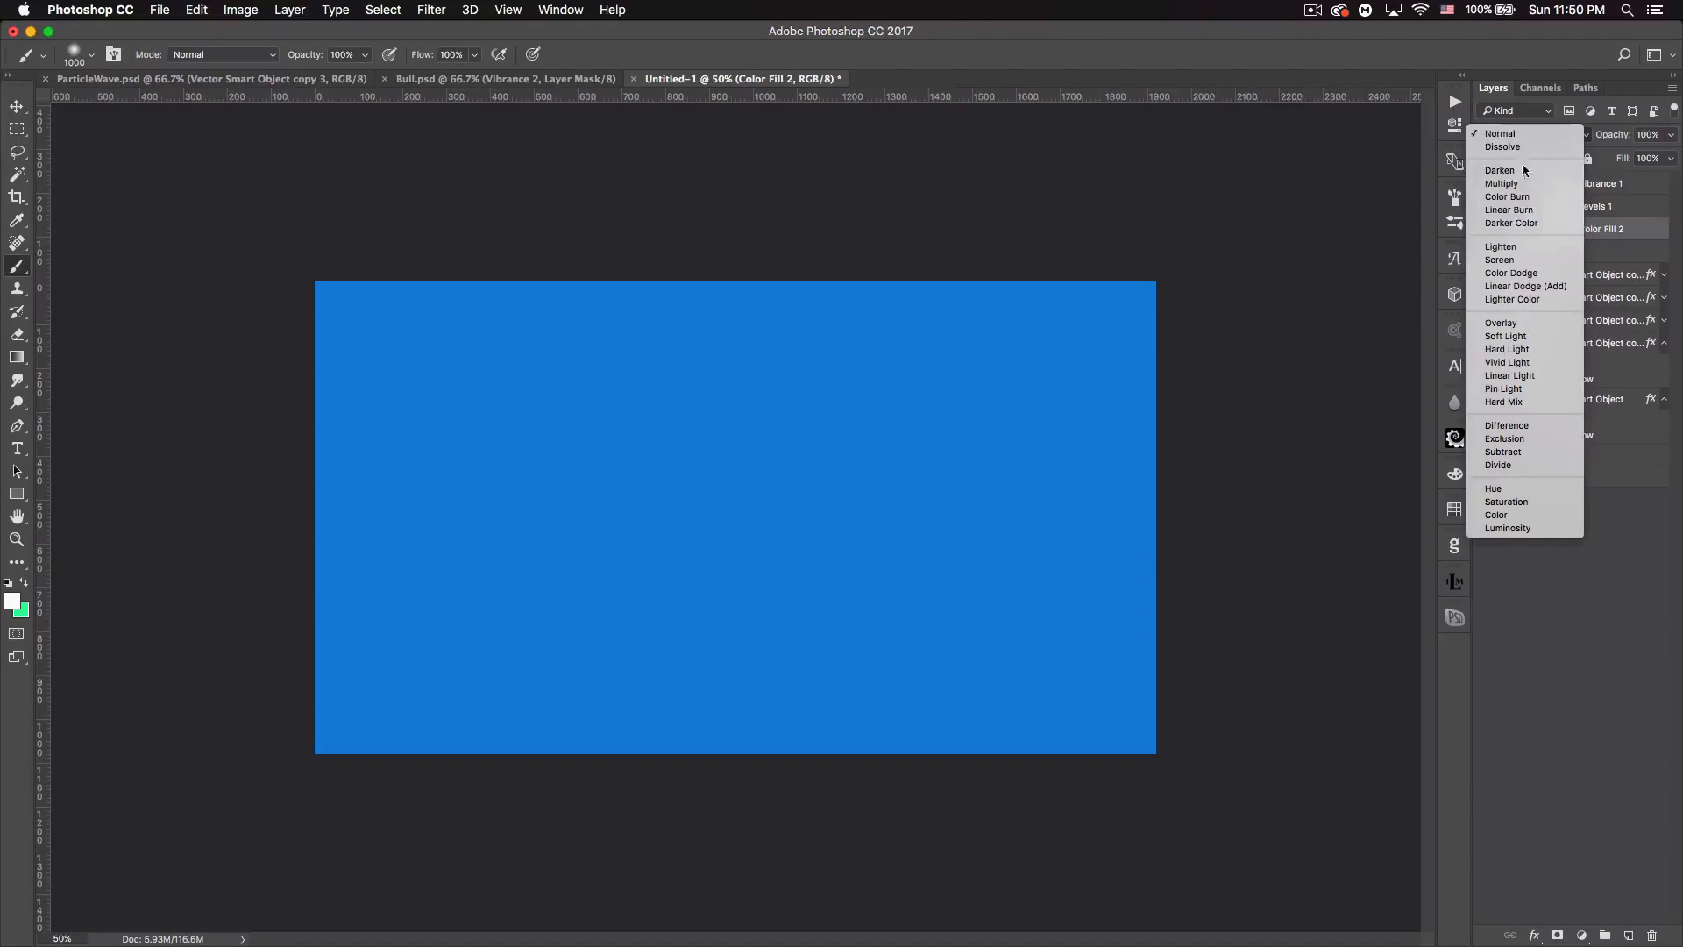
{"action": "left_click", "coordinate": [1526, 248]}
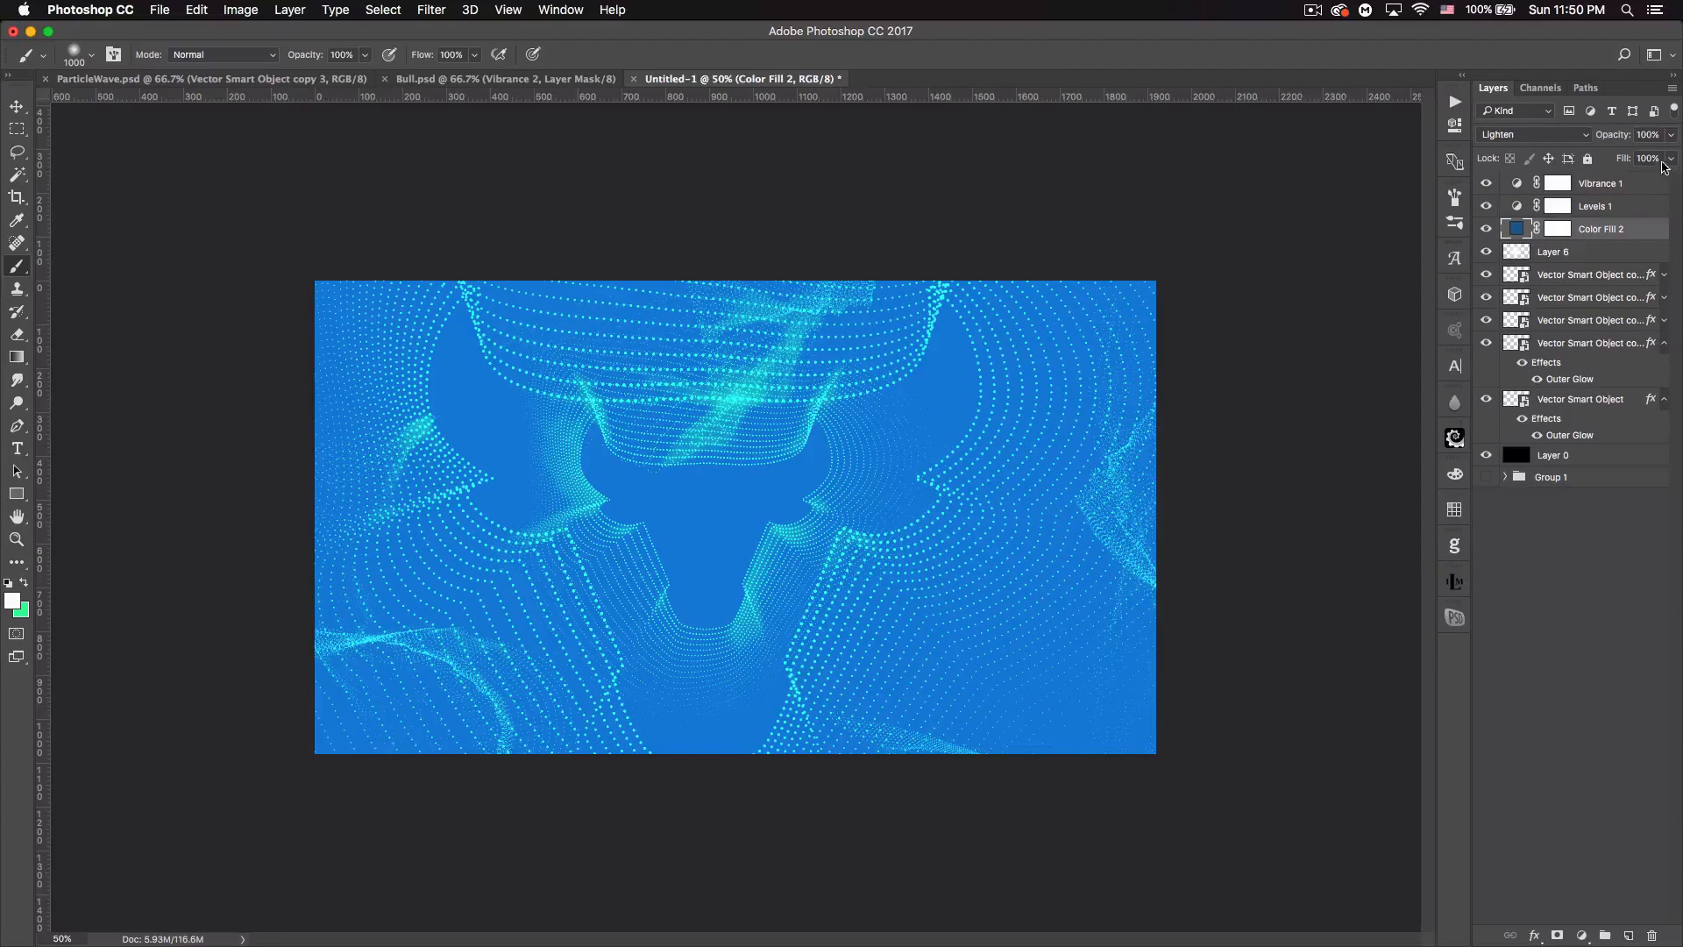
{"action": "type", "text": "47"}
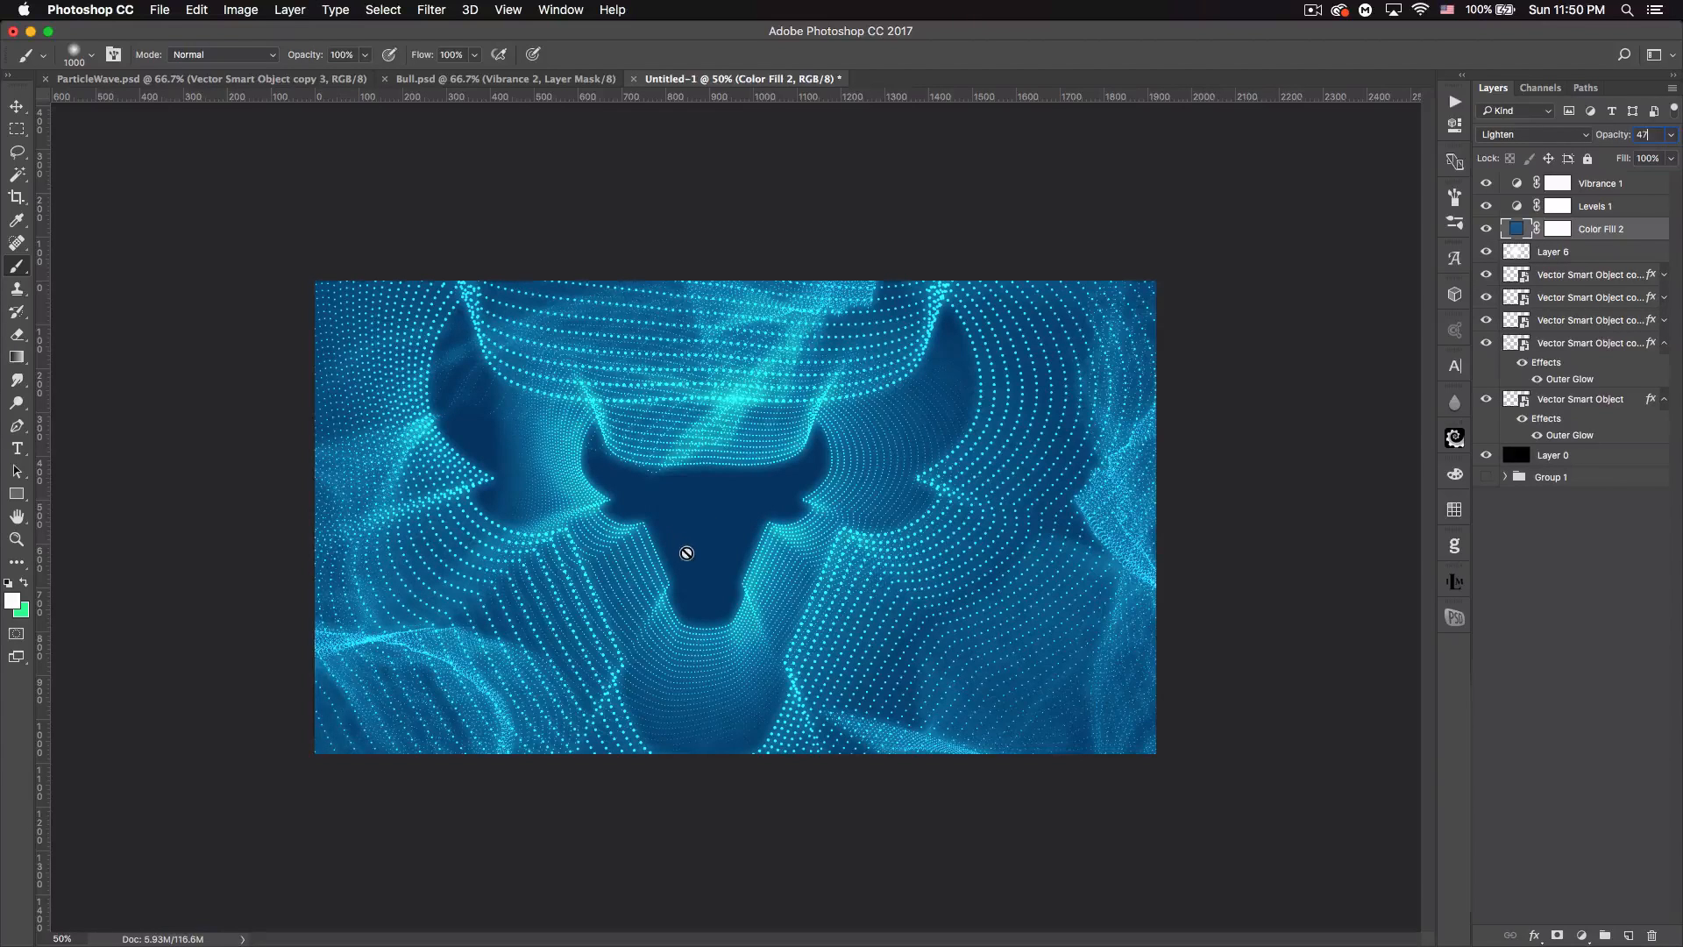
- Set the Levels 1 adjustment's black input to 52 and its white input to 206
{"action": "double_click", "coordinate": [1517, 206]}
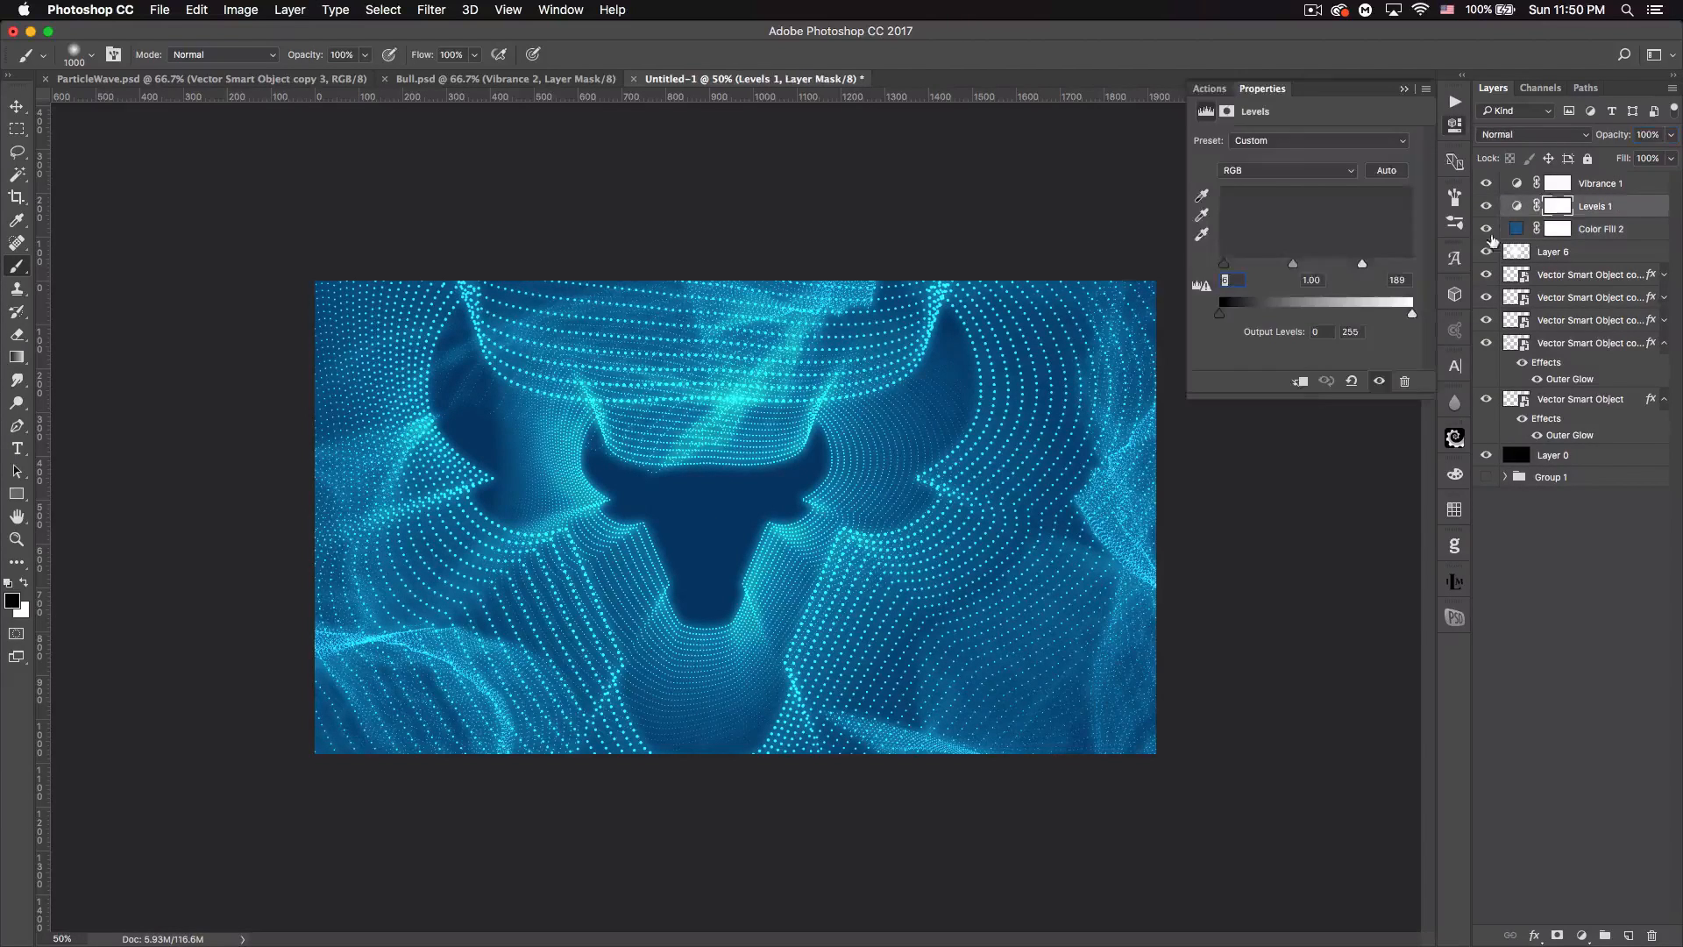
{"action": "left_click_drag", "start_coordinate": [1226, 269], "coordinate": [1261, 265]}
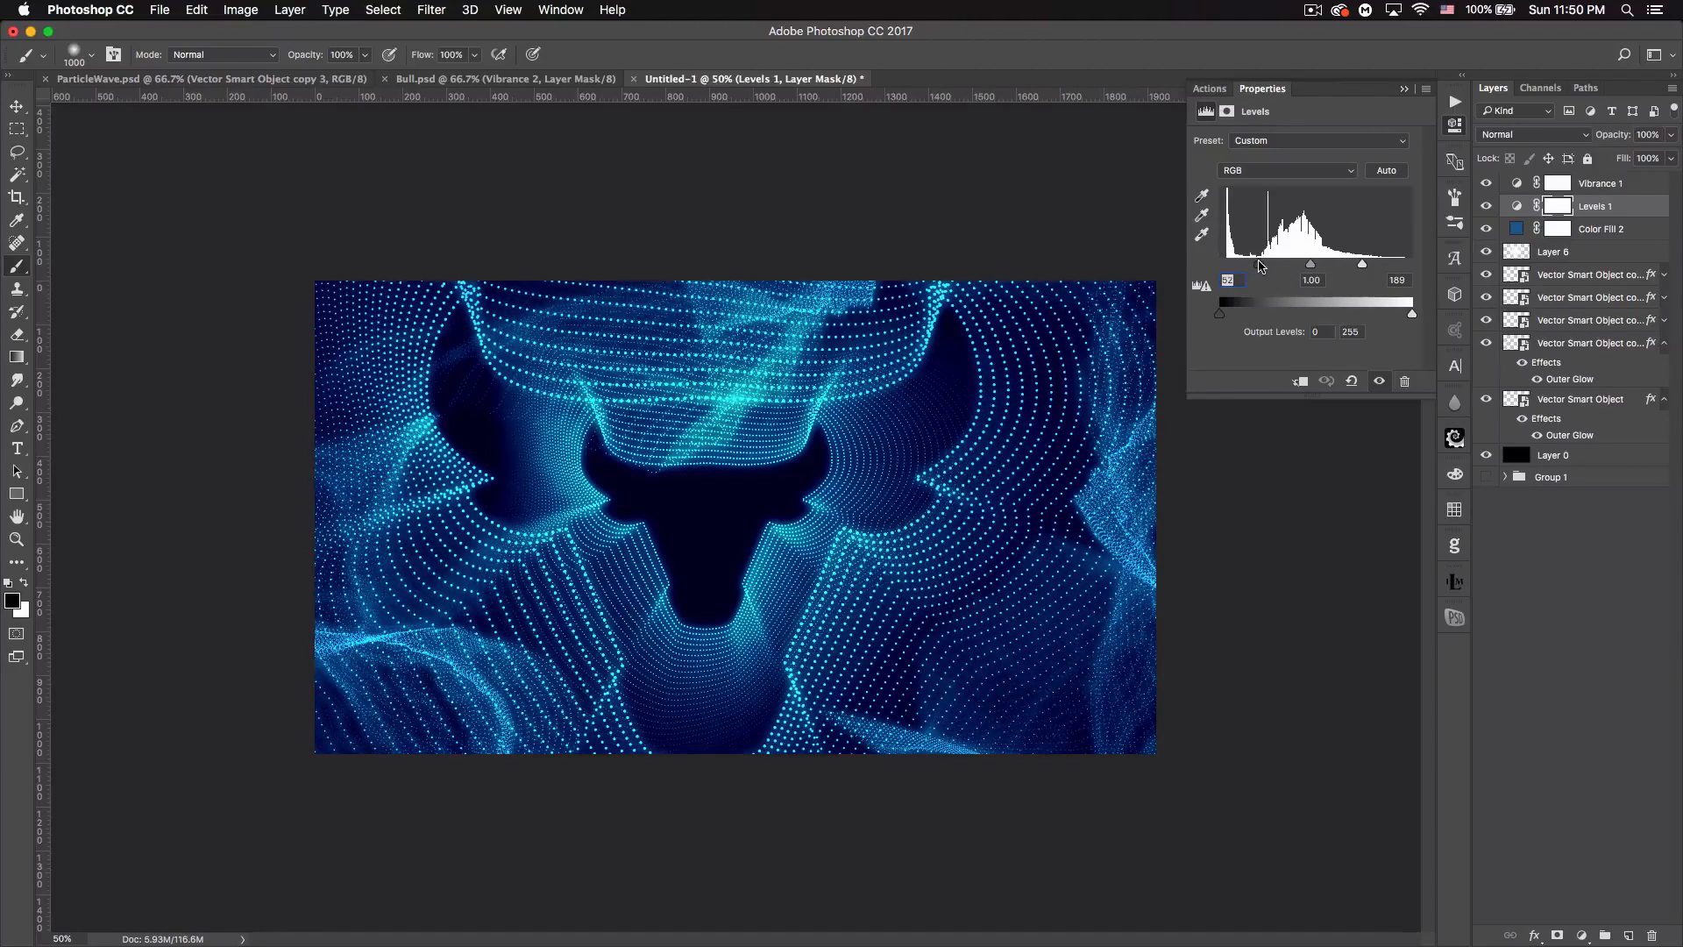
{"action": "left_click_drag", "start_coordinate": [1348, 266], "coordinate": [1378, 264]}
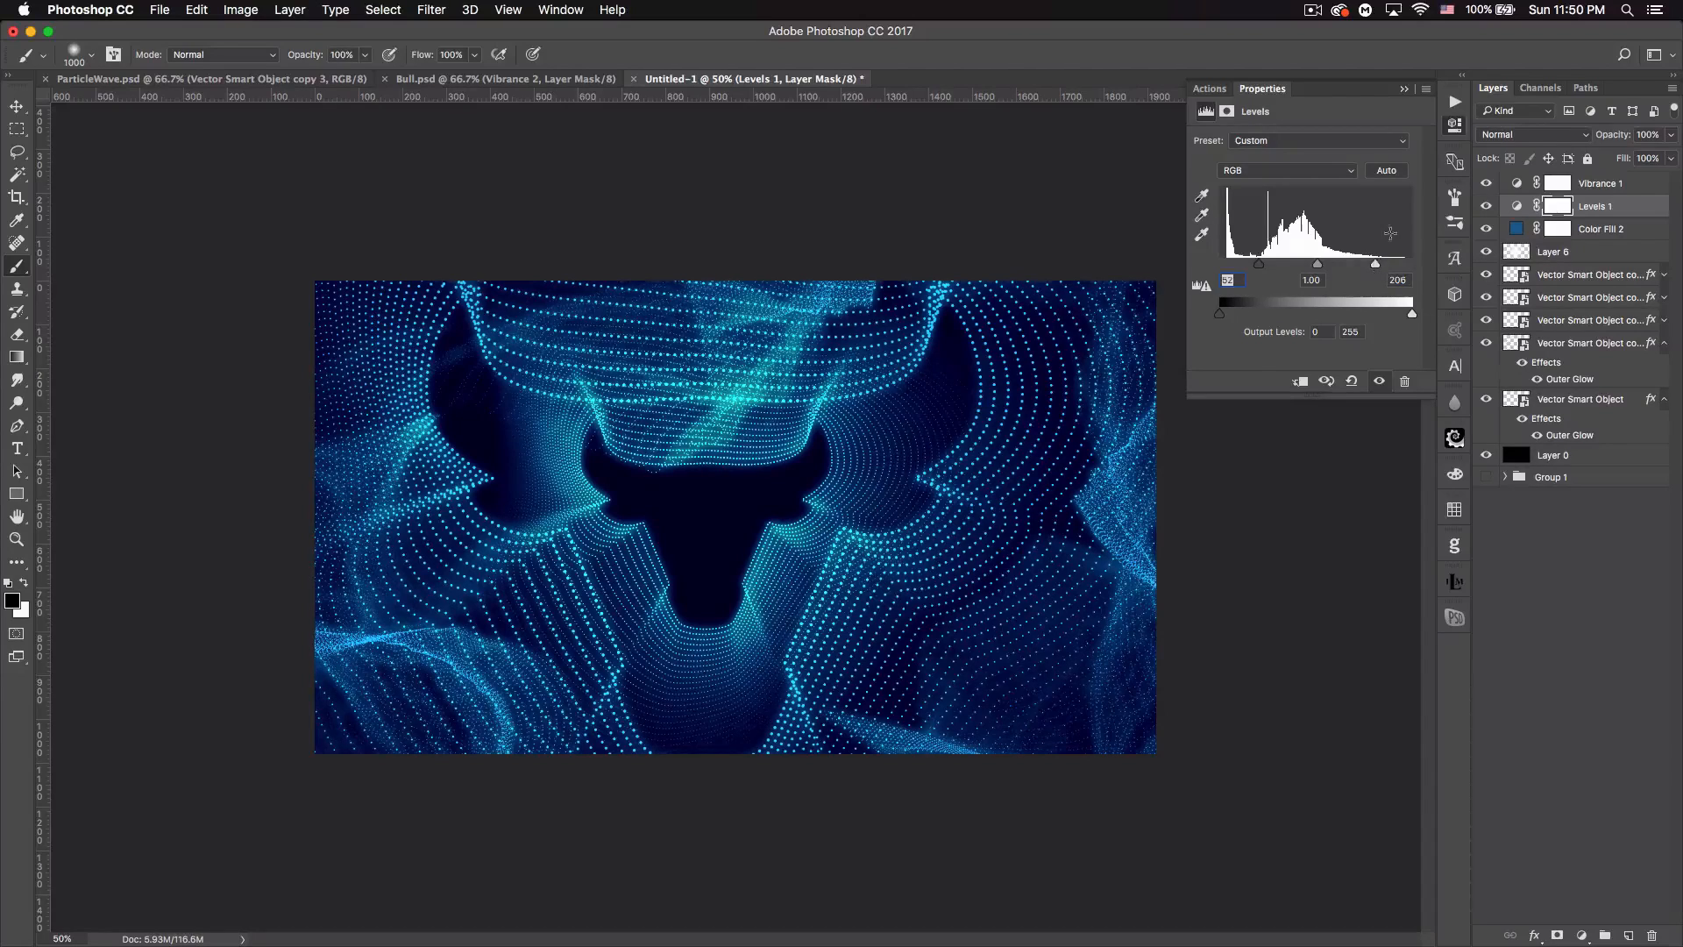
{"action": "left_click", "coordinate": [1401, 90]}
{"action": "double_click", "coordinate": [1516, 182]}
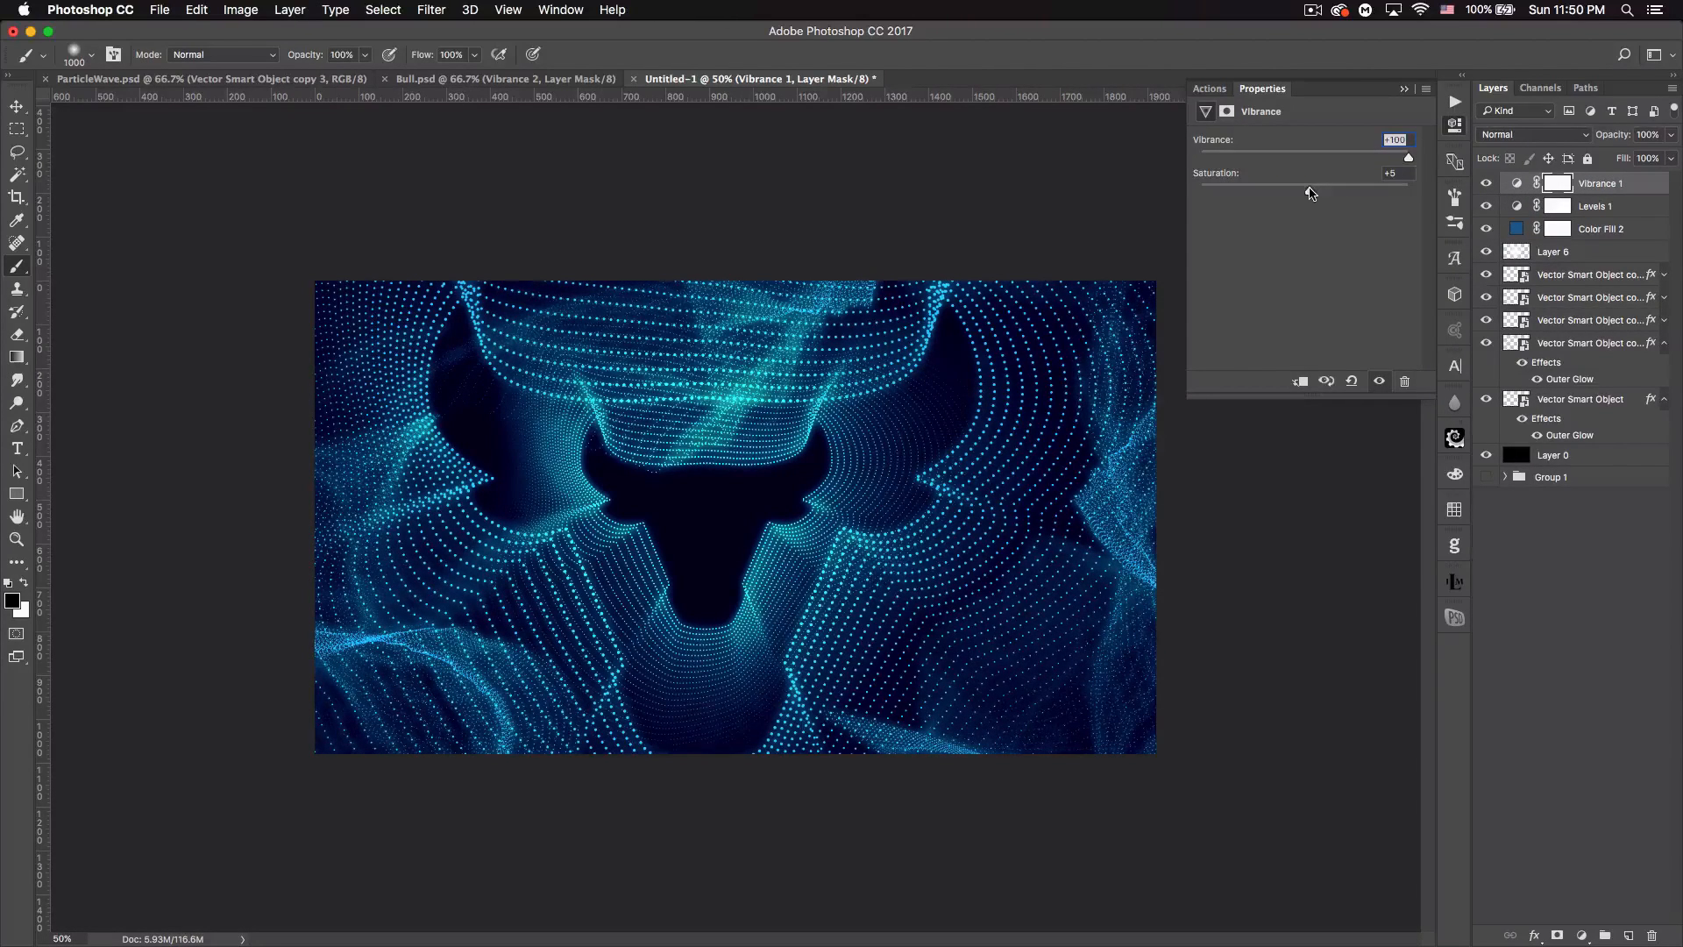
{"action": "left_click", "coordinate": [1403, 89]}
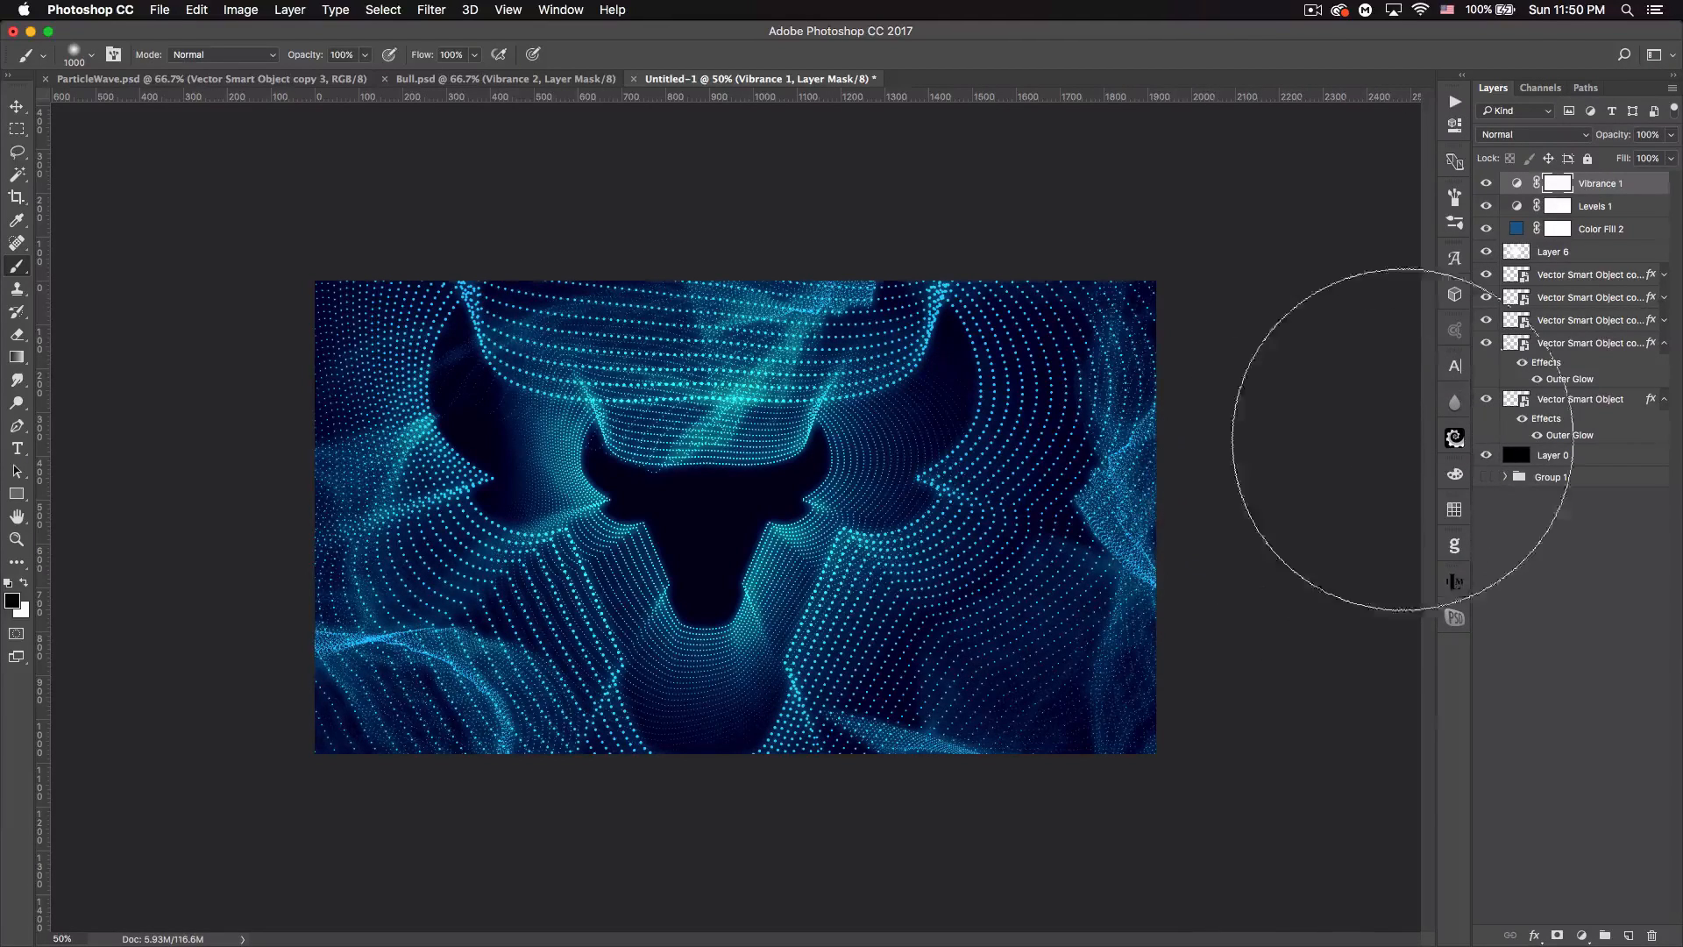
- Add a layer above Layer 6 at 75% opacity and darken the right, left and upper canvas edges with a soft 800 px black brush
{"action": "left_click", "coordinate": [1597, 256]}
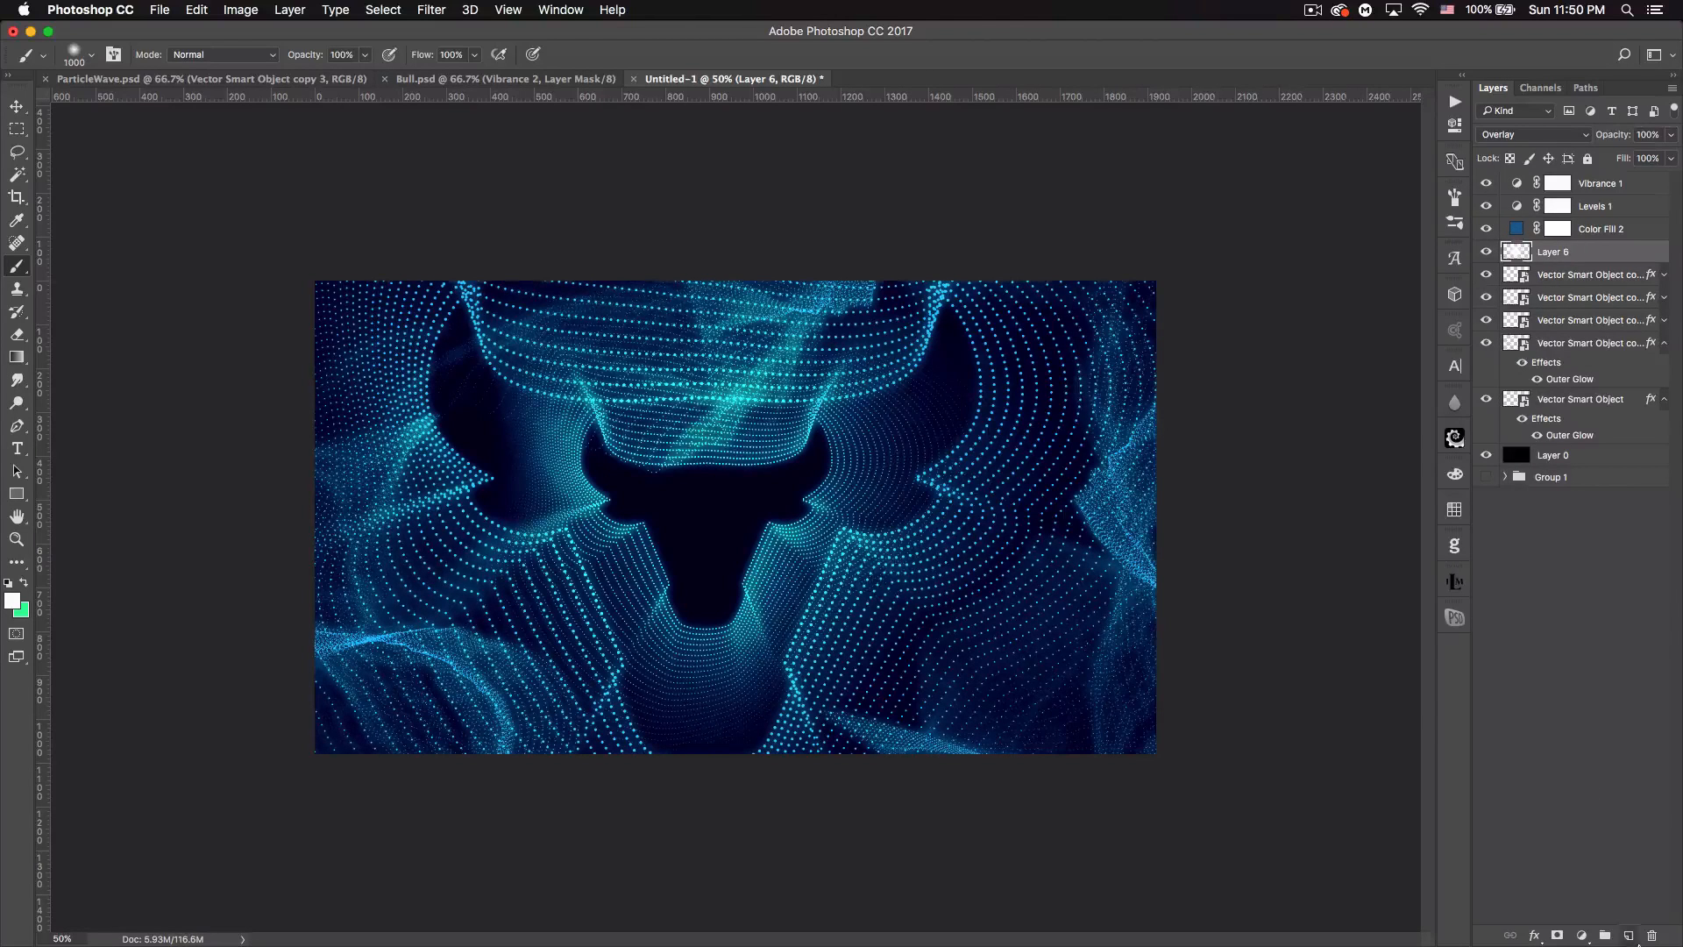
{"action": "left_click", "coordinate": [1629, 936]}
{"action": "left_click", "coordinate": [9, 584]}
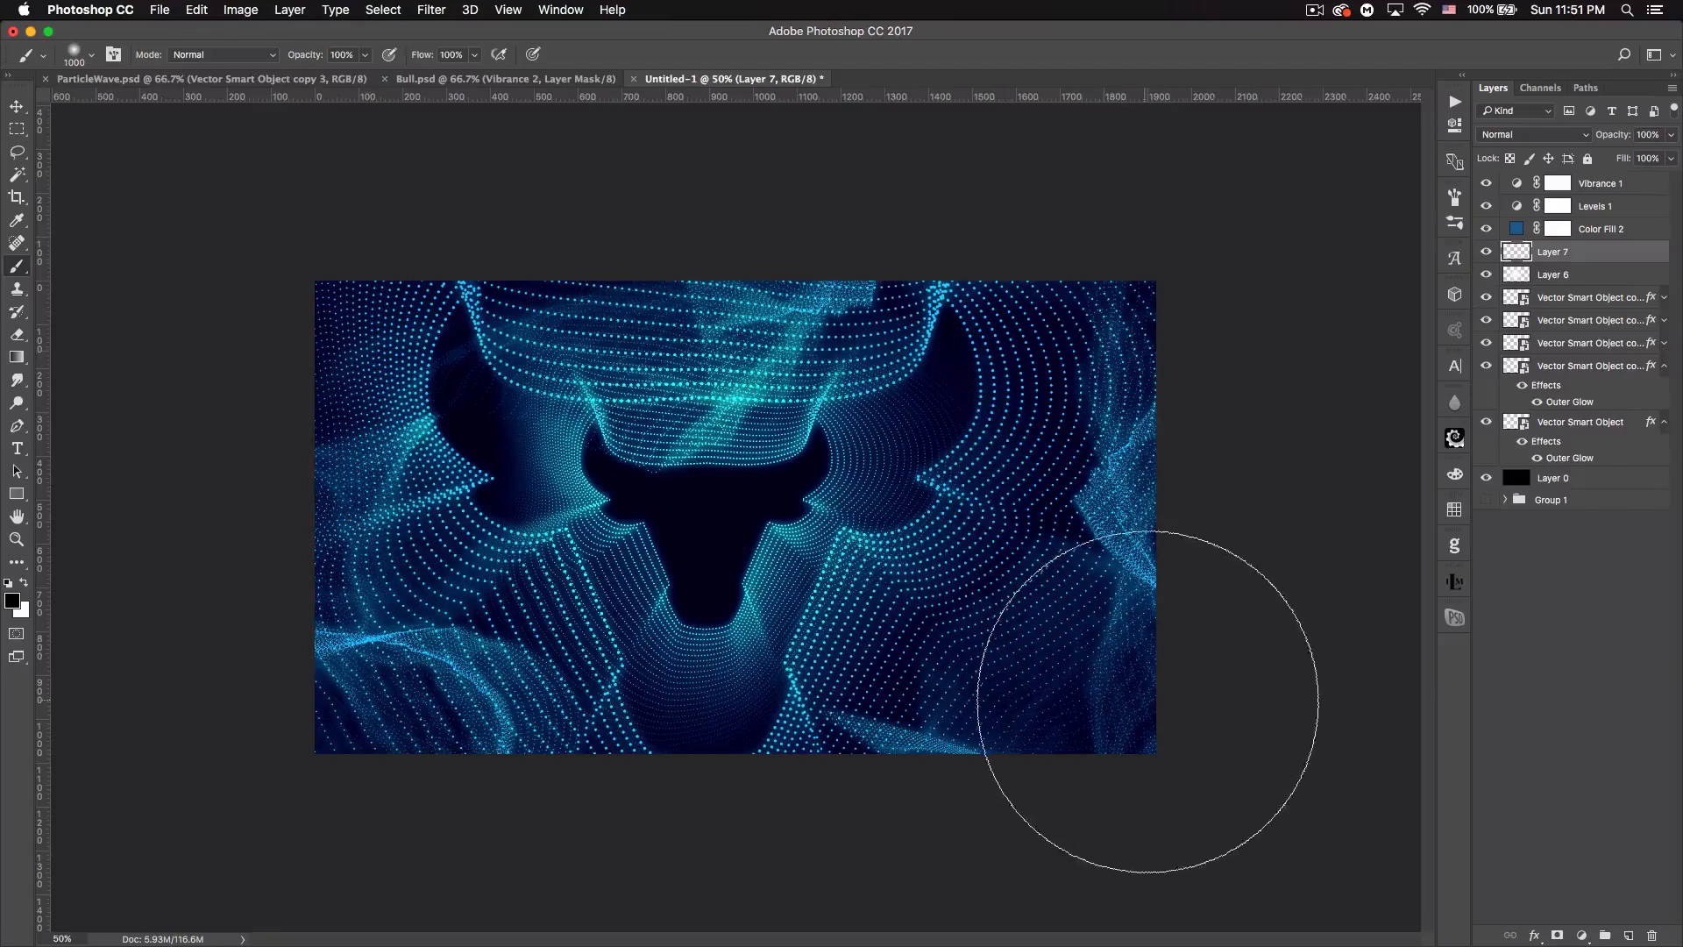
{"action": "key", "text": "bracketleft"}
{"action": "left_click_drag", "start_coordinate": [1113, 804], "coordinate": [1300, 267]}
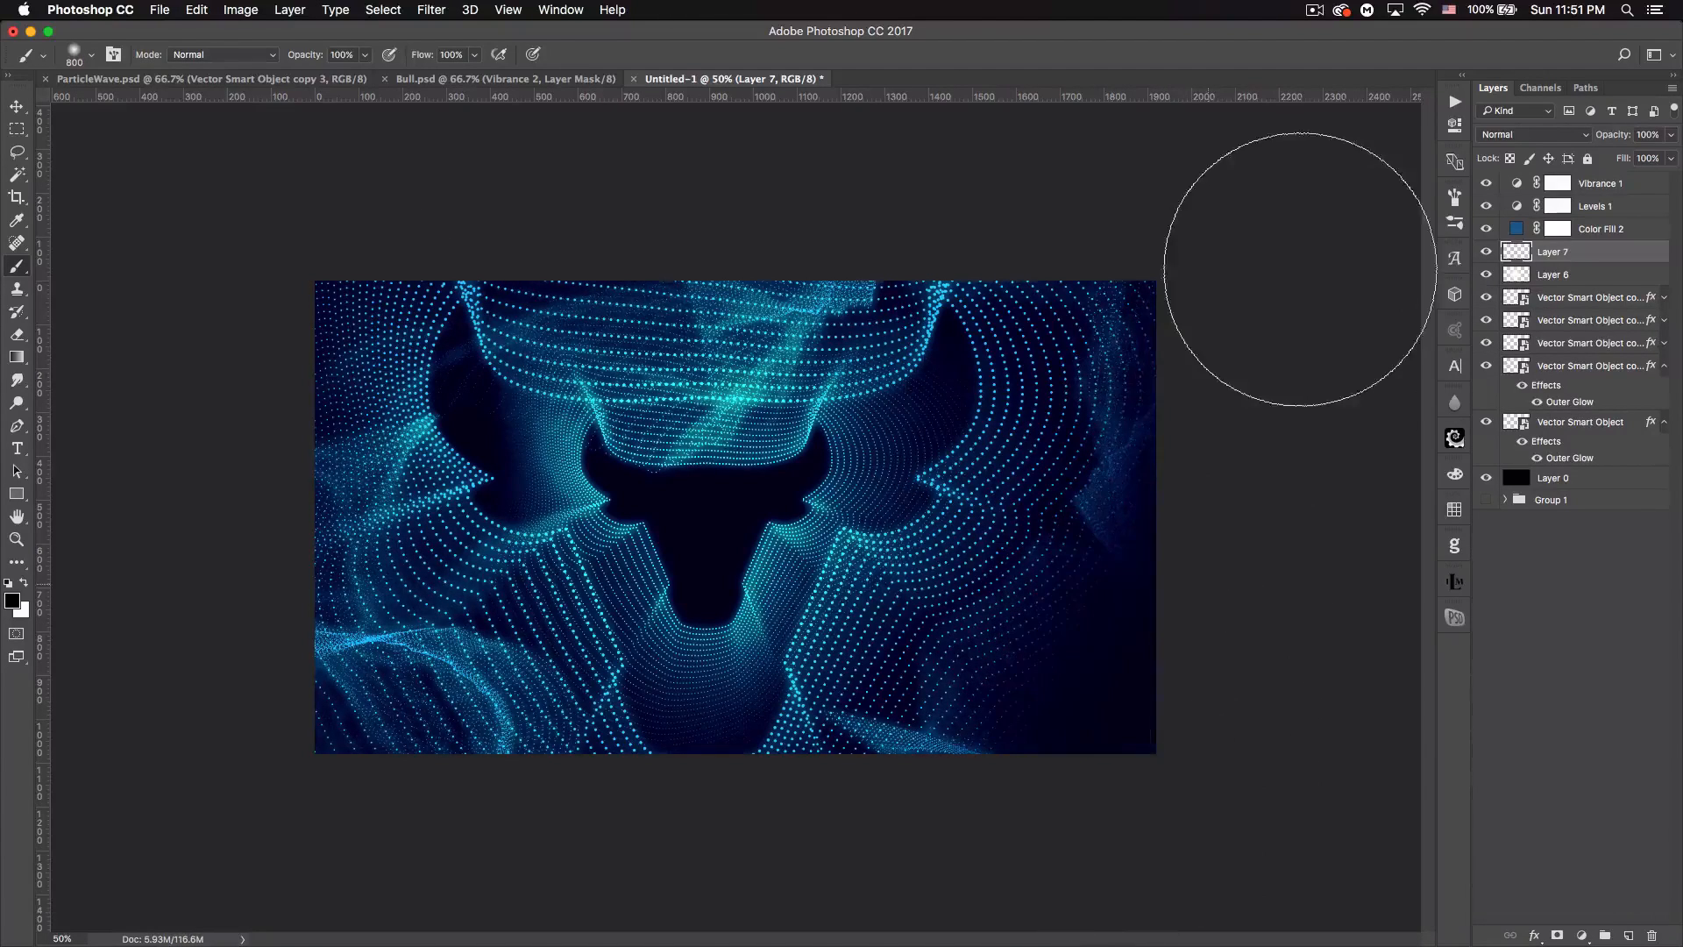
{"action": "left_click_drag", "start_coordinate": [1236, 444], "coordinate": [1231, 521]}
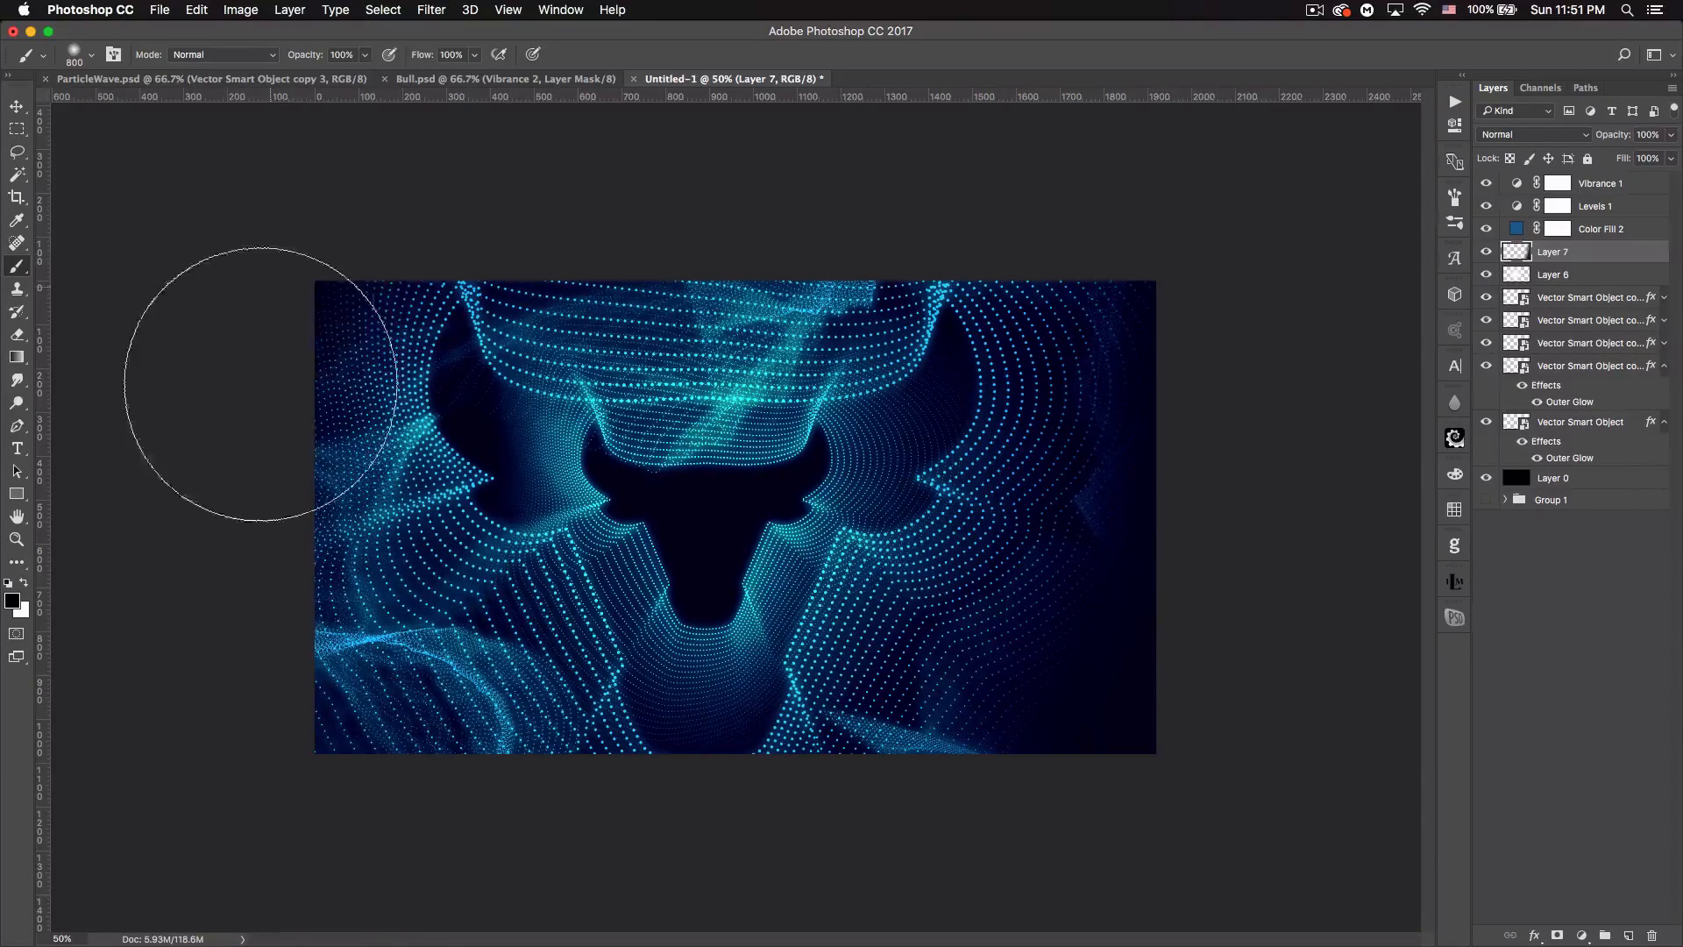
{"action": "left_click_drag", "start_coordinate": [245, 293], "coordinate": [281, 807]}
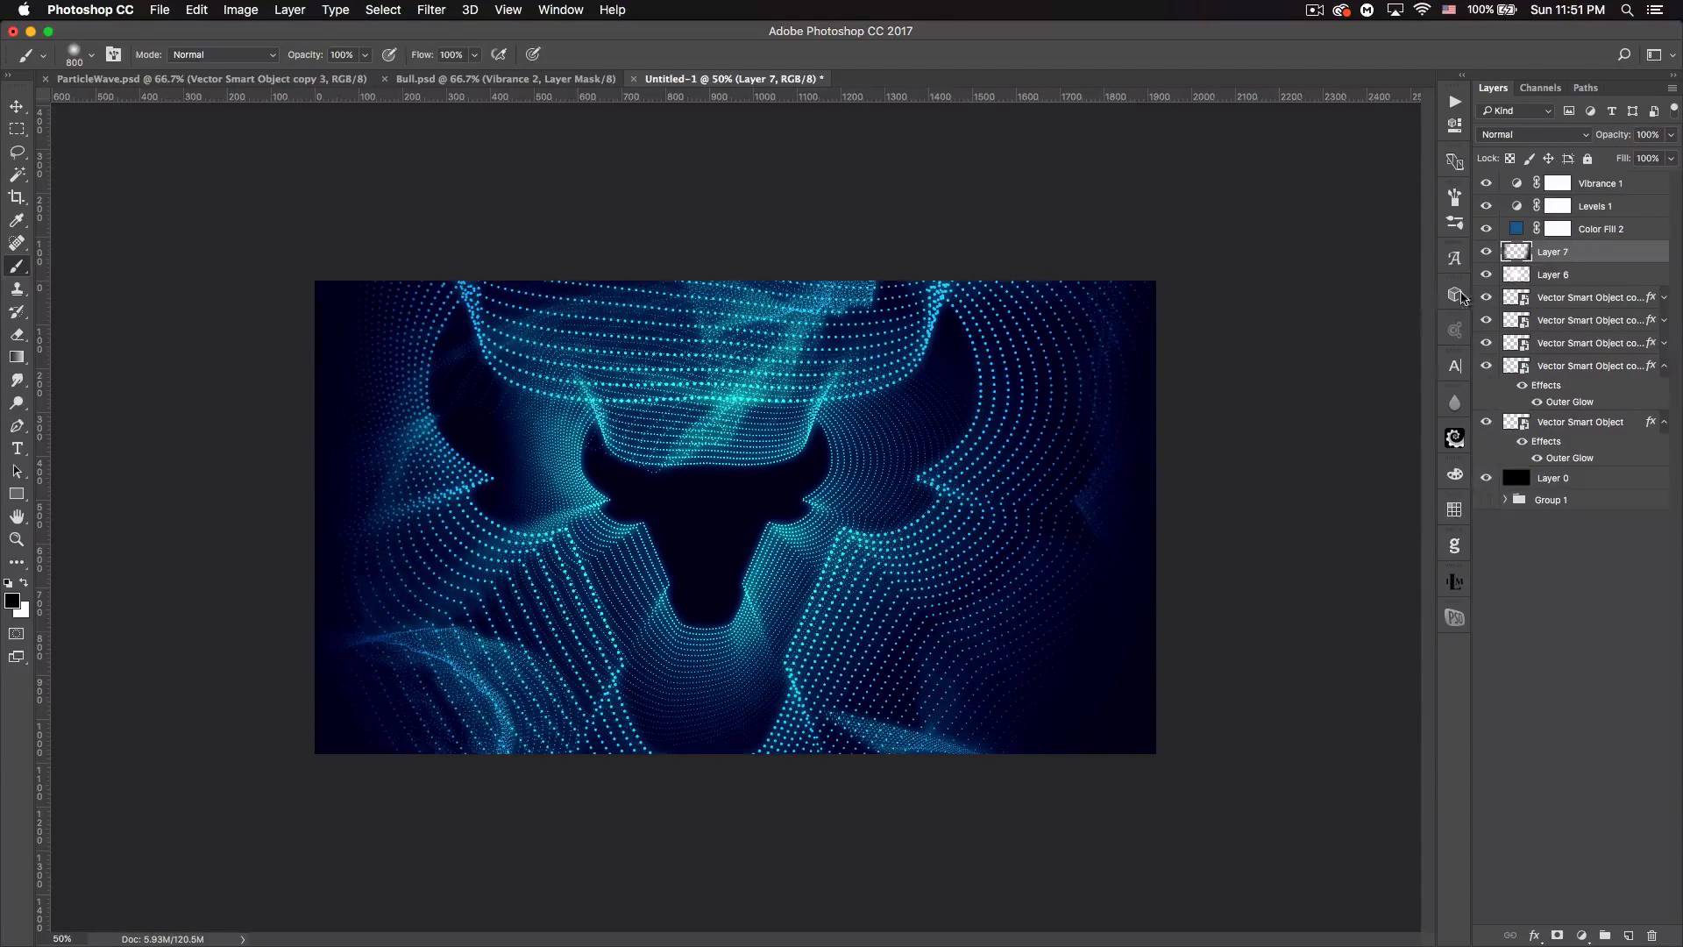
{"action": "left_click_drag", "start_coordinate": [1613, 140], "coordinate": [1592, 139]}
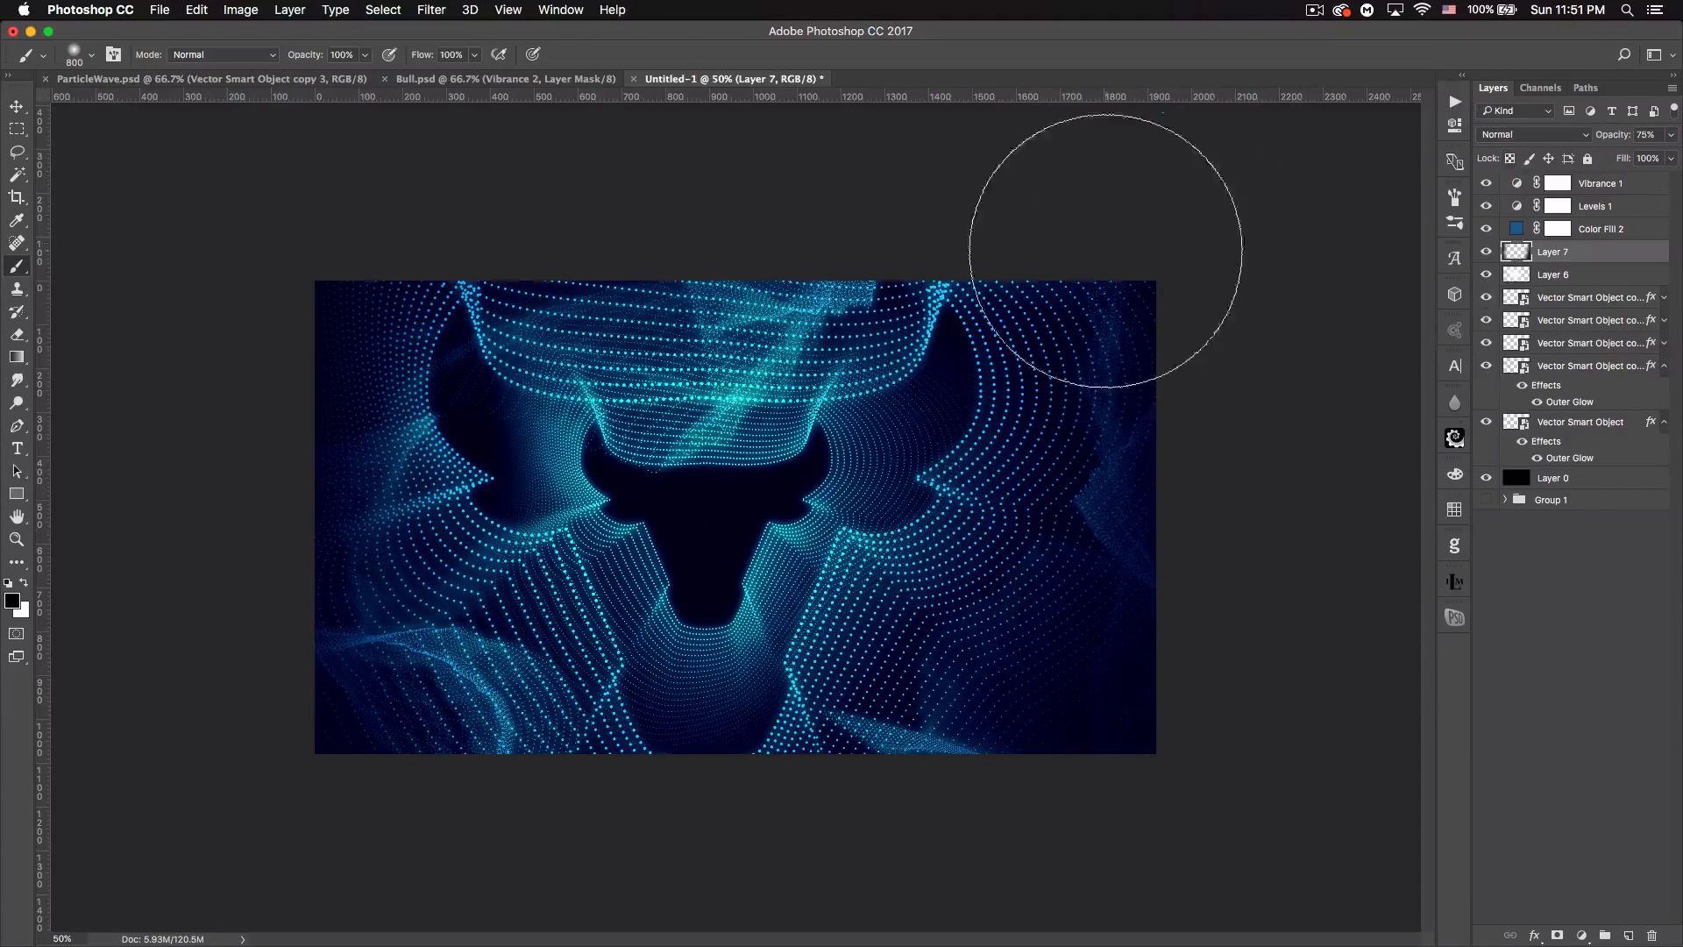
{"action": "mouse_move", "coordinate": [1094, 234]}
{"action": "left_mouse_down"}
{"action": "mouse_move", "coordinate": [882, 183]}
{"action": "mouse_move", "coordinate": [522, 240]}
{"action": "left_mouse_up"}
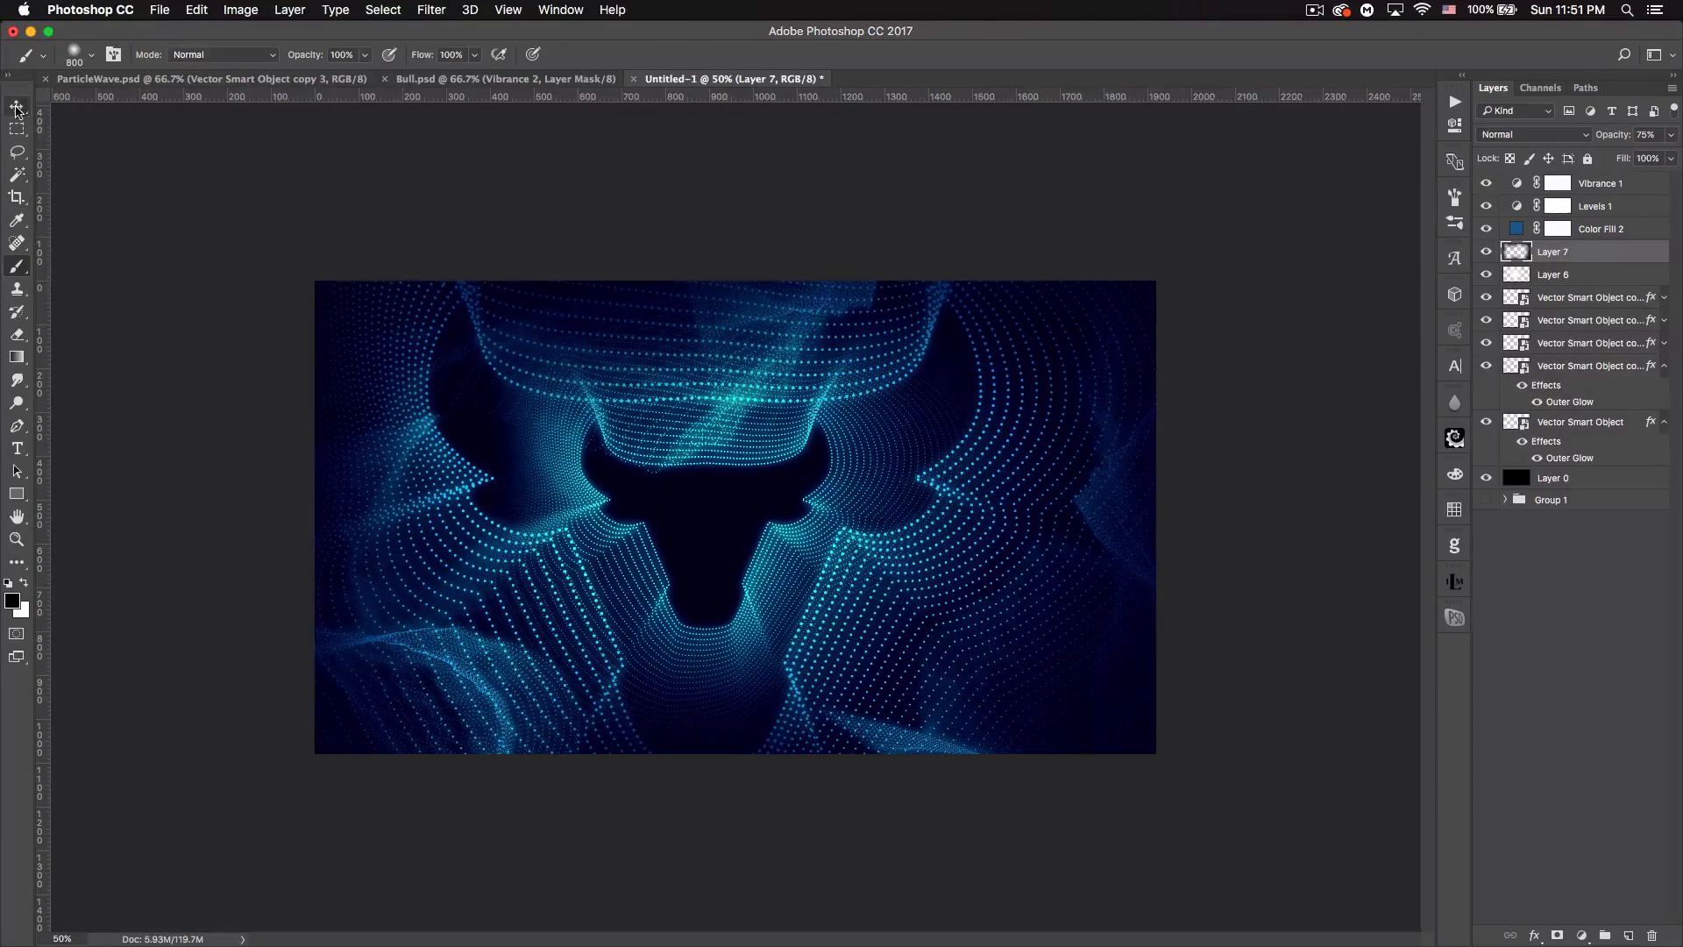
- Place the blackbull graphic in the document and scale and position it to cover the dark bull-head silhouette in the centre
{"action": "left_click", "coordinate": [17, 106]}
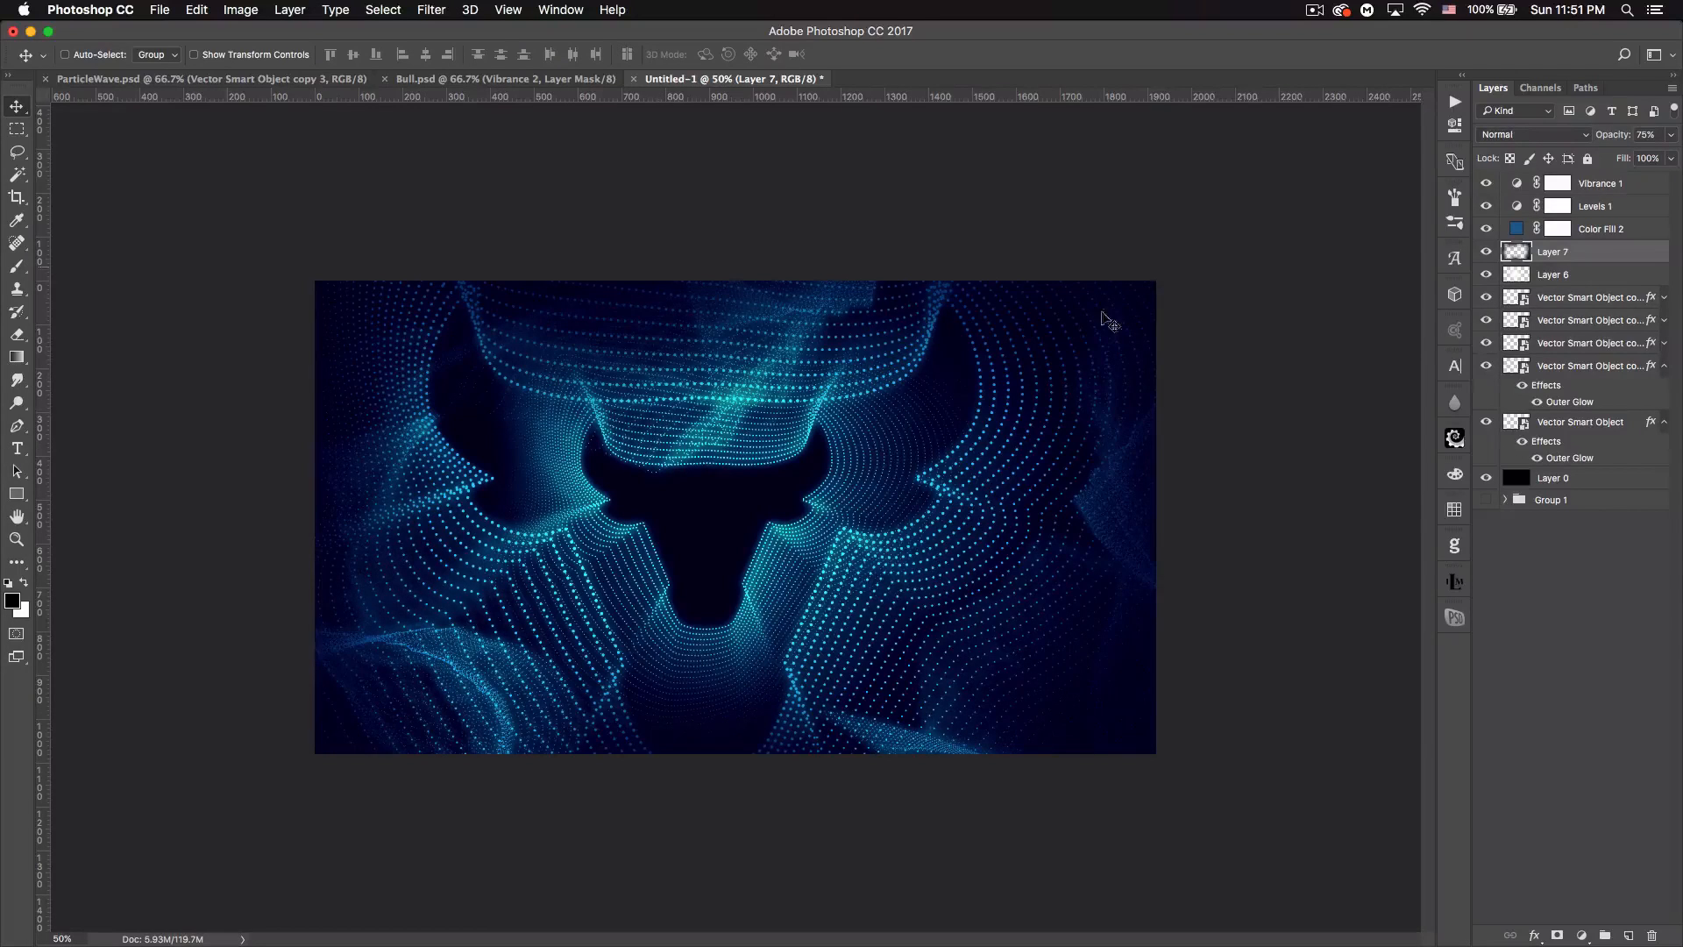
{"action": "left_click_drag", "start_coordinate": [0, 474], "coordinate": [751, 508]}
{"action": "left_click_drag", "start_coordinate": [944, 336], "coordinate": [855, 413]}
{"action": "left_click_drag", "start_coordinate": [793, 494], "coordinate": [765, 499]}
{"action": "left_click_drag", "start_coordinate": [822, 414], "coordinate": [822, 423]}
{"action": "key", "text": "Return"}
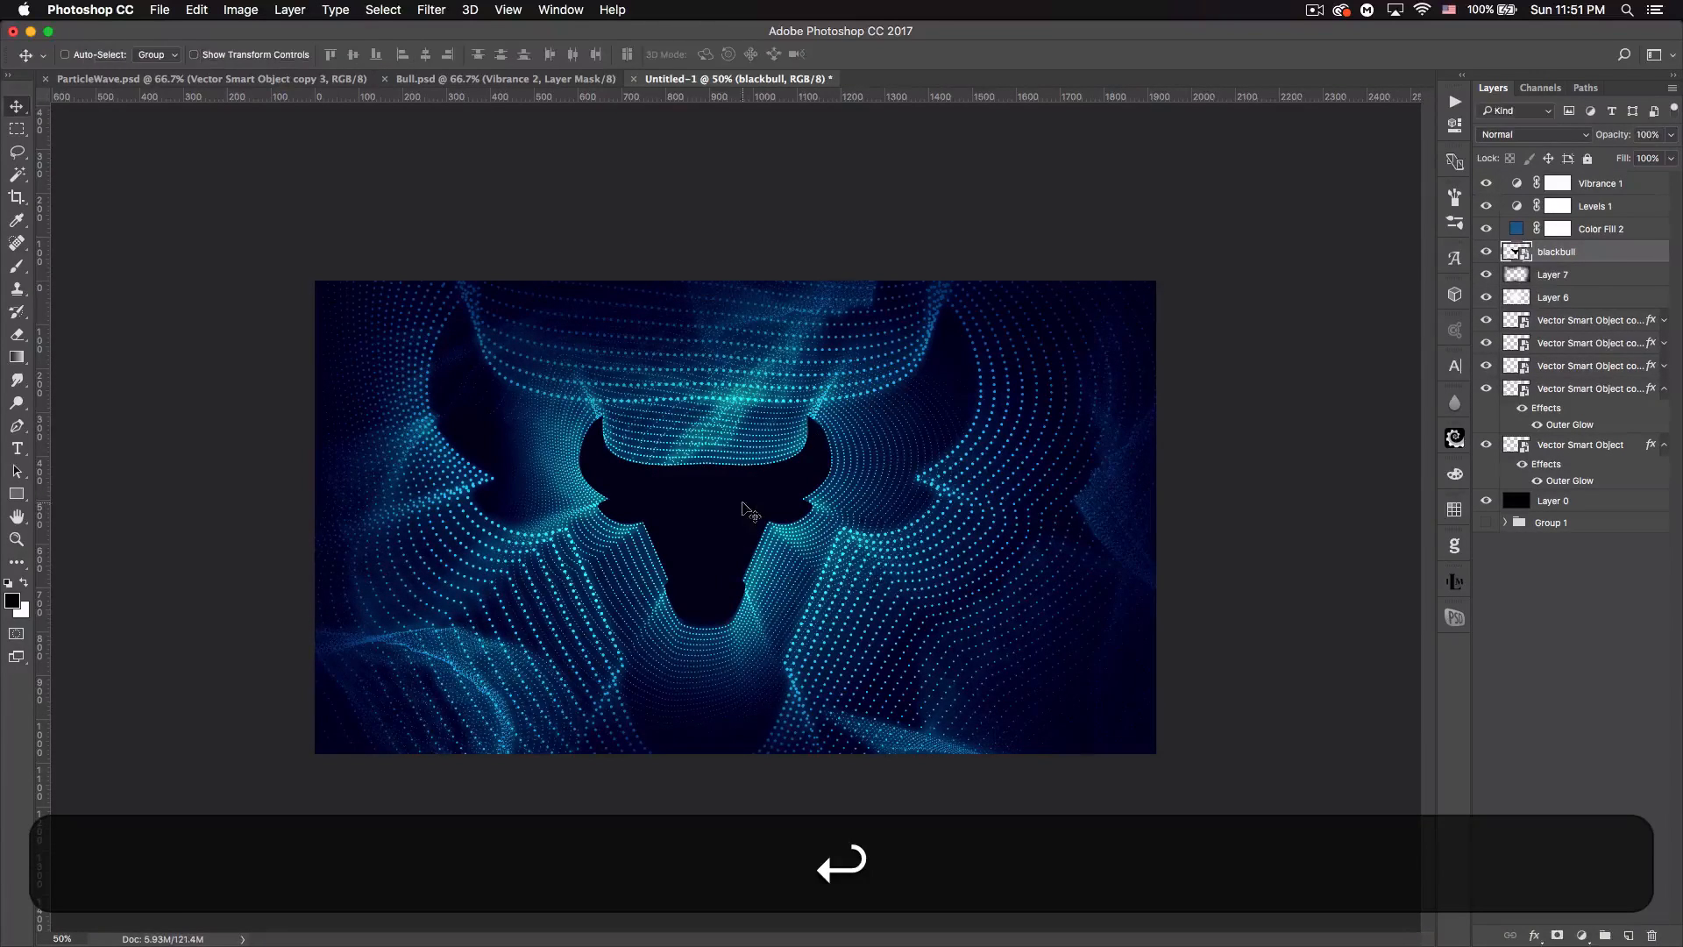
- Set the blackbull layer's fill to 0% and add a white Overlay Inner Glow at 100% opacity with a 62 px size
{"action": "left_click_drag", "start_coordinate": [1630, 161], "coordinate": [1412, 157]}
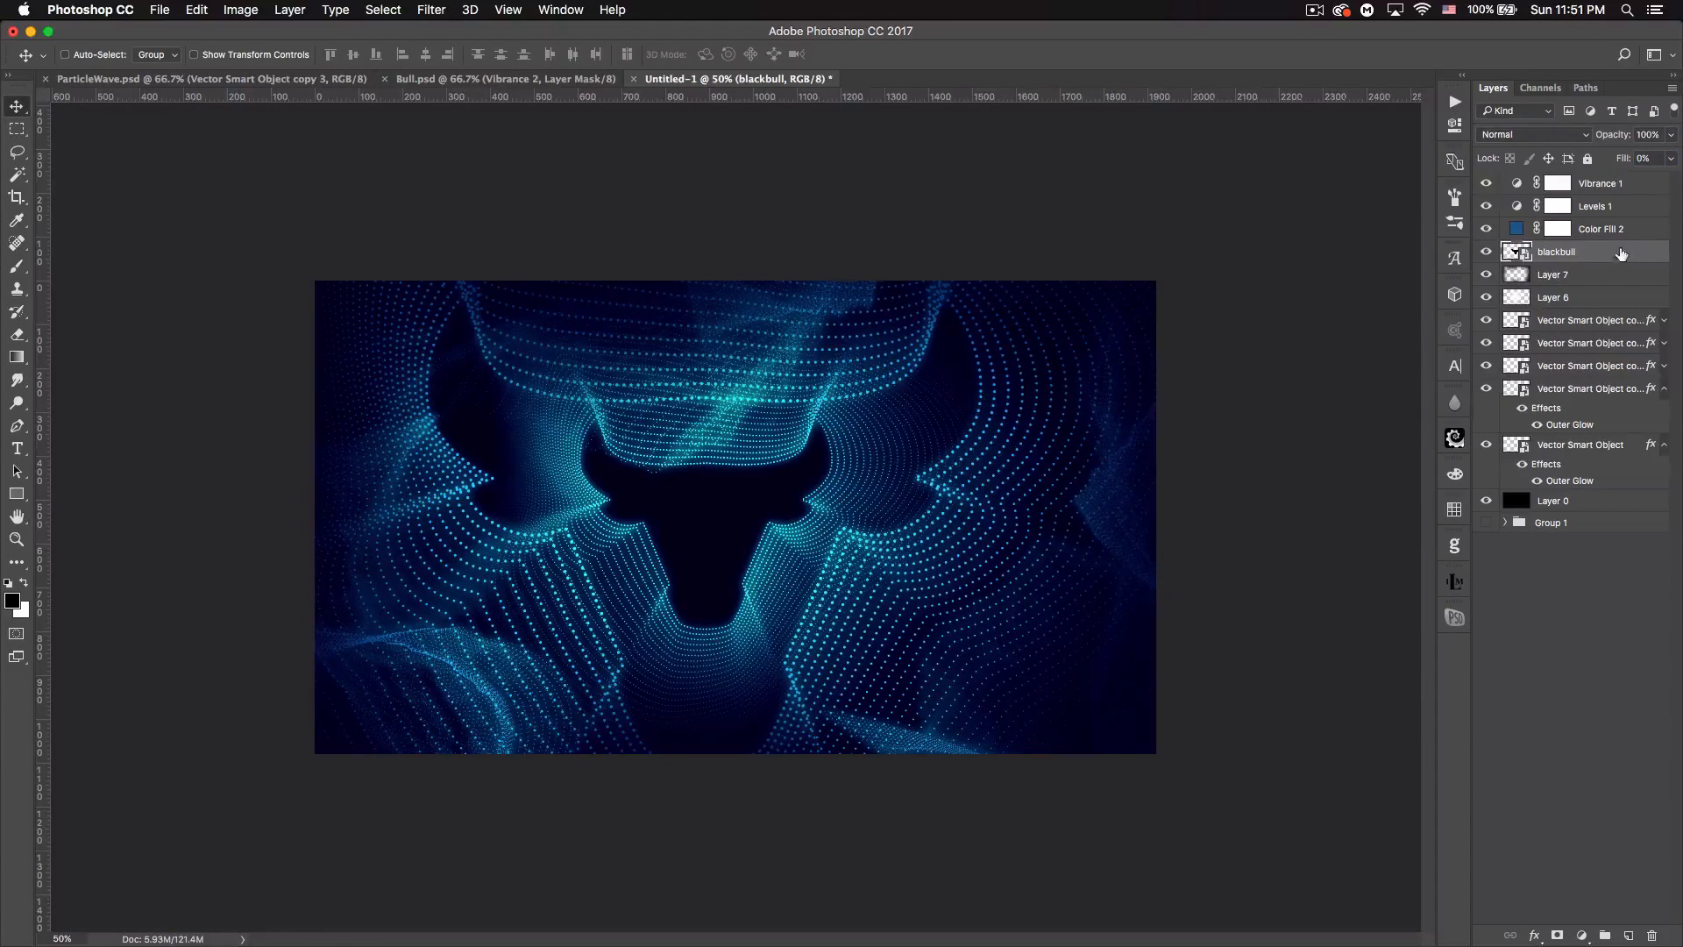
{"action": "double_click", "coordinate": [1621, 253]}
{"action": "left_click_drag", "start_coordinate": [934, 334], "coordinate": [1180, 282]}
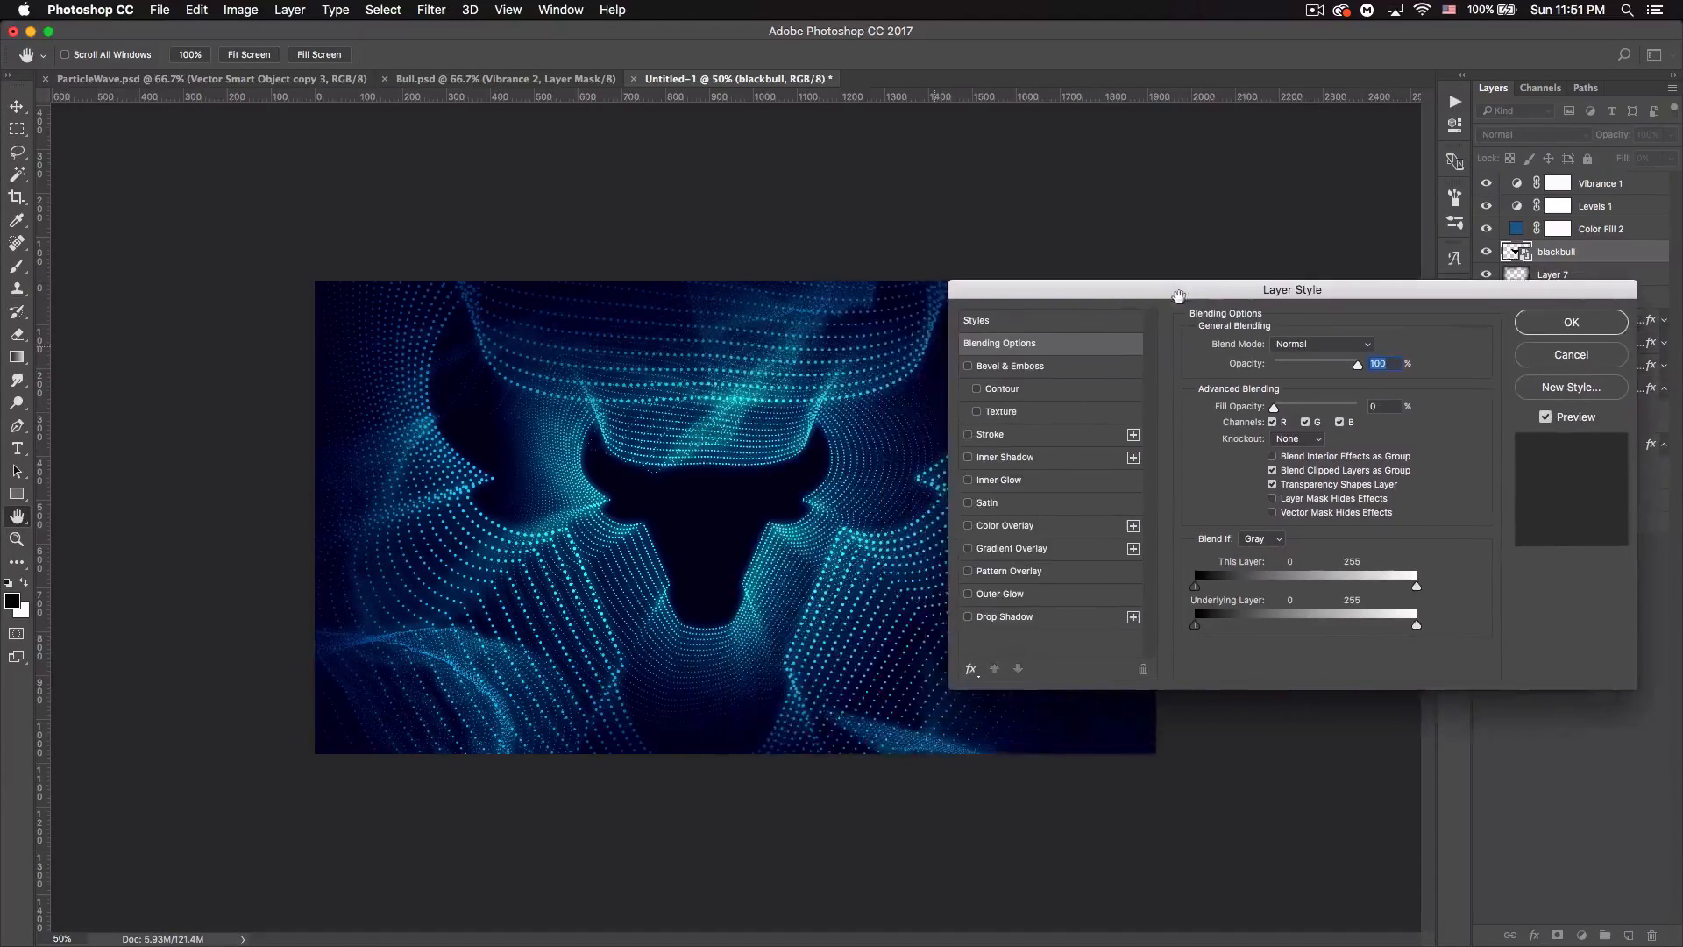
{"action": "left_click", "coordinate": [998, 480]}
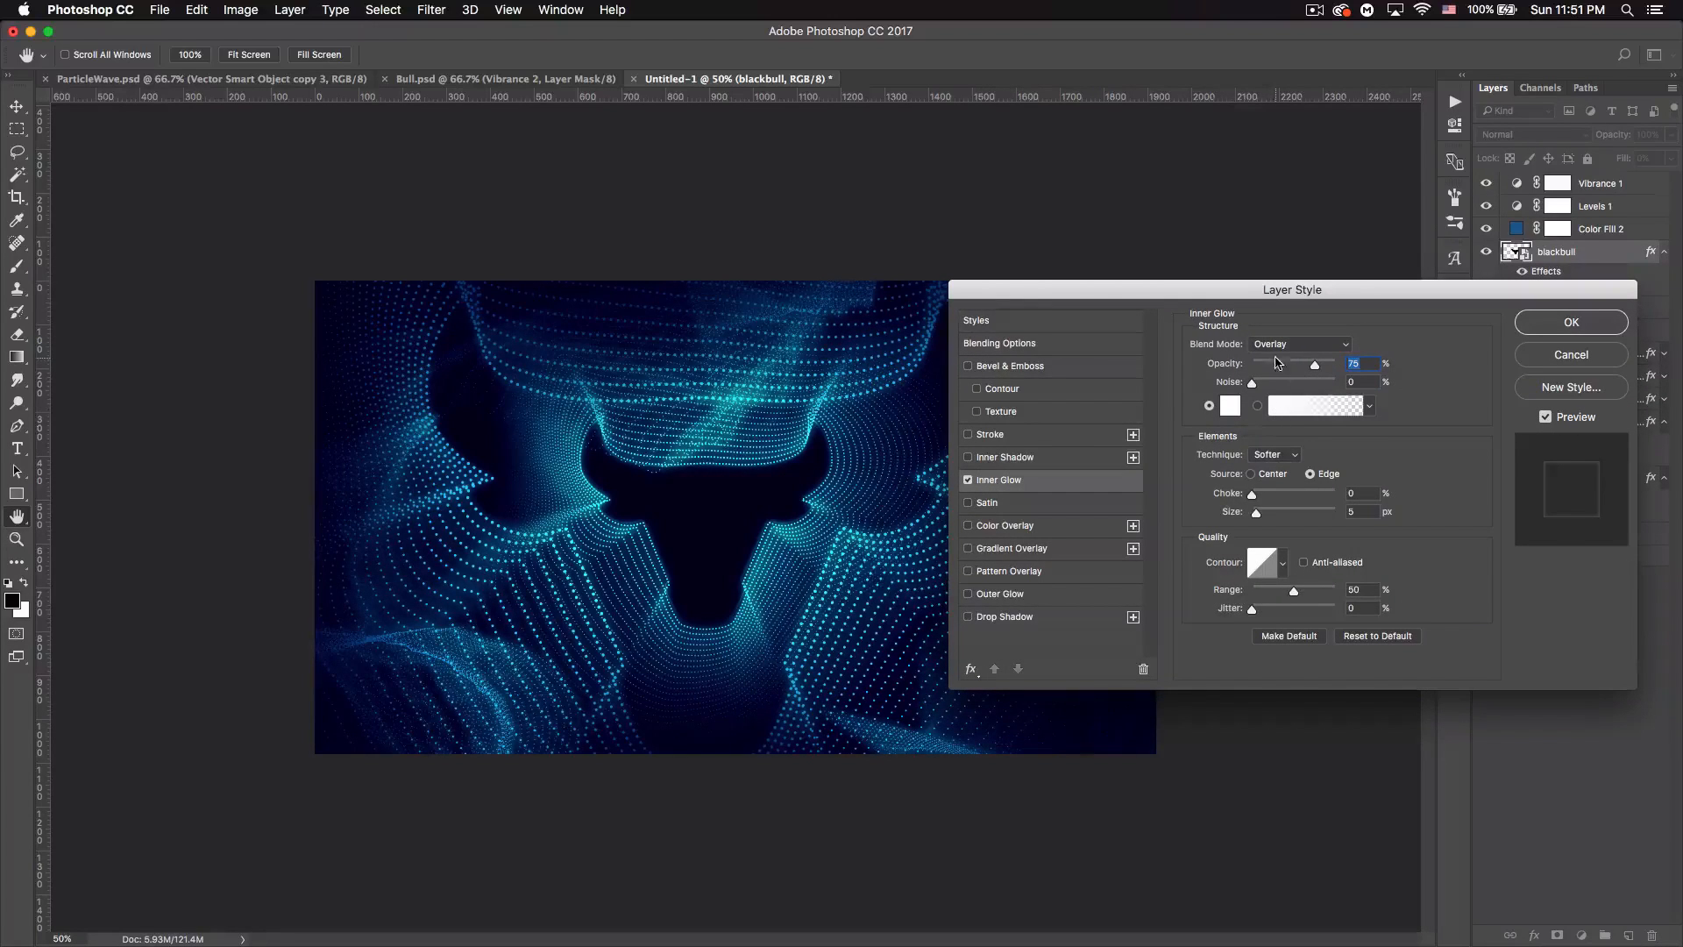
{"action": "left_click_drag", "start_coordinate": [1326, 367], "coordinate": [1506, 384]}
{"action": "left_click_drag", "start_coordinate": [1256, 514], "coordinate": [1280, 513]}
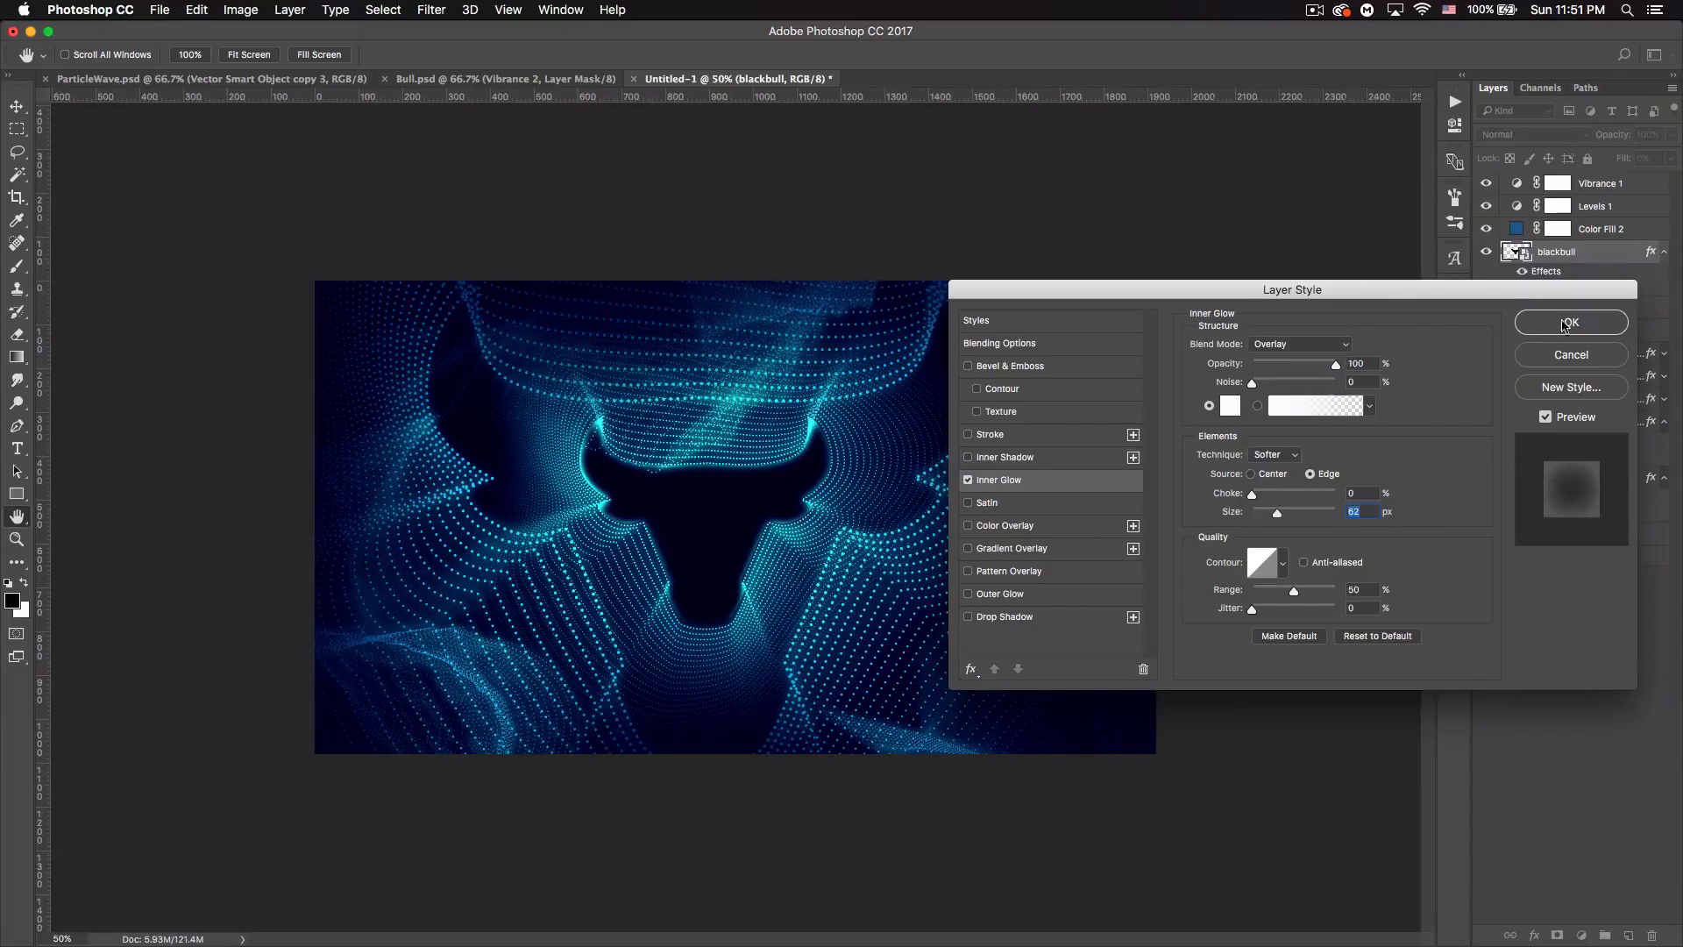
{"action": "left_click", "coordinate": [1567, 326]}
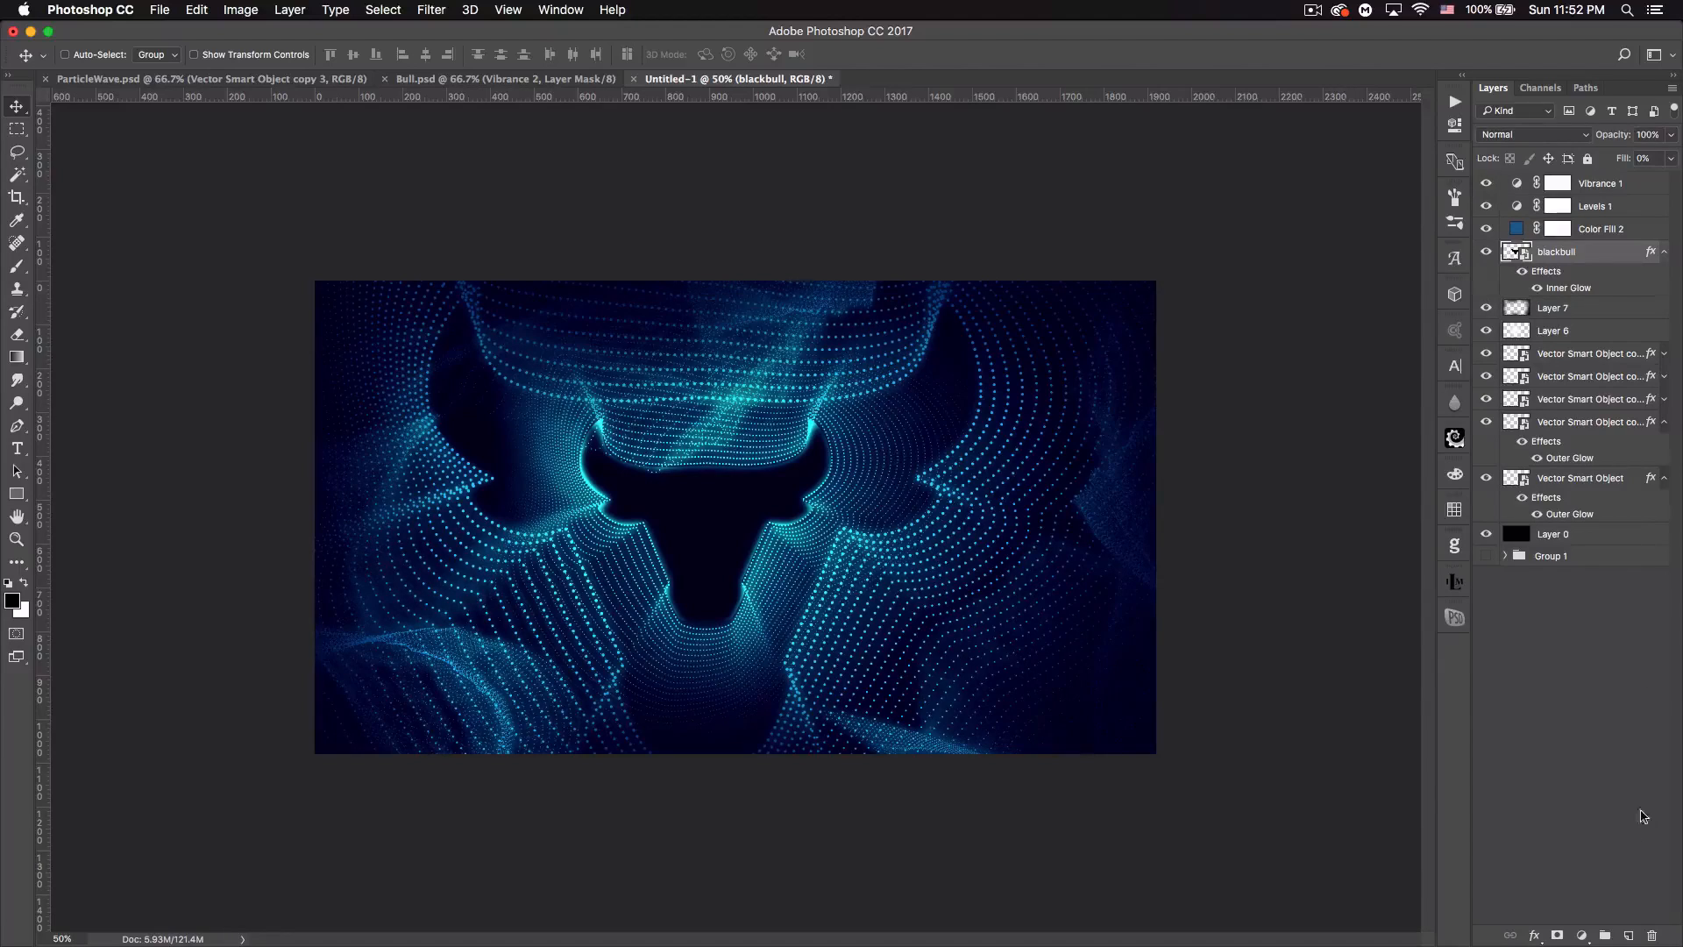
- Add an Overlay layer above blackbull with soft white spots at the upper-left and lower-left dots and a 500 px spot right of the muzzle
{"action": "left_click", "coordinate": [1629, 936]}
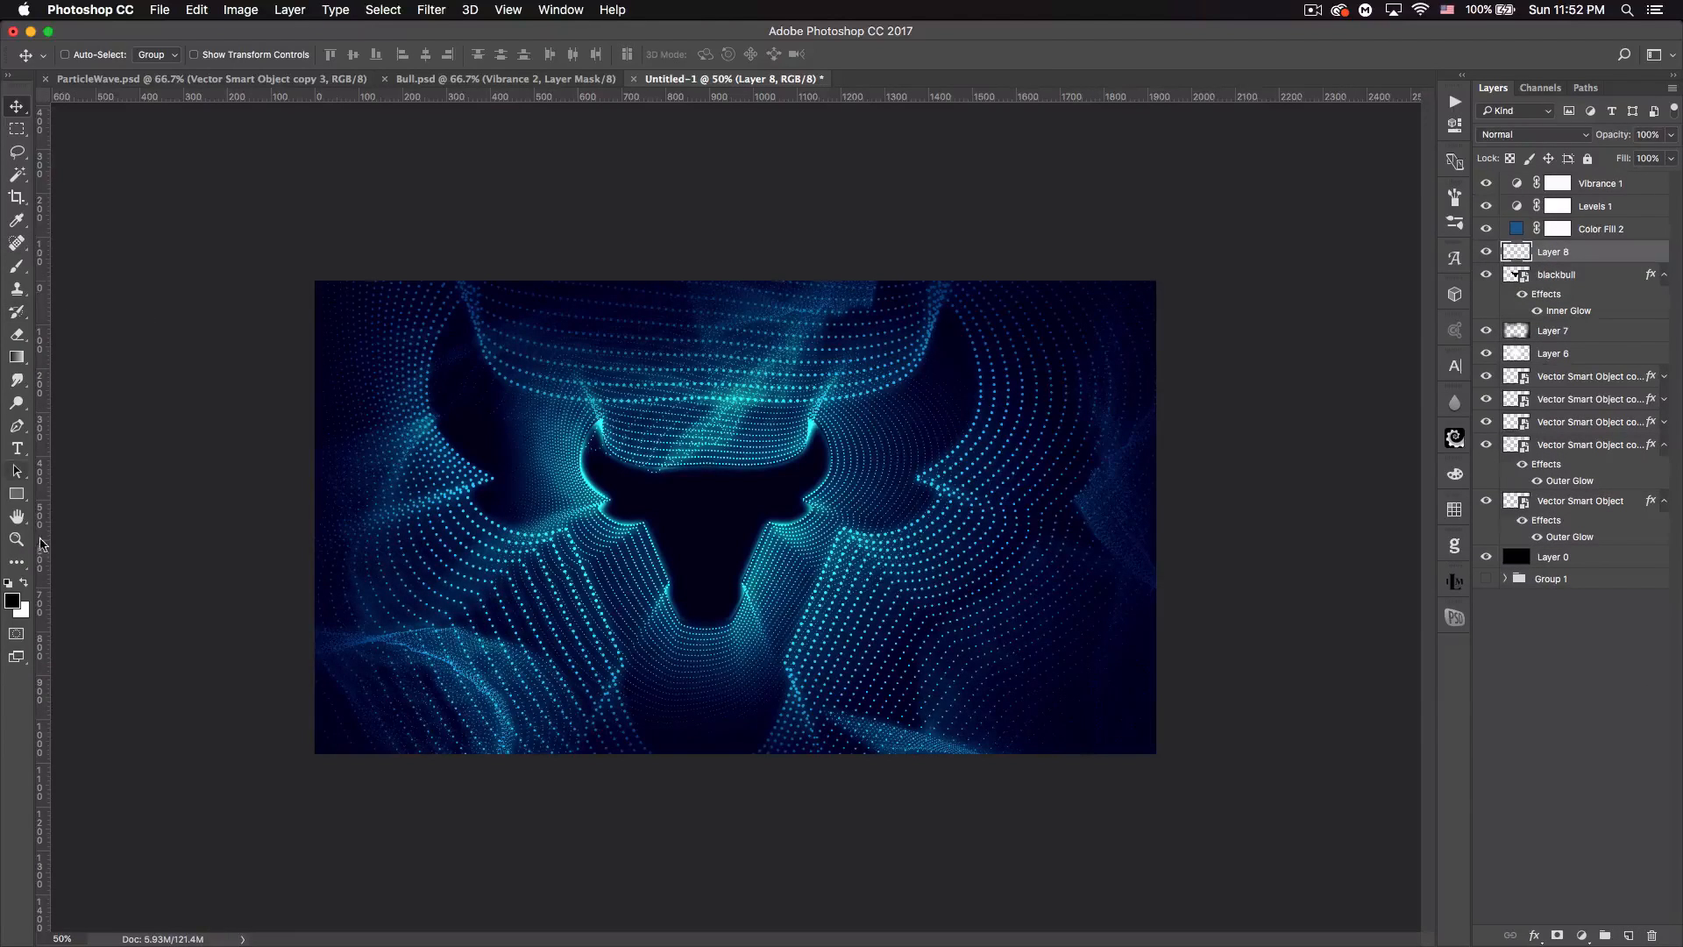
{"action": "left_click", "coordinate": [22, 584]}
{"action": "left_click", "coordinate": [17, 266]}
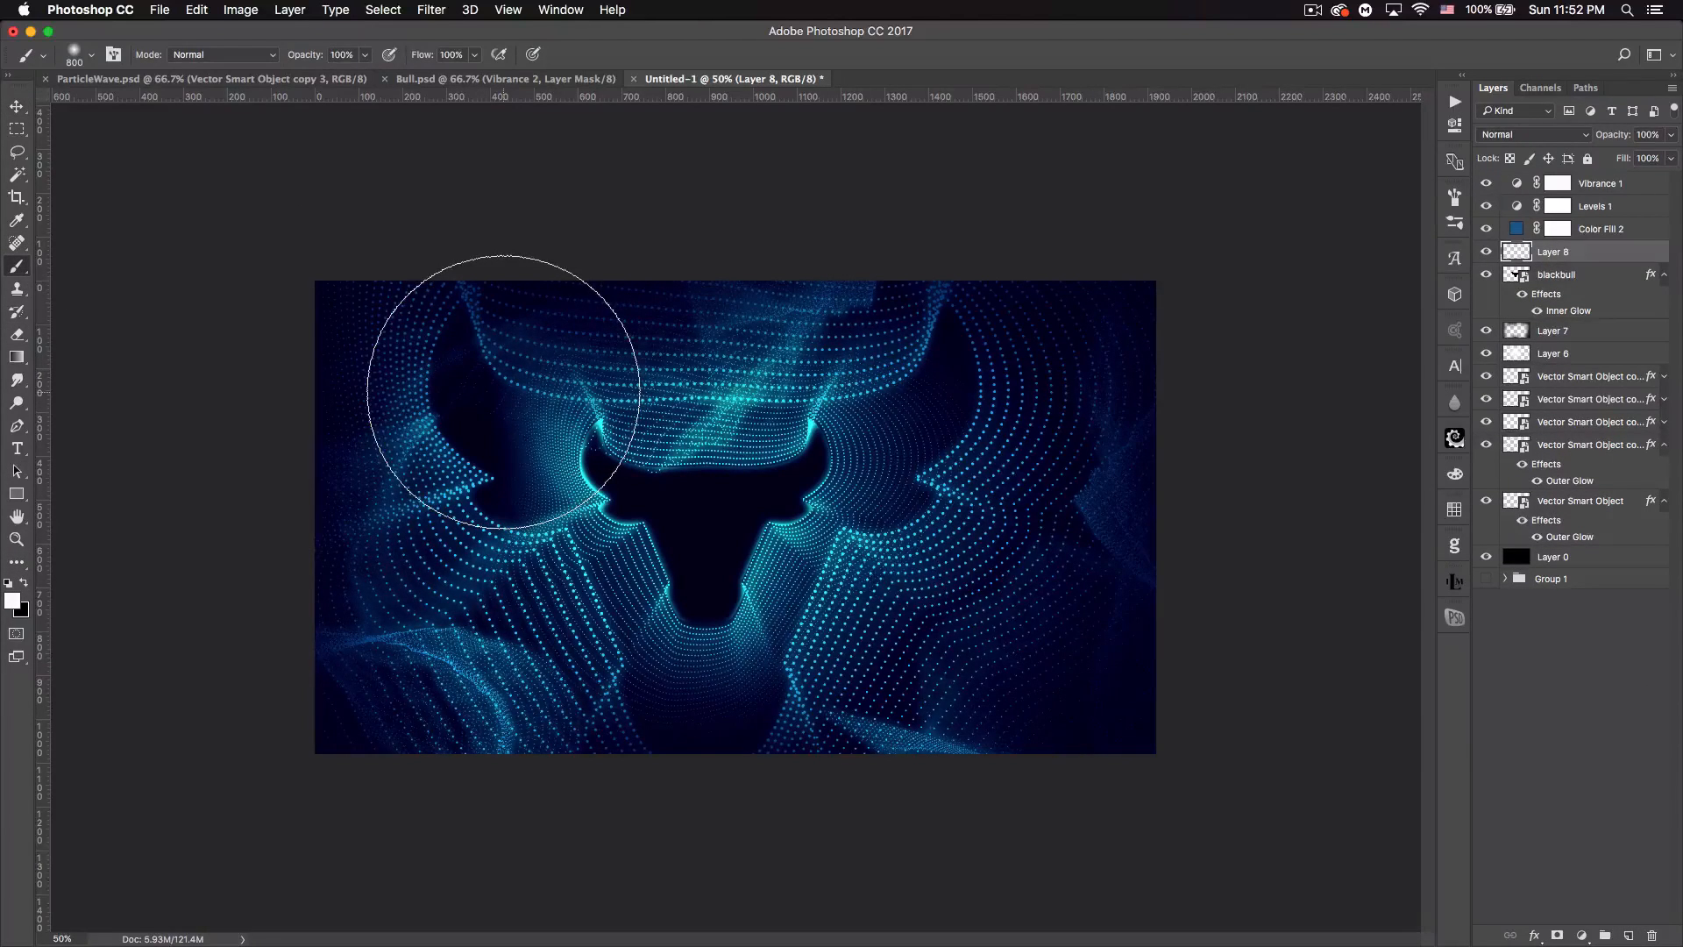
{"action": "key", "text": "bracketleft"}
{"action": "key", "text": "bracketleft"}
{"action": "key", "text": "bracketleft"}
{"action": "key", "text": "bracketleft"}
{"action": "key", "text": "bracketleft"}
{"action": "left_click", "coordinate": [416, 339]}
{"action": "left_click", "coordinate": [468, 665]}
{"action": "key", "text": "bracketright"}
{"action": "key", "text": "bracketright"}
{"action": "left_click", "coordinate": [951, 601]}
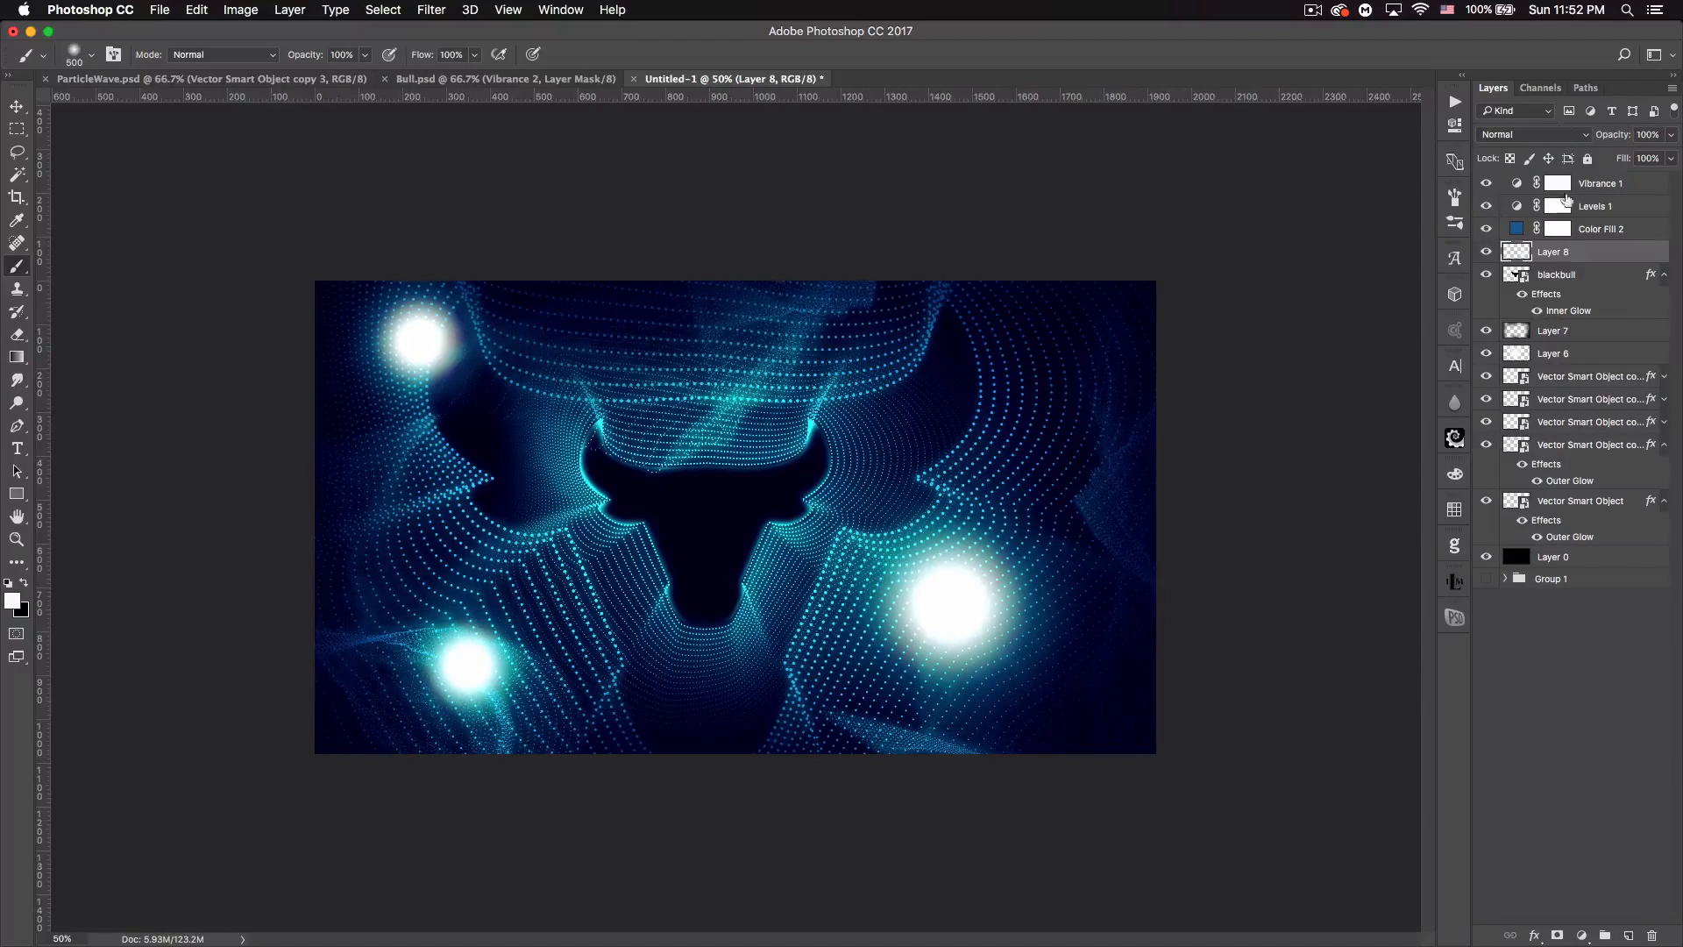
{"action": "left_click", "coordinate": [1564, 136]}
{"action": "left_click", "coordinate": [1506, 323]}
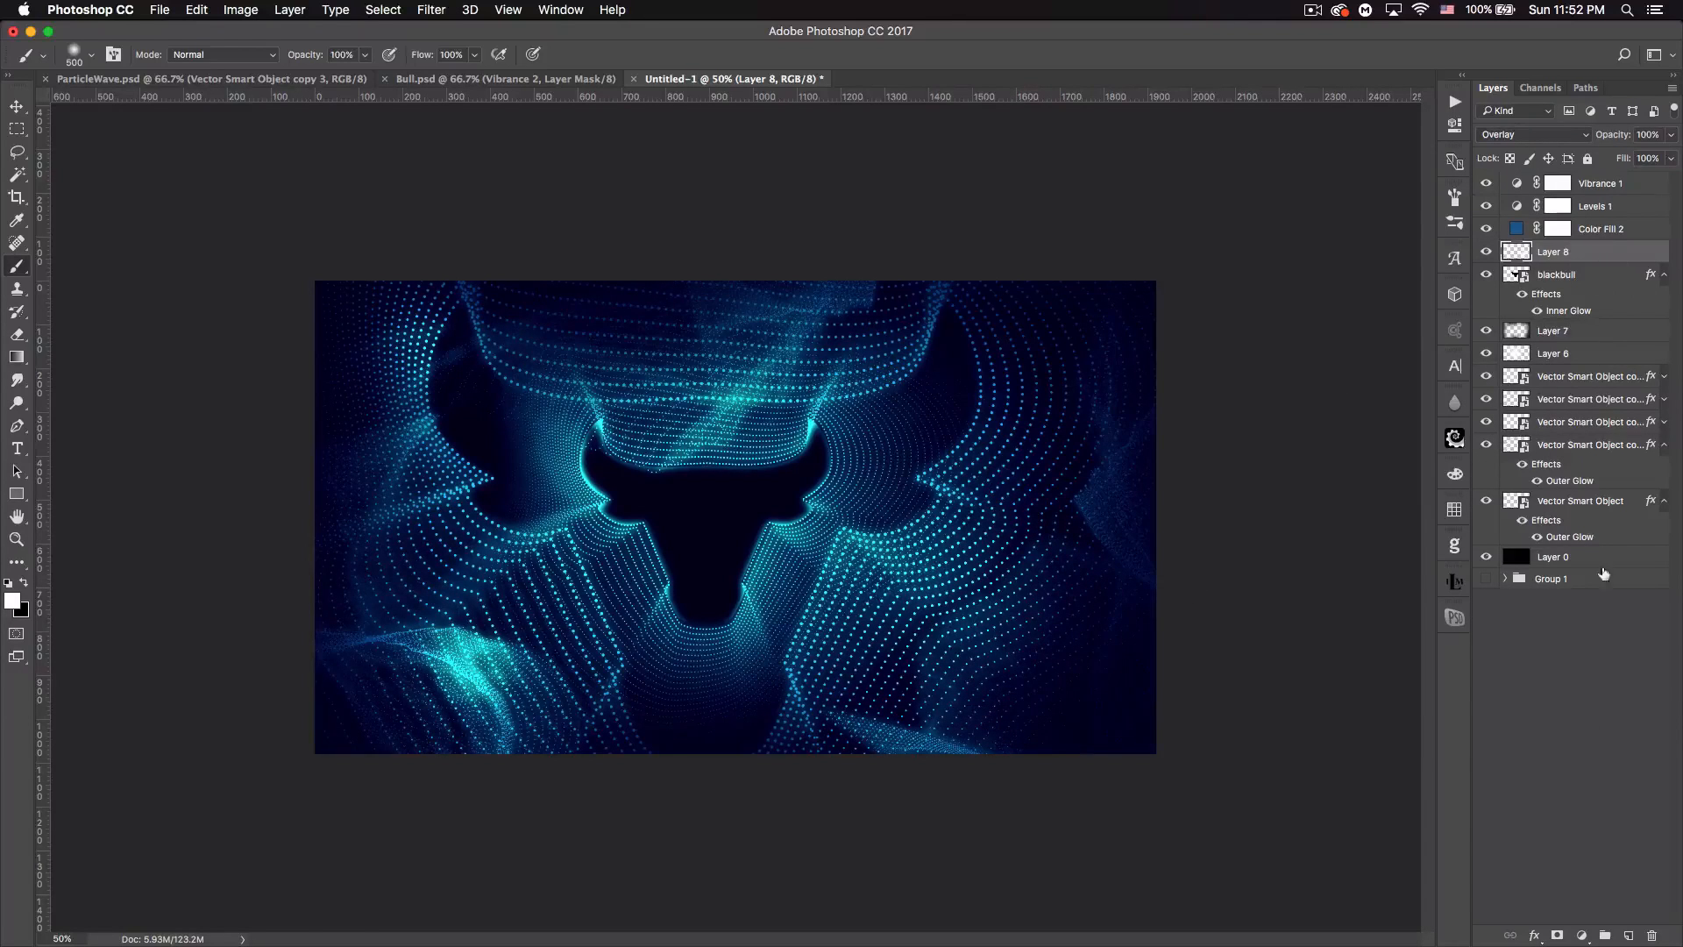
- Add a new layer above Layer 8 and set the foreground colour to a bright, saturated turquoise green with hue 165
{"action": "left_click", "coordinate": [1628, 935]}
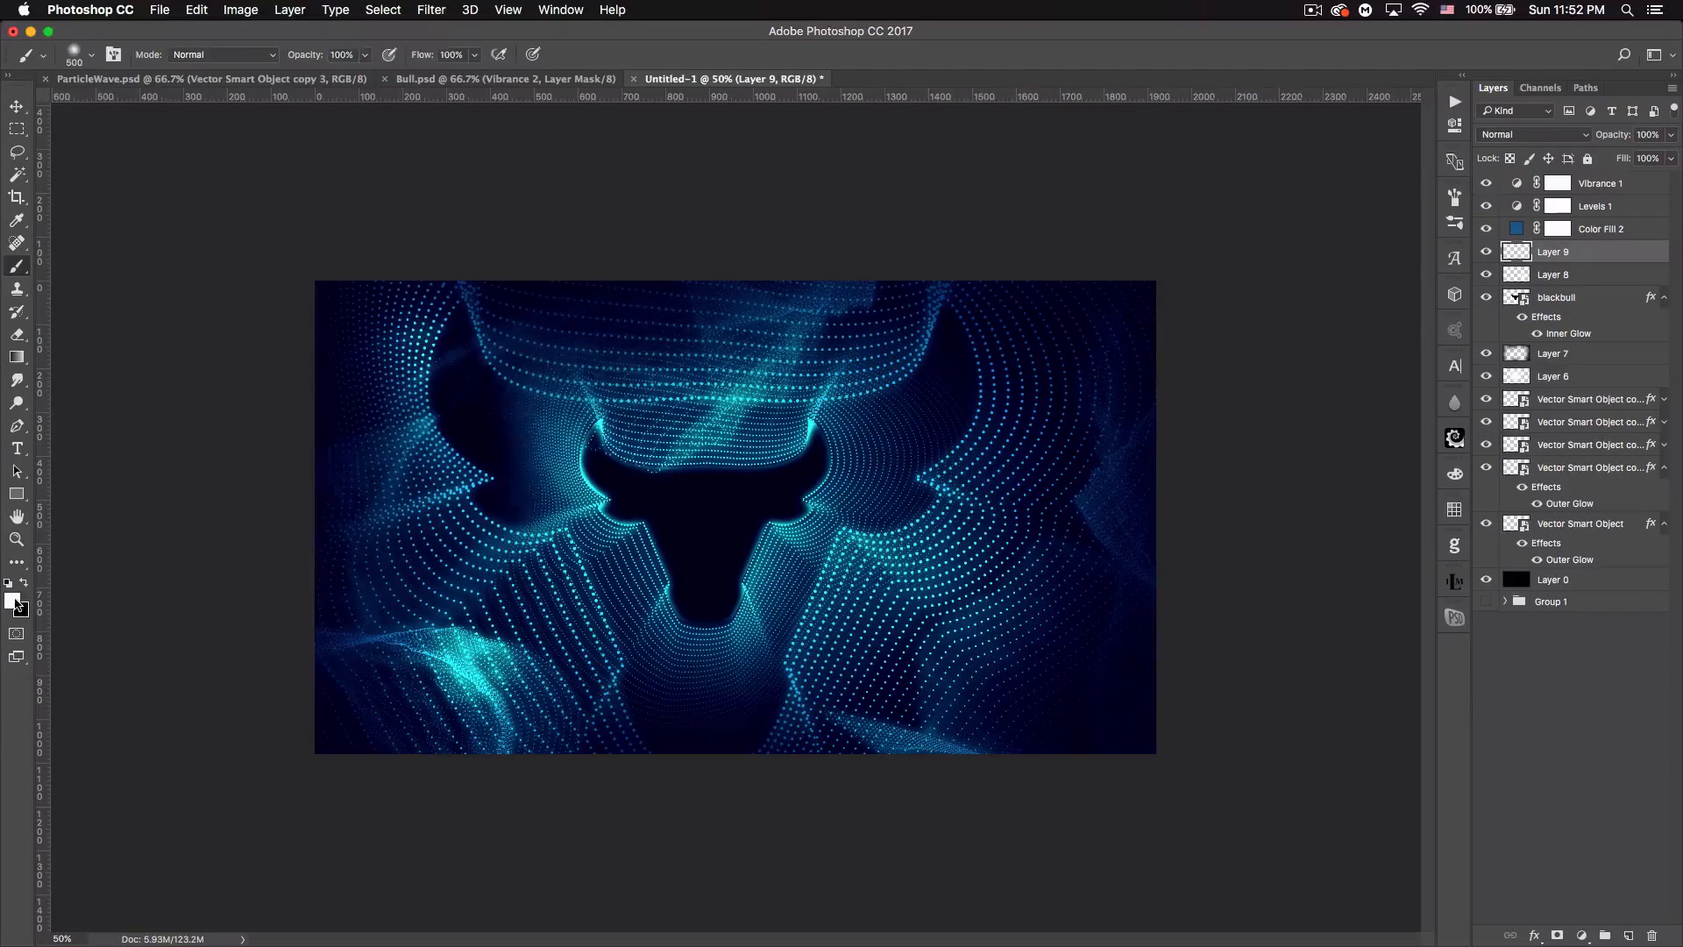
{"action": "left_click", "coordinate": [12, 600]}
{"action": "left_click", "coordinate": [444, 375]}
{"action": "left_click", "coordinate": [423, 260]}
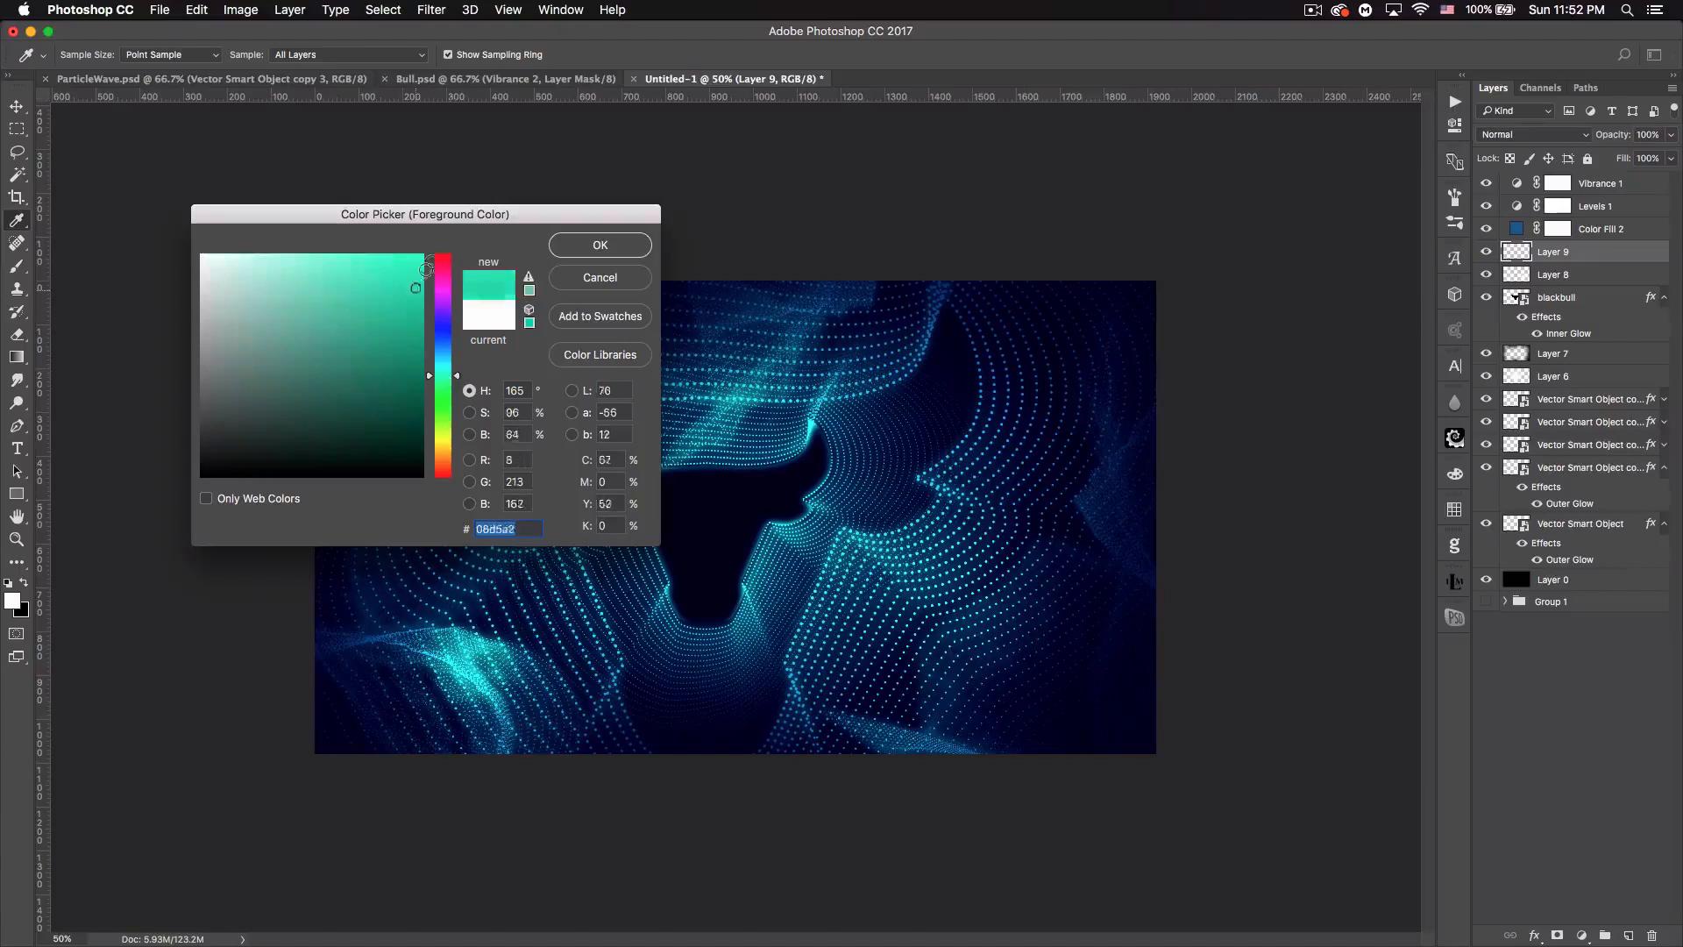
{"action": "left_click", "coordinate": [601, 245]}
- Dab soft 800 px turquoise spots right of the muzzle and over the left horn, and set the layer's blend mode to Color
{"action": "key", "text": "b"}
{"action": "key", "text": "bracketright"}
{"action": "key", "text": "bracketright"}
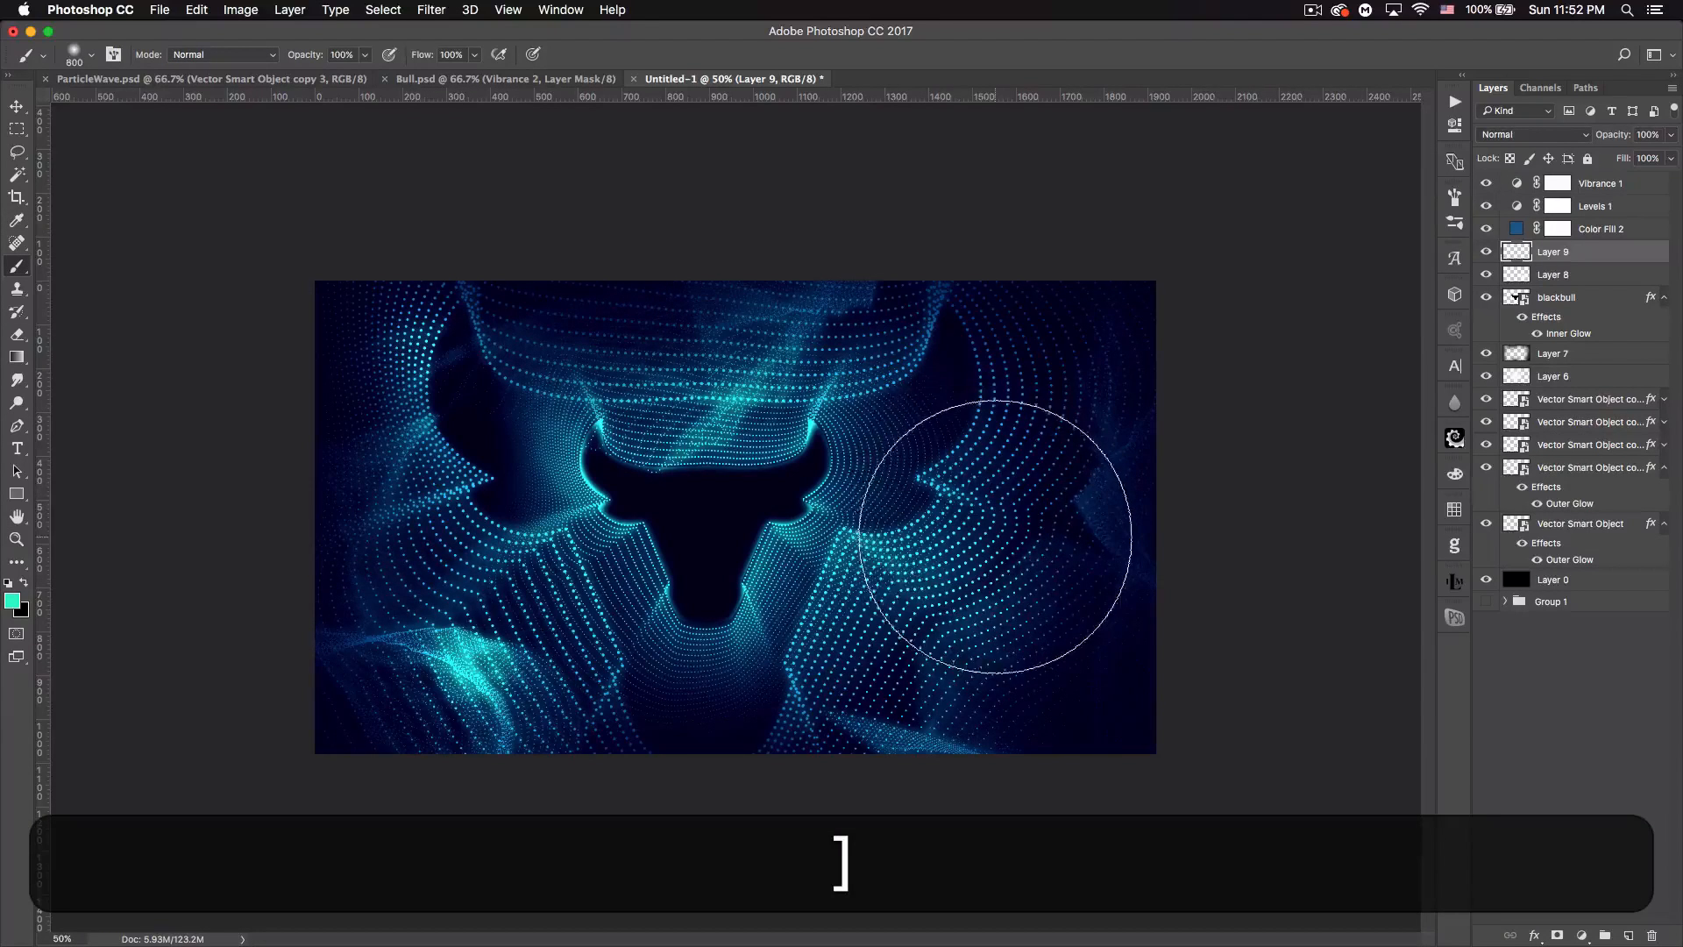
{"action": "left_click", "coordinate": [996, 526]}
{"action": "left_click", "coordinate": [530, 368]}
{"action": "left_click", "coordinate": [1534, 135]}
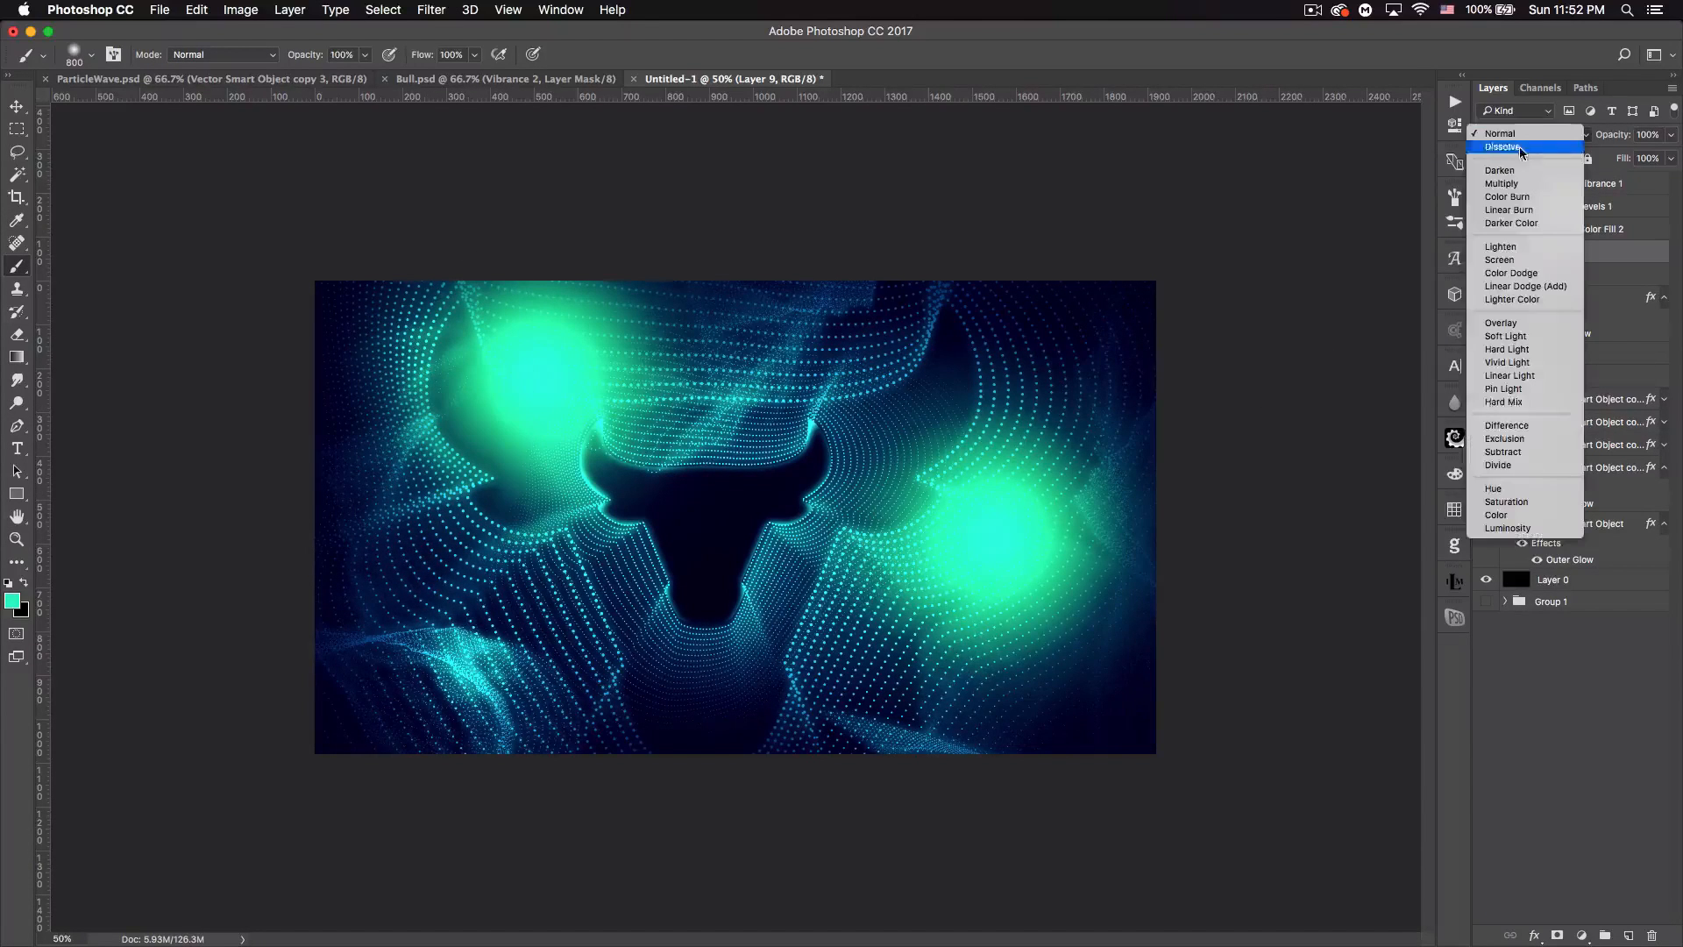
{"action": "left_click", "coordinate": [1549, 514]}
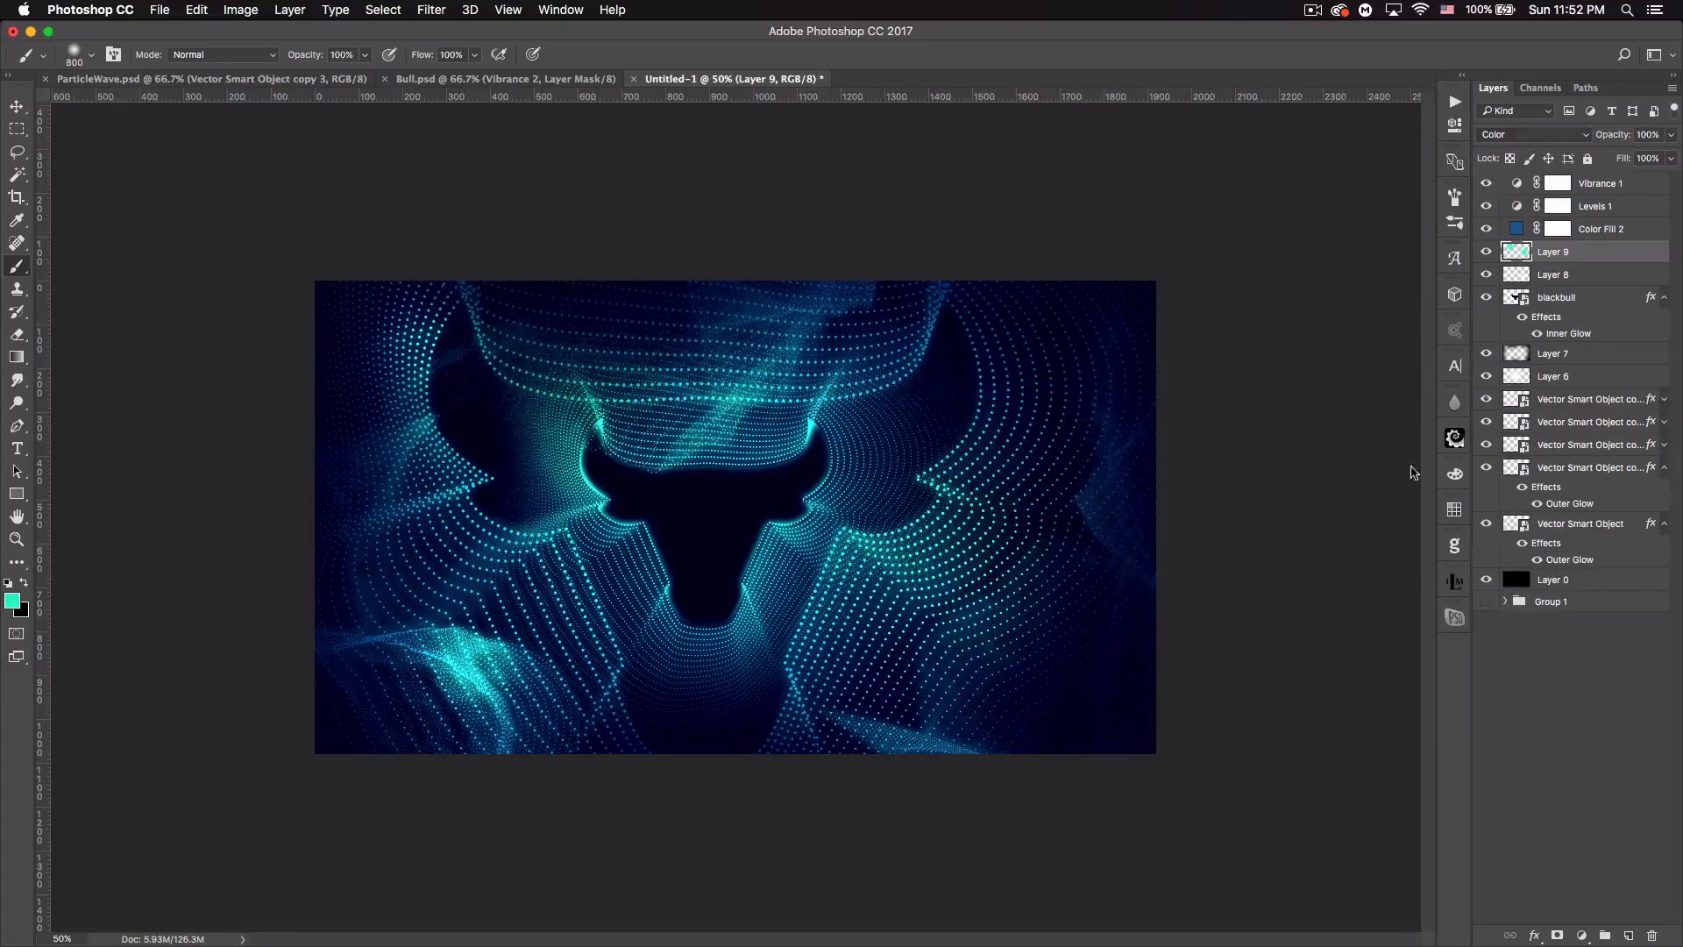